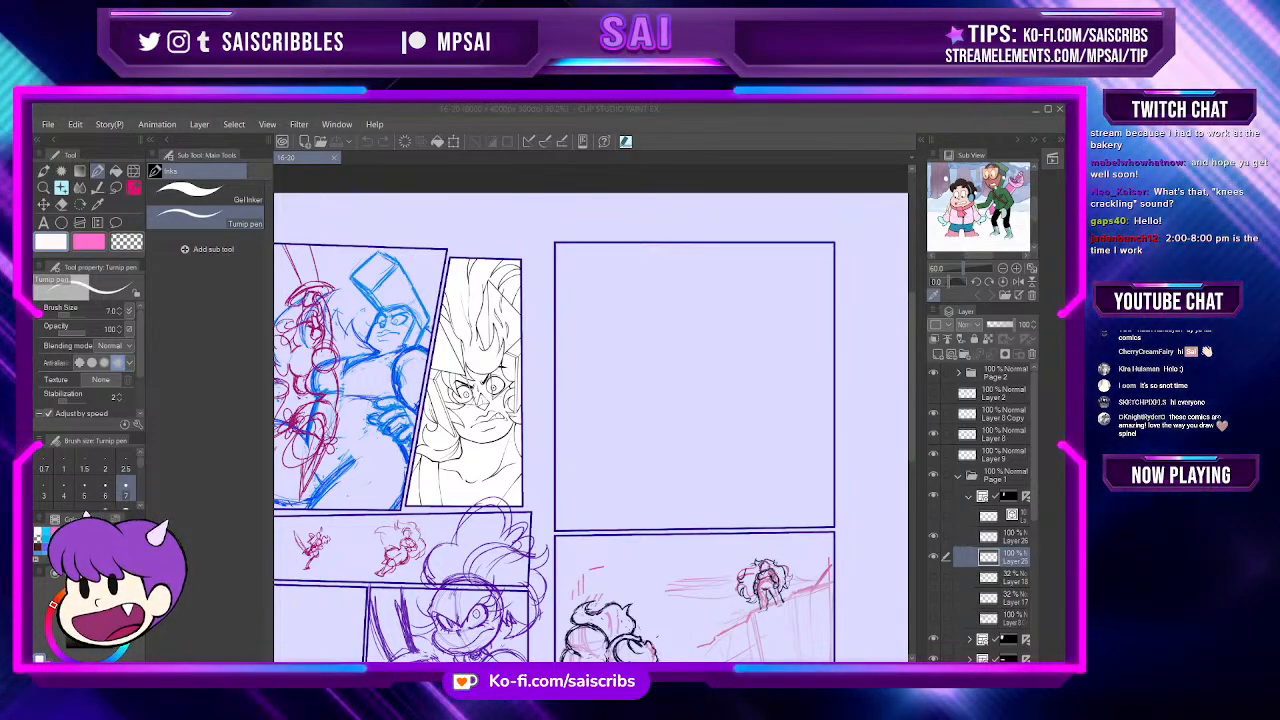
Step: Look over the comic spread, from the sketched panels to the loose character sketches drawn beside the pages
scroll(590, 430, "down", 3)
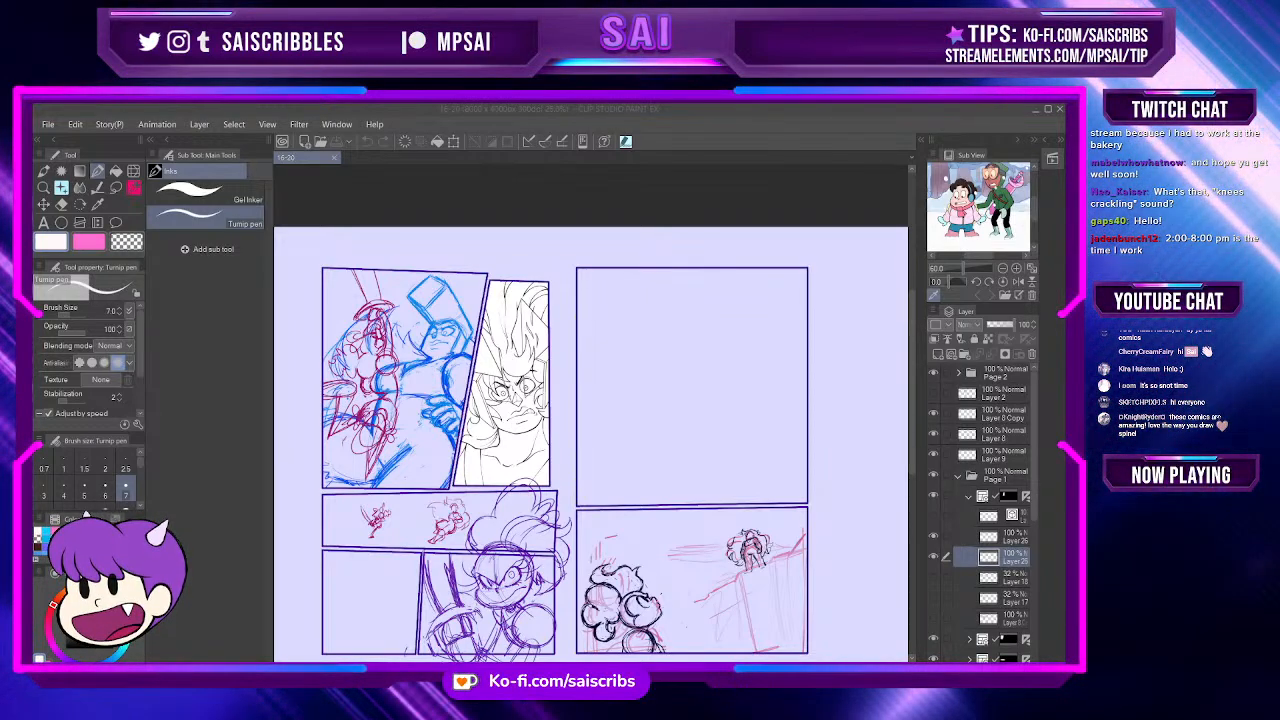
key("ctrl+minus")
key("ctrl+plus")
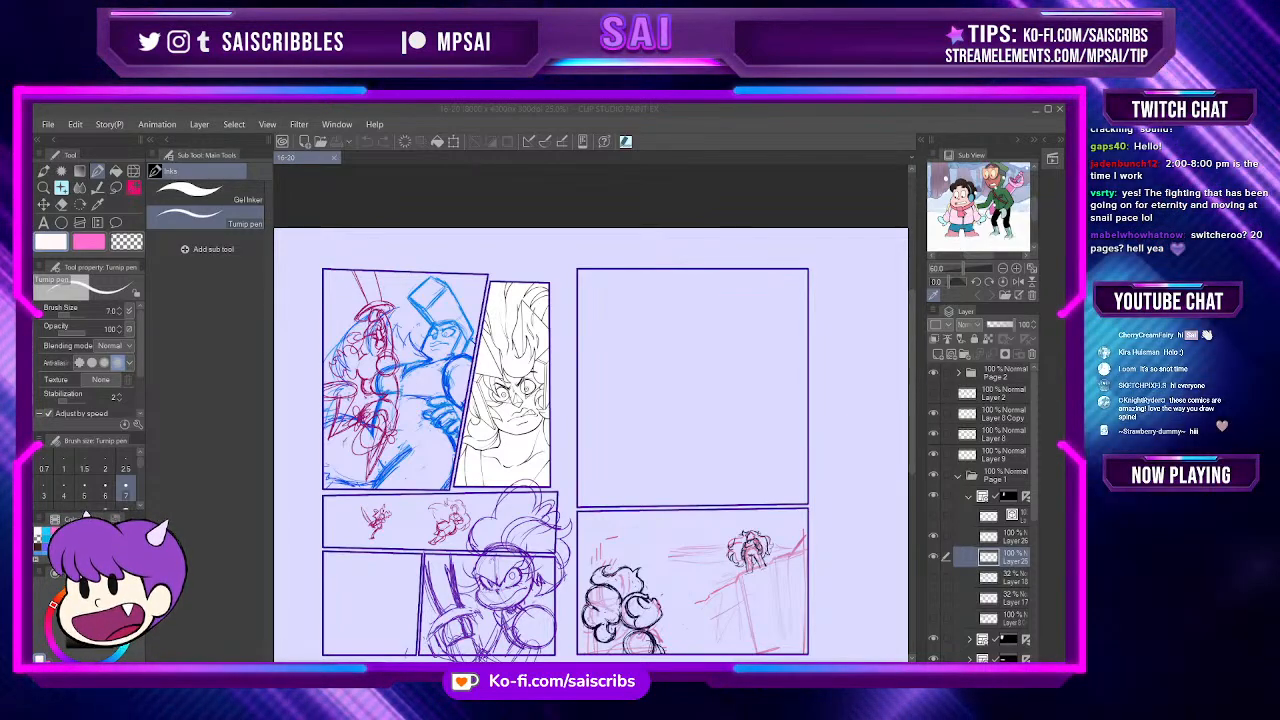
scroll(468, 405, "down", 4)
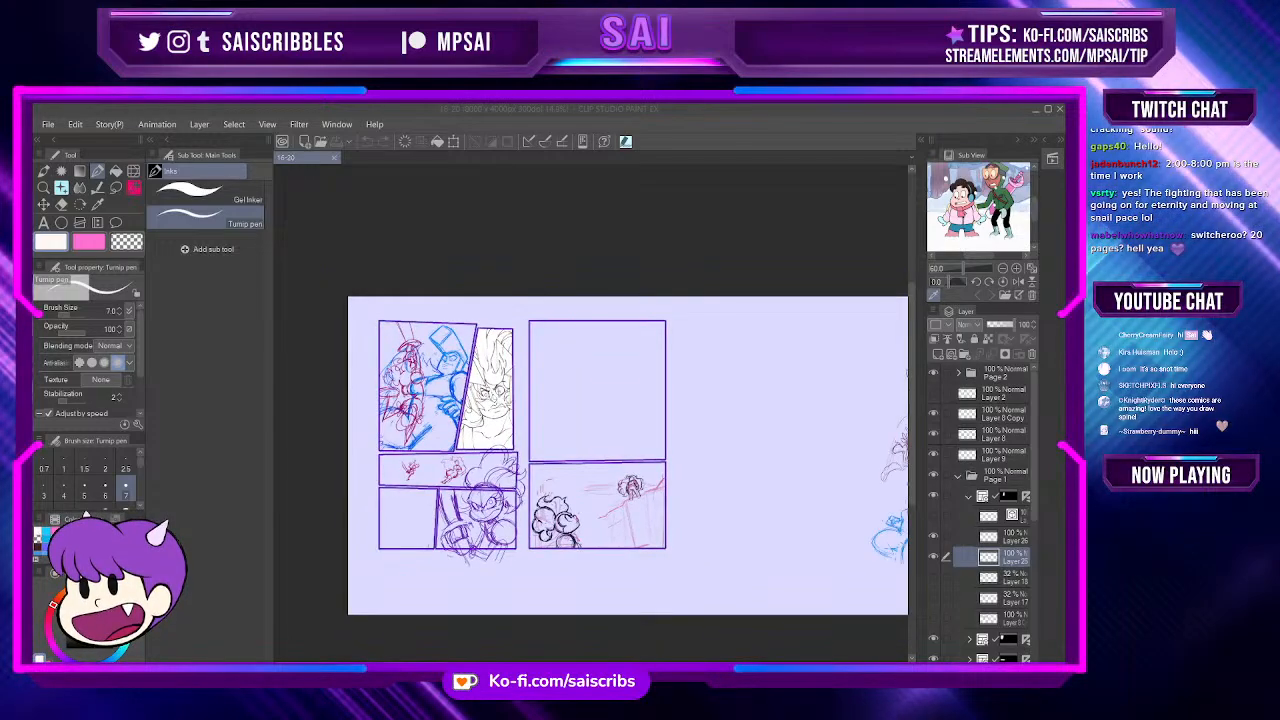
scroll(636, 449, "up", 5)
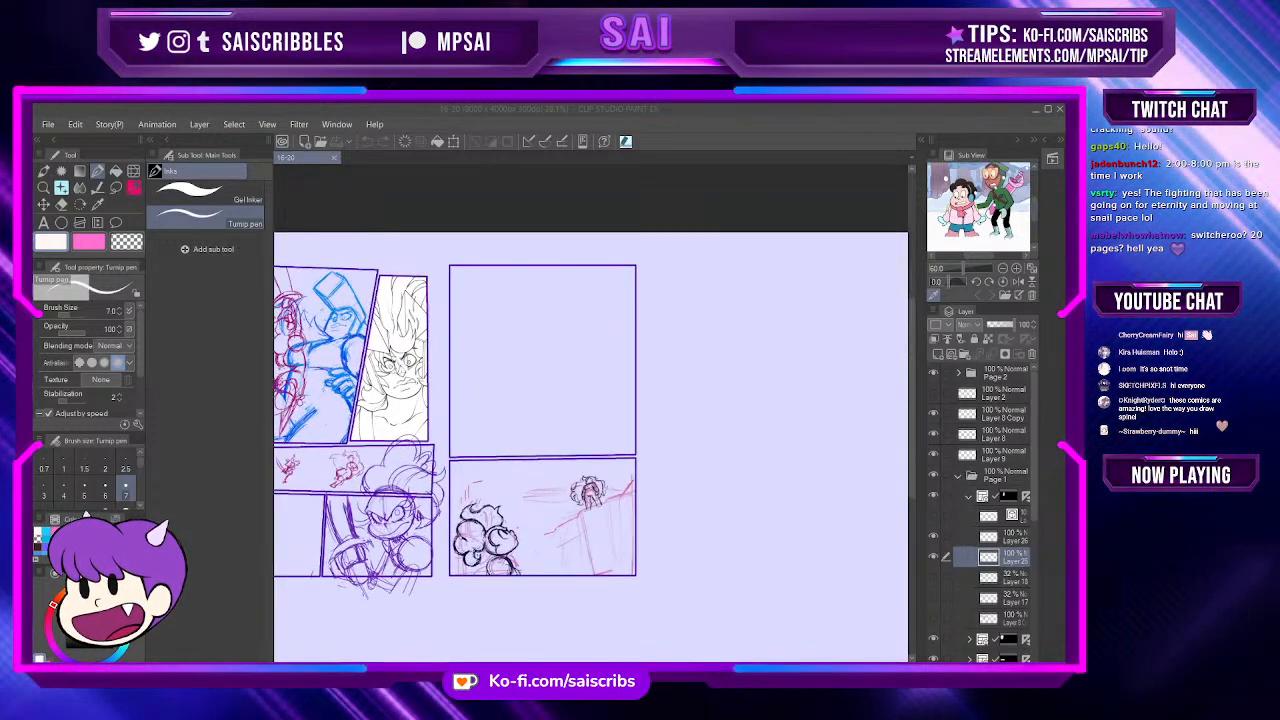
scroll(511, 441, "down", 2)
scroll(362, 376, "up", 2)
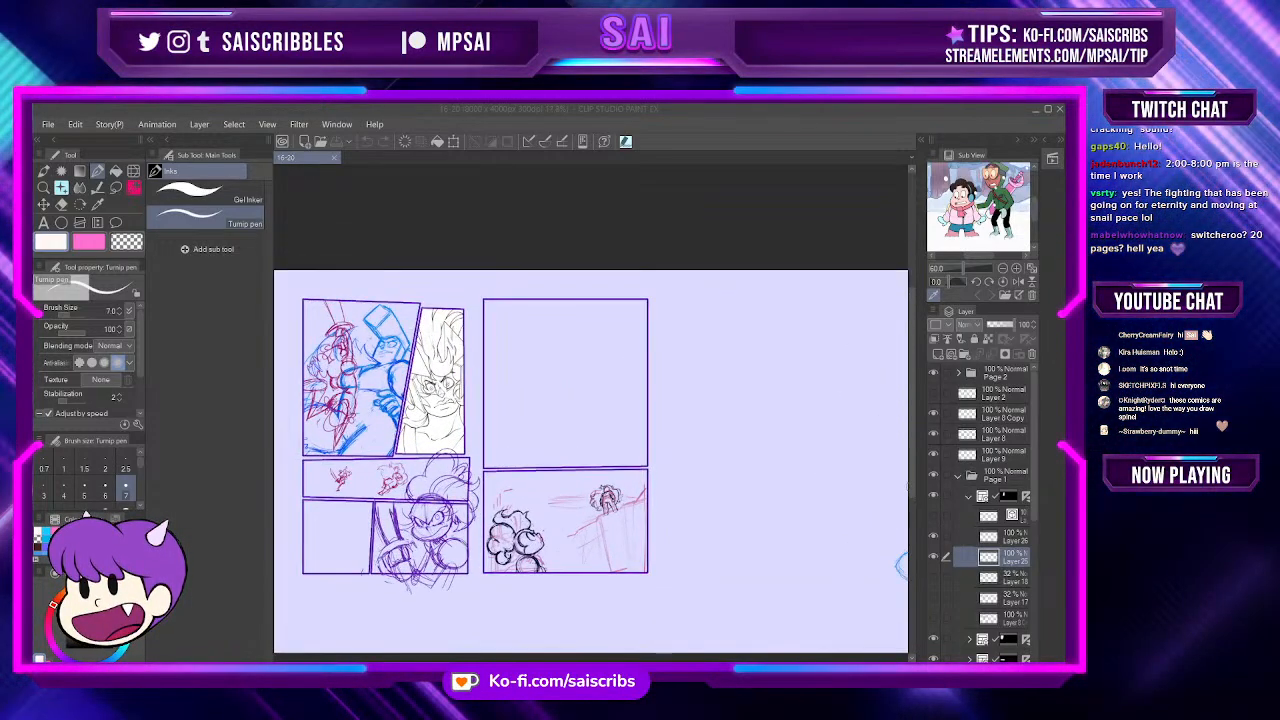
scroll(342, 376, "down", 4)
scroll(530, 440, "up", 4)
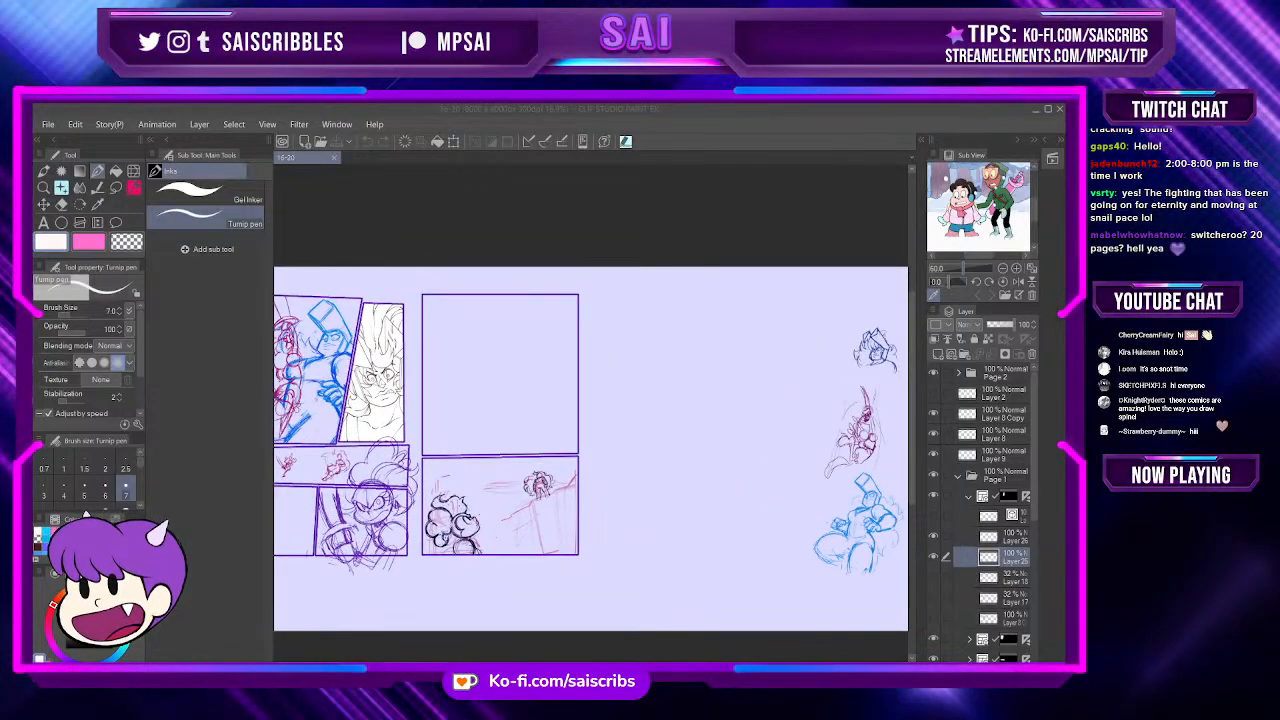
scroll(530, 478, "up", 3)
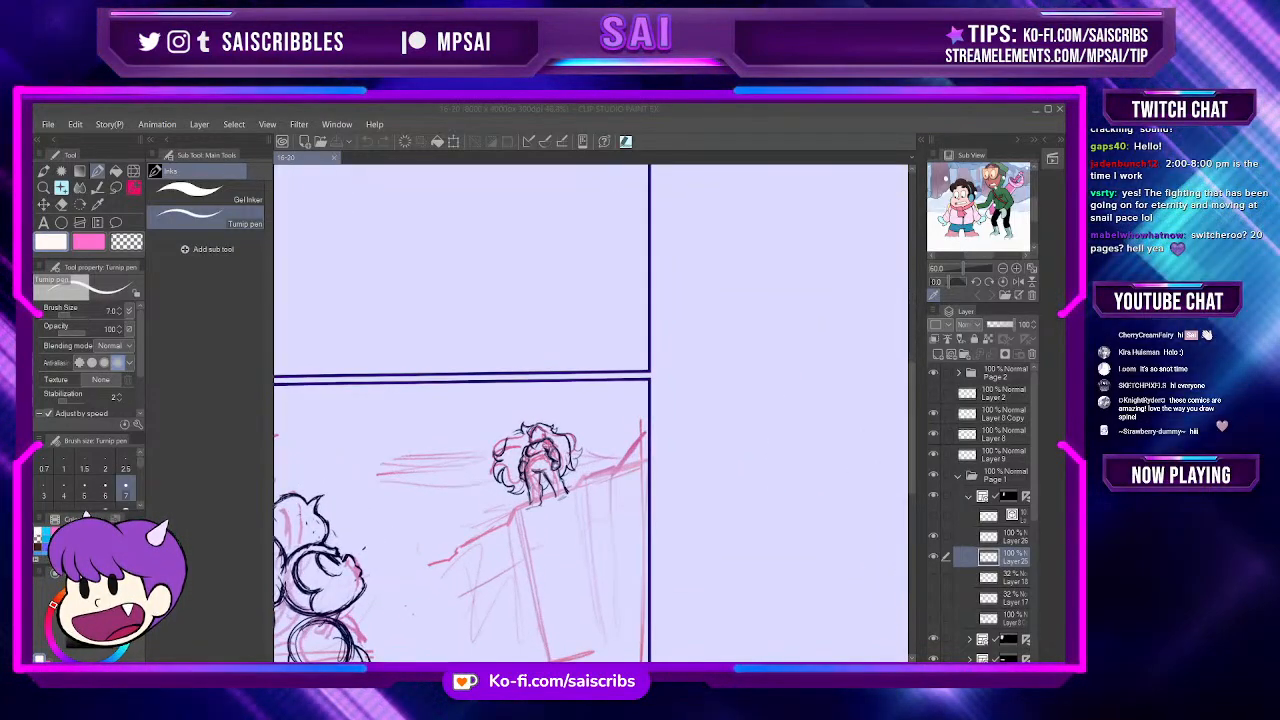
scroll(533, 472, "up", 1)
scroll(530, 470, "down", 3)
scroll(530, 470, "up", 3)
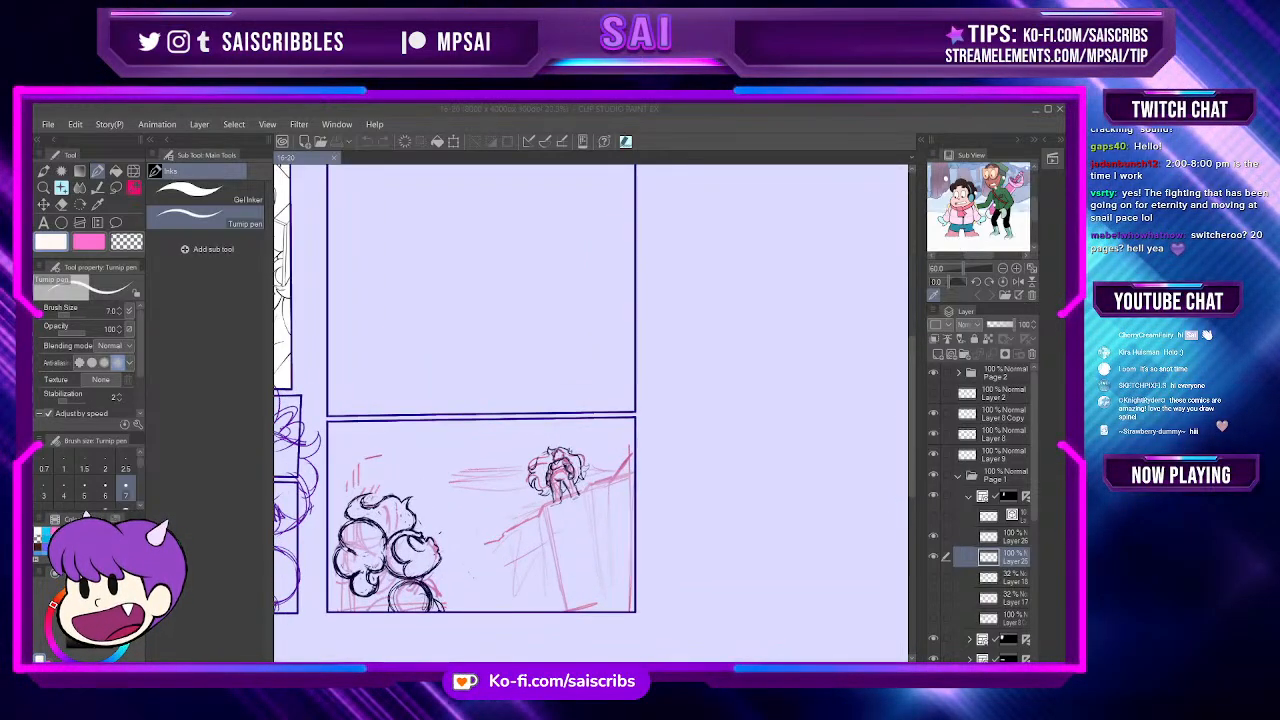
scroll(590, 410, "down", 5)
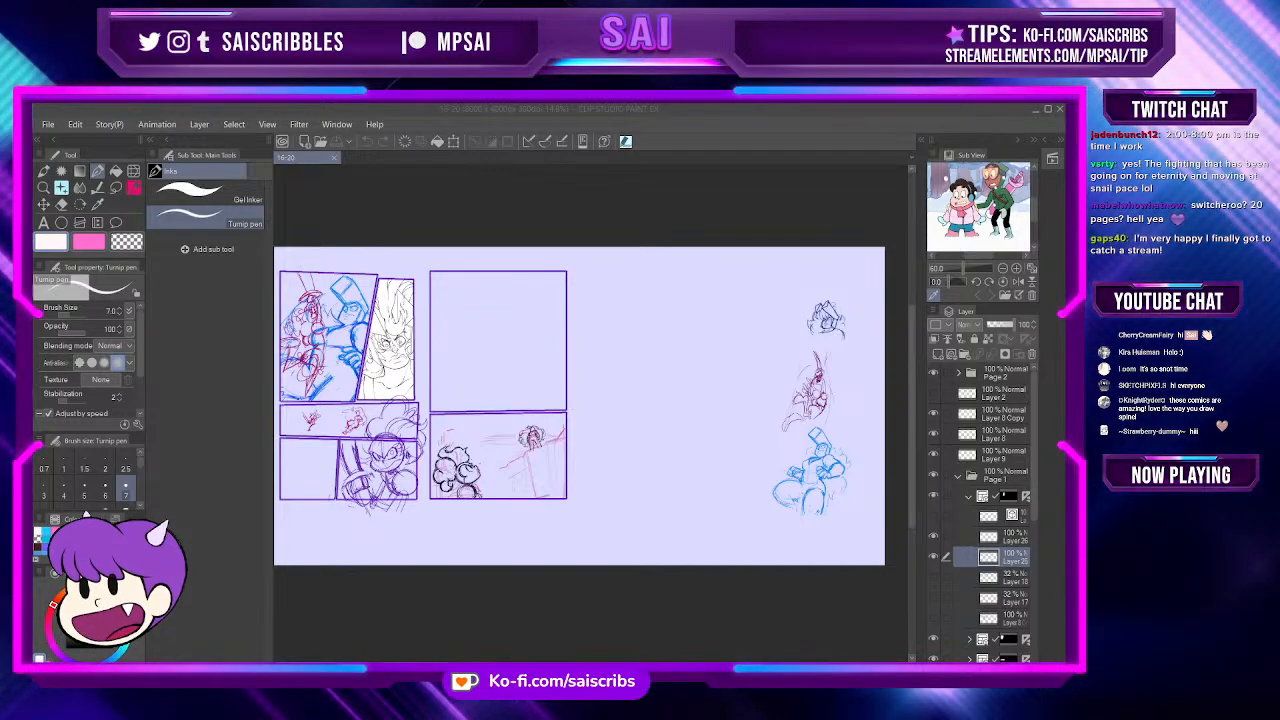
scroll(580, 406, "down", 1)
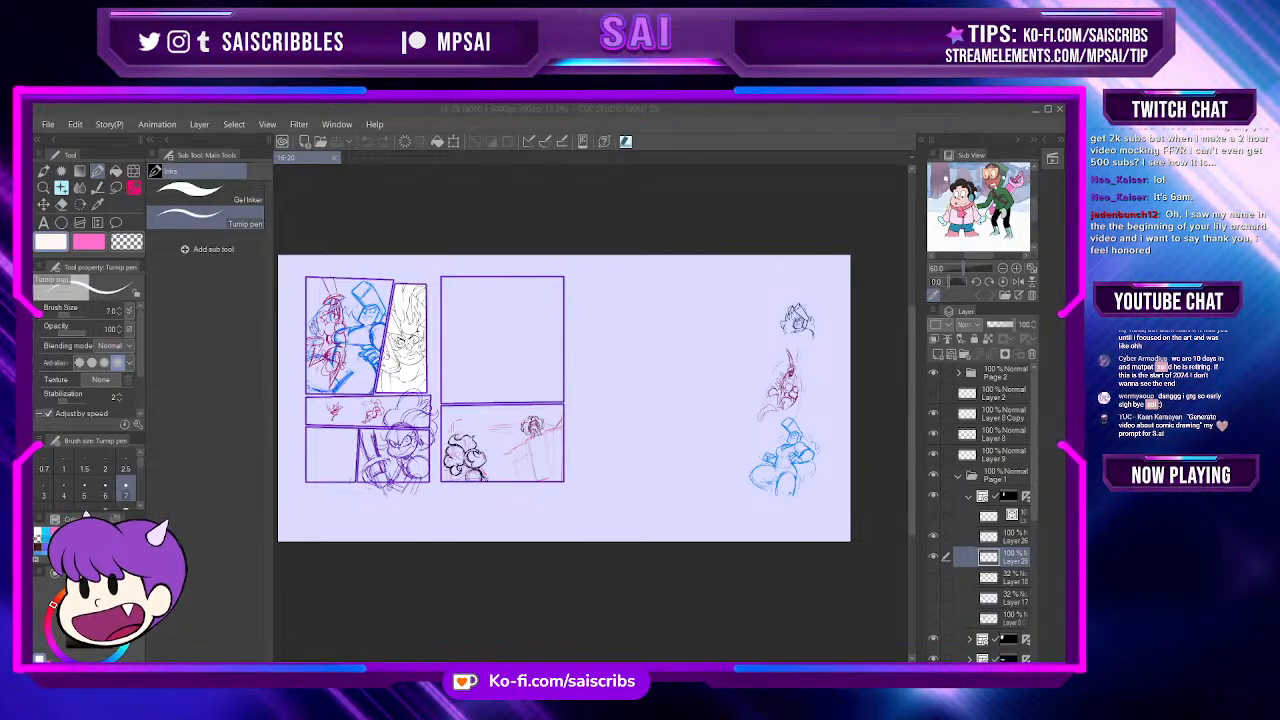
Step: Examine the inked face panel up close and compare it with the surrounding sketched panels
scroll(391, 324, "up", 3)
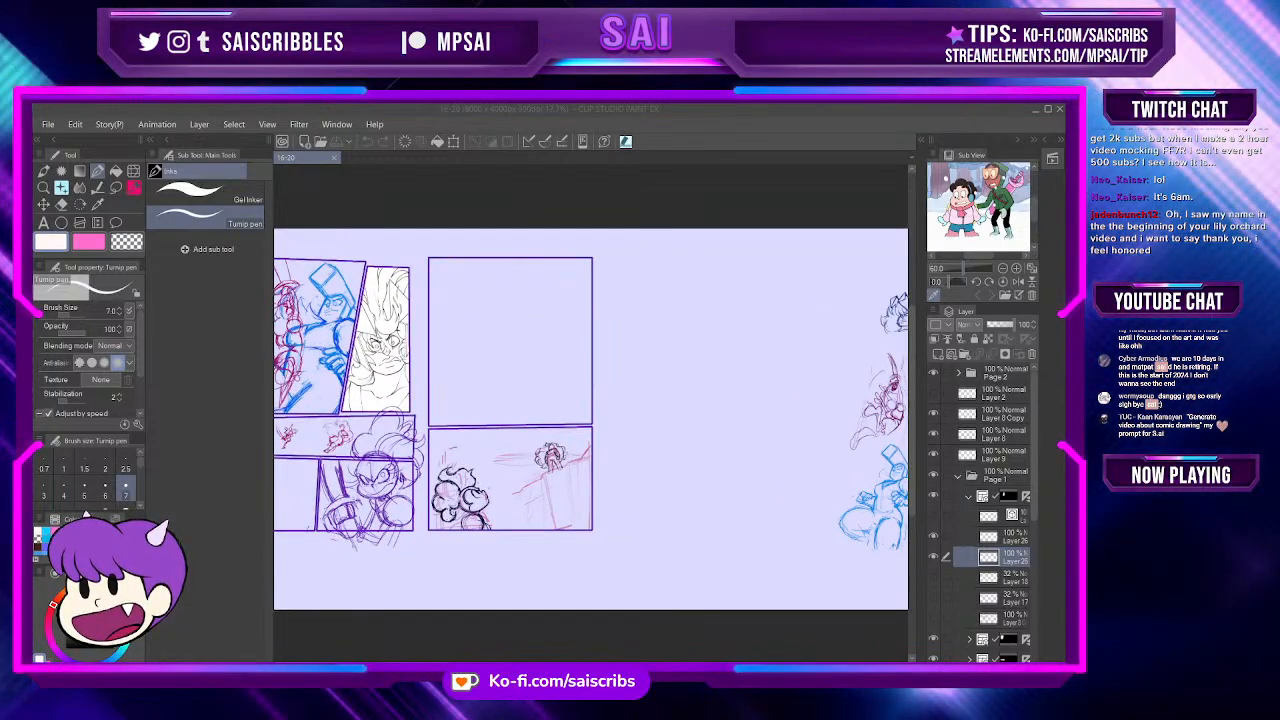
scroll(362, 343, "up", 4)
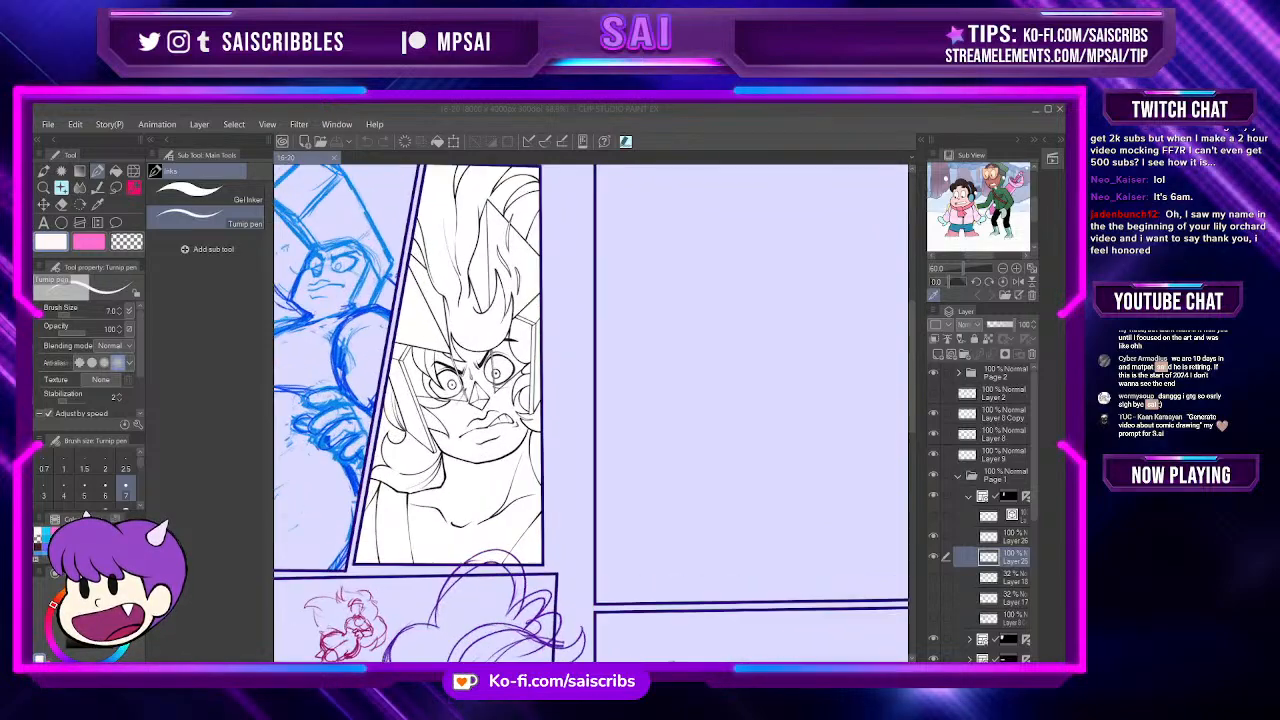
scroll(330, 329, "down", 1)
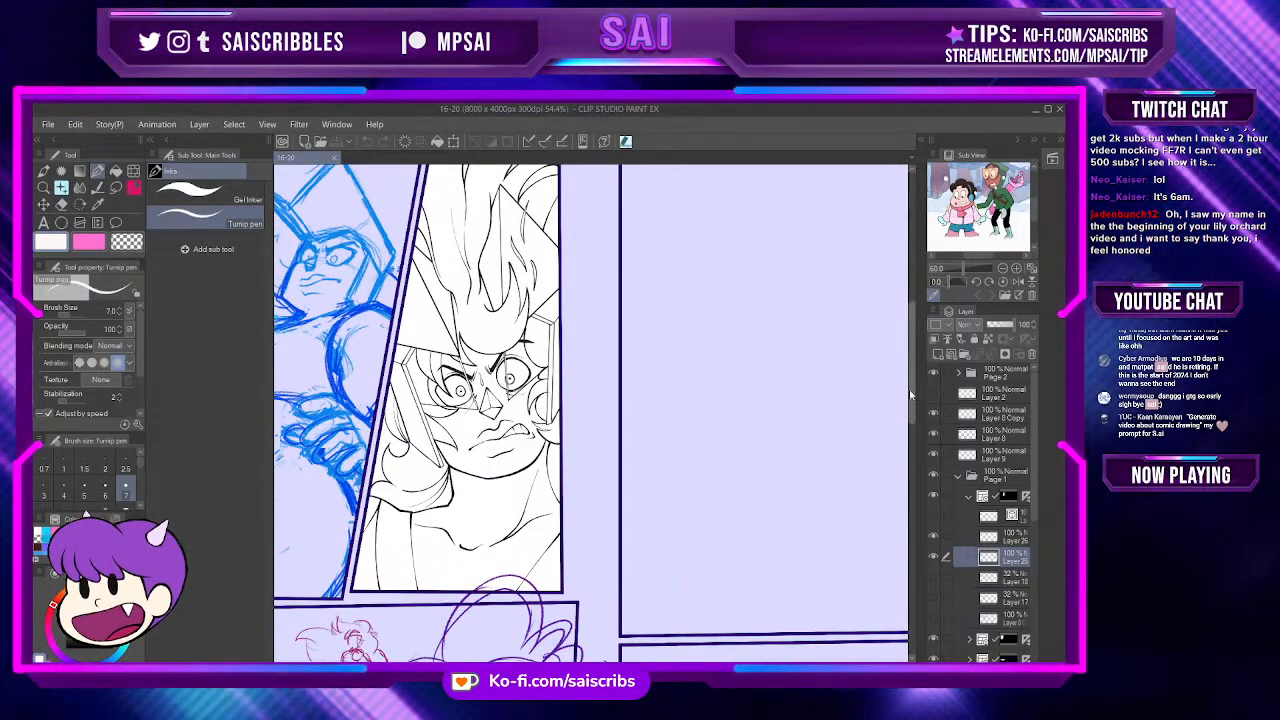
scroll(426, 414, "up", 2)
scroll(420, 415, "up", 1)
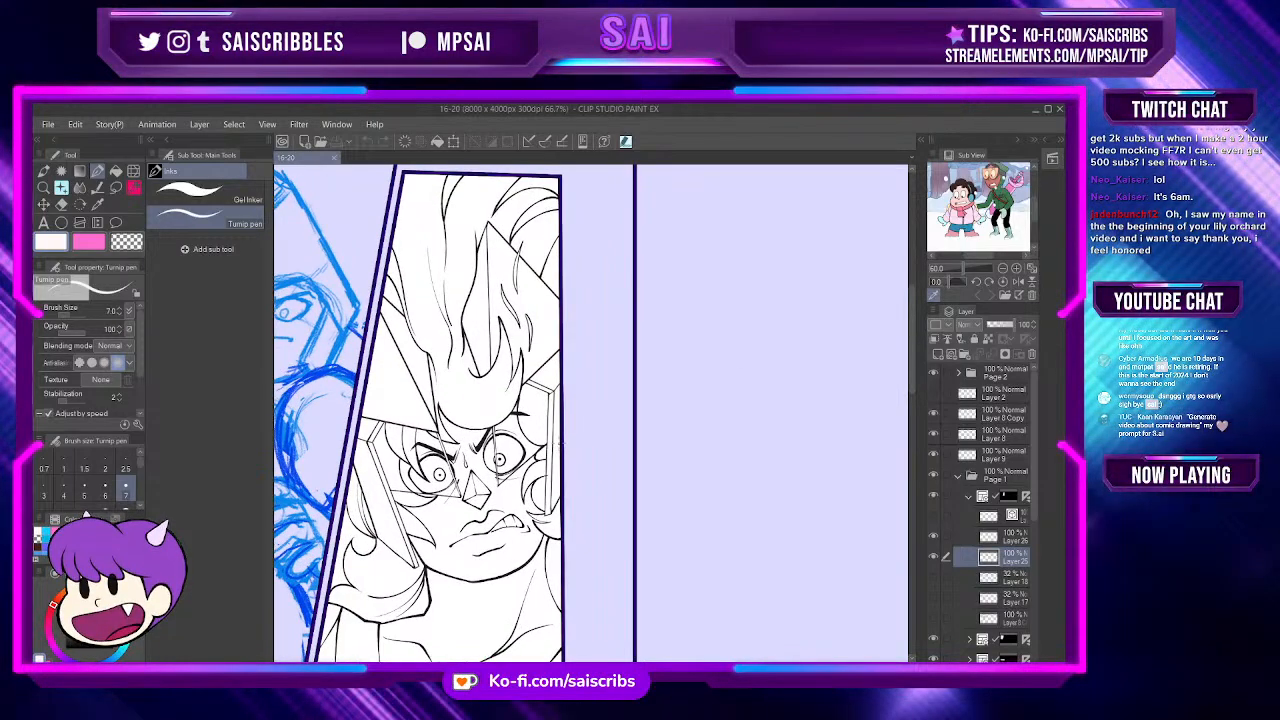
scroll(420, 415, "down", 6)
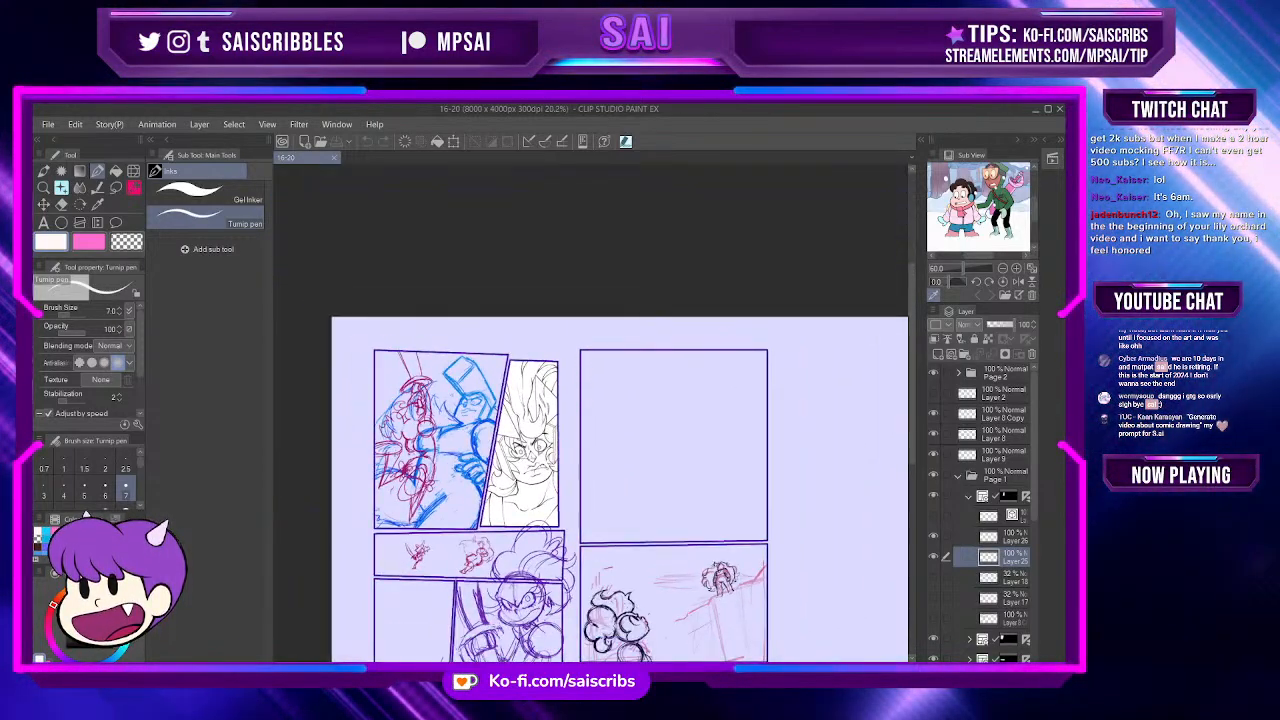
scroll(562, 466, "down", 1)
scroll(578, 586, "up", 1)
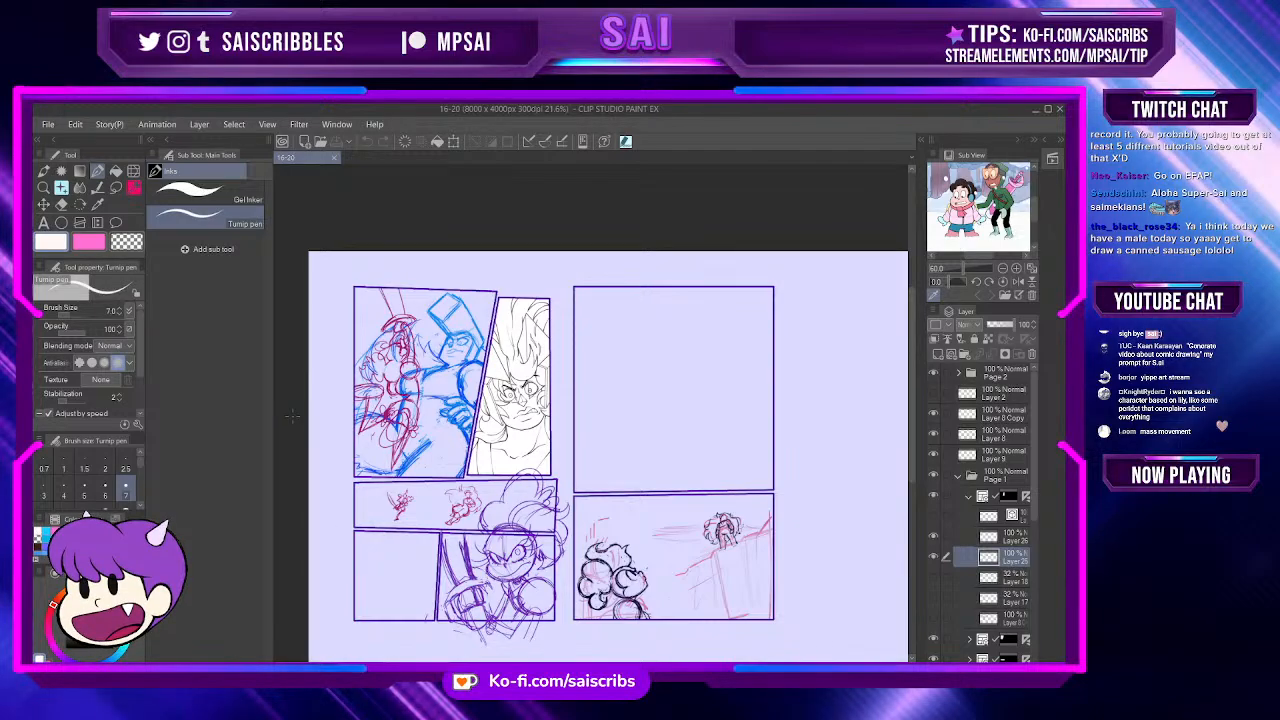
scroll(665, 599, "up", 3)
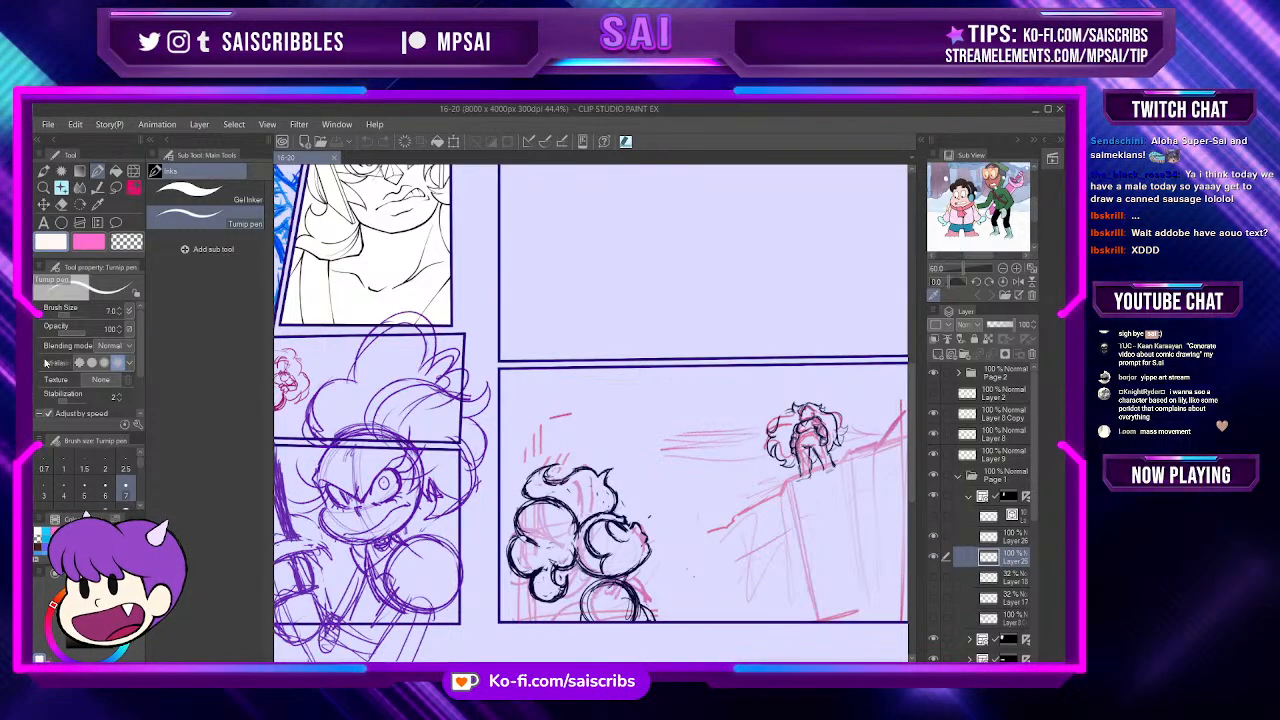
Step: Lower the opacity of the inked face panel's layer to 42 percent
scroll(504, 450, "down", 6)
scroll(572, 459, "up", 4)
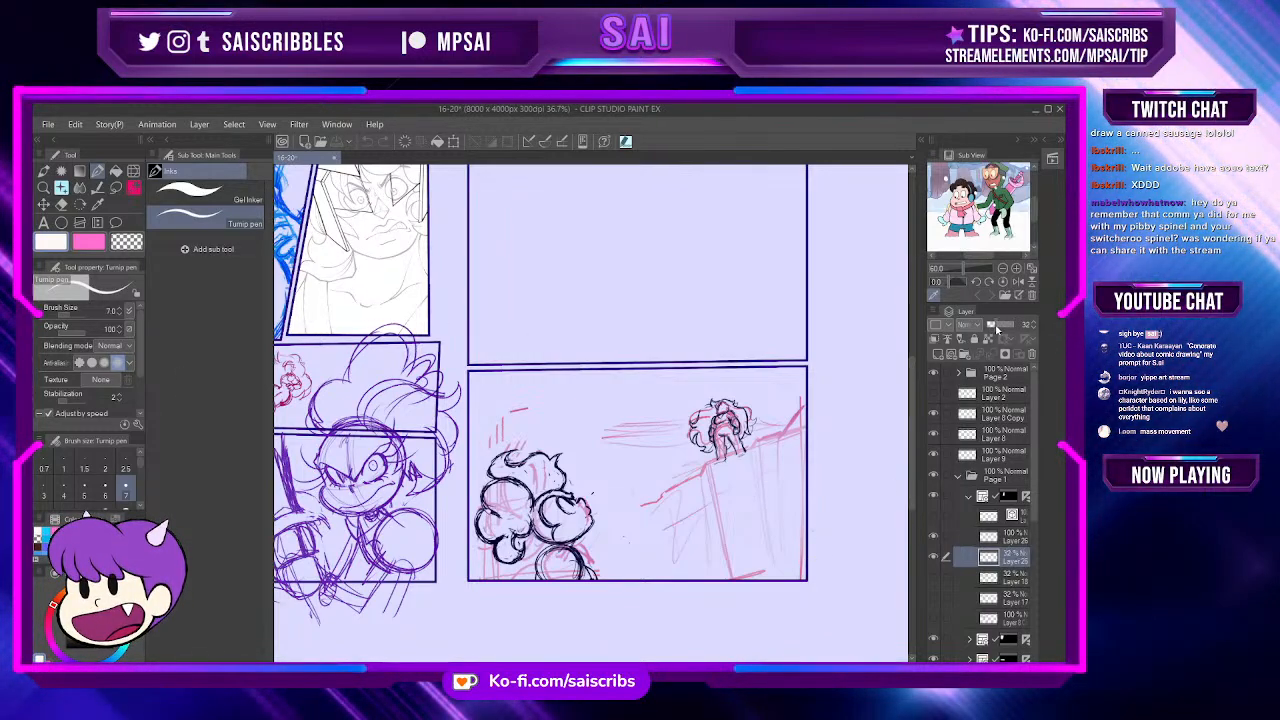
left_click(996, 328)
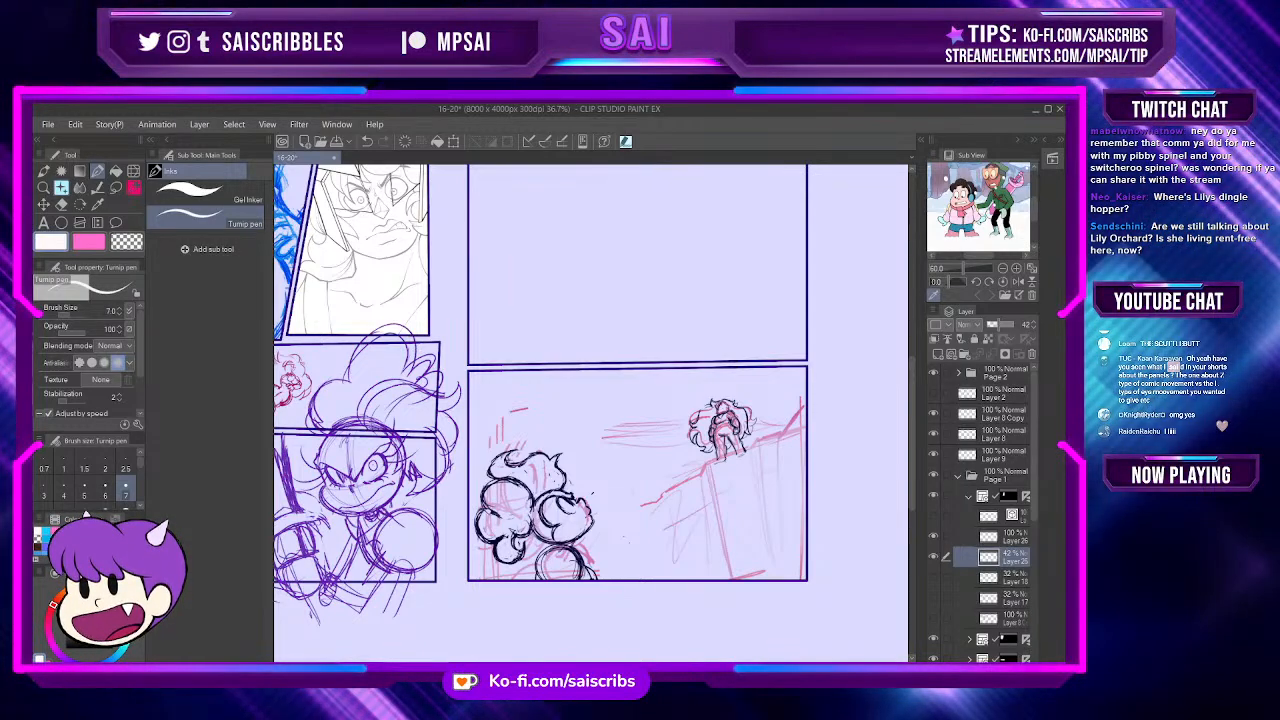
key("b")
scroll(498, 434, "down", 4)
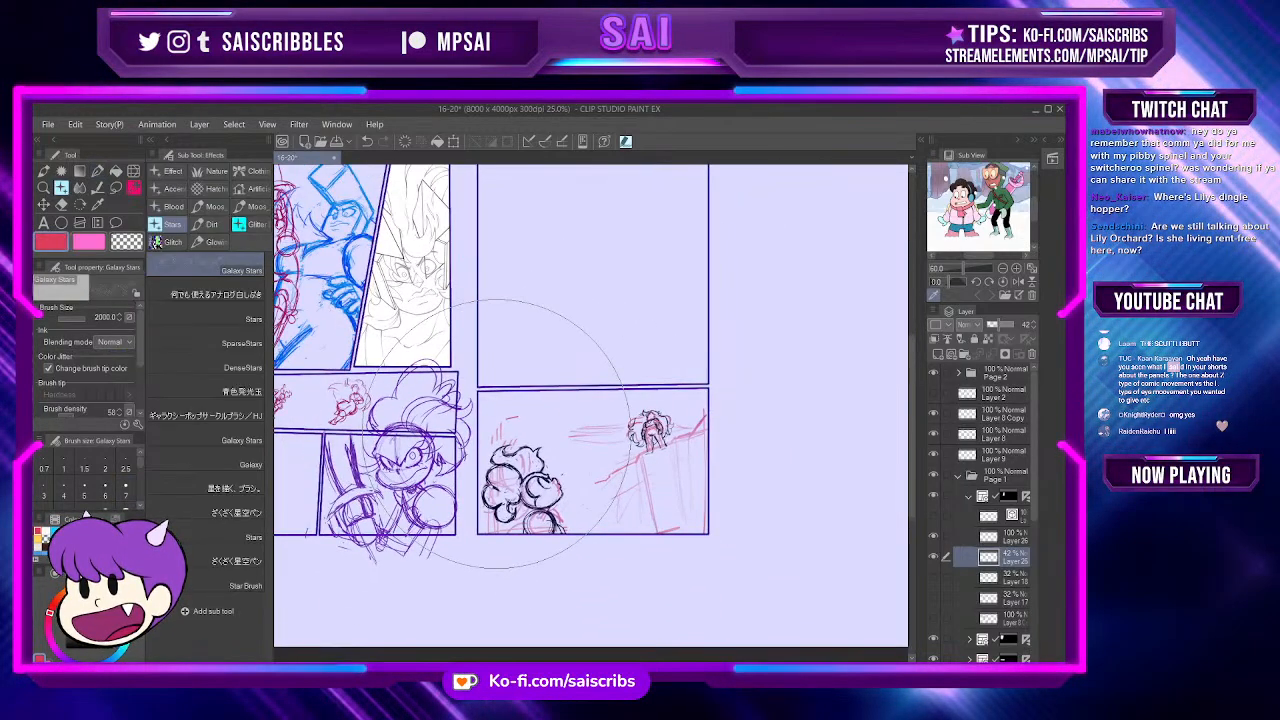
scroll(353, 252, "up", 5)
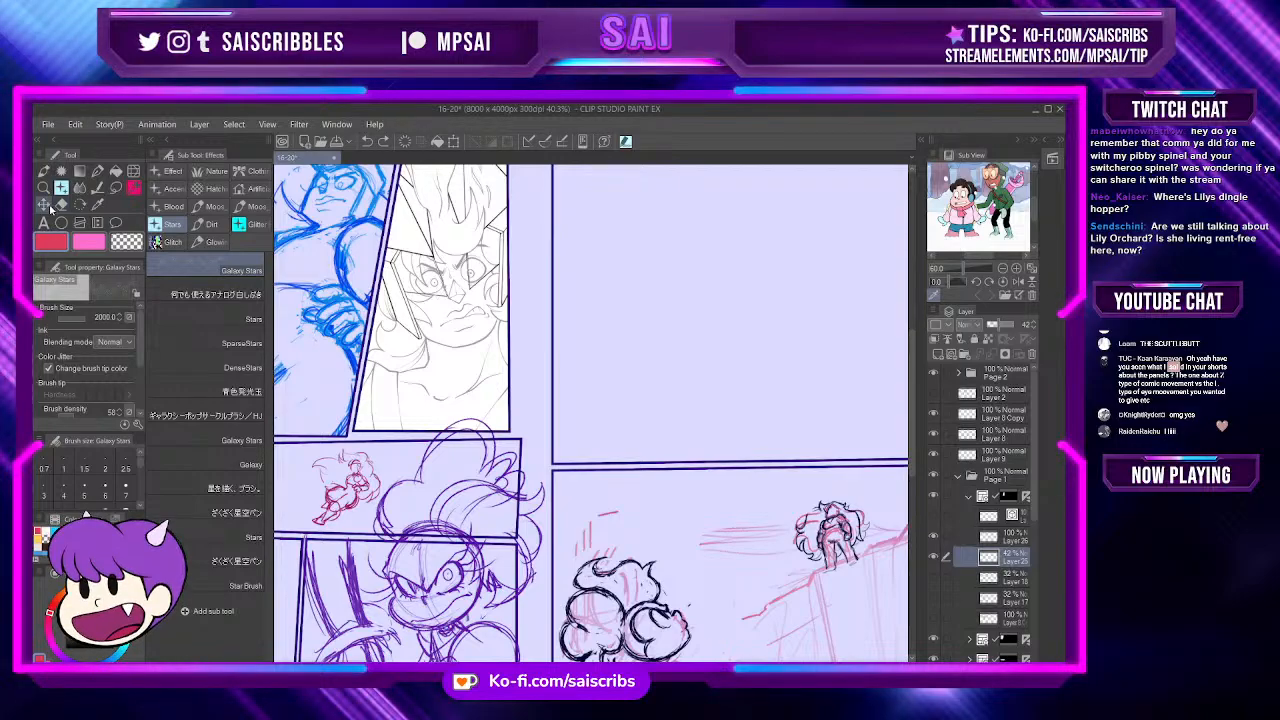
Step: Select the frame folder of the empty panel on Page 2 with the Move Layer tool
key("k")
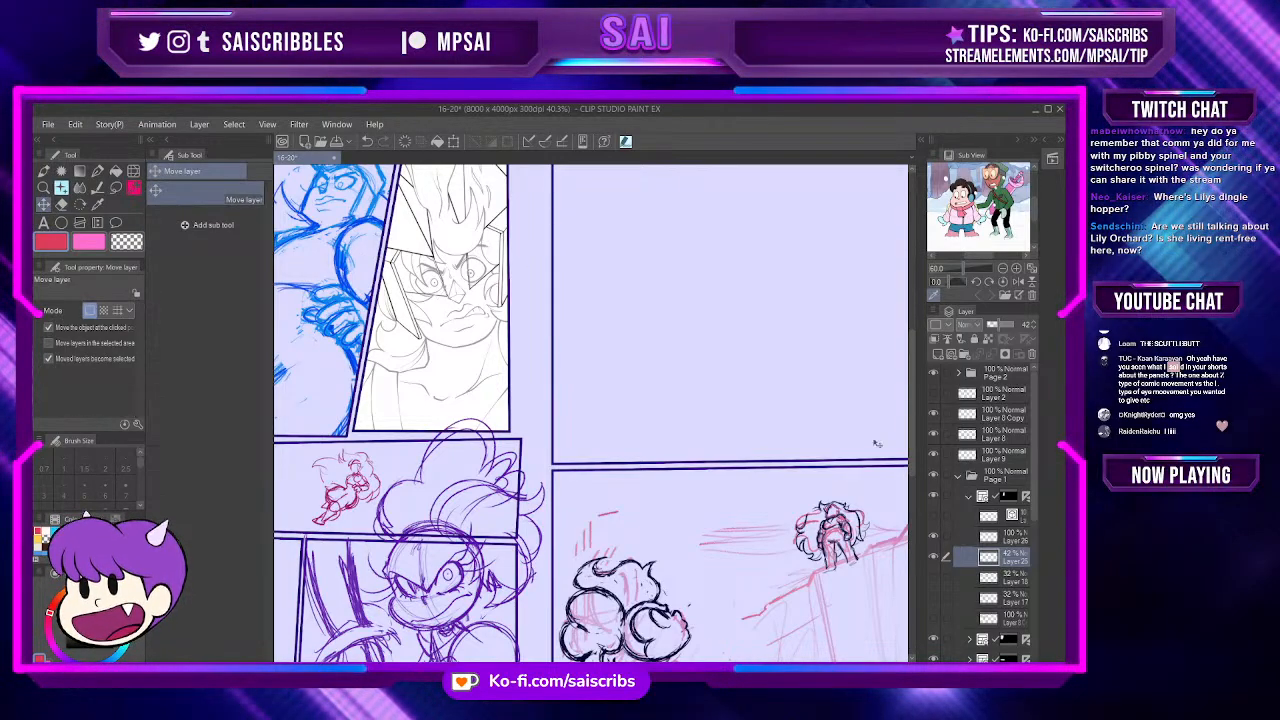
scroll(675, 609, "down", 3)
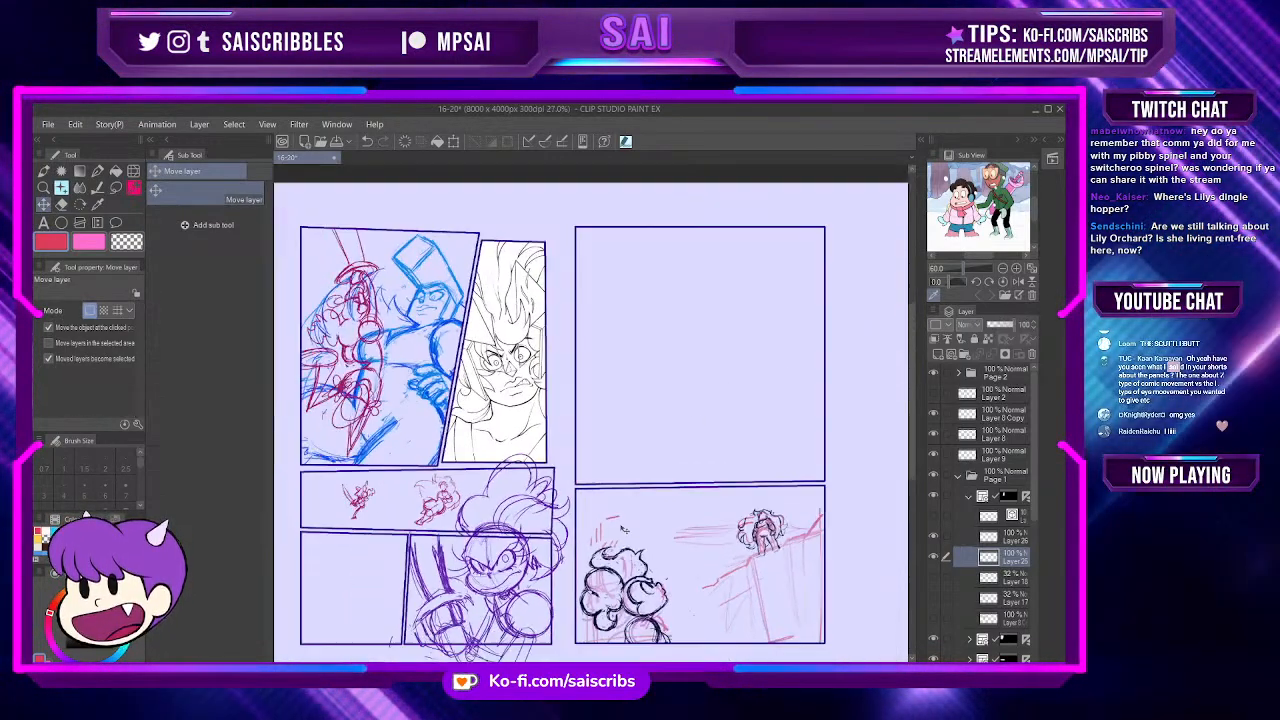
scroll(675, 609, "up", 2)
scroll(675, 609, "up", 2)
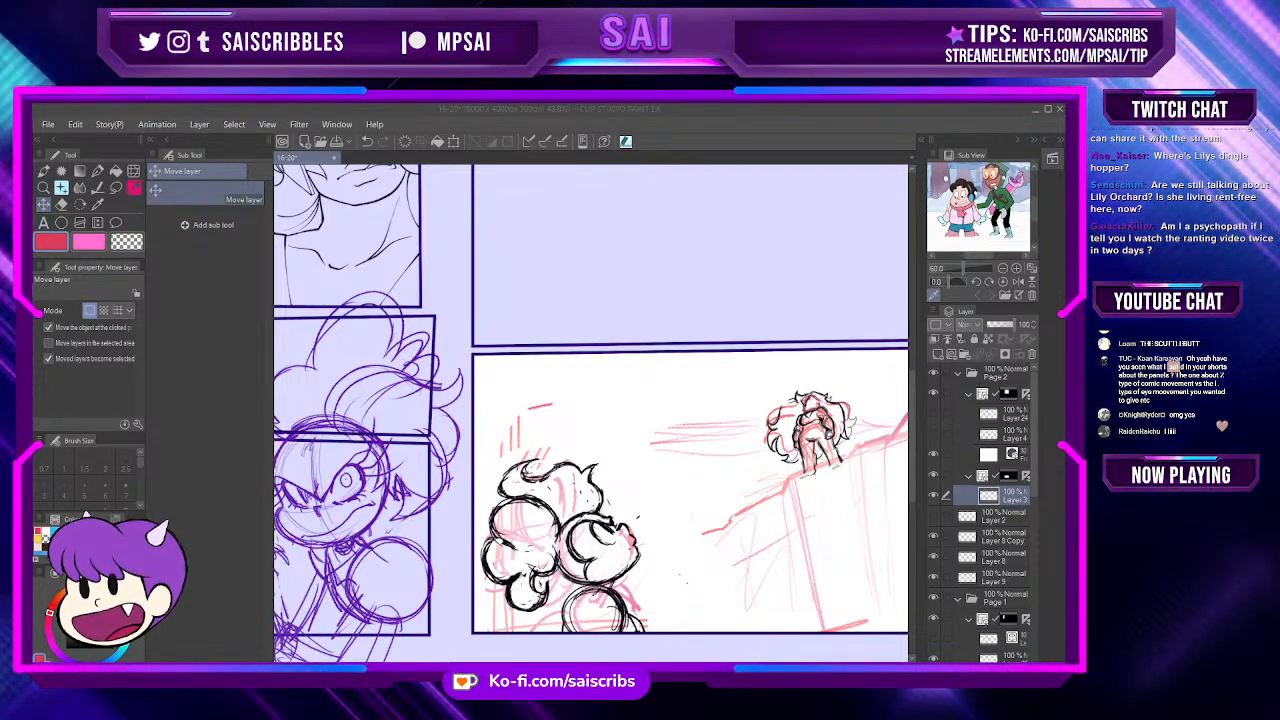
left_click(708, 347)
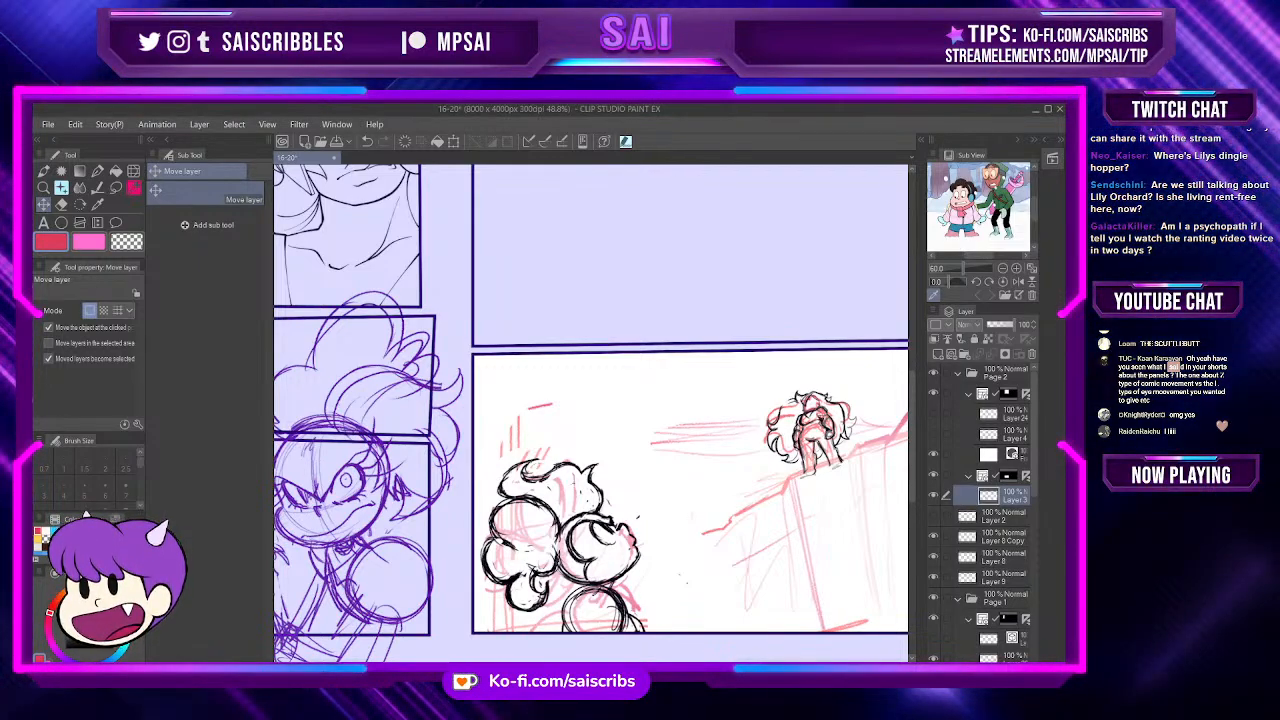
left_click(708, 347)
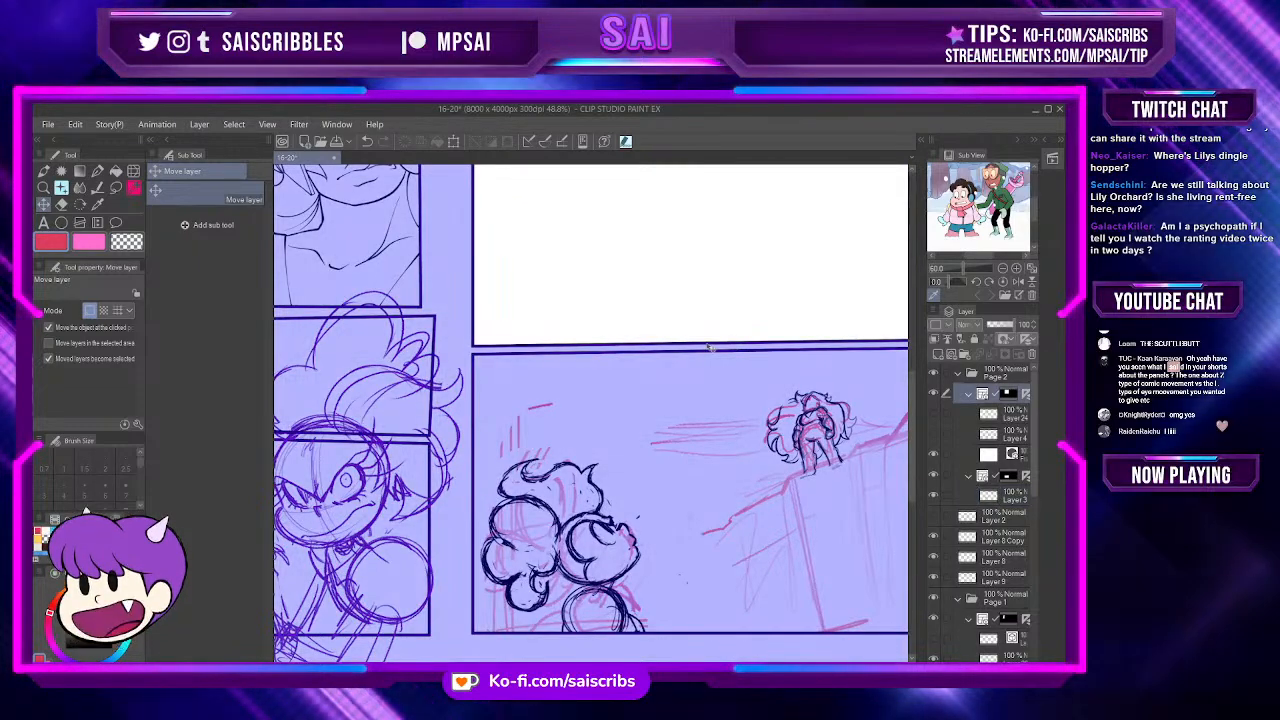
left_click(133, 189)
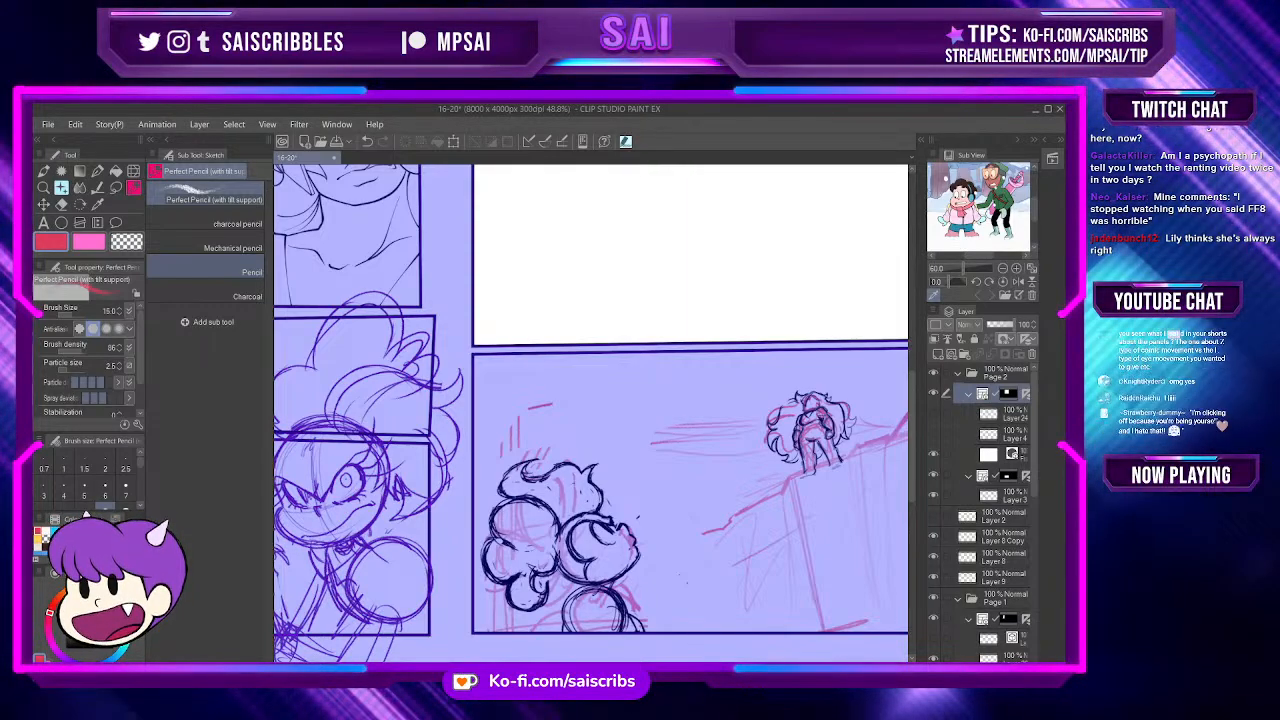
Step: Make Layer 3 in the cliff panel on Page 2 the active layer using the Move Layer tool
key("k")
scroll(600, 286, "down", 1)
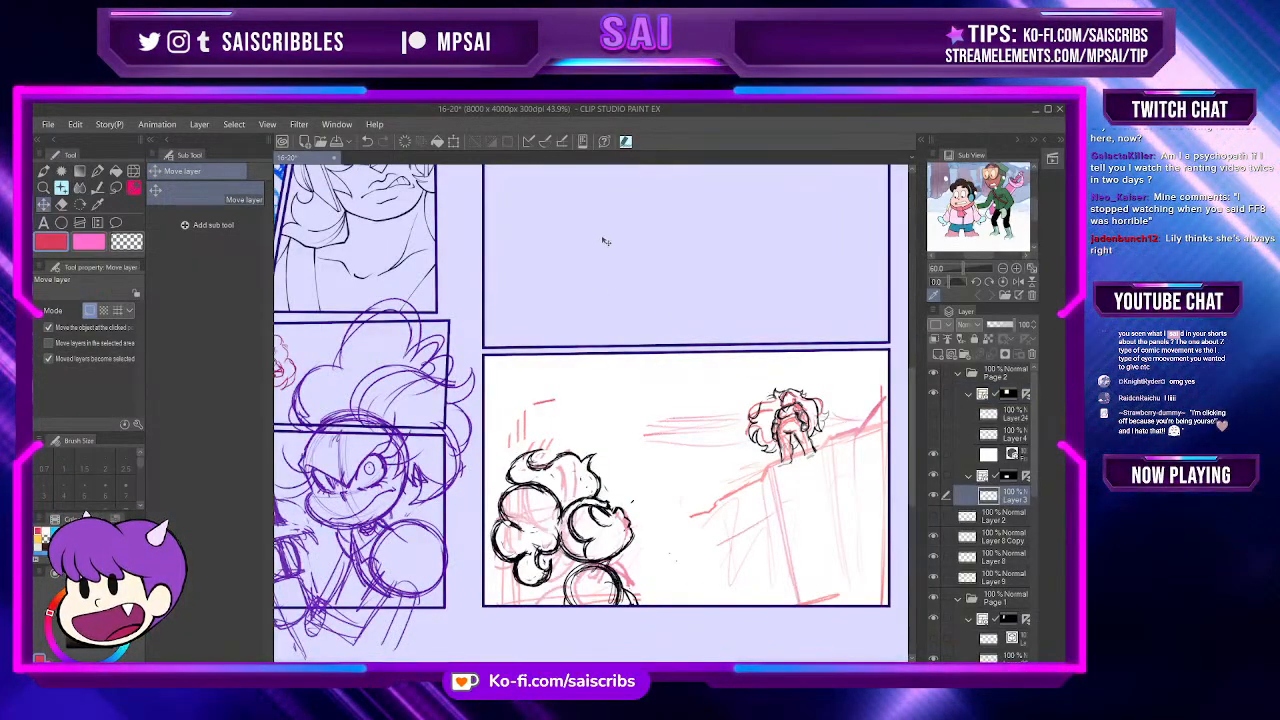
scroll(785, 632, "up", 3)
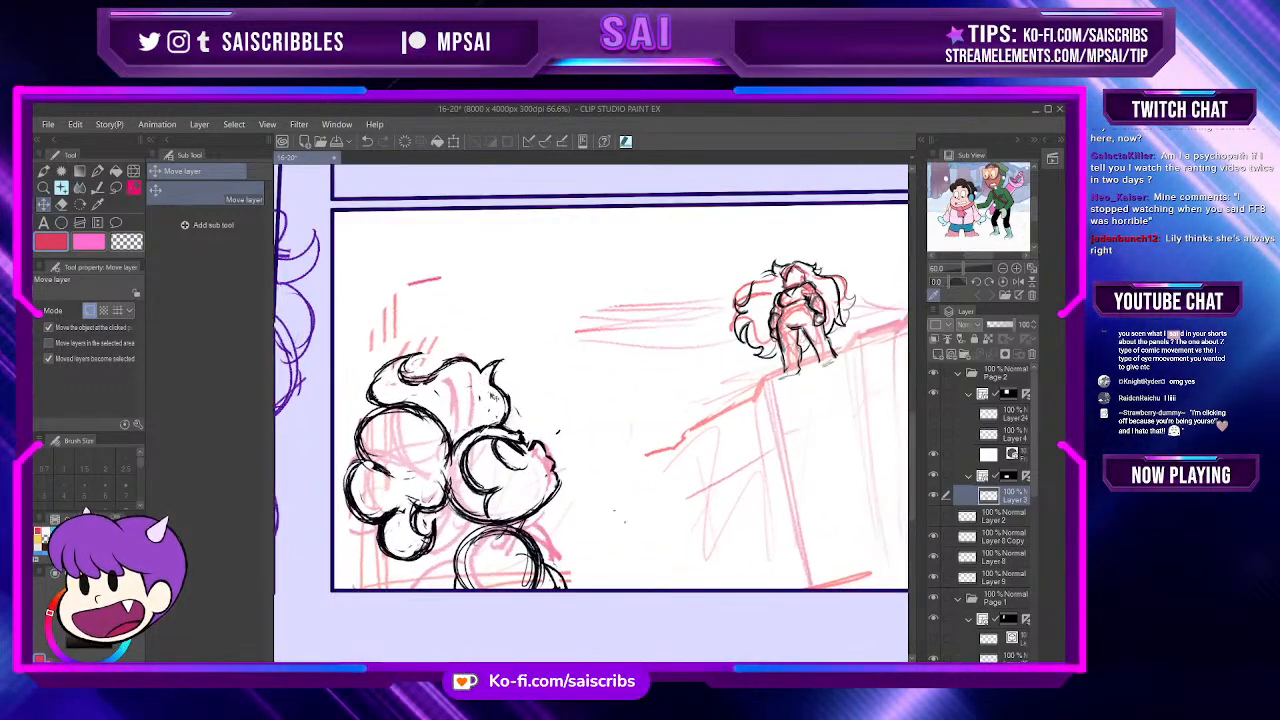
scroll(494, 398, "up", 1)
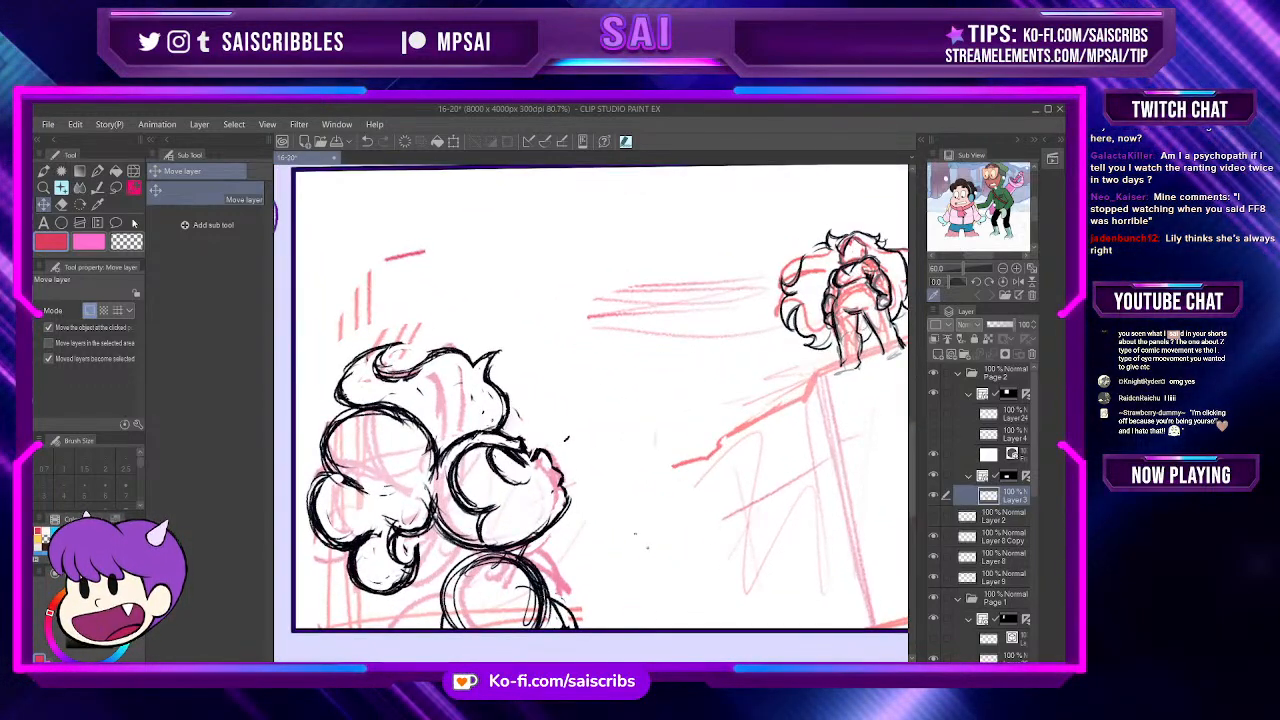
Step: Sketch a red pencil guideline from the foreground figure's face to the figure on the cliff, and circle the cliff figure
left_click(99, 204)
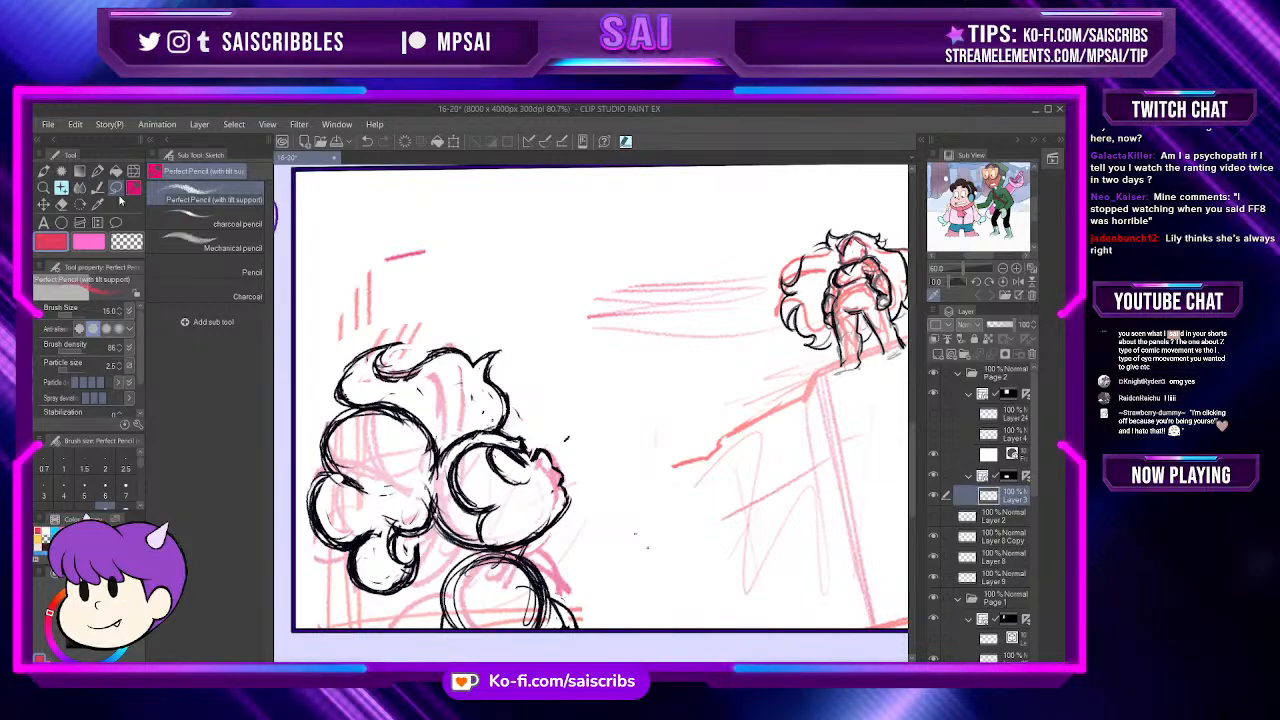
left_click_drag(536, 438, 905, 245)
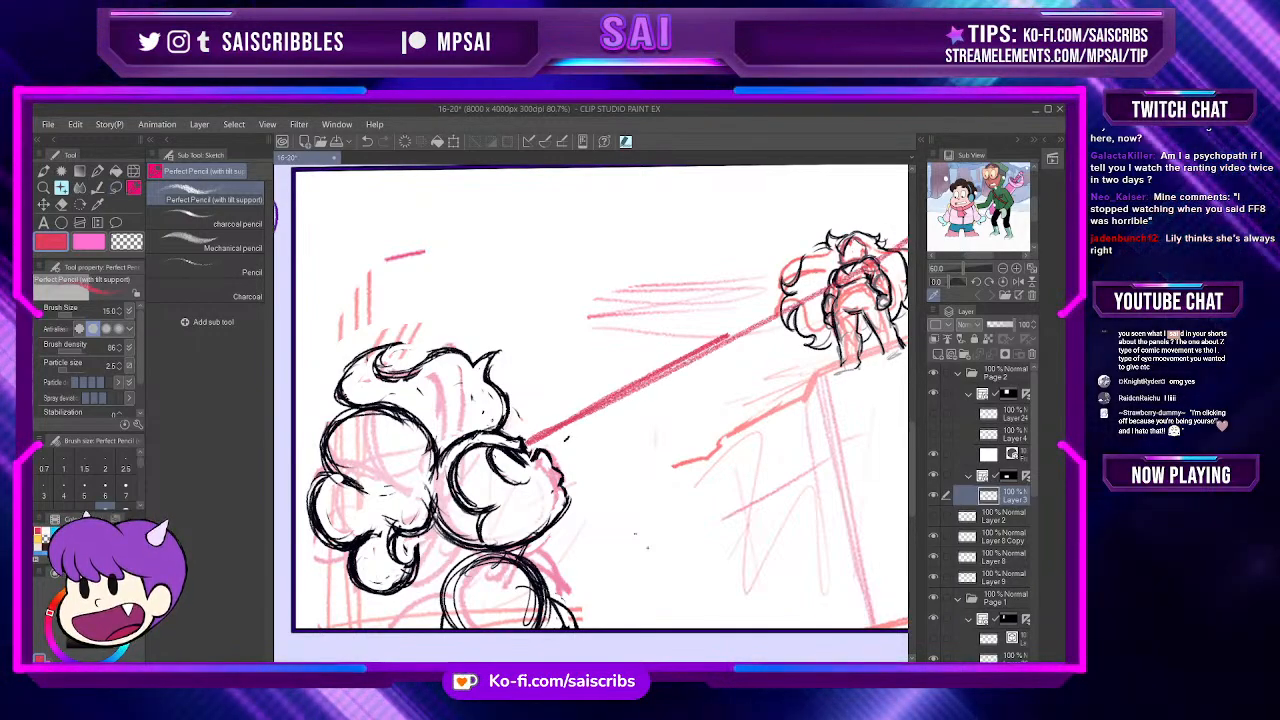
left_click_drag(835, 198, 830, 202)
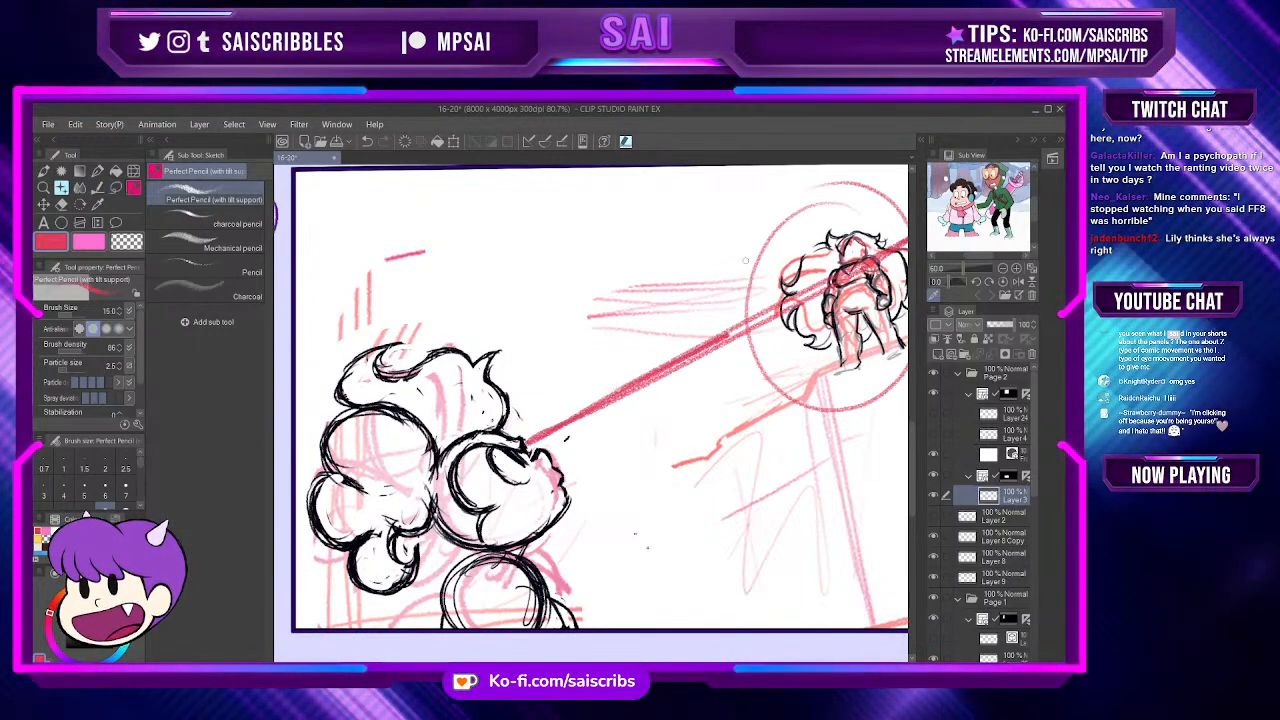
Step: Undo the red guideline and the circle around the cliff figure
scroll(450, 430, "down", 1)
scroll(590, 390, "down", 2)
key("ctrl+z")
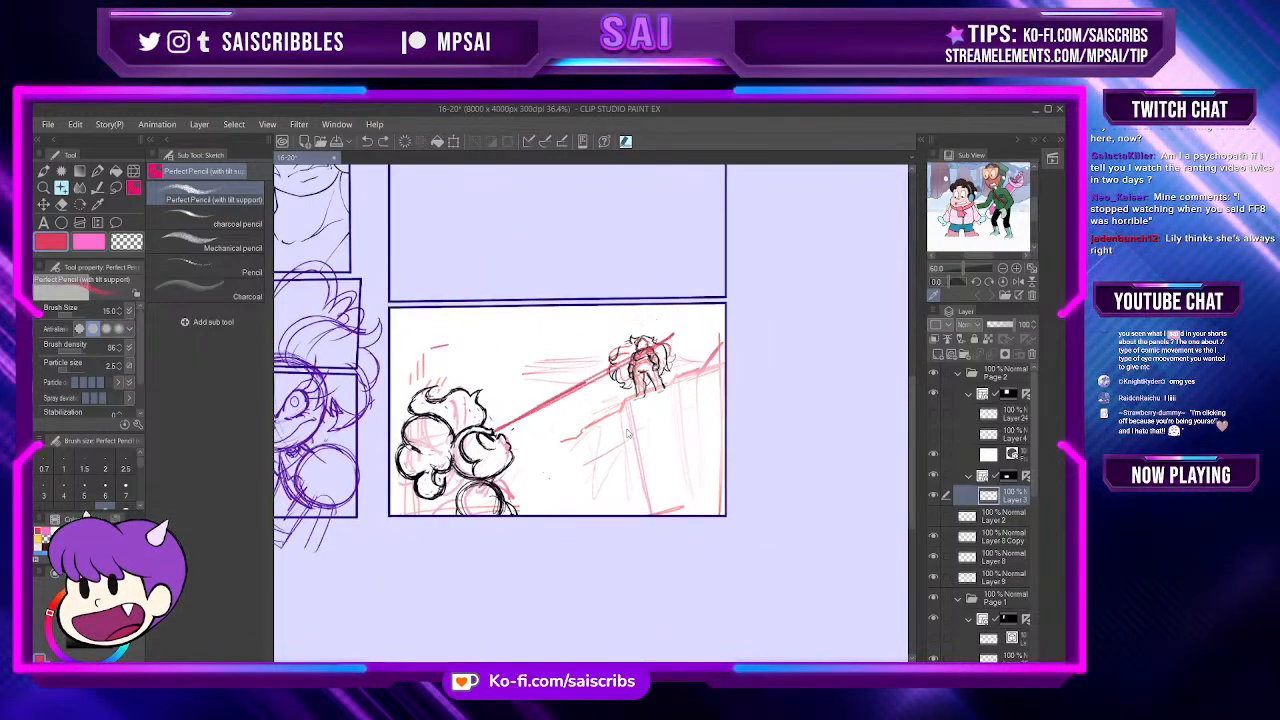
key("ctrl+z")
scroll(590, 390, "up", 1)
scroll(562, 467, "up", 1)
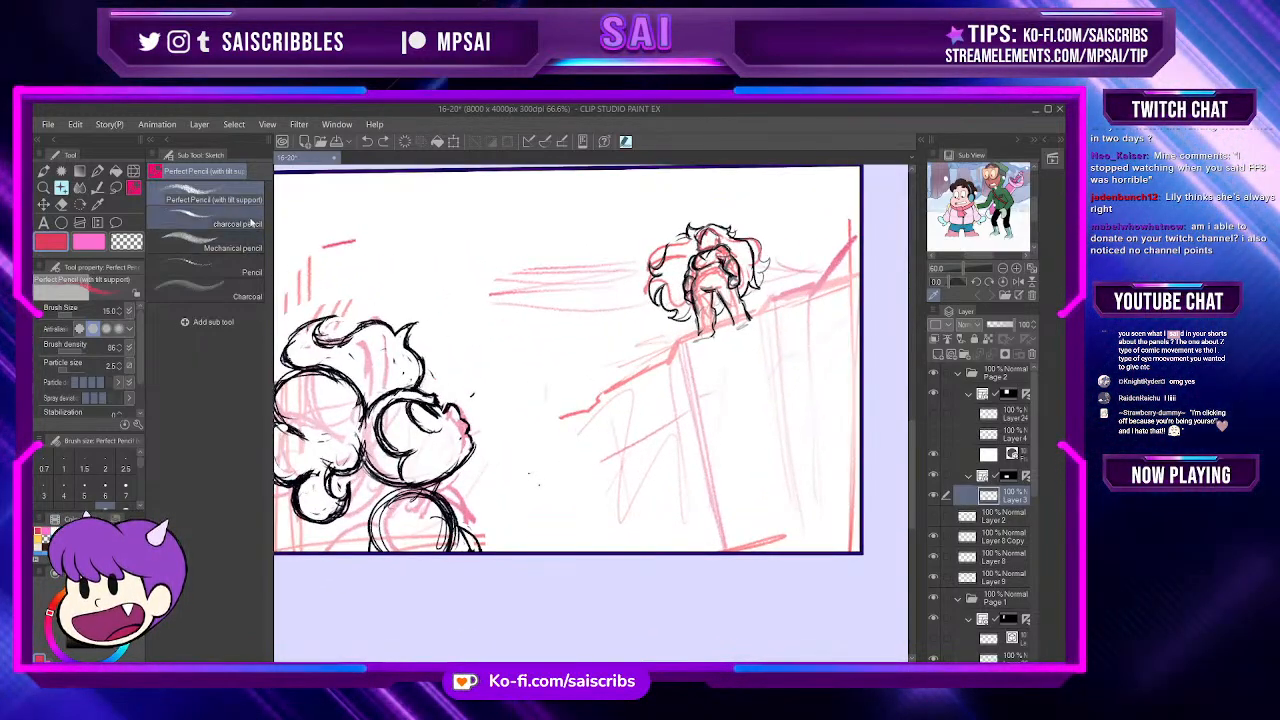
Step: Fade the rough cliff sketch by lowering Layer 3's opacity to 18%
key("ctrl+minus")
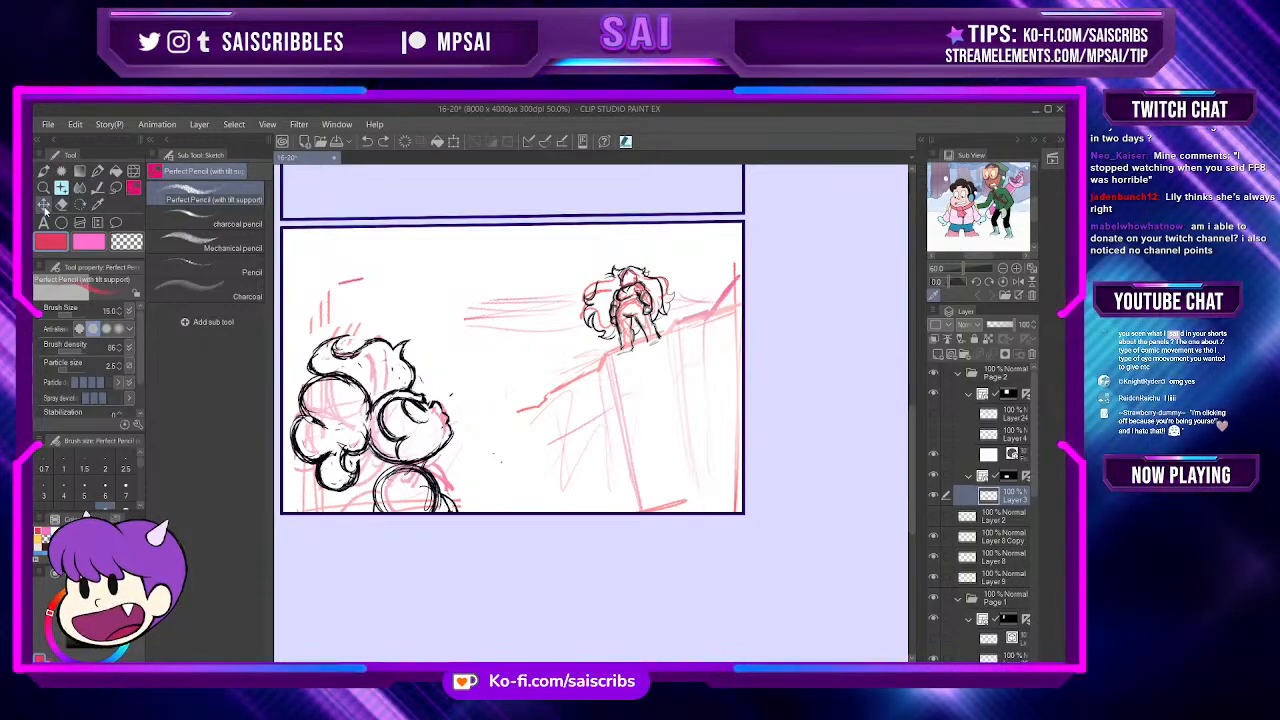
key("k")
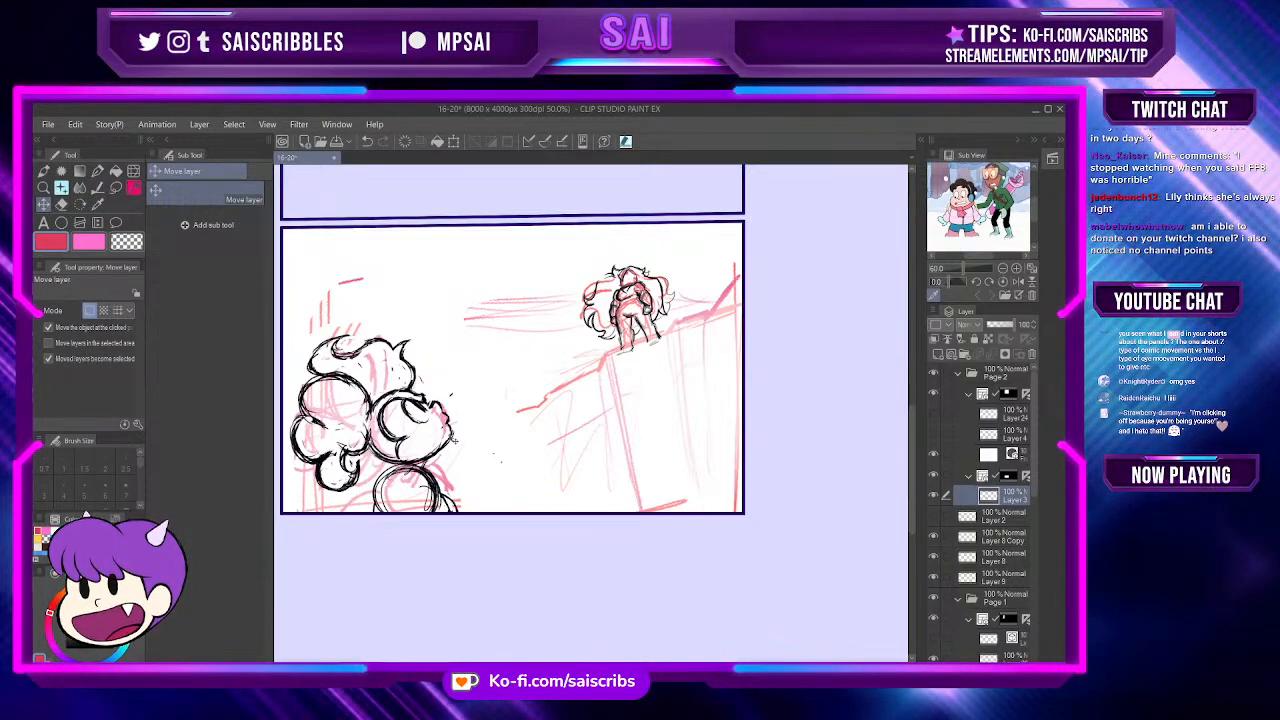
left_click(997, 326)
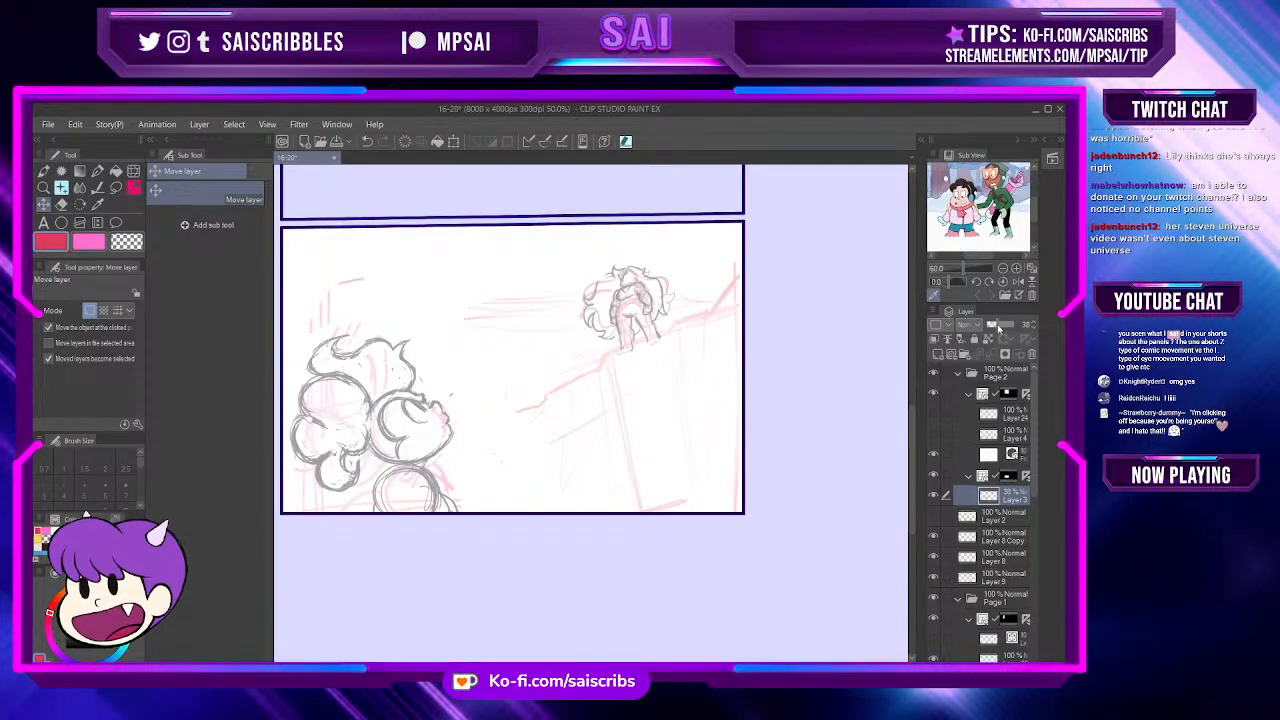
left_click_drag(998, 327, 988, 328)
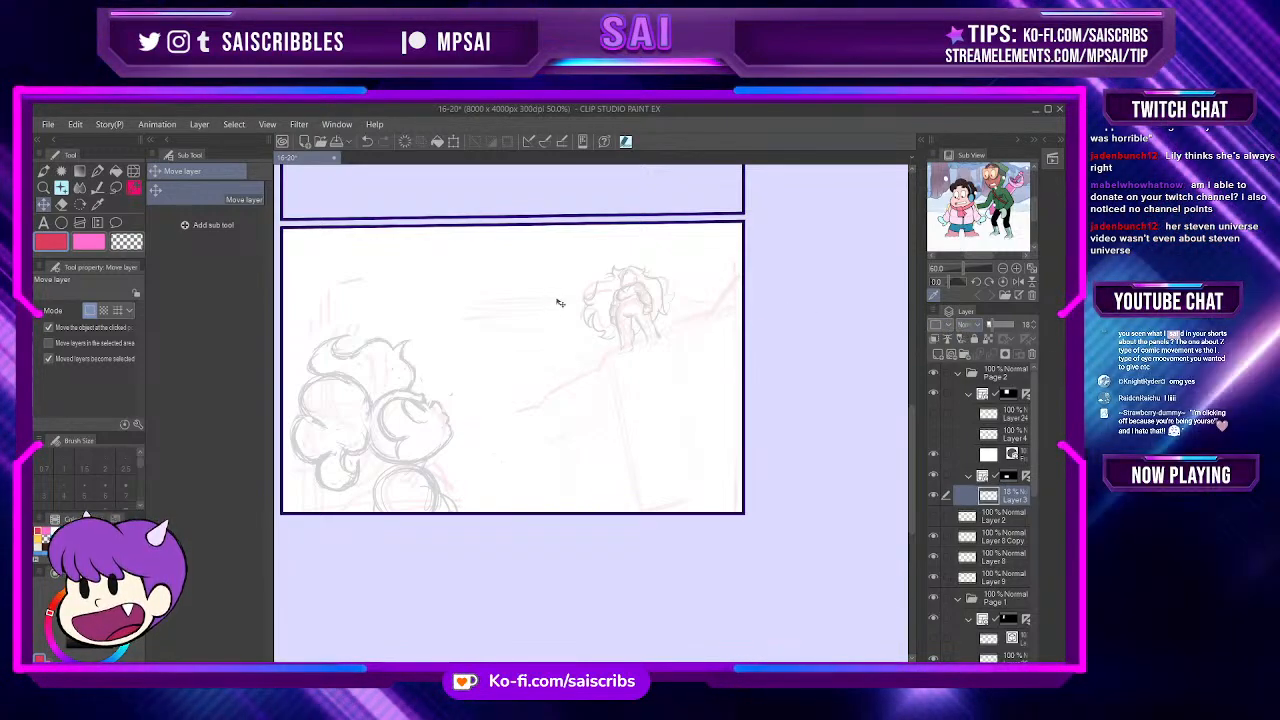
Step: Add a new raster layer above the faded Layer 3 in the cliff panel's frame folder
scroll(712, 397, "down", 1)
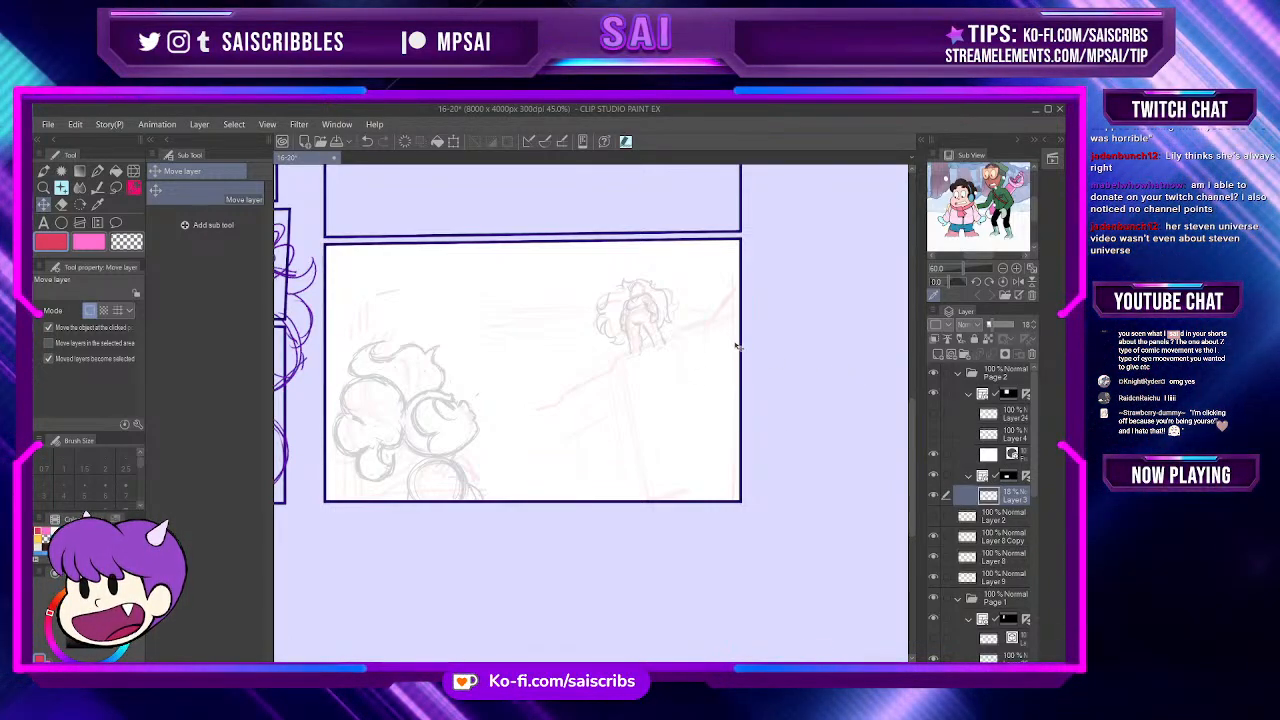
scroll(736, 414, "down", 2)
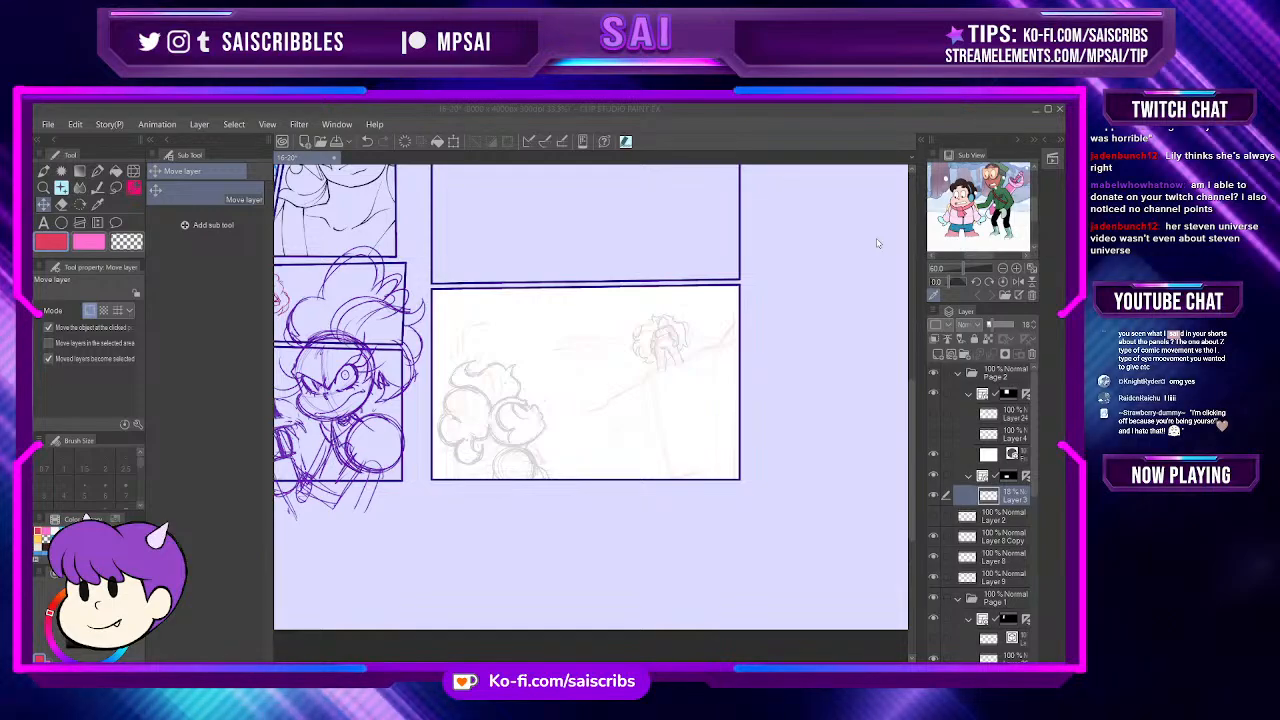
key("ctrl+shift+n")
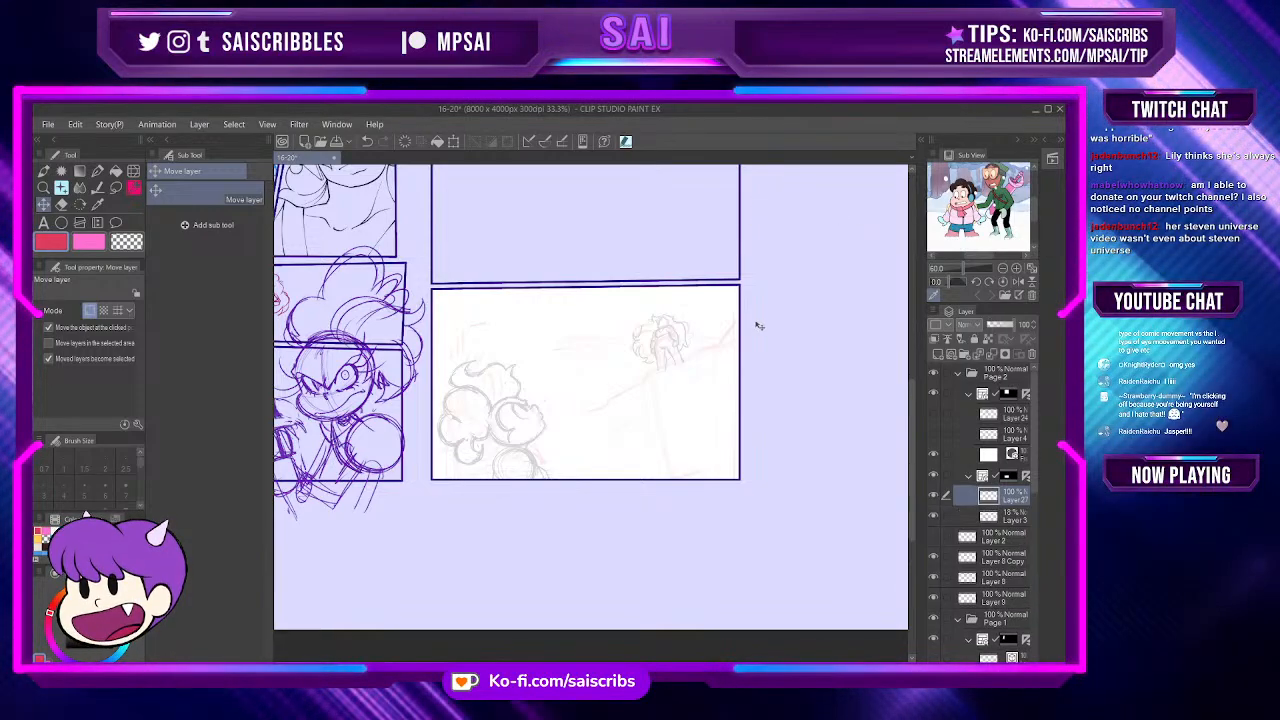
Step: Sketch the foreground figure's head circle in red using Perfect Pencil at brush size 7
scroll(470, 340, "up", 2)
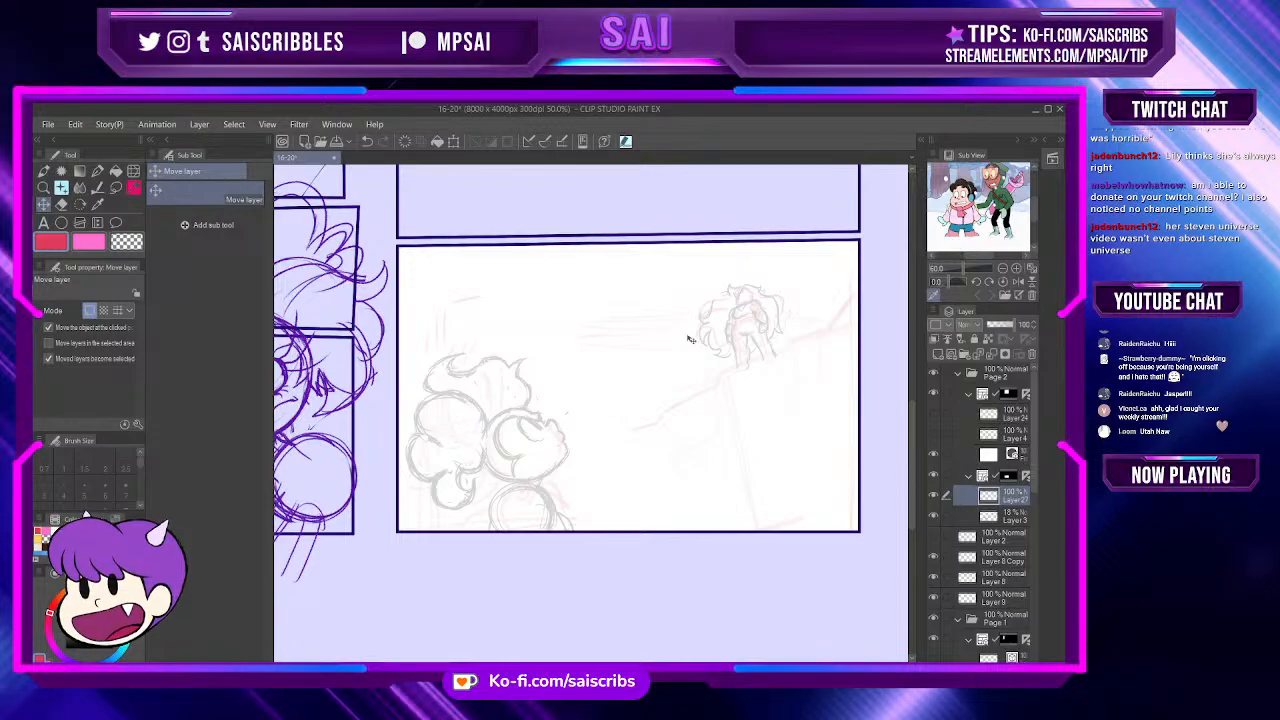
scroll(590, 417, "up", 1)
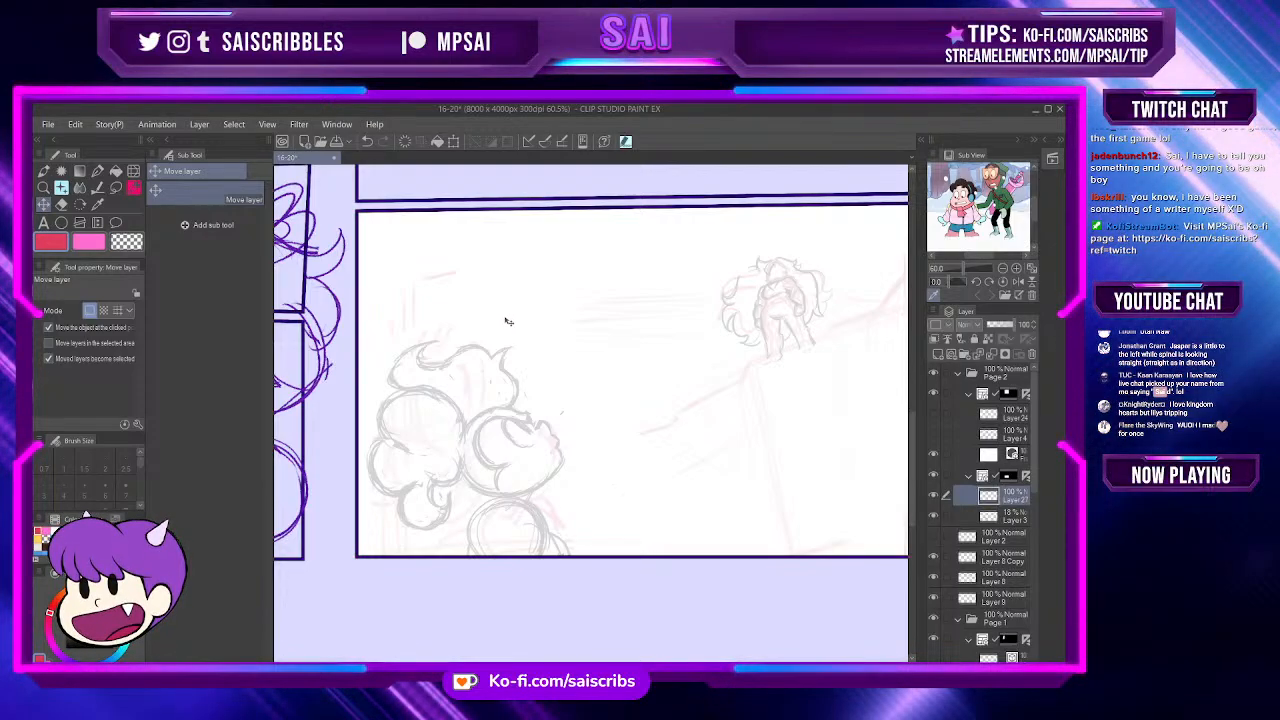
scroll(437, 412, "up", 3)
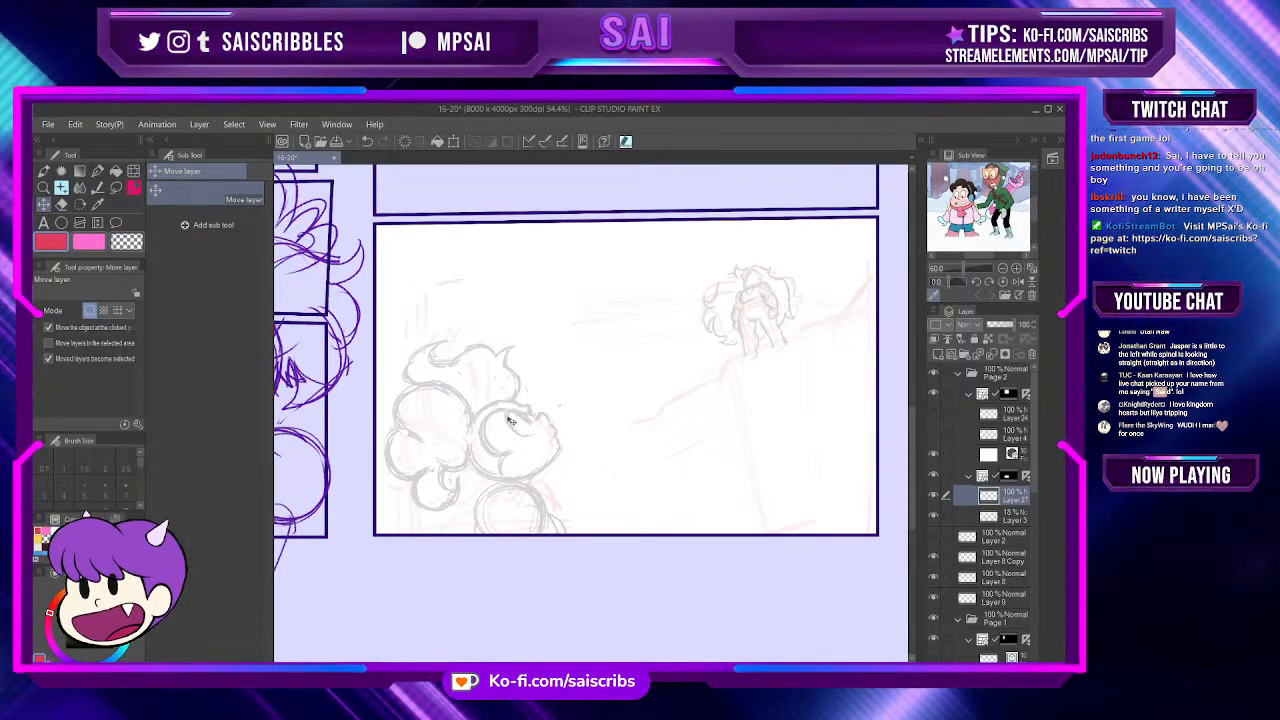
scroll(514, 346, "down", 2)
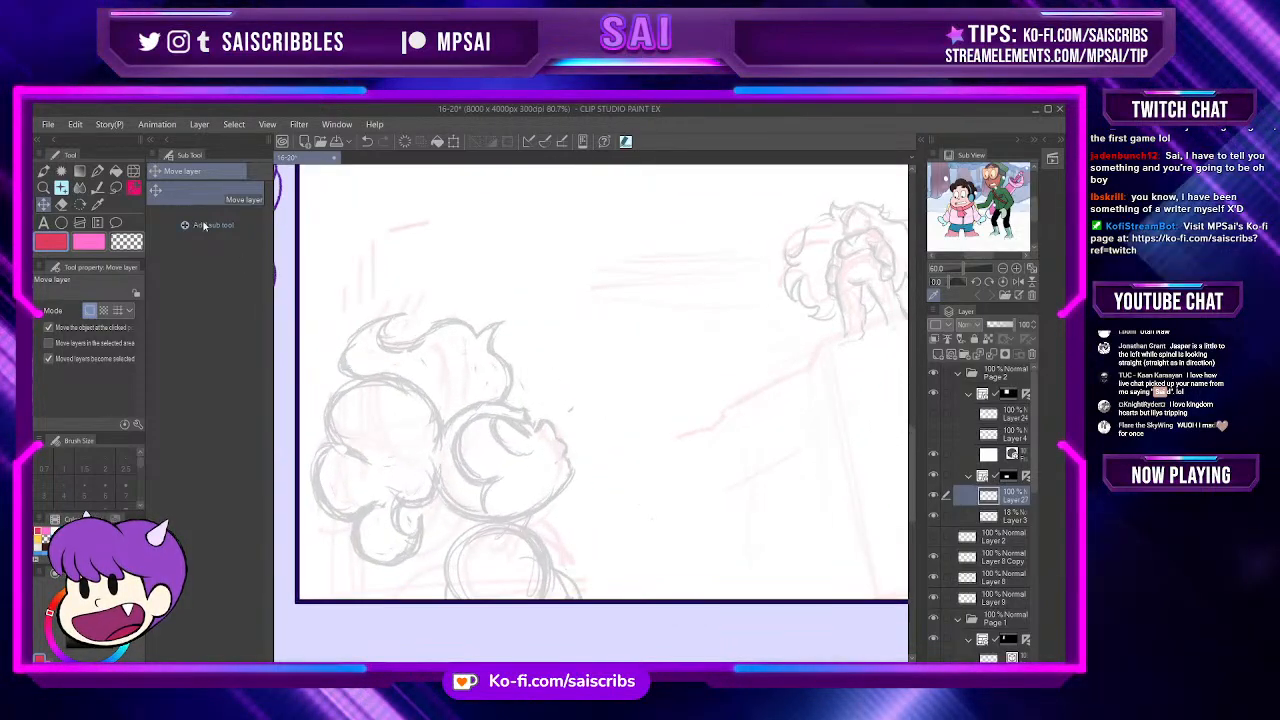
key("p")
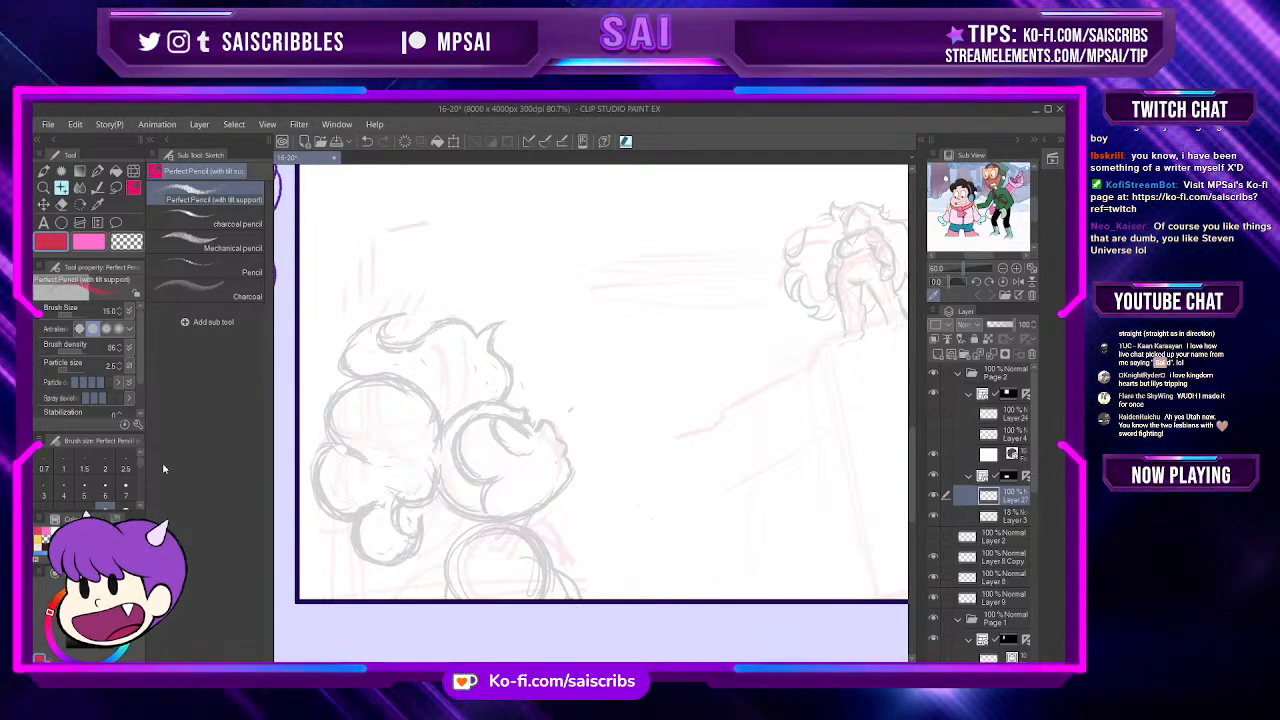
scroll(515, 447, "up", 2)
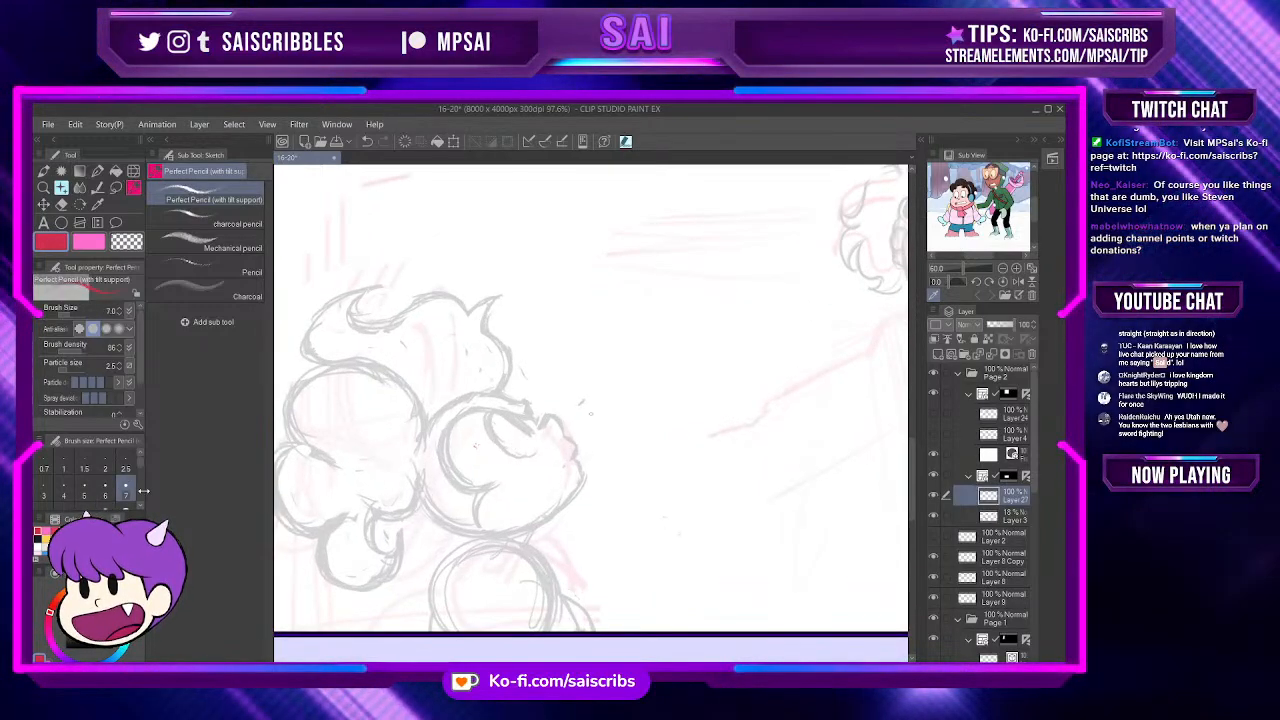
mouse_move(497, 392)
left_mouse_down()
mouse_move(450, 398)
mouse_move(420, 470)
mouse_move(540, 405)
mouse_move(555, 432)
left_mouse_up()
key("ctrl+z")
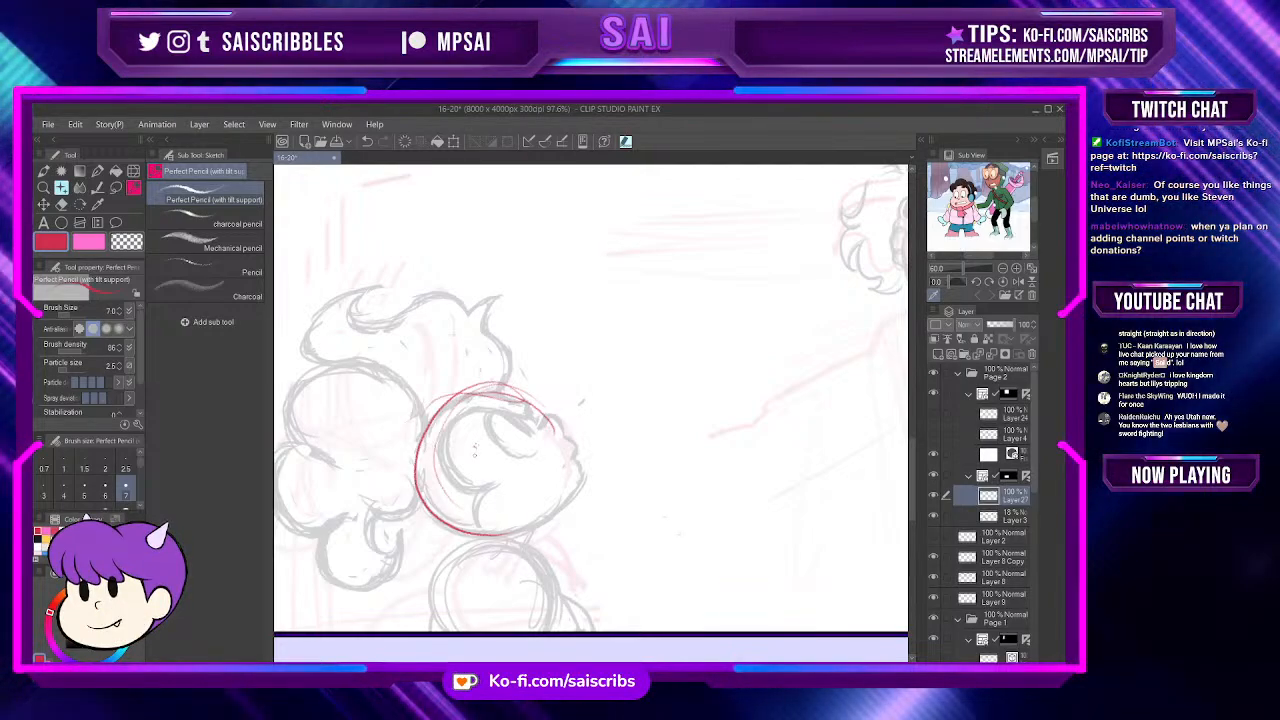
left_click_drag(540, 405, 485, 535)
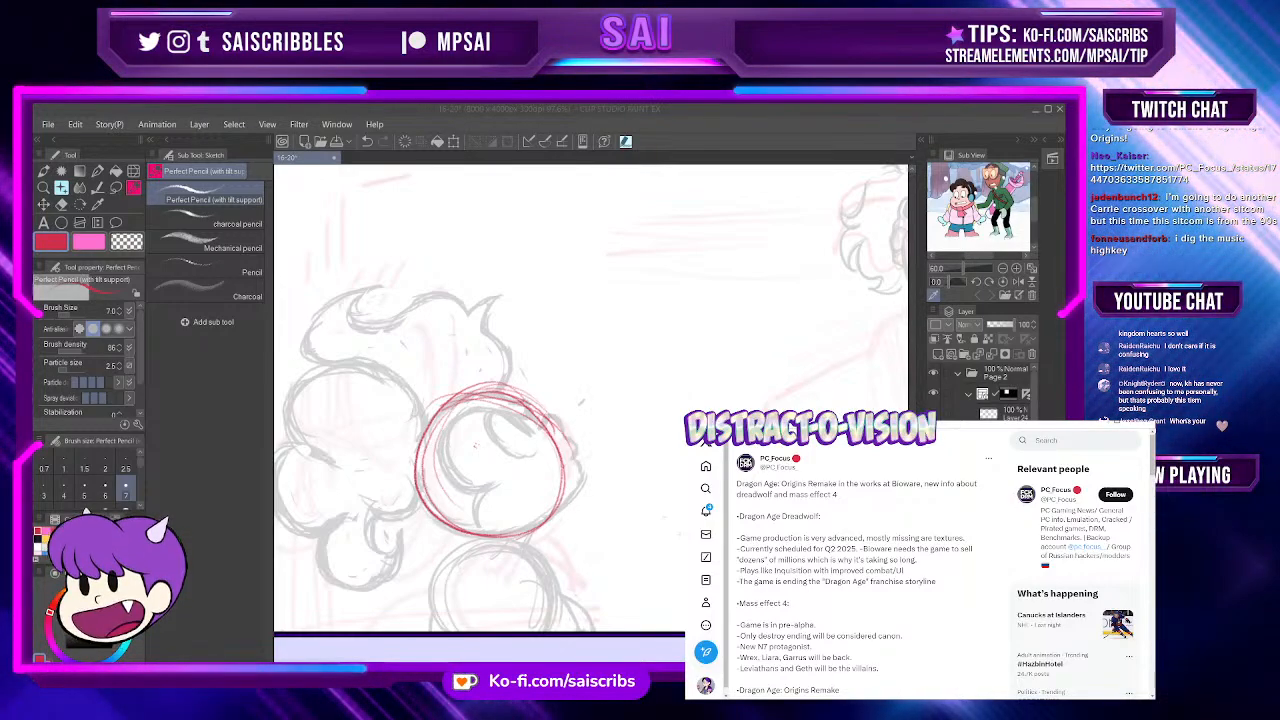
Step: Switch to the browser and read the PC_Focus post about Dragon Age and Mass Effect 4
scroll(920, 570, "down", 1)
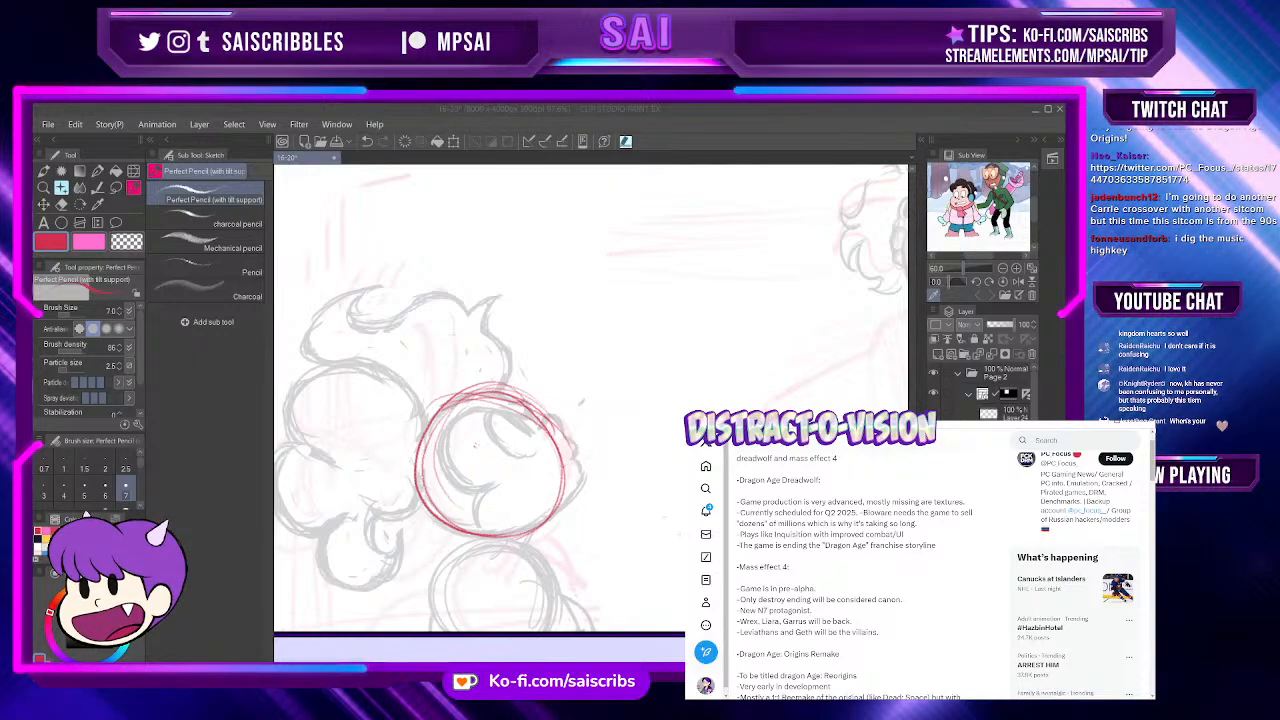
scroll(865, 575, "down", 1)
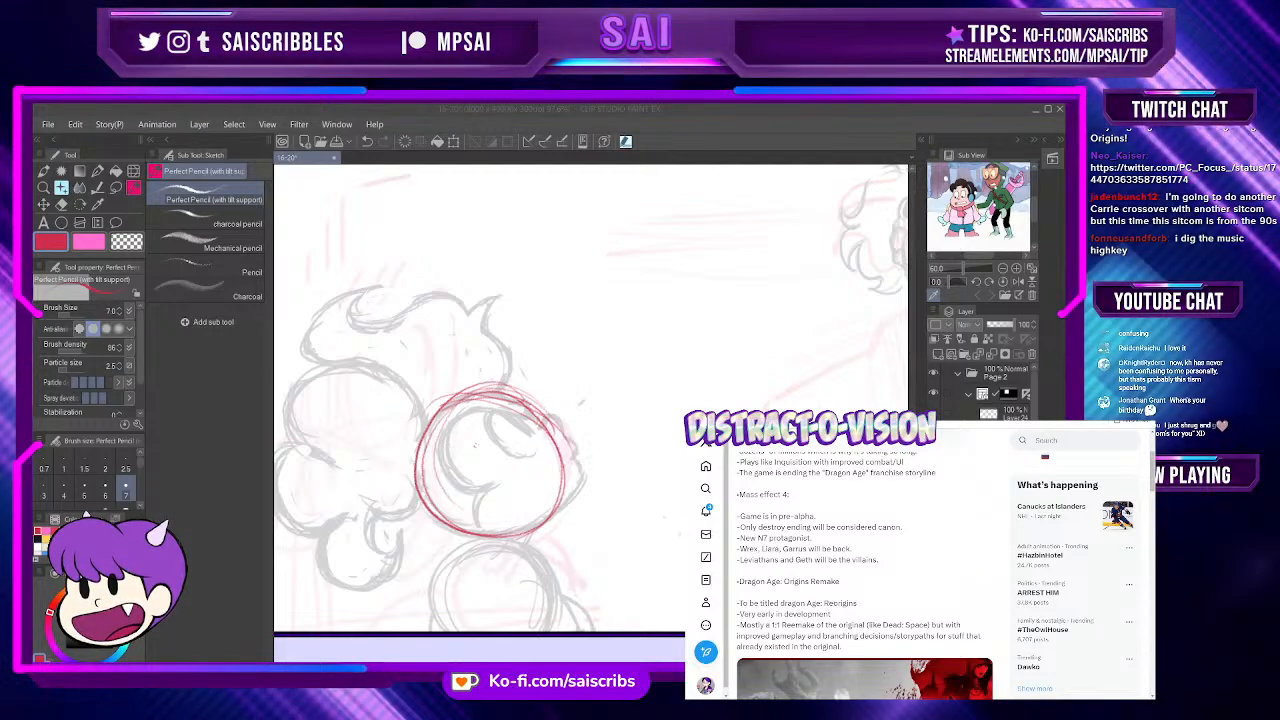
scroll(860, 560, "down", 1)
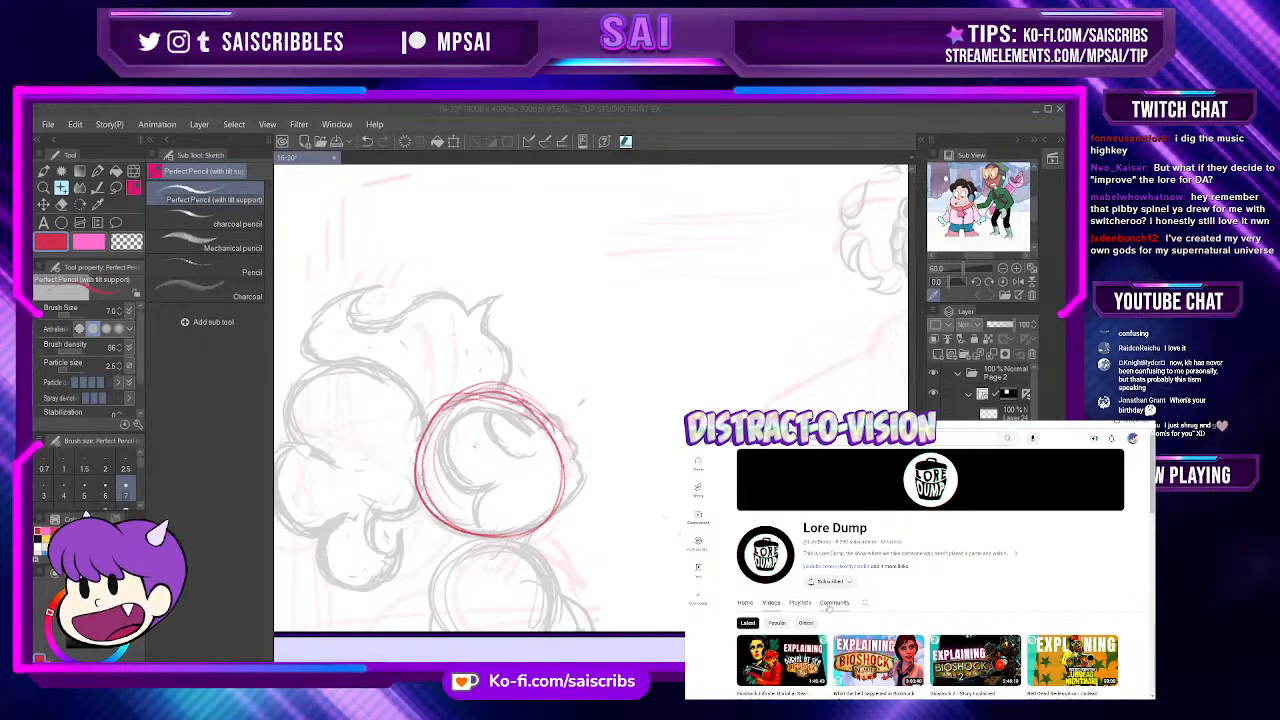
Step: Open the Kingdom Hearts Lore playlist from the Lore Dump channel's playlists and look through its video list
left_click(800, 603)
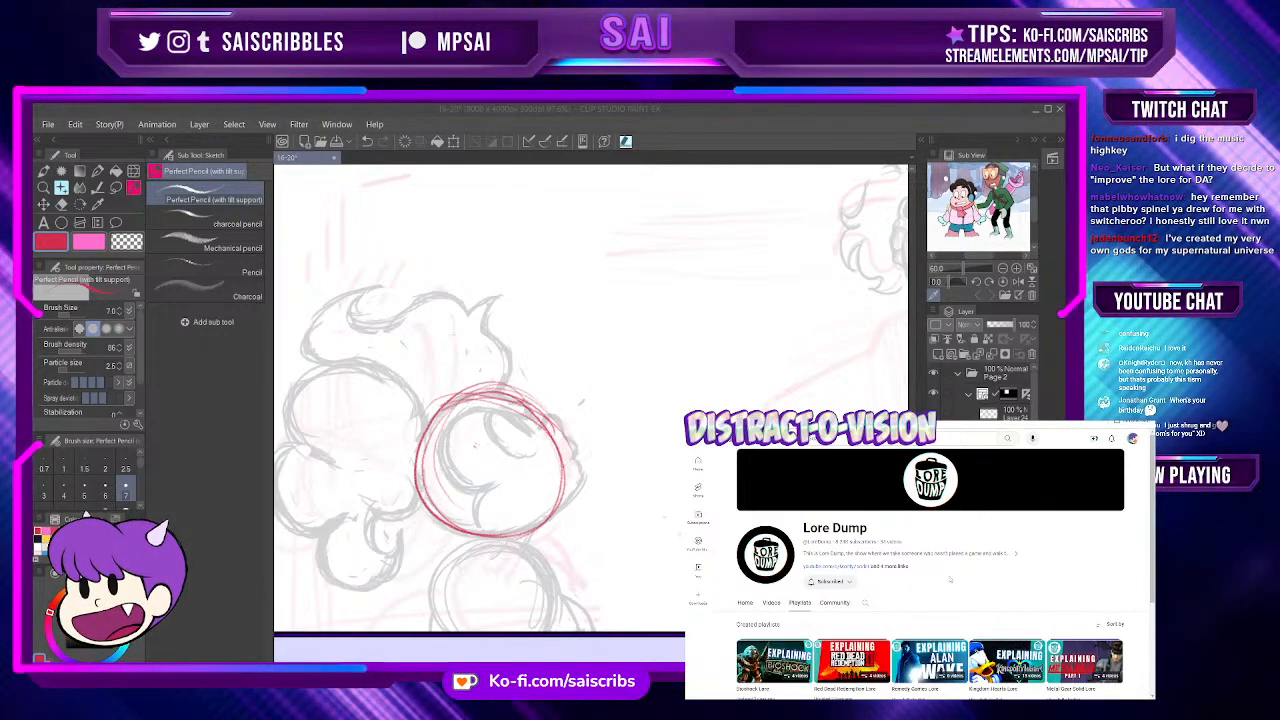
scroll(951, 578, "down", 1)
left_click(1003, 628)
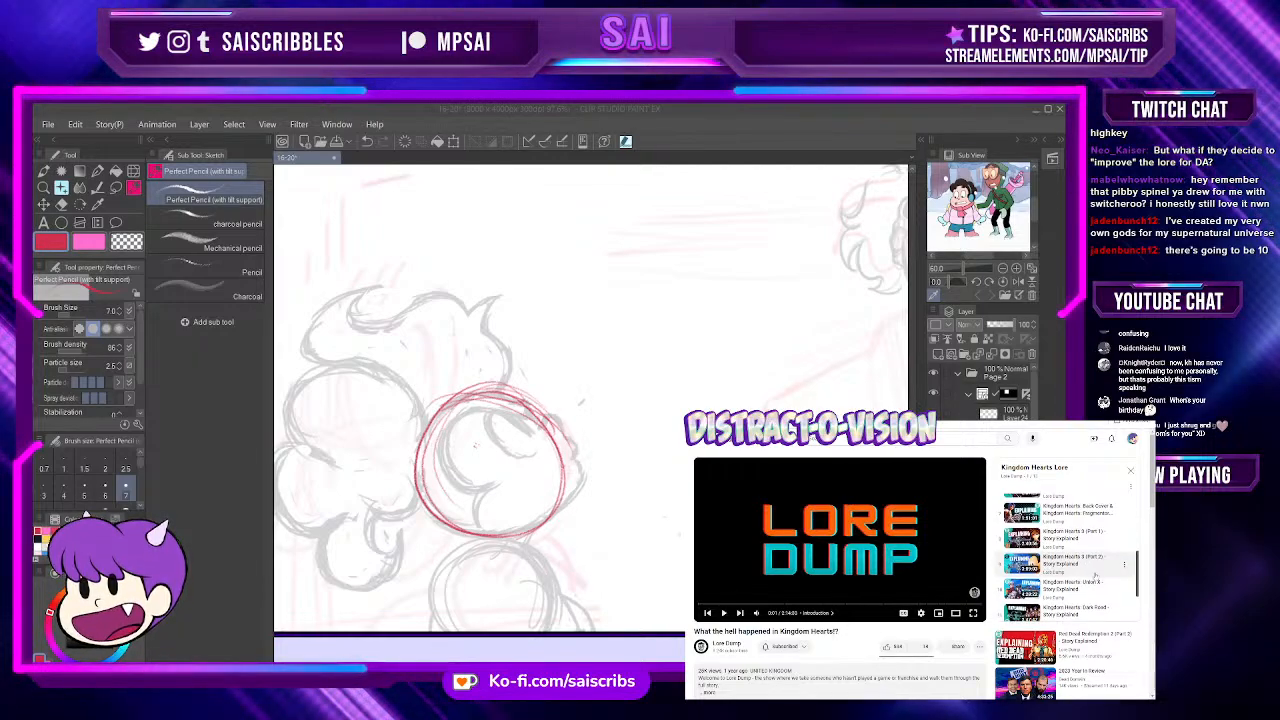
scroll(1105, 577, "up", 4)
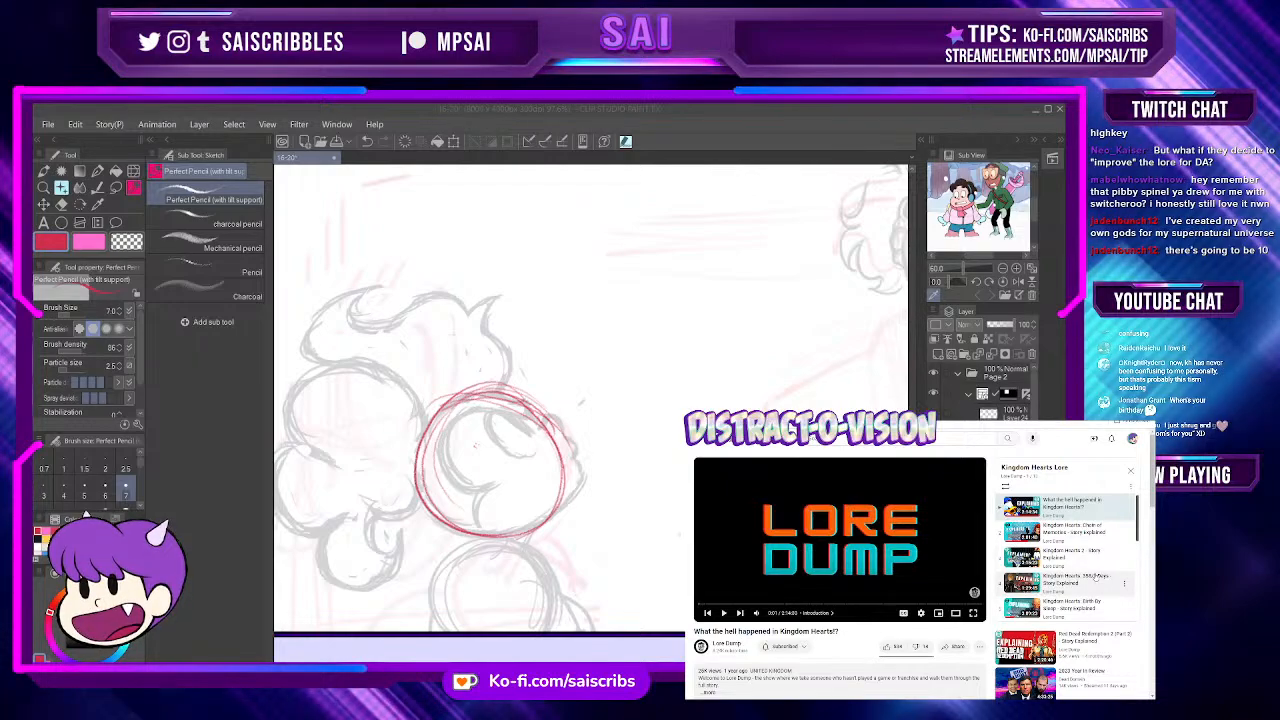
scroll(1080, 568, "down", 5)
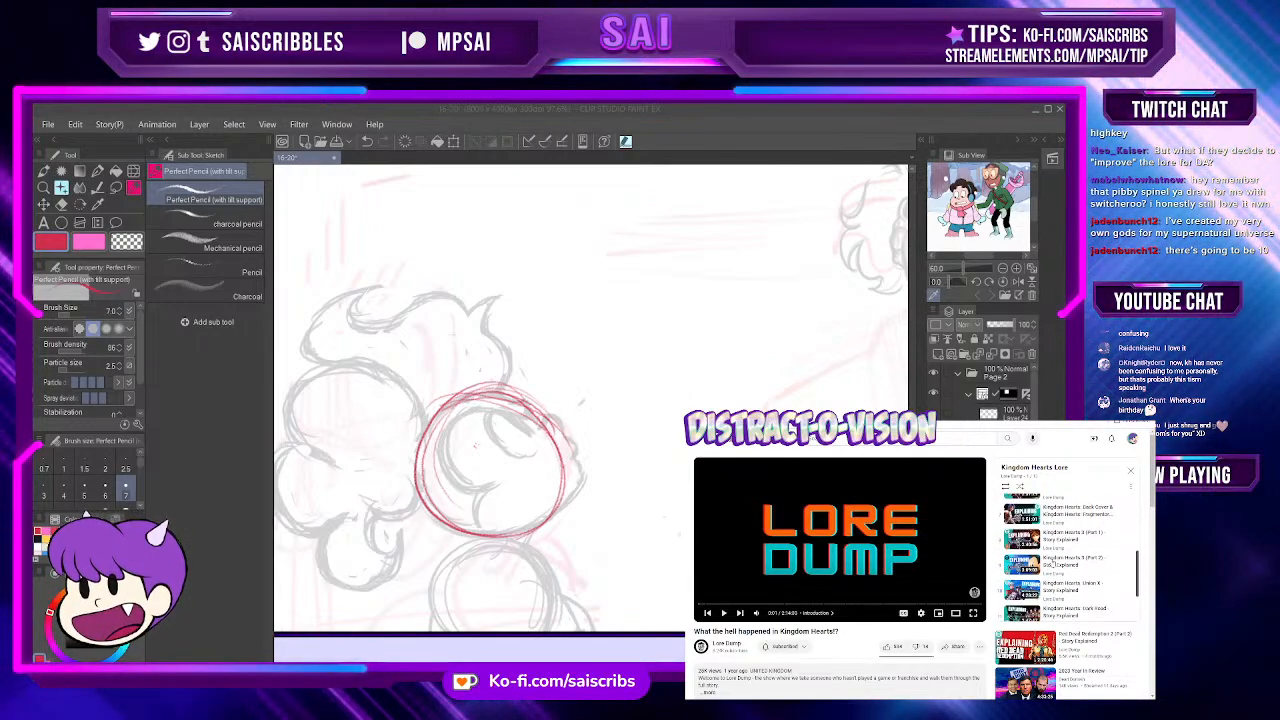
scroll(1053, 563, "up", 5)
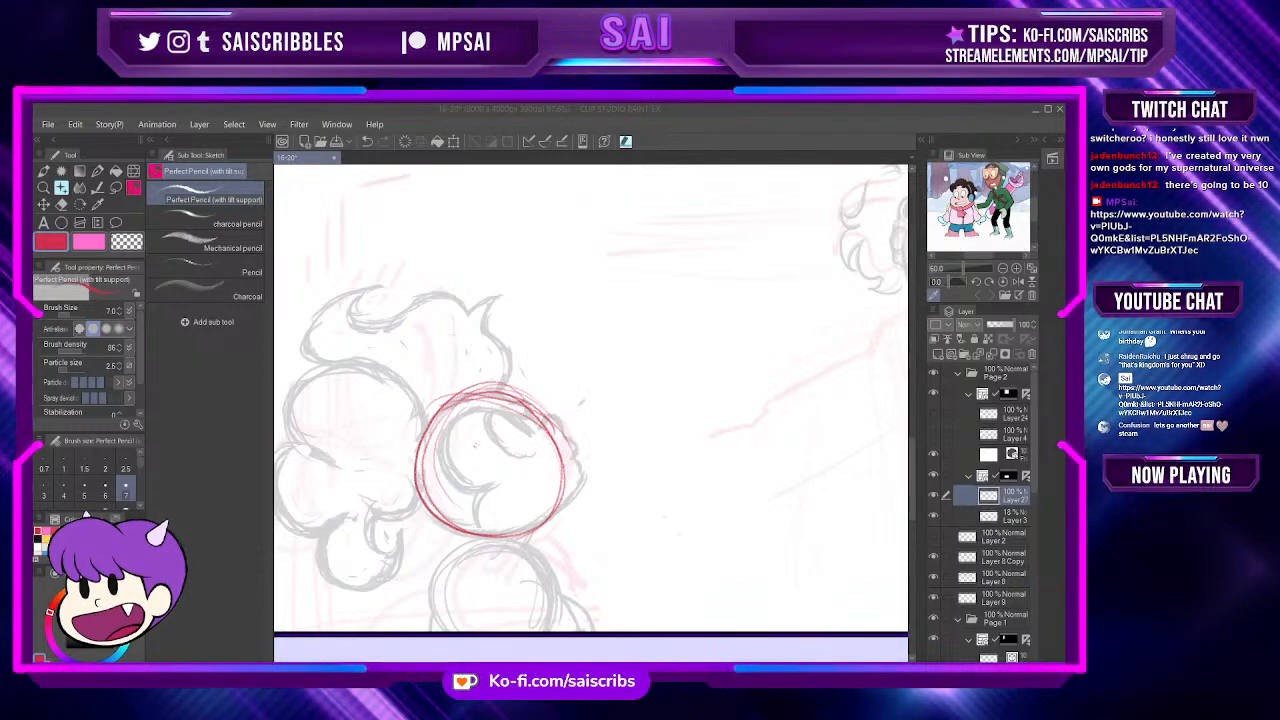
Step: Back in Clip Studio Paint, darken the head's red outline with a protruding face contour, and erase the stray stroke inside with transparent colour
left_click(637, 519)
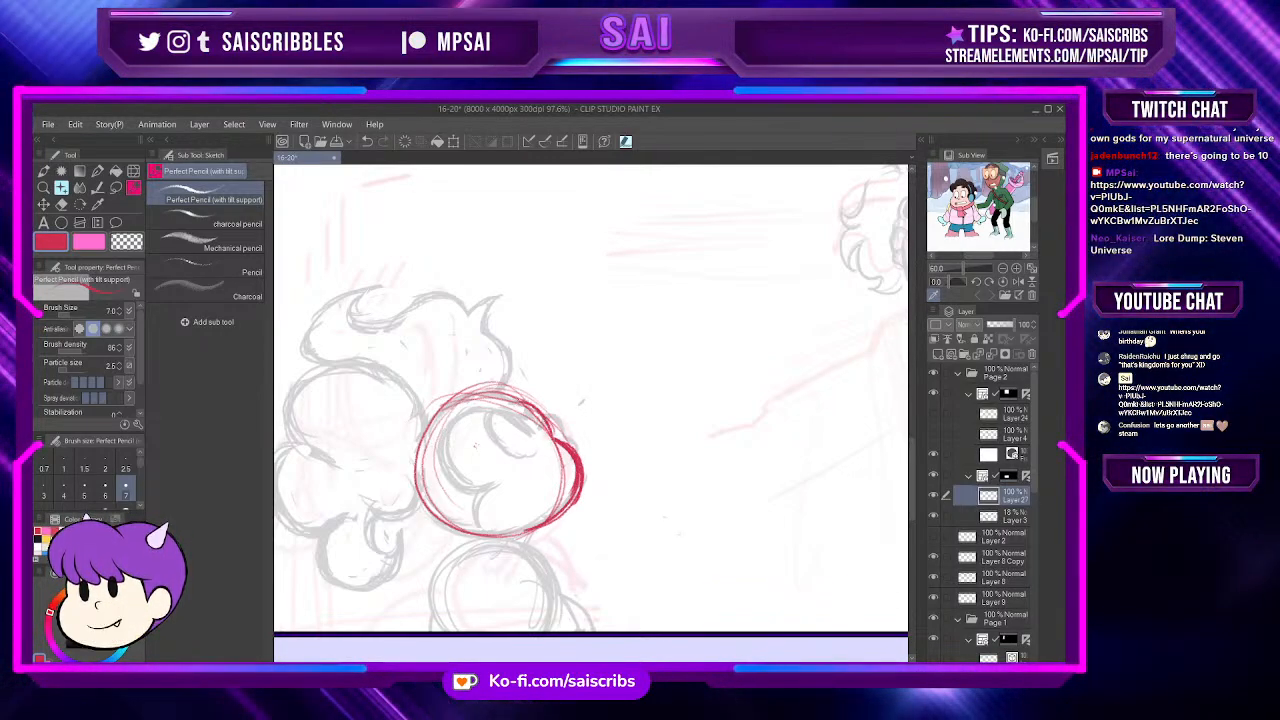
mouse_move(445, 412)
left_mouse_down()
mouse_move(422, 520)
mouse_move(490, 537)
left_mouse_up()
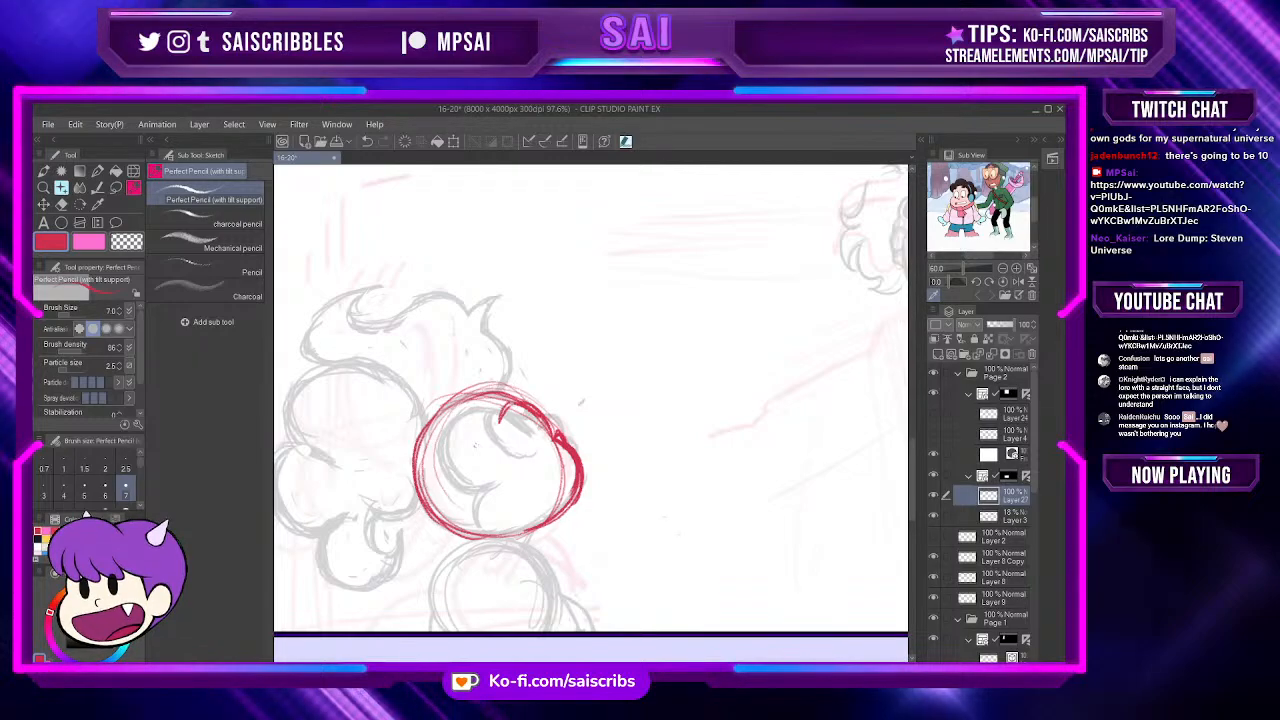
left_click_drag(500, 421, 538, 424)
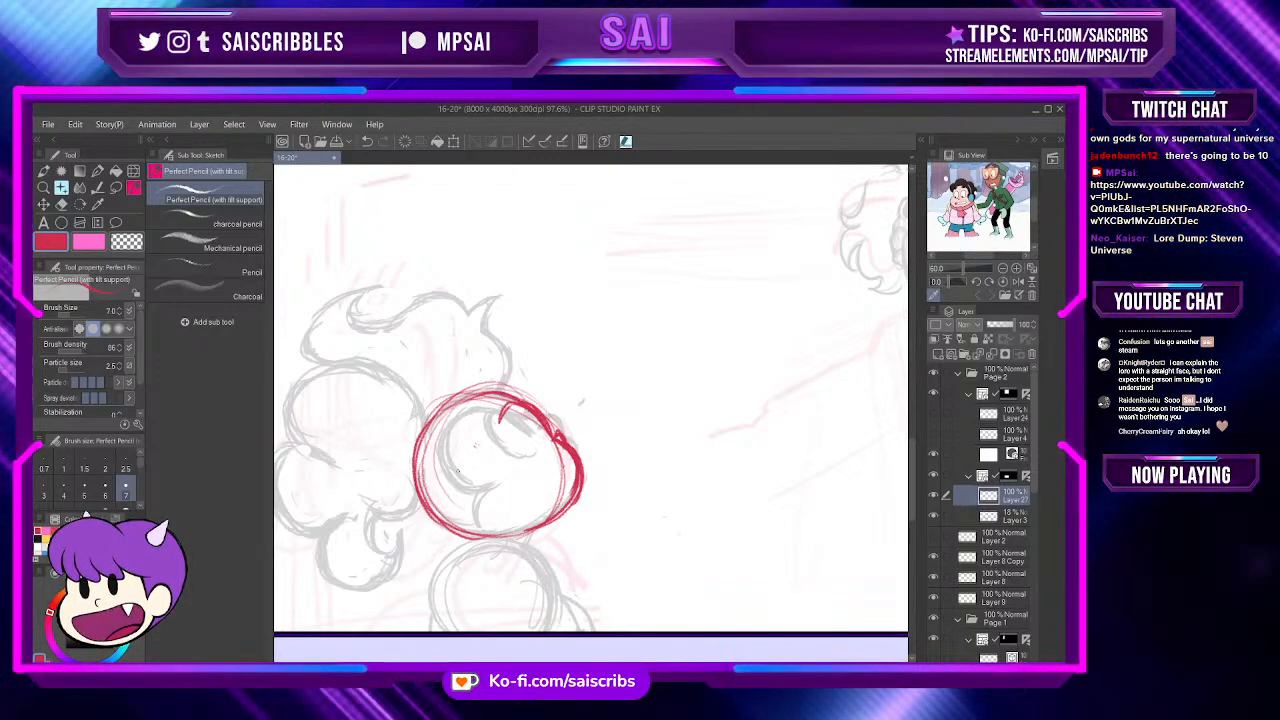
left_click(130, 245)
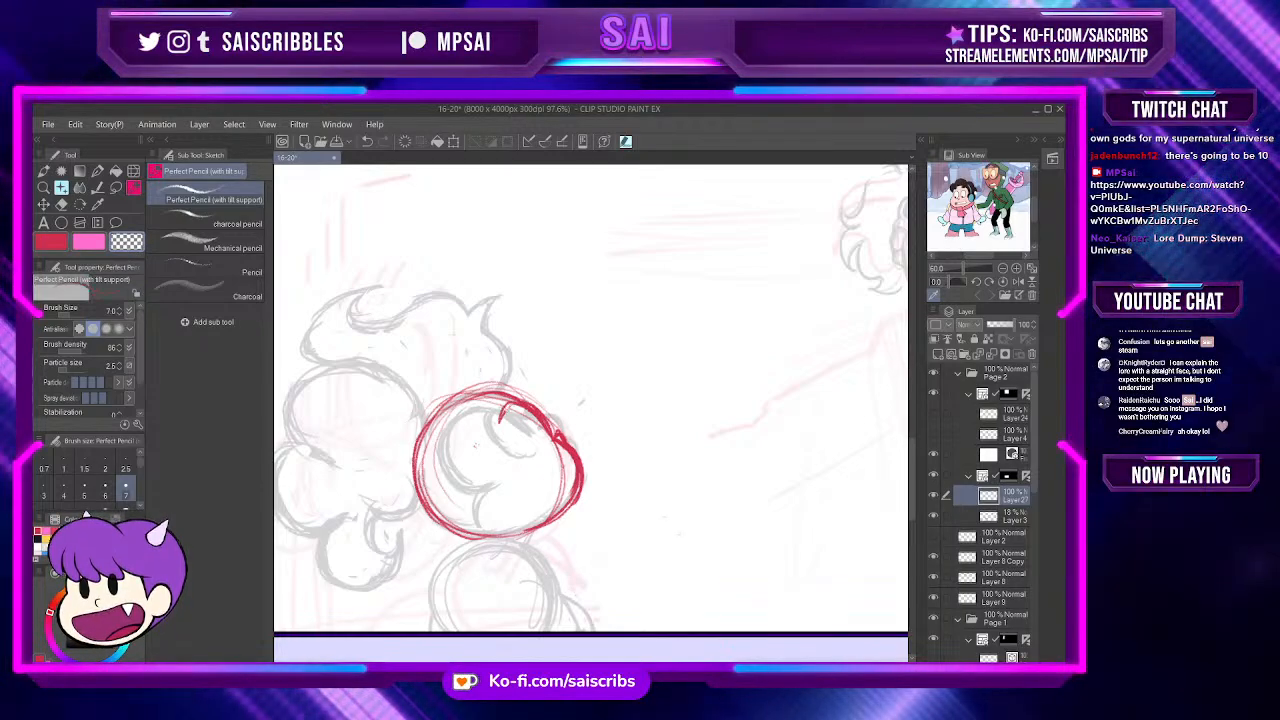
left_click_drag(501, 421, 517, 405)
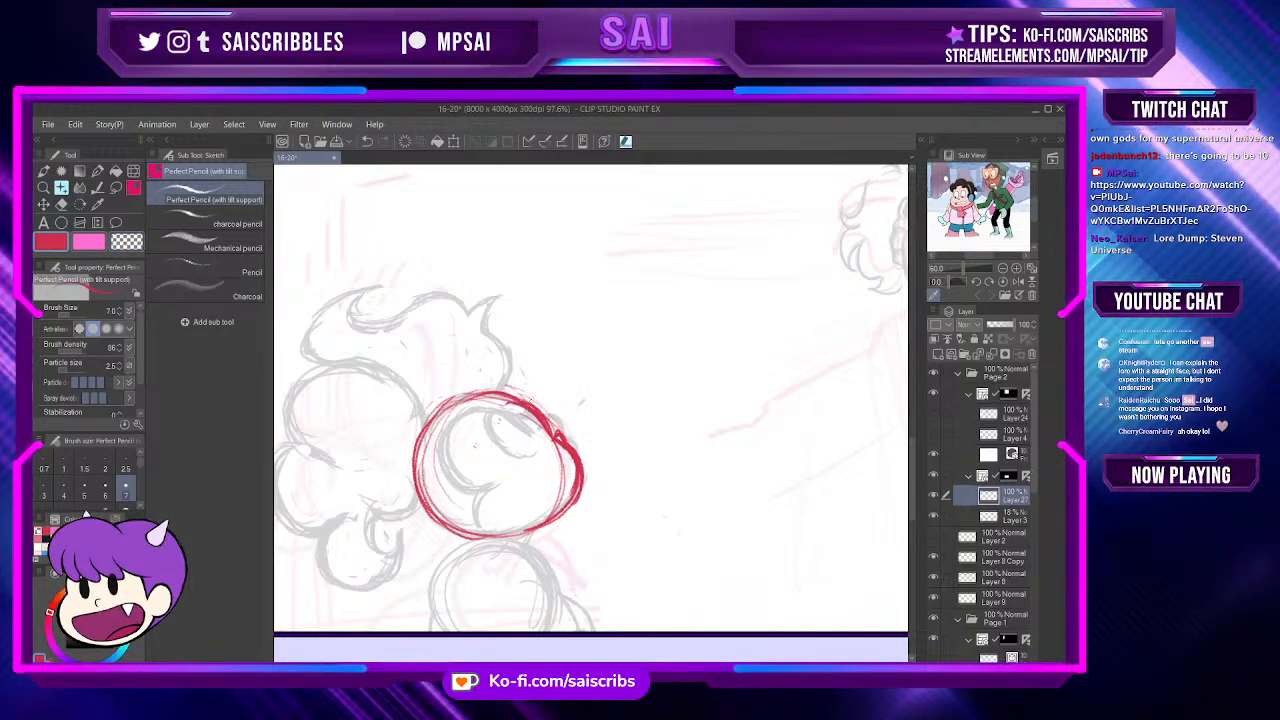
Step: Sketch a short neck line below the head and the curved hairline and cheek contours inside it in red
left_click_drag(533, 528, 529, 544)
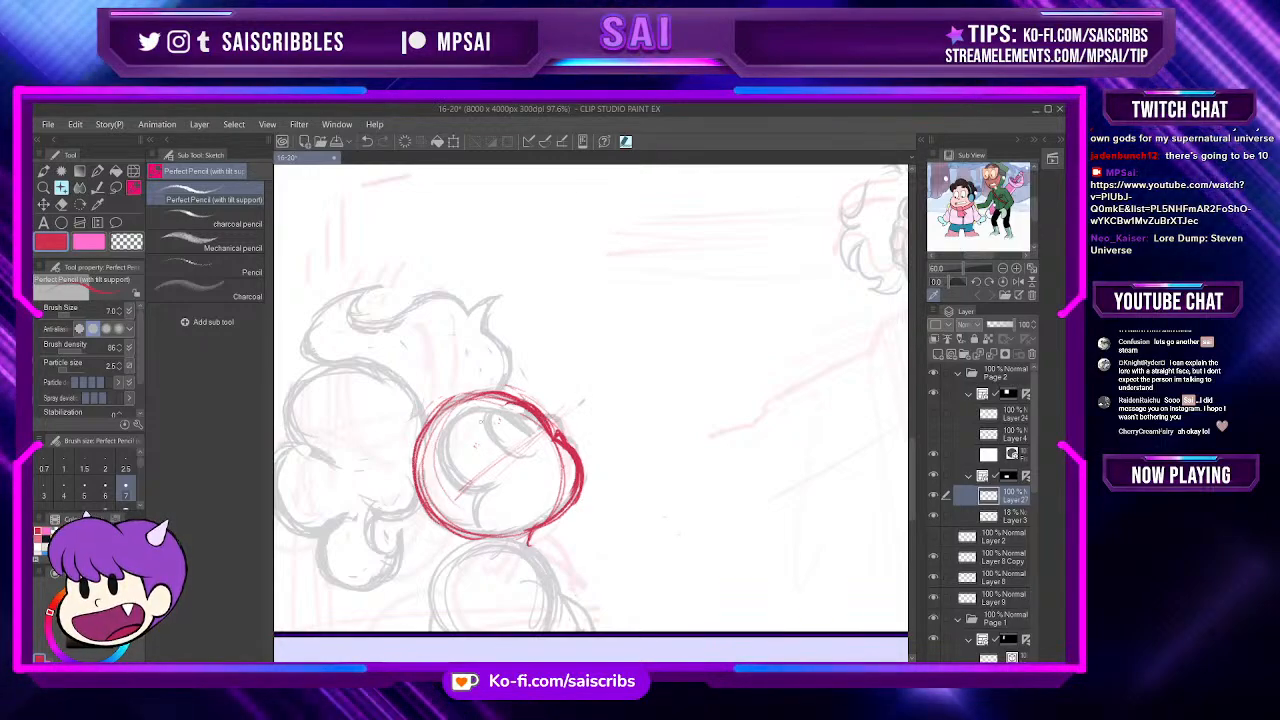
left_click_drag(486, 396, 488, 471)
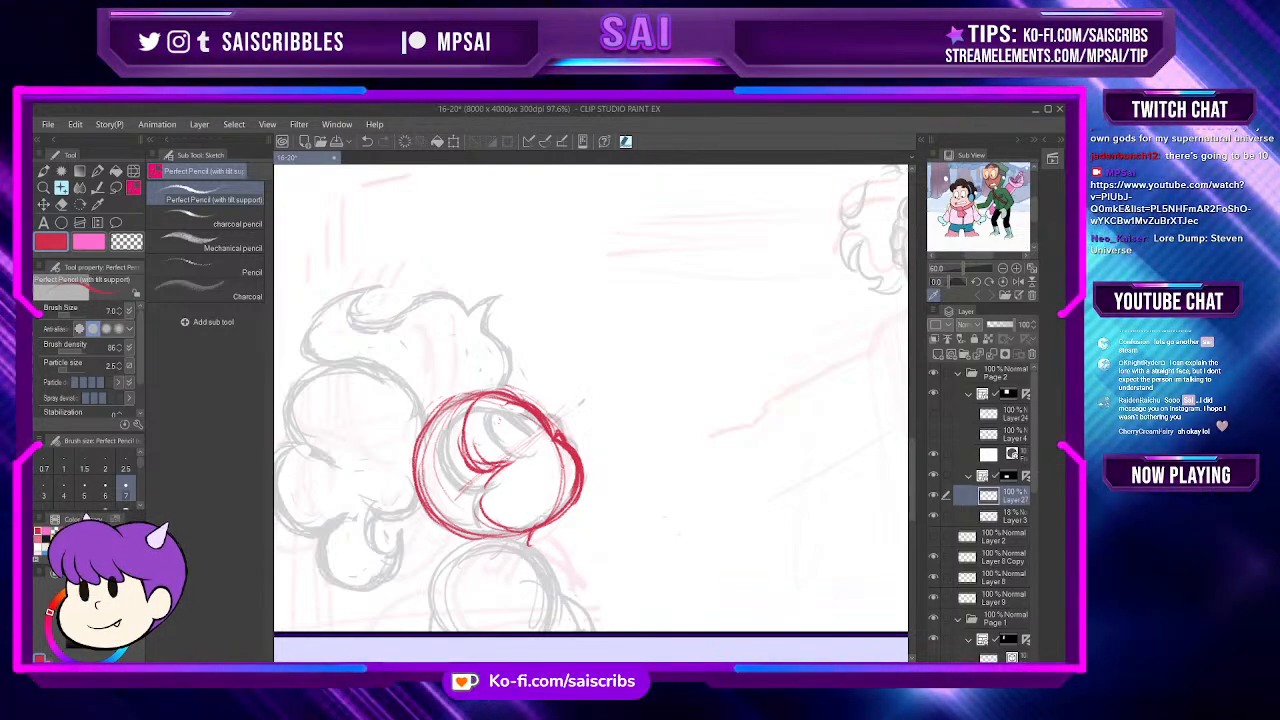
mouse_move(538, 402)
left_mouse_down()
mouse_move(446, 398)
mouse_move(415, 450)
left_mouse_up()
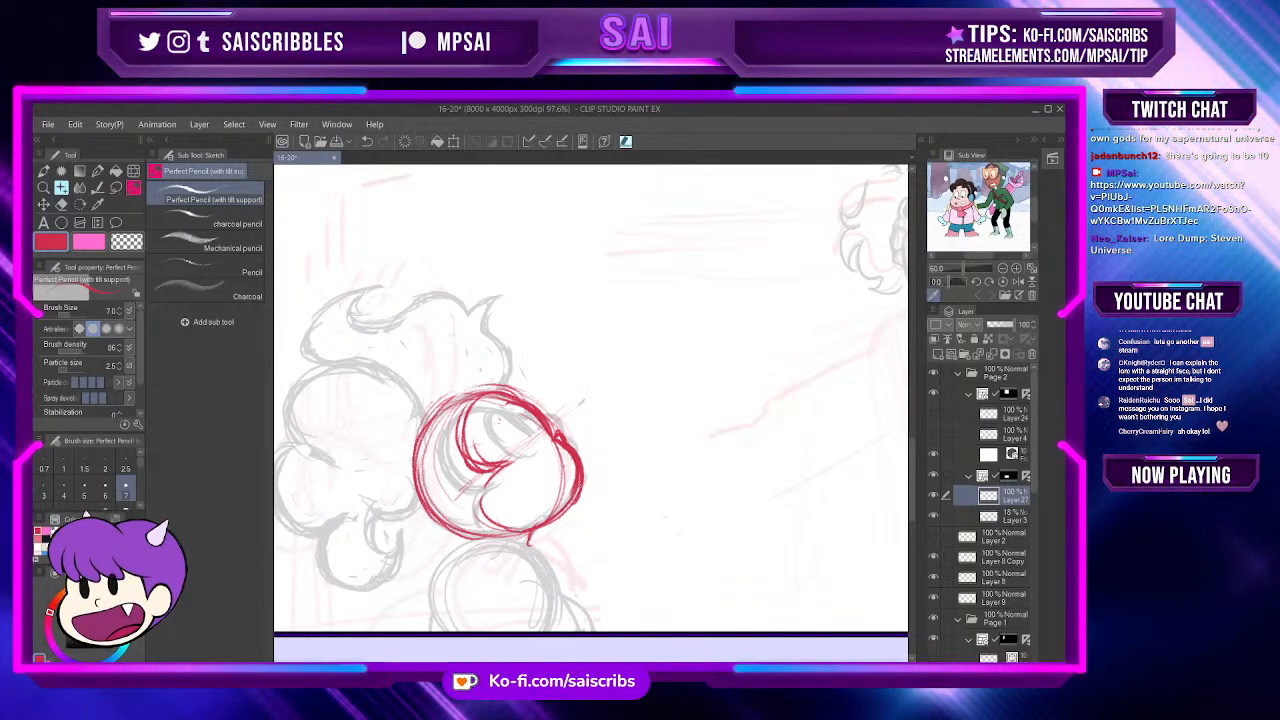
Step: Erase the loose lines along the top of the head with the Hard eraser, and sketch the upturned eye in red pencil
key("e")
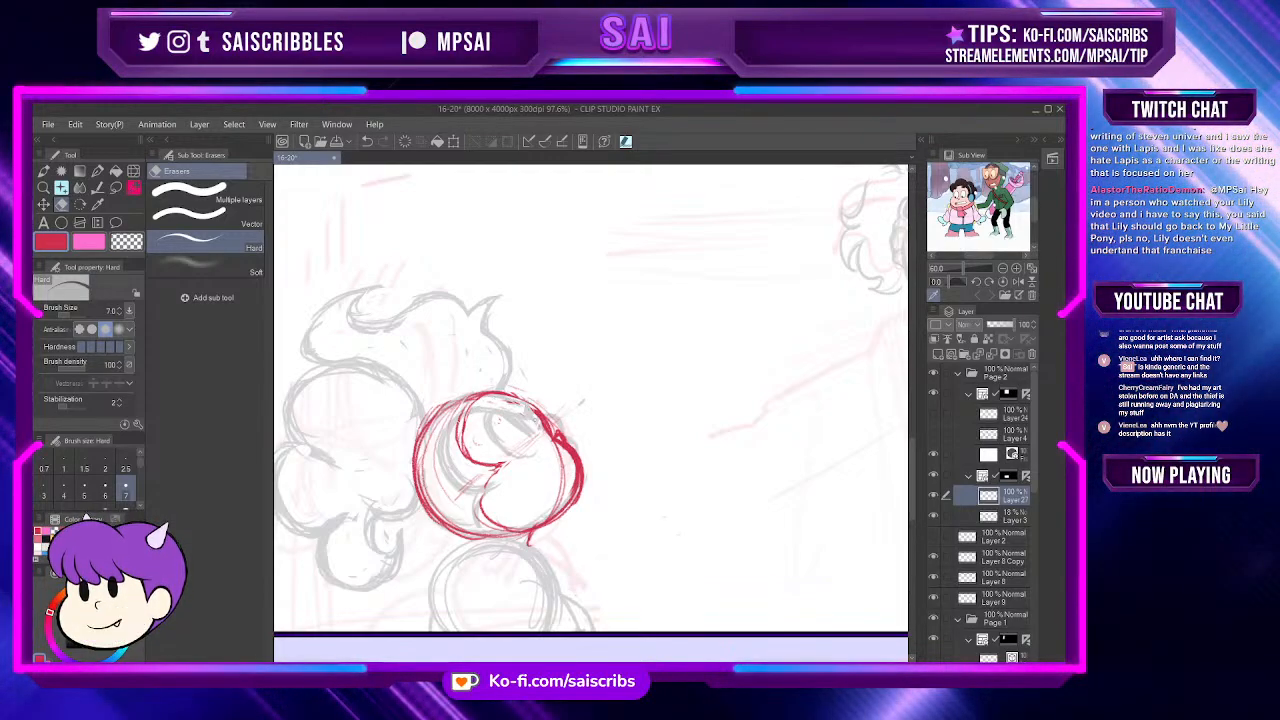
left_click(133, 188)
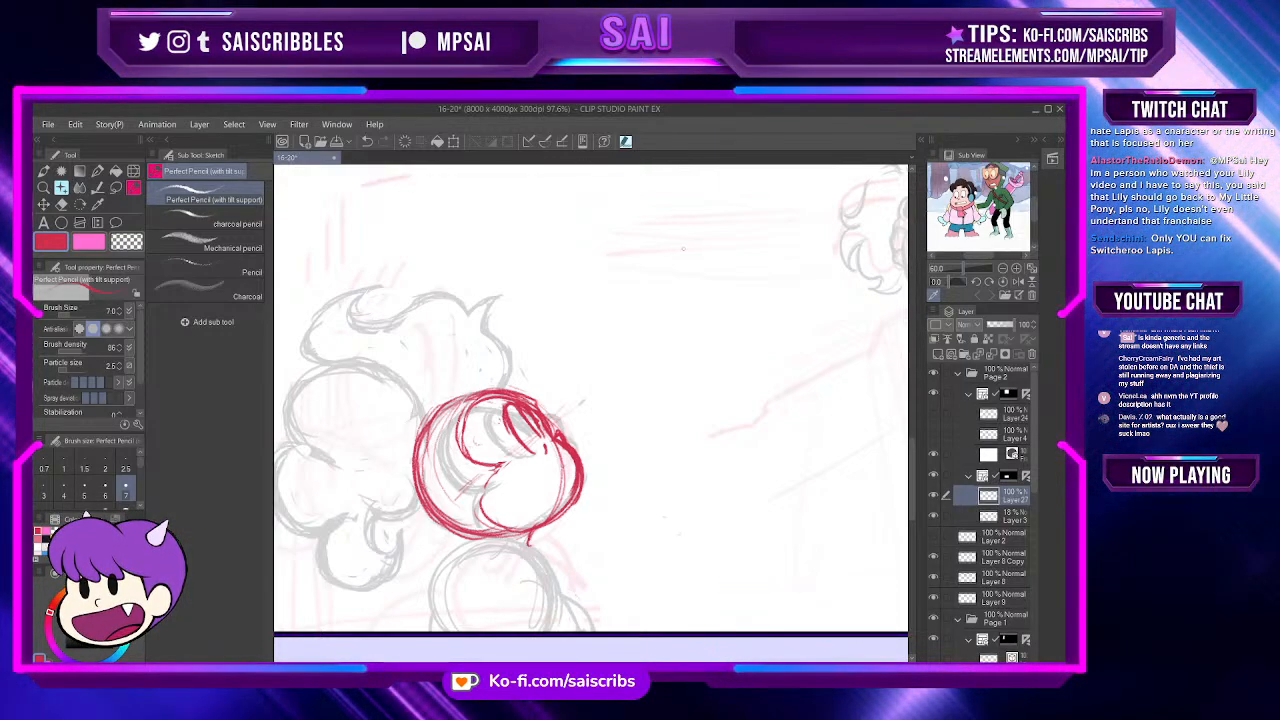
scroll(554, 365, "down", 2)
scroll(559, 363, "up", 2)
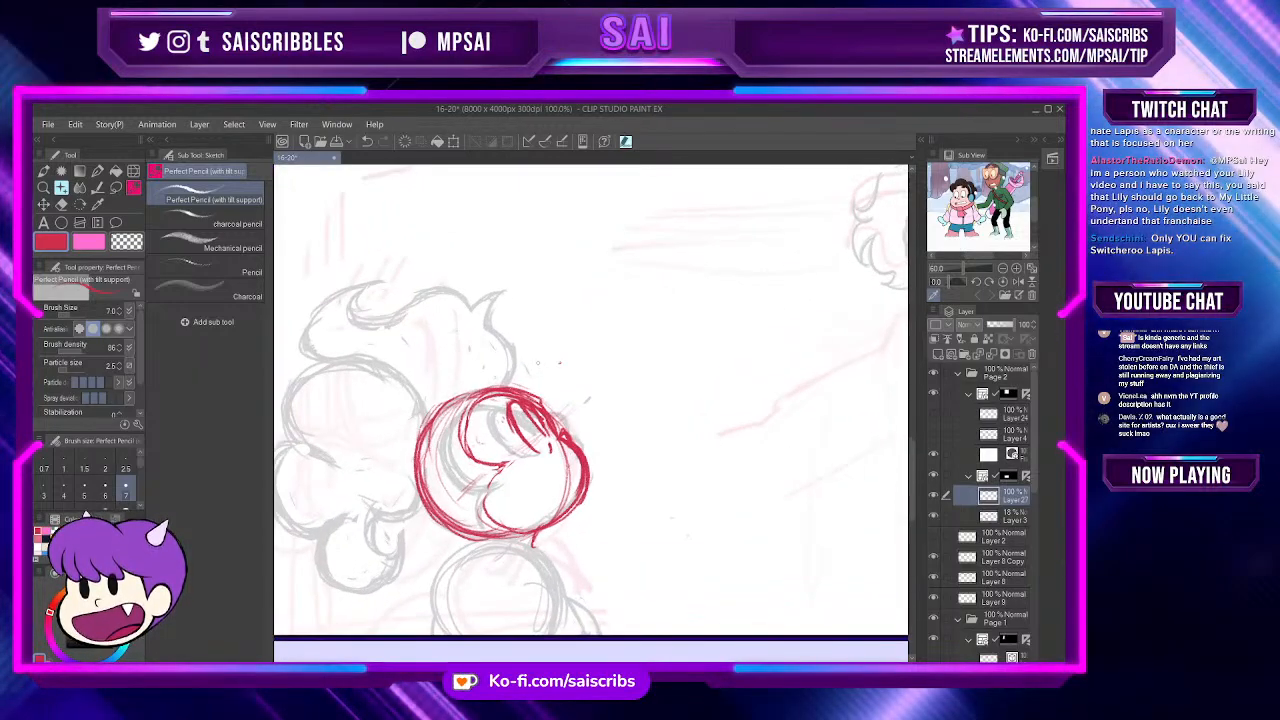
scroll(555, 365, "down", 2)
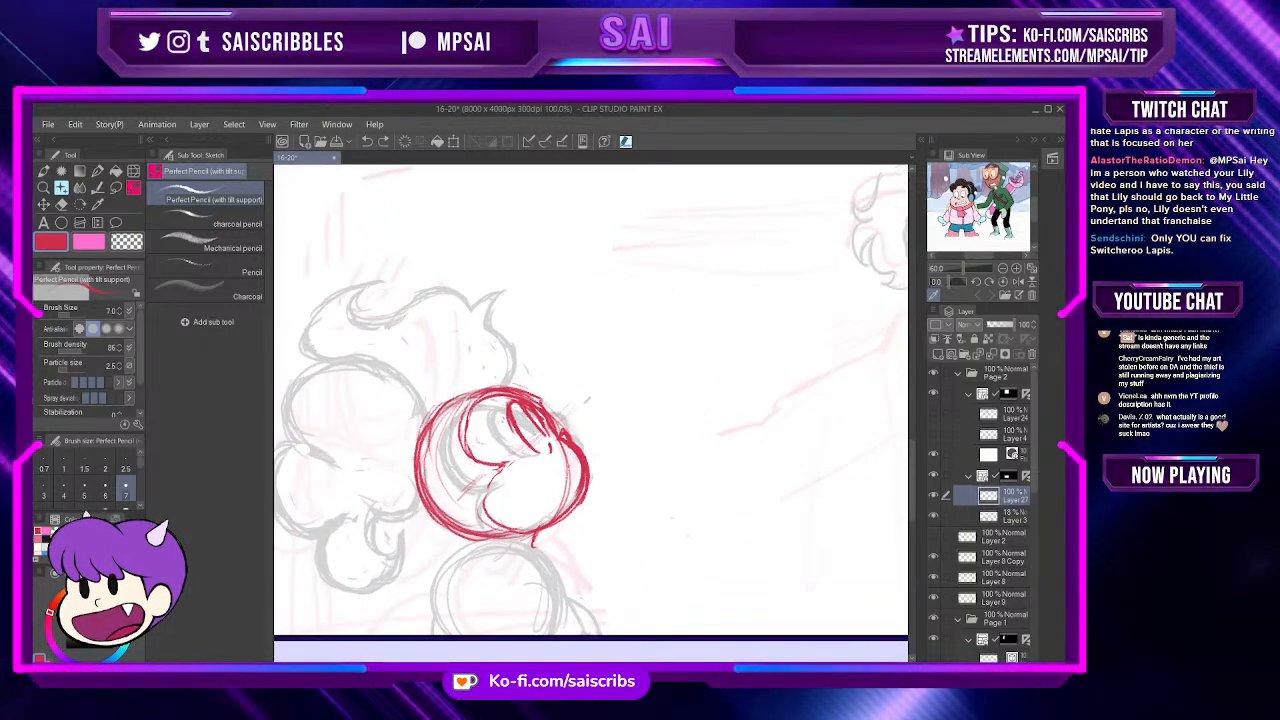
Step: Add the second short neck line below the head in red pencil
scroll(555, 365, "up", 2)
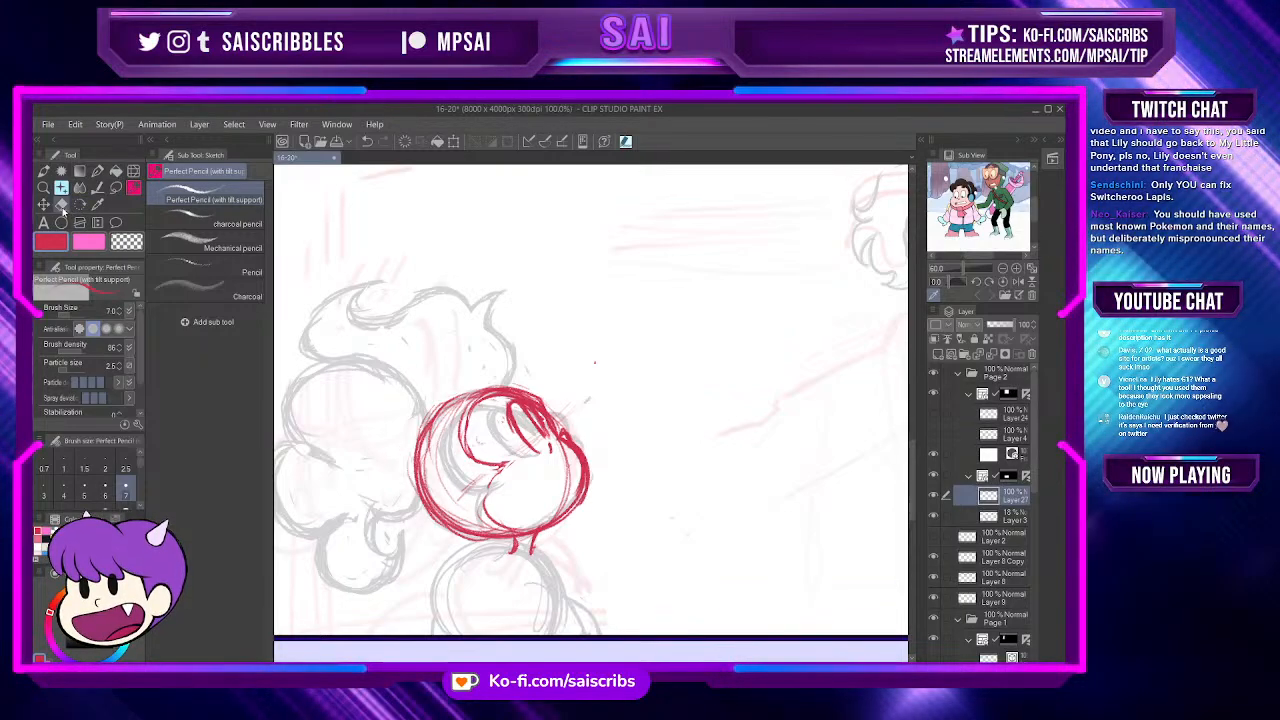
left_click(61, 204)
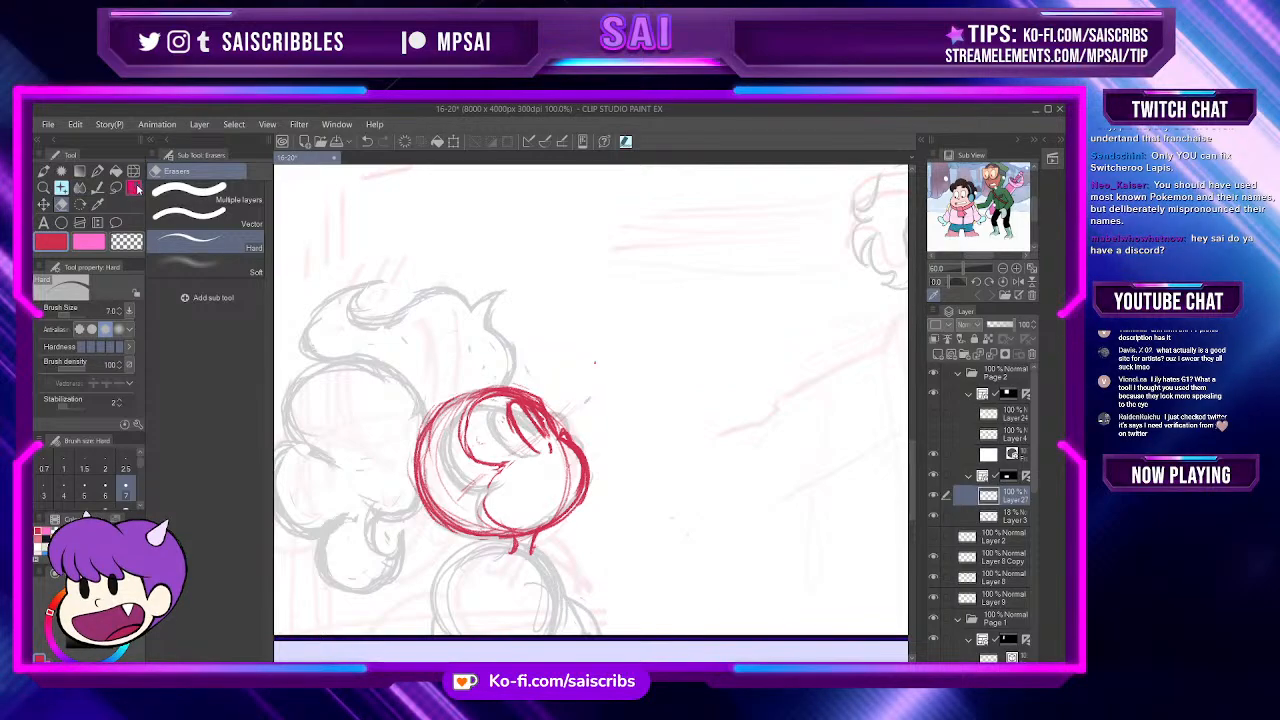
key("p")
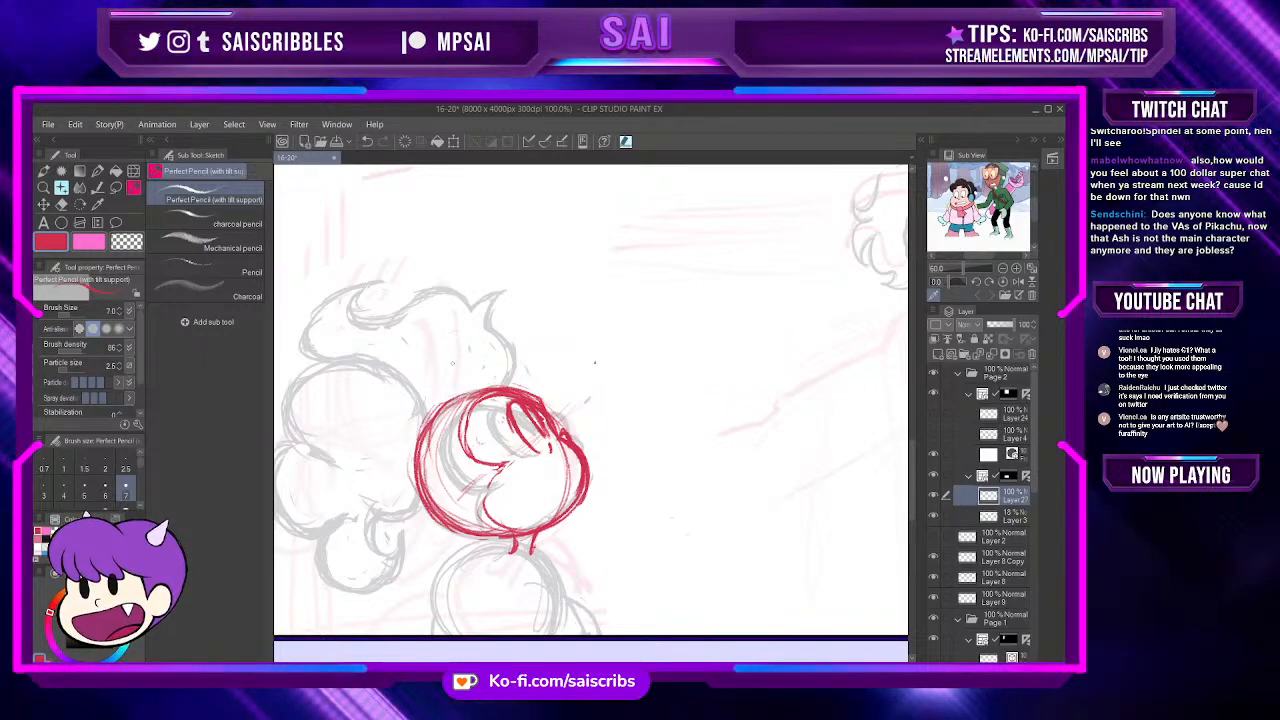
scroll(590, 400, "down", 3)
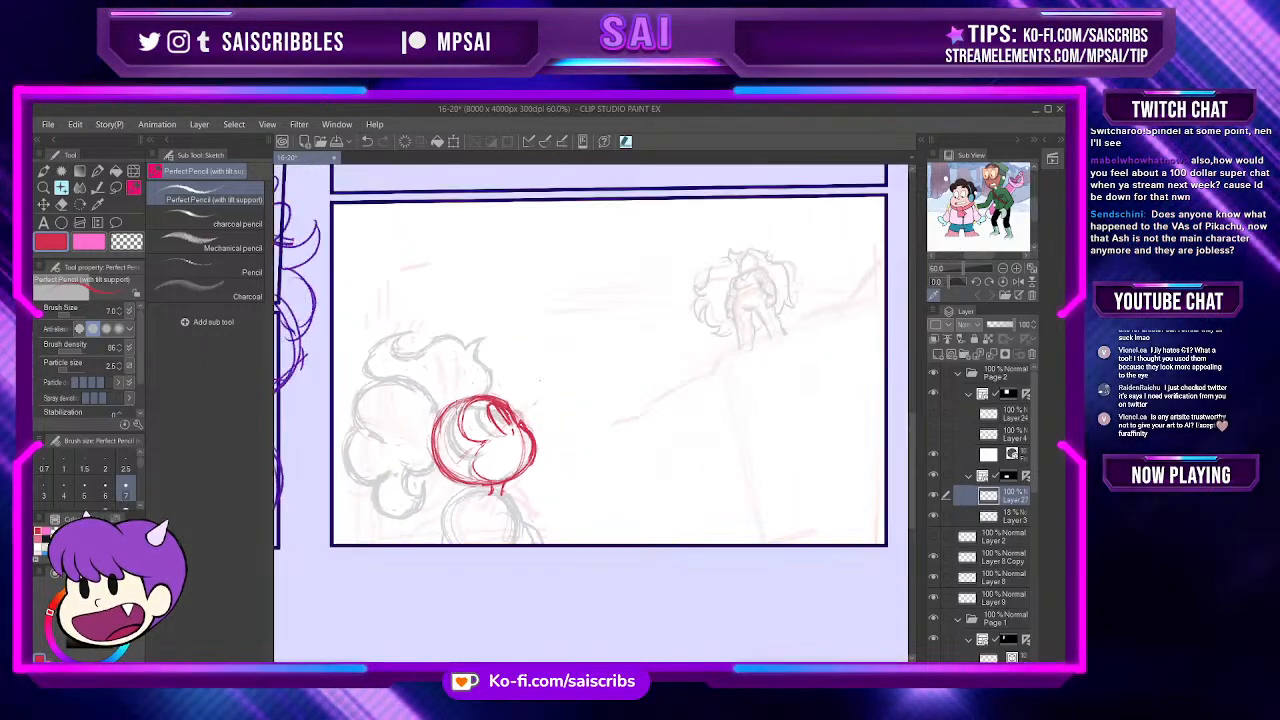
scroll(590, 400, "up", 3)
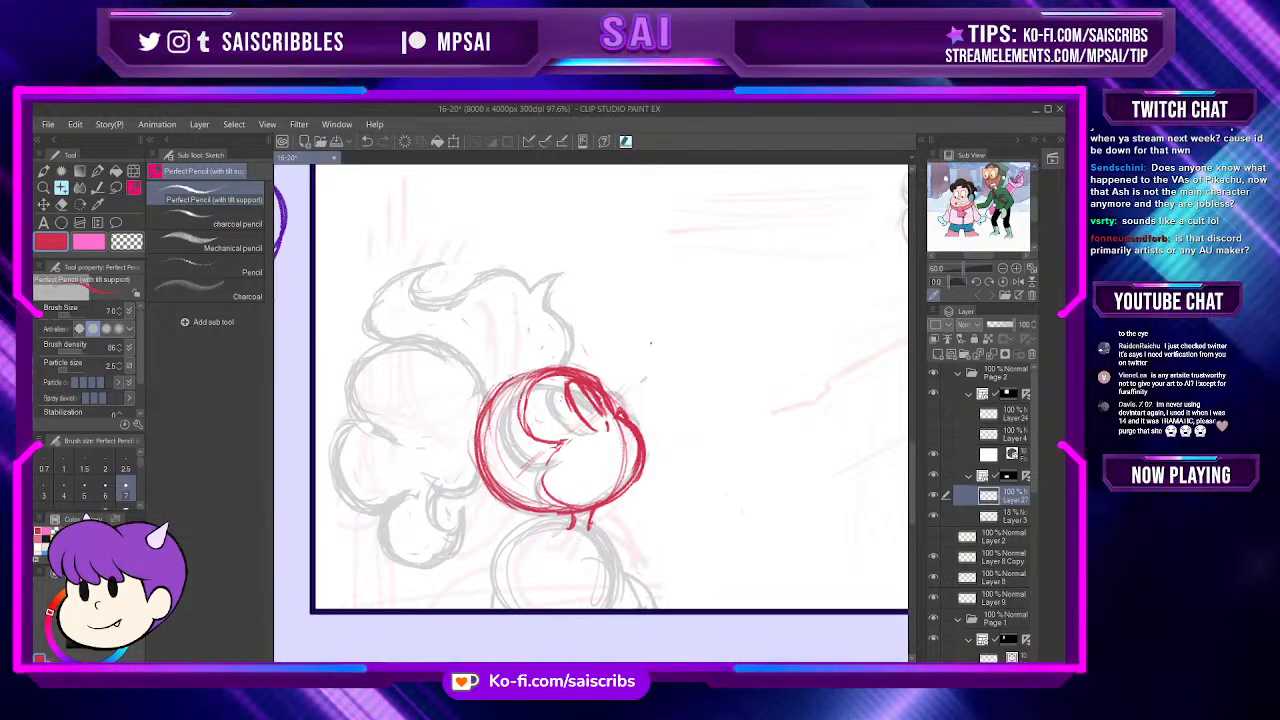
left_click_drag(497, 372, 392, 472)
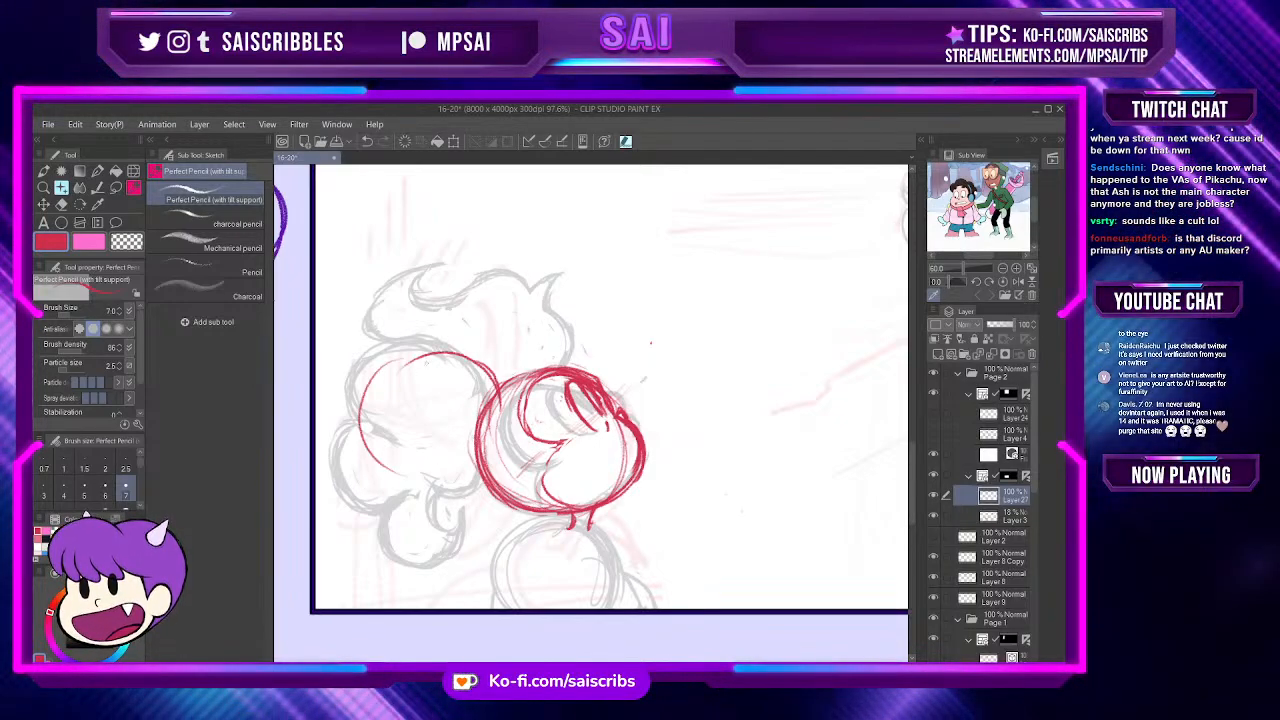
mouse_move(440, 348)
left_mouse_down()
mouse_move(444, 482)
mouse_move(468, 500)
left_mouse_up()
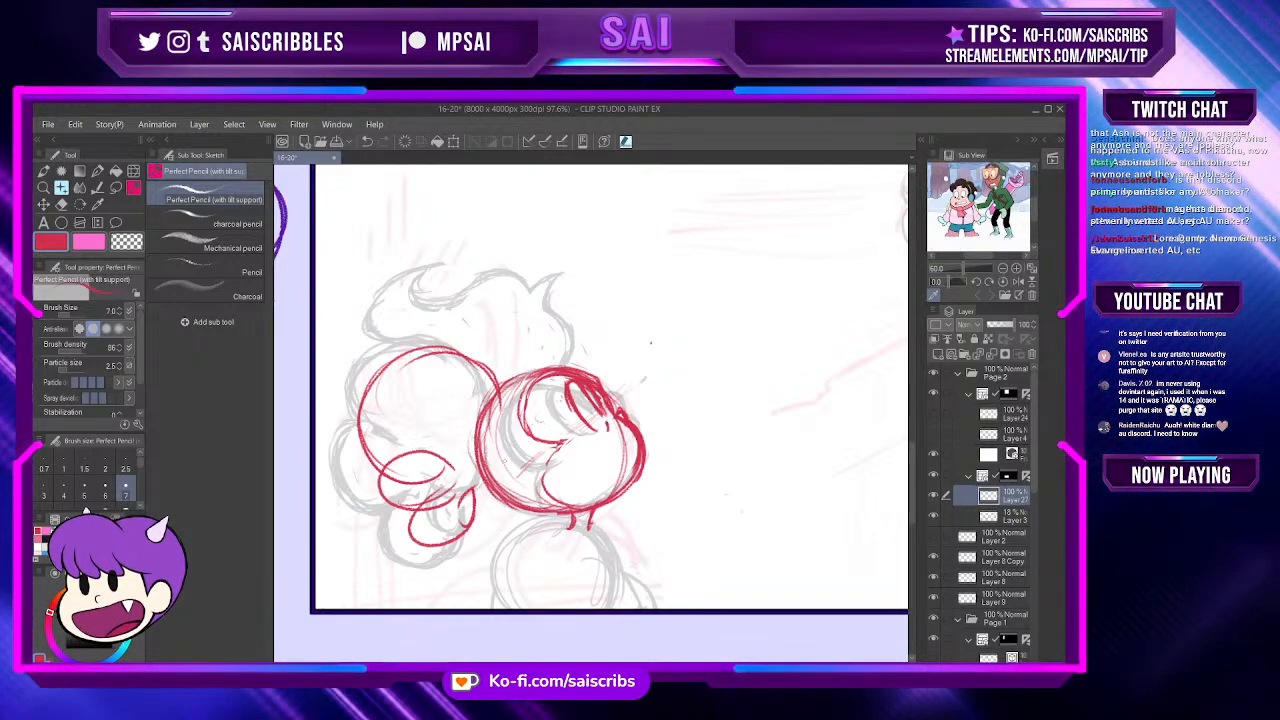
key("ctrl+z")
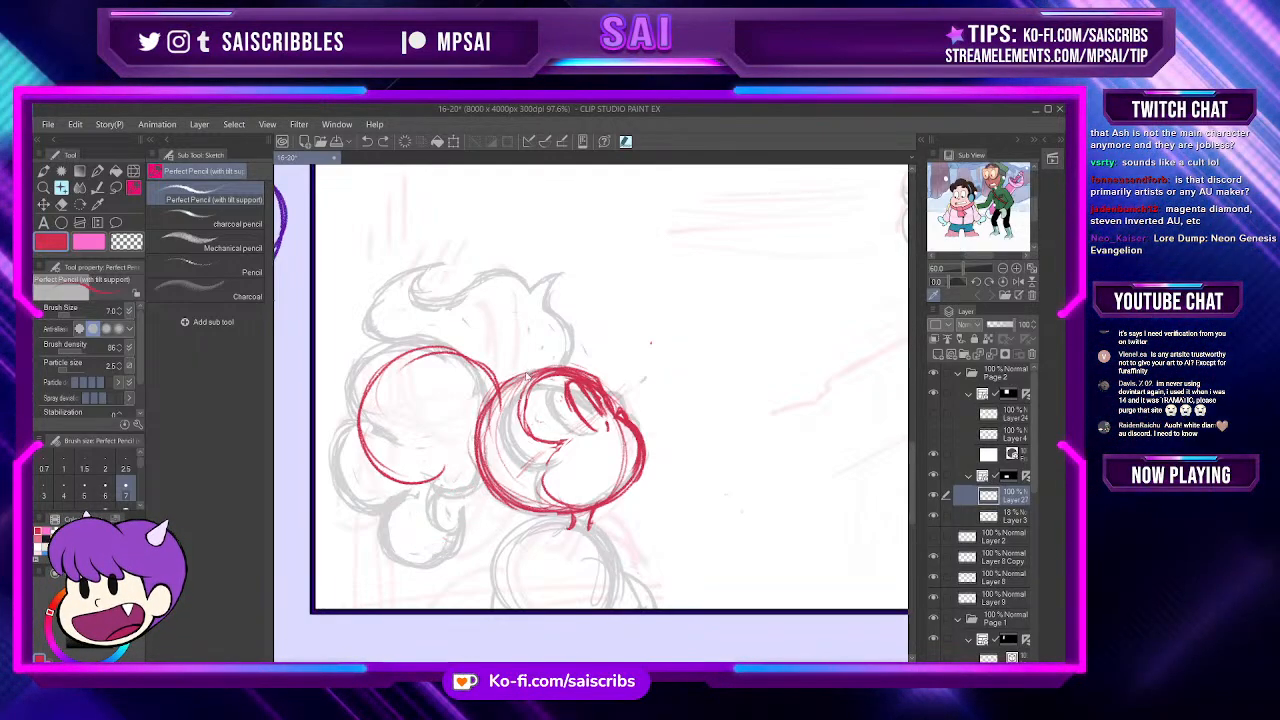
key("ctrl+z")
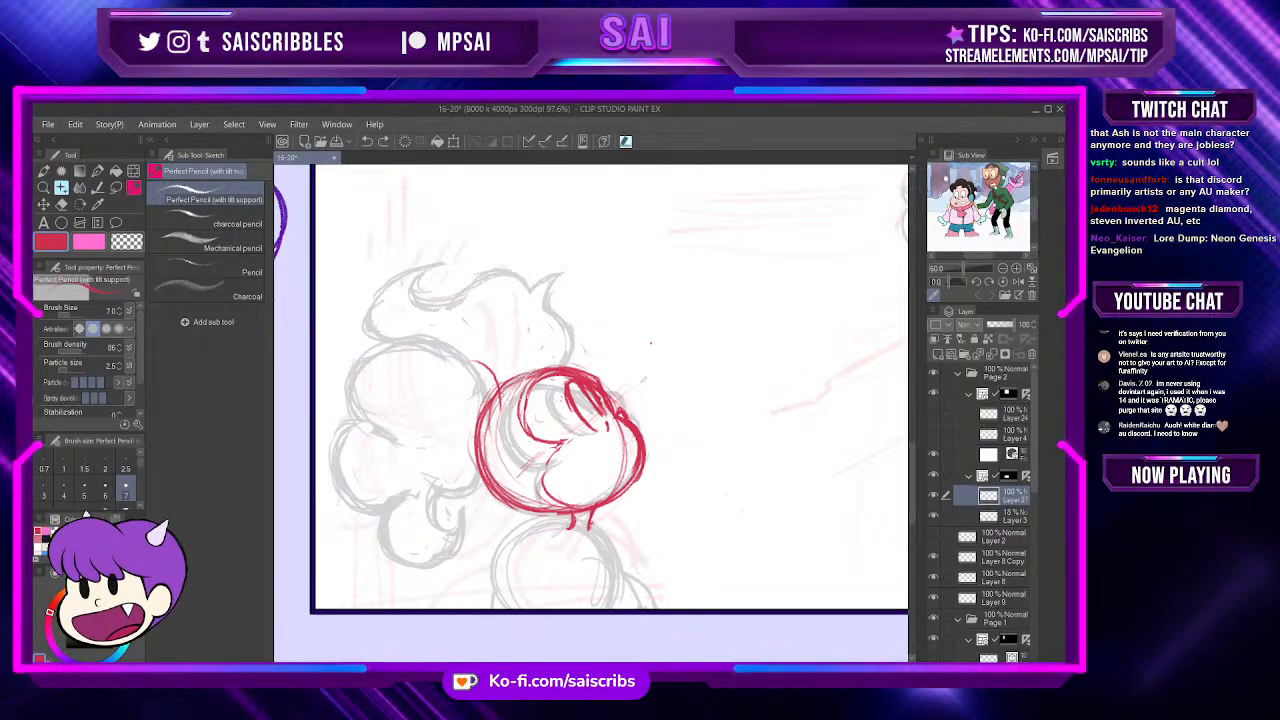
Step: Sketch the large round hair curl behind the head with layered red pencil strokes
left_click_drag(490, 370, 470, 472)
mouse_move(488, 362)
left_mouse_down()
mouse_move(385, 450)
mouse_move(493, 372)
mouse_move(458, 488)
left_mouse_up()
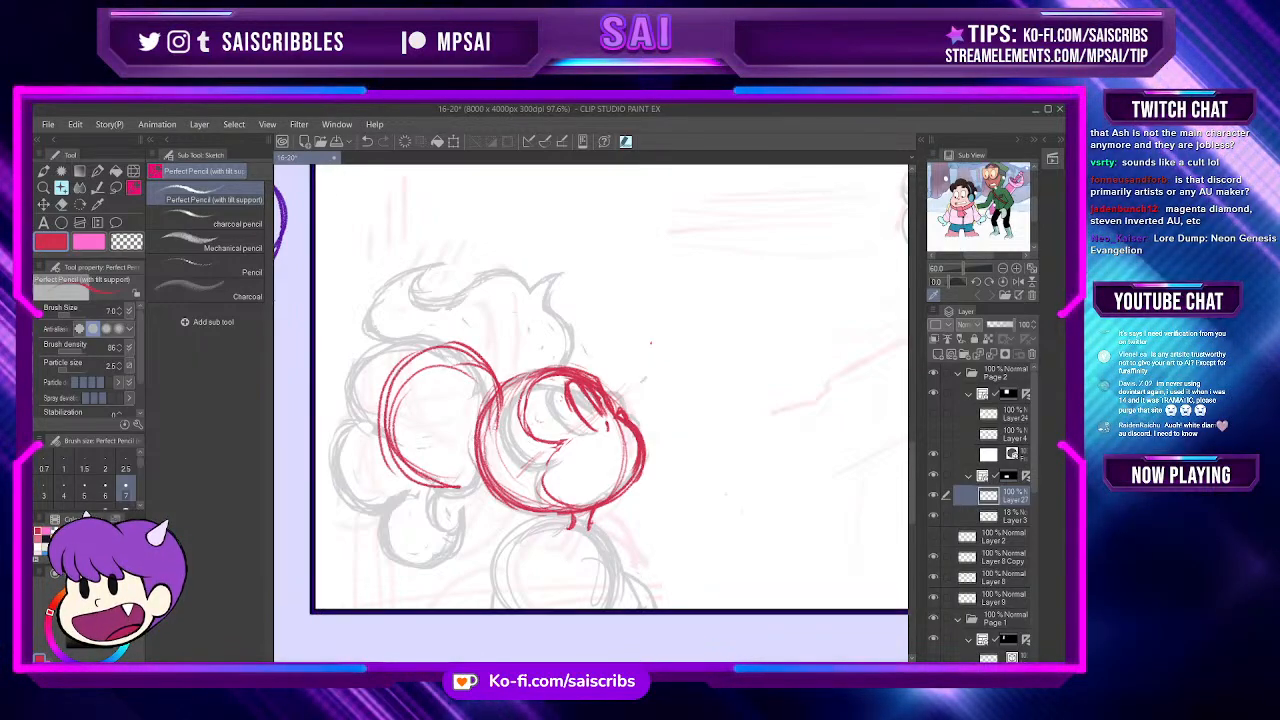
mouse_move(478, 350)
left_mouse_down()
mouse_move(382, 430)
mouse_move(462, 488)
left_mouse_up()
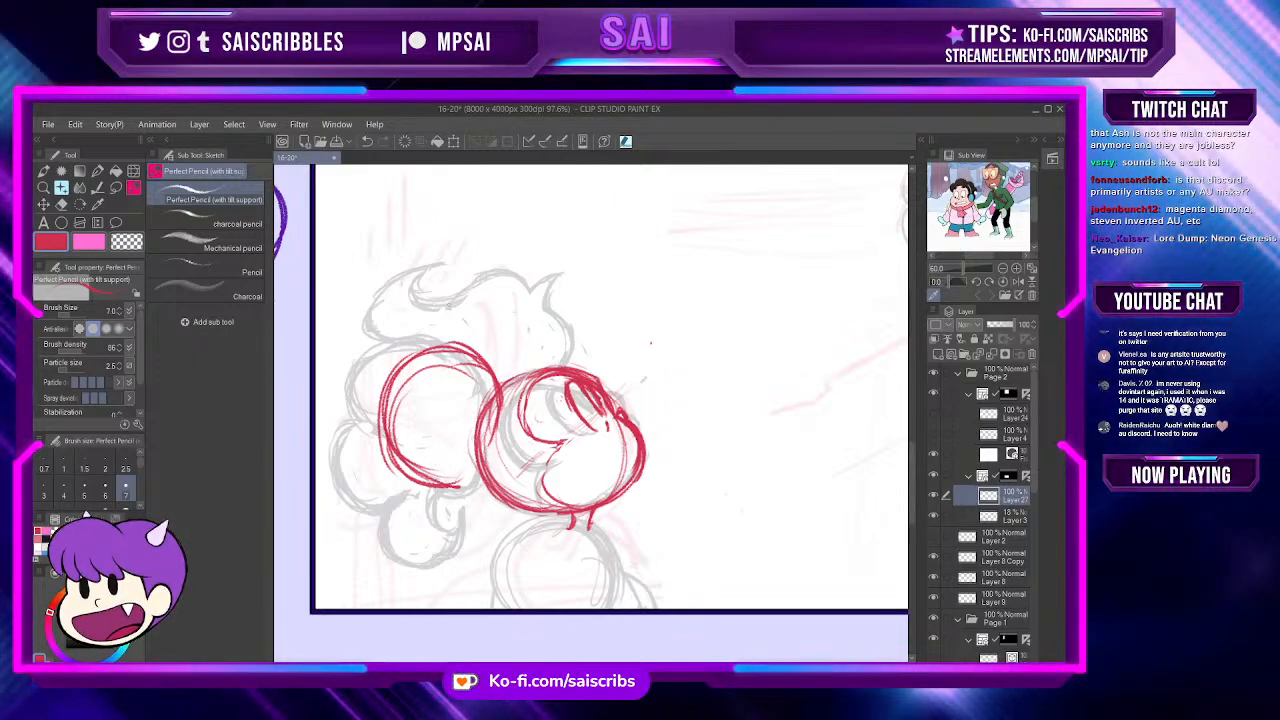
Step: Try painting broad red strokes over the panel with the Wet wash brush at size 300, in Multiply and Normal blending modes
left_click(115, 171)
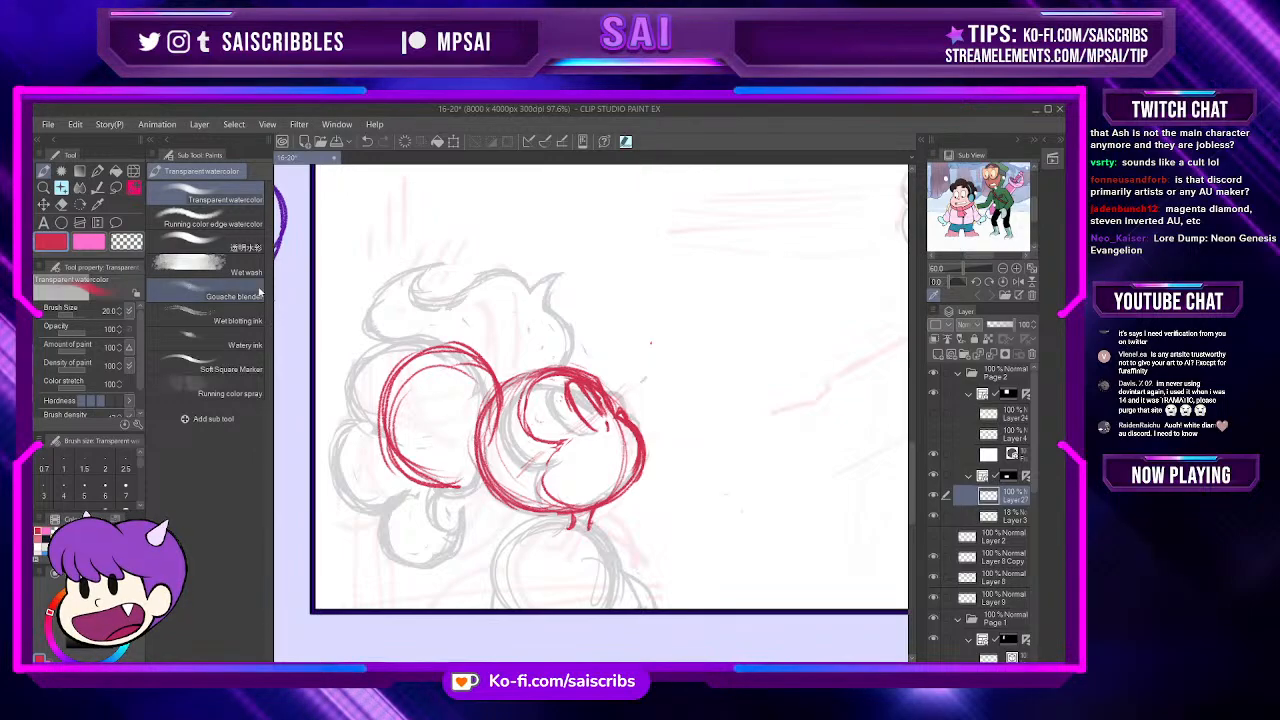
left_click(249, 256)
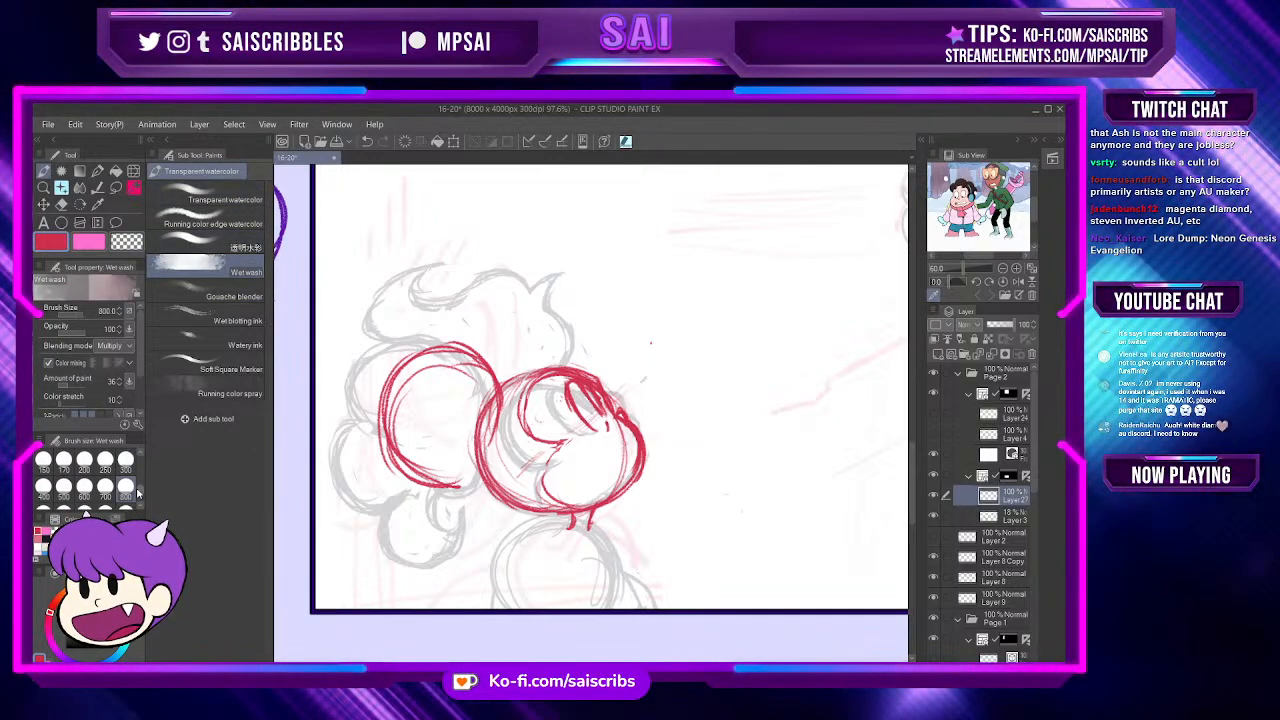
mouse_move(641, 275)
left_mouse_down()
mouse_move(660, 290)
mouse_move(610, 270)
mouse_move(620, 265)
mouse_move(587, 273)
left_mouse_up()
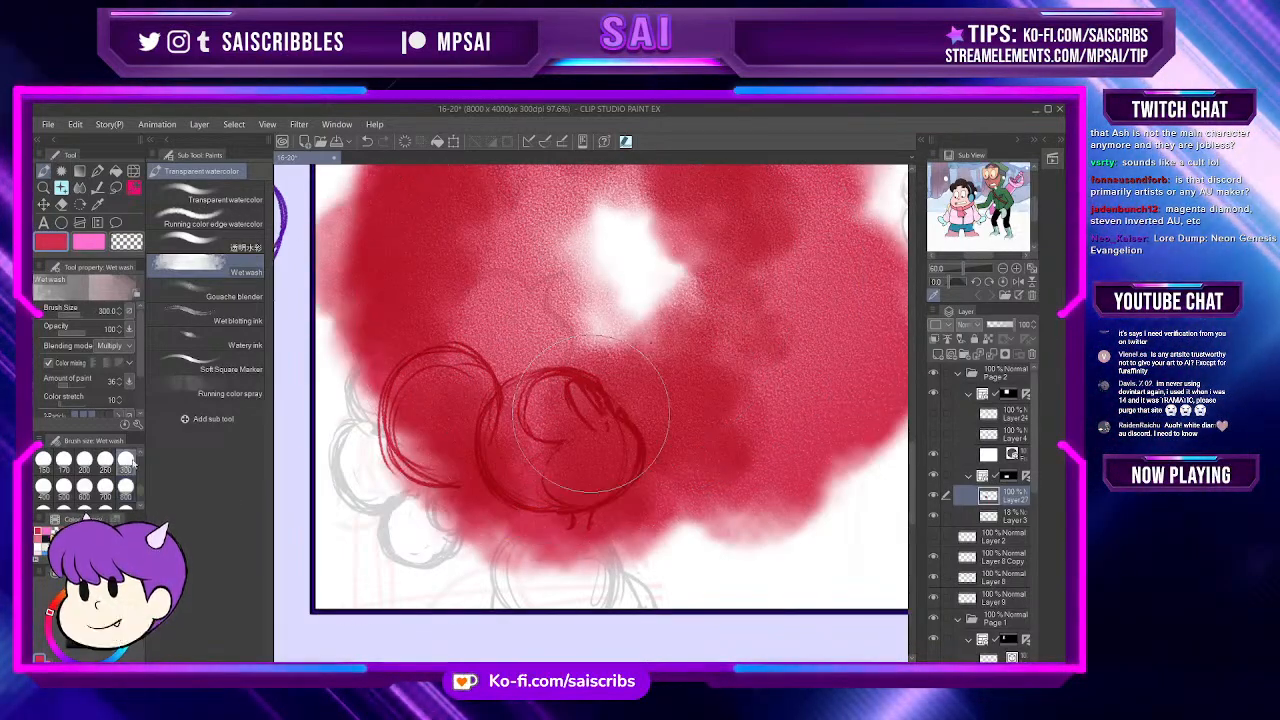
mouse_move(590, 412)
left_mouse_down()
mouse_move(604, 289)
mouse_move(620, 273)
mouse_move(607, 303)
left_mouse_up()
mouse_move(680, 422)
left_mouse_down()
mouse_move(767, 398)
mouse_move(805, 317)
mouse_move(699, 281)
mouse_move(755, 346)
mouse_move(789, 310)
mouse_move(698, 323)
mouse_move(728, 372)
mouse_move(668, 319)
mouse_move(780, 230)
left_mouse_up()
left_click(127, 348)
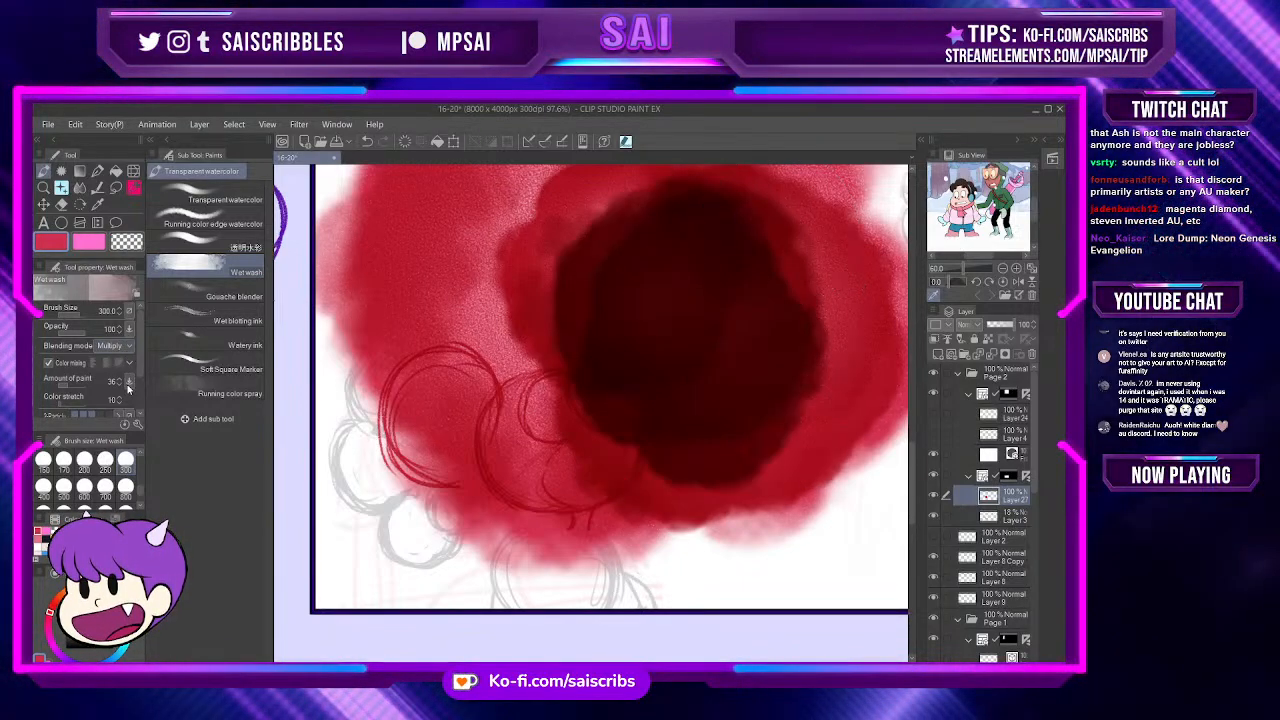
left_click(109, 363)
mouse_move(591, 320)
left_mouse_down()
mouse_move(640, 344)
mouse_move(648, 315)
mouse_move(715, 306)
mouse_move(696, 389)
mouse_move(718, 446)
mouse_move(519, 253)
mouse_move(473, 289)
mouse_move(543, 286)
mouse_move(468, 244)
mouse_move(553, 243)
mouse_move(487, 330)
mouse_move(567, 573)
mouse_move(418, 500)
mouse_move(493, 393)
mouse_move(366, 352)
mouse_move(474, 252)
mouse_move(439, 481)
mouse_move(593, 547)
mouse_move(751, 455)
mouse_move(720, 330)
mouse_move(625, 287)
mouse_move(610, 361)
mouse_move(664, 358)
mouse_move(420, 322)
mouse_move(508, 200)
mouse_move(650, 241)
mouse_move(689, 414)
left_mouse_up()
Step: Undo all the Wet wash strokes on the cliff panel
key("ctrl+z")
key("ctrl+z")
key("ctrl+z")
key("ctrl+z")
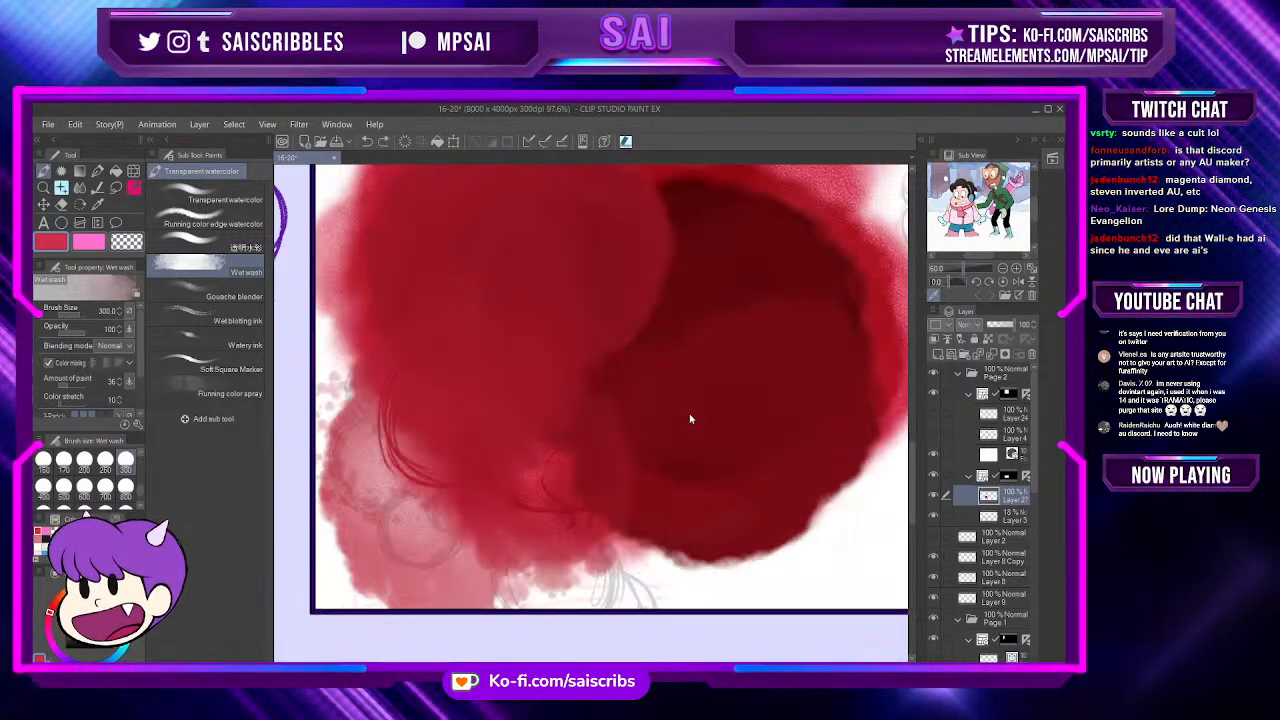
key("ctrl+z")
key("ctrl+z")
key("ctrl+z")
key("ctrl+z")
key("ctrl+z")
key("ctrl+z")
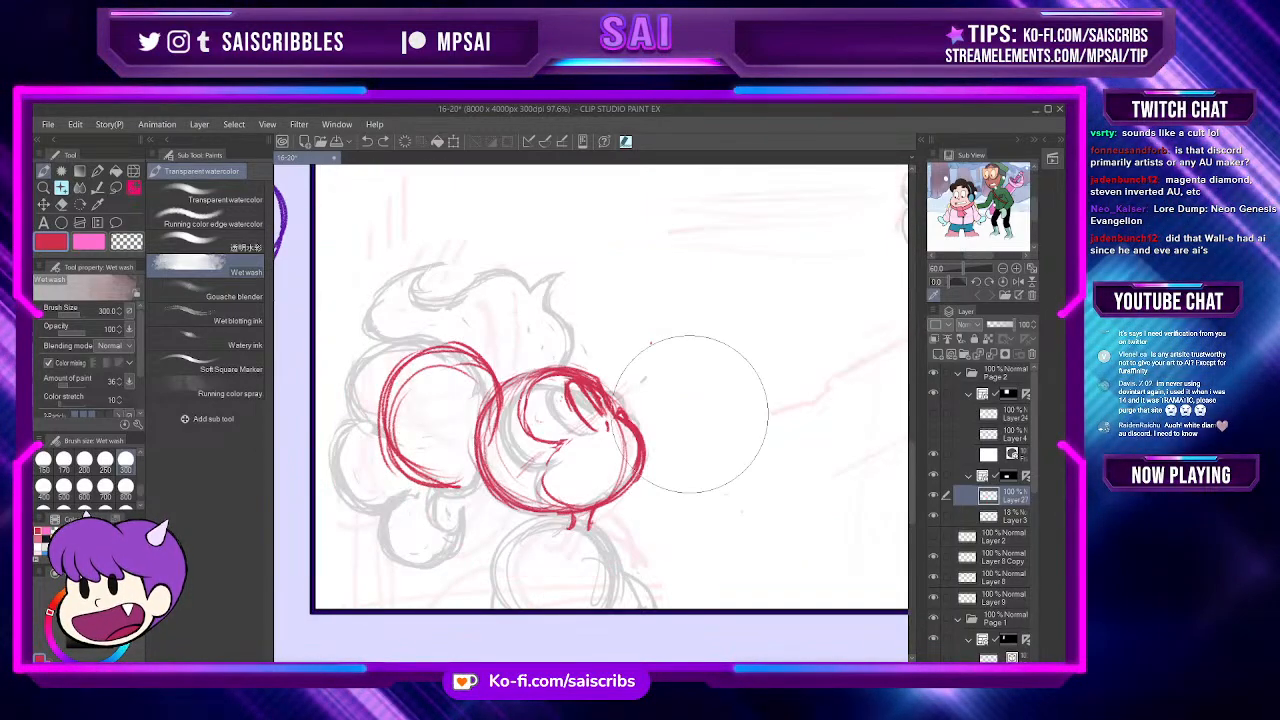
Step: Sketch two smaller overlapping curls below the large hair curl in red pencil, and trim the lowest curl's inner strokes with the Hard eraser
left_click(138, 188)
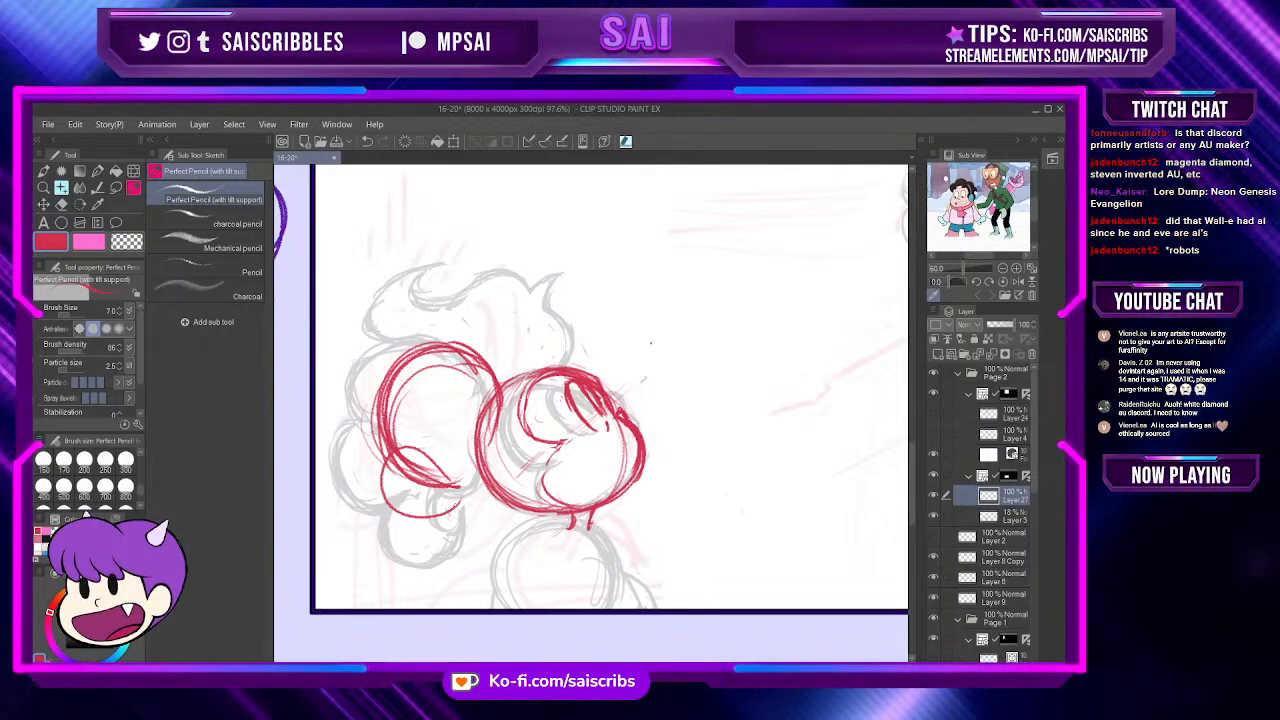
left_click_drag(468, 500, 432, 522)
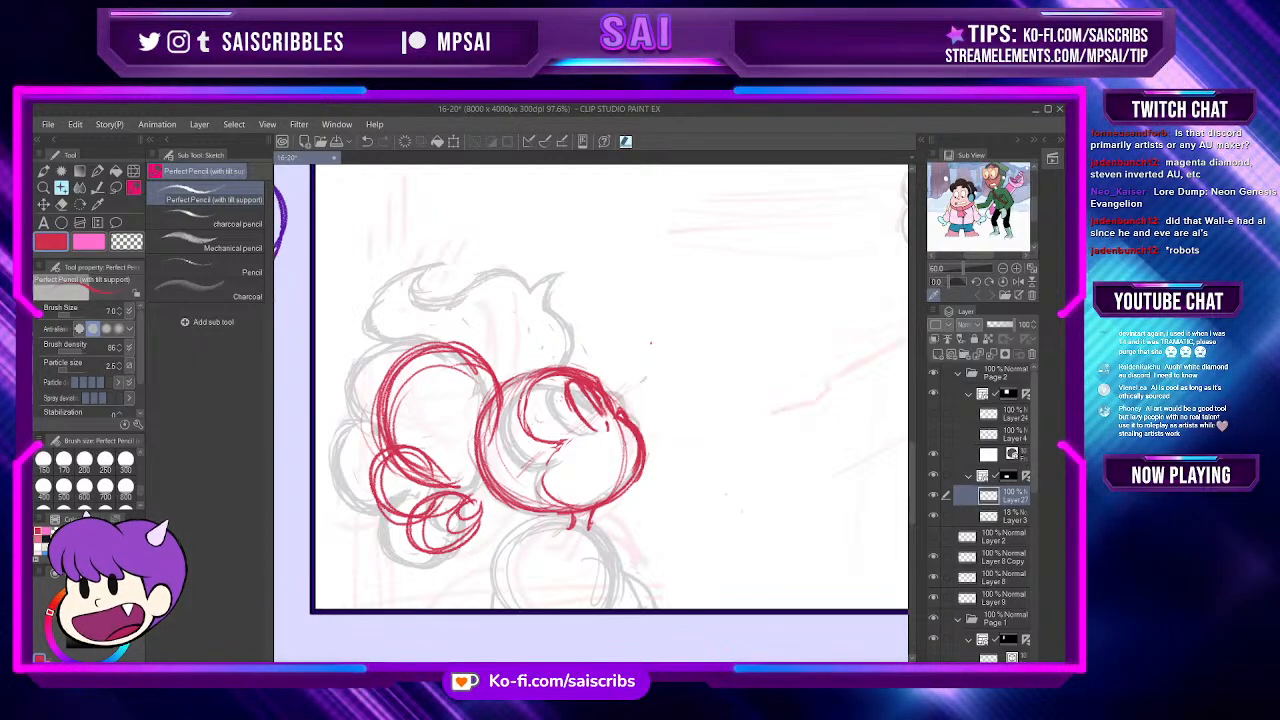
mouse_move(452, 531)
left_mouse_down()
mouse_move(483, 514)
mouse_move(410, 522)
left_mouse_up()
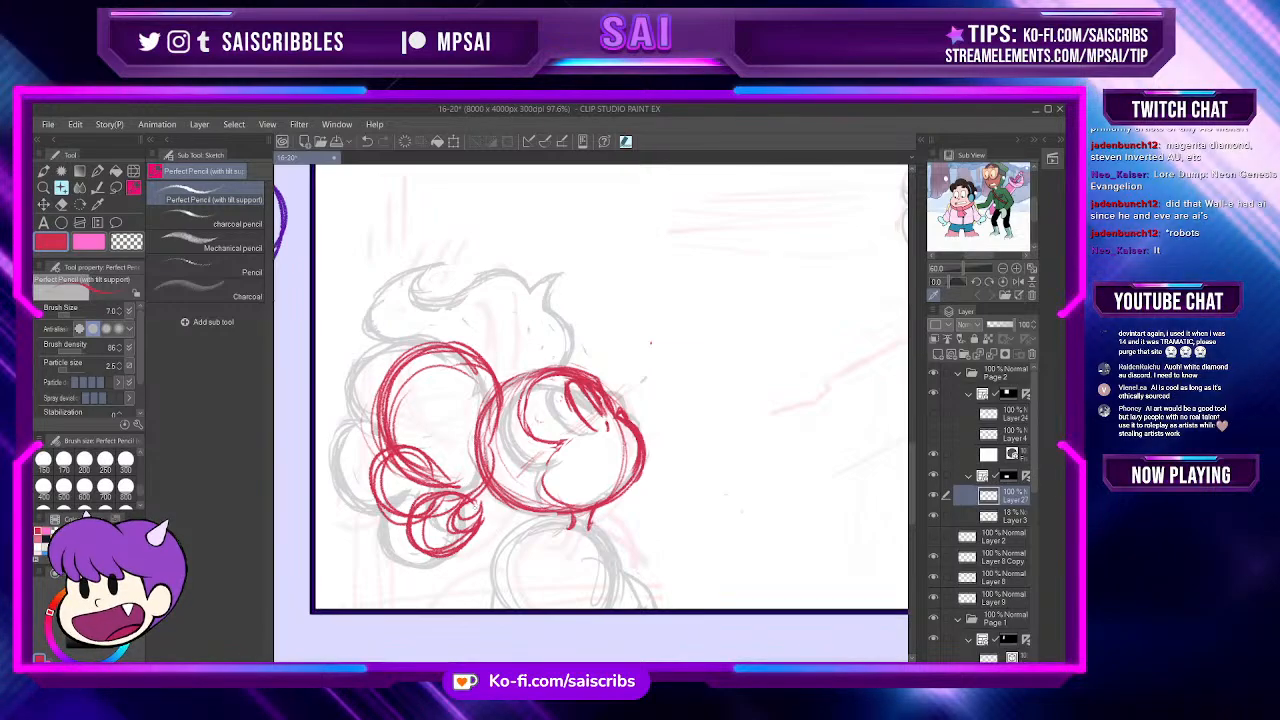
left_click(61, 204)
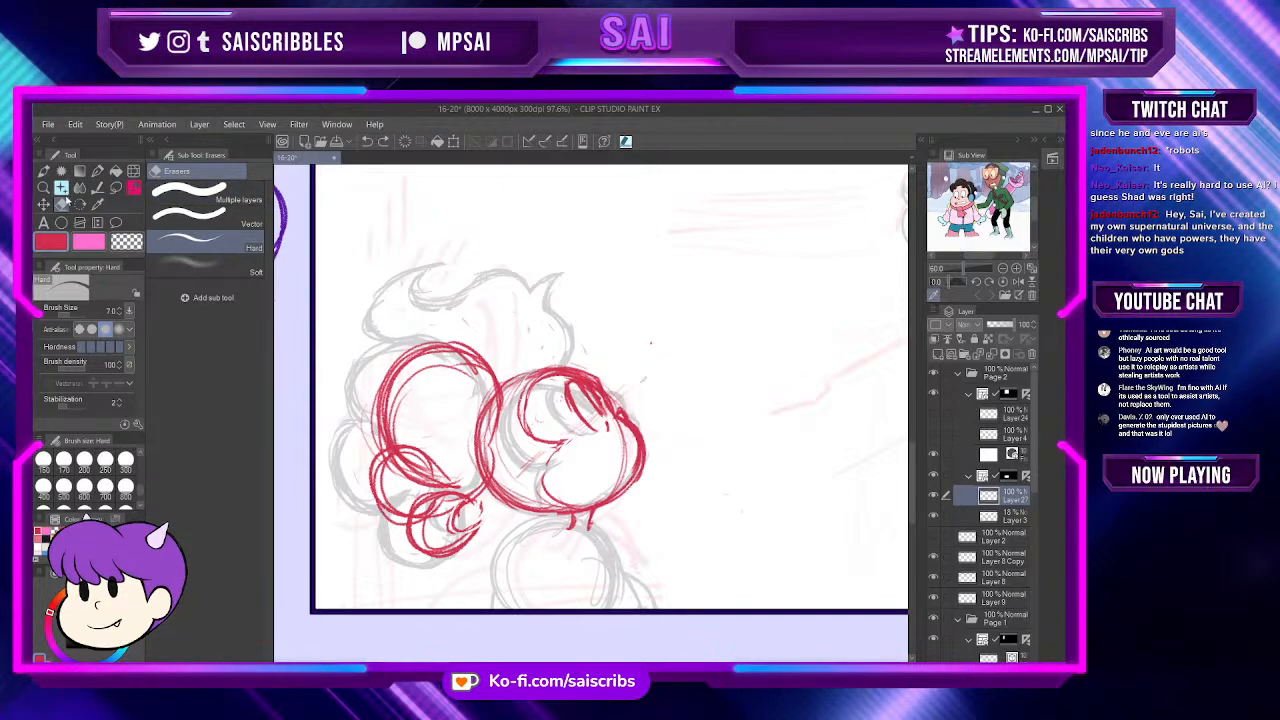
key("p")
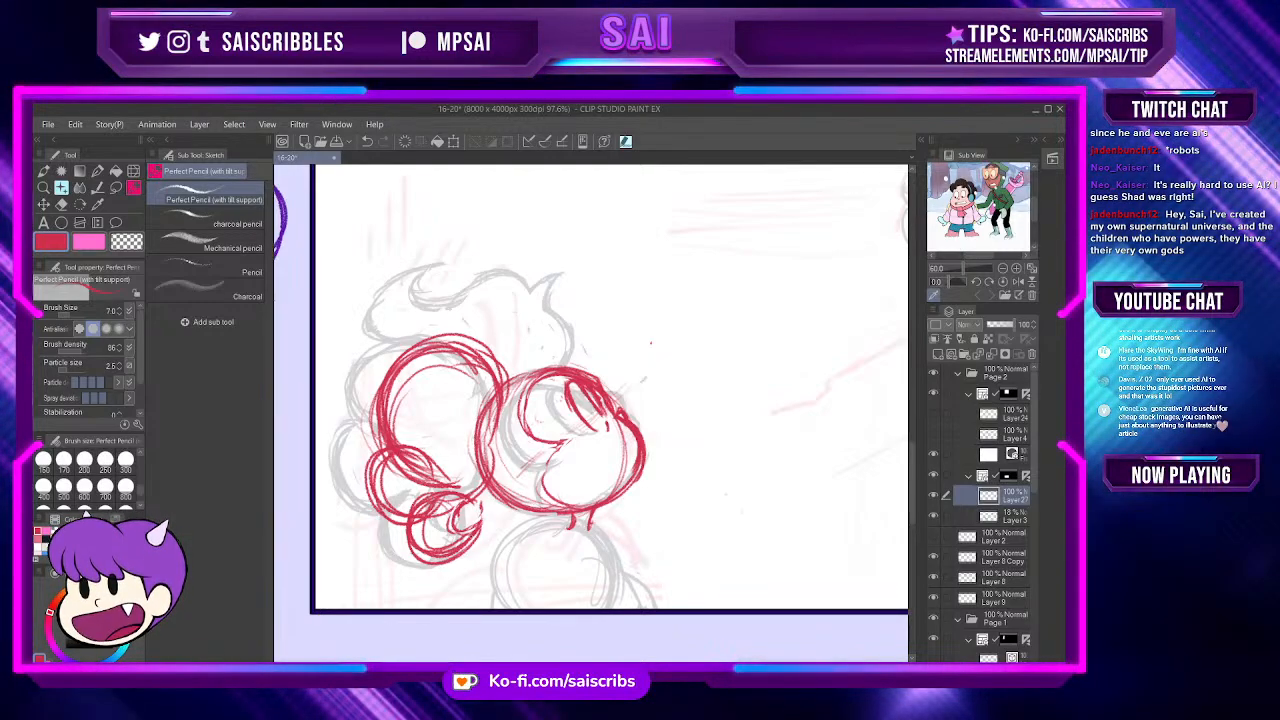
left_click_drag(508, 298, 535, 362)
left_click_drag(405, 292, 520, 300)
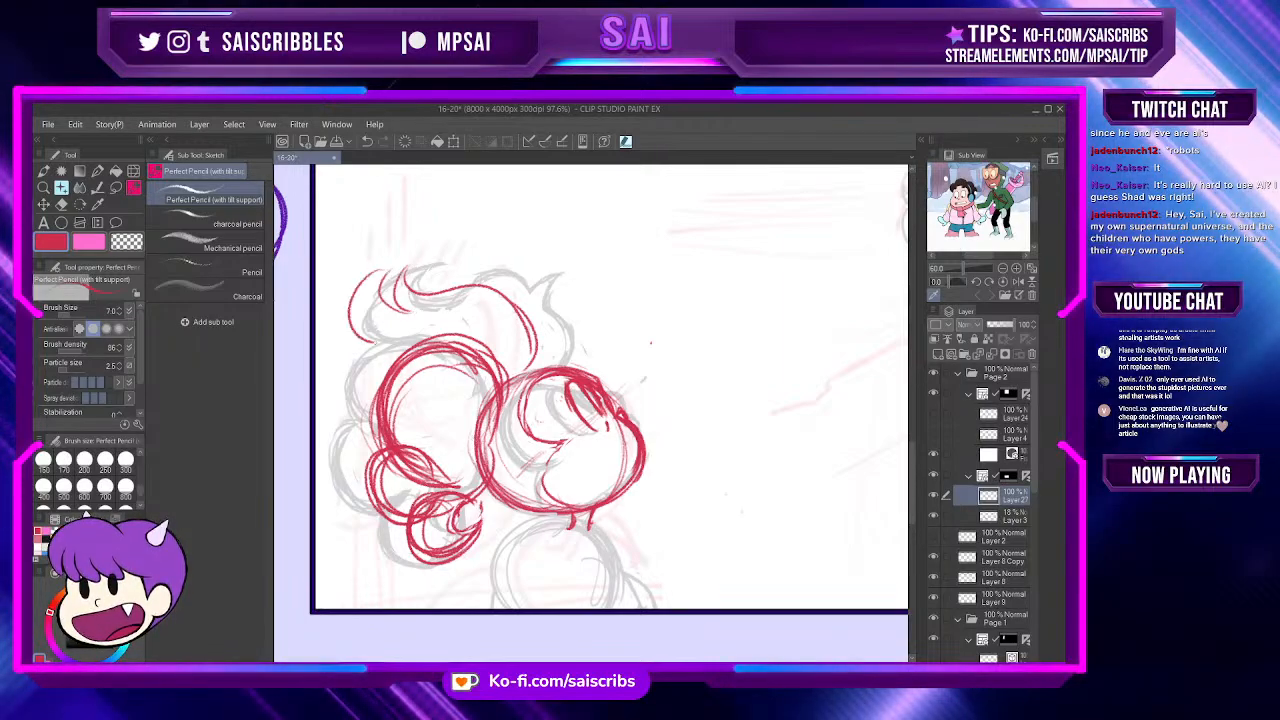
key("ctrl+z")
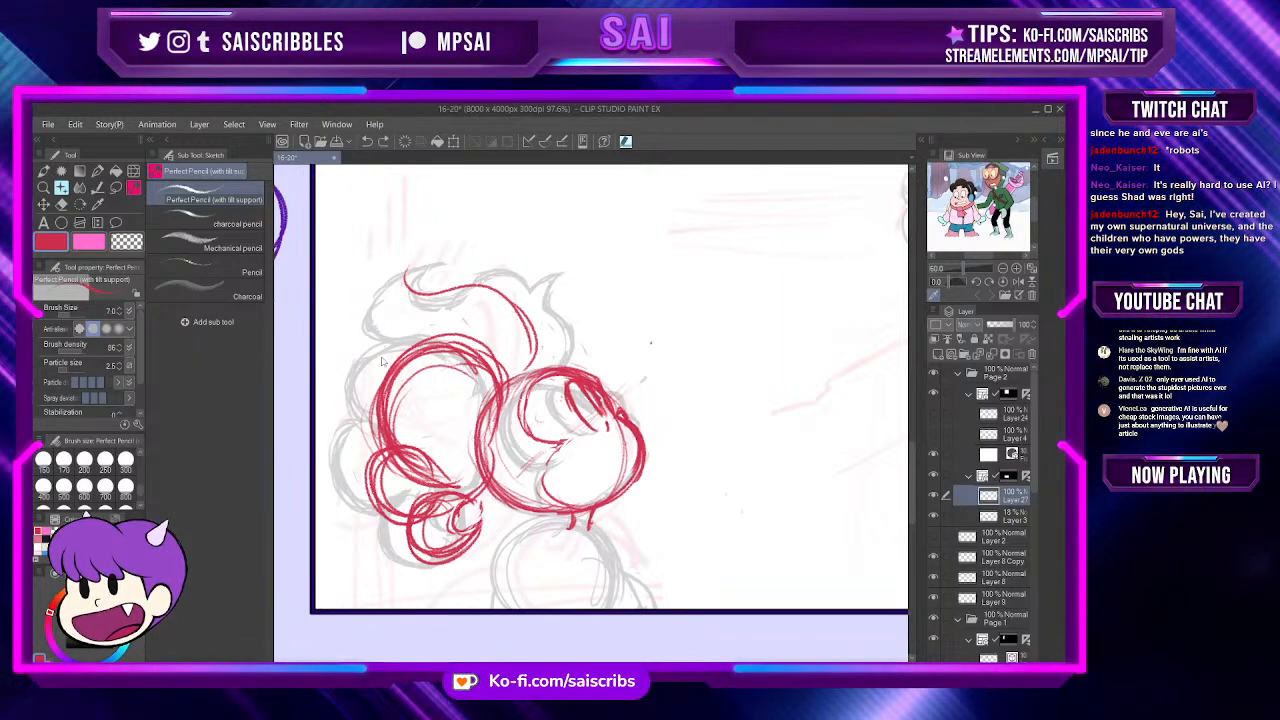
key("ctrl+z")
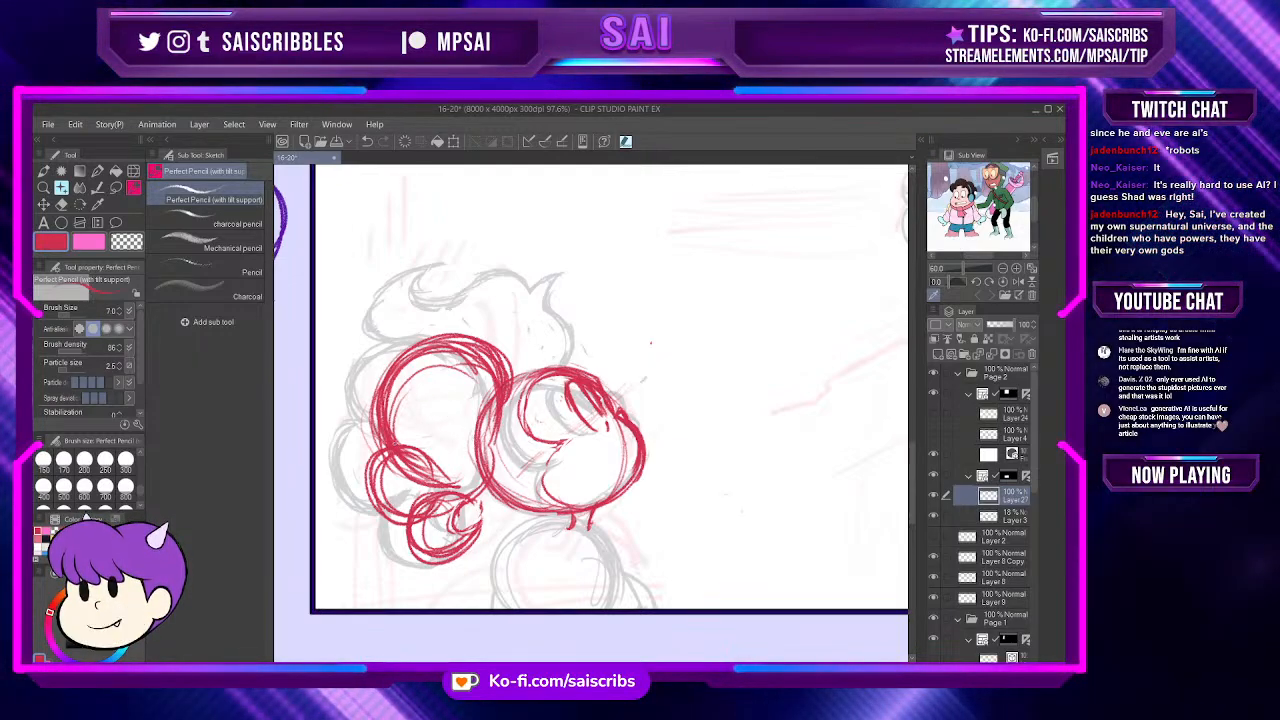
Step: Thicken the outer edge of the middle hair curl in red pencil, and set the Hard eraser's size to 120
left_click_drag(378, 462, 370, 515)
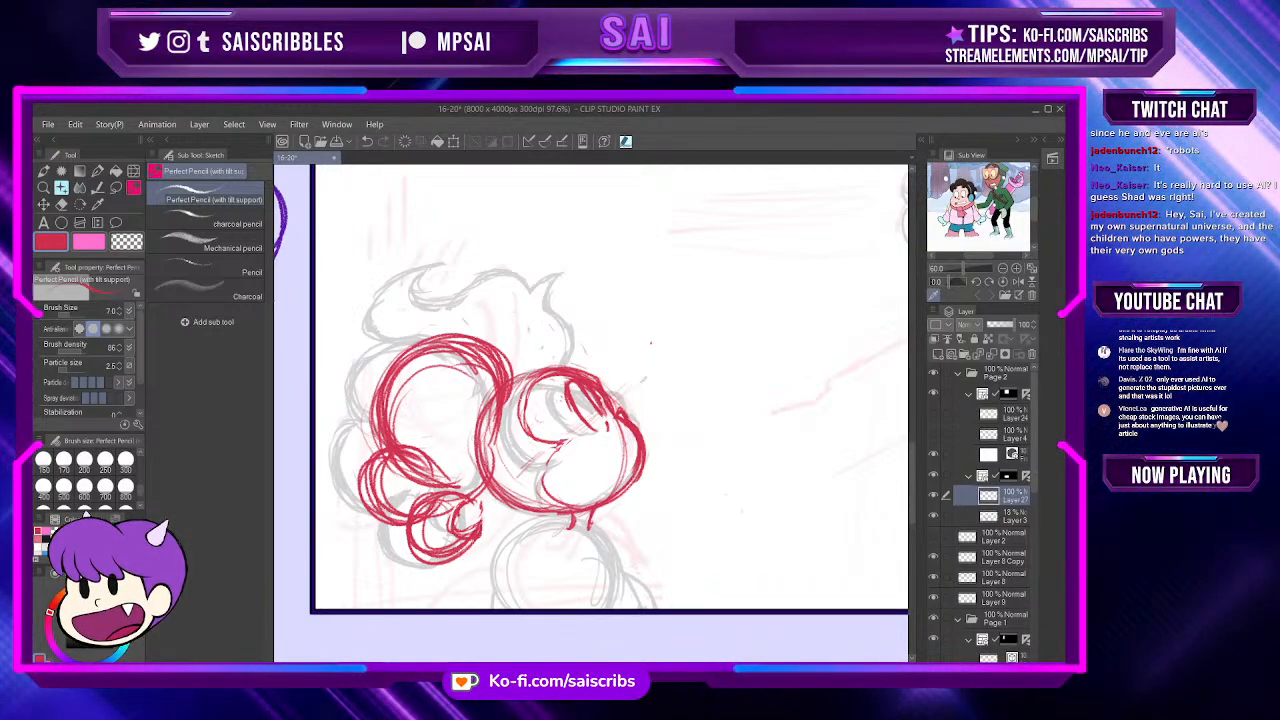
key("e")
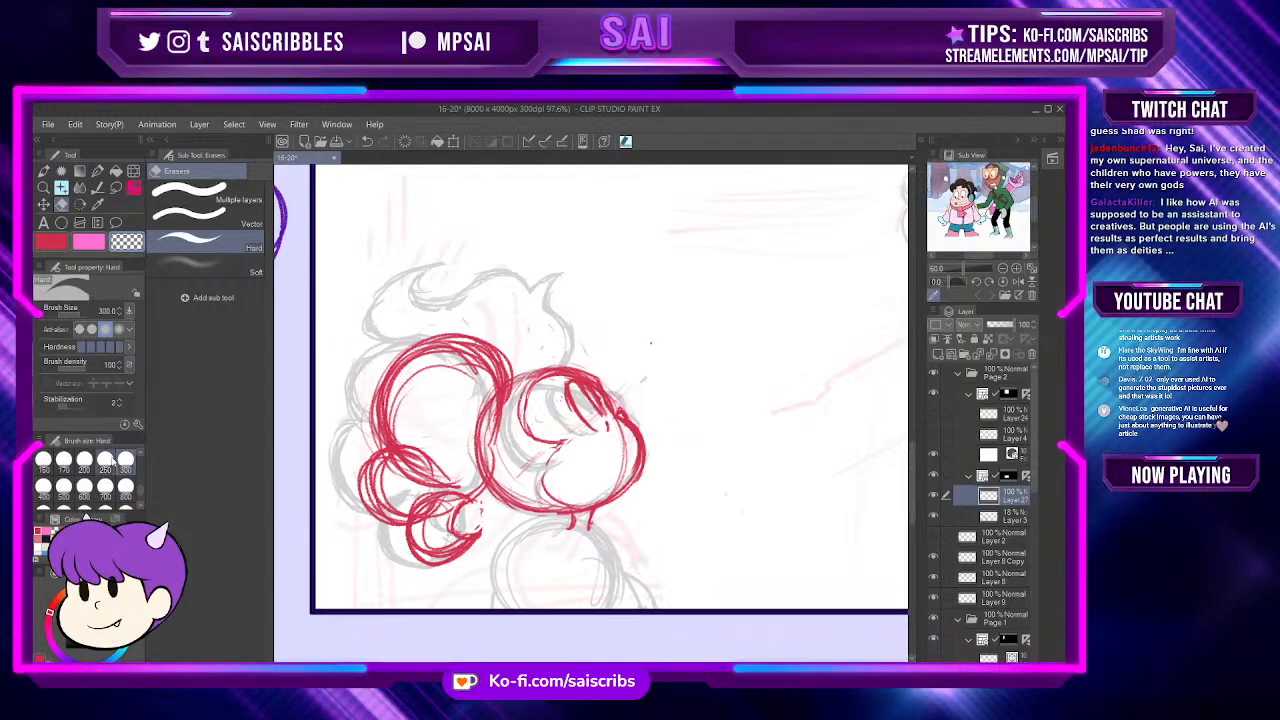
left_click(105, 459)
left_click(125, 459)
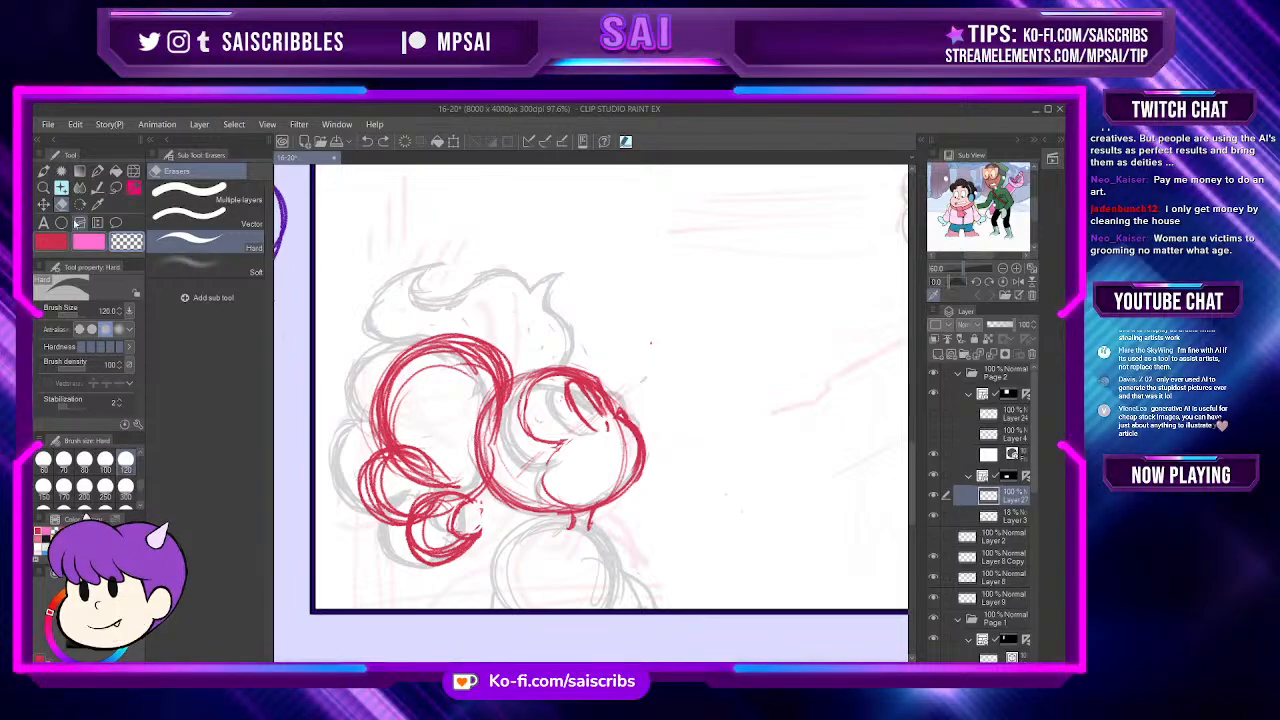
left_click(44, 172)
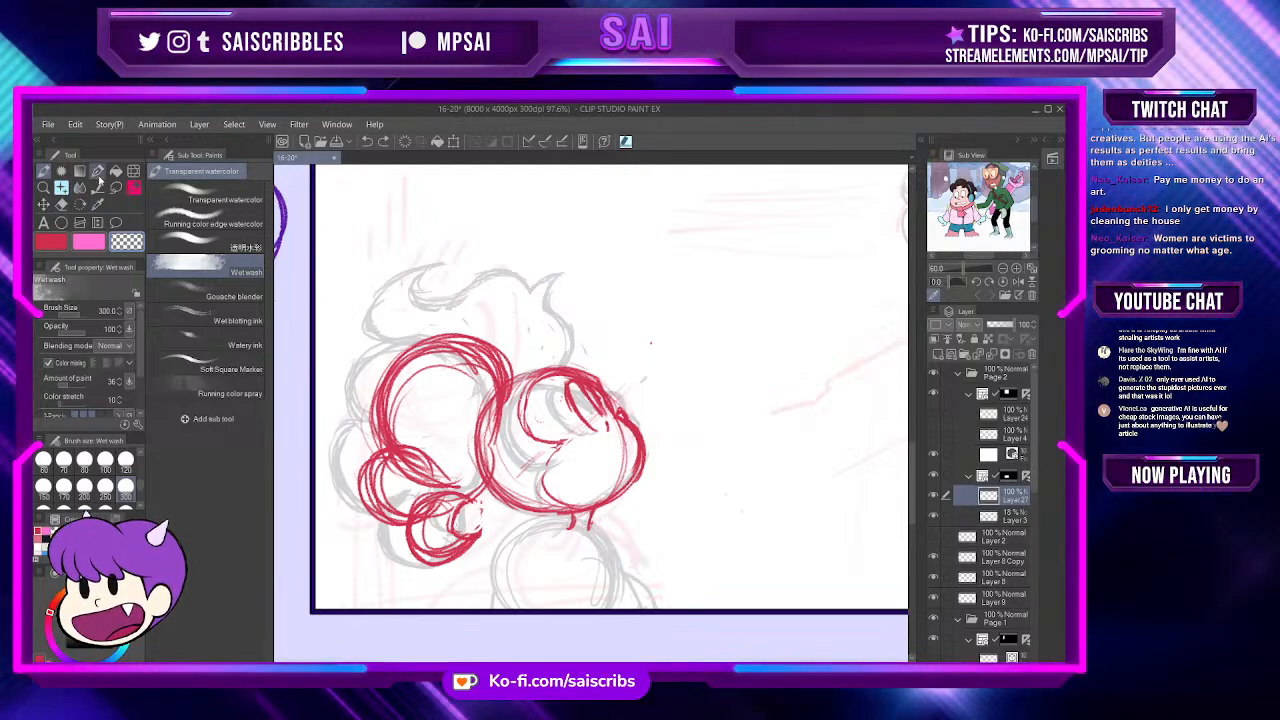
left_click(97, 172)
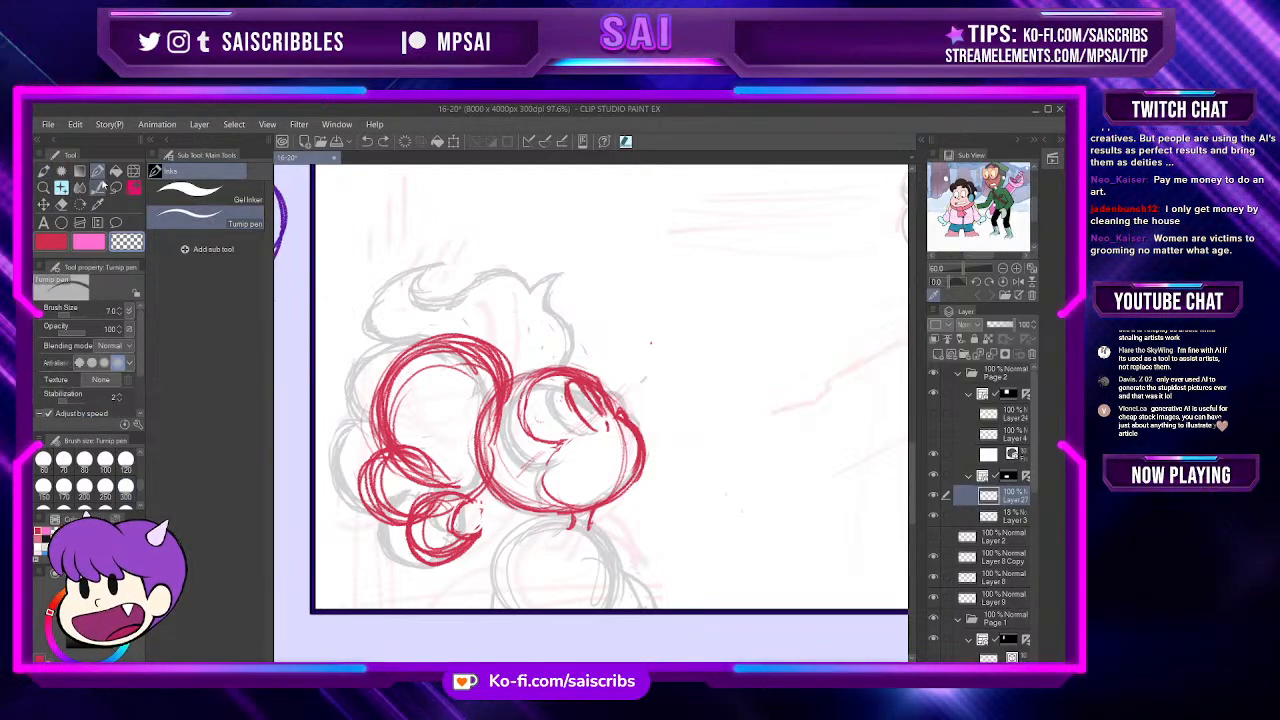
left_click(96, 187)
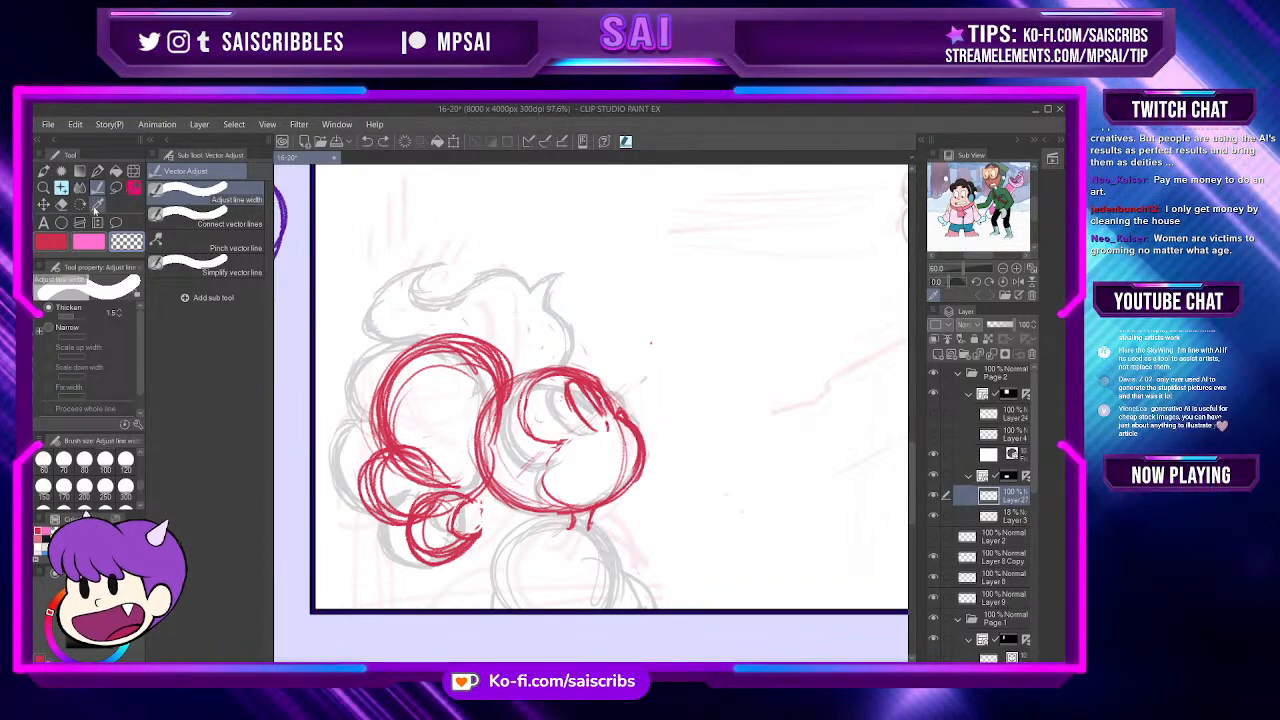
left_click(97, 172)
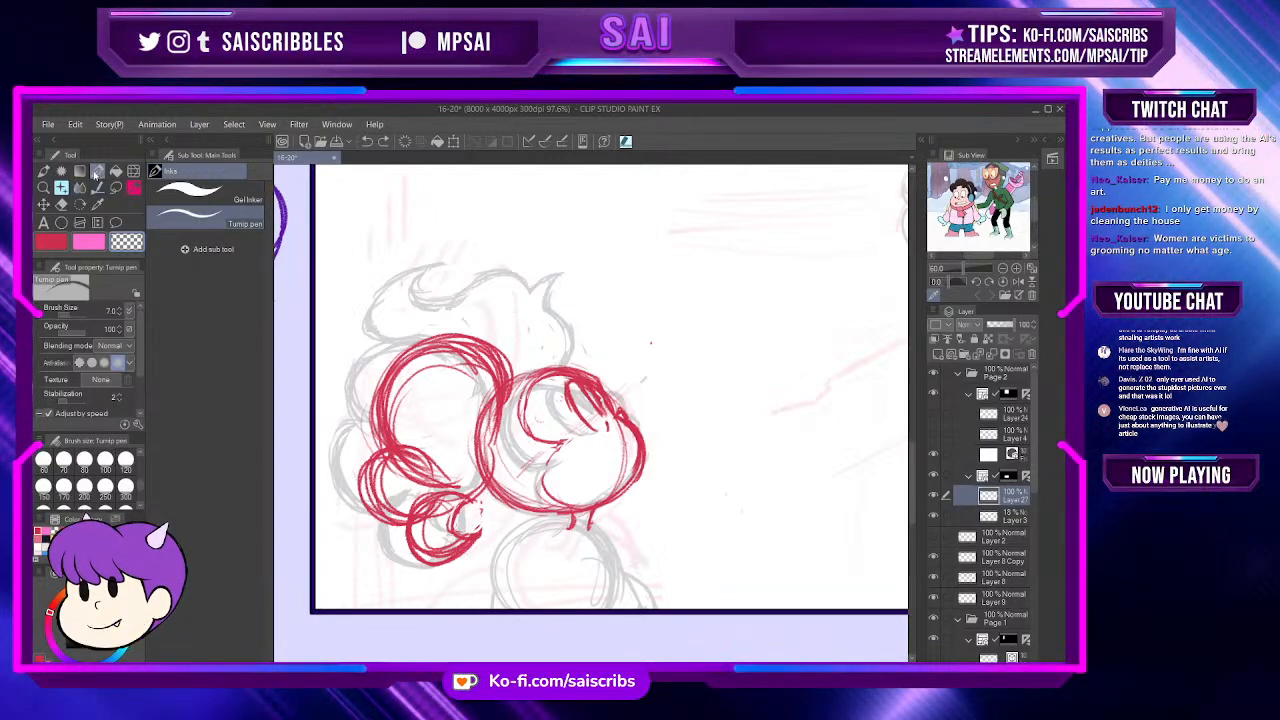
left_click(86, 173)
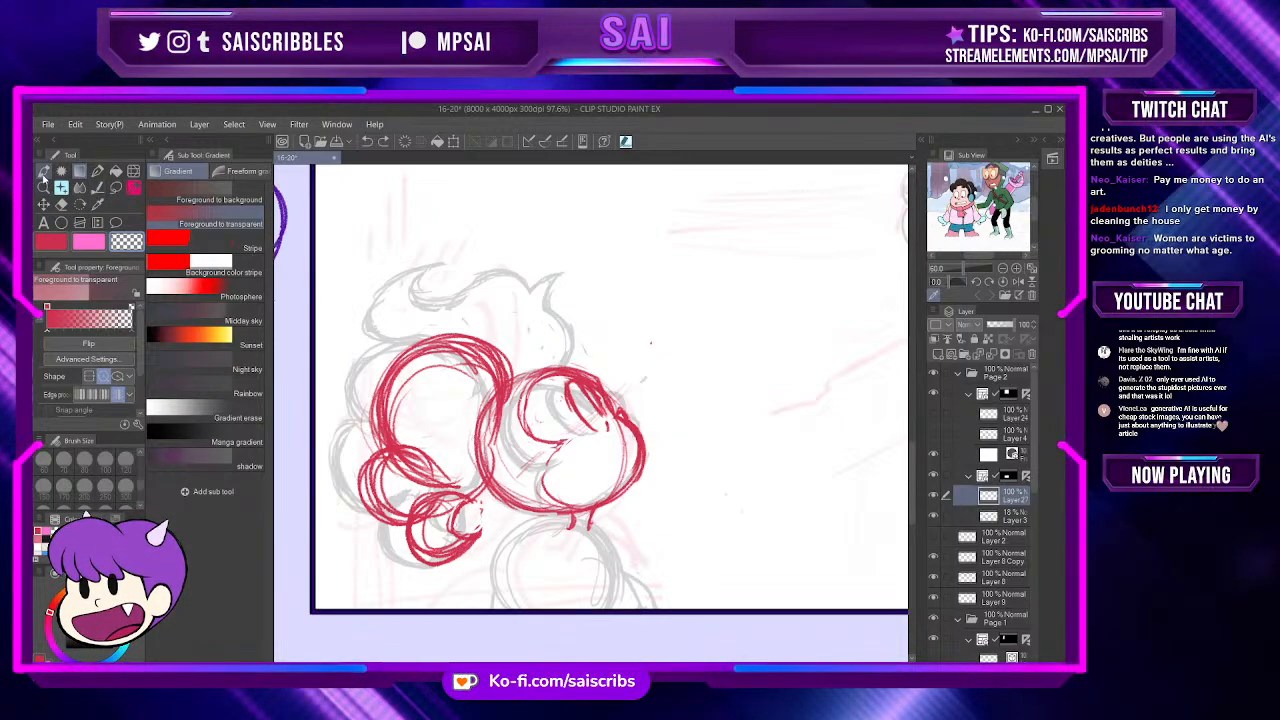
left_click(116, 188)
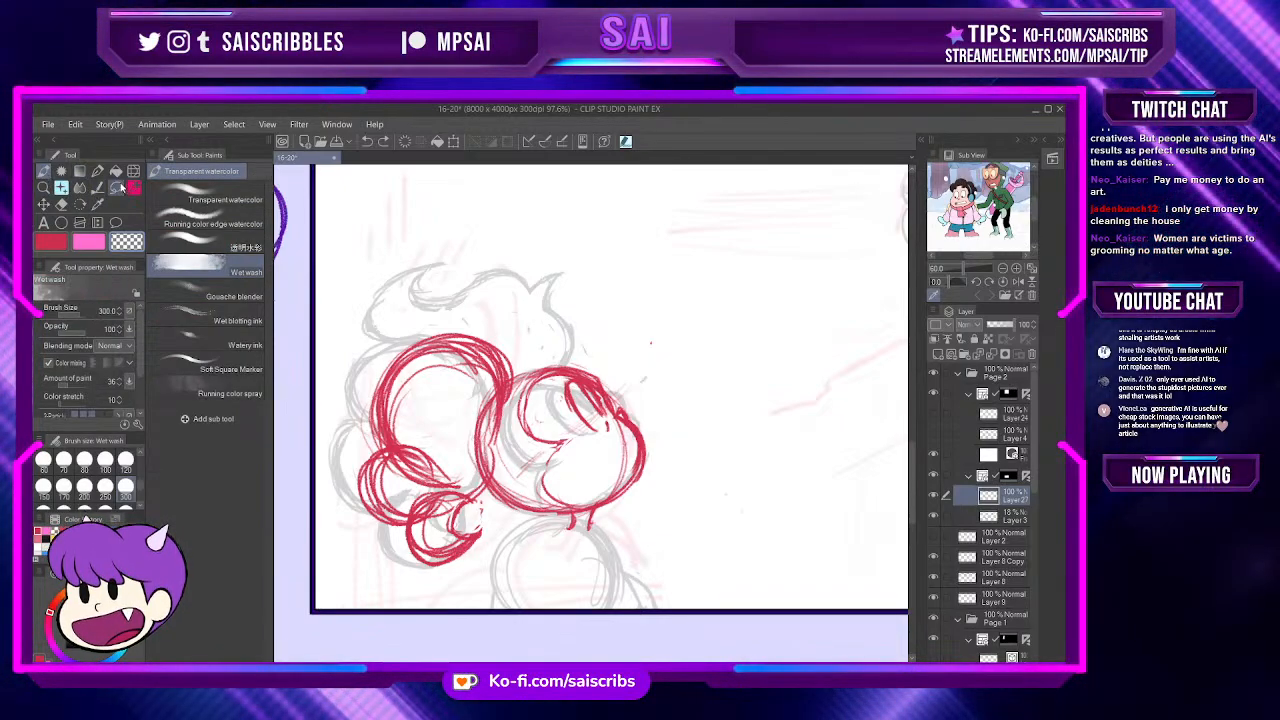
left_click(97, 188)
left_click(99, 188)
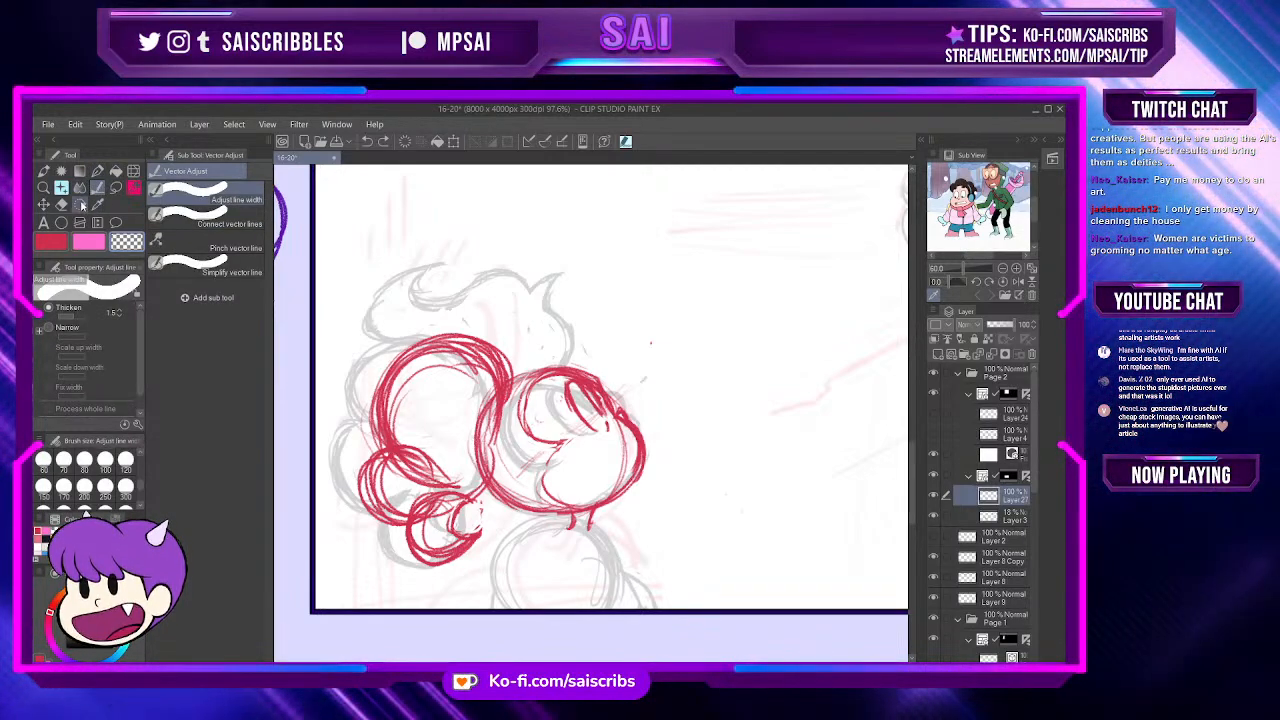
Step: Try sketching the upper hair outline above the large curl with the Perfect Pencil in red, and undo the strokes
left_click(133, 189)
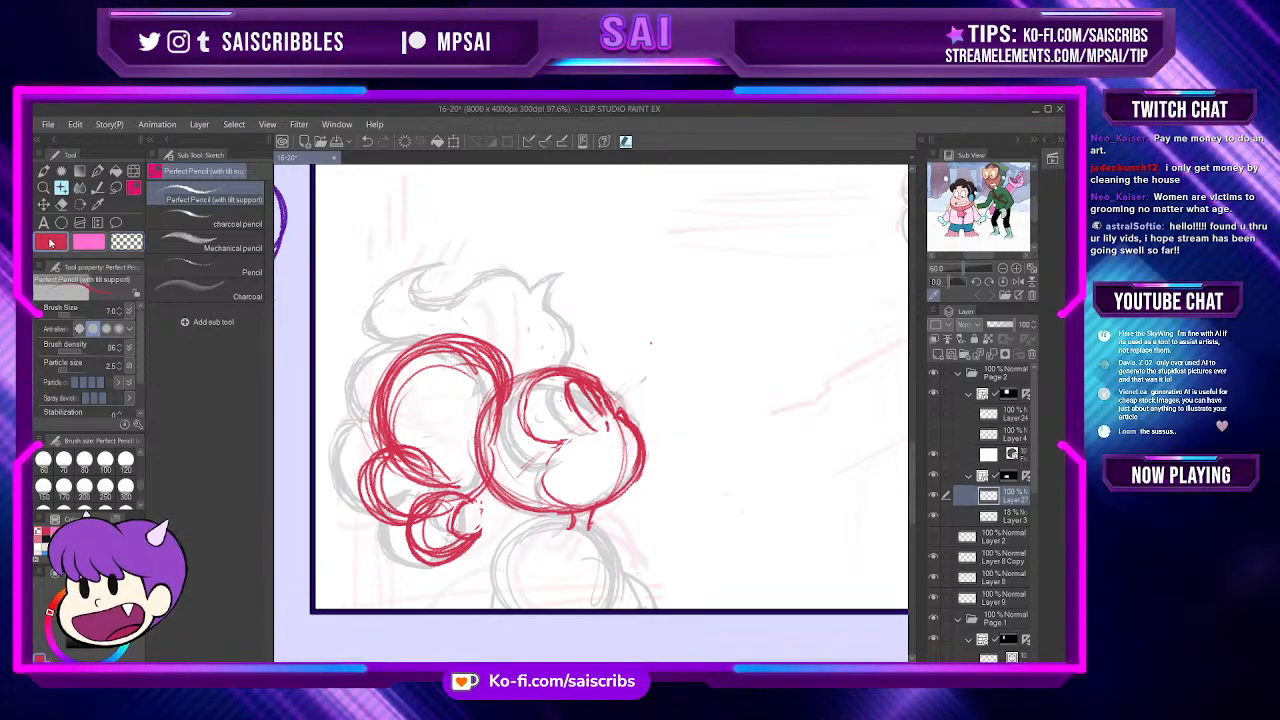
left_click_drag(408, 303, 533, 330)
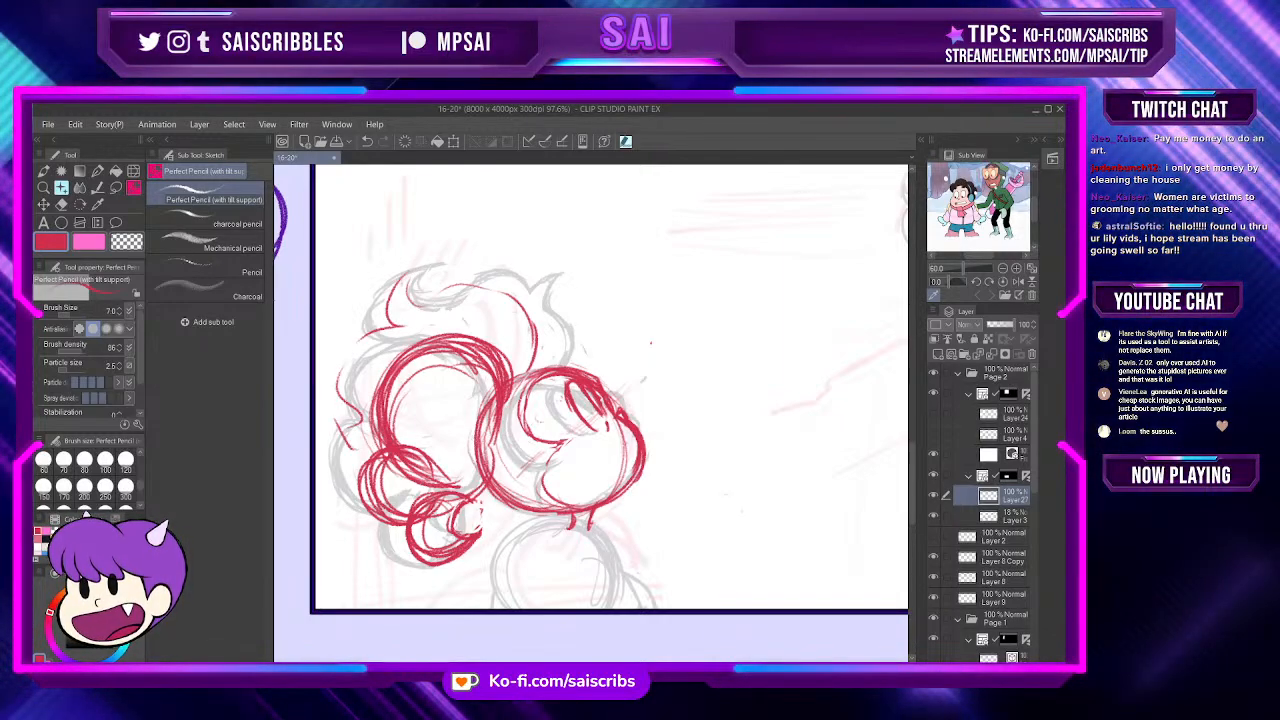
key("ctrl+z")
key("ctrl+z")
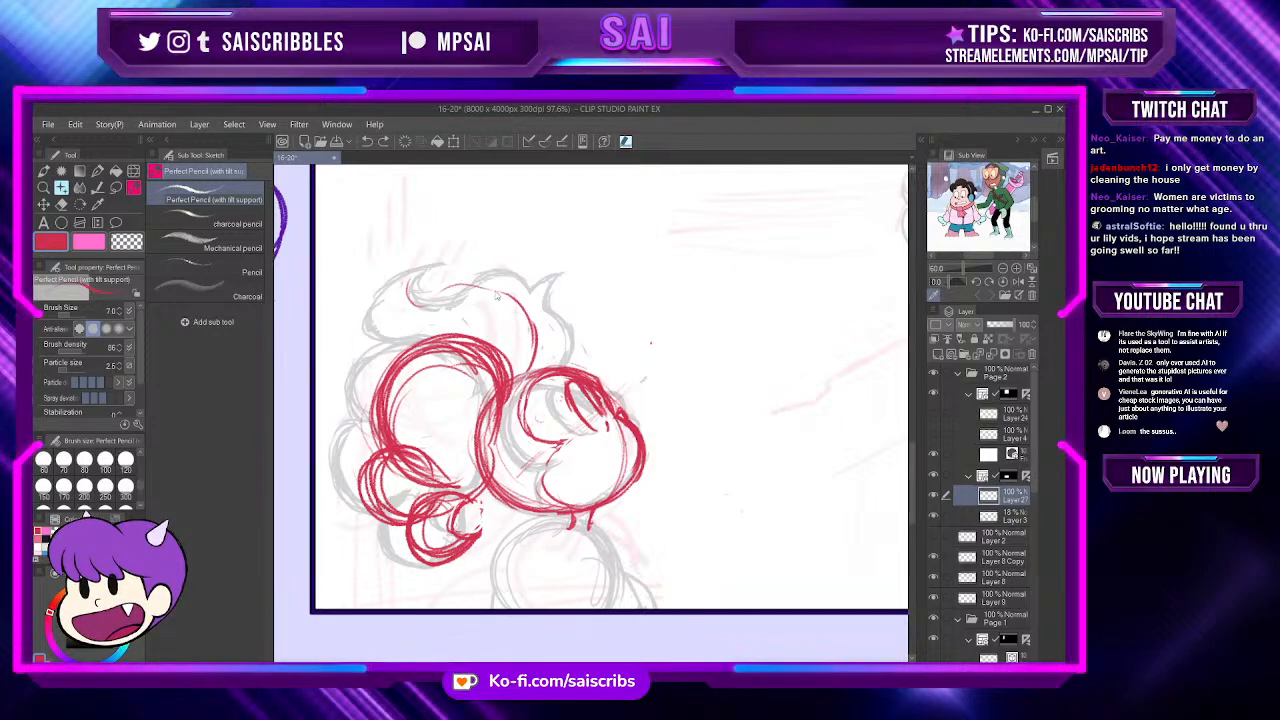
key("ctrl+z")
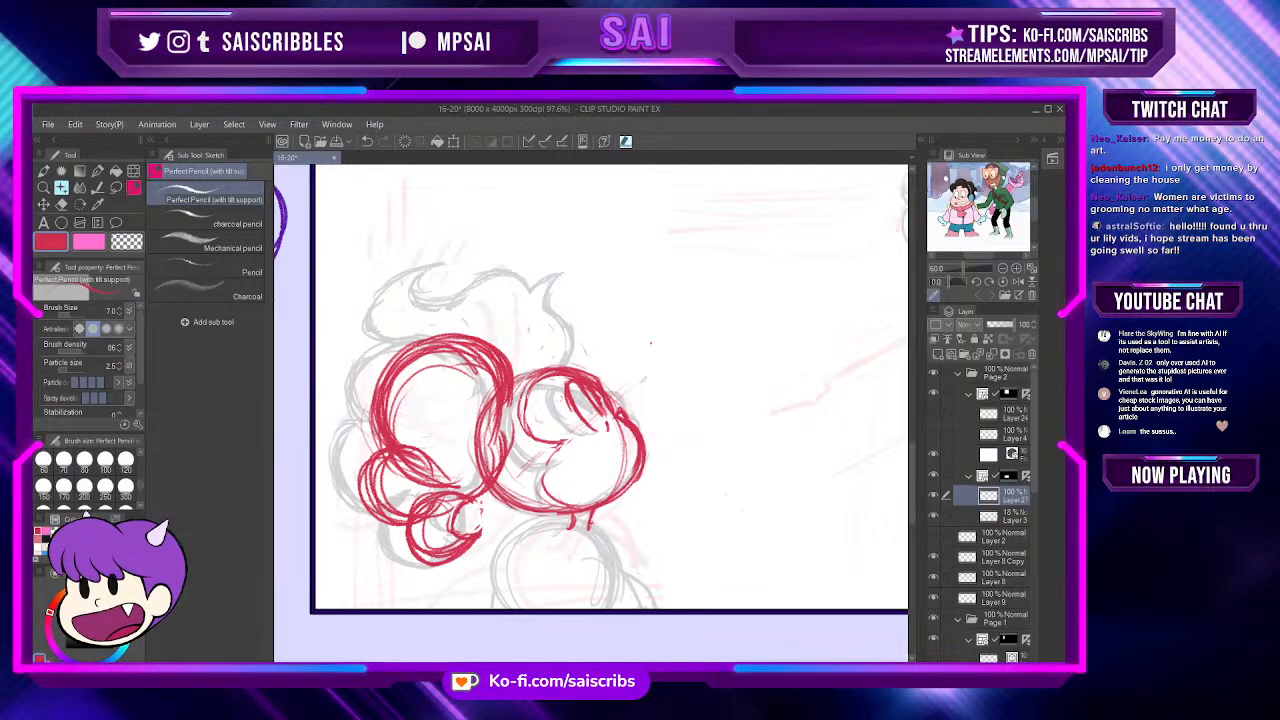
Step: Clean up the construction lines inside the large hair curl and beside the face with the Hard eraser at size 120
left_click(61, 203)
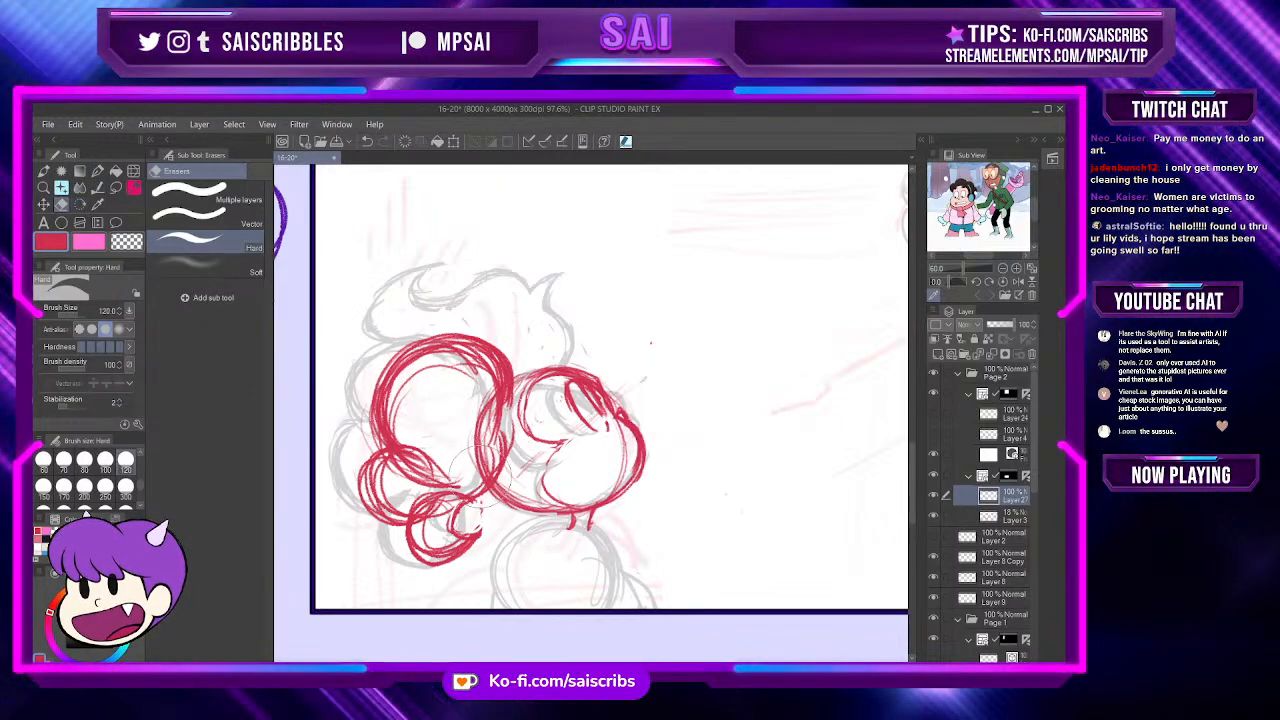
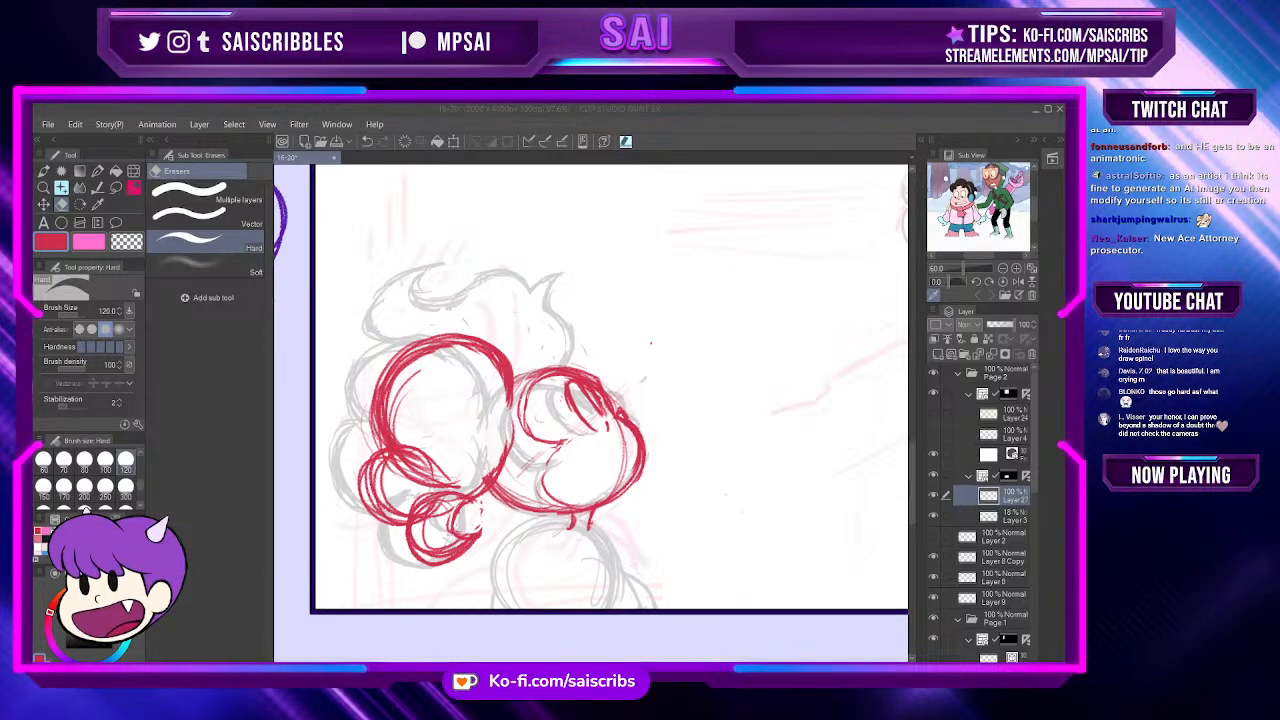
scroll(650, 343, "down", 3)
scroll(650, 343, "up", 3)
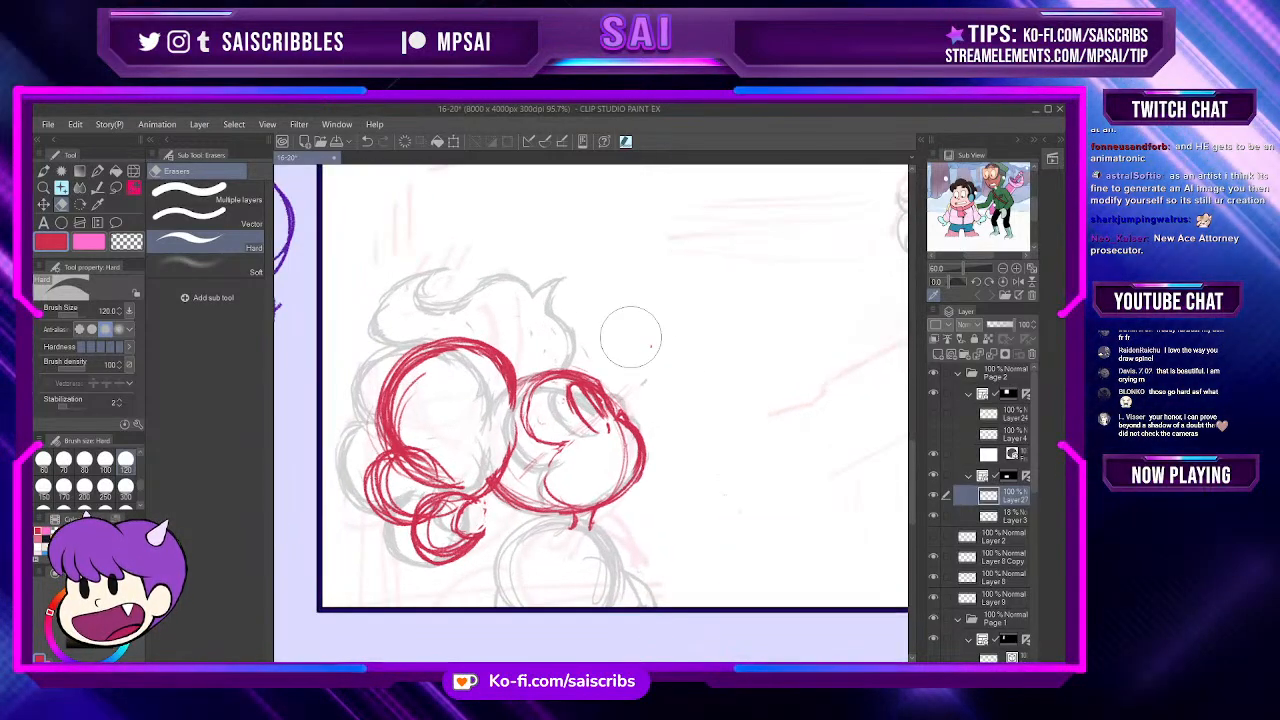
scroll(630, 325, "up", 1)
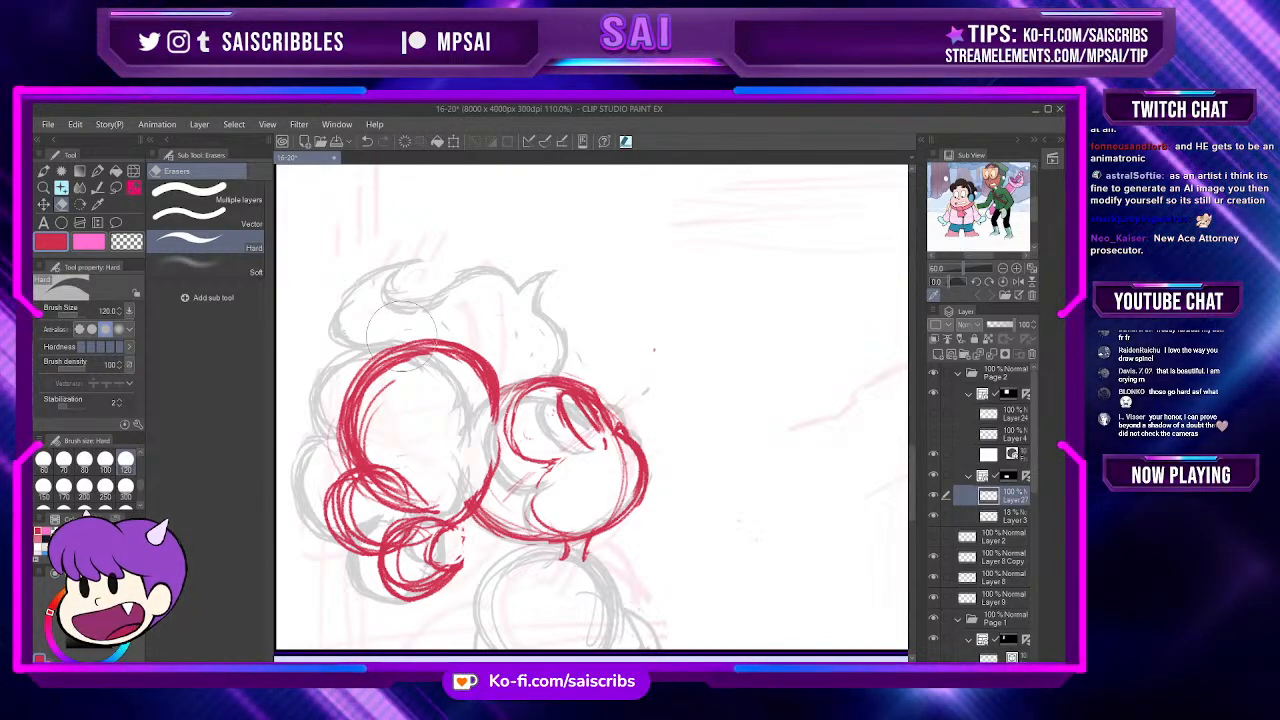
left_click(133, 188)
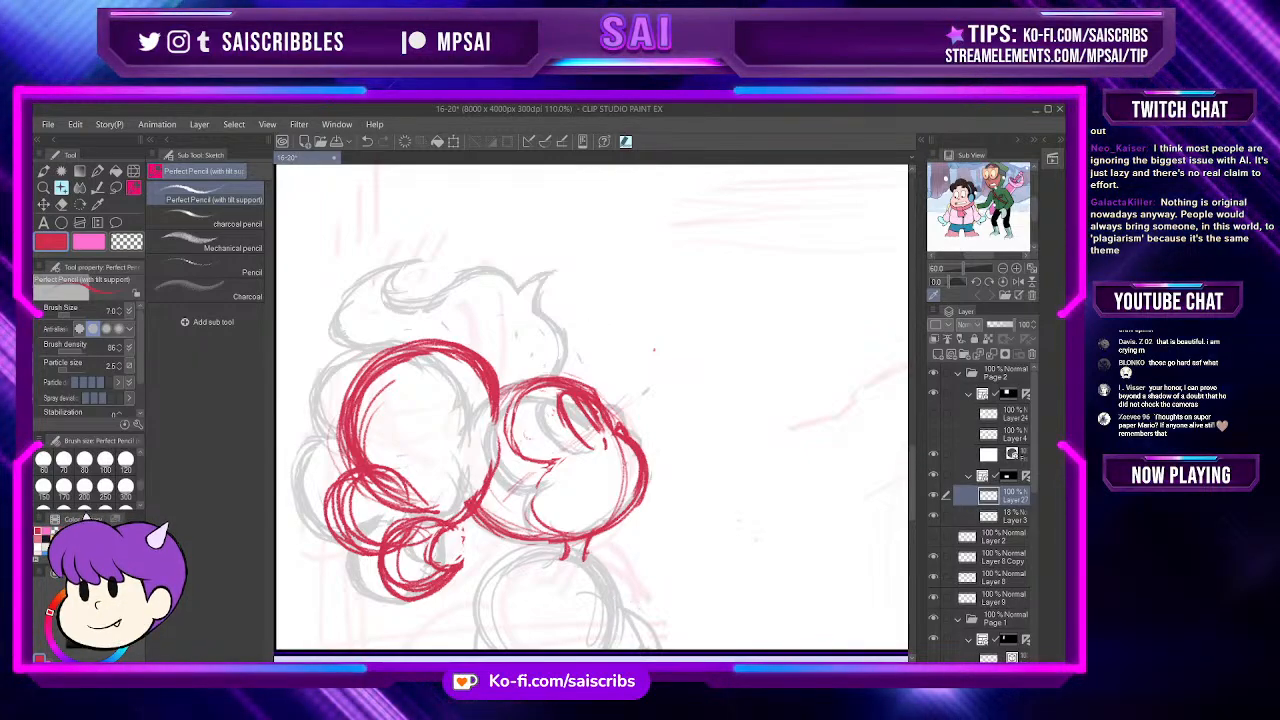
scroll(590, 410, "down", 2)
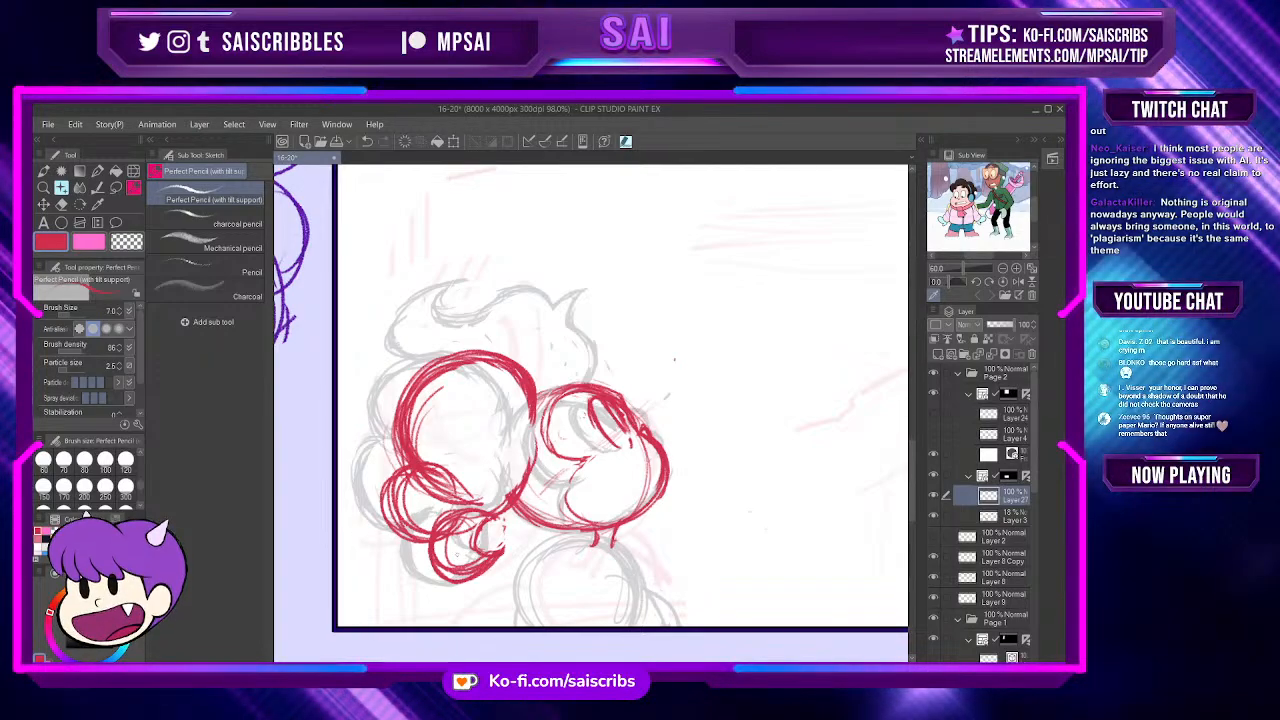
scroll(620, 400, "up", 1)
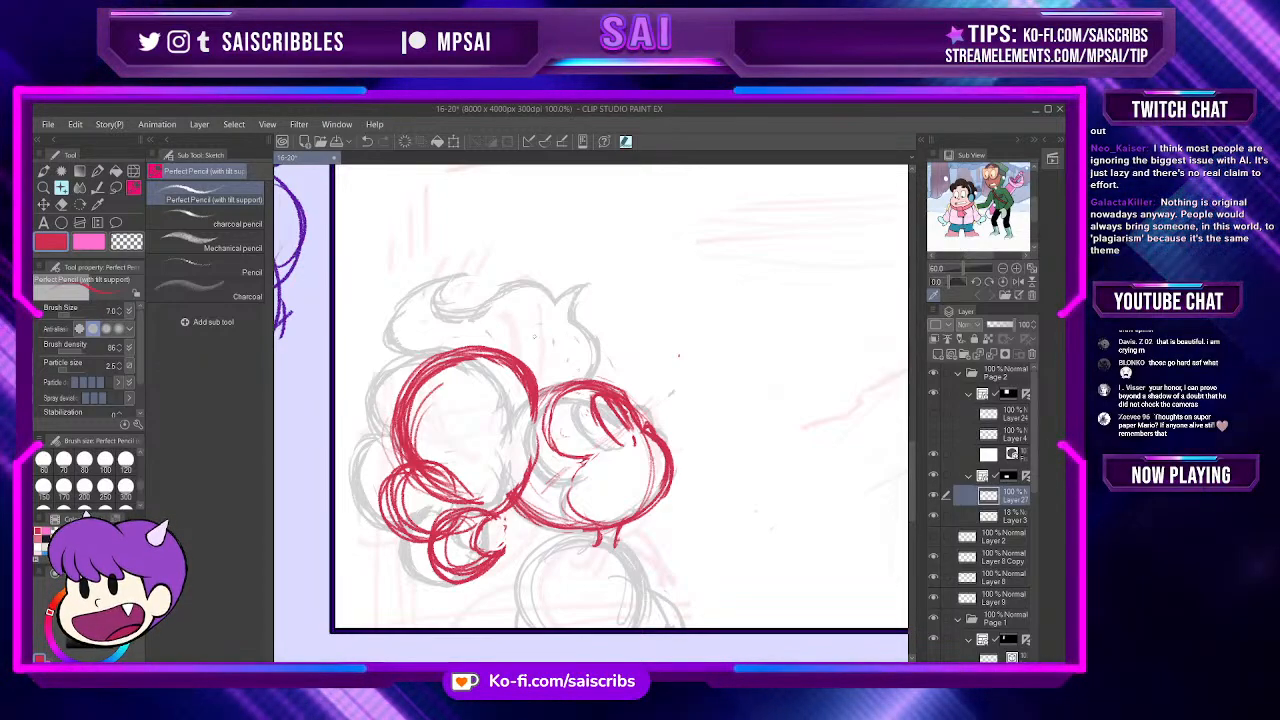
left_click_drag(524, 356, 500, 330)
mouse_move(369, 432)
left_mouse_down()
mouse_move(345, 454)
mouse_move(379, 458)
left_mouse_up()
left_click_drag(476, 528, 503, 549)
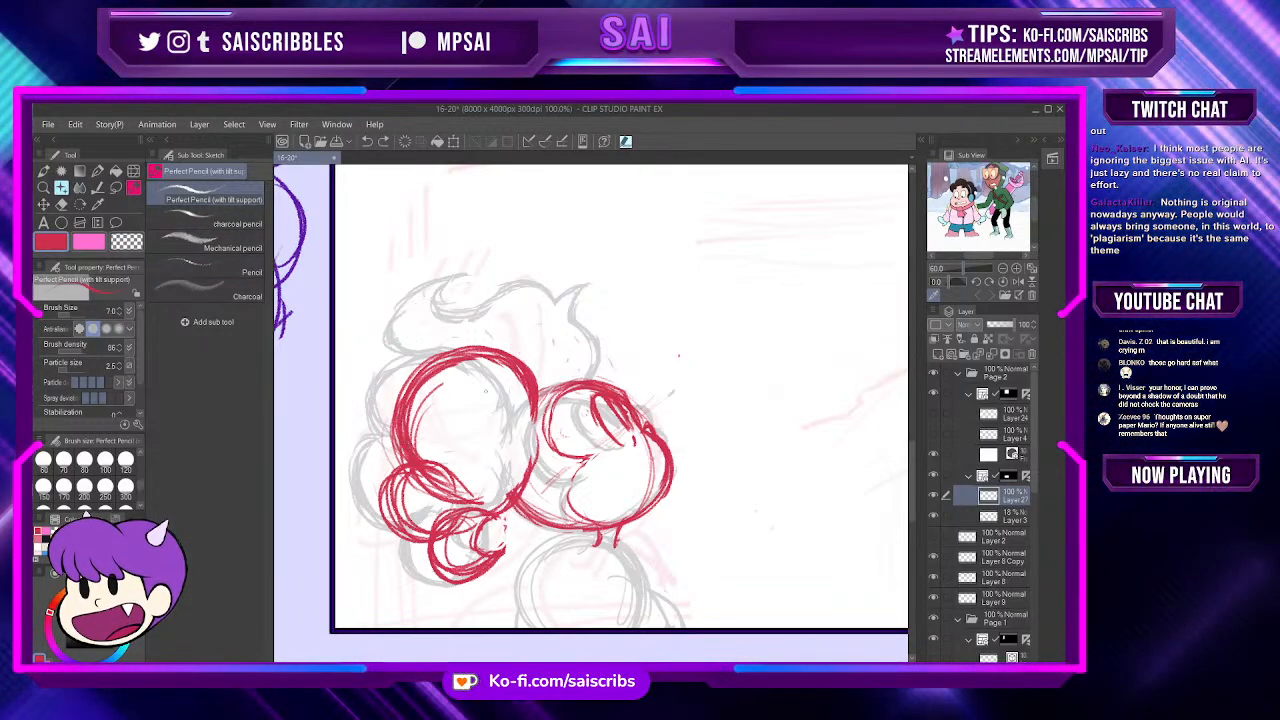
Step: Erase the large curl and the two smaller curls with the Hard eraser, and trim the face's back edge at size 50
key("e")
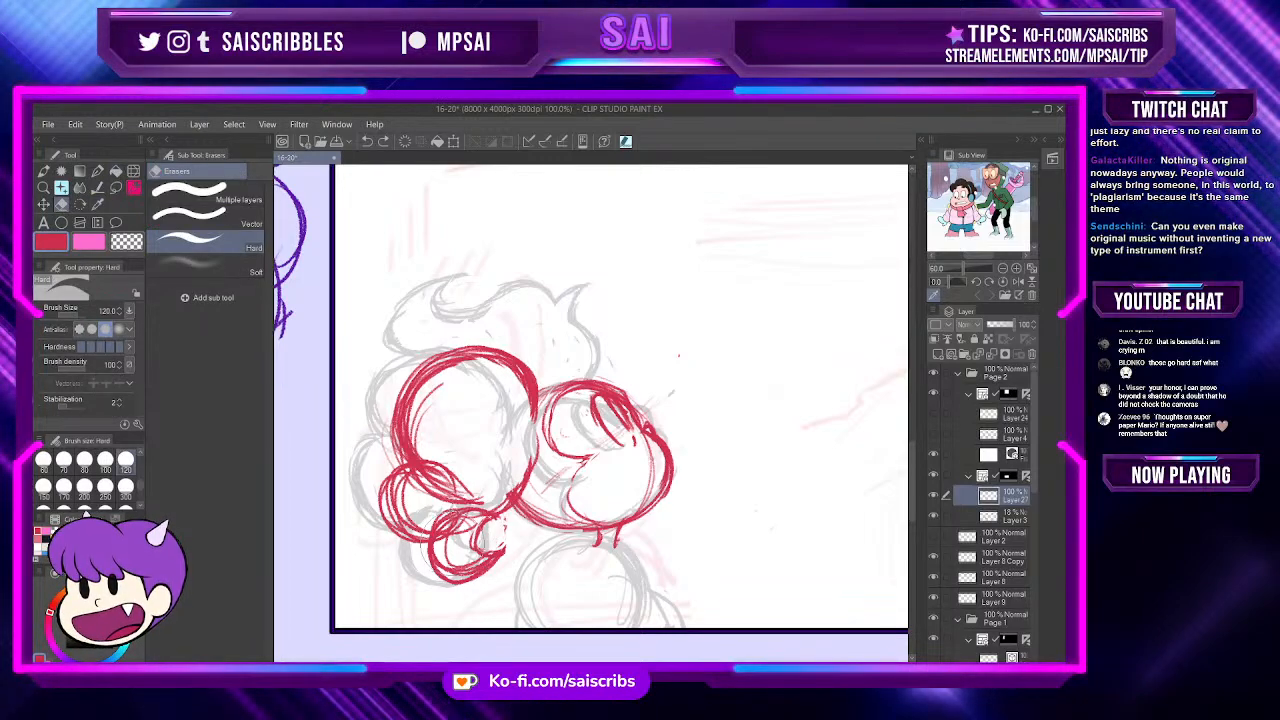
mouse_move(440, 560)
left_mouse_down()
mouse_move(430, 470)
mouse_move(470, 370)
mouse_move(530, 395)
left_mouse_up()
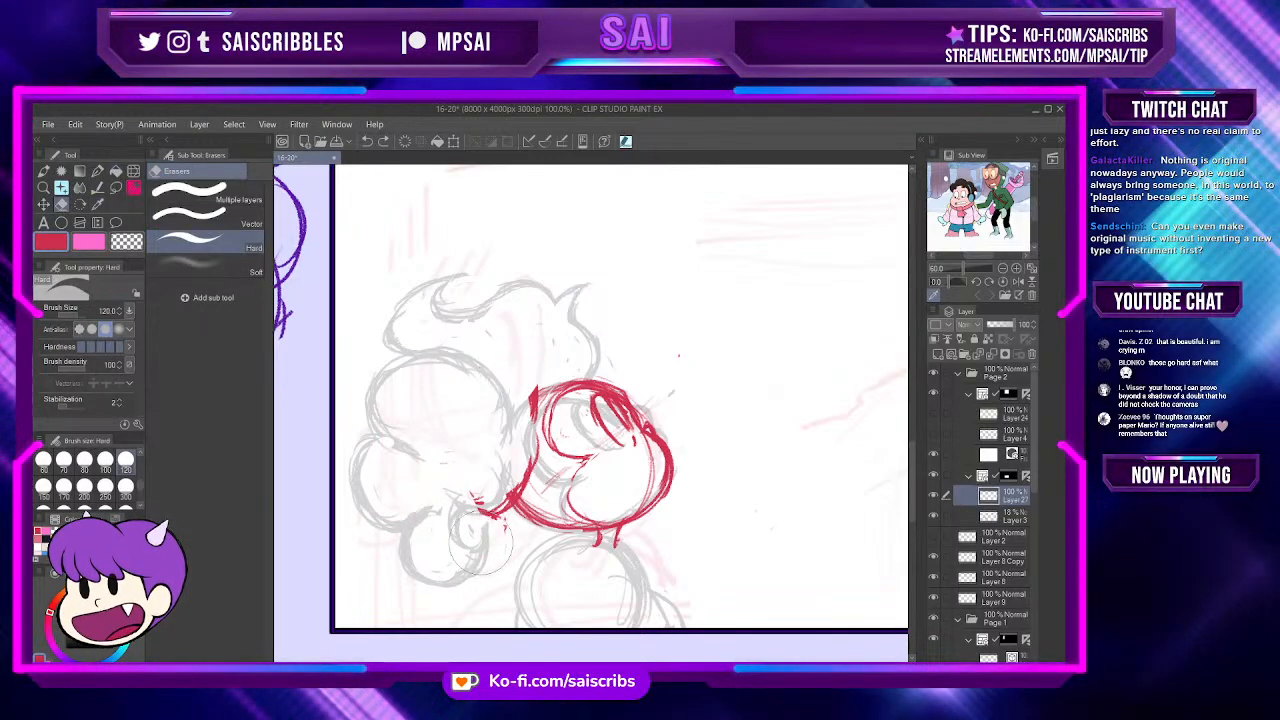
mouse_move(480, 540)
left_mouse_down()
mouse_move(459, 513)
mouse_move(472, 430)
left_mouse_up()
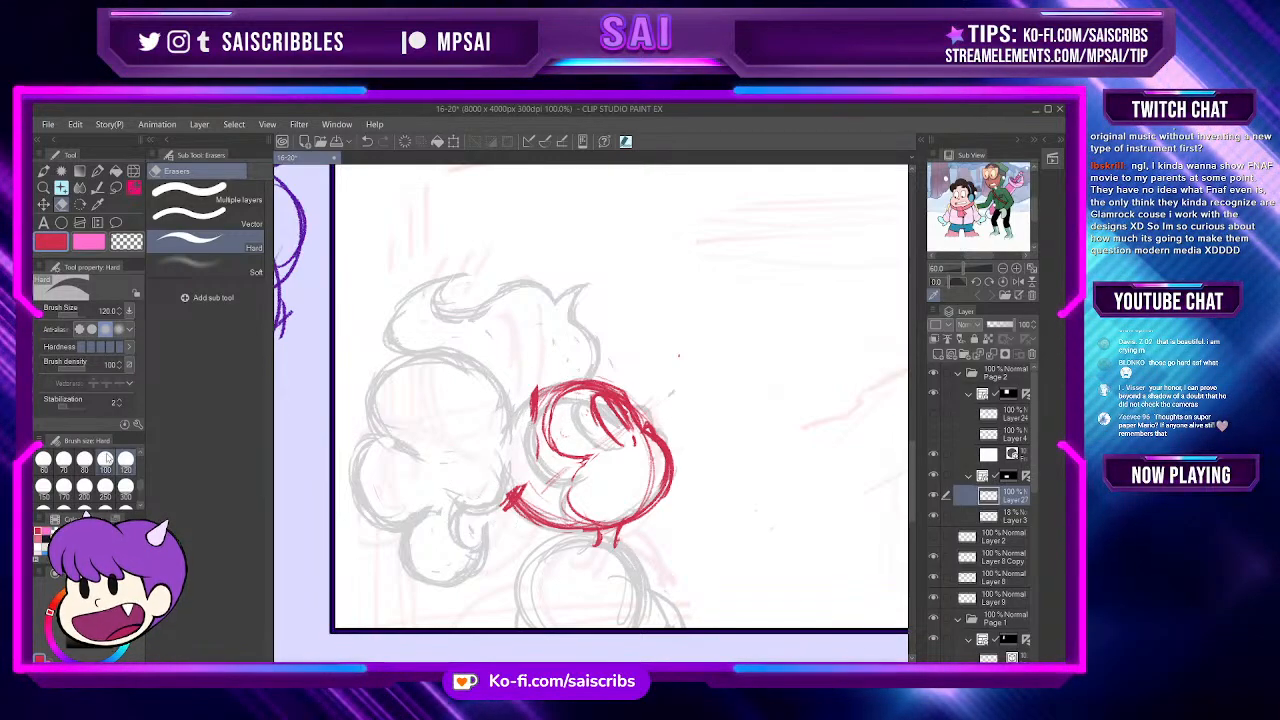
key("bracketleft")
key("bracketleft")
key("bracketleft")
key("bracketleft")
key("bracketleft")
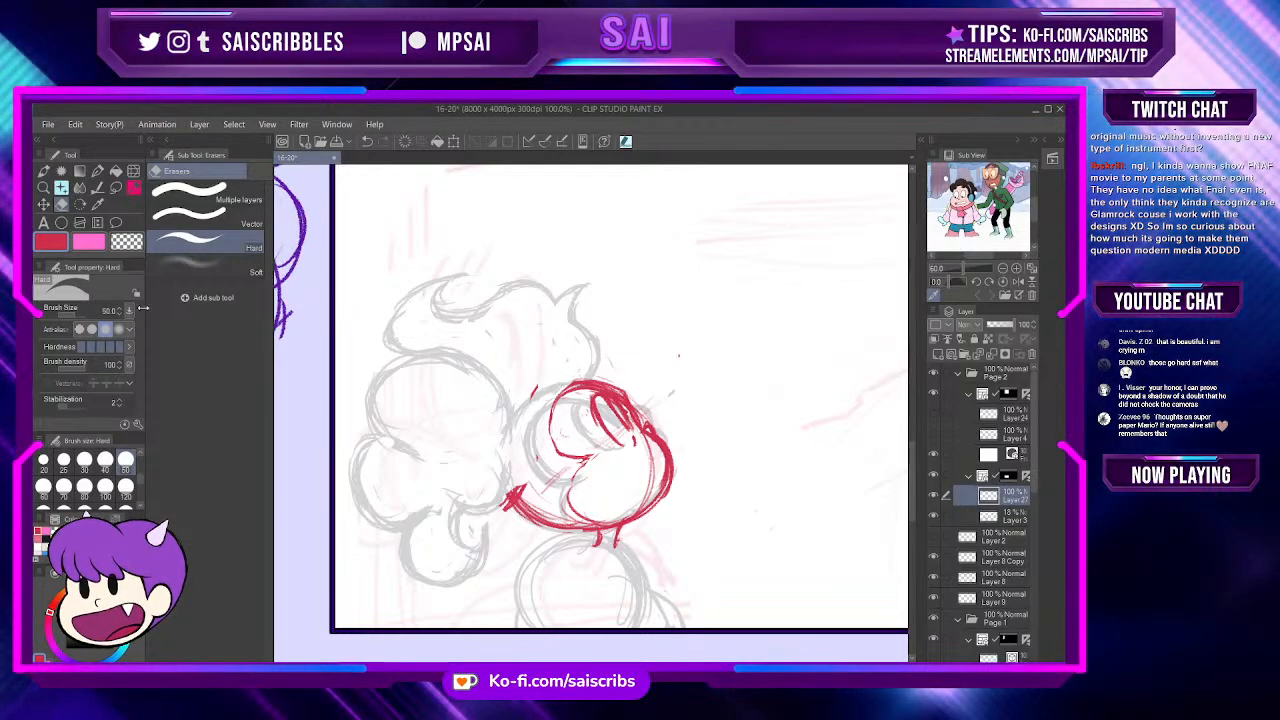
Step: Try sketching a new large round hair curl behind the face in red pencil, and undo its strokes
key("p")
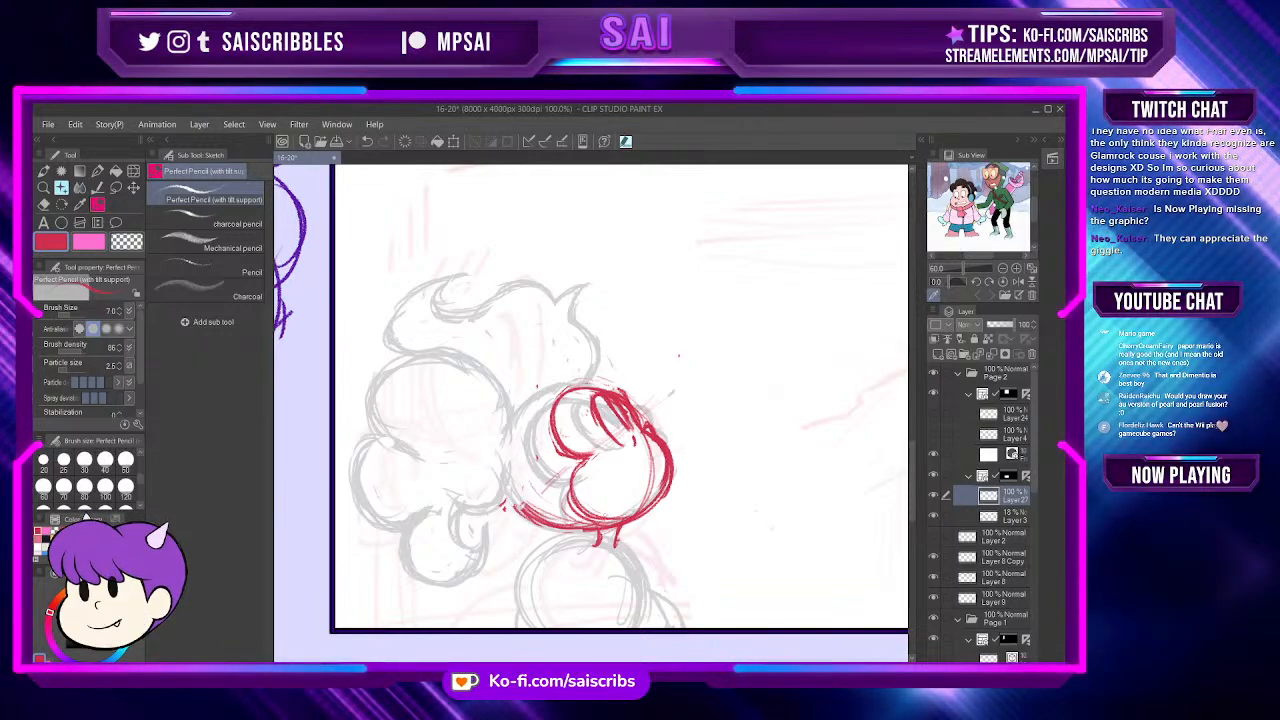
left_click(80, 172)
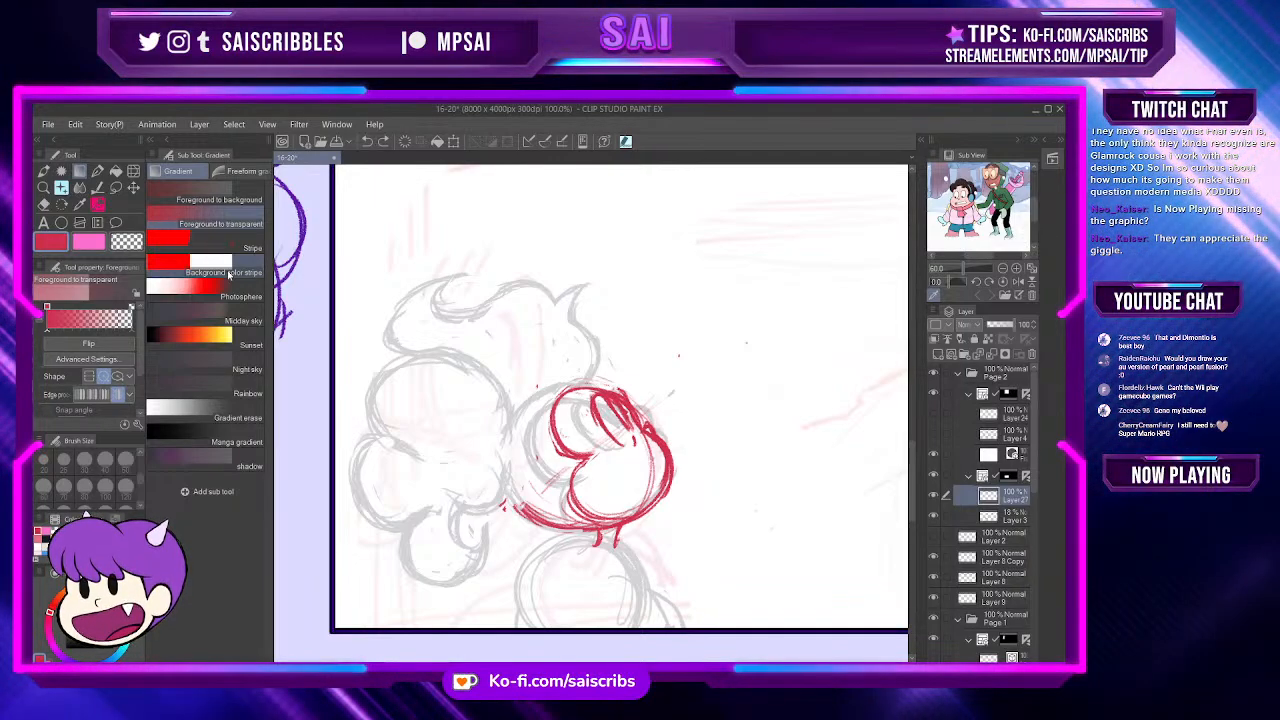
key("p")
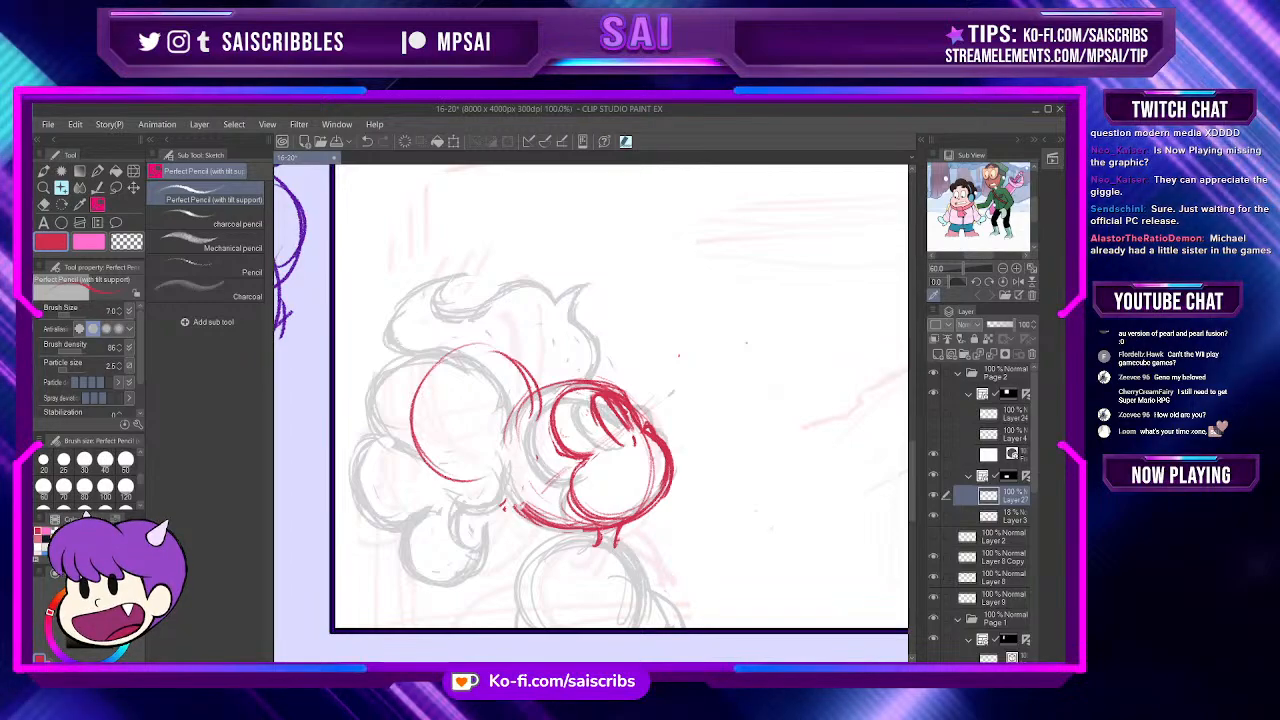
left_click_drag(455, 350, 448, 477)
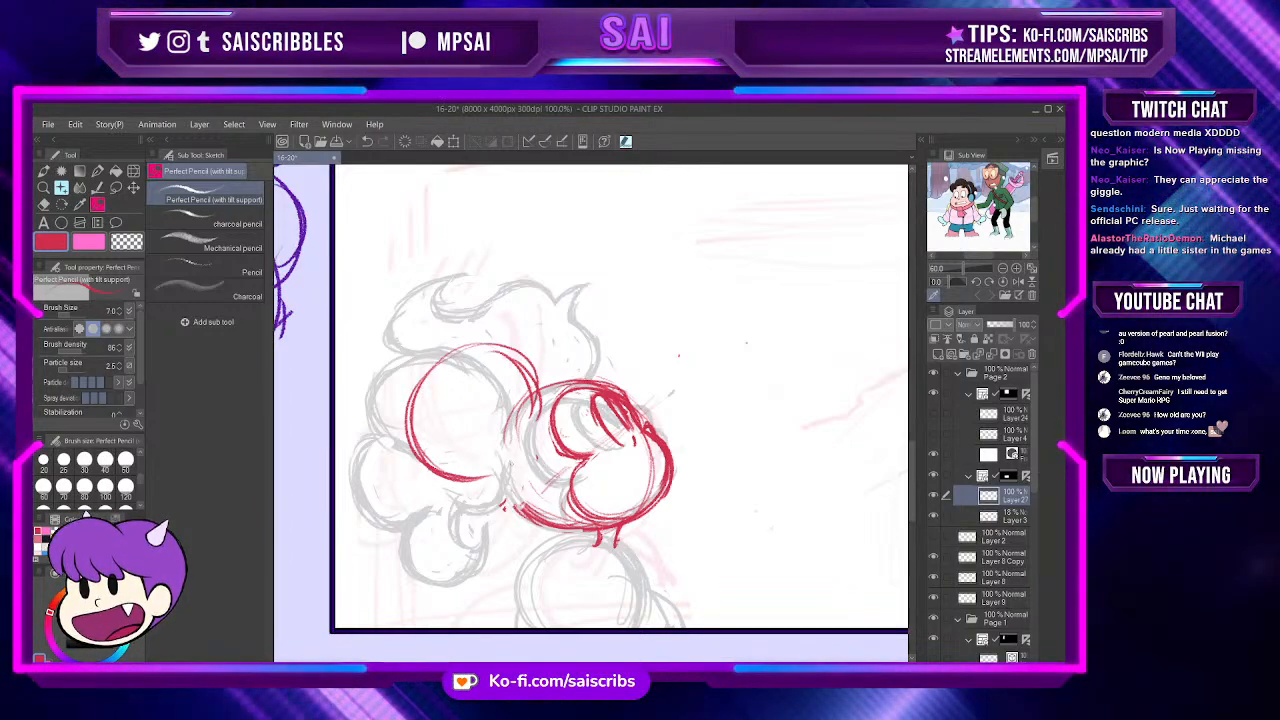
key("ctrl+z")
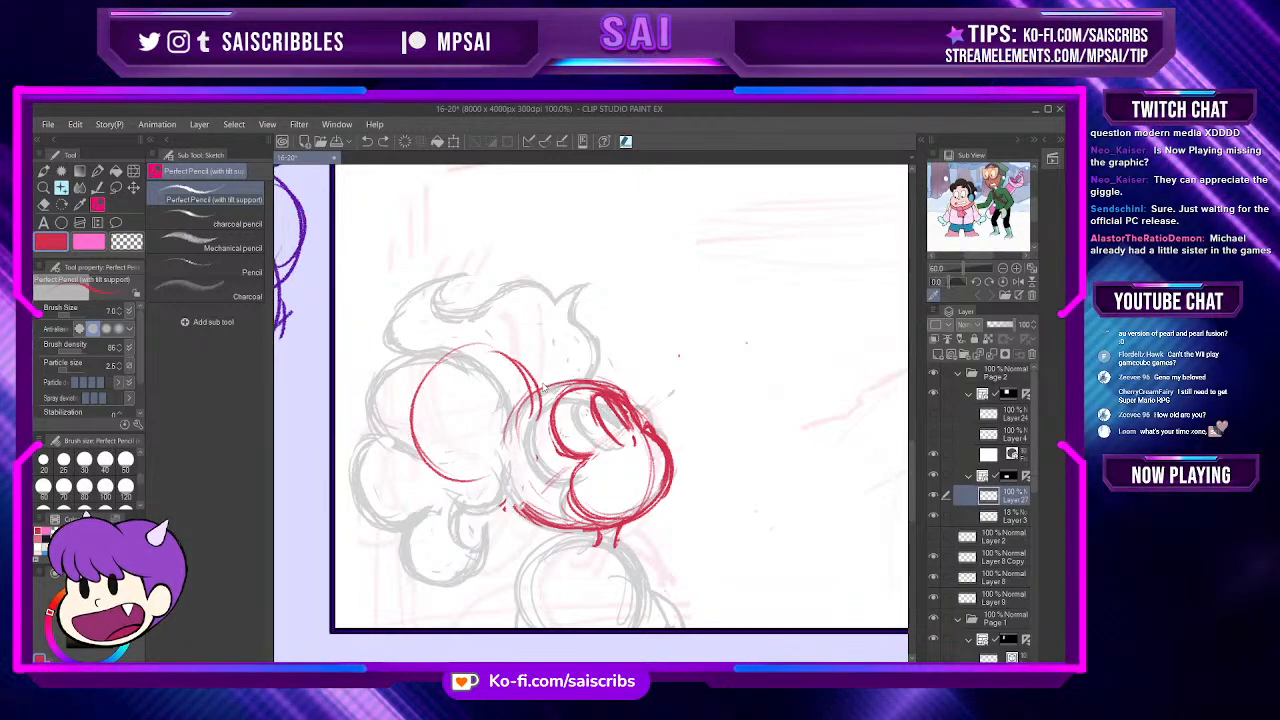
key("ctrl+z")
Step: Redraw the large curl and two smaller curls below it closer to the face in red pencil, and add hair tufts along the back
left_click_drag(458, 370, 540, 405)
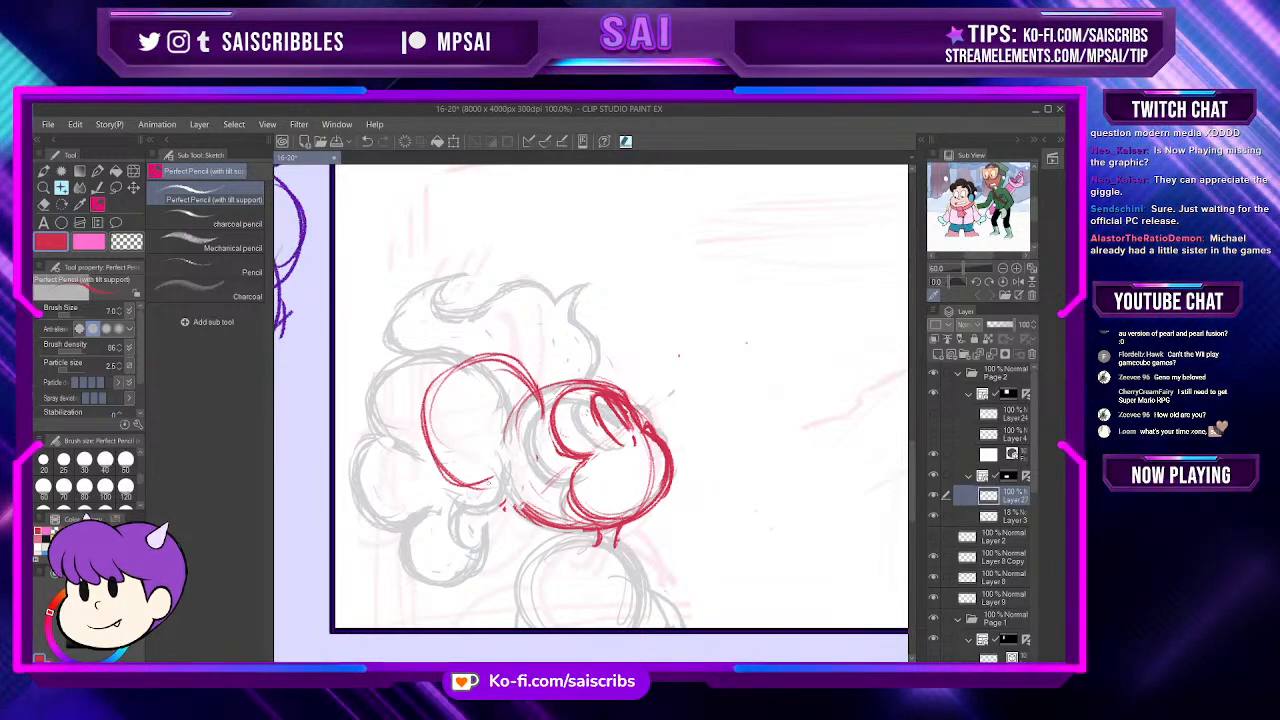
left_click_drag(498, 488, 505, 503)
left_click_drag(474, 555, 532, 512)
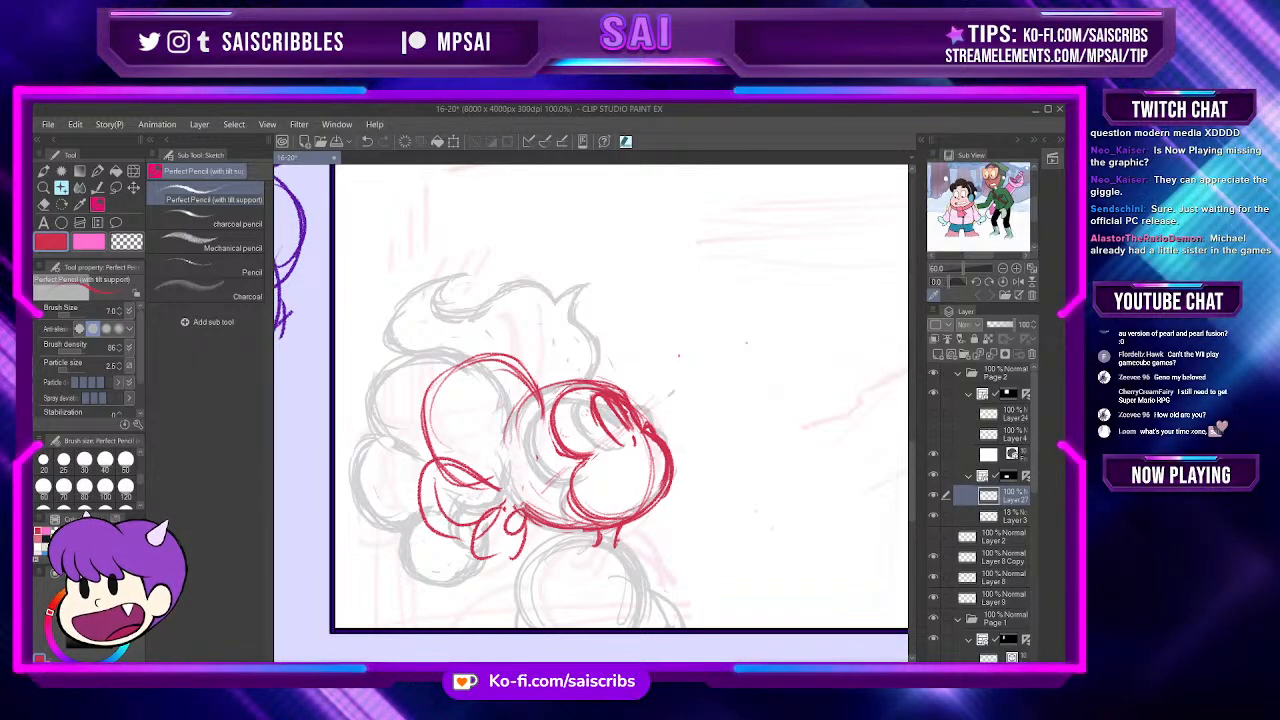
left_click_drag(478, 556, 528, 540)
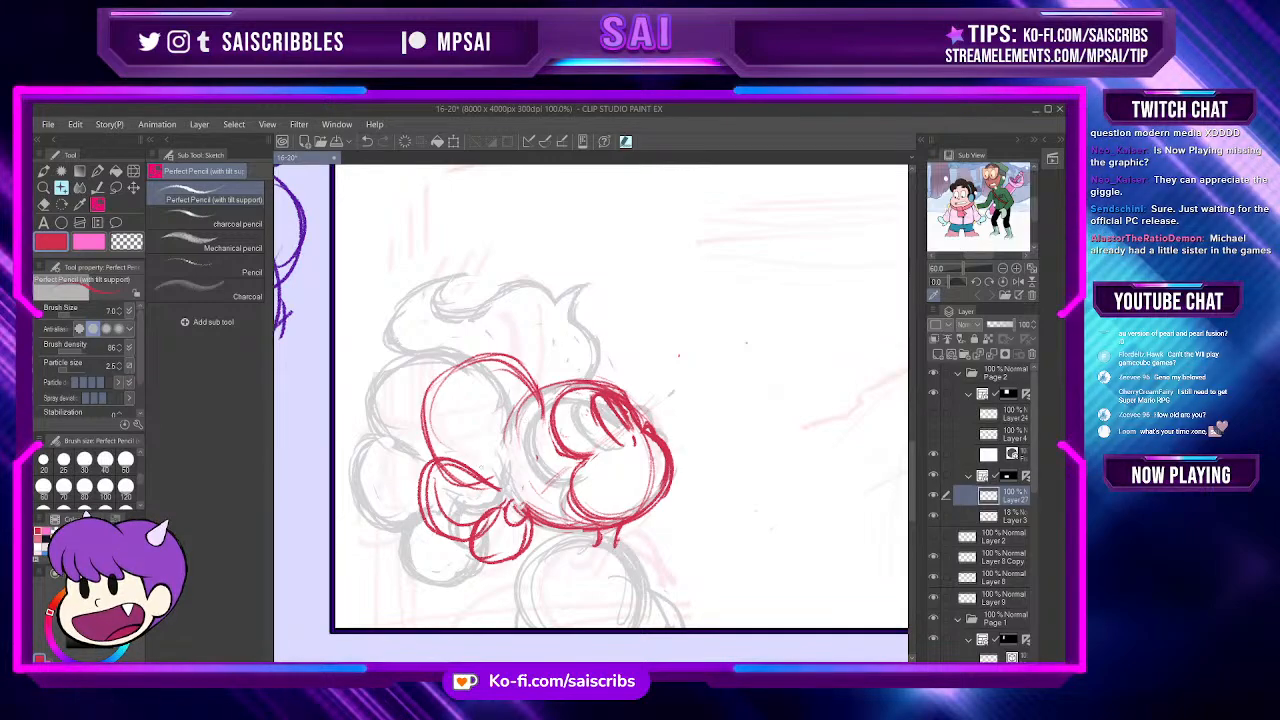
mouse_move(446, 456)
left_mouse_down()
mouse_move(426, 420)
mouse_move(518, 400)
mouse_move(538, 434)
left_mouse_up()
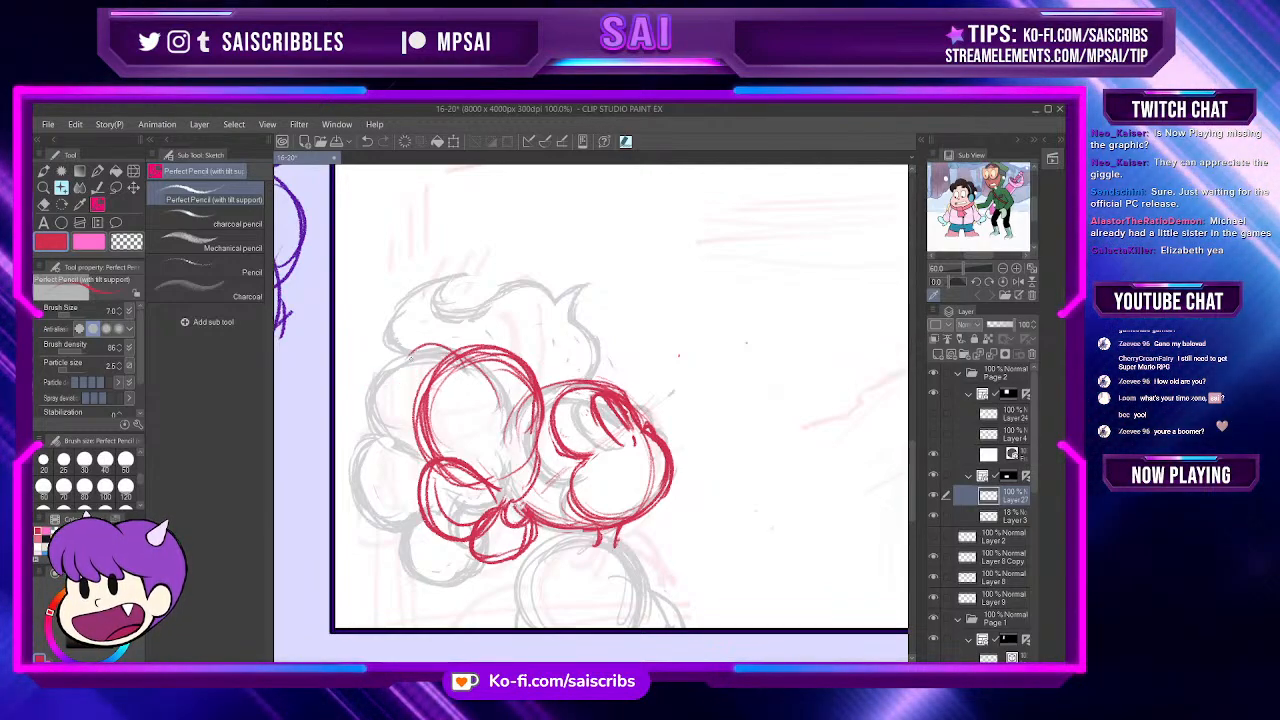
left_click_drag(380, 348, 372, 405)
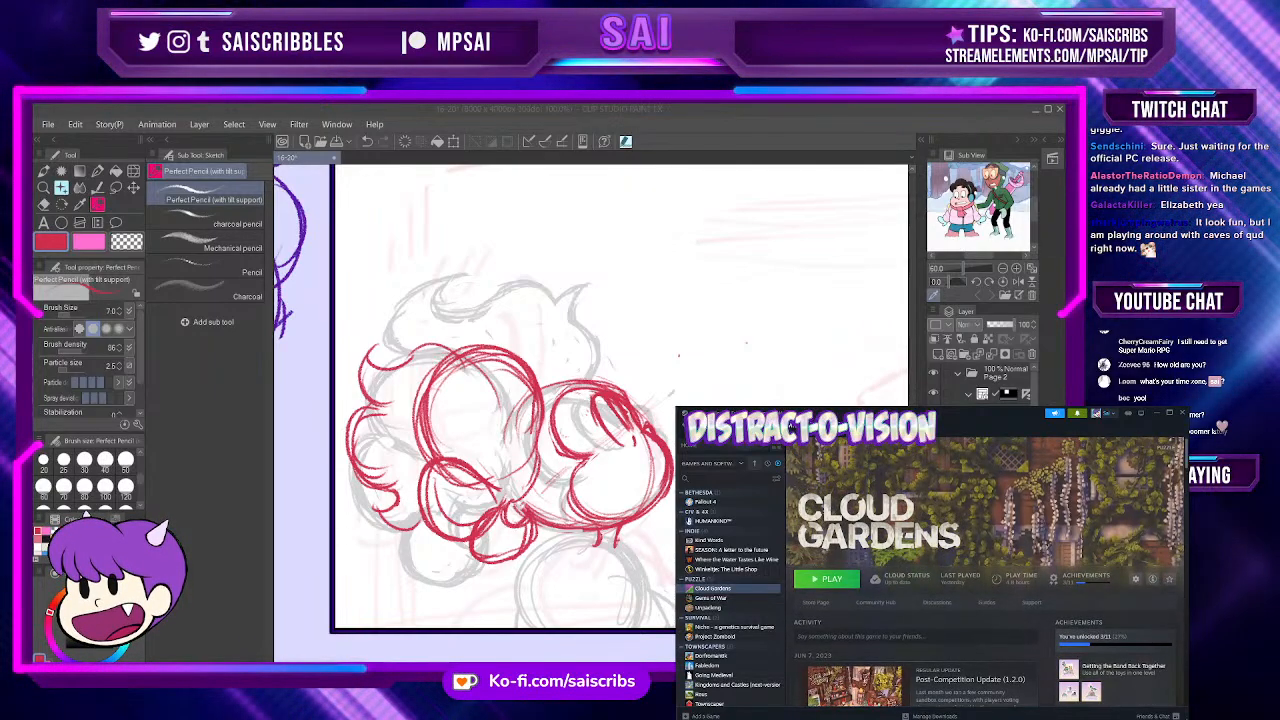
Step: Switch to Steam, open the Cloud Gardens store page, and look through its screenshots and purchase section
left_click(817, 603)
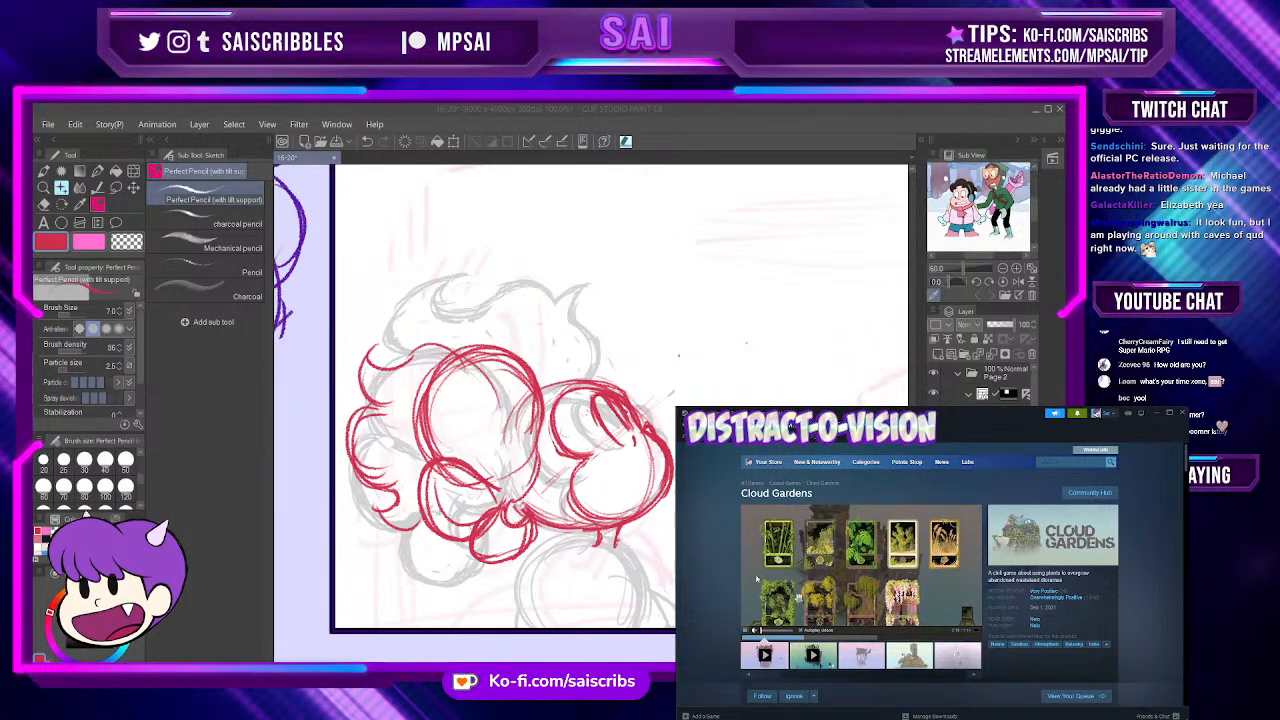
left_click(877, 662)
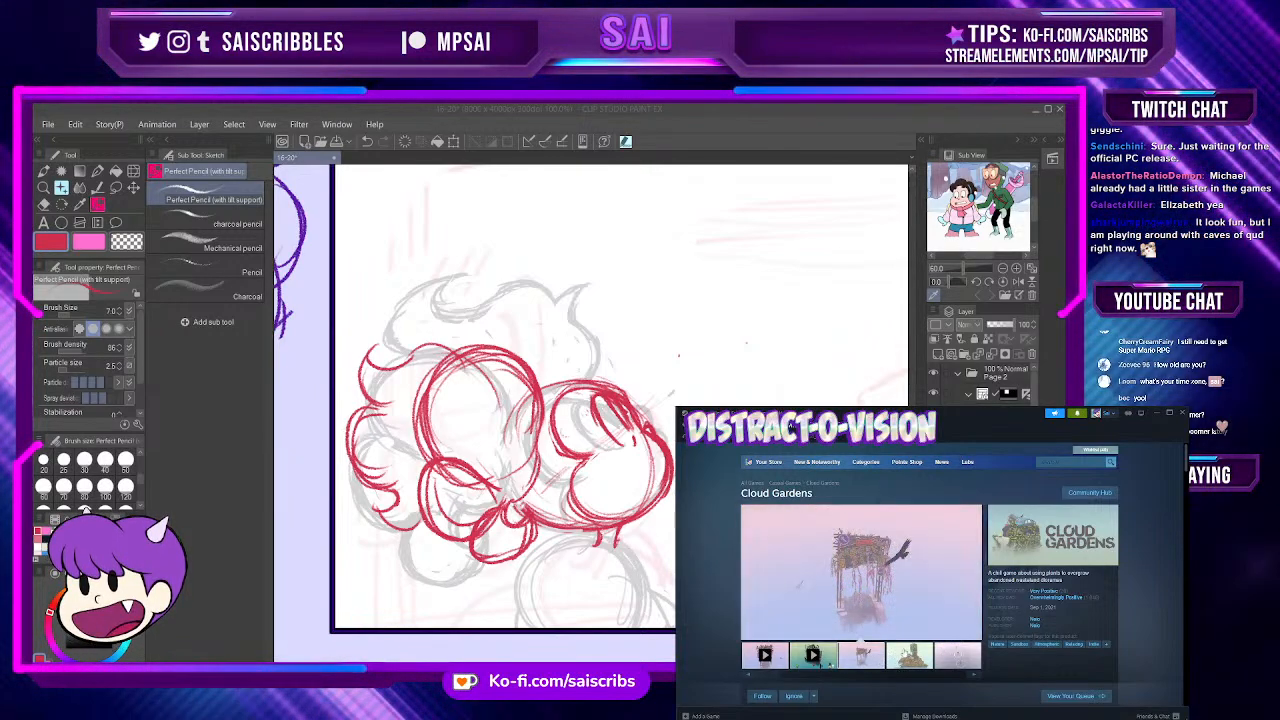
left_click(910, 658)
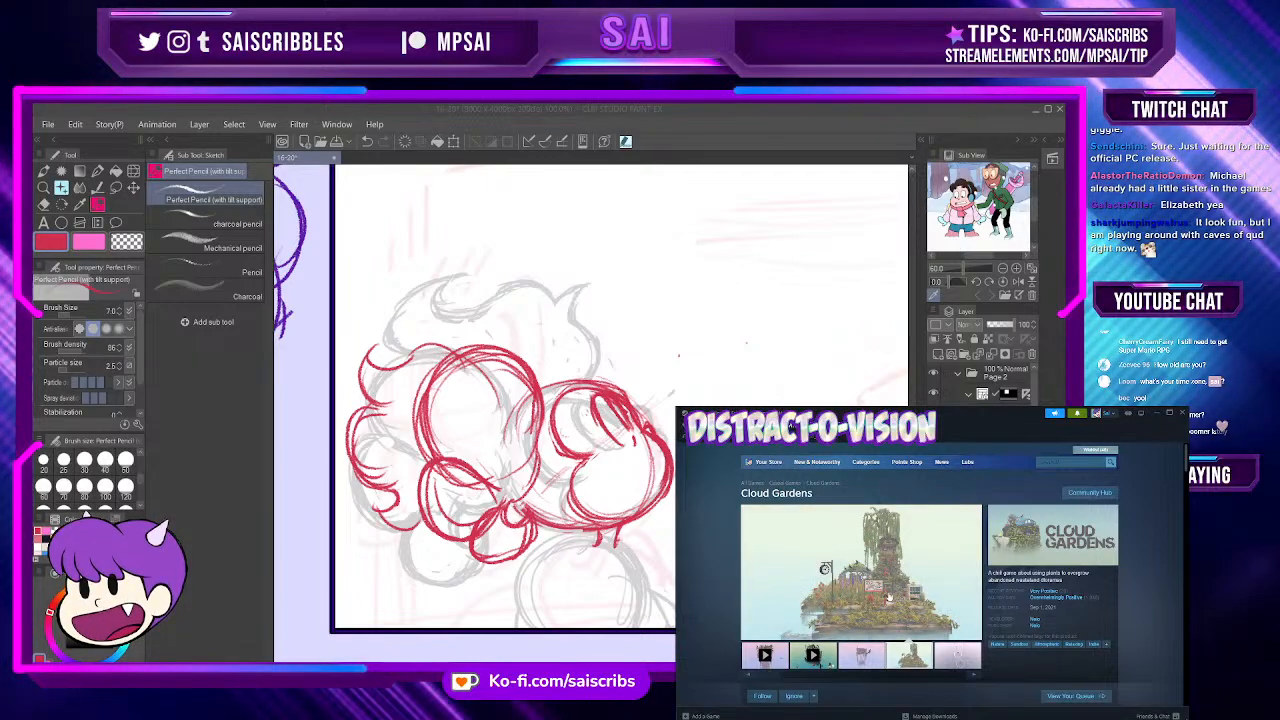
scroll(929, 560, "down", 1)
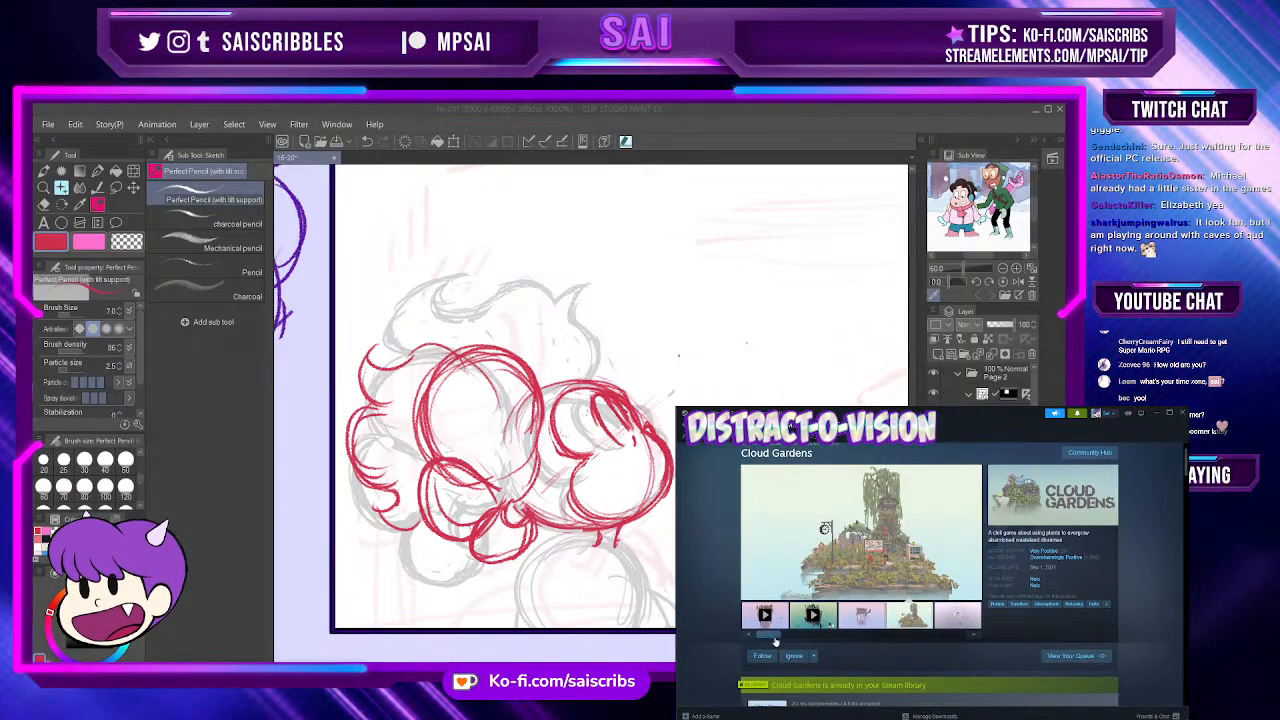
left_click(877, 624)
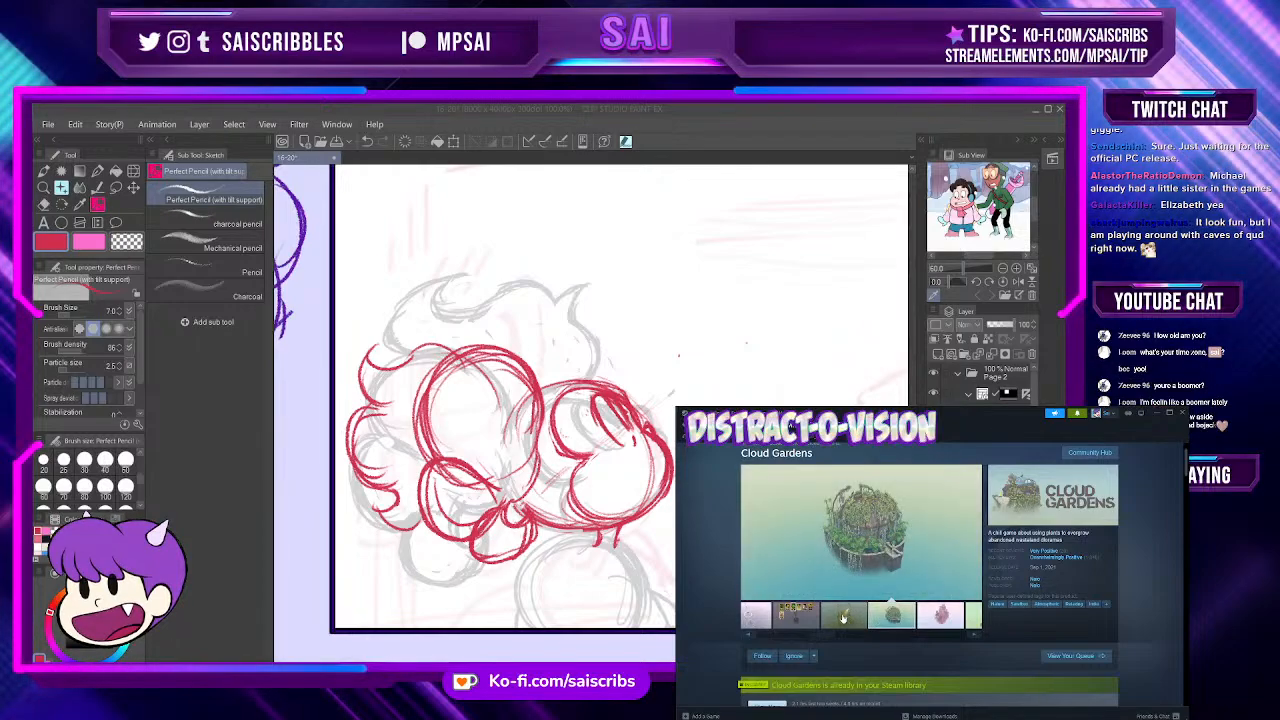
left_click(845, 614)
left_click(941, 616)
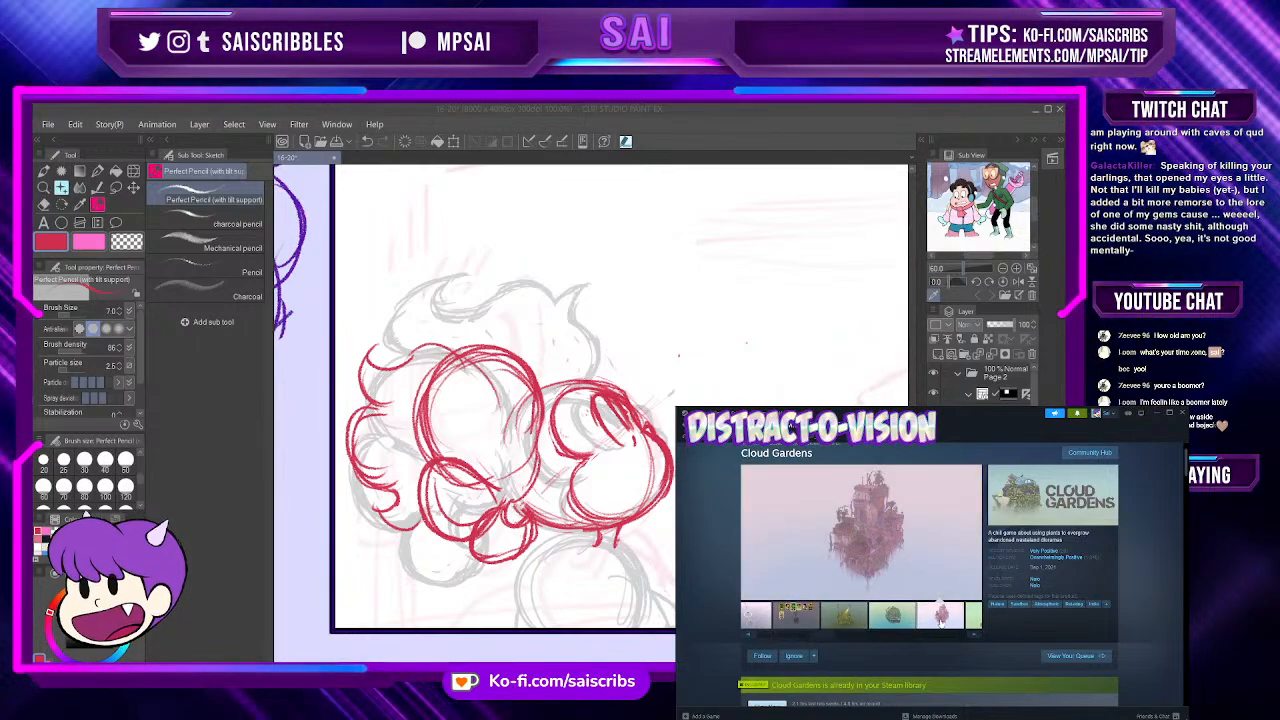
scroll(925, 646, "down", 3)
scroll(925, 646, "down", 3)
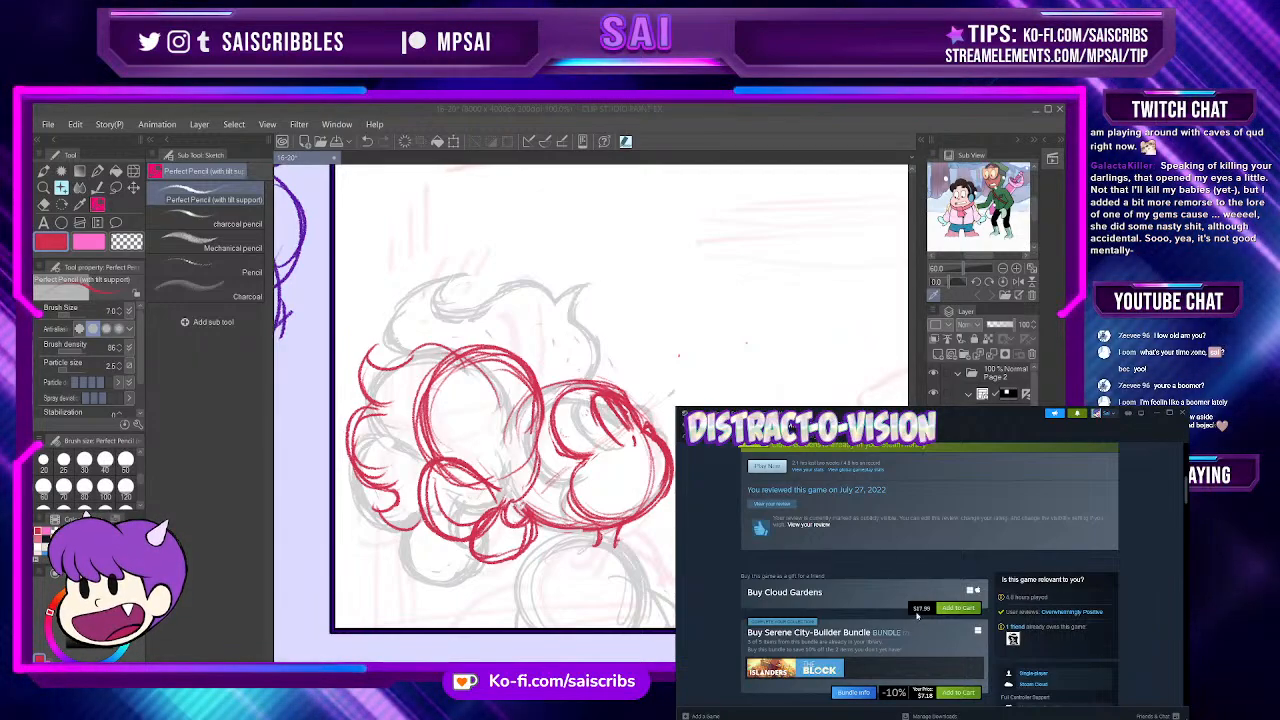
scroll(900, 640, "up", 4)
scroll(896, 643, "up", 3)
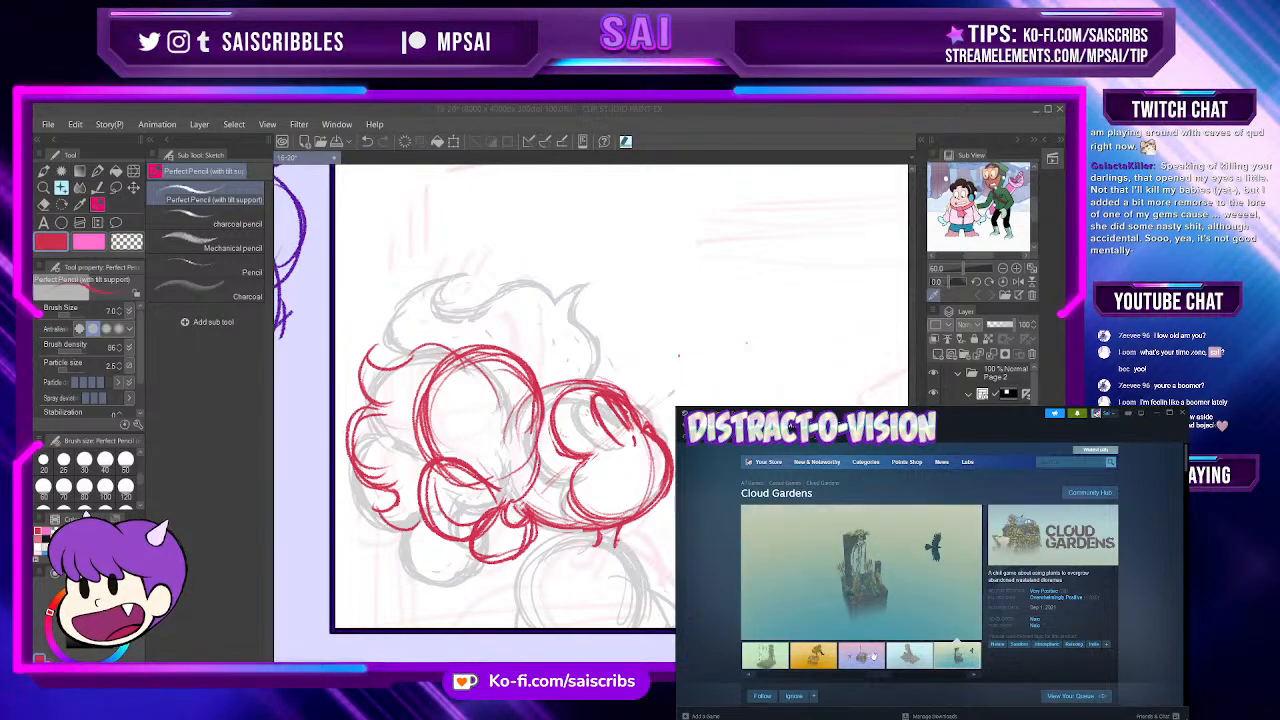
left_click(858, 657)
left_click(815, 655)
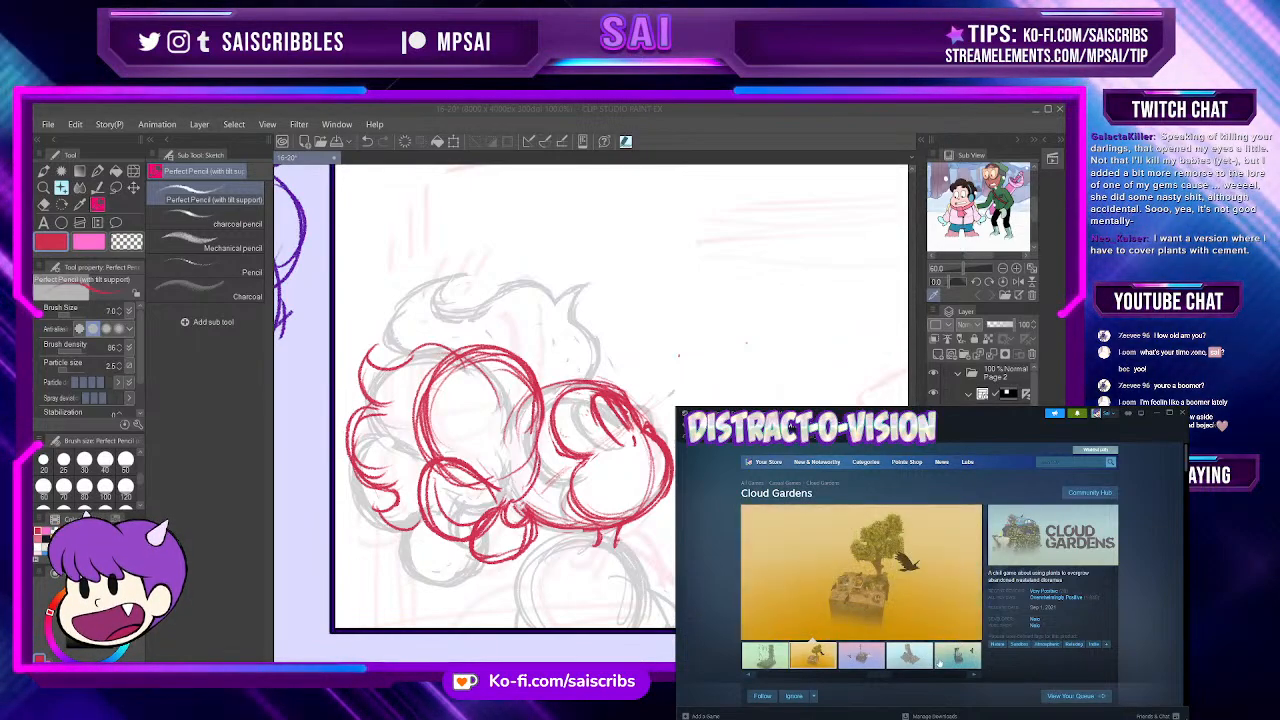
Step: Open Dorfromantik in the Steam library and look through its store page
scroll(950, 655, "down", 1)
scroll(957, 657, "up", 1)
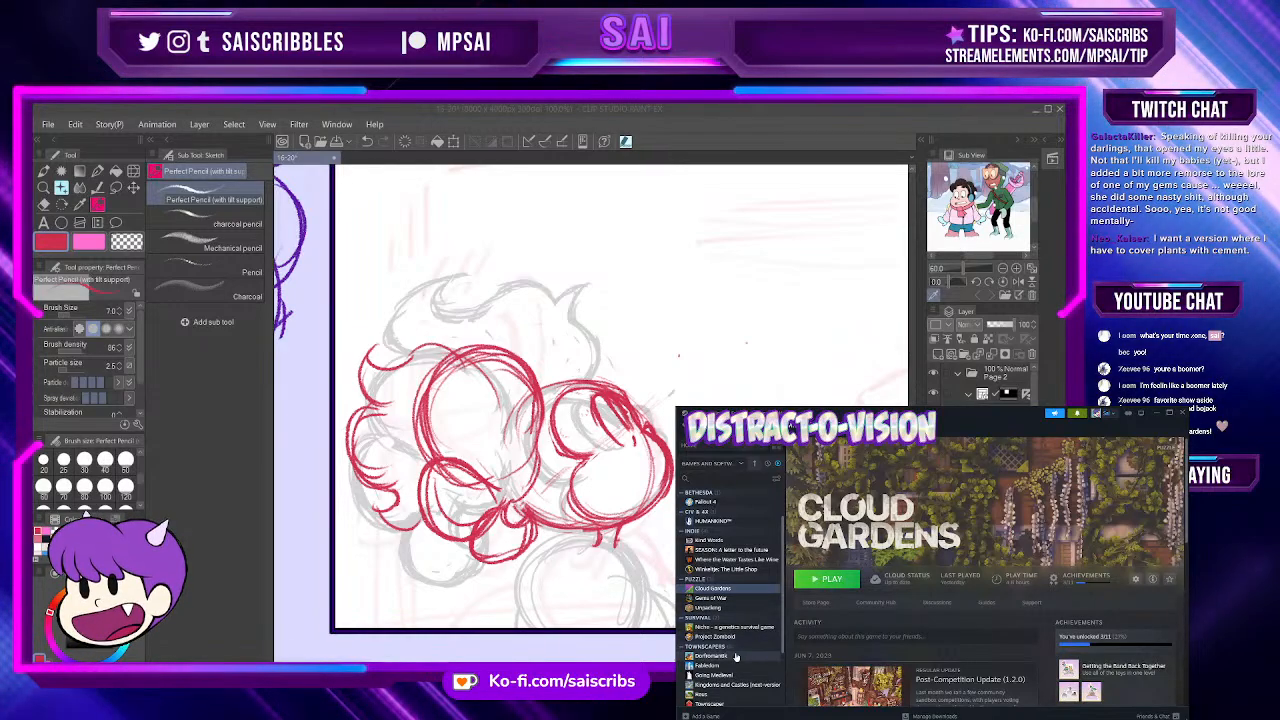
left_click(745, 657)
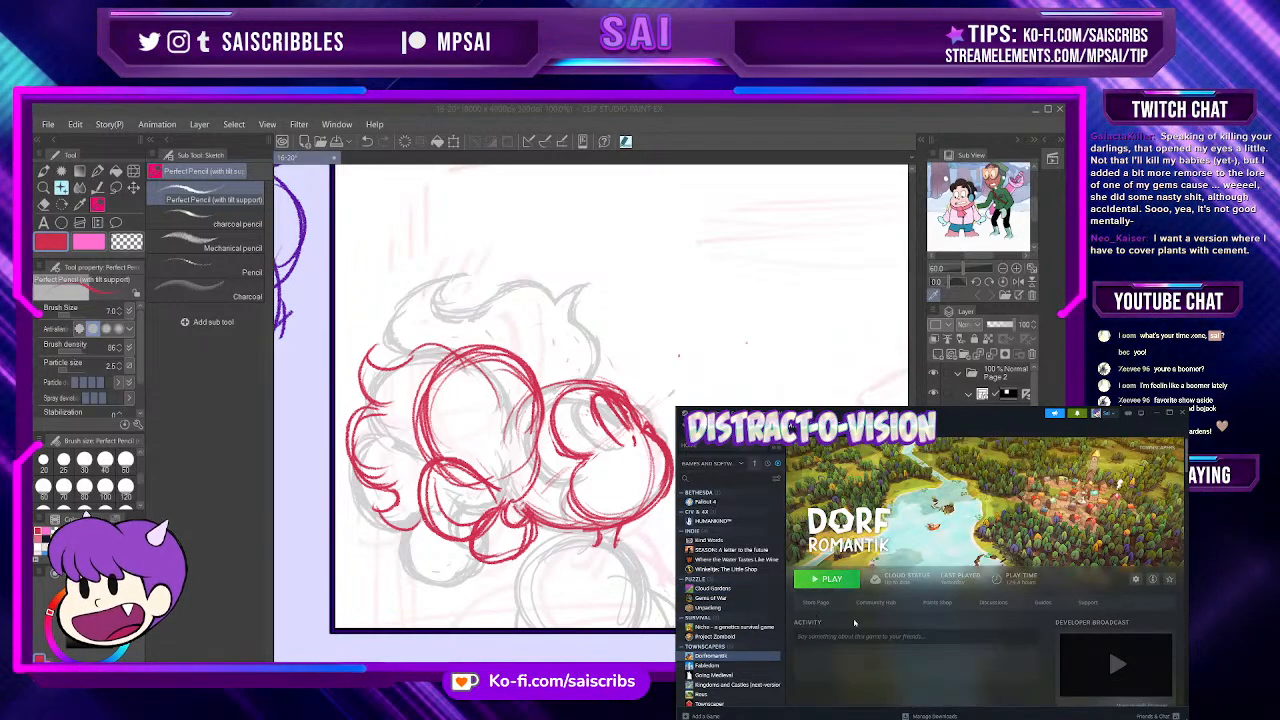
left_click(815, 603)
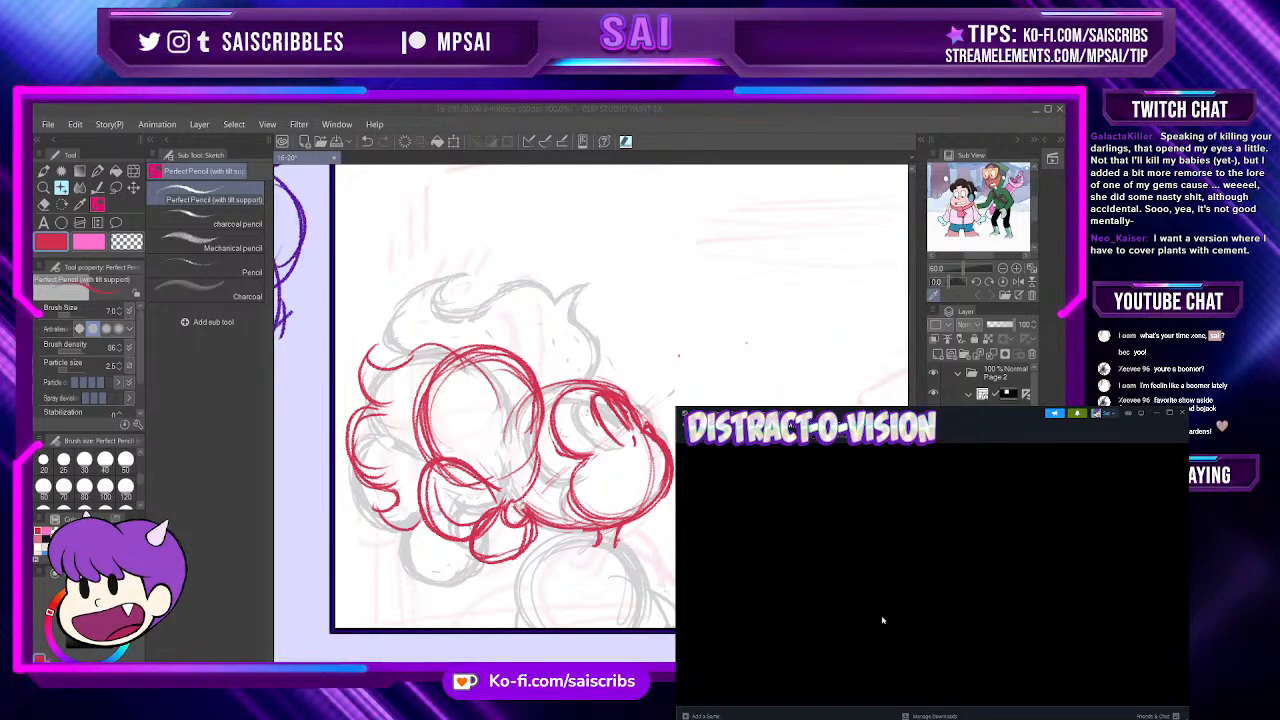
scroll(925, 617, "down", 2)
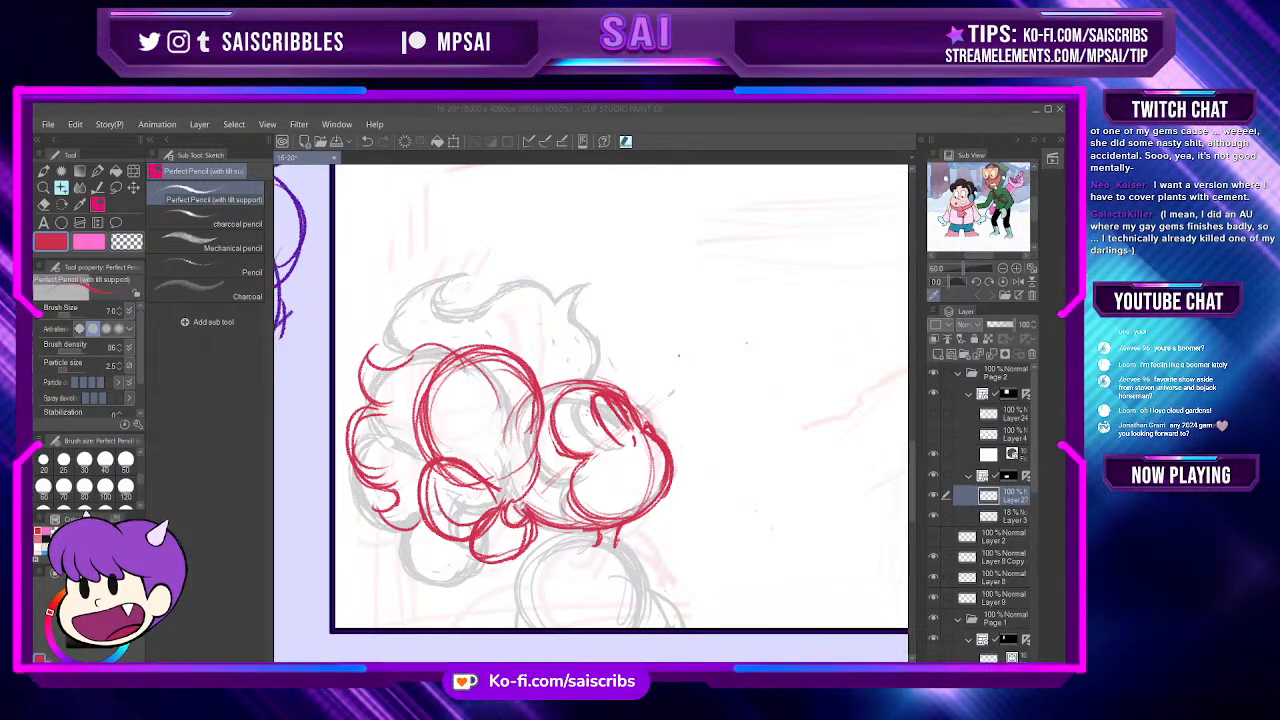
Step: Lasso the foreground figure's hair curls behind the face, rotate them slightly counterclockwise and shift them down, apply the transformation, and deselect
scroll(573, 349, "down", 2)
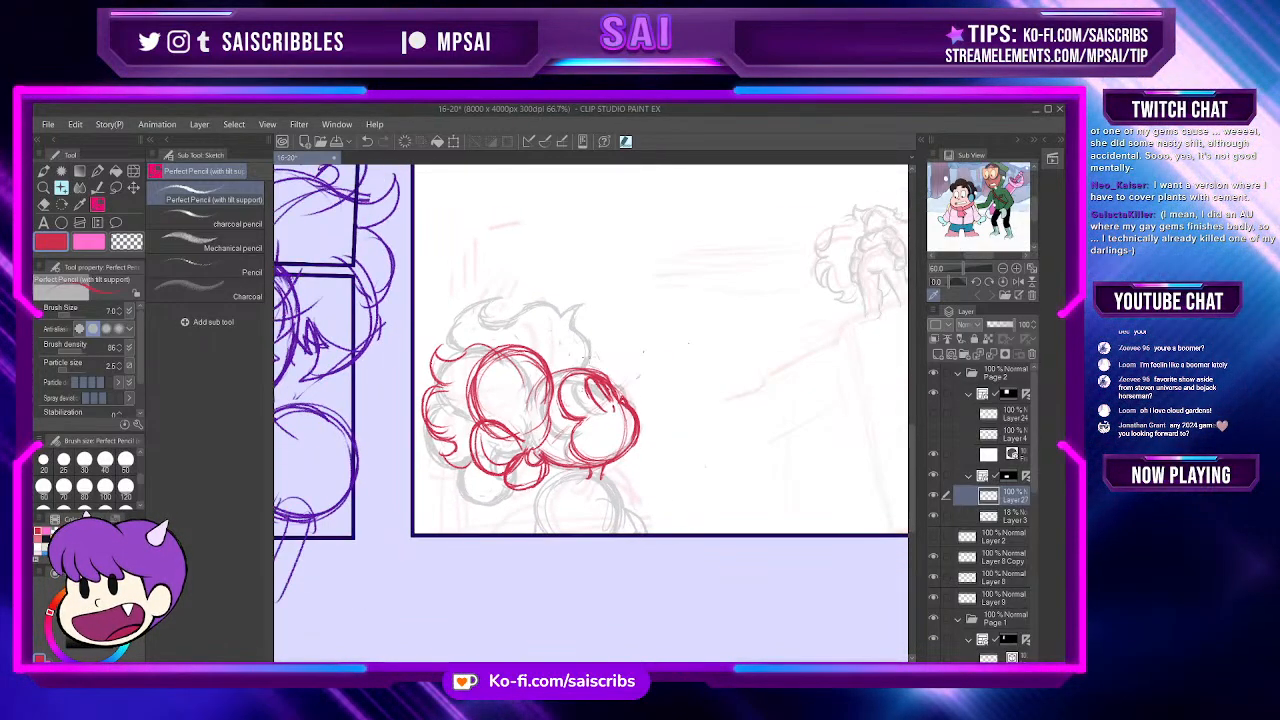
scroll(659, 402, "up", 1)
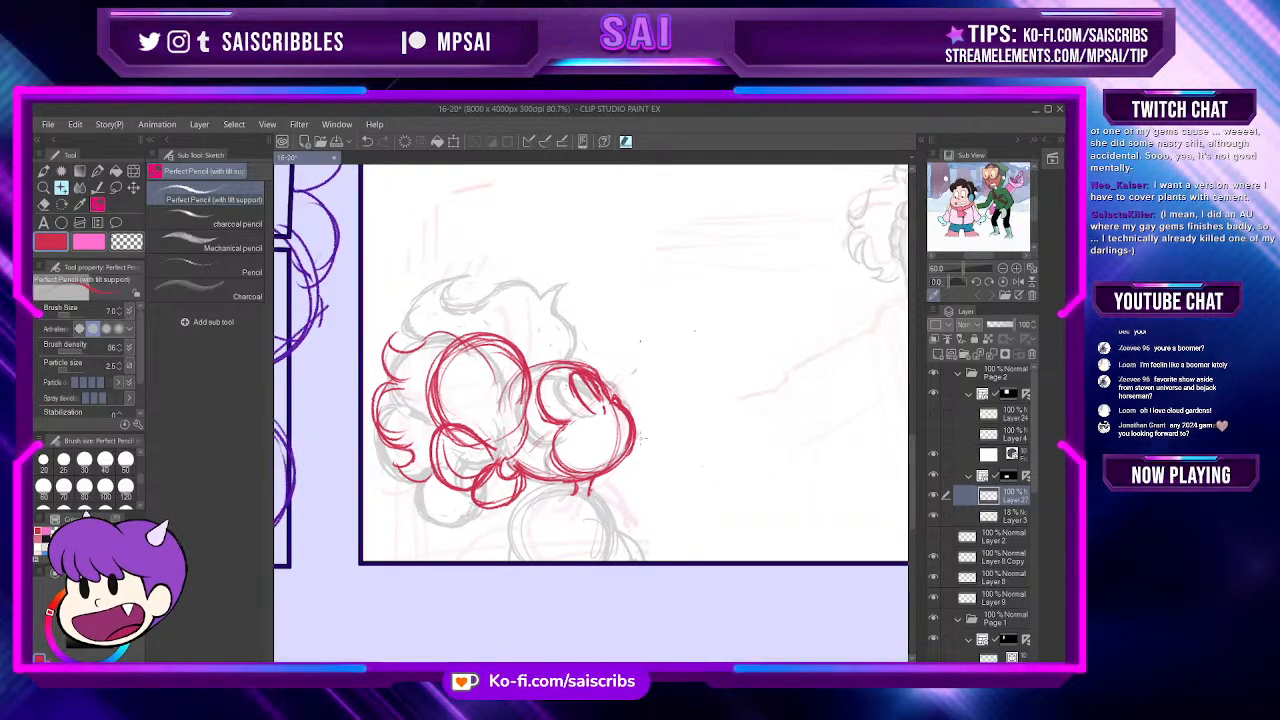
scroll(640, 438, "up", 1)
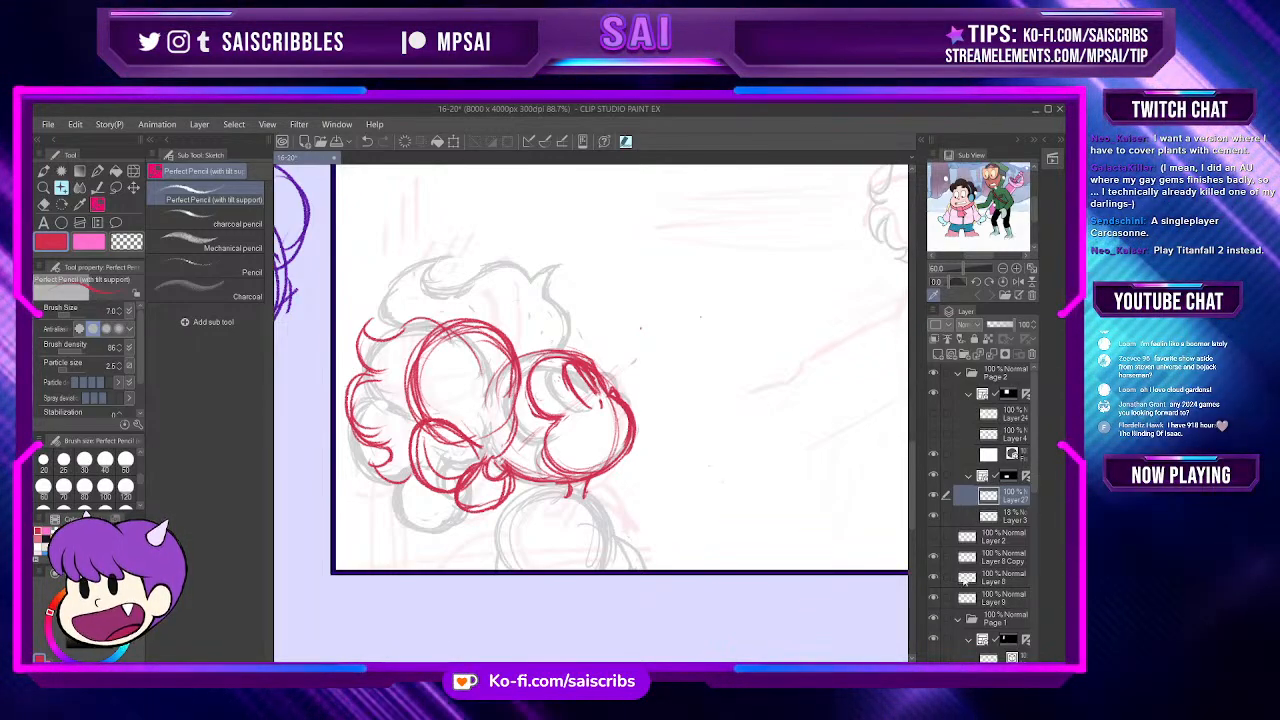
scroll(546, 421, "down", 1)
scroll(608, 433, "up", 1)
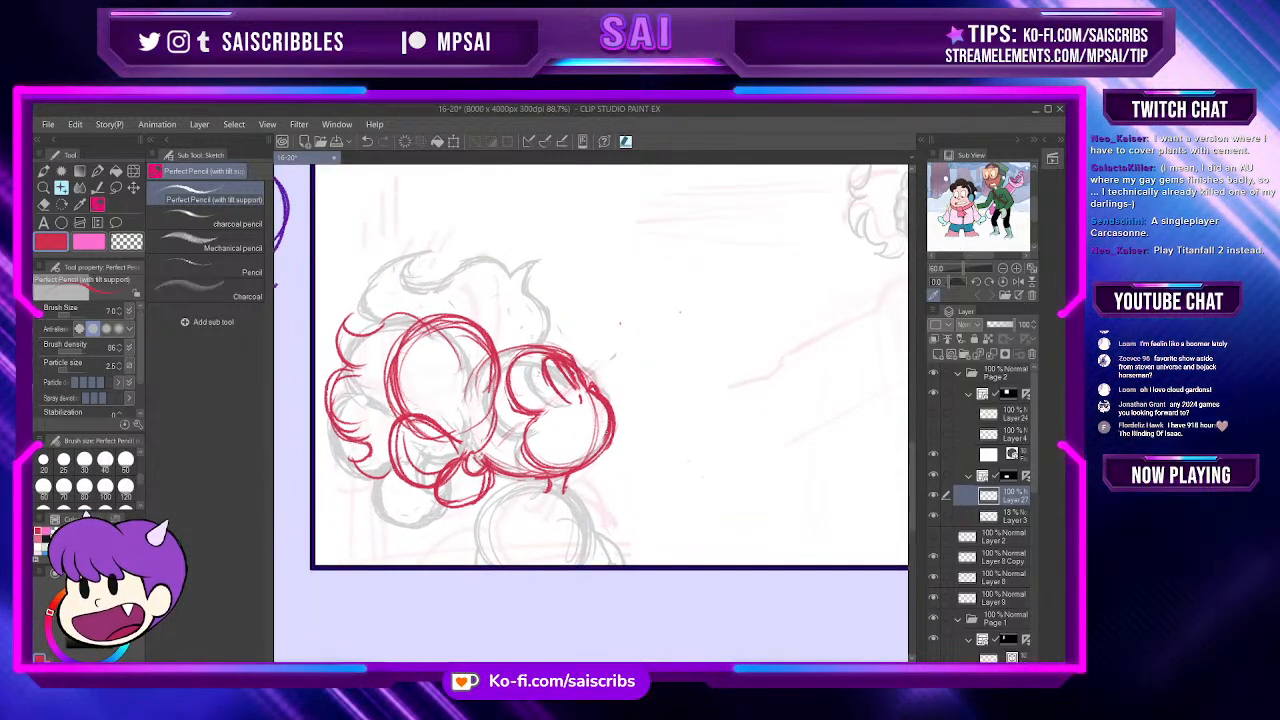
scroll(613, 427, "down", 1)
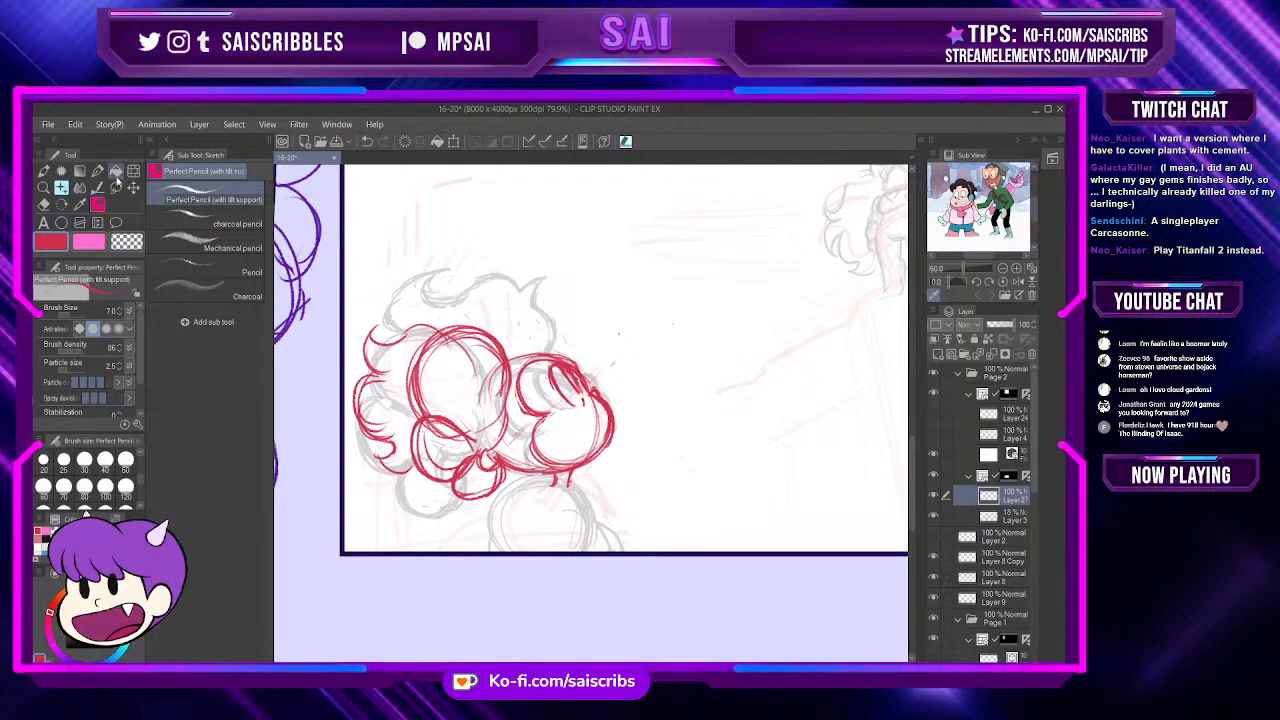
left_click(116, 187)
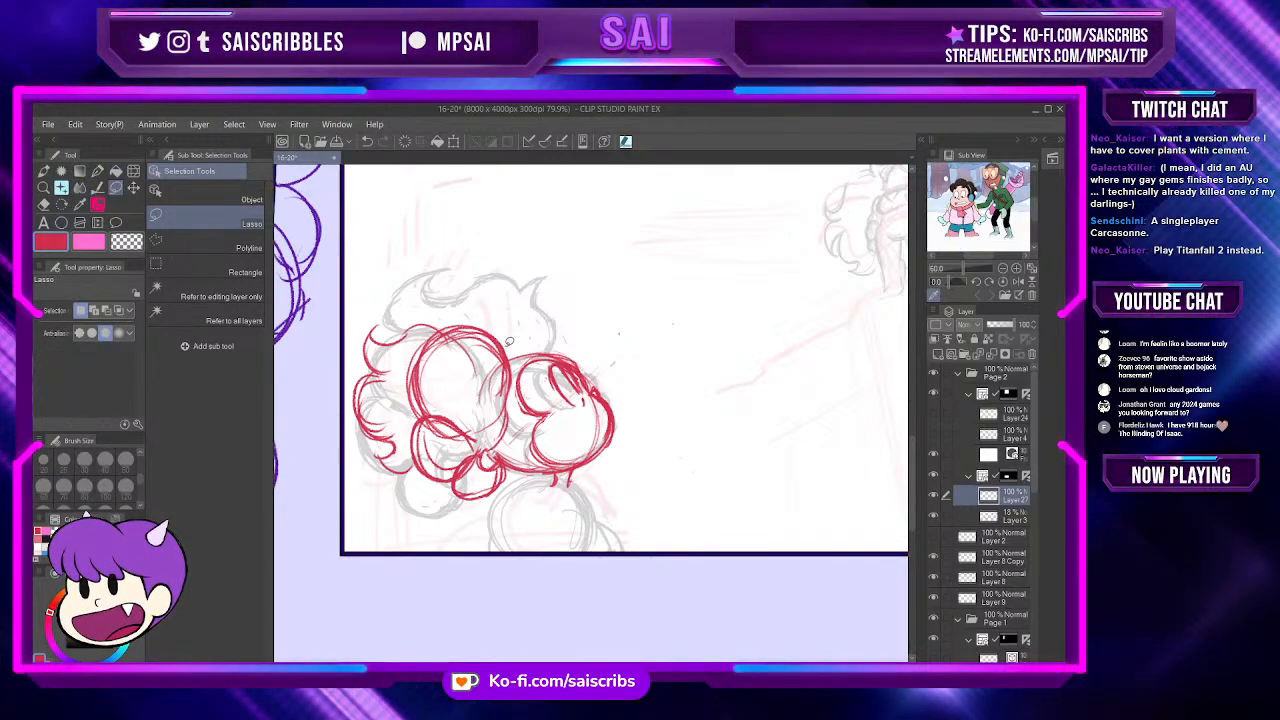
mouse_move(505, 435)
left_mouse_down()
mouse_move(507, 479)
mouse_move(419, 506)
mouse_move(317, 370)
mouse_move(433, 275)
mouse_move(492, 304)
left_mouse_up()
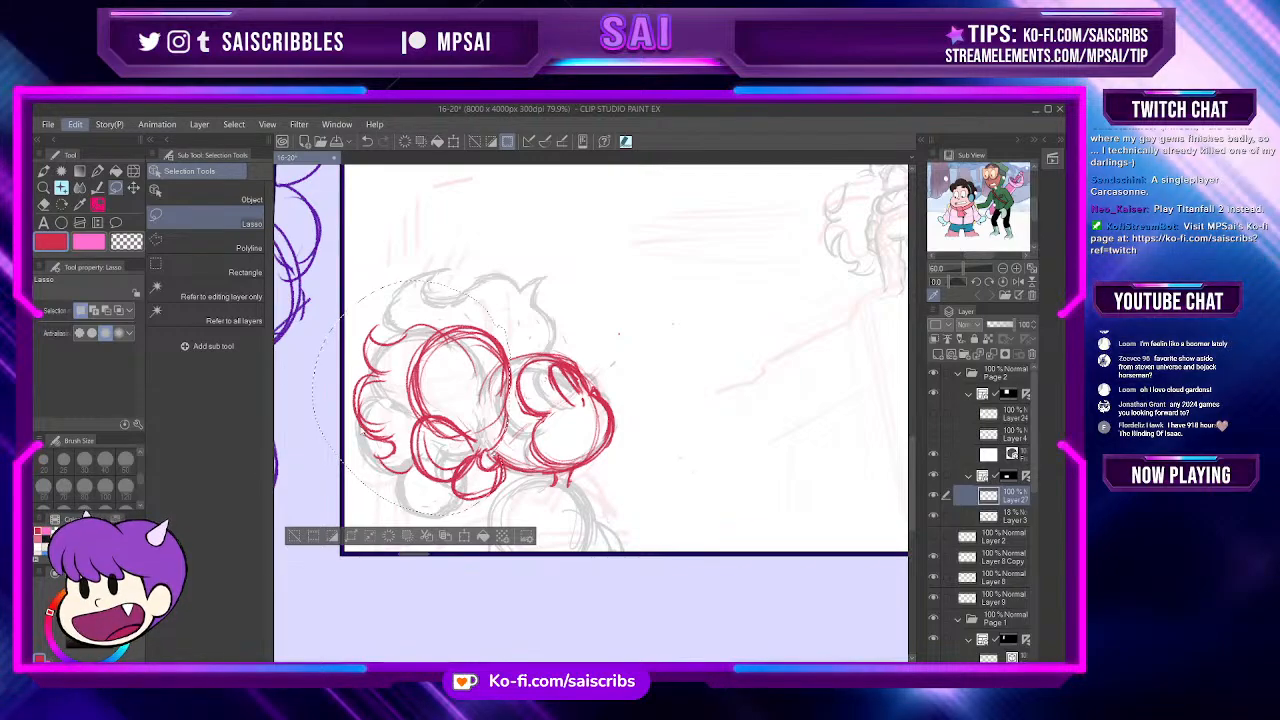
key("ctrl+t")
left_click_drag(492, 421, 499, 440)
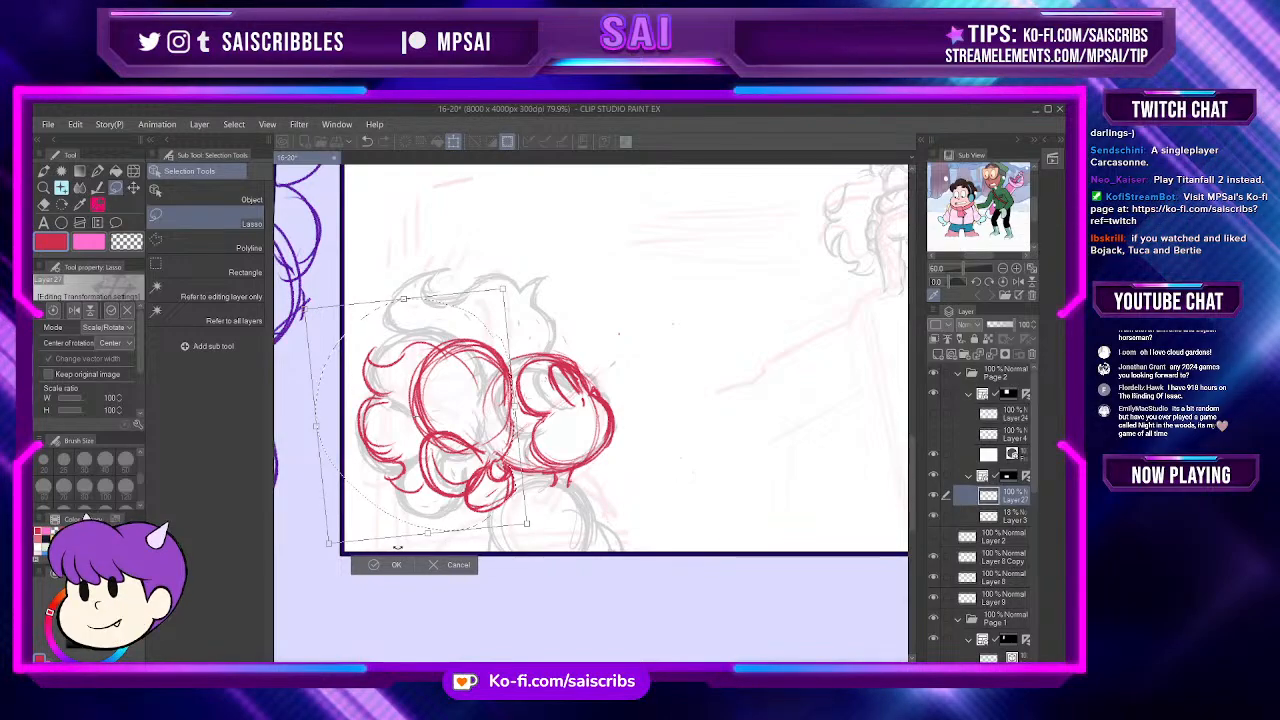
left_click(390, 566)
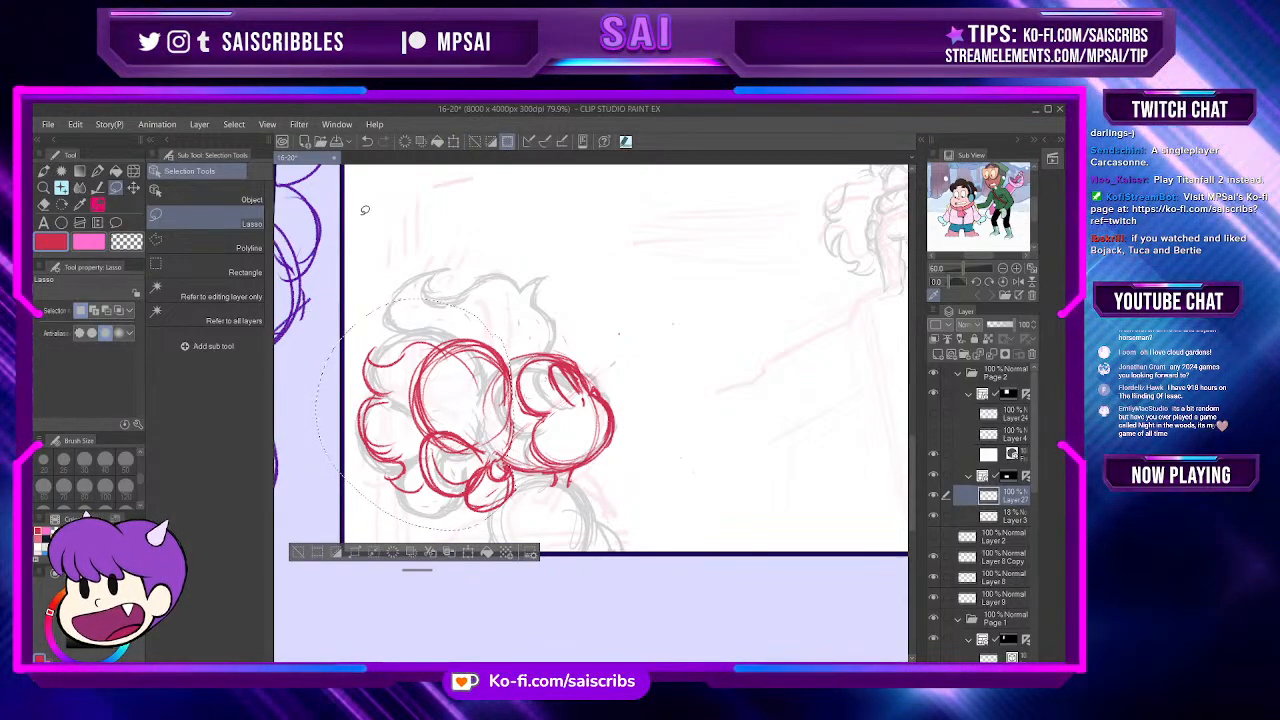
left_click(250, 158)
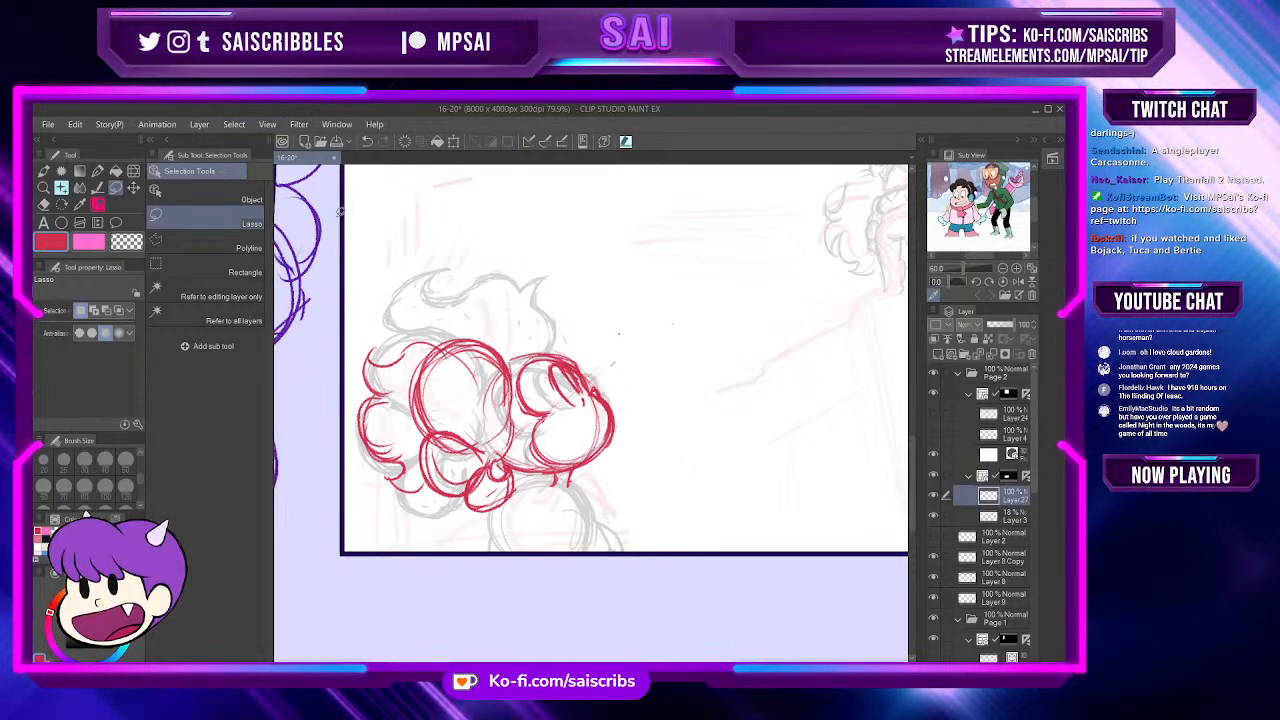
Step: Sketch the foreground figure's neck, round shoulder and upper back below the head with the red Perfect Pencil, undoing a stray stroke
scroll(599, 368, "up", 2)
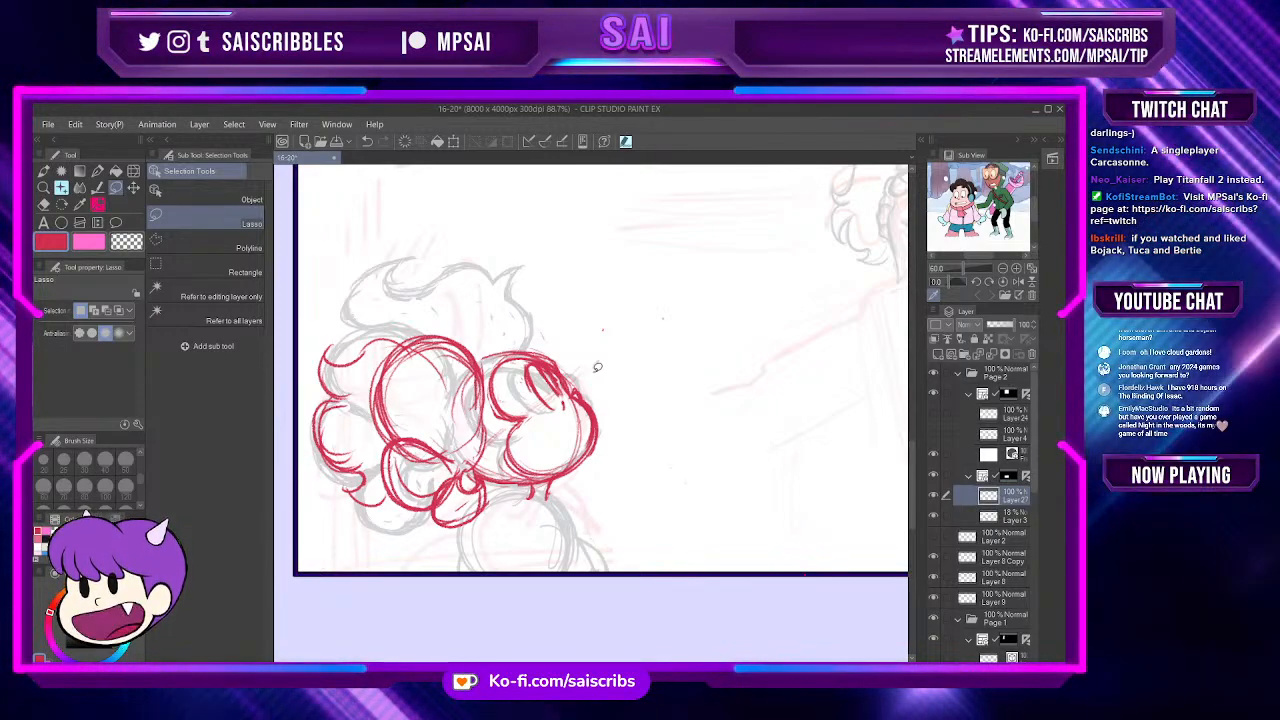
left_click(93, 188)
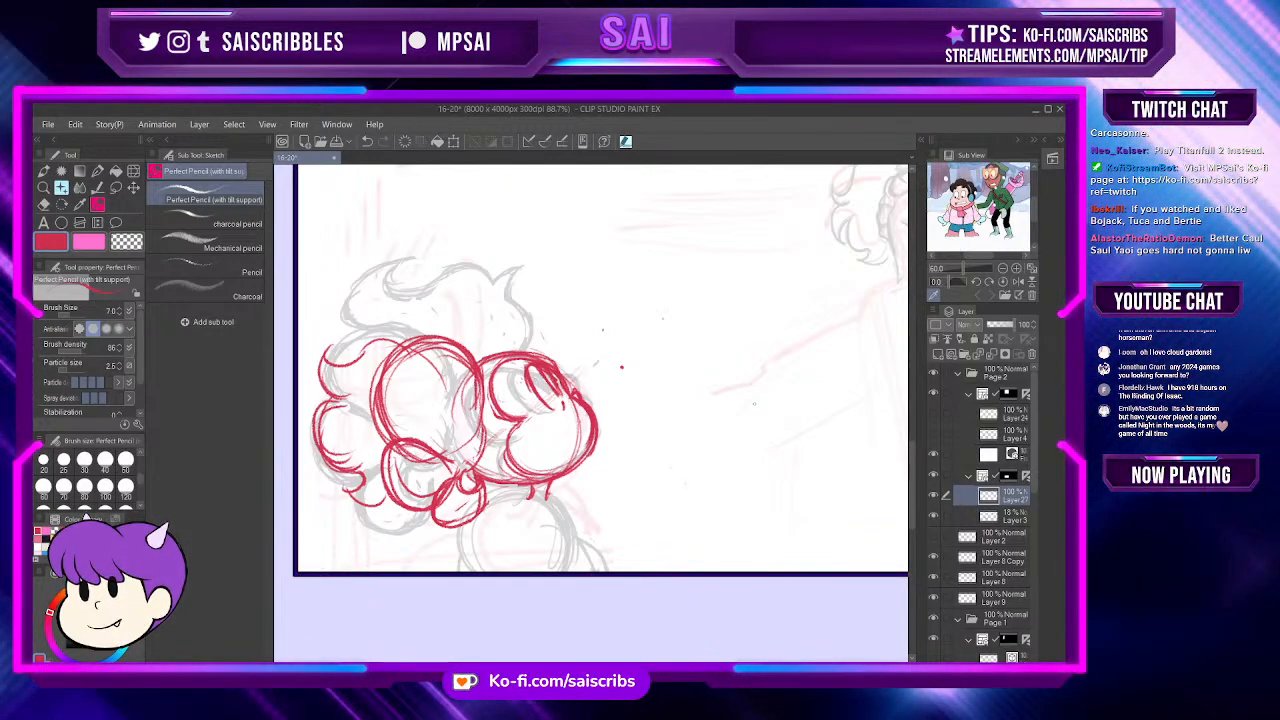
scroll(620, 430, "down", 1)
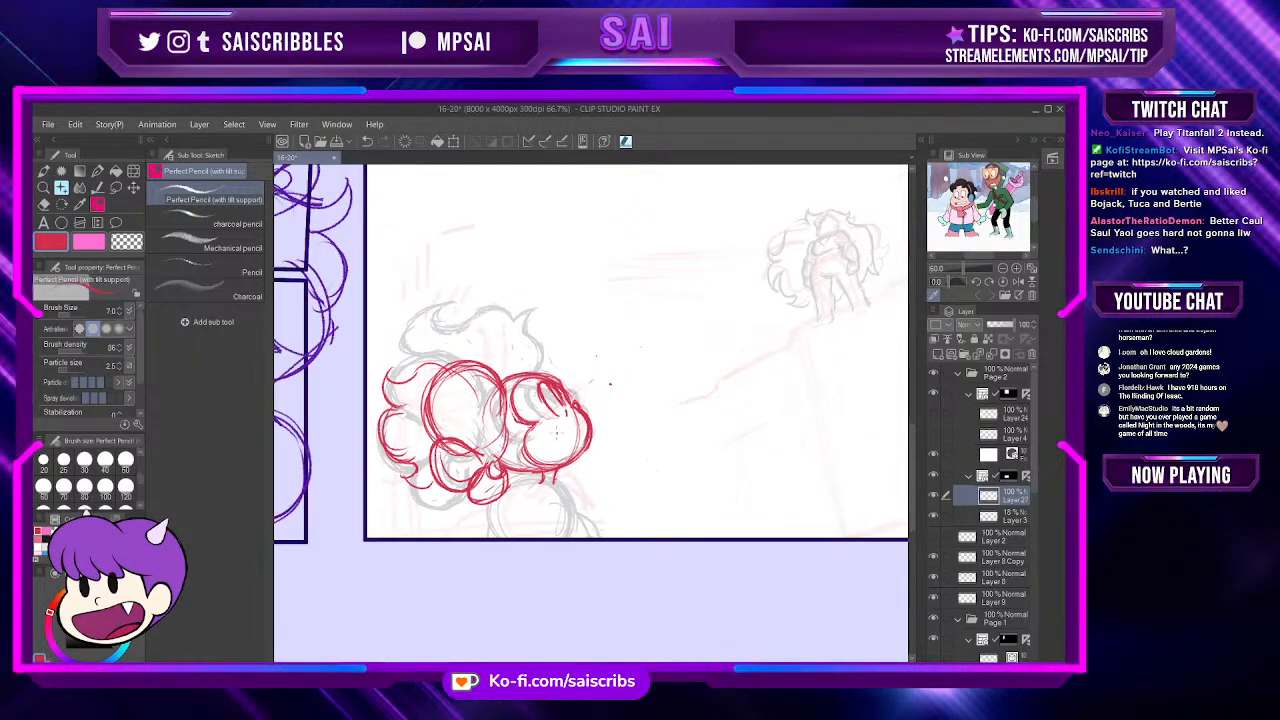
scroll(555, 460, "up", 2)
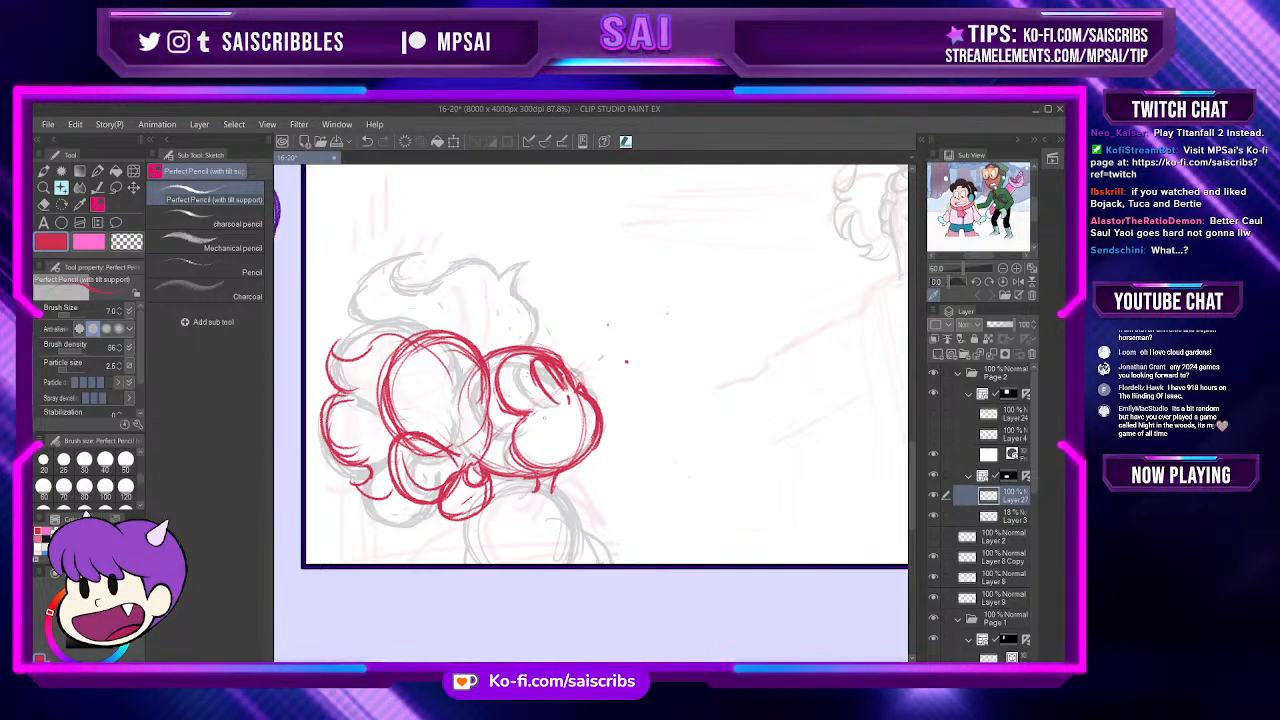
left_click_drag(548, 488, 508, 556)
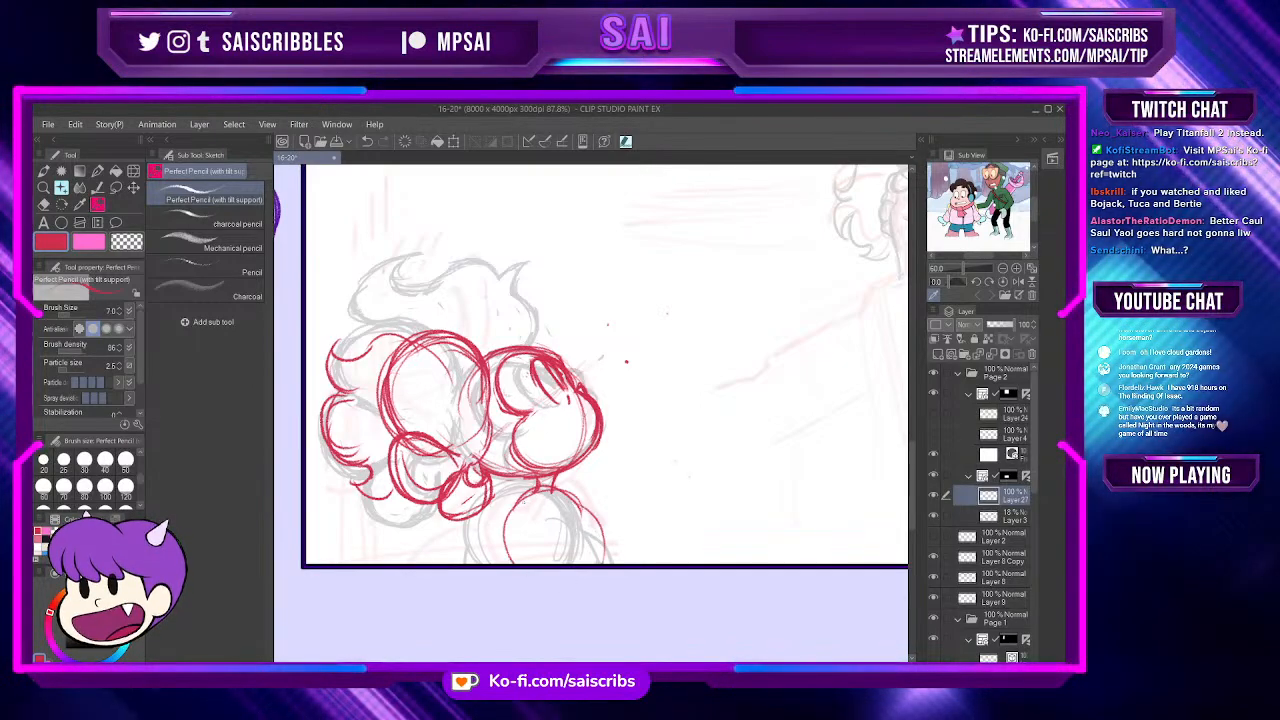
mouse_move(540, 485)
left_mouse_down()
mouse_move(606, 534)
mouse_move(612, 560)
left_mouse_up()
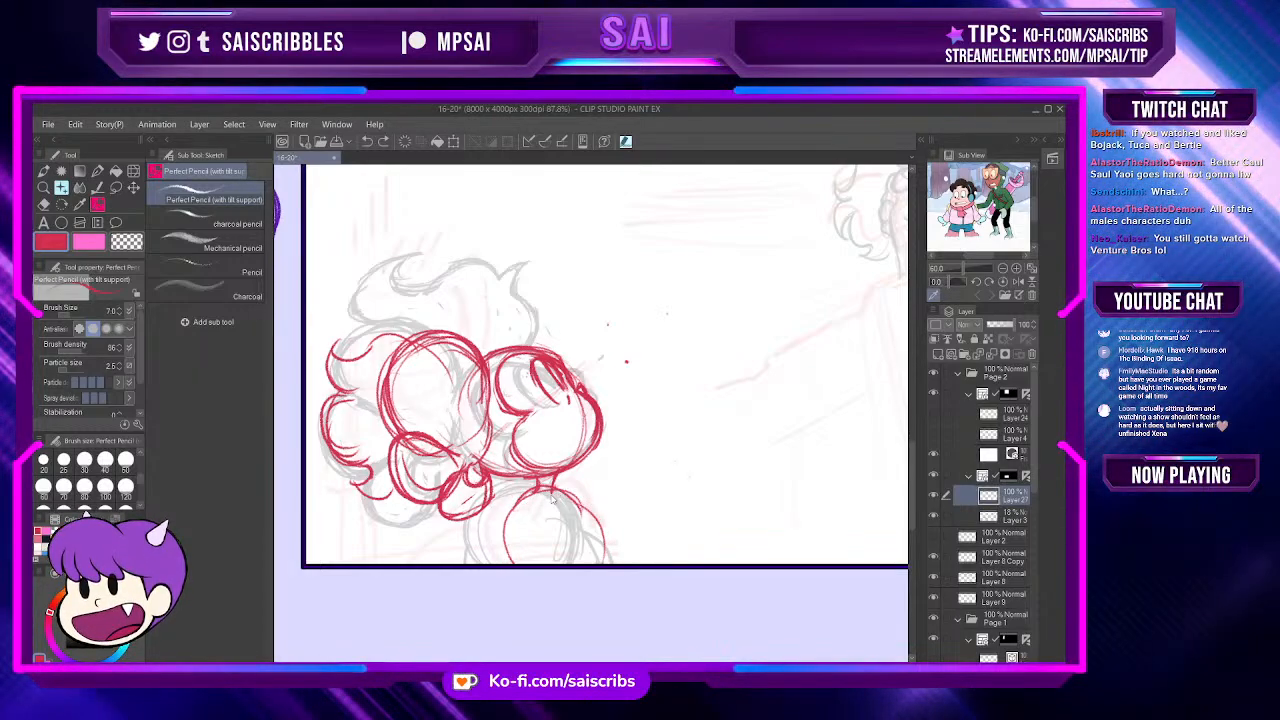
key("ctrl+z")
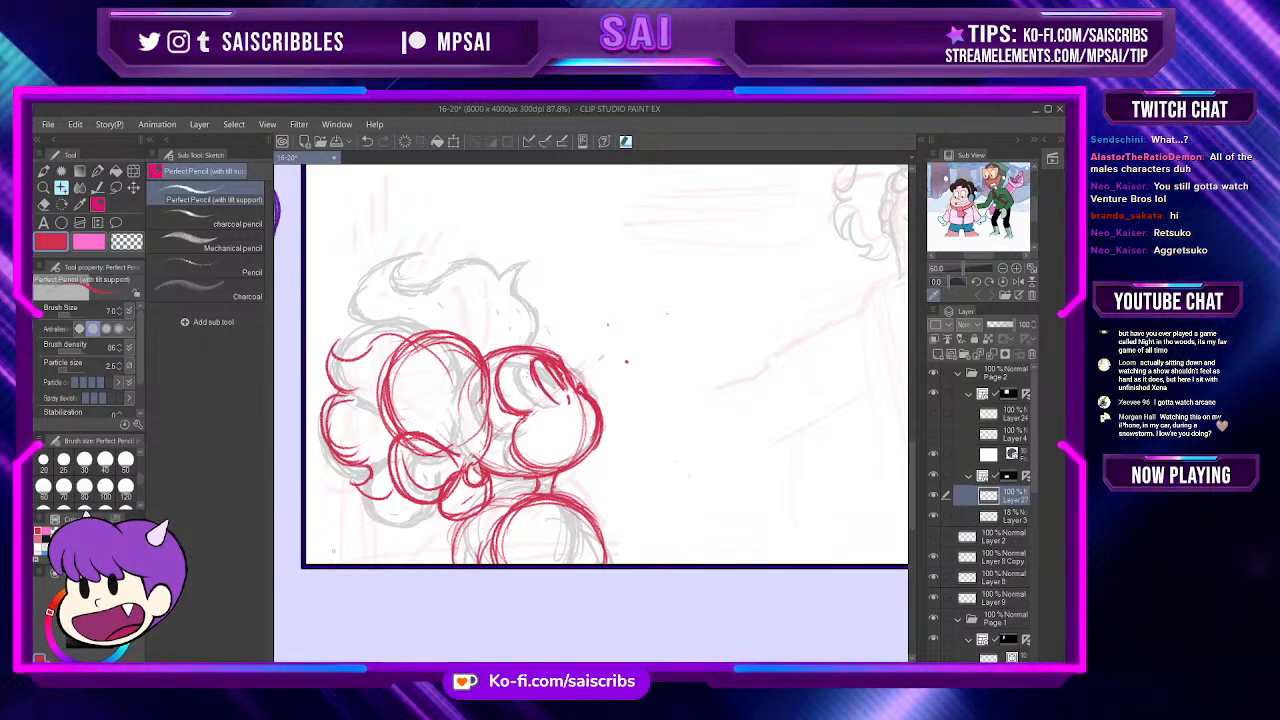
Step: Check the red redraw within the cliff panel by briefly hiding the faded rough sketch on Layer 3 and showing it again
scroll(637, 433, "down", 5)
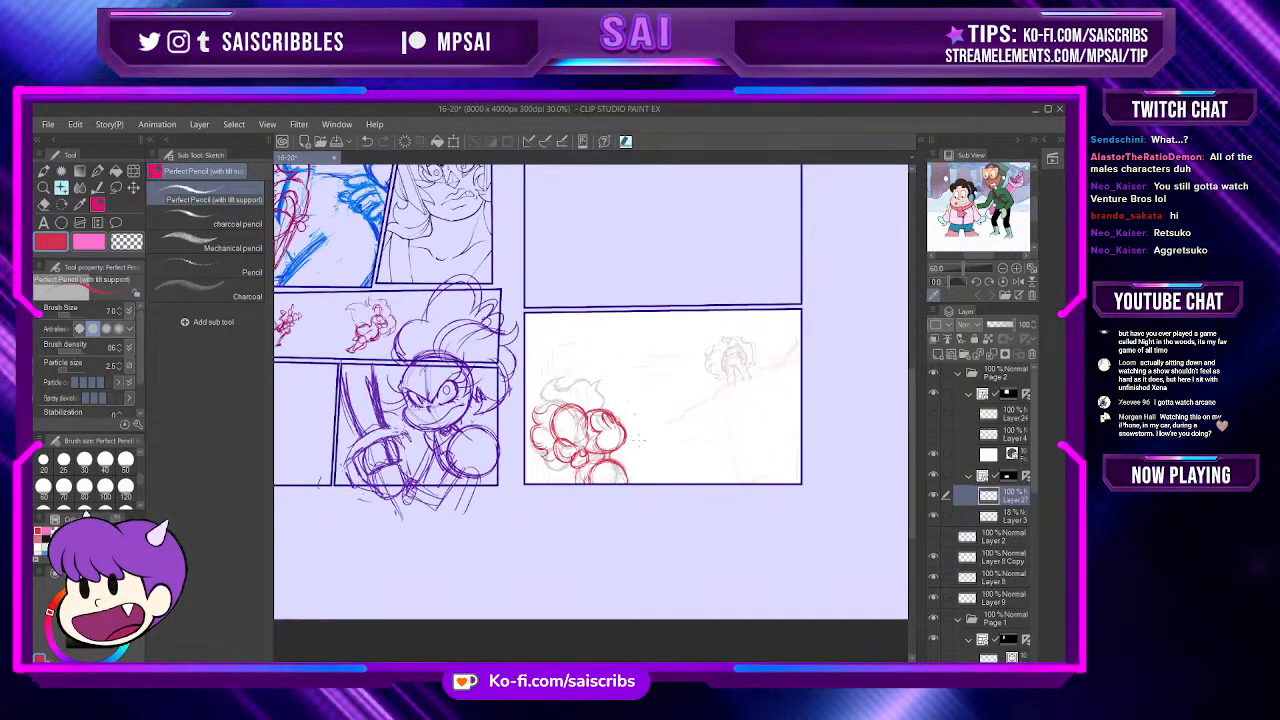
scroll(638, 433, "up", 2)
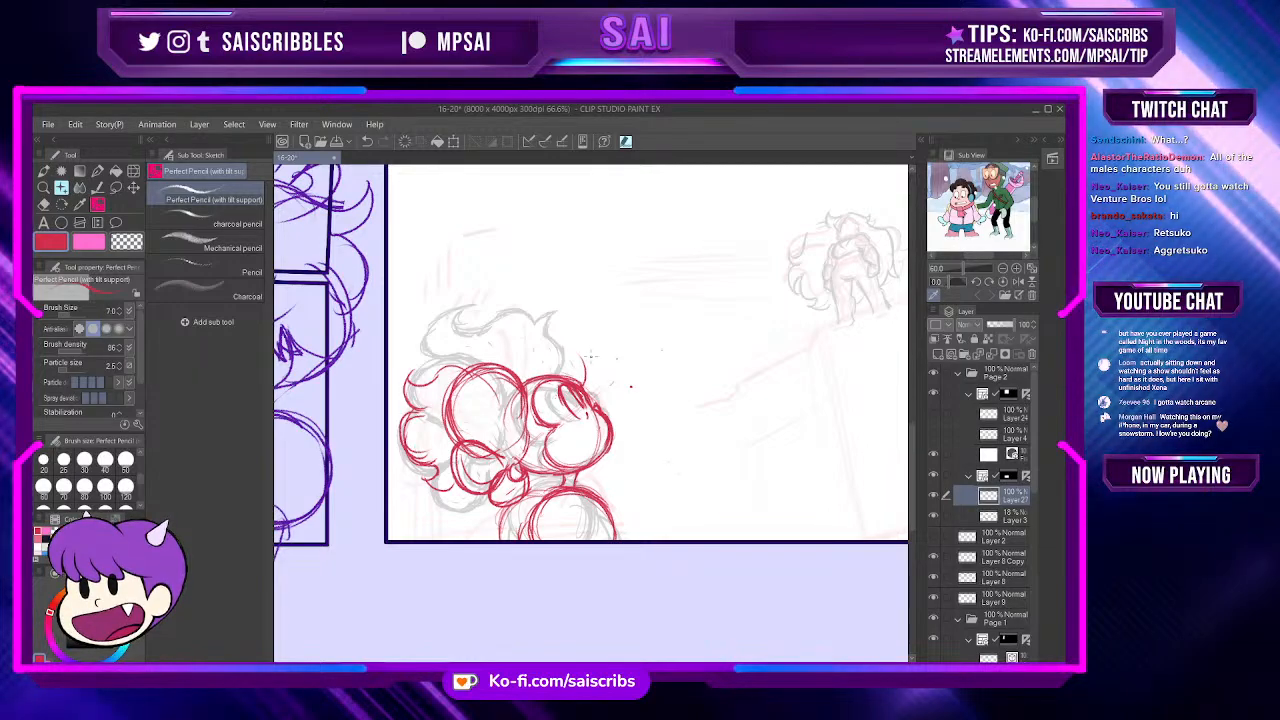
left_click(928, 515)
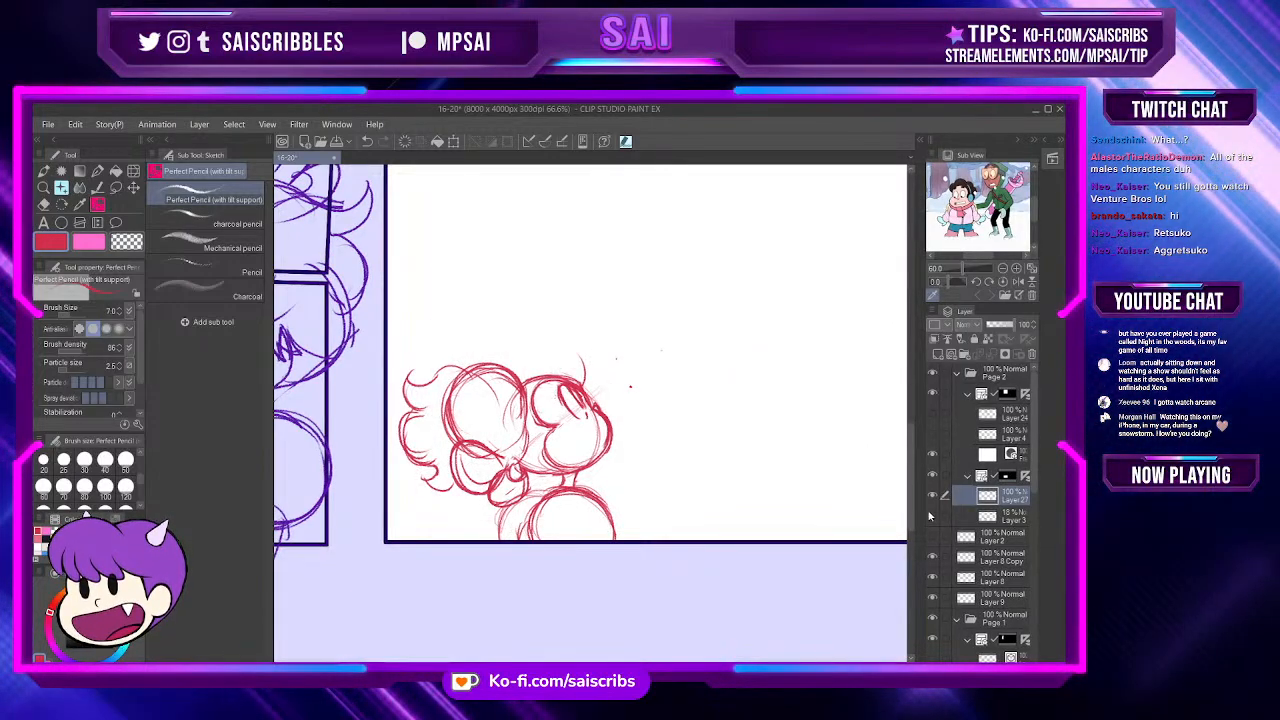
left_click(932, 515)
Step: Lasso the distant figure and cliff, and copy that part of Layer 3 onto a new layer at 100% opacity
scroll(720, 461, "down", 5)
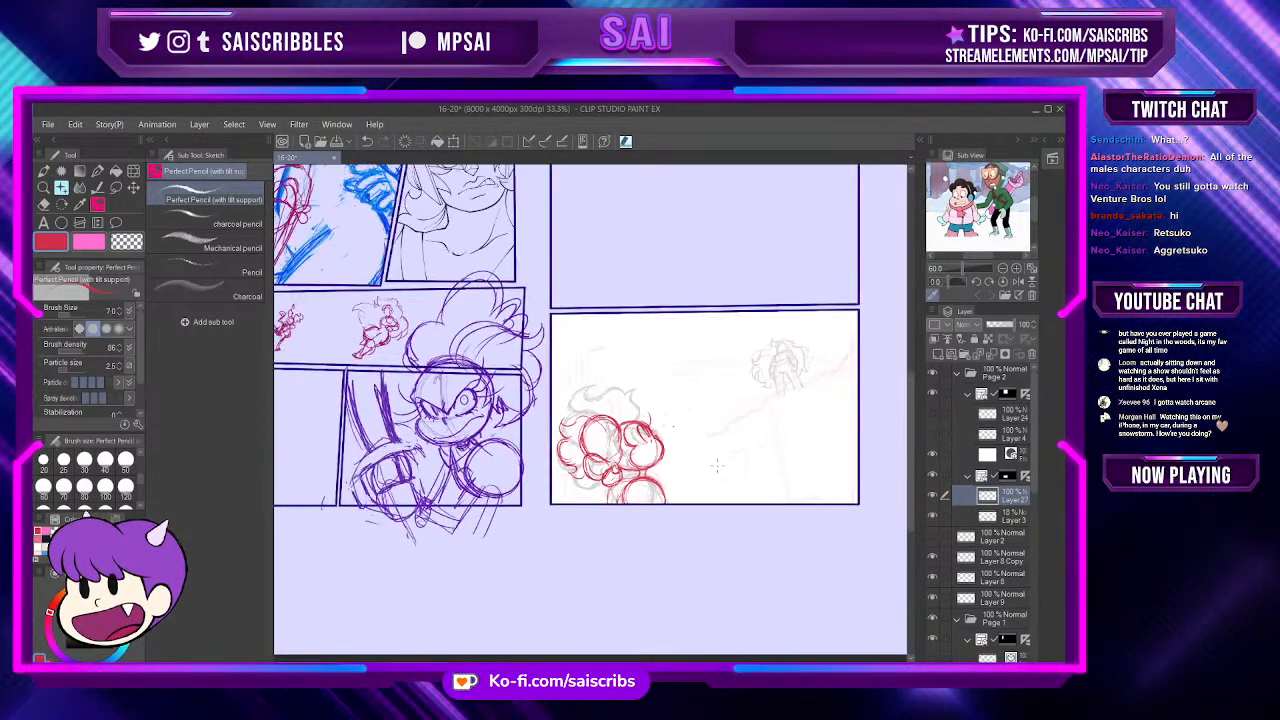
left_click(116, 187)
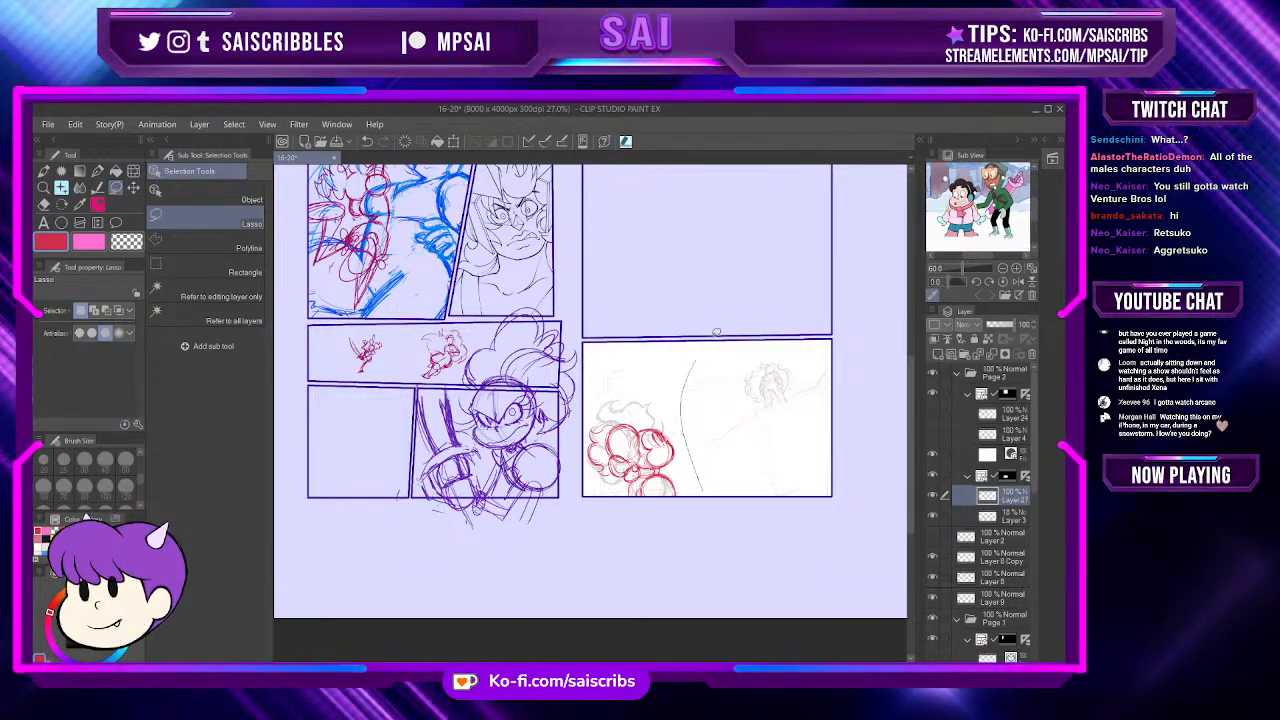
left_click_drag(700, 350, 695, 438)
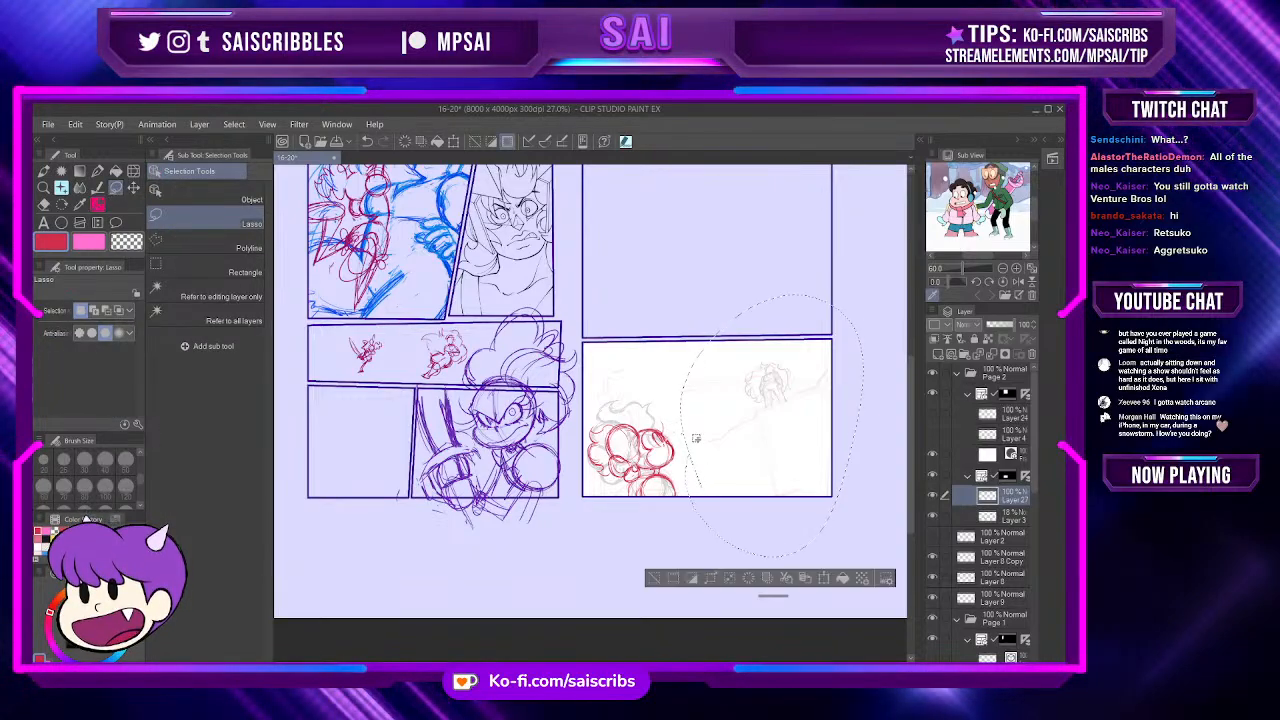
left_click(1021, 524)
key("ctrl+c")
key("ctrl+v")
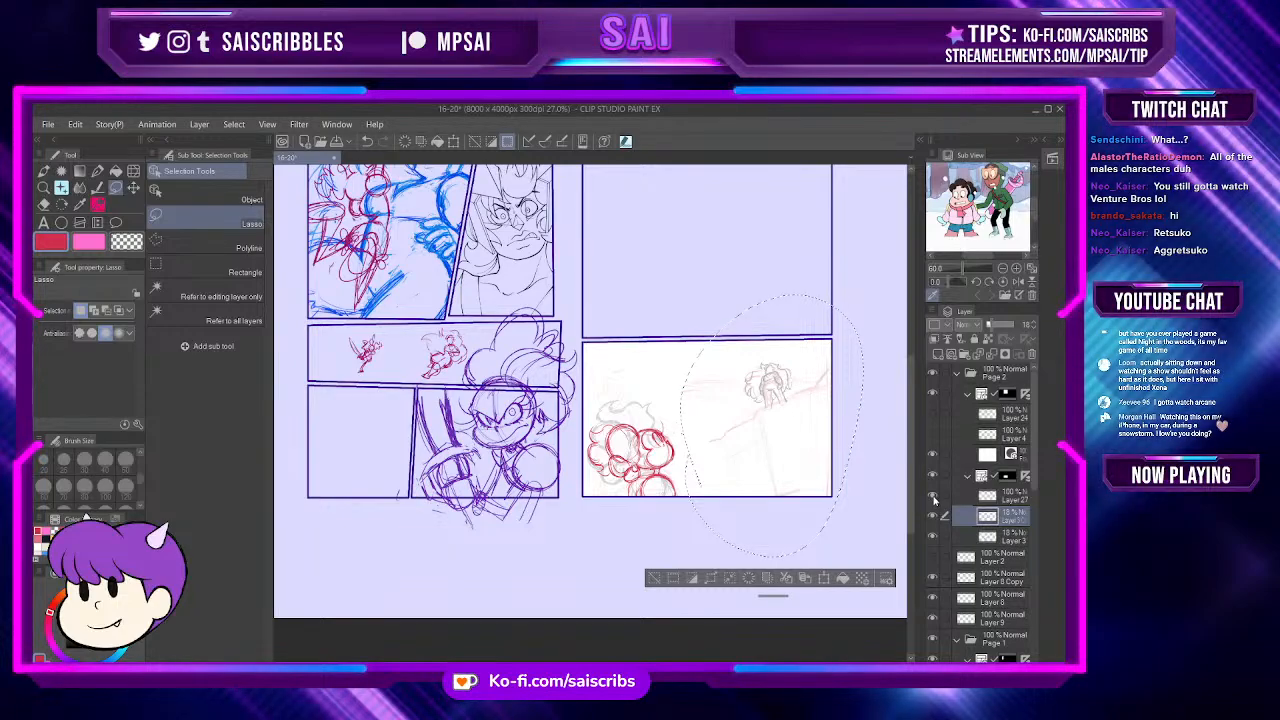
Step: Hide the original rough sketch on Layer 3, clear the selection, and save the file
left_click(1001, 538)
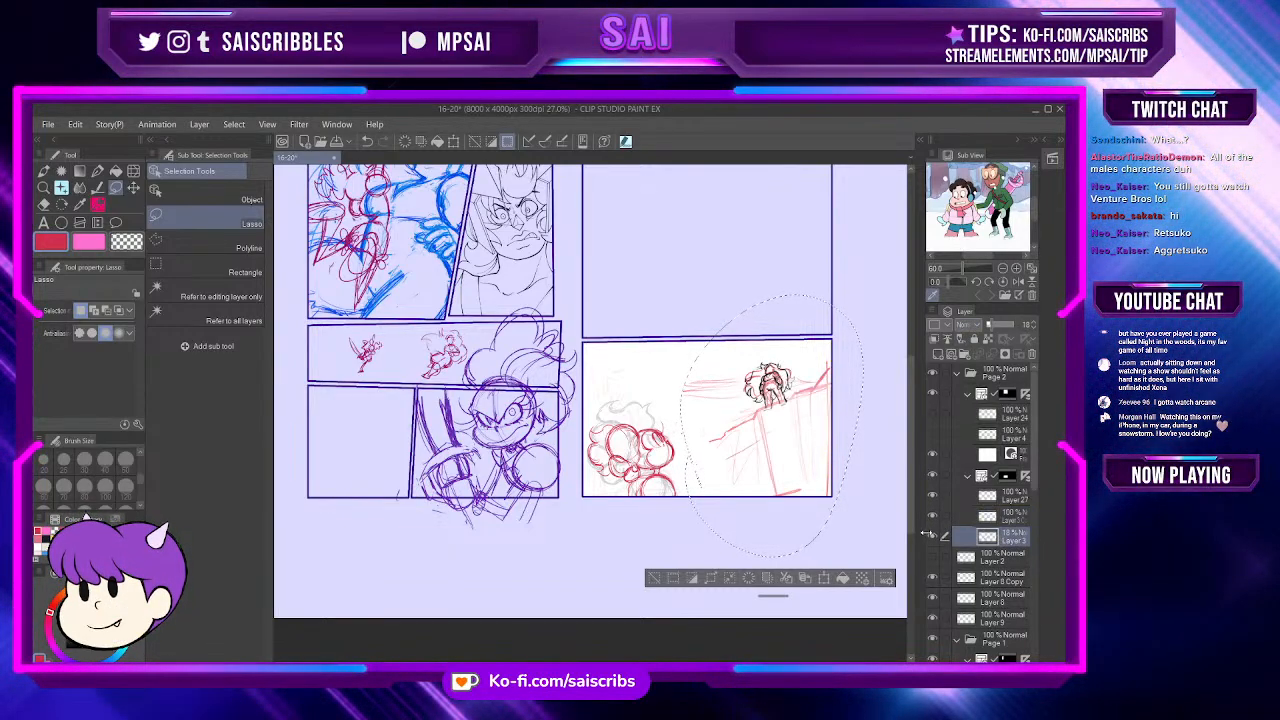
scroll(963, 553, "down", 5)
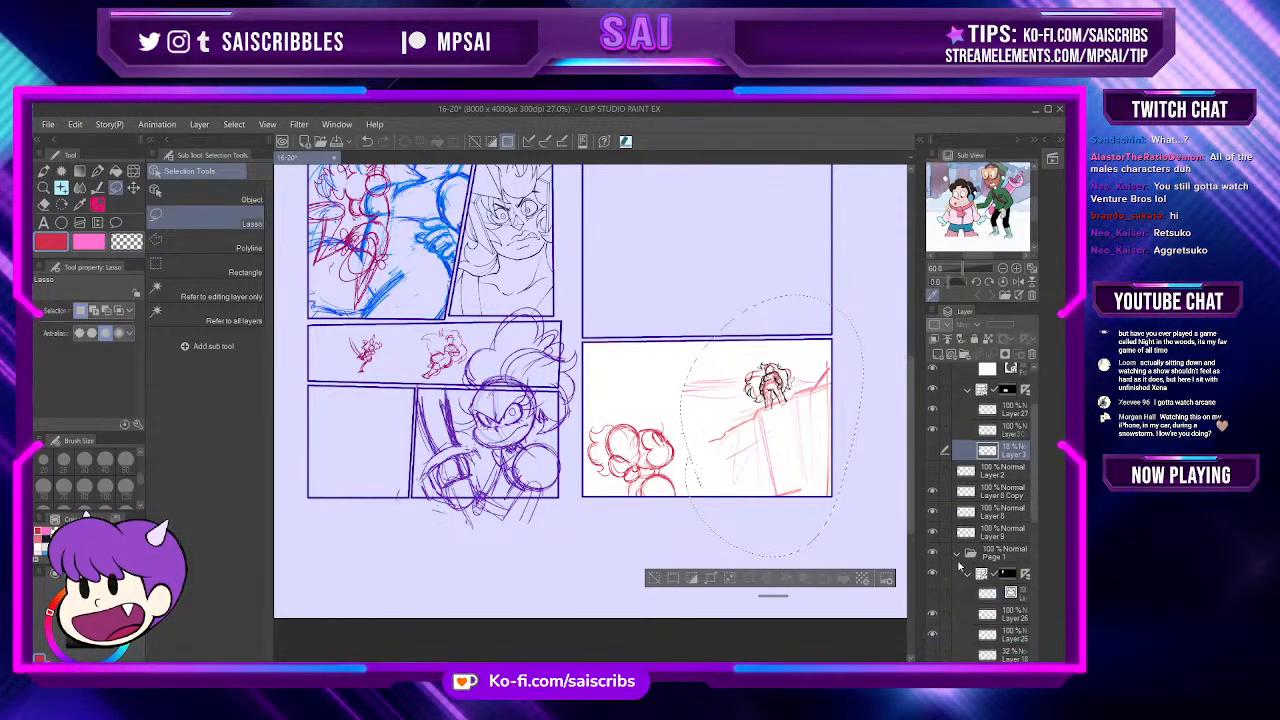
scroll(963, 553, "up", 6)
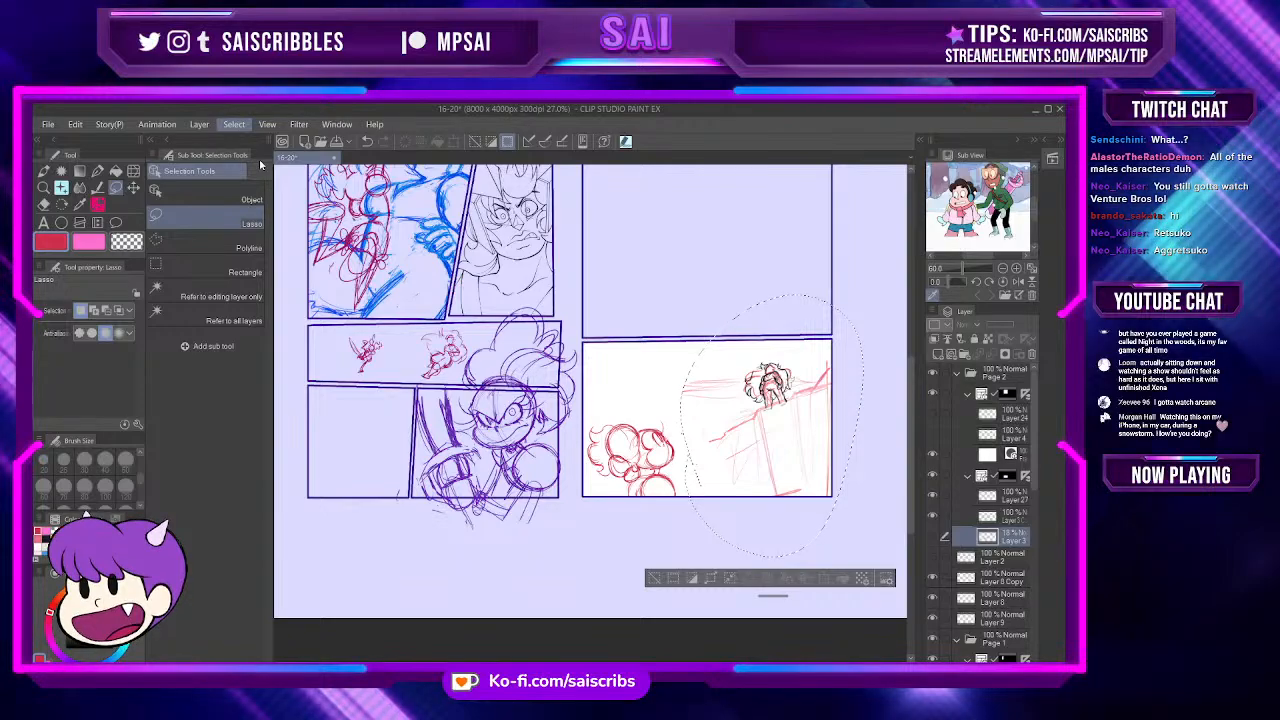
key("ctrl+d")
left_click(53, 125)
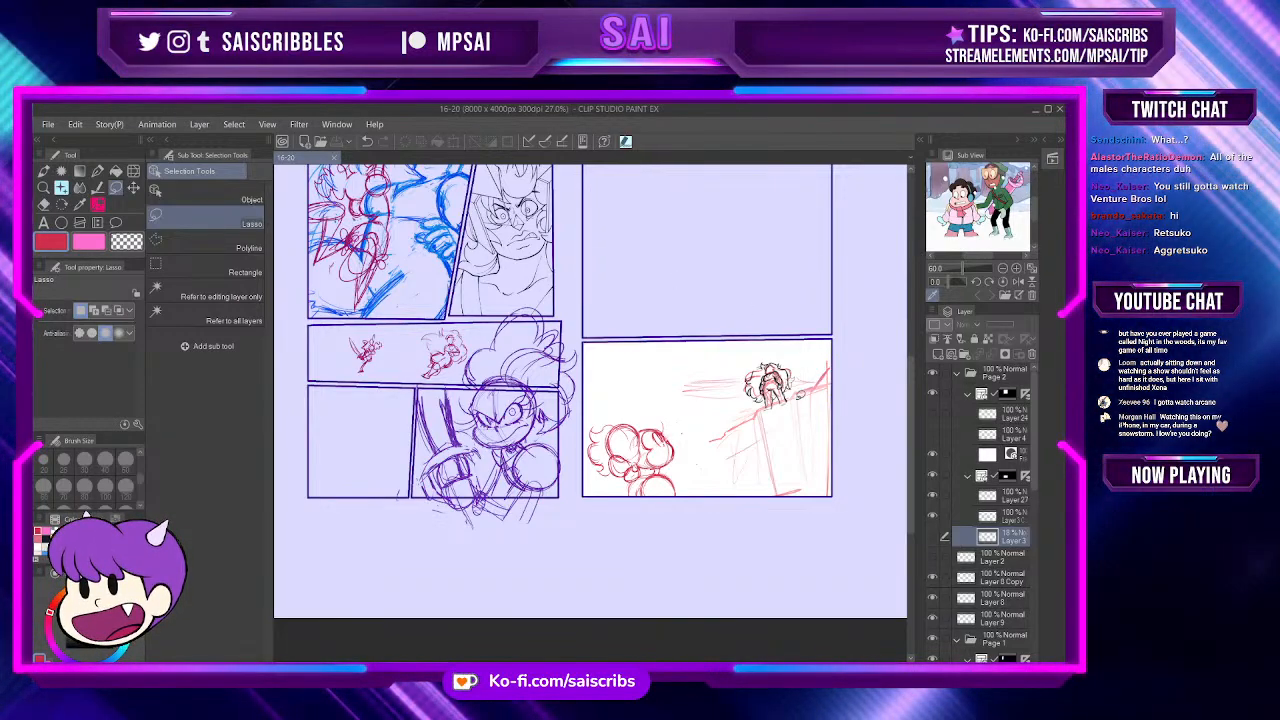
Step: Inspect the cliff panel's composition and toggle the copied cliff layer off and on to check its contents
scroll(790, 390, "up", 6)
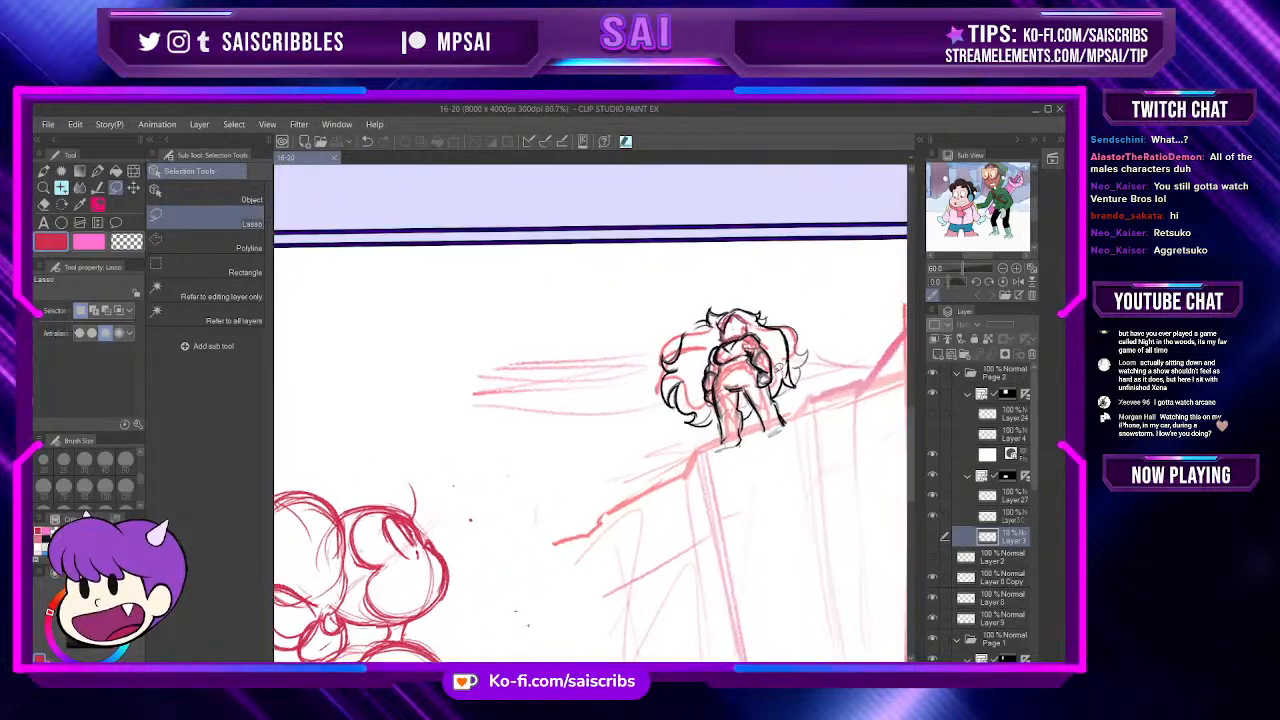
scroll(780, 360, "down", 3)
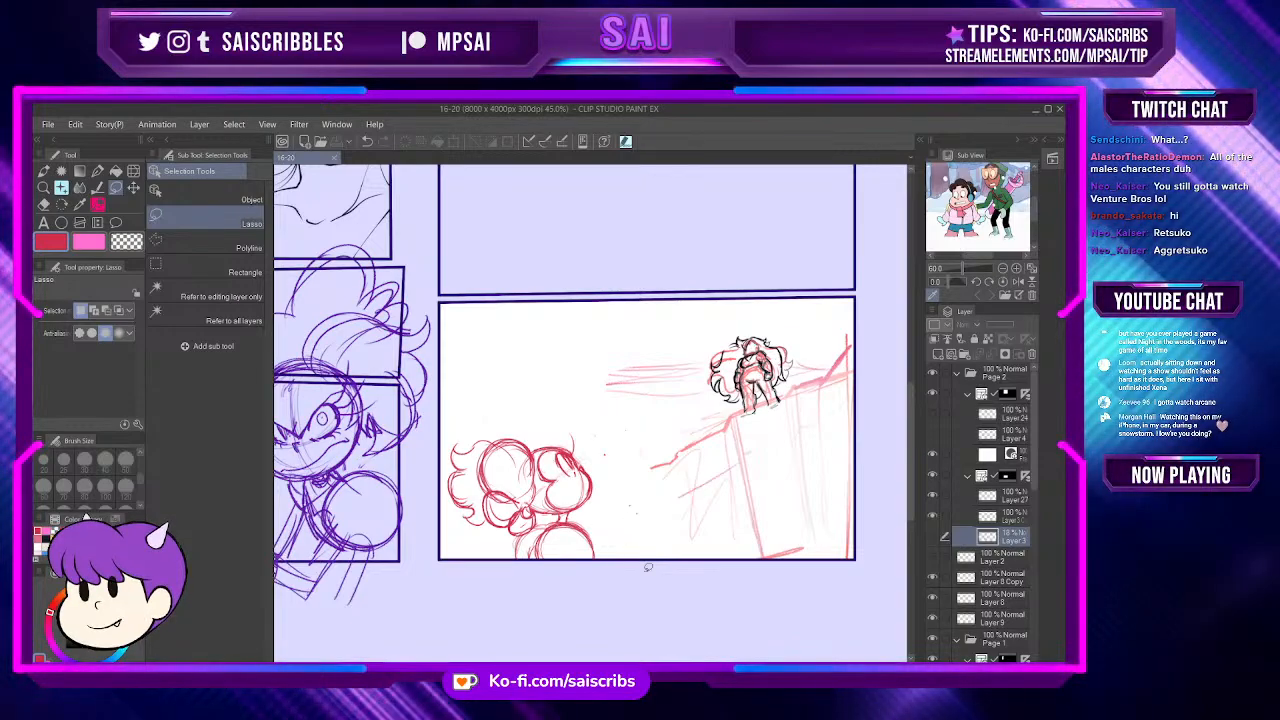
left_click(934, 517)
left_click(934, 517)
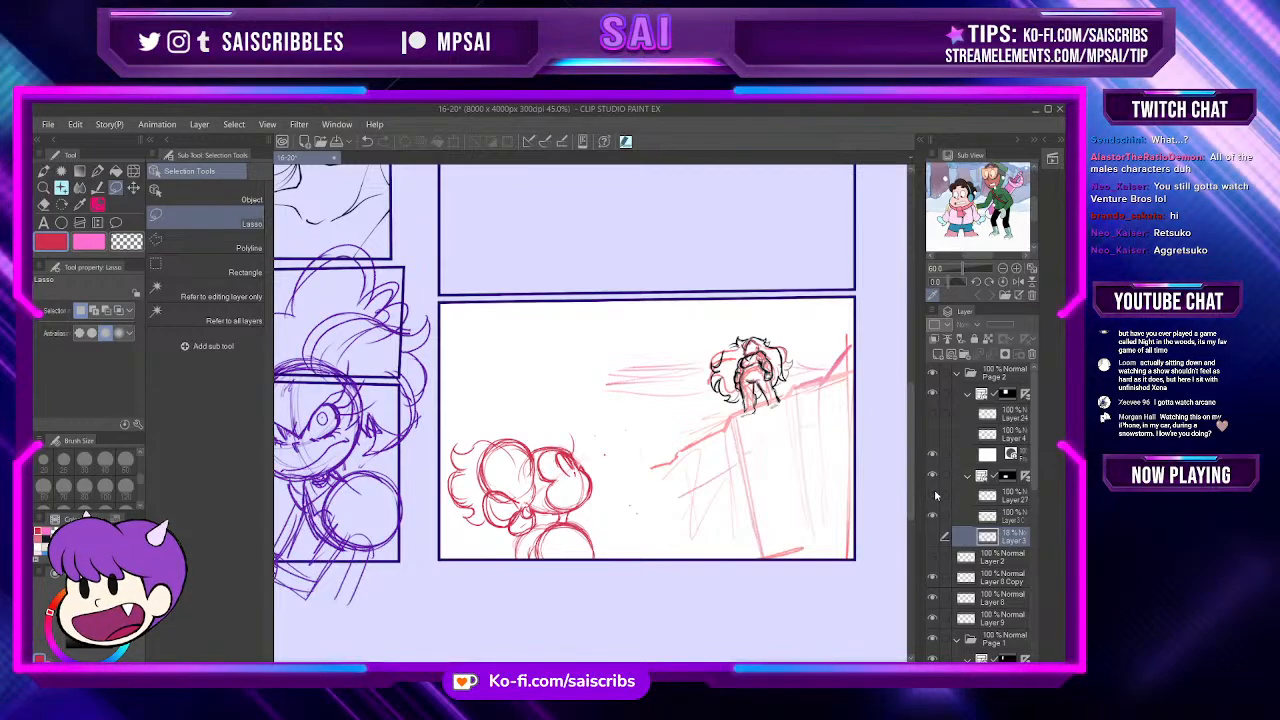
Step: Check the red foreground figure's layer by toggling its visibility, and make Layer 27 the active layer
left_click(934, 496)
left_click(934, 496)
scroll(1000, 506, "down", 3)
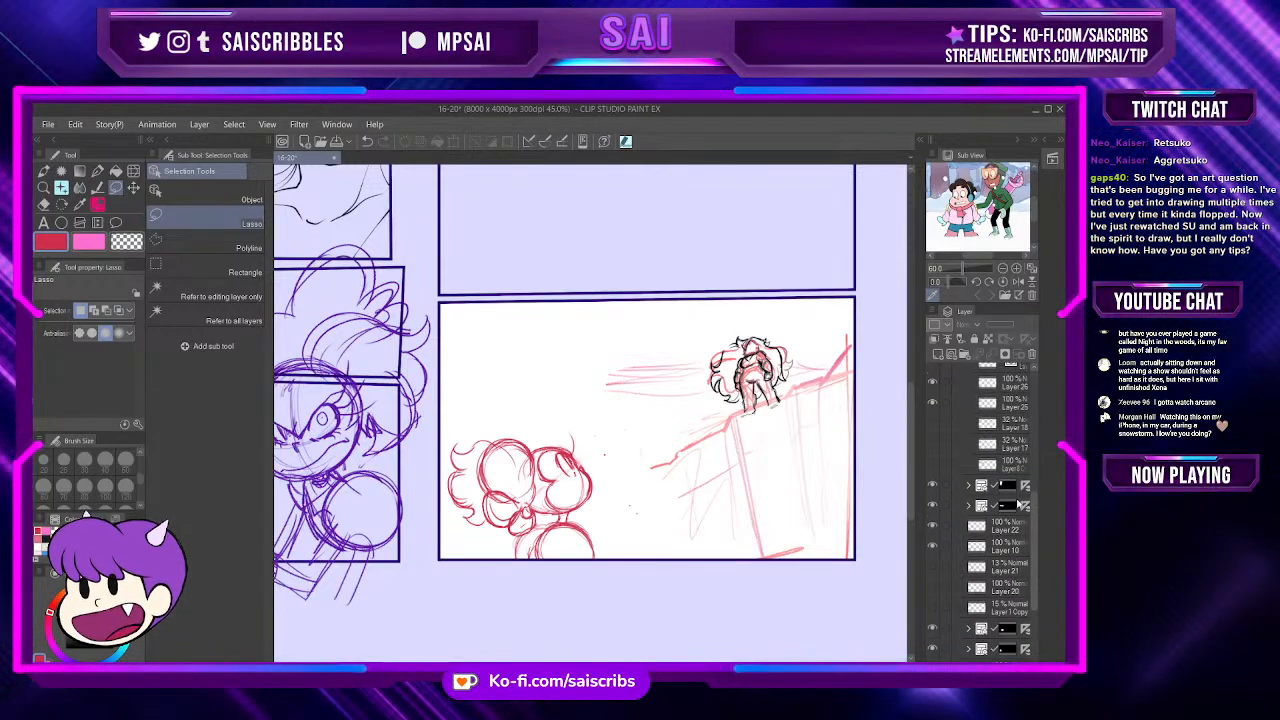
left_click(133, 188)
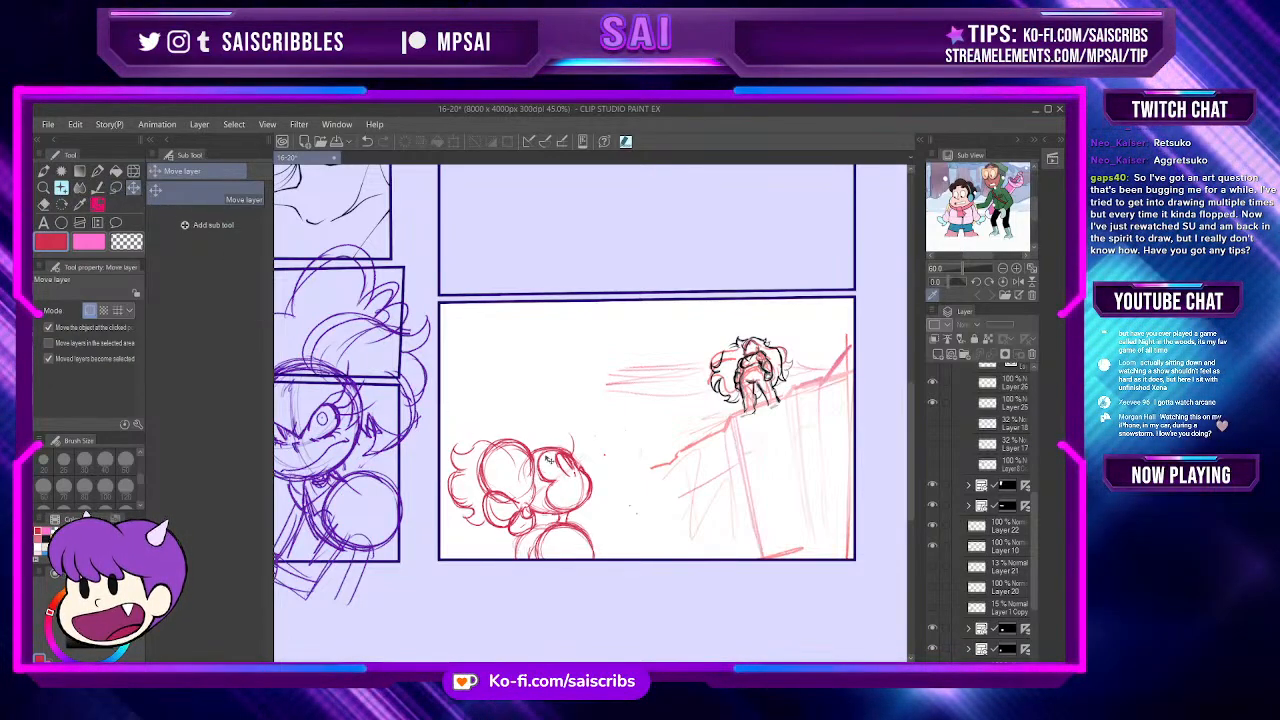
scroll(990, 500, "up", 3)
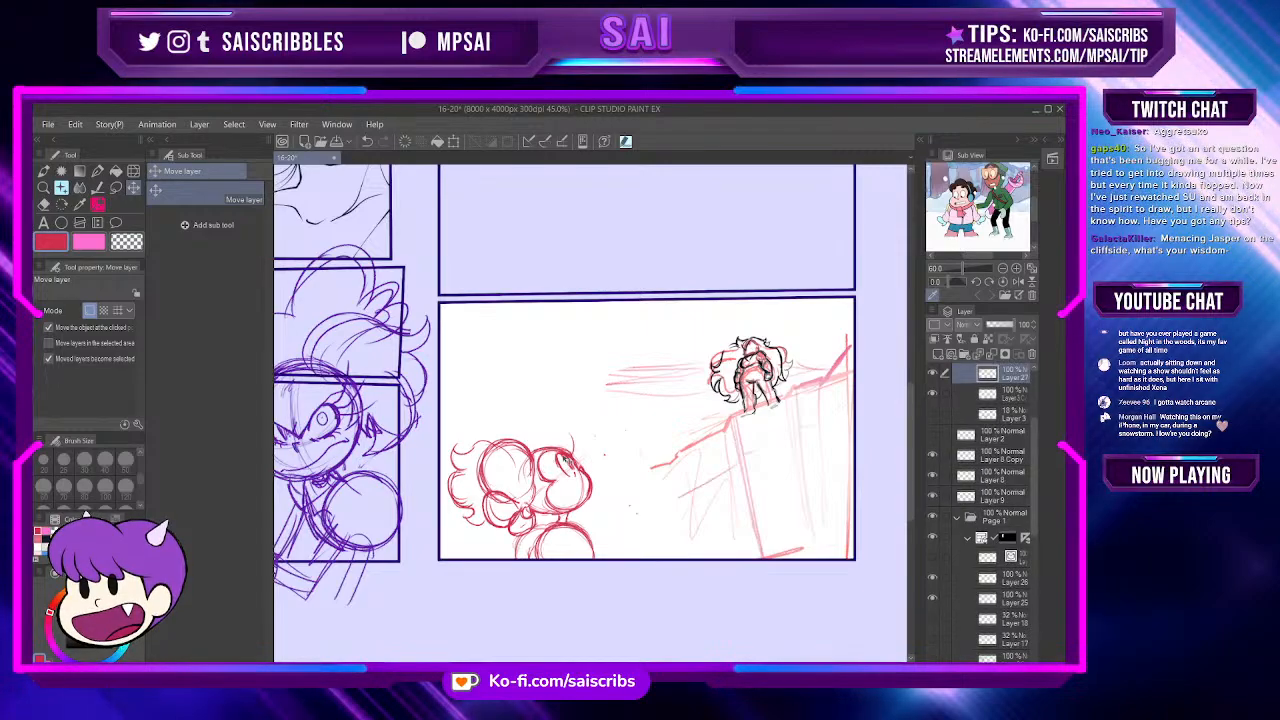
scroll(546, 449, "up", 3)
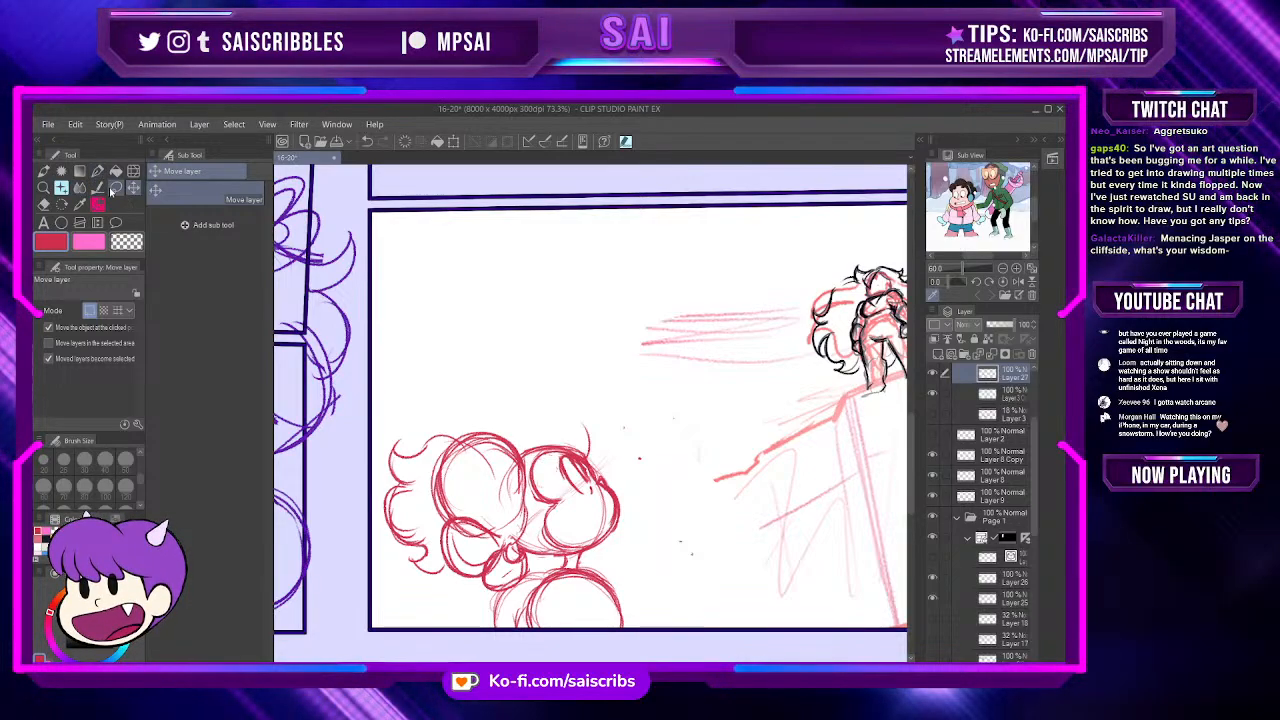
Step: Add short curved strokes above the foreground figure's forehead with the red Perfect Pencil
left_click(97, 205)
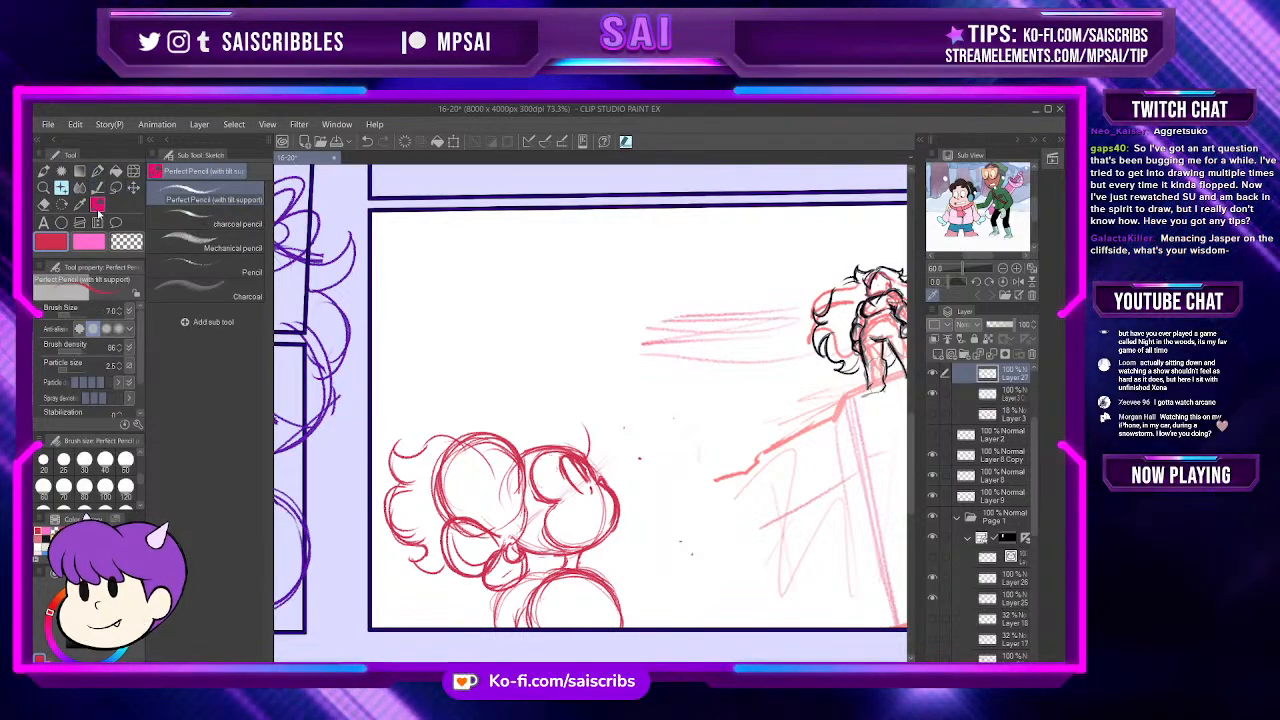
scroll(540, 328, "down", 2)
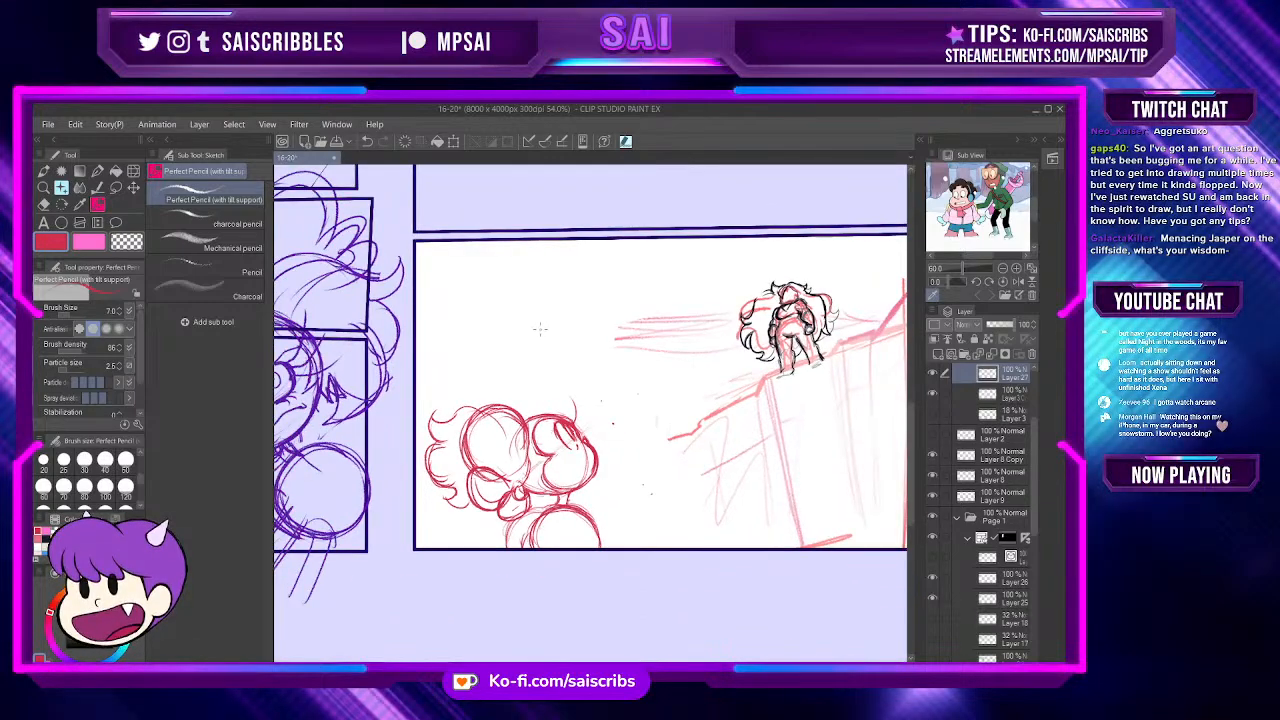
scroll(540, 329, "down", 4)
scroll(578, 362, "up", 3)
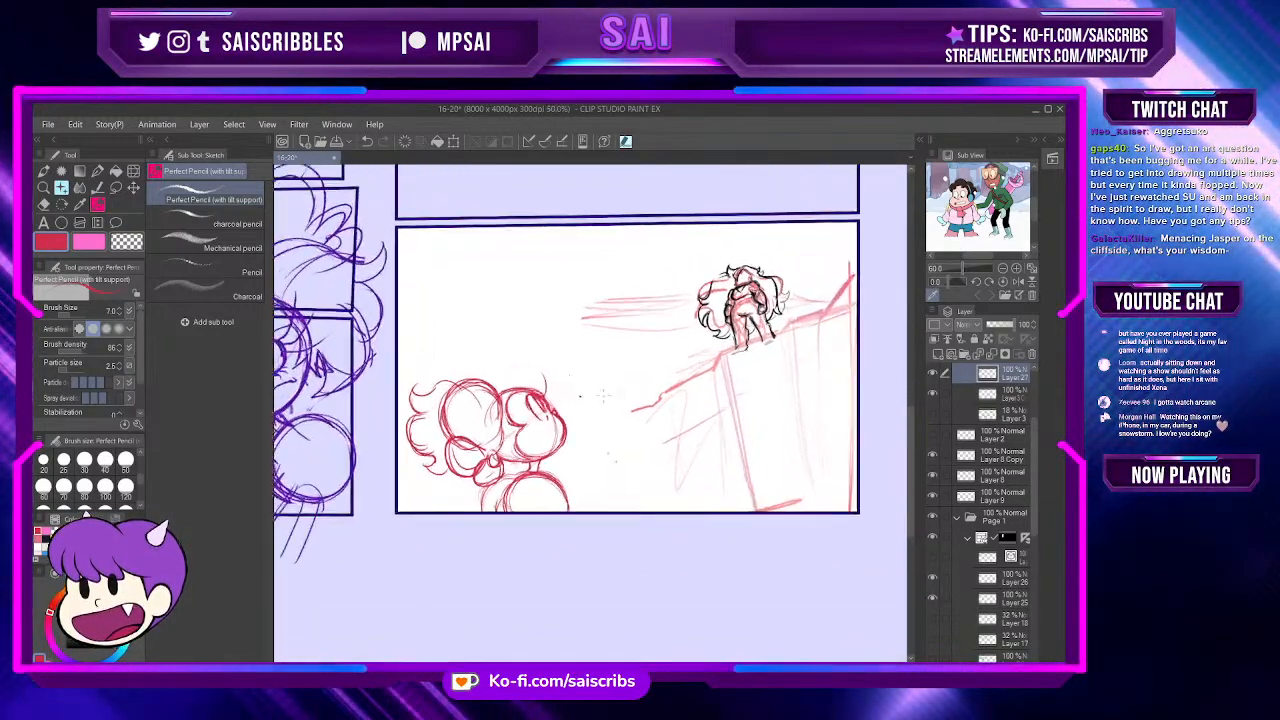
scroll(602, 396, "up", 3)
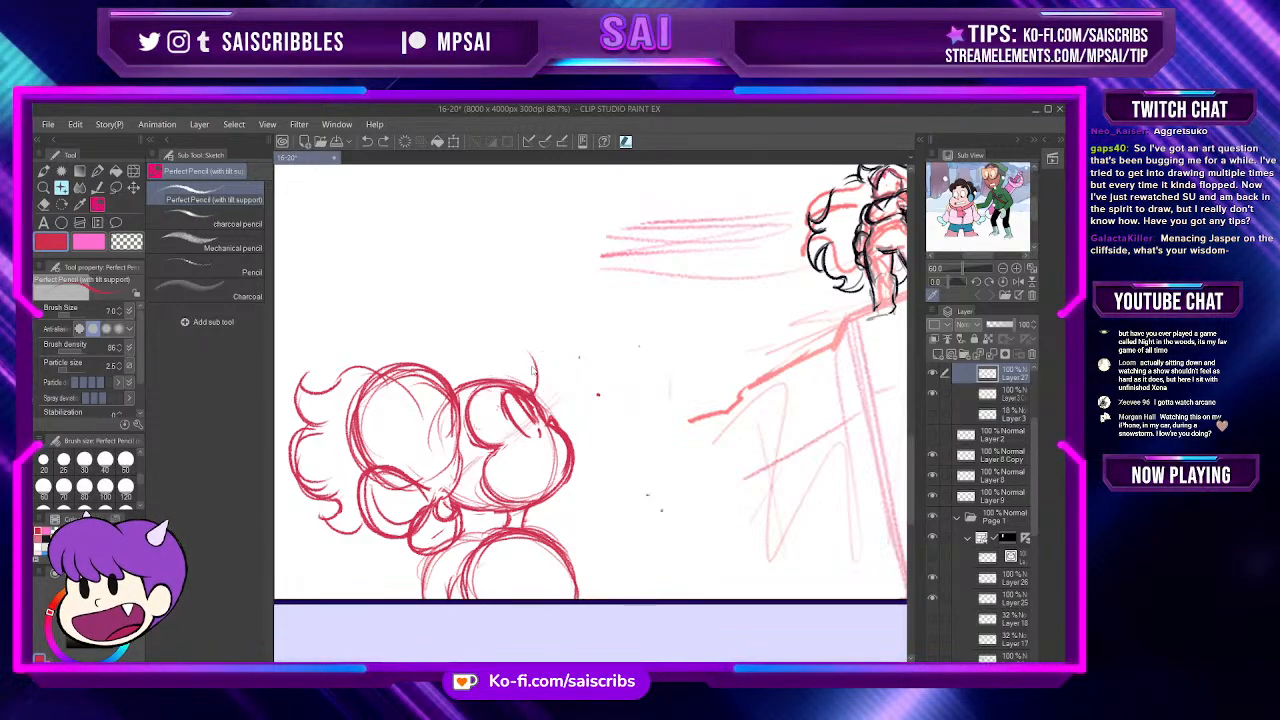
left_click_drag(548, 396, 541, 362)
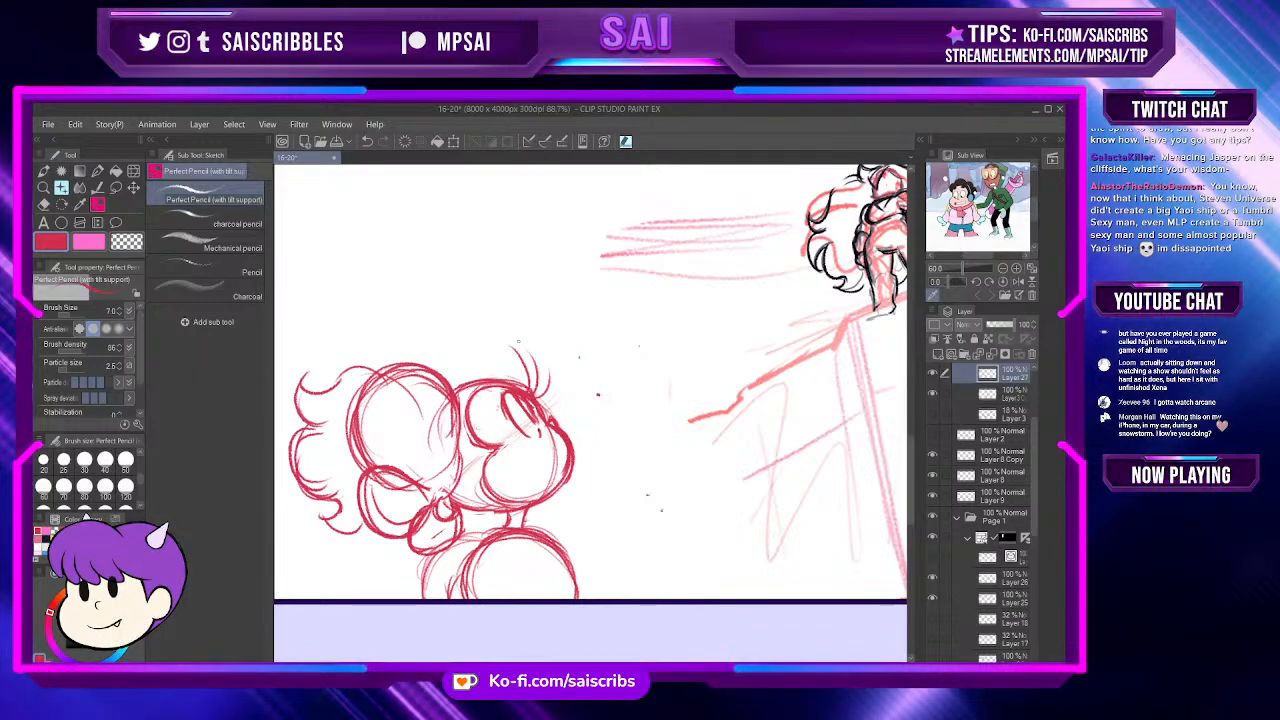
scroll(520, 343, "down", 5)
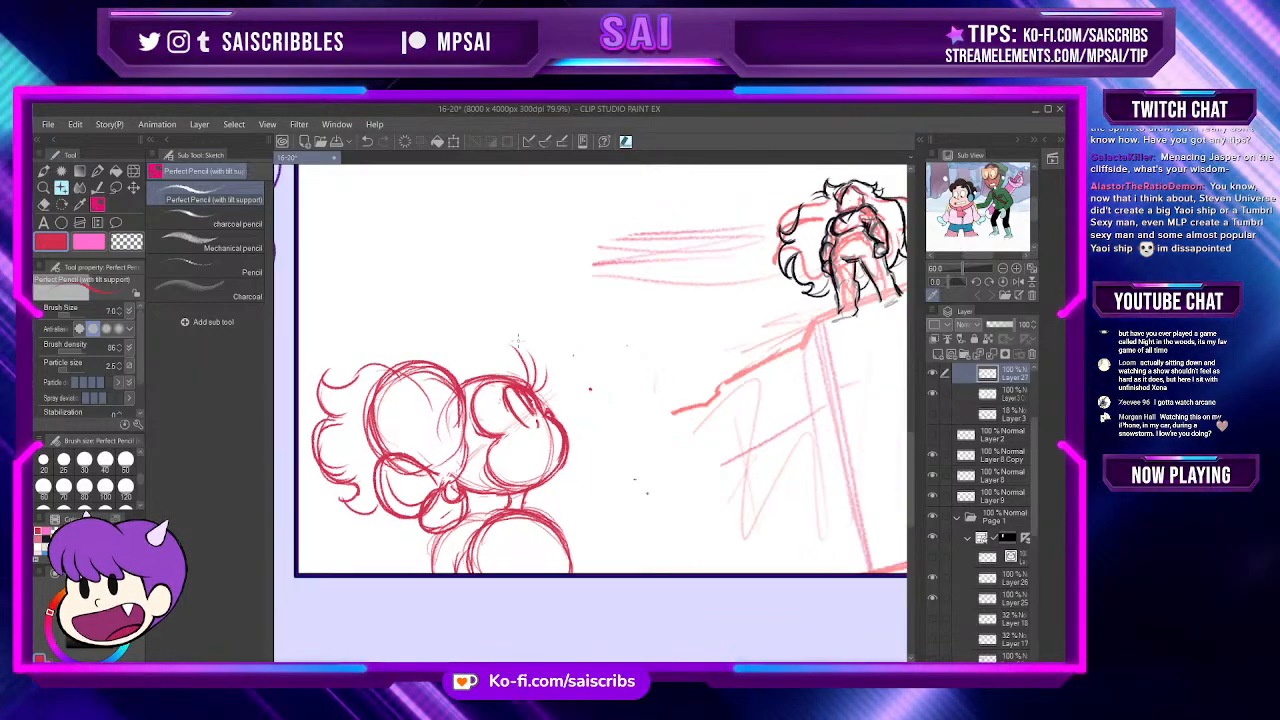
scroll(579, 343, "up", 2)
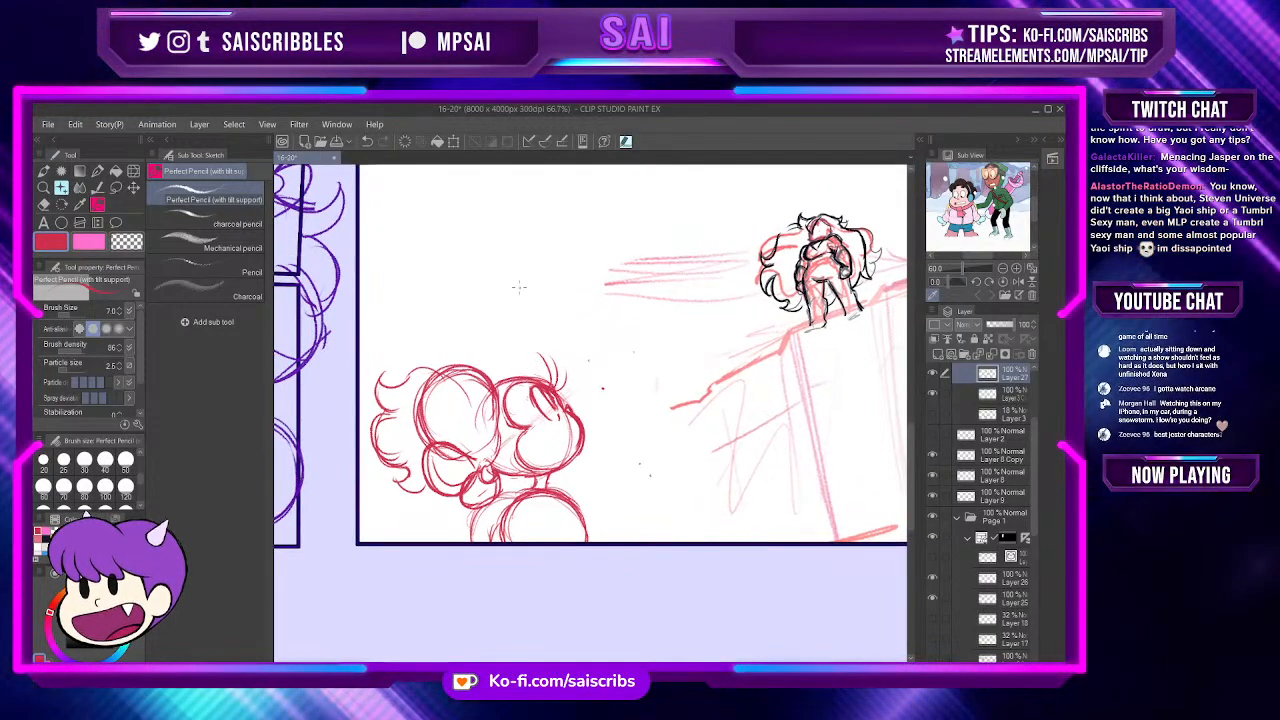
scroll(524, 300, "down", 2)
scroll(557, 477, "up", 1)
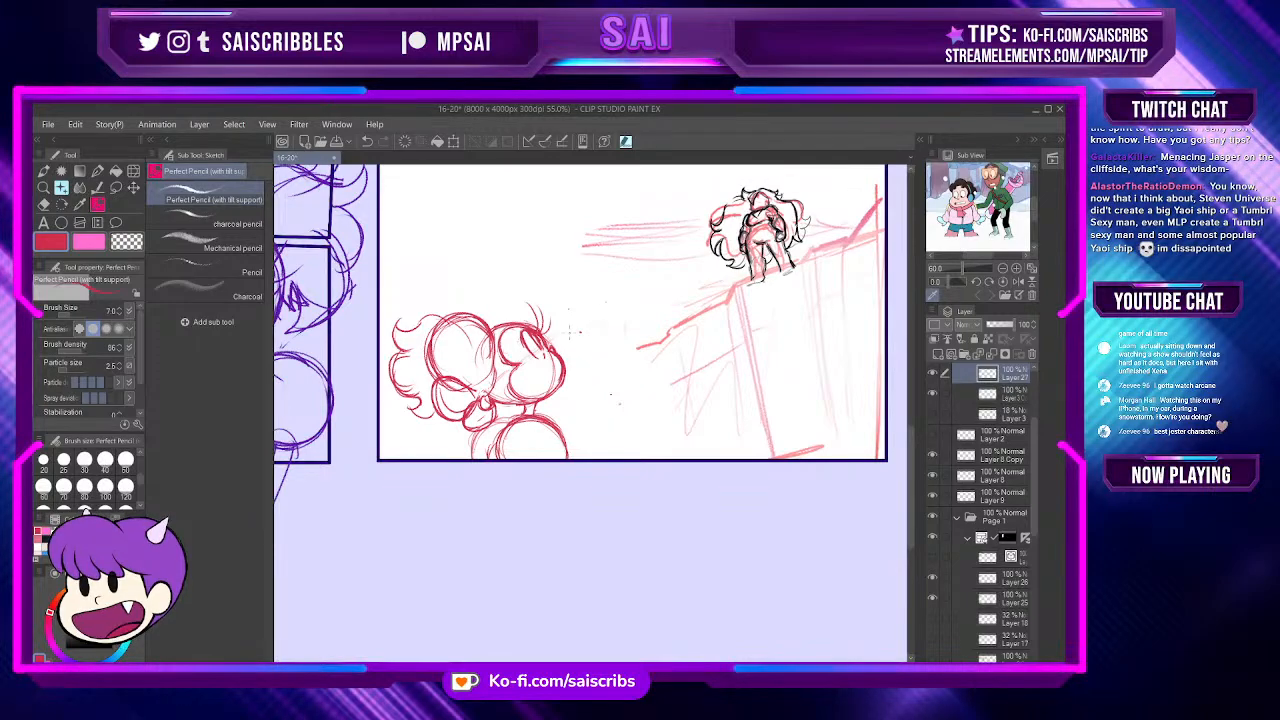
Step: Sketch a small construction figure in the empty space beside the foreground figure, with ovals for head and body and a slanted guideline across the head
scroll(528, 262, "up", 3)
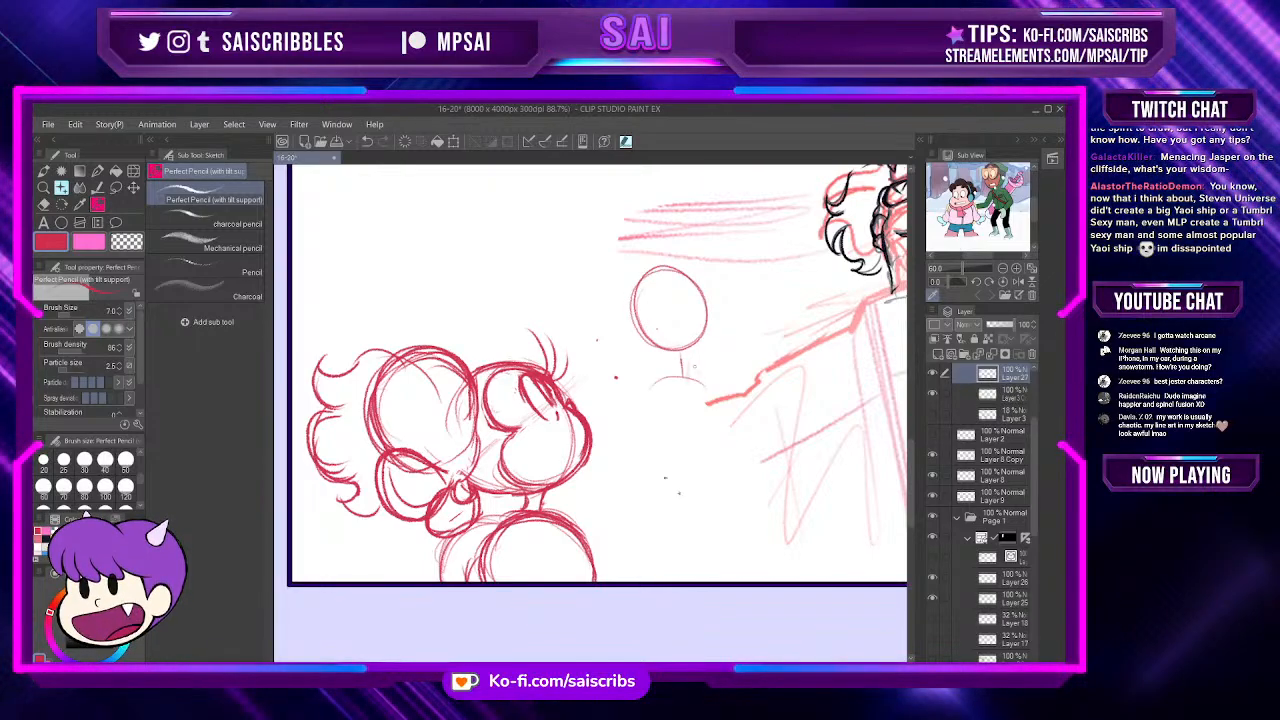
left_click_drag(680, 368, 676, 370)
mouse_move(688, 440)
left_mouse_down()
mouse_move(700, 468)
mouse_move(646, 495)
mouse_move(706, 498)
left_mouse_up()
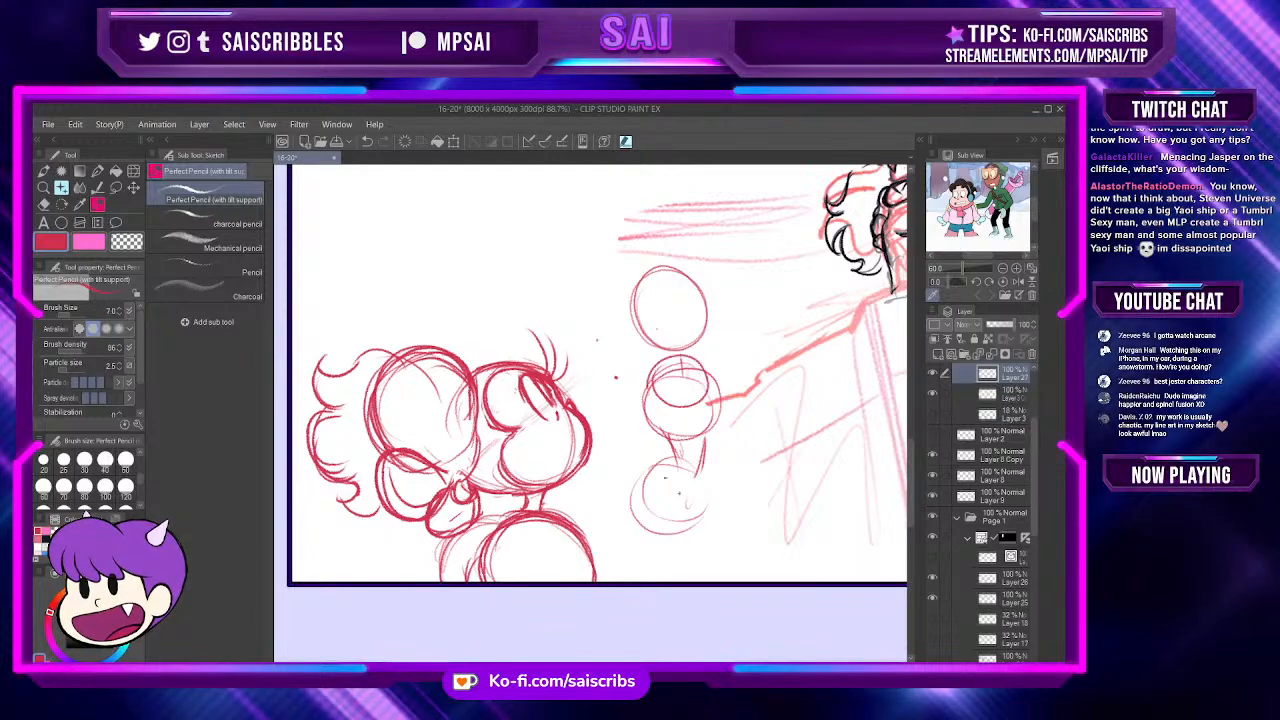
mouse_move(648, 385)
left_mouse_down()
mouse_move(712, 375)
mouse_move(675, 565)
left_mouse_up()
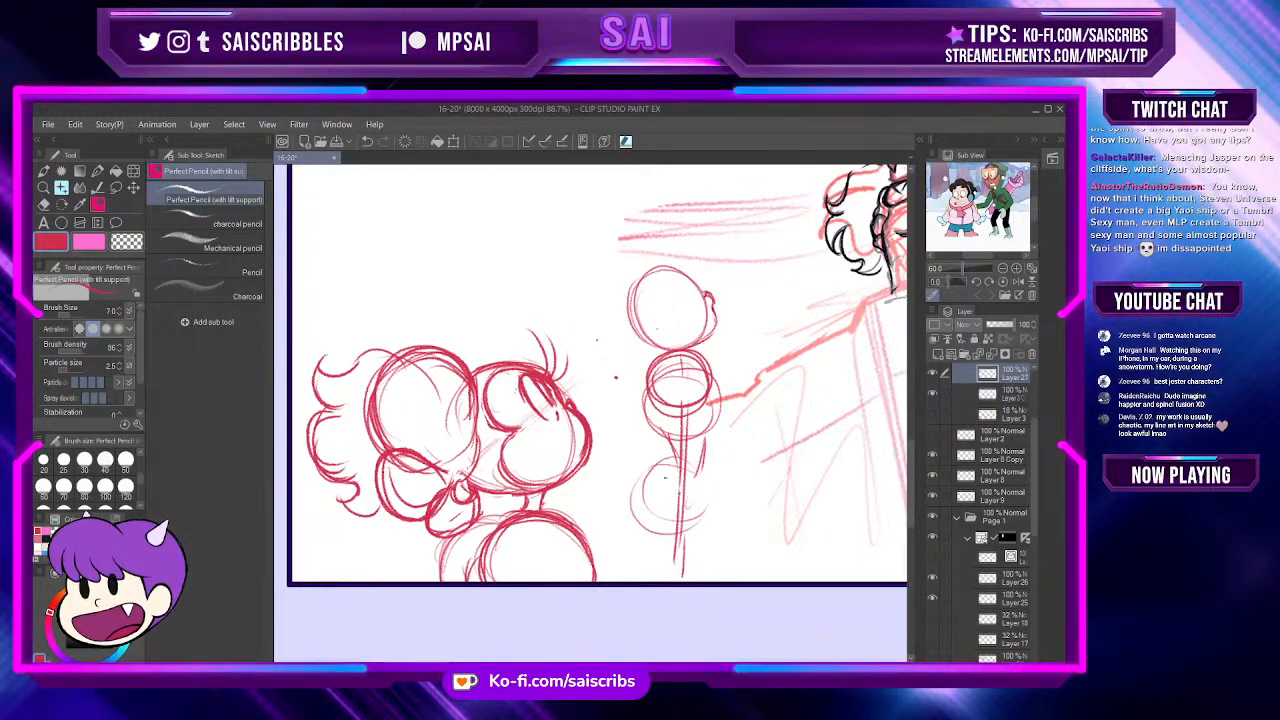
left_click_drag(620, 308, 668, 270)
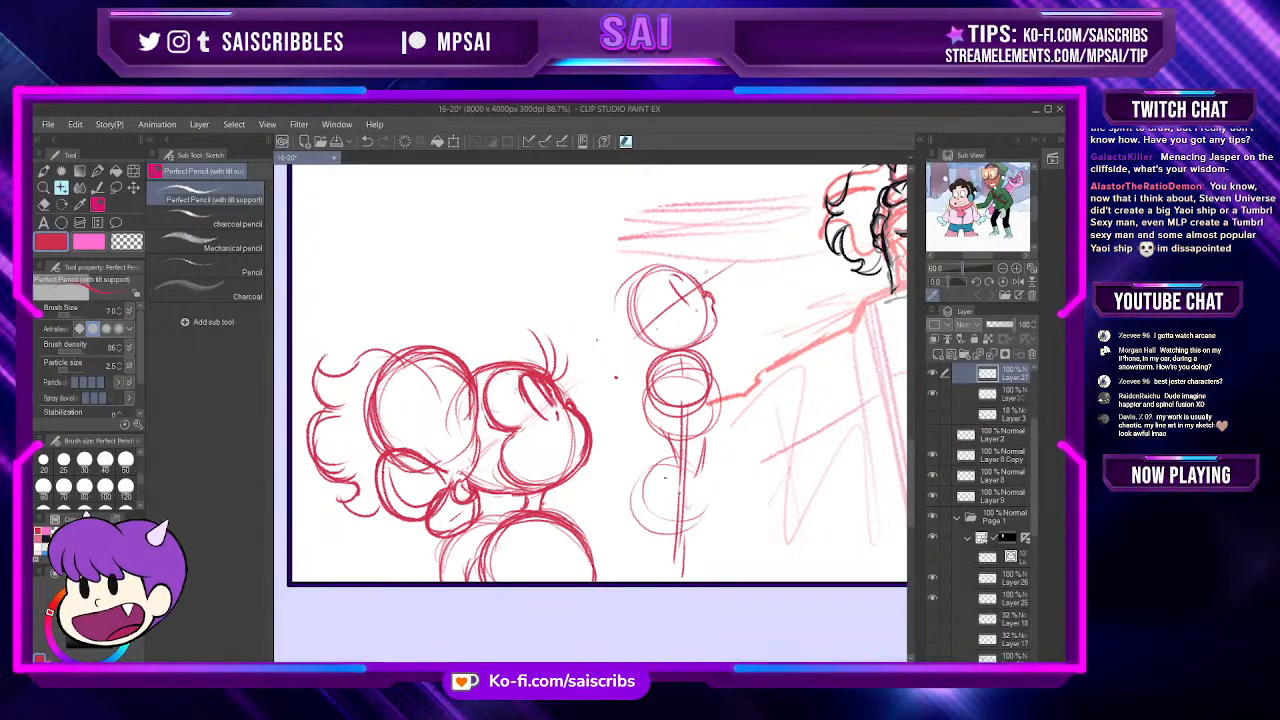
left_click_drag(612, 356, 735, 260)
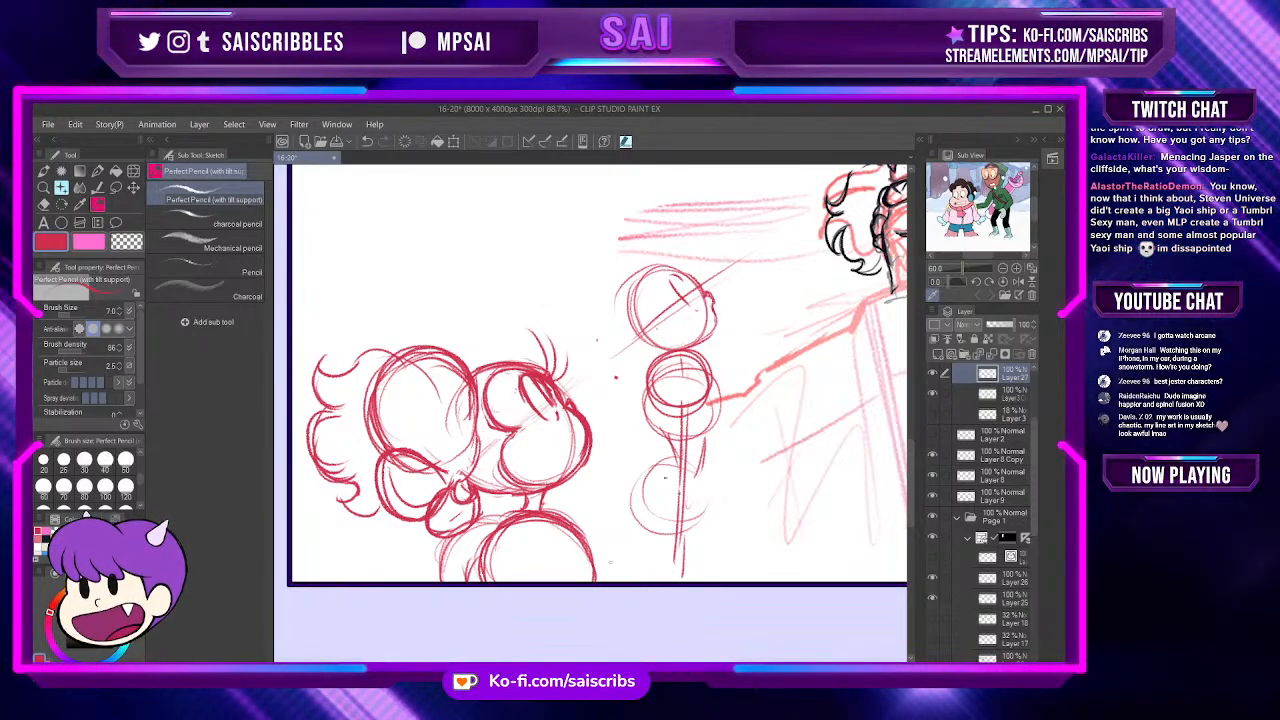
Step: Undo the head's profile and guideline strokes, and erase the small construction figure with the Hard eraser
key("ctrl+z")
key("ctrl+z")
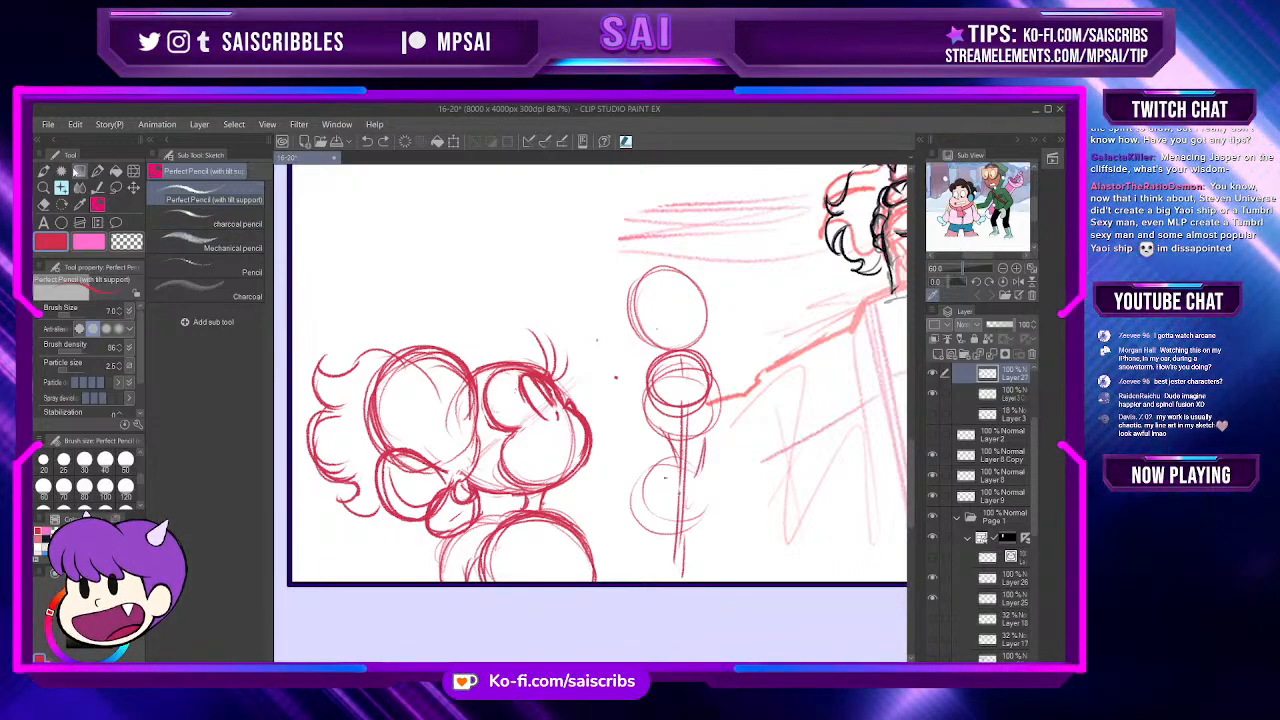
left_click(43, 204)
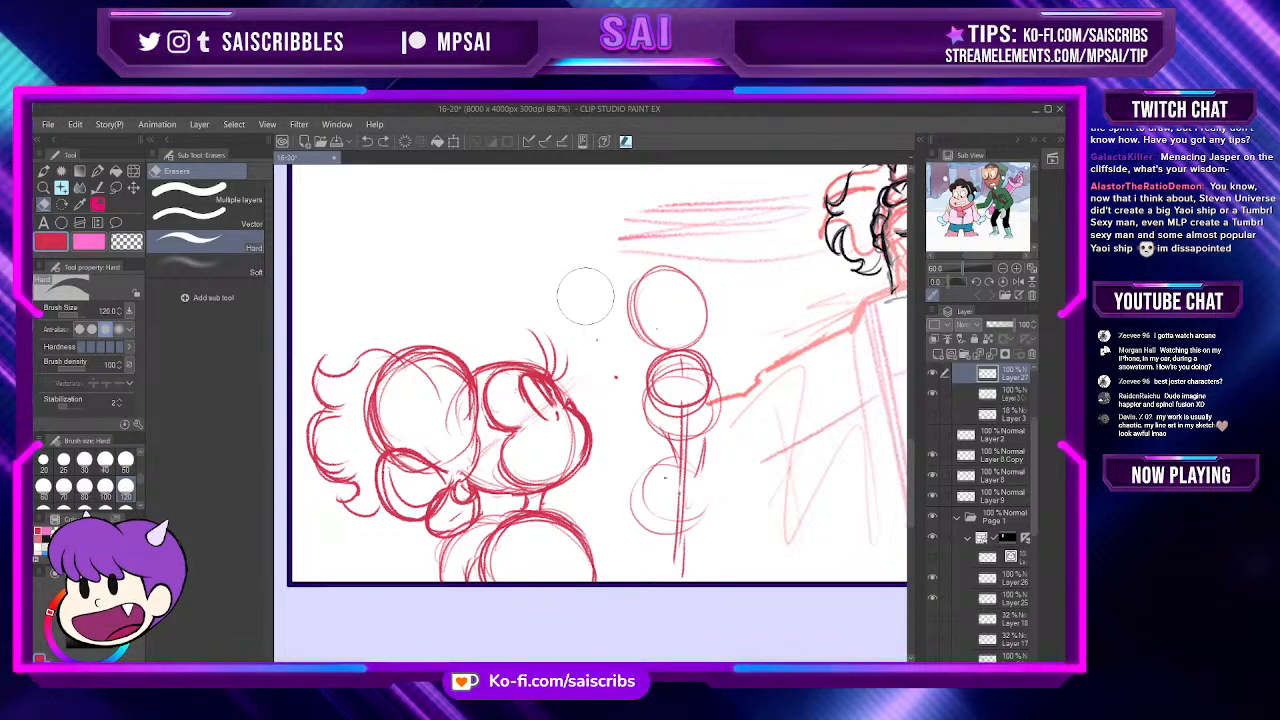
mouse_move(640, 270)
left_mouse_down()
mouse_move(654, 435)
mouse_move(677, 475)
mouse_move(705, 403)
mouse_move(618, 297)
mouse_move(664, 375)
left_mouse_up()
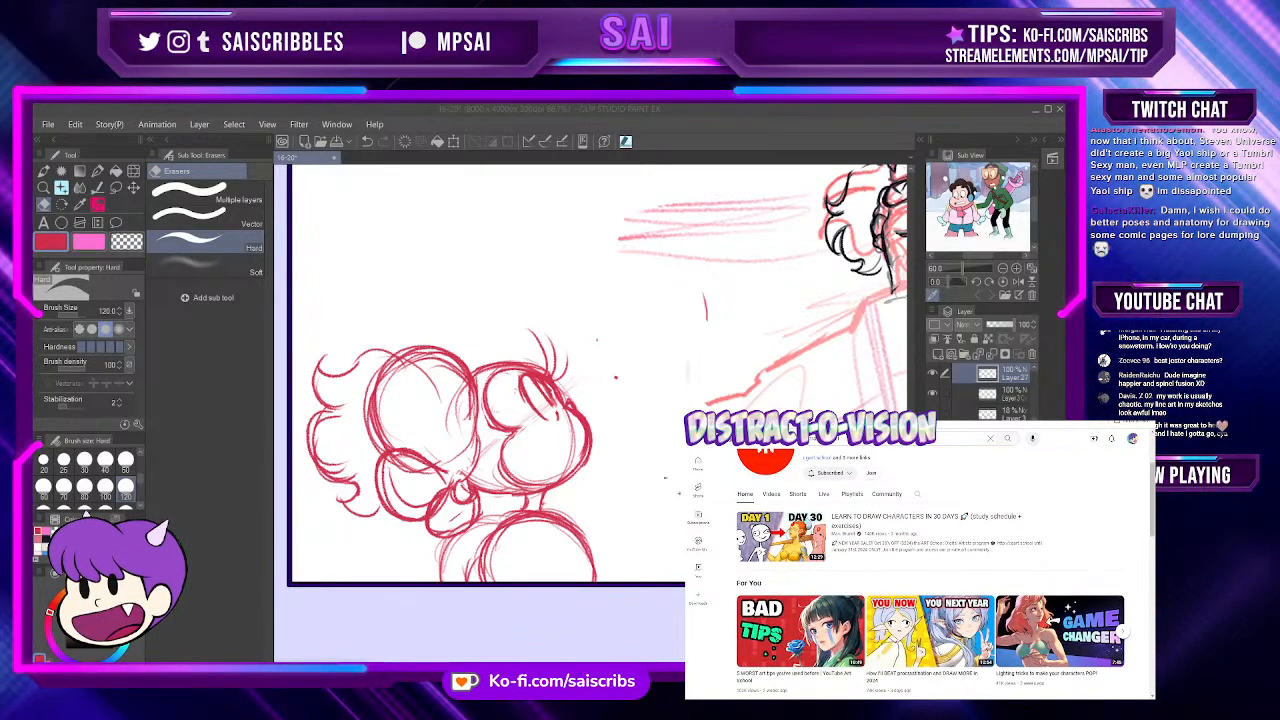
Step: Browse the Marc Brunet channel's video list on YouTube for drawing tutorials, and view the post about color #A17866
left_click(771, 494)
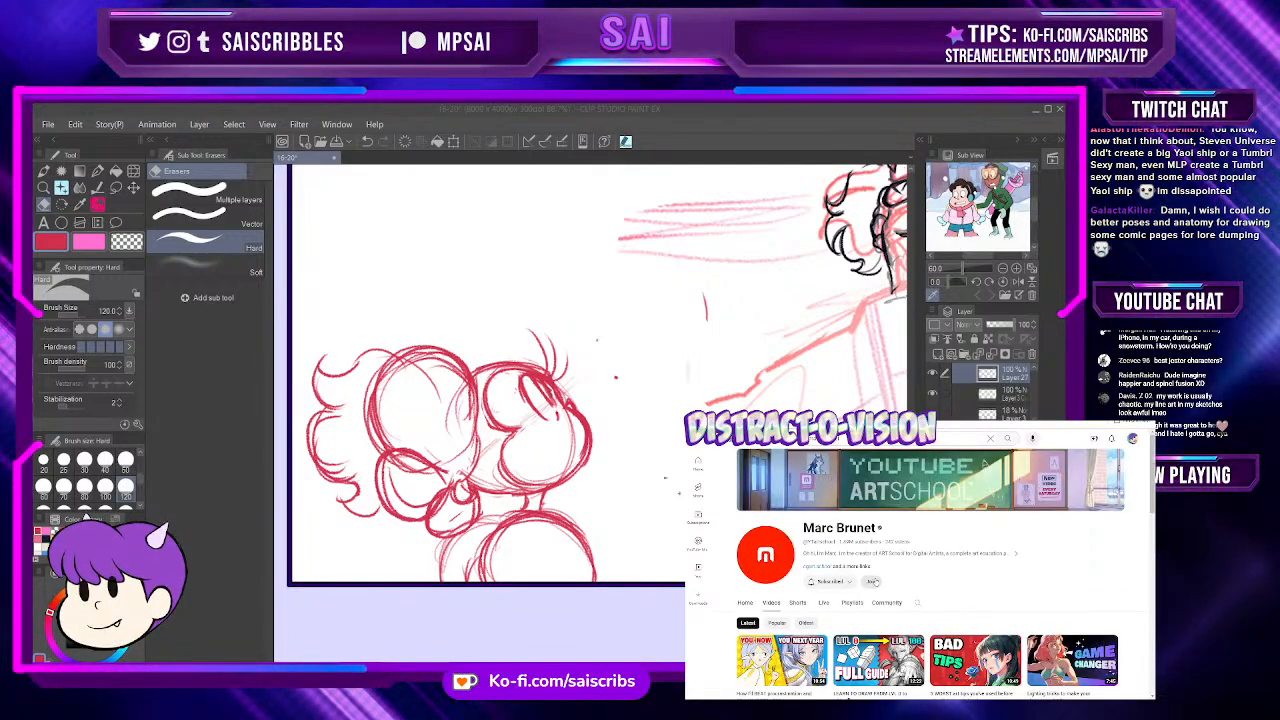
scroll(876, 582, "down", 3)
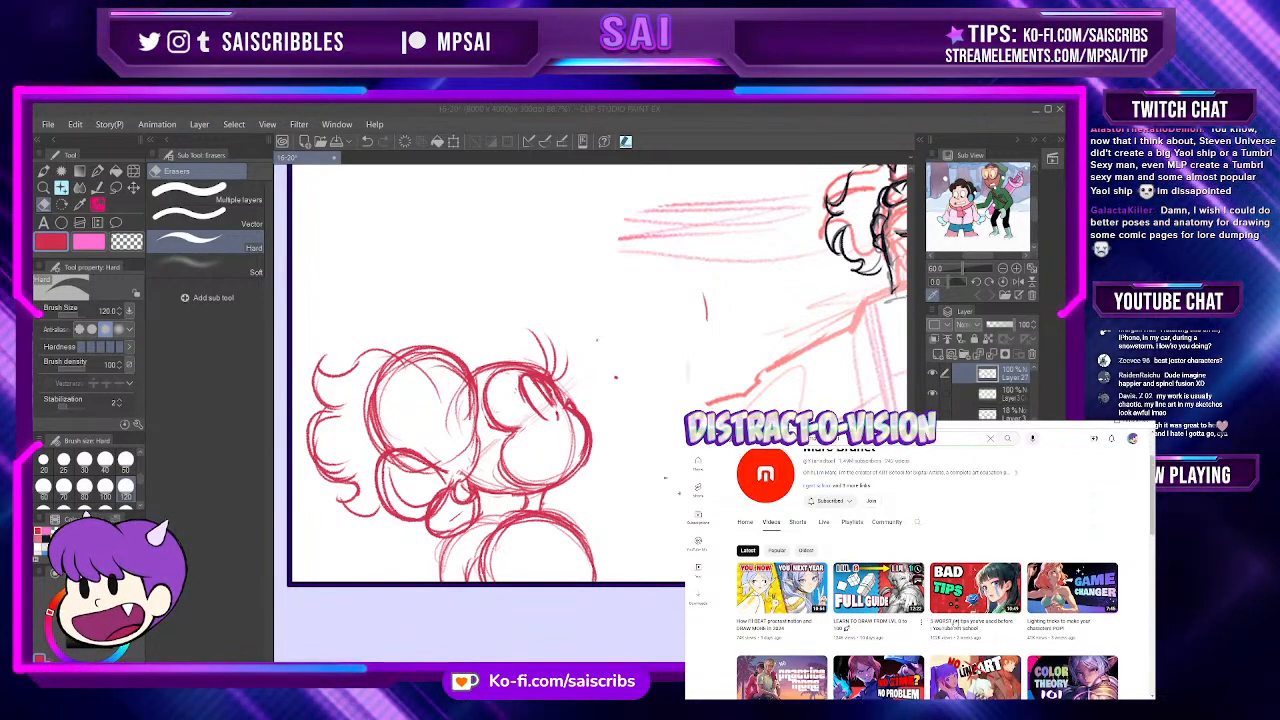
scroll(927, 580, "down", 2)
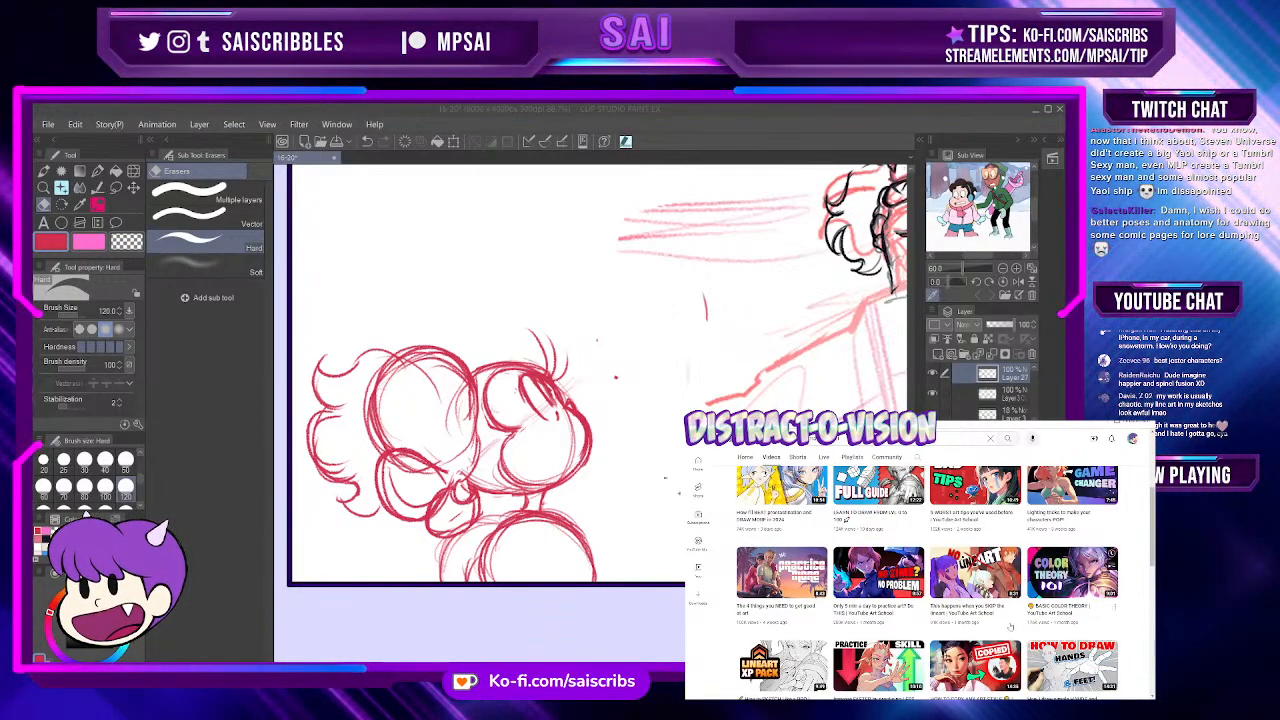
scroll(1011, 623, "up", 1)
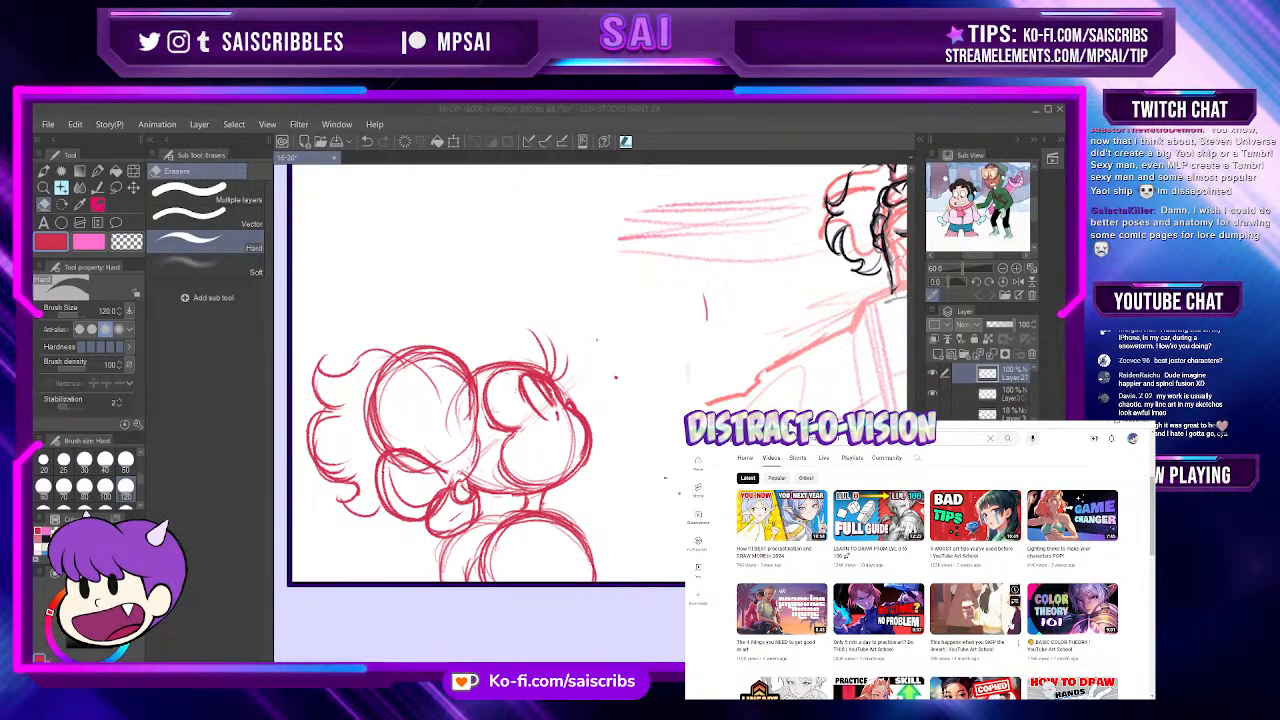
scroll(927, 580, "down", 3)
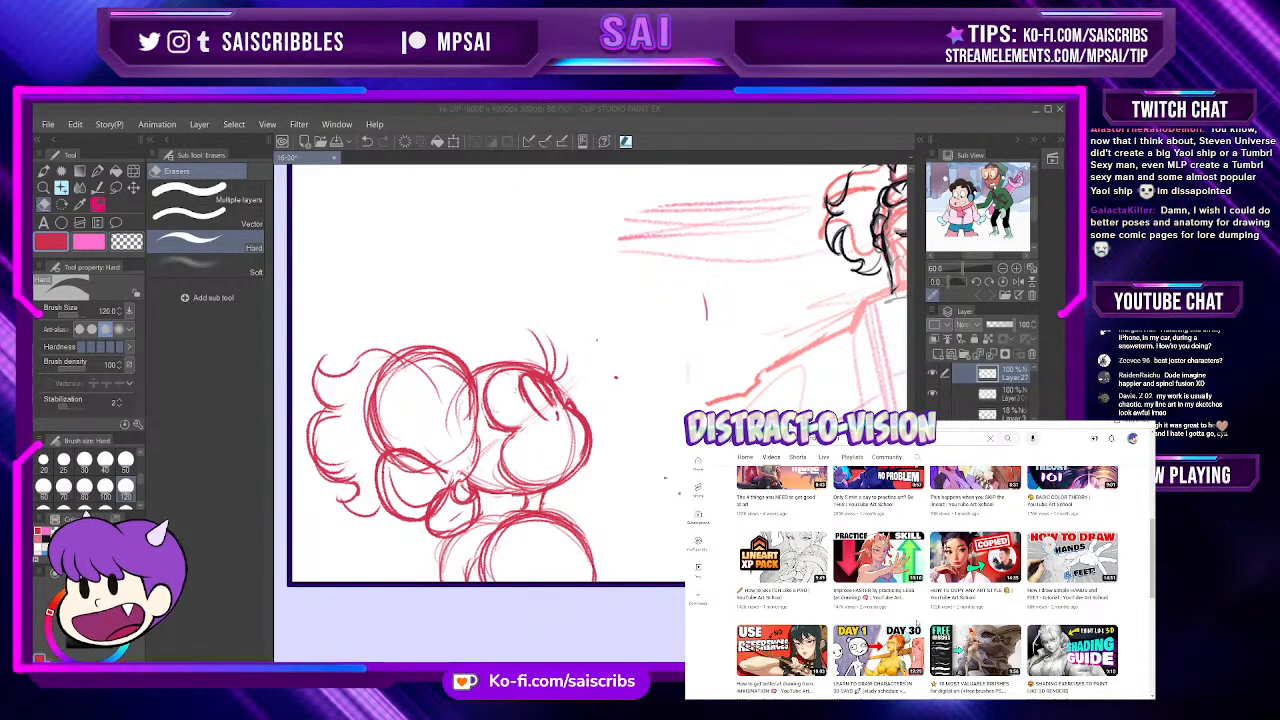
scroll(942, 619, "down", 2)
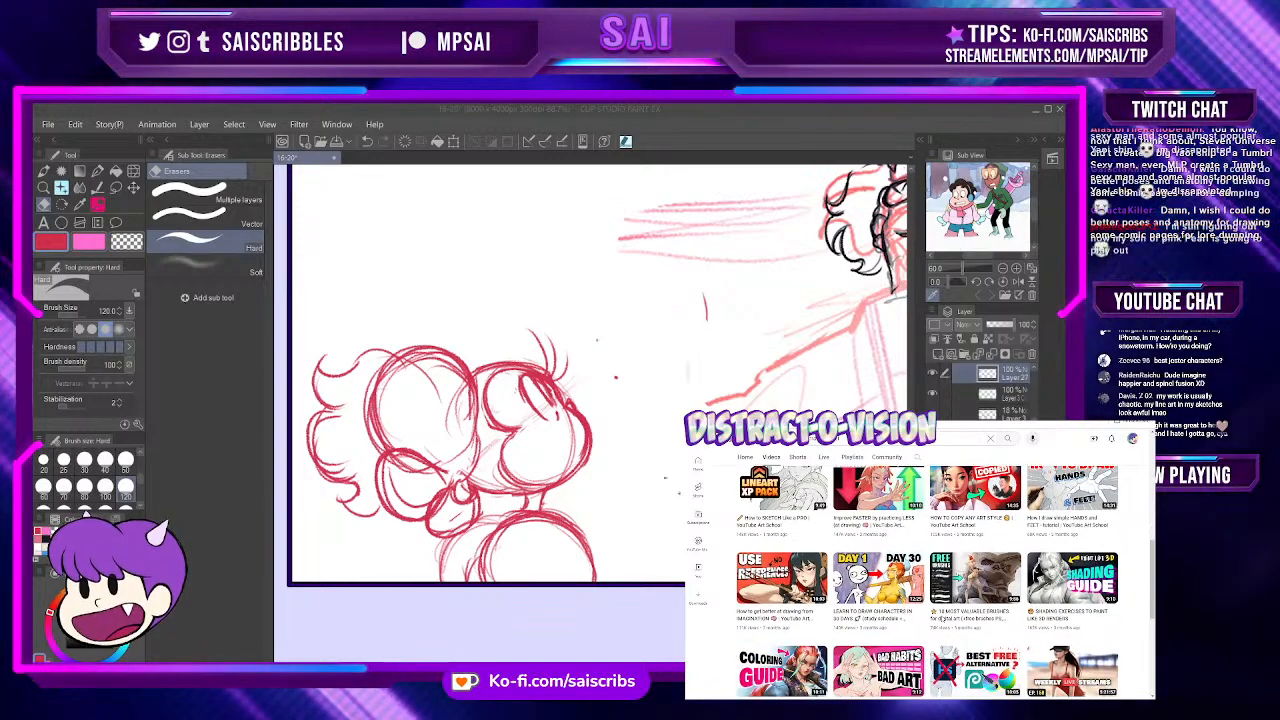
scroll(942, 619, "down", 1)
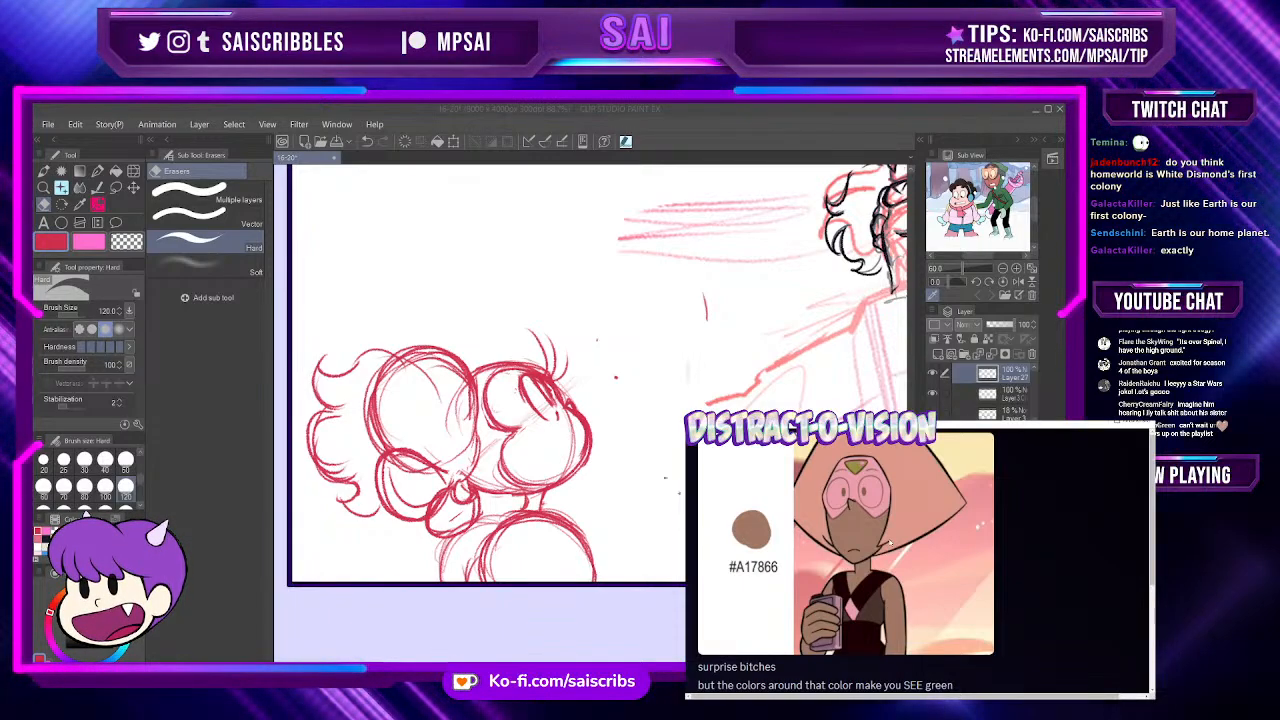
scroll(891, 547, "down", 2)
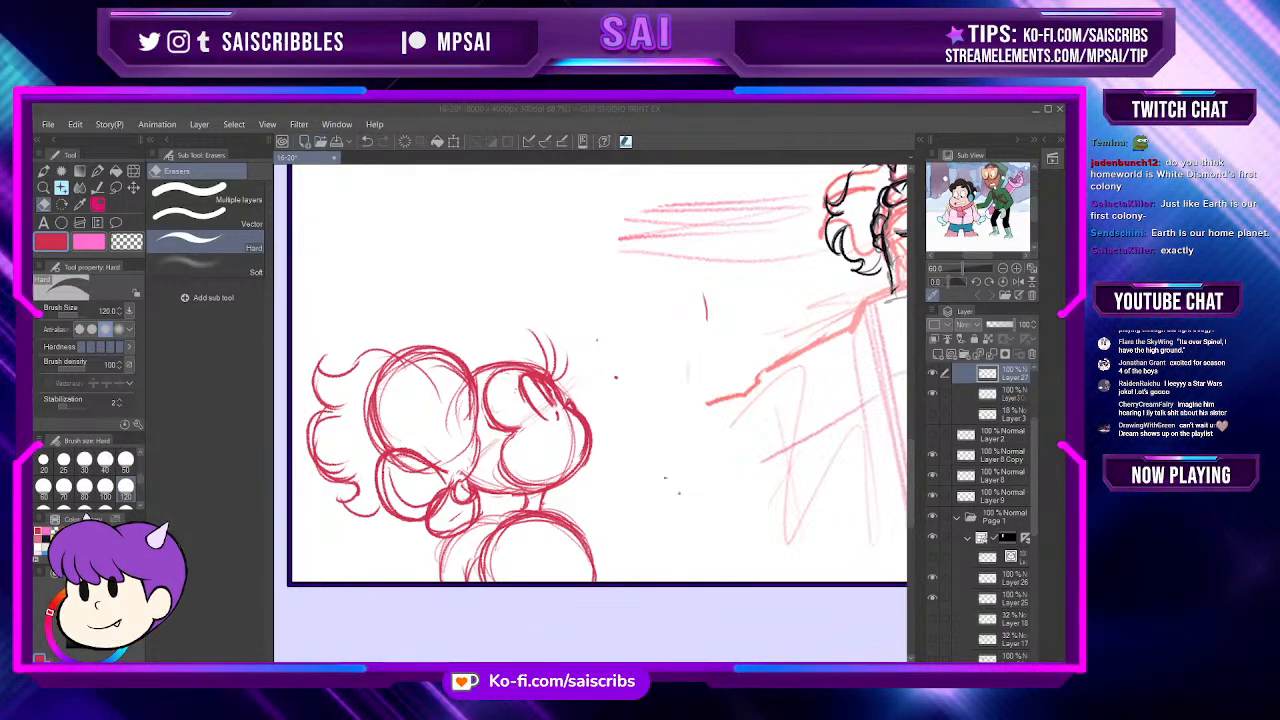
Step: Switch back to Clip Studio Paint and examine the foreground figure against the distant cliff figure in the panel
left_click(696, 364)
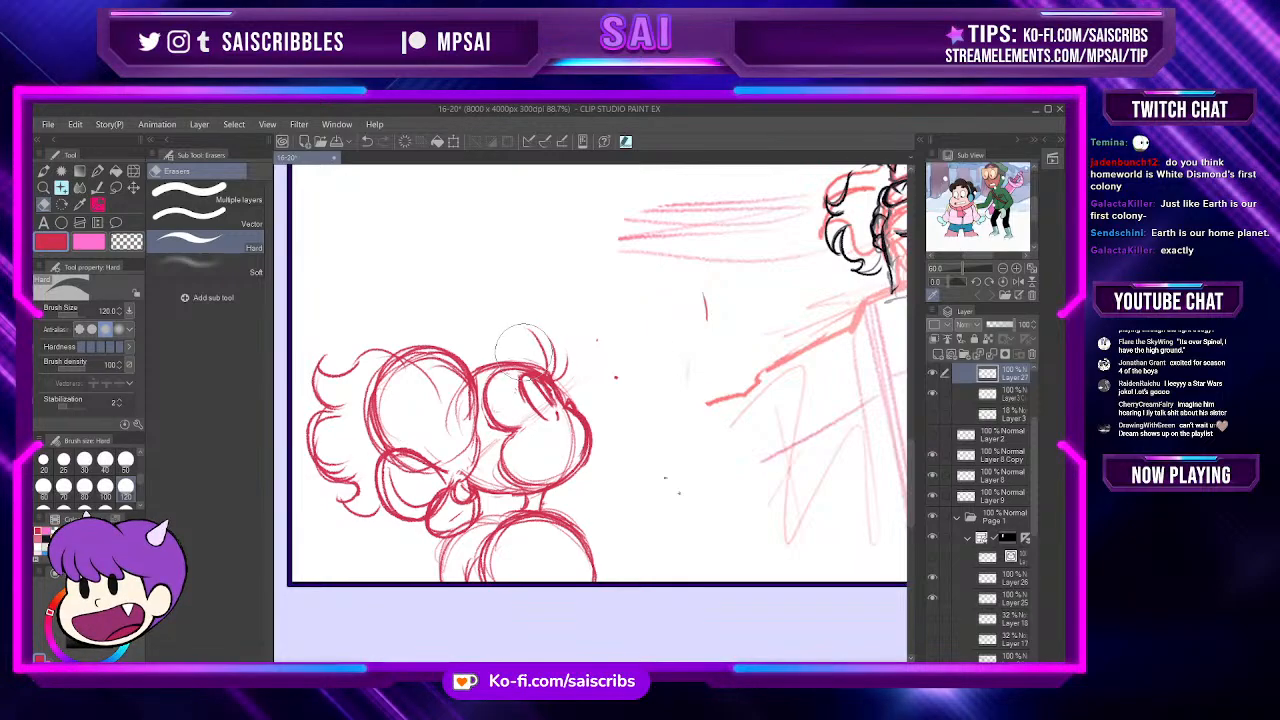
scroll(658, 340, "down", 3)
scroll(515, 338, "down", 1)
scroll(515, 338, "up", 3)
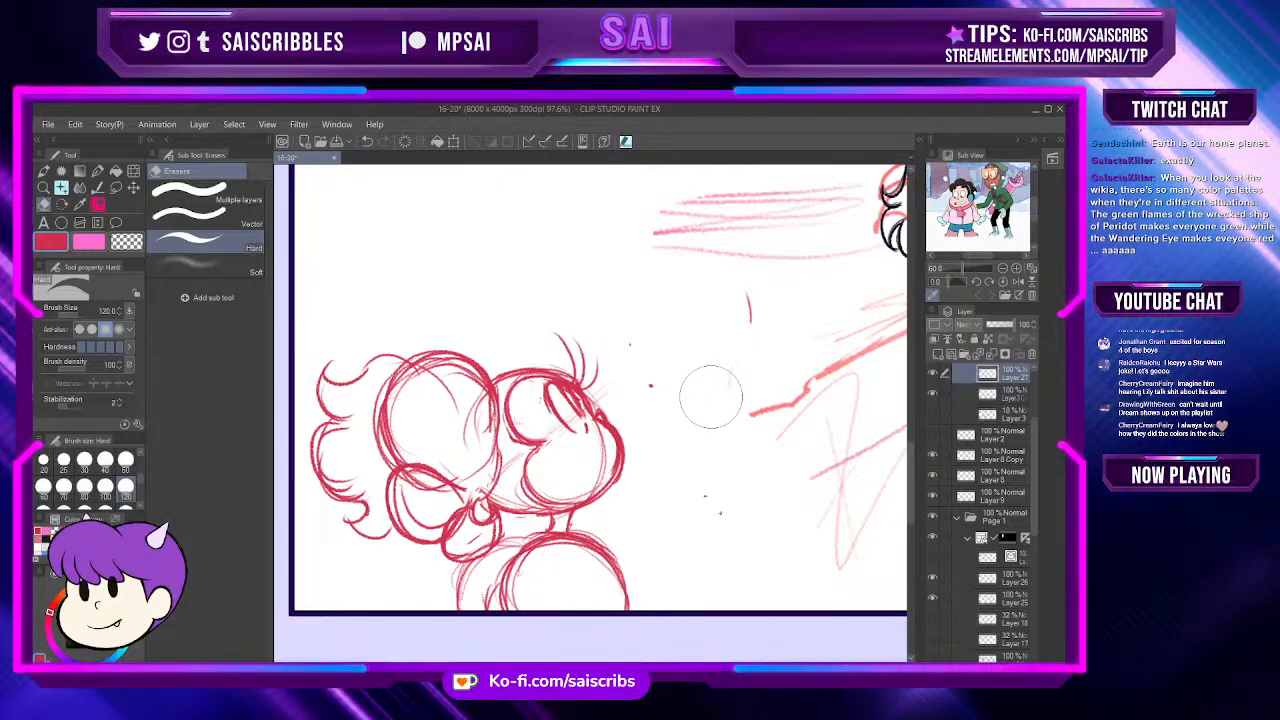
scroll(533, 336, "down", 4)
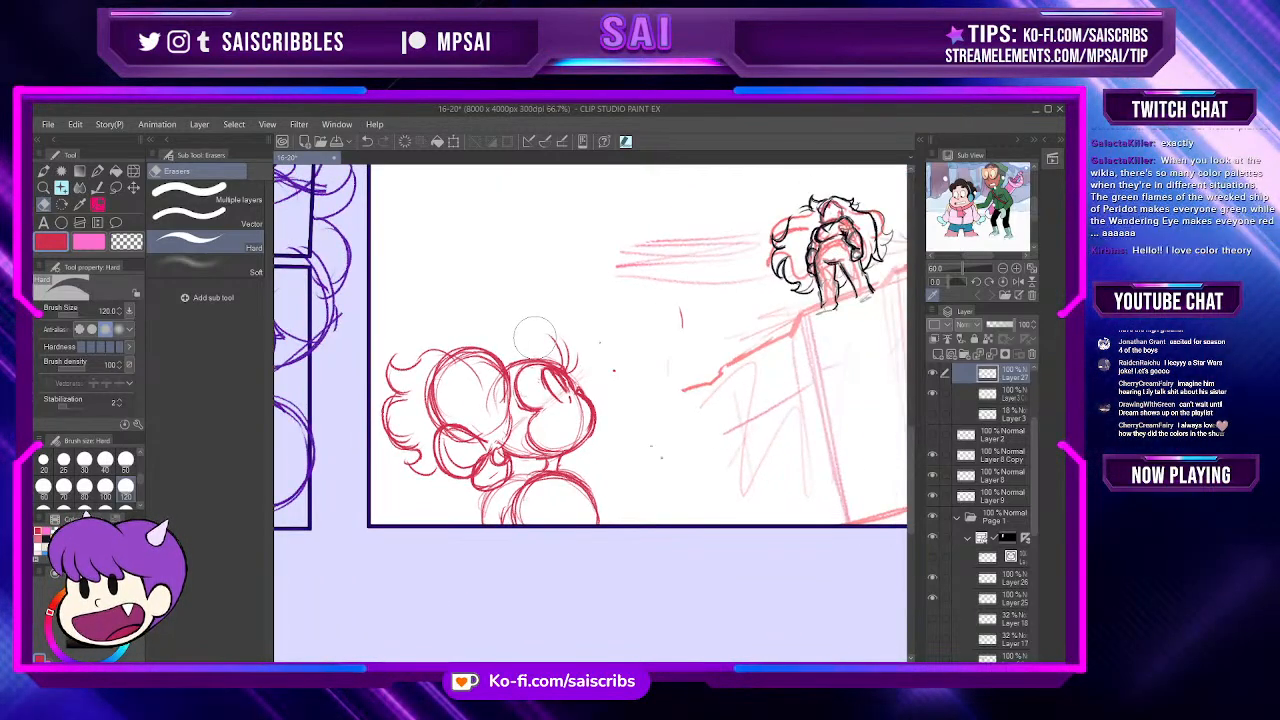
scroll(630, 341, "up", 1)
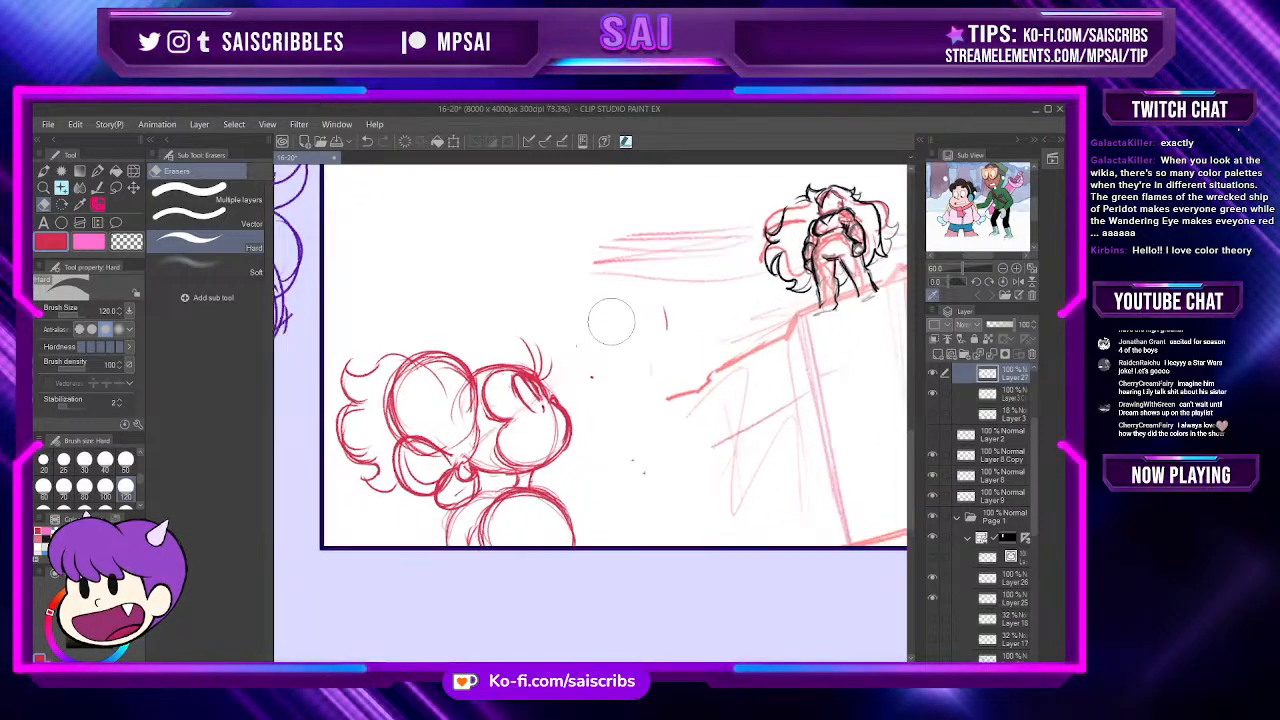
scroll(611, 320, "up", 2)
scroll(611, 320, "down", 3)
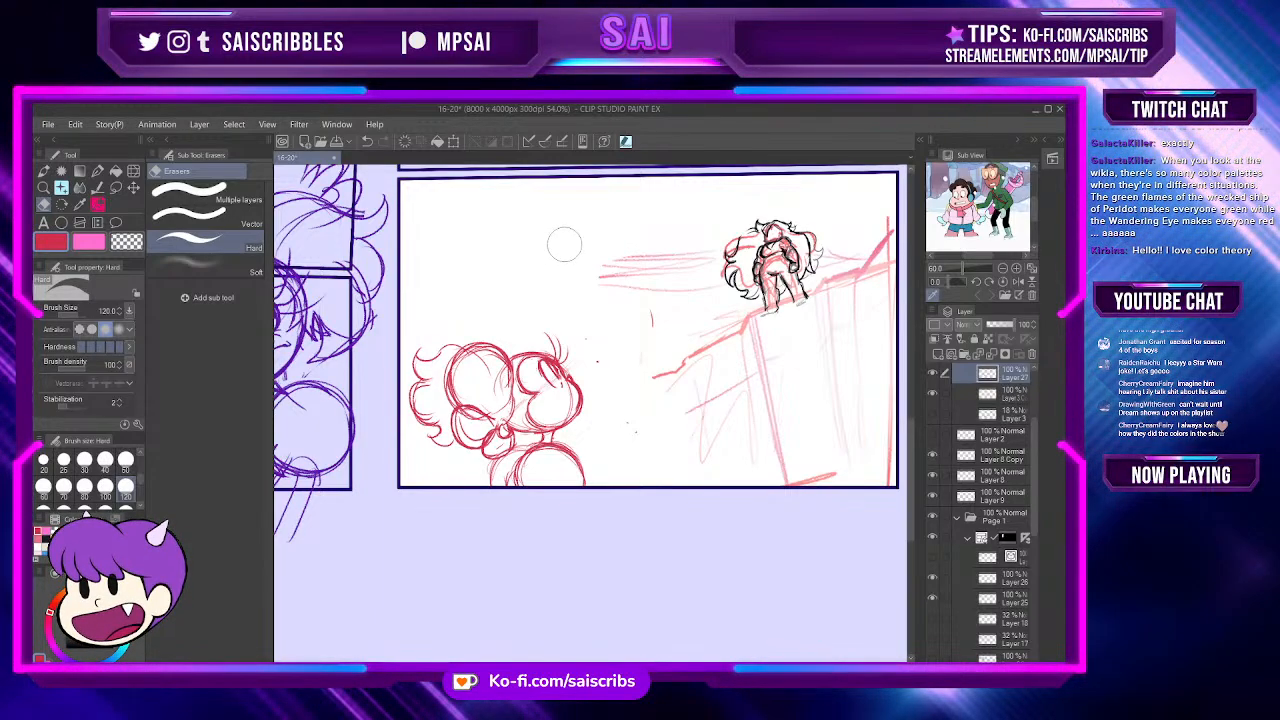
scroll(672, 285, "up", 1)
scroll(460, 303, "up", 1)
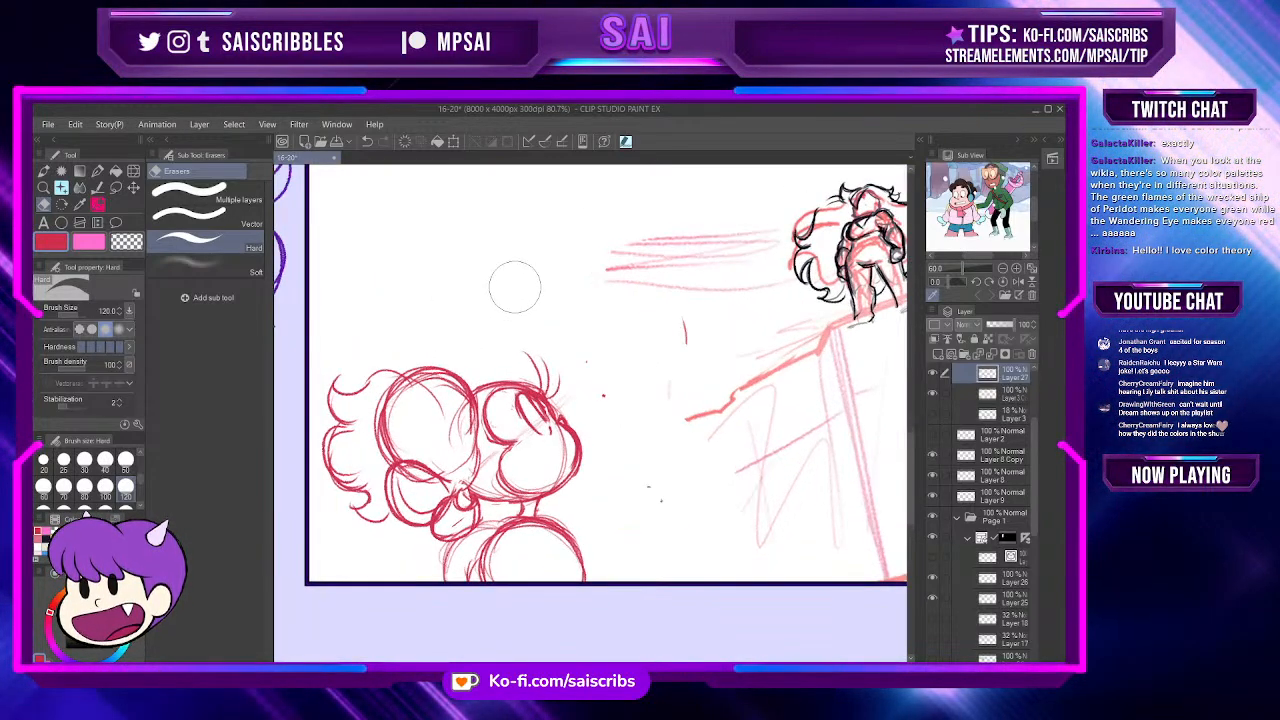
scroll(585, 375, "up", 1)
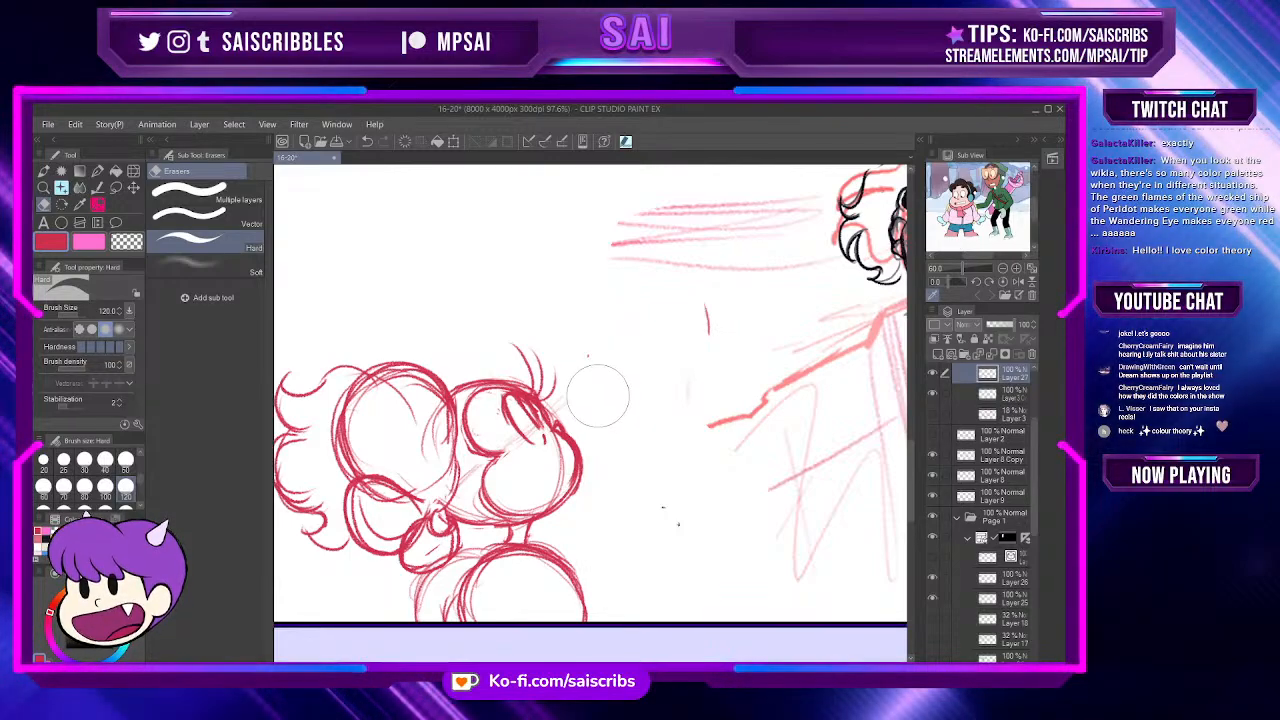
Step: Add a small curl on top of the foreground figure's hair with the Perfect Pencil (with tilt support) in red
scroll(598, 395, "down", 3)
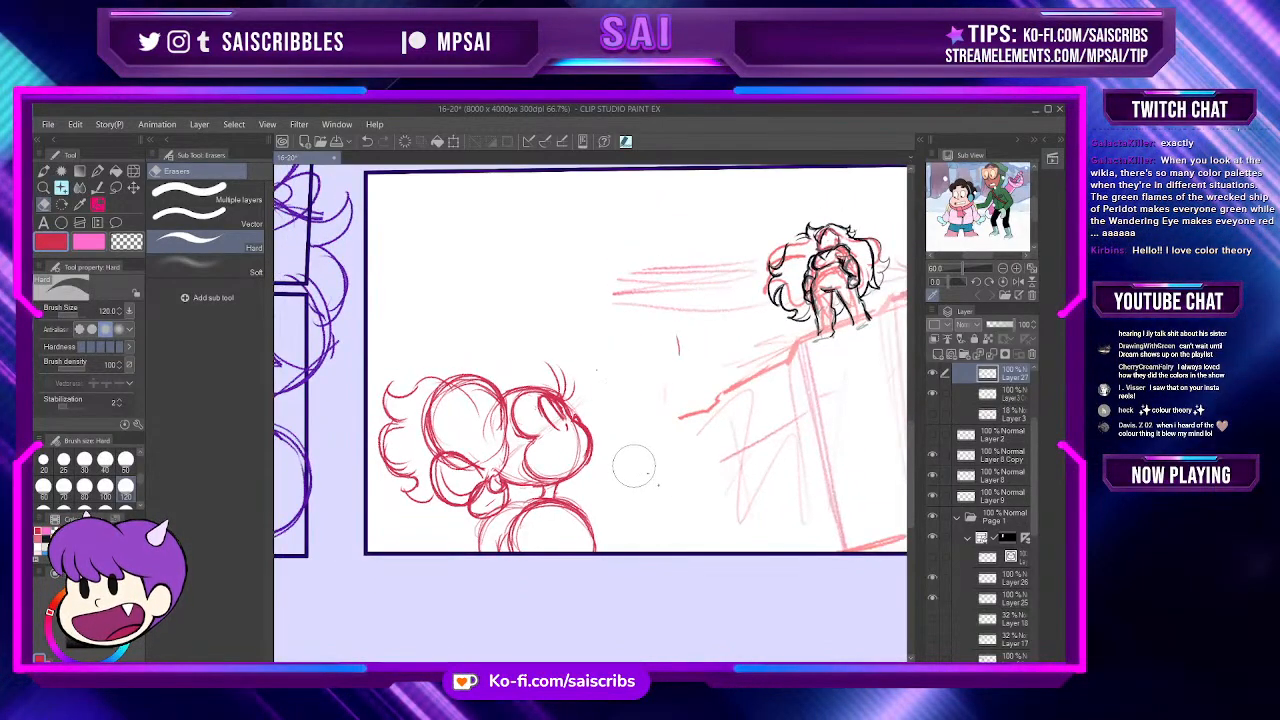
scroll(490, 424, "up", 1)
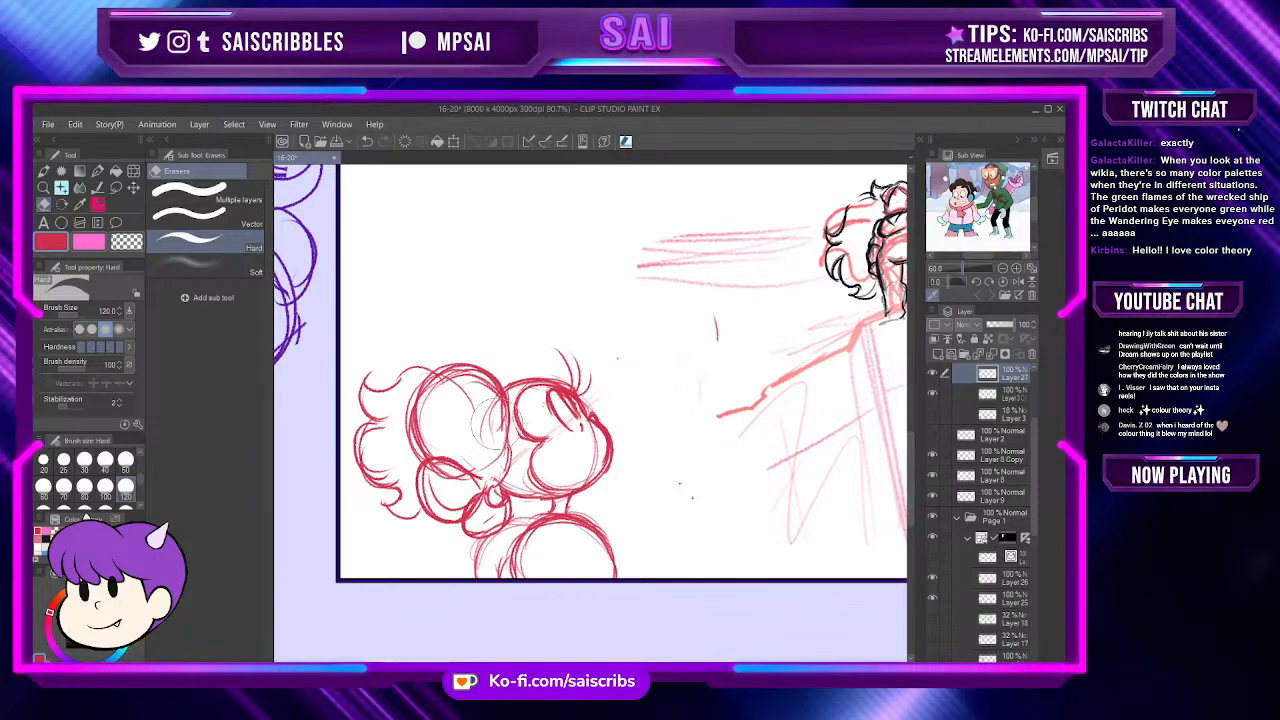
left_click(79, 204)
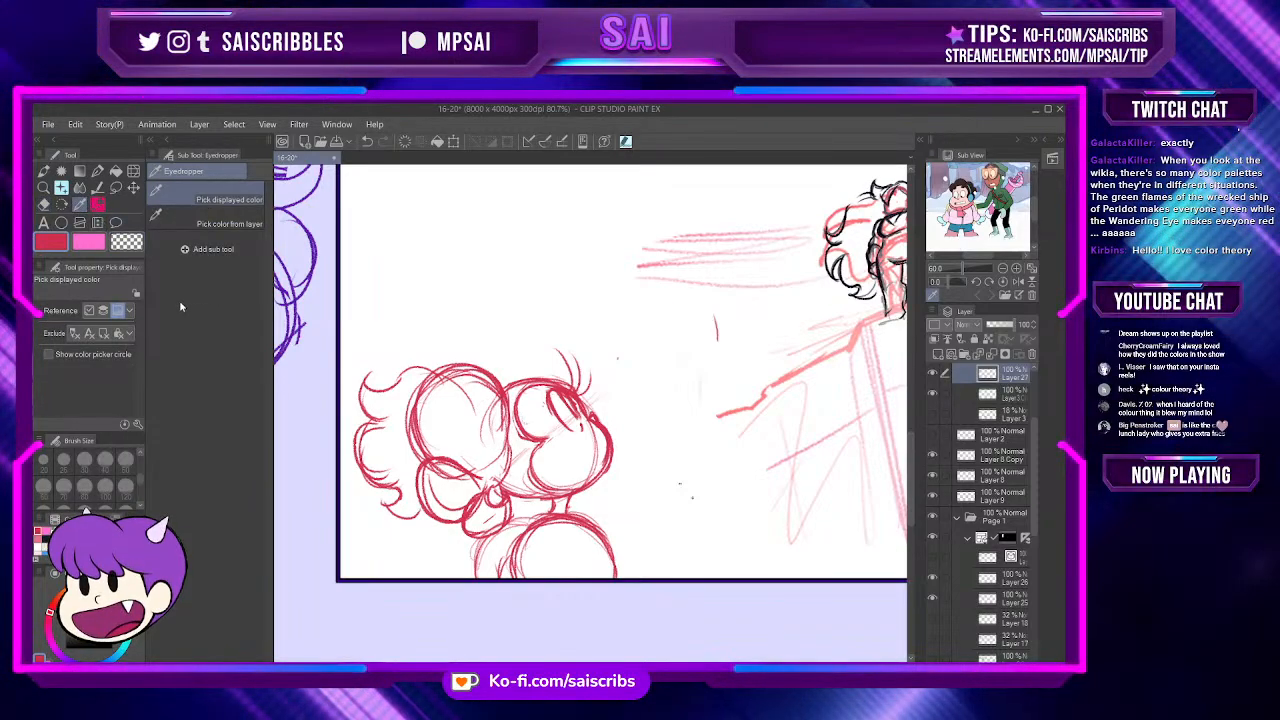
left_click(659, 440)
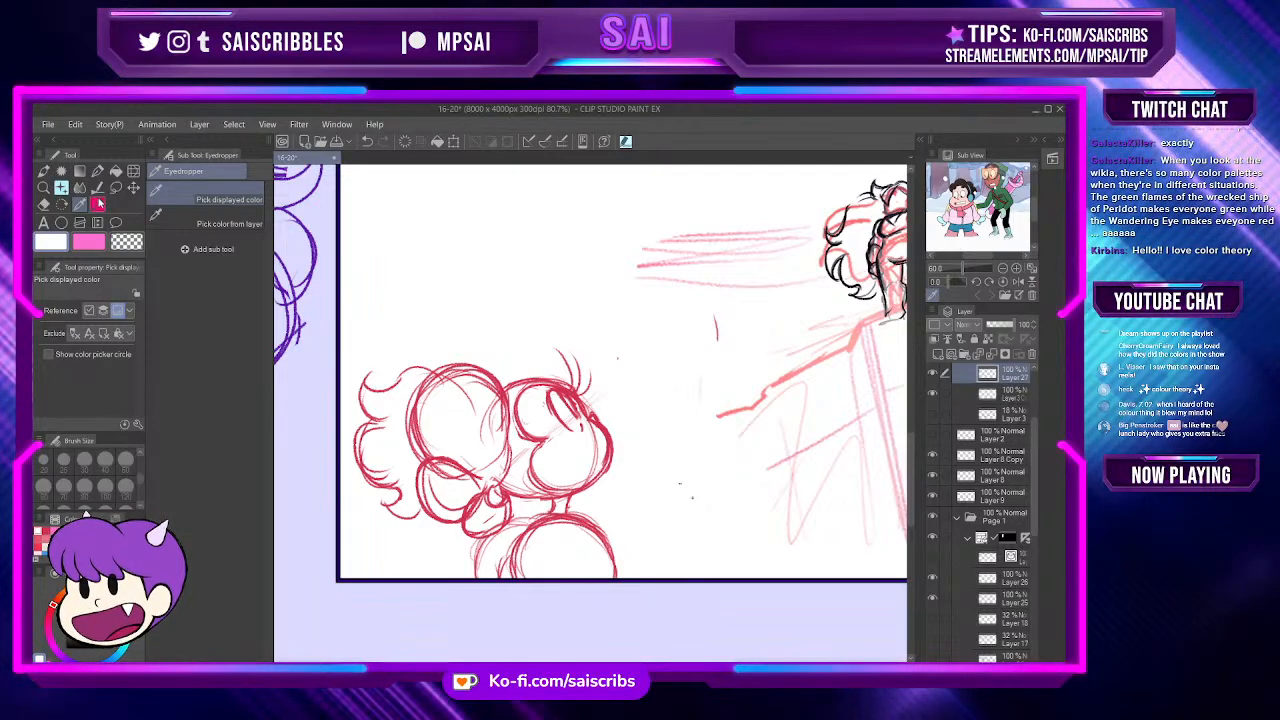
left_click(98, 204)
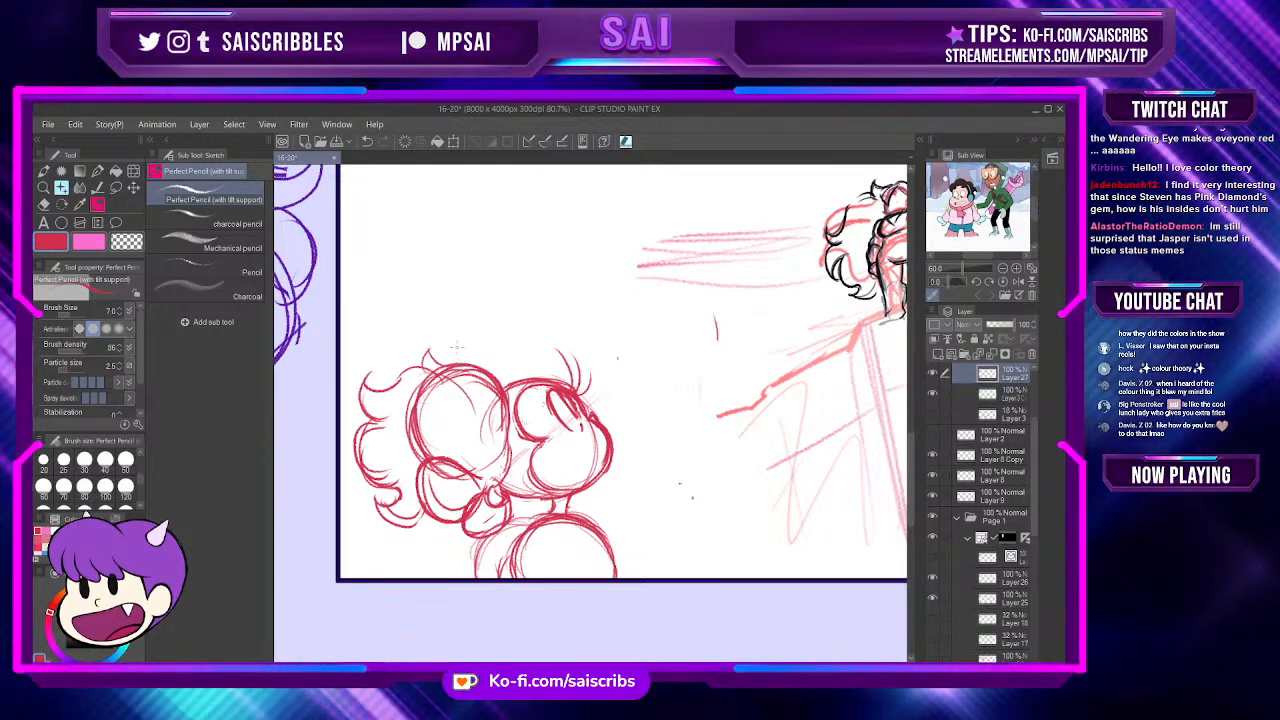
scroll(511, 425, "down", 1)
scroll(590, 370, "up", 1)
scroll(590, 370, "down", 1)
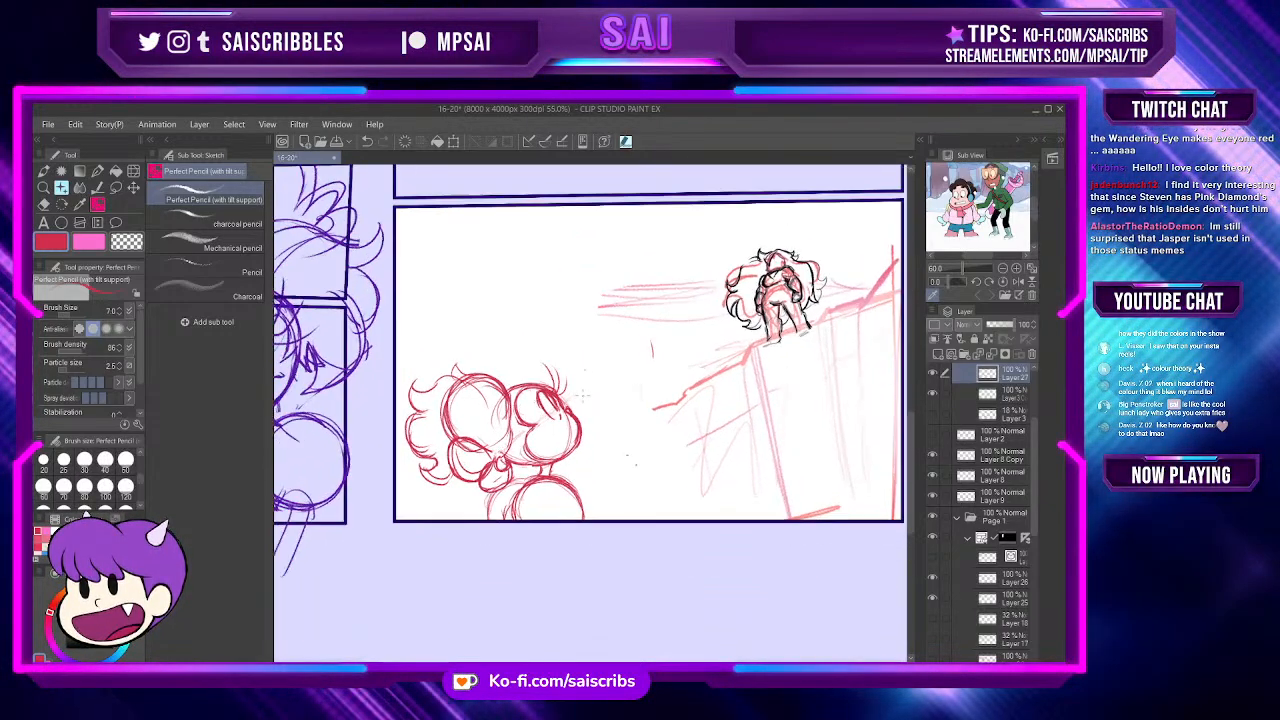
scroll(590, 370, "up", 1)
scroll(590, 370, "down", 1)
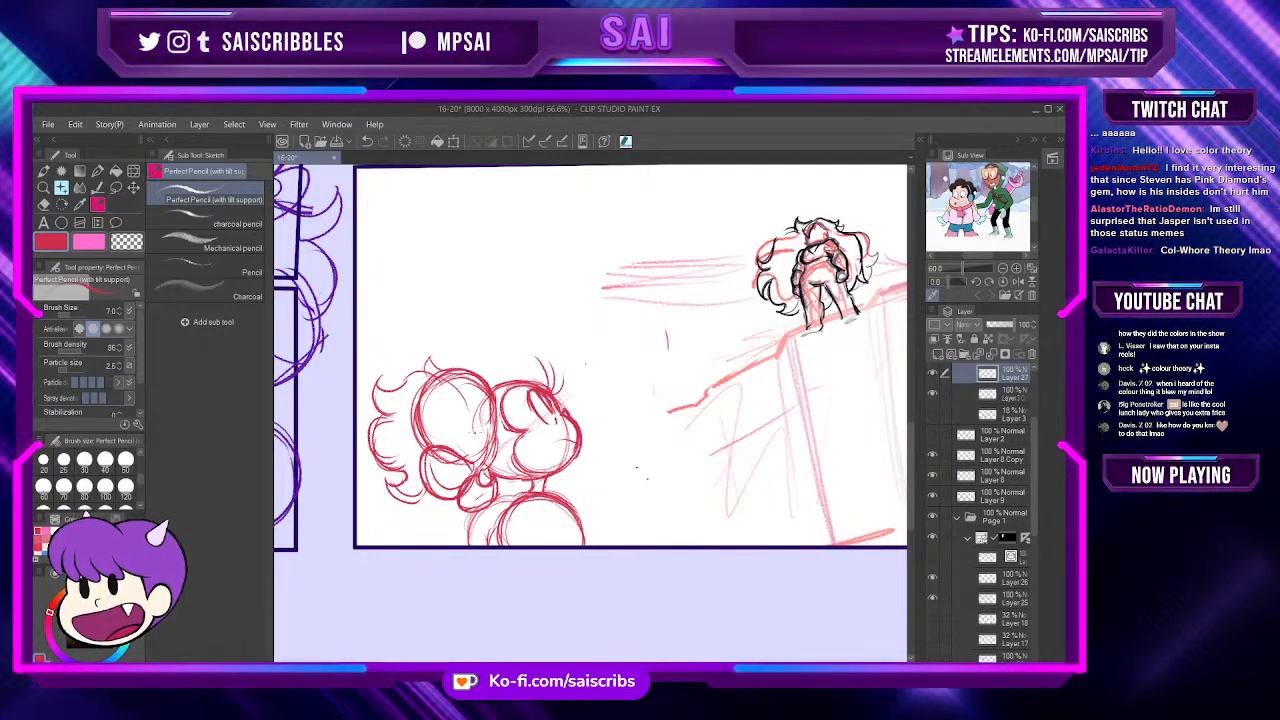
Step: Erase the overlapping construction line between the foreground figure's hair bun and head using the Hard eraser at size 50
key("e")
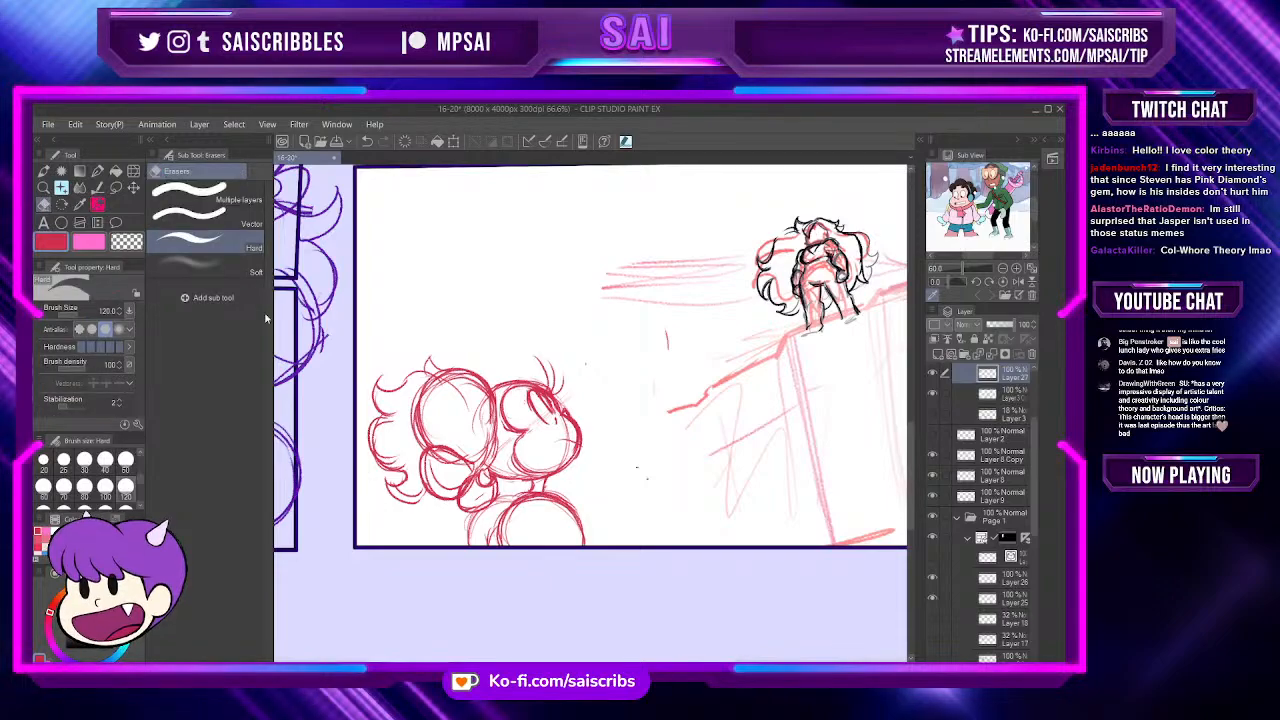
key("bracketleft")
key("bracketleft")
key("bracketleft")
key("bracketleft")
key("bracketleft")
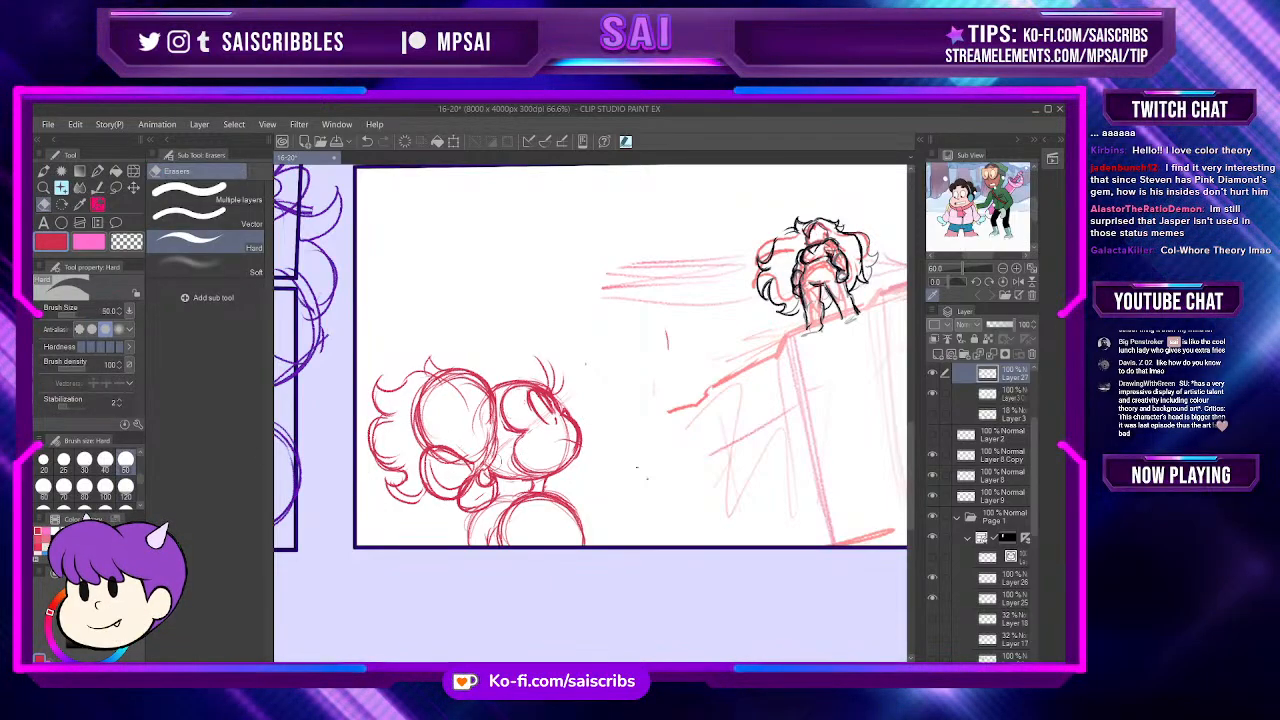
left_click_drag(482, 398, 487, 430)
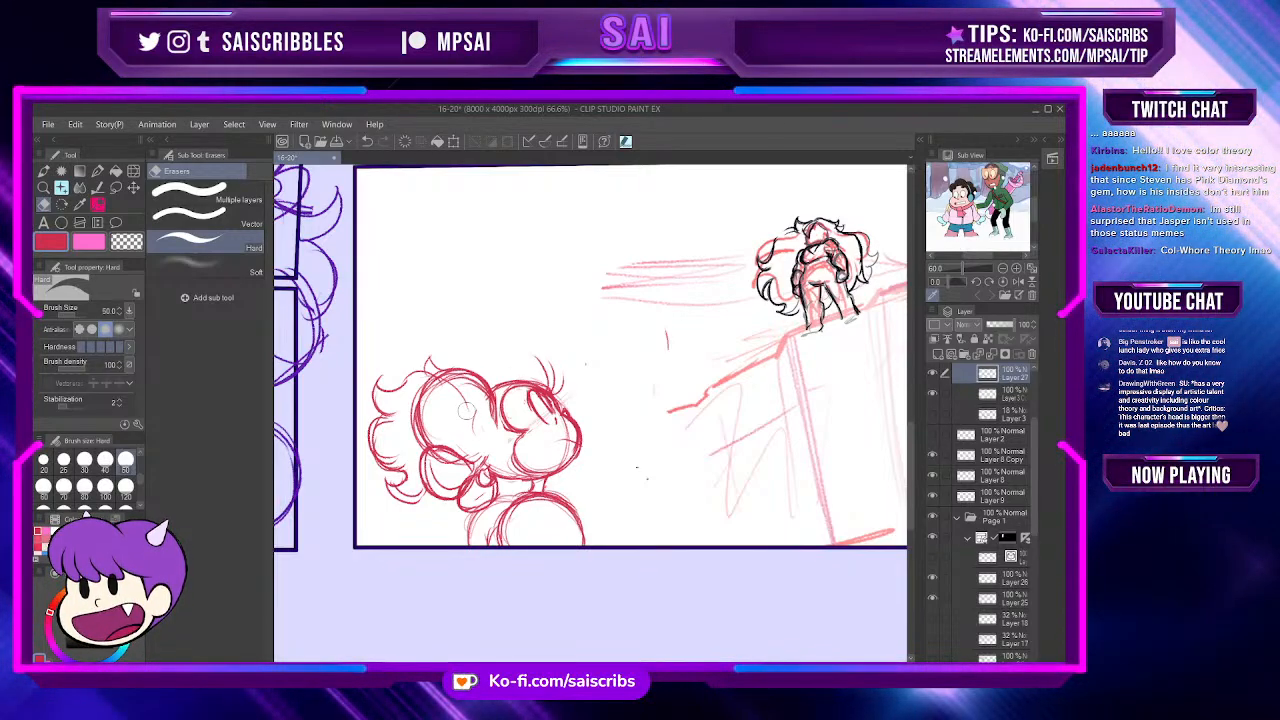
Step: Examine the cliff panel's composition alongside the neighbouring comic panels
scroll(617, 376, "down", 3)
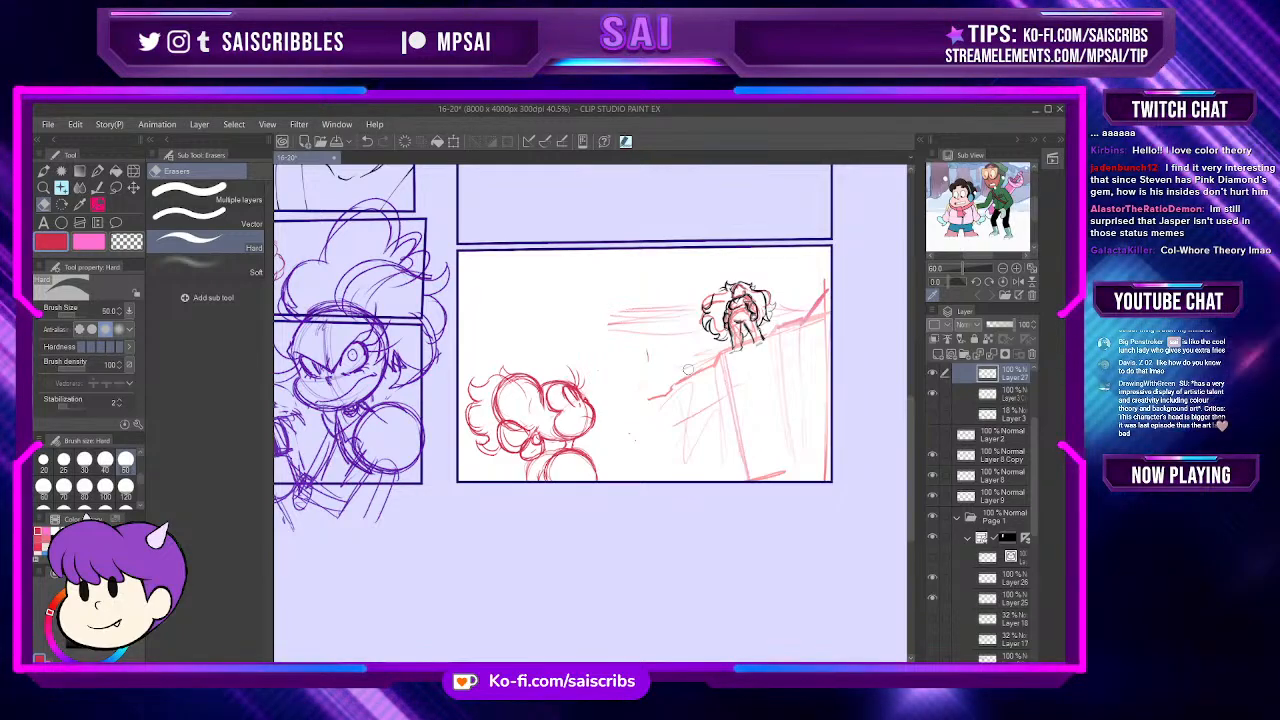
scroll(688, 369, "down", 3)
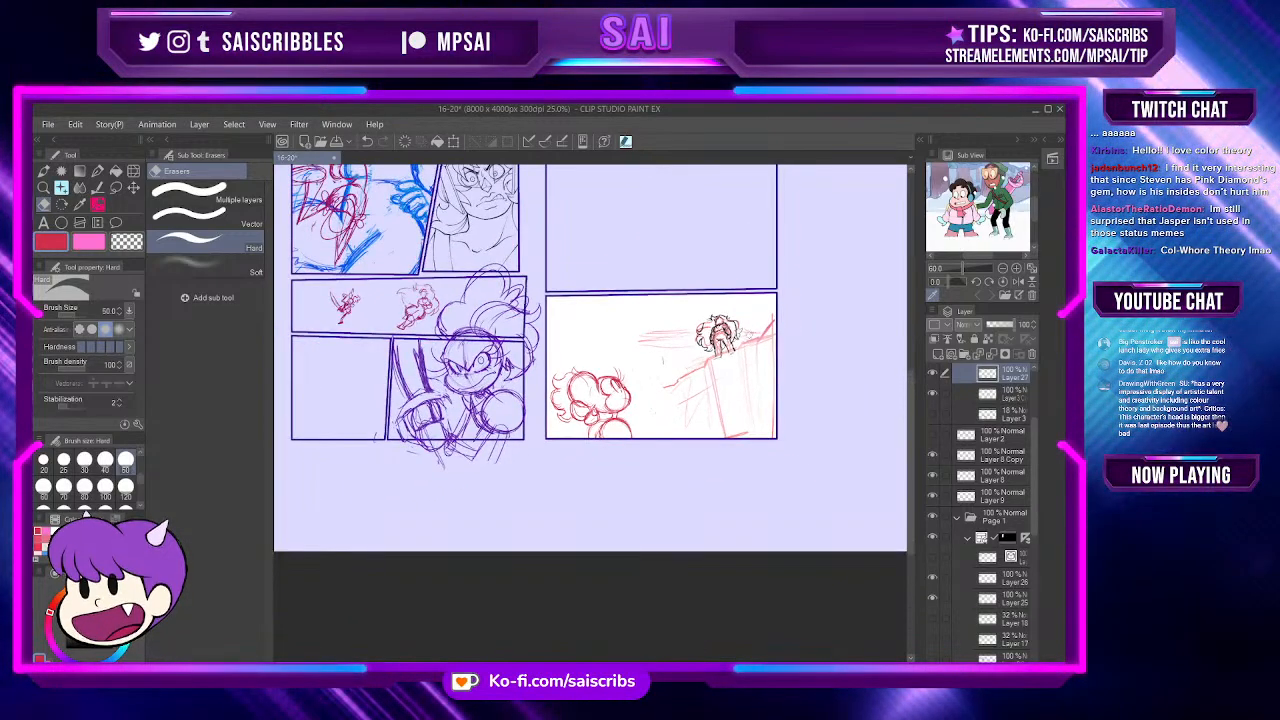
scroll(717, 353, "up", 1)
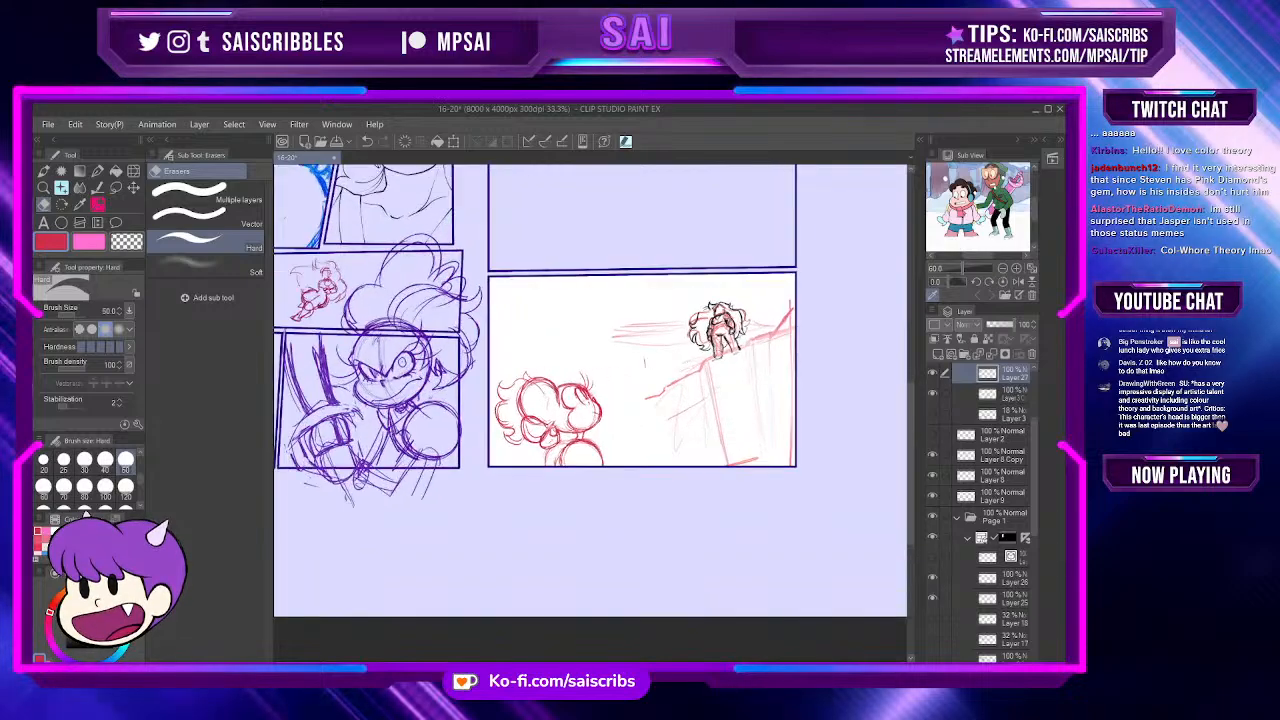
scroll(671, 365, "up", 1)
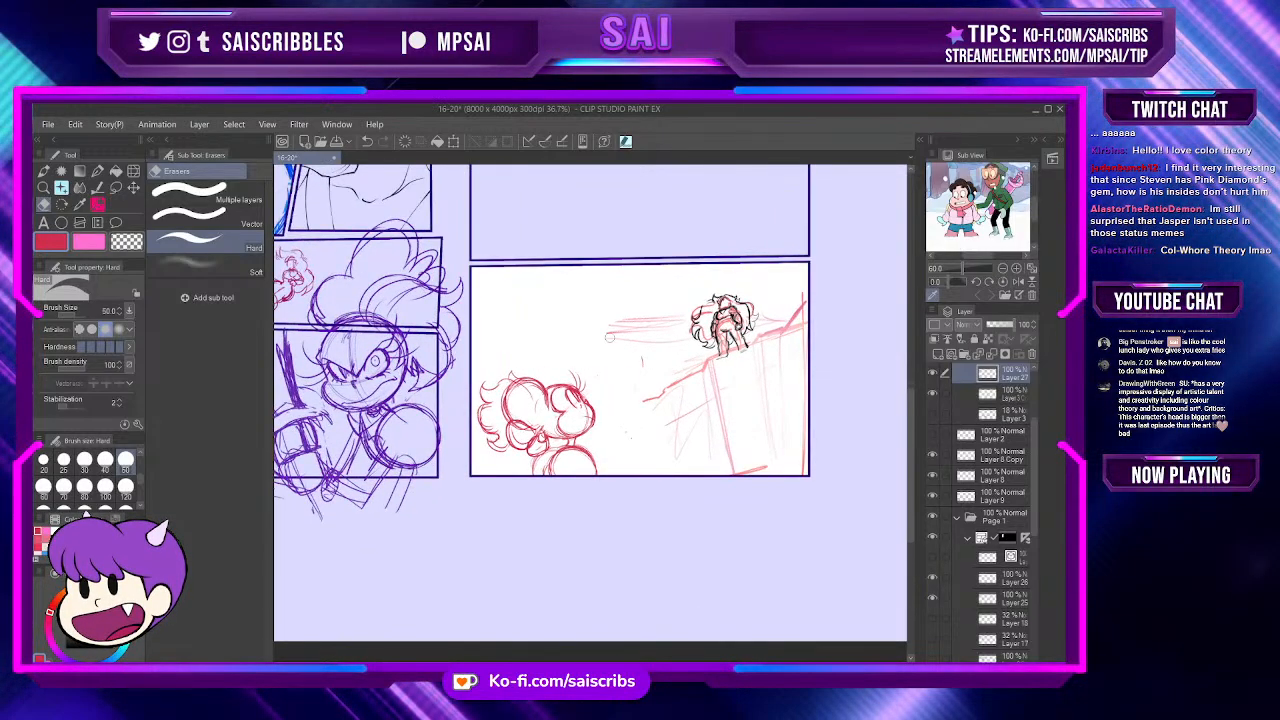
scroll(609, 337, "down", 3)
scroll(711, 320, "up", 2)
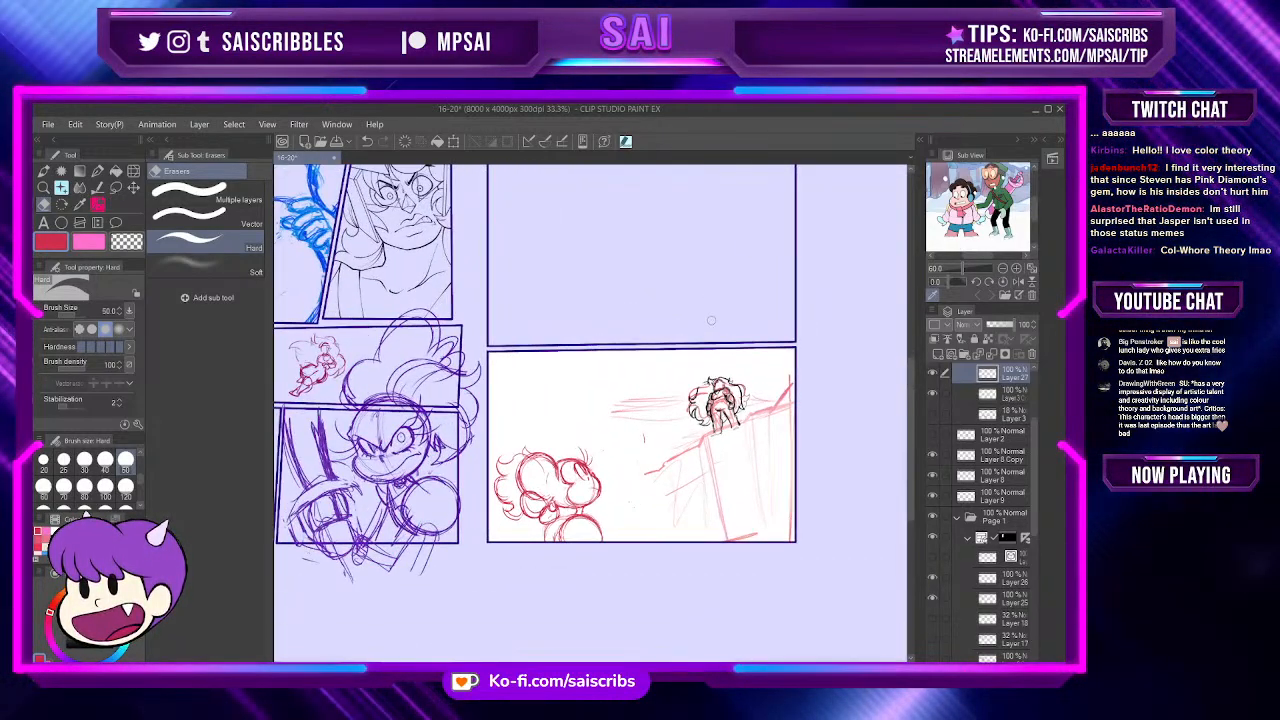
scroll(716, 430, "down", 1)
scroll(707, 442, "up", 1)
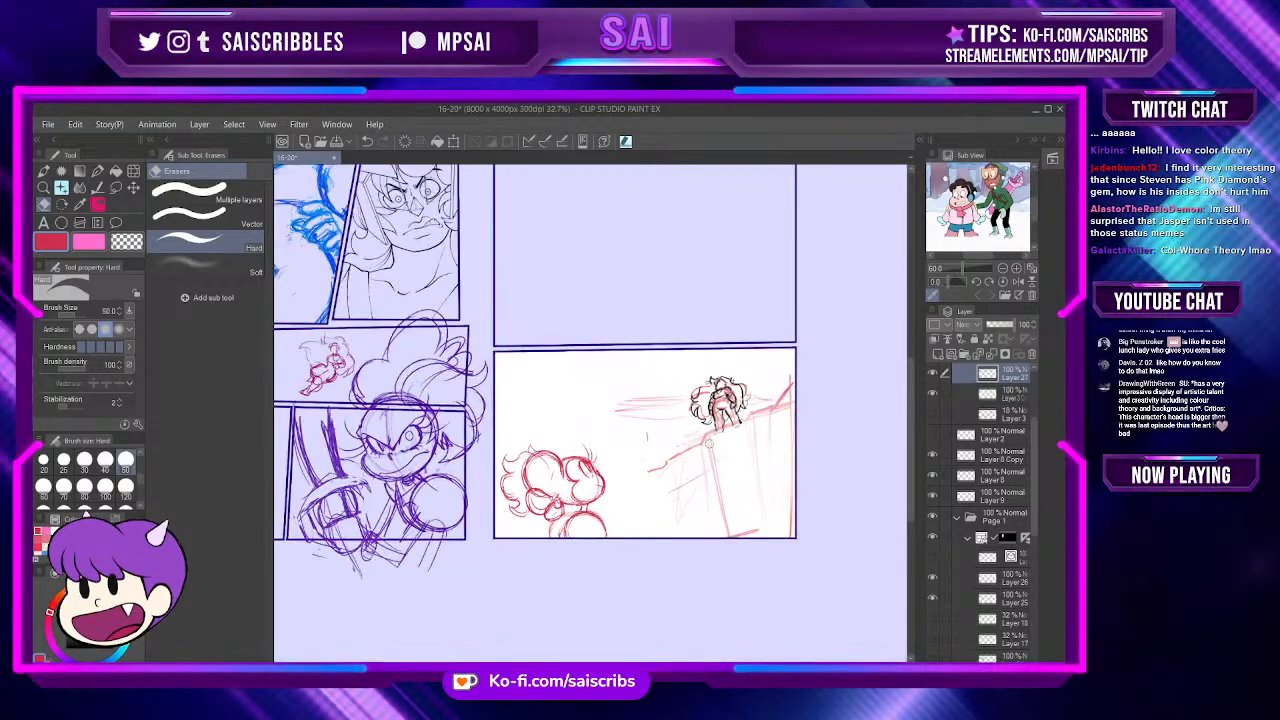
scroll(690, 445, "up", 1)
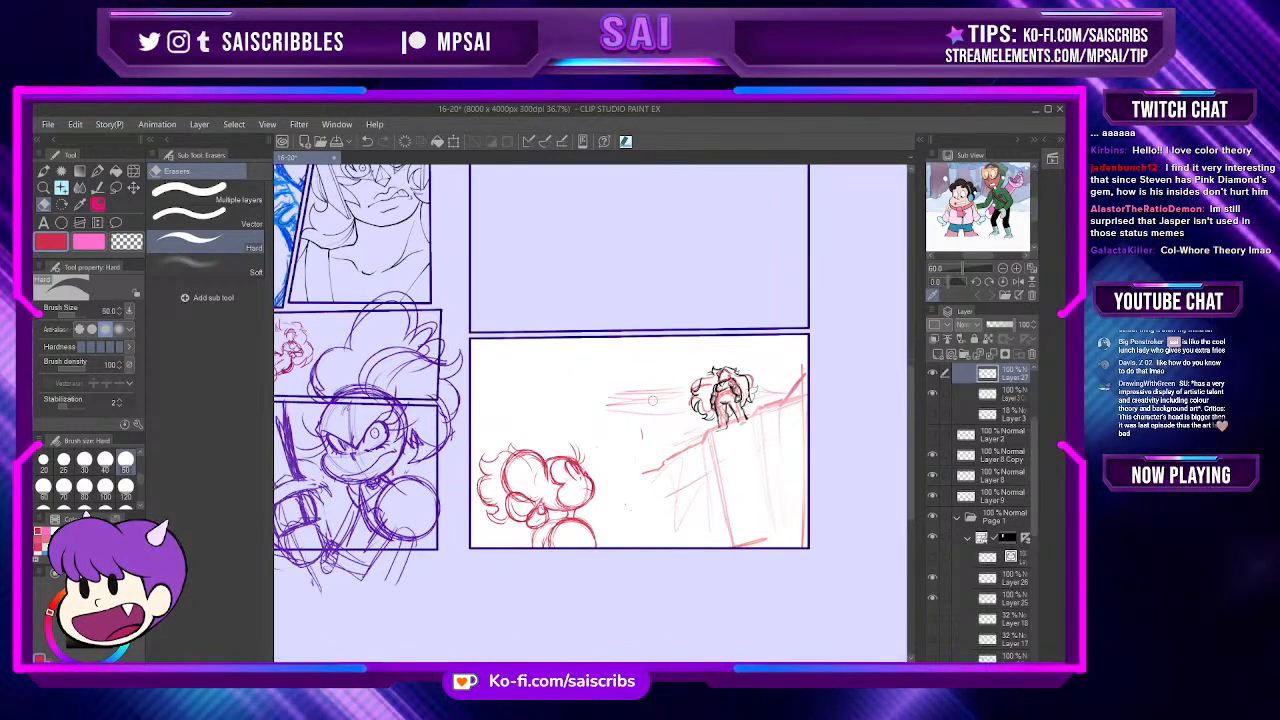
Step: Toggle the visibility of the layer directly below Layer 27 off and on, and review the cliff panel within the page
scroll(766, 425, "up", 4)
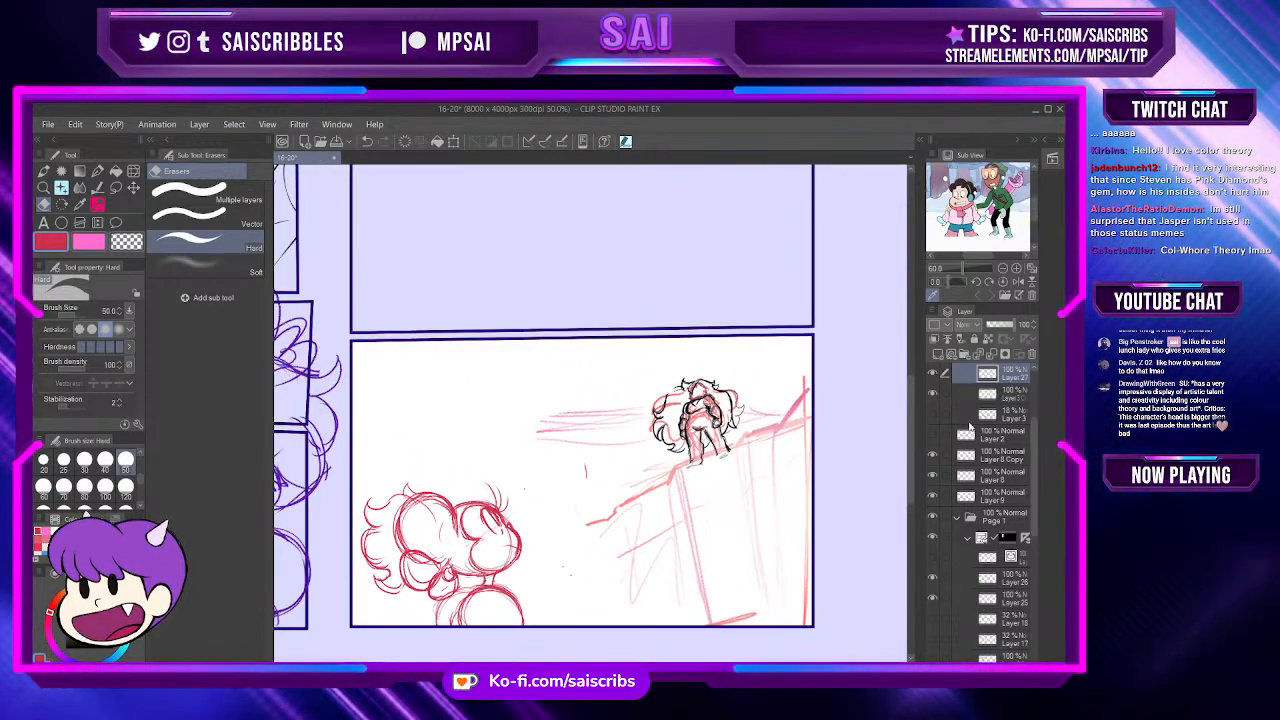
left_click(933, 397)
left_click(933, 397)
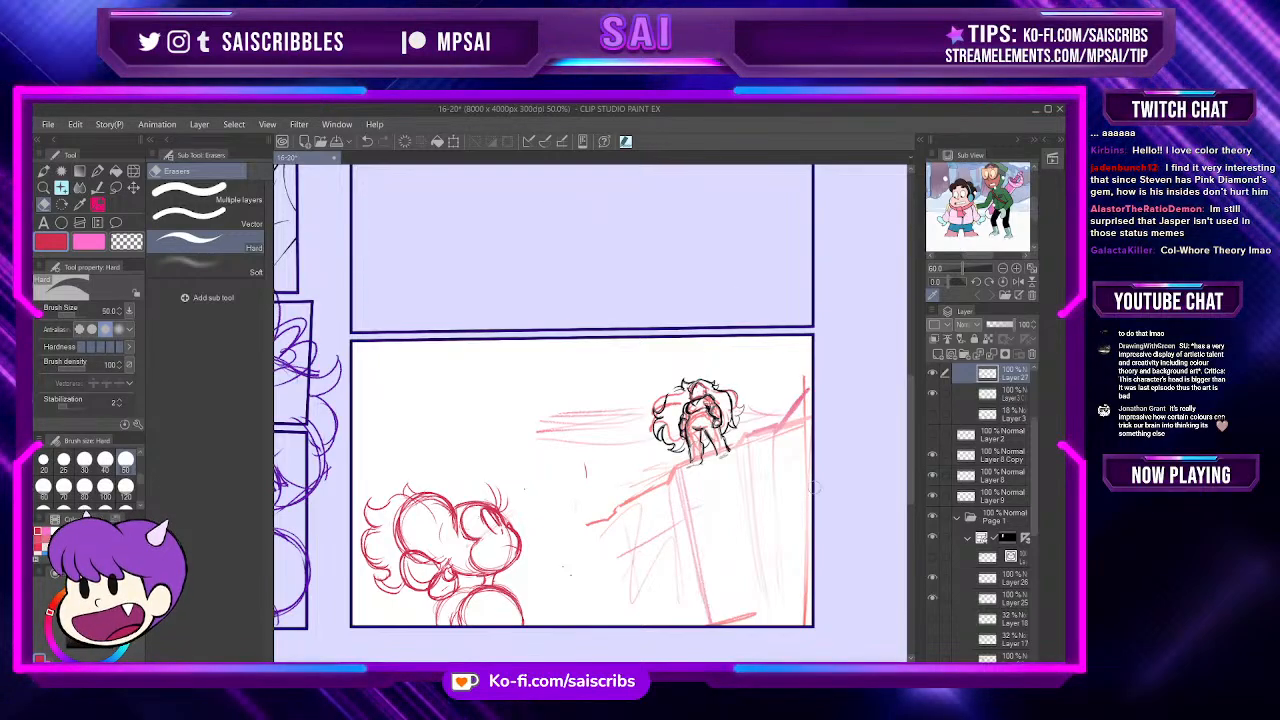
scroll(653, 547, "up", 1)
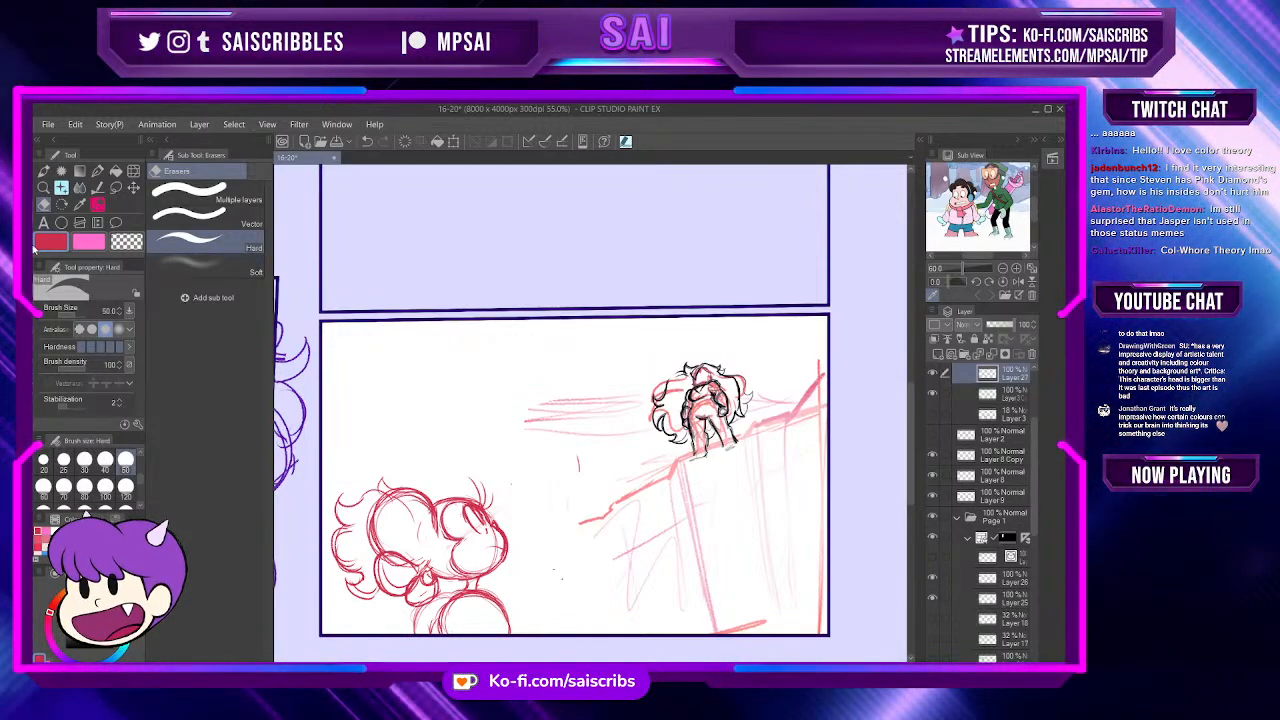
scroll(578, 463, "down", 1)
scroll(580, 457, "down", 4)
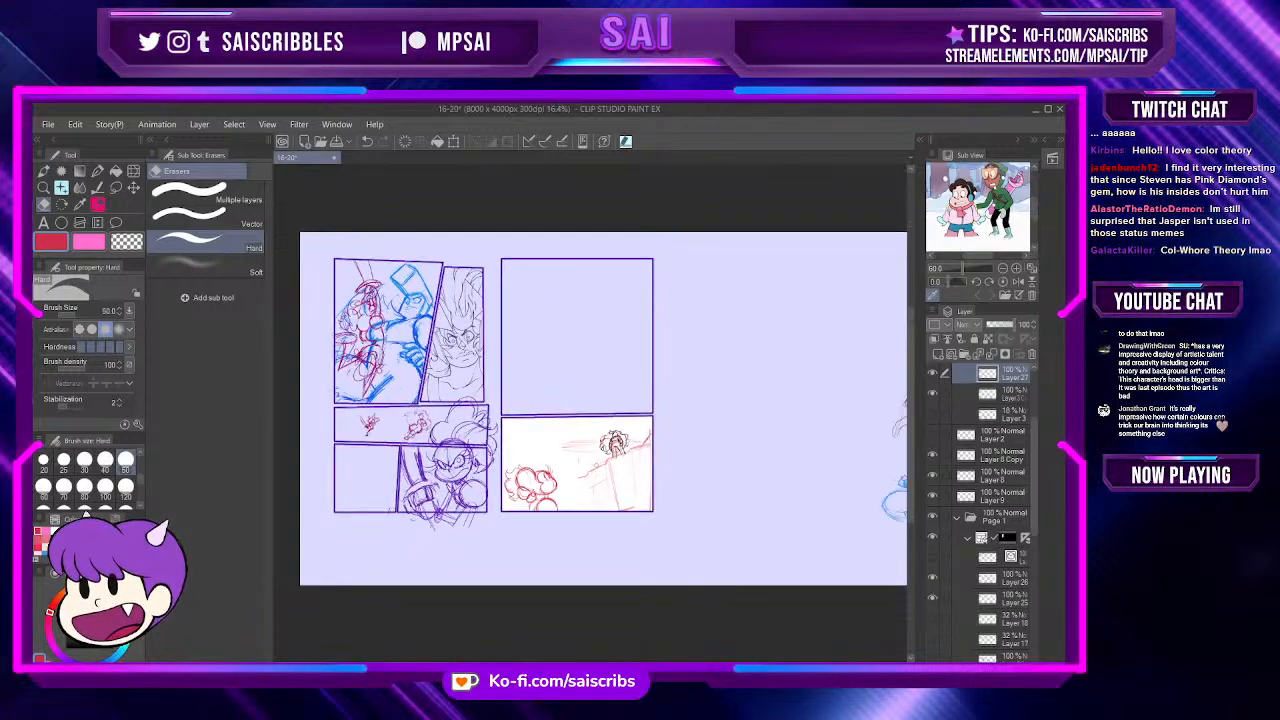
scroll(590, 468, "up", 5)
Step: Open the finished comic pages JvS-Pt1-2.png and JvS-Pt1-6.png, and examine the panels of JvS-Pt1-6.png
left_click(49, 125)
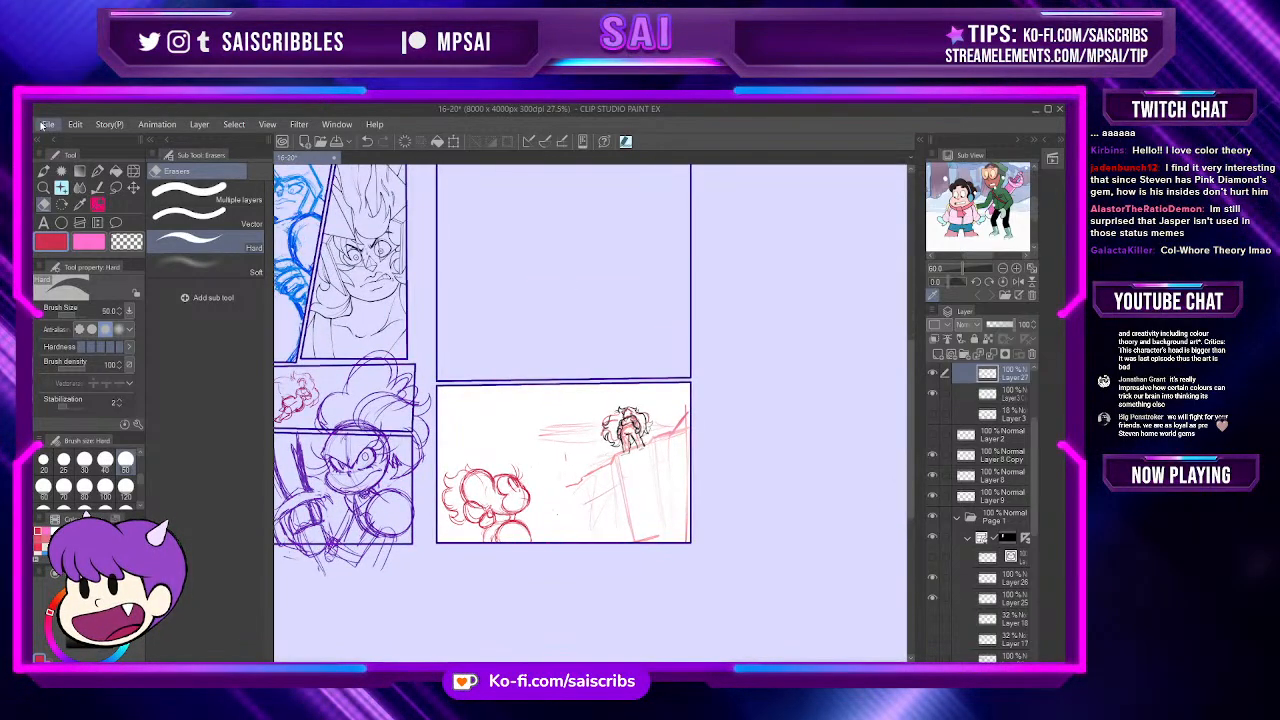
left_click(180, 173)
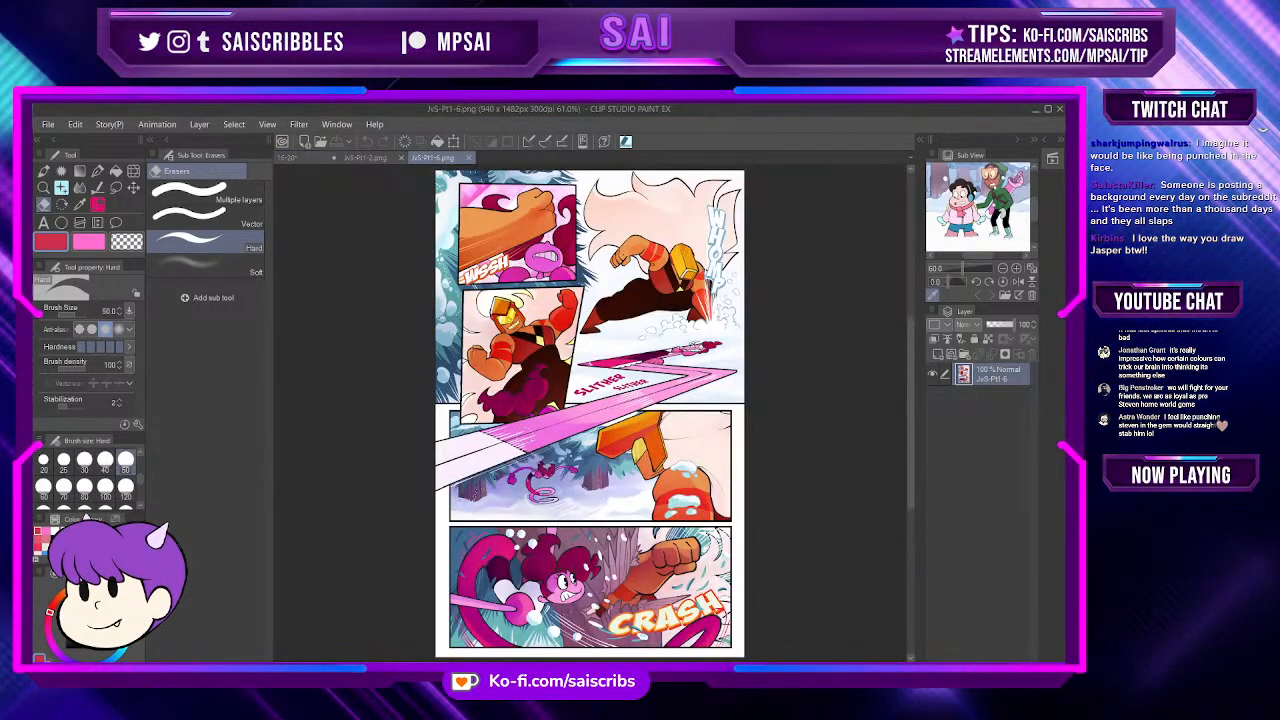
scroll(600, 418, "up", 2)
scroll(606, 418, "down", 4)
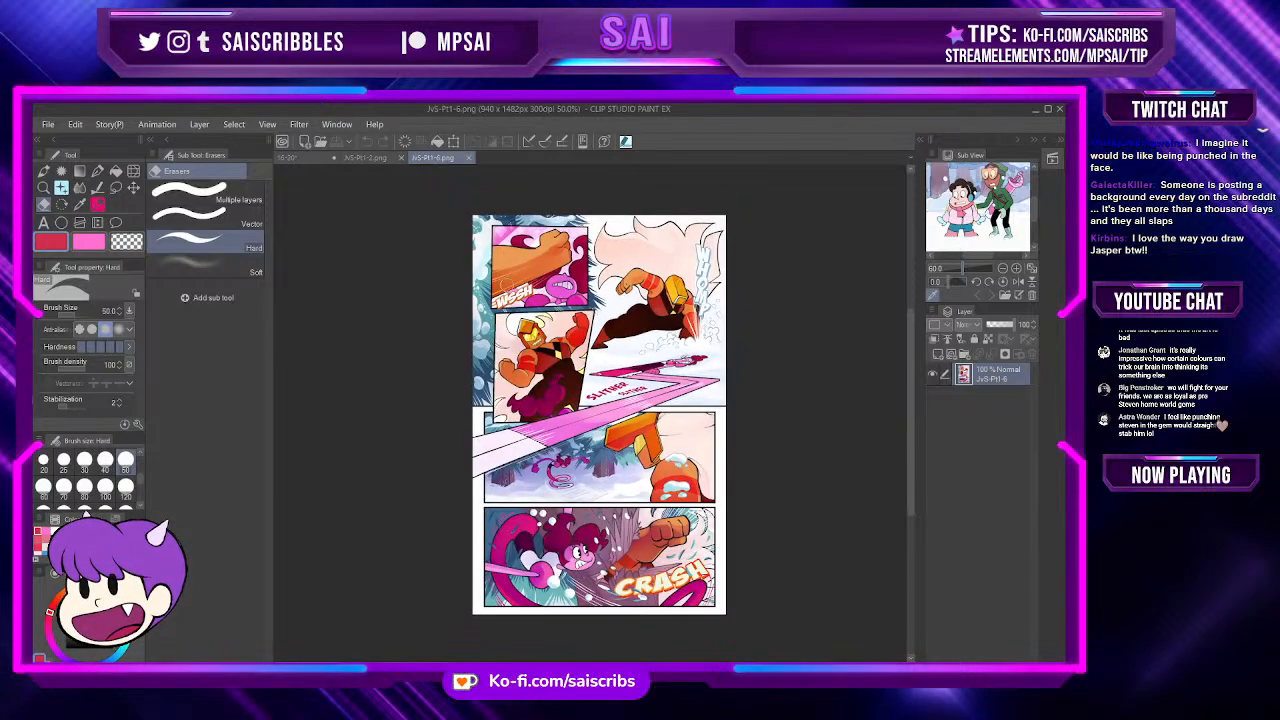
scroll(560, 314, "up", 2)
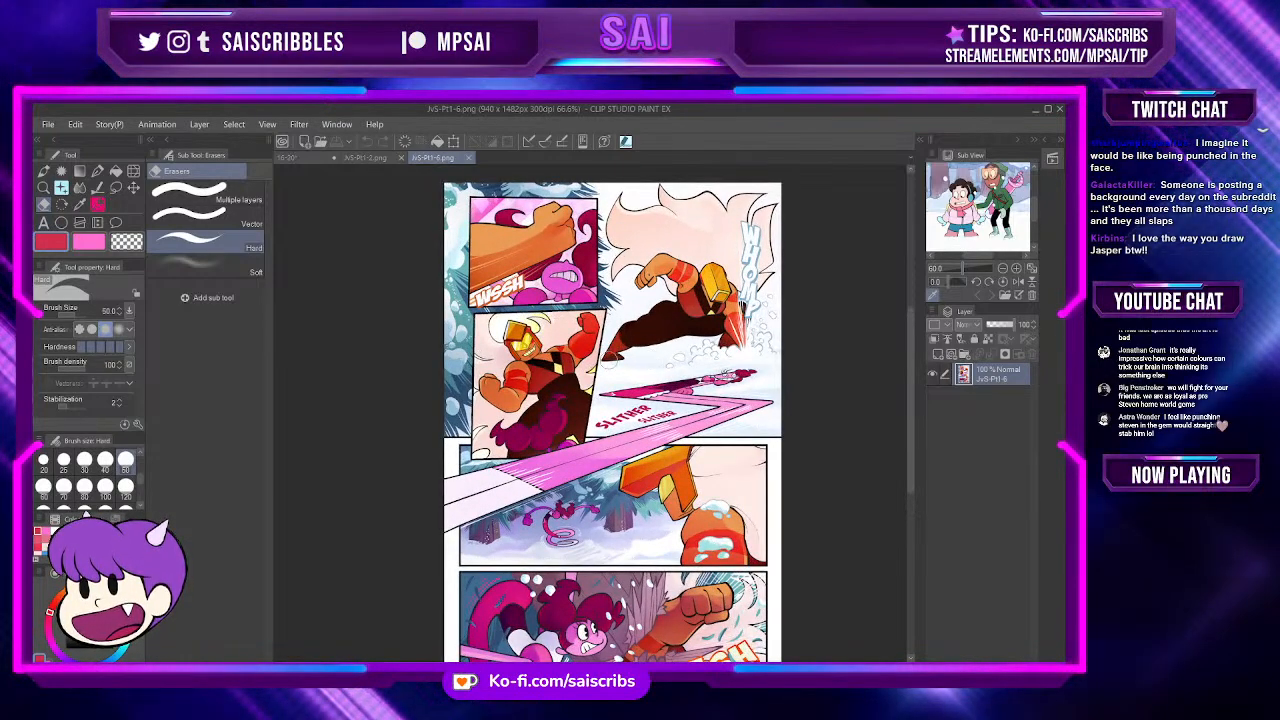
Step: Examine the characters and the rock background texture in the finished comic page JvS-Pt1-2.png
left_click(368, 159)
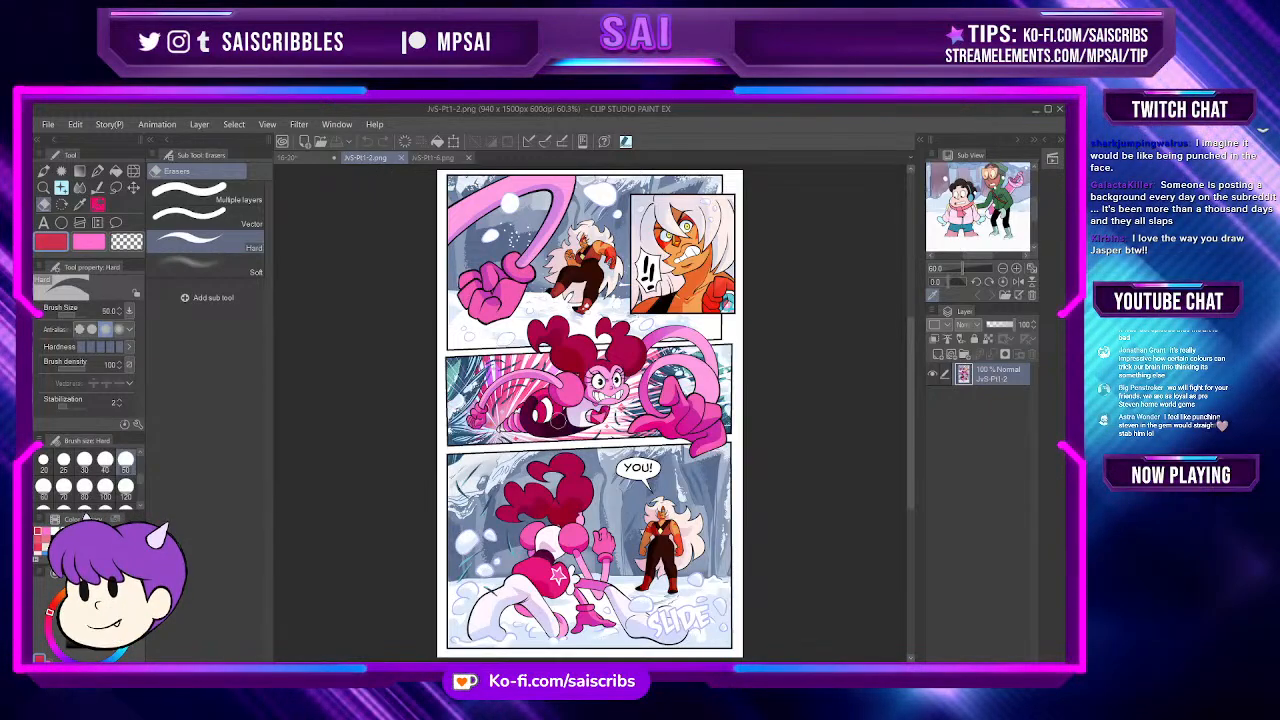
scroll(565, 467, "up", 2)
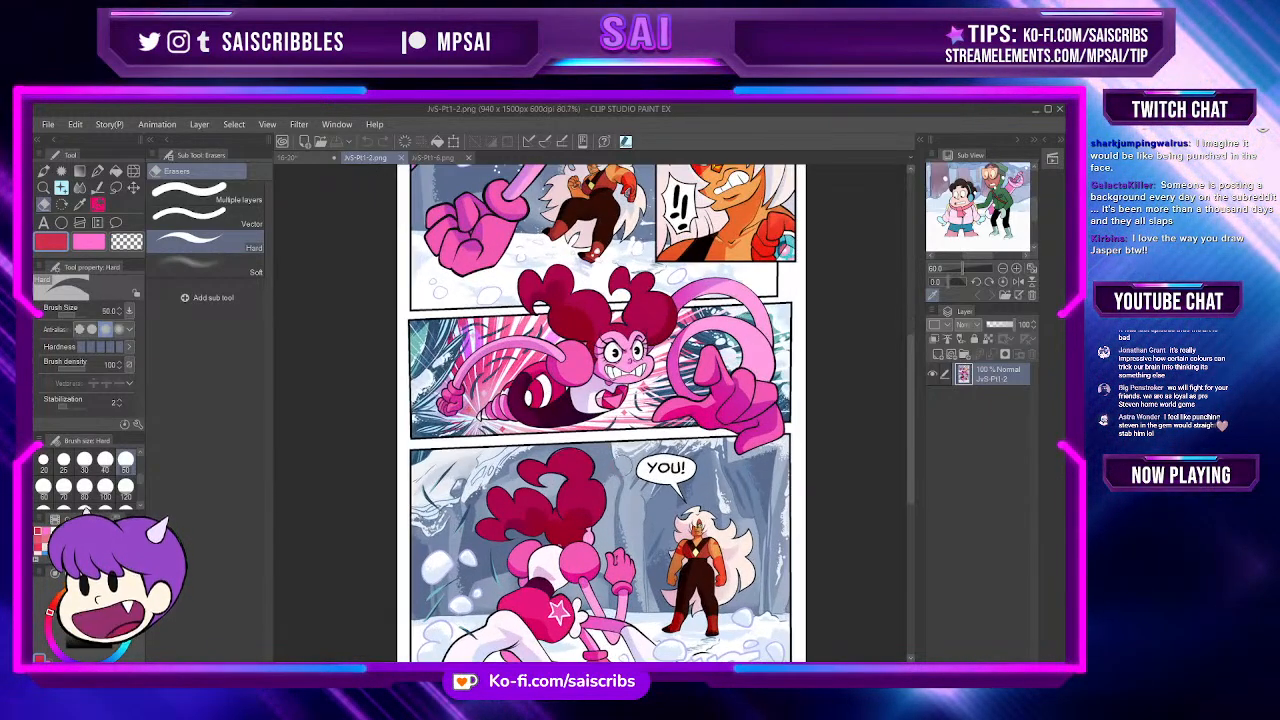
scroll(625, 464, "up", 2)
scroll(450, 490, "down", 4)
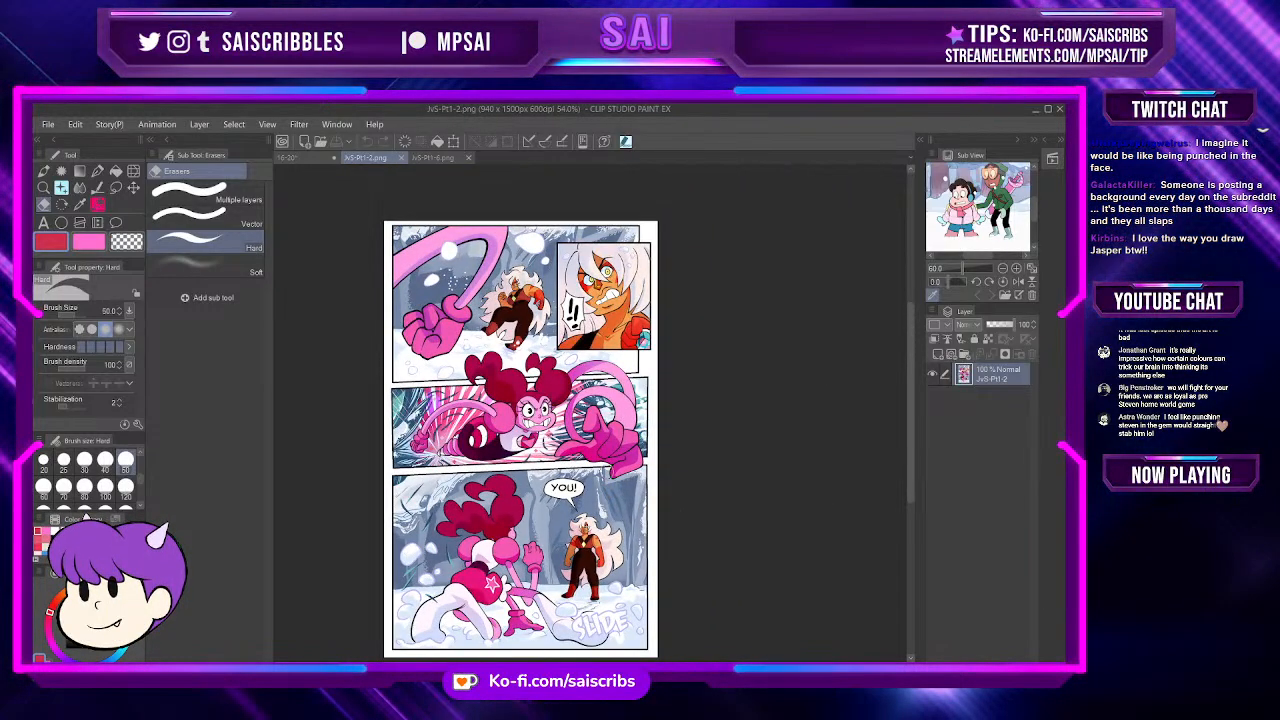
scroll(640, 488, "up", 4)
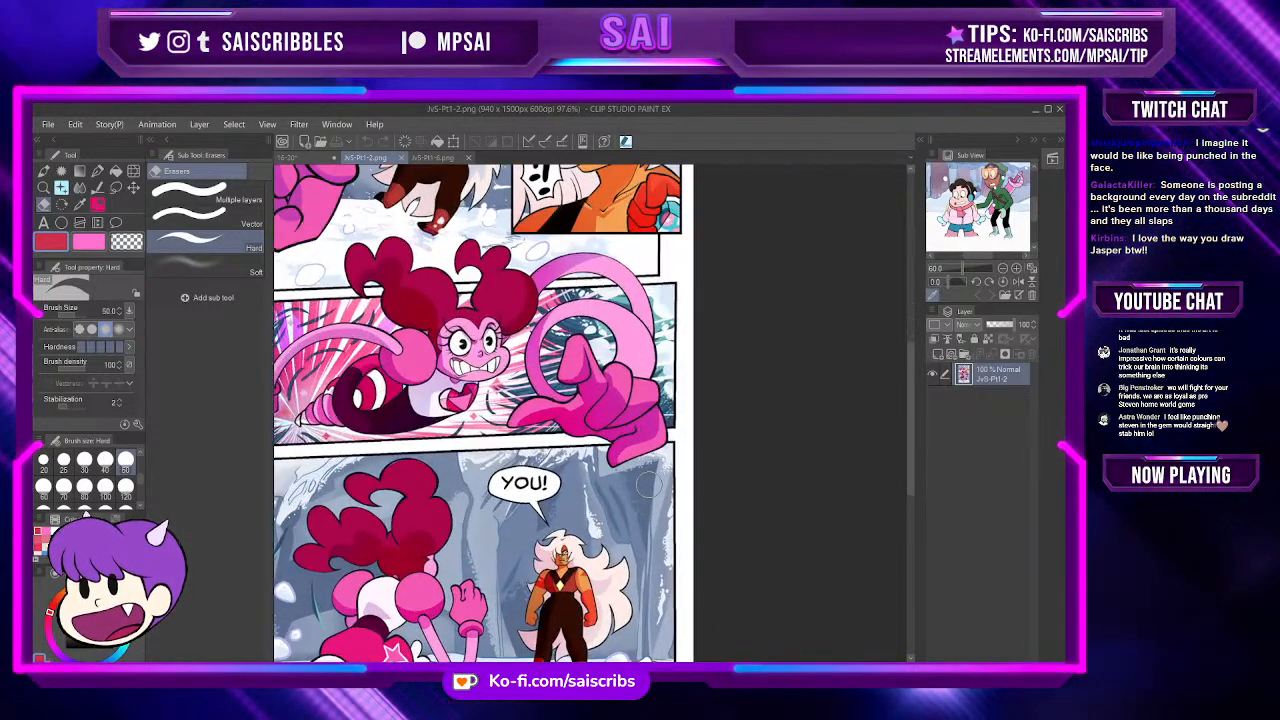
scroll(648, 486, "up", 8)
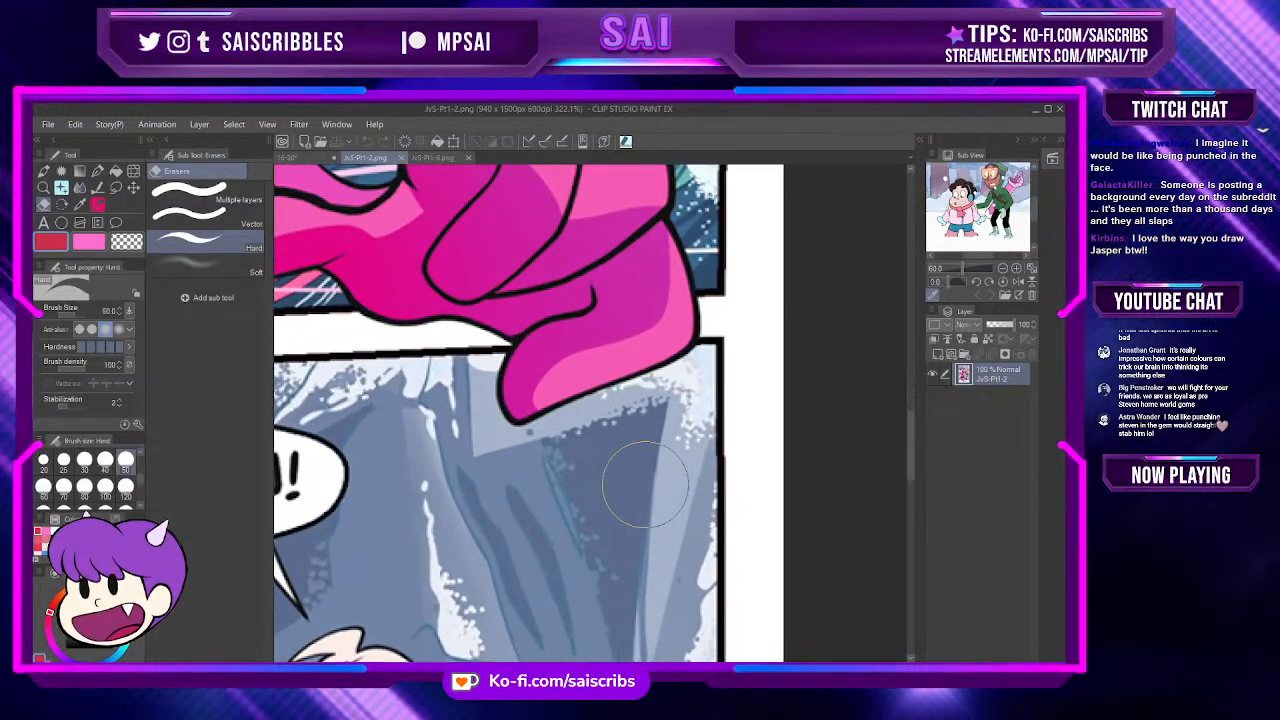
scroll(645, 485, "down", 8)
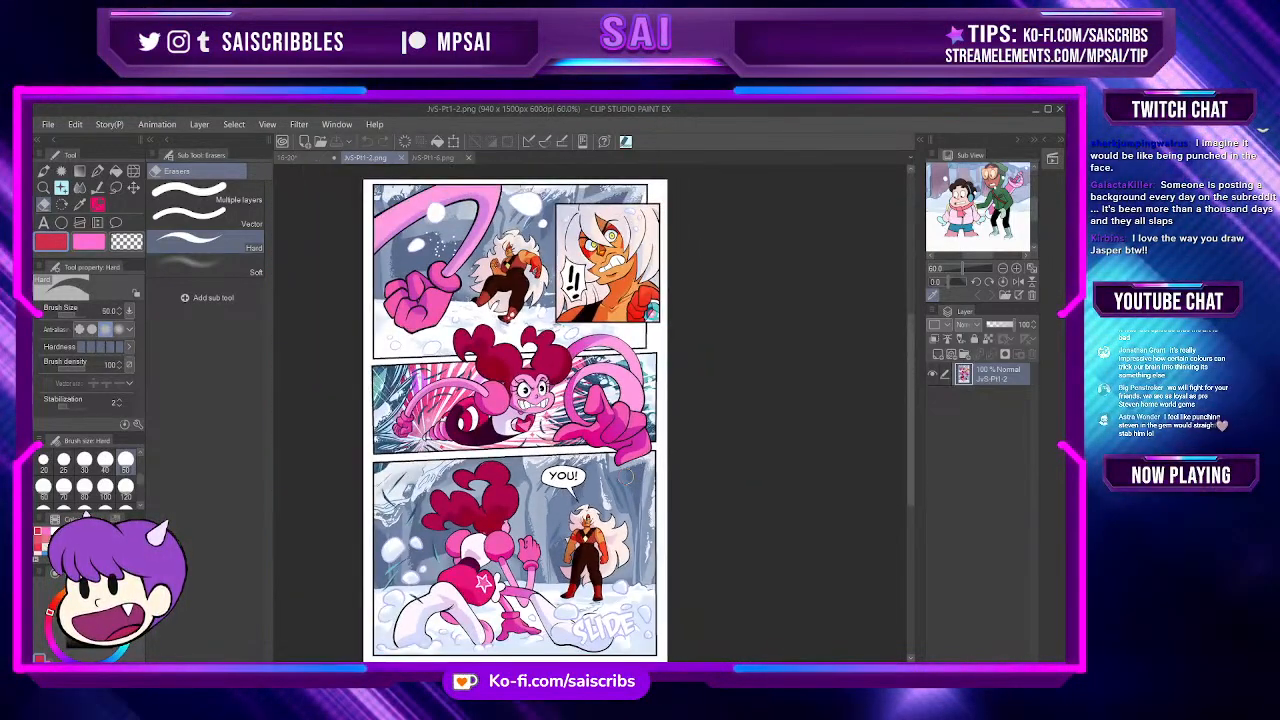
Step: Return to the 16-20 document and examine the first page's upper panels with the red and blue figures
left_click(302, 159)
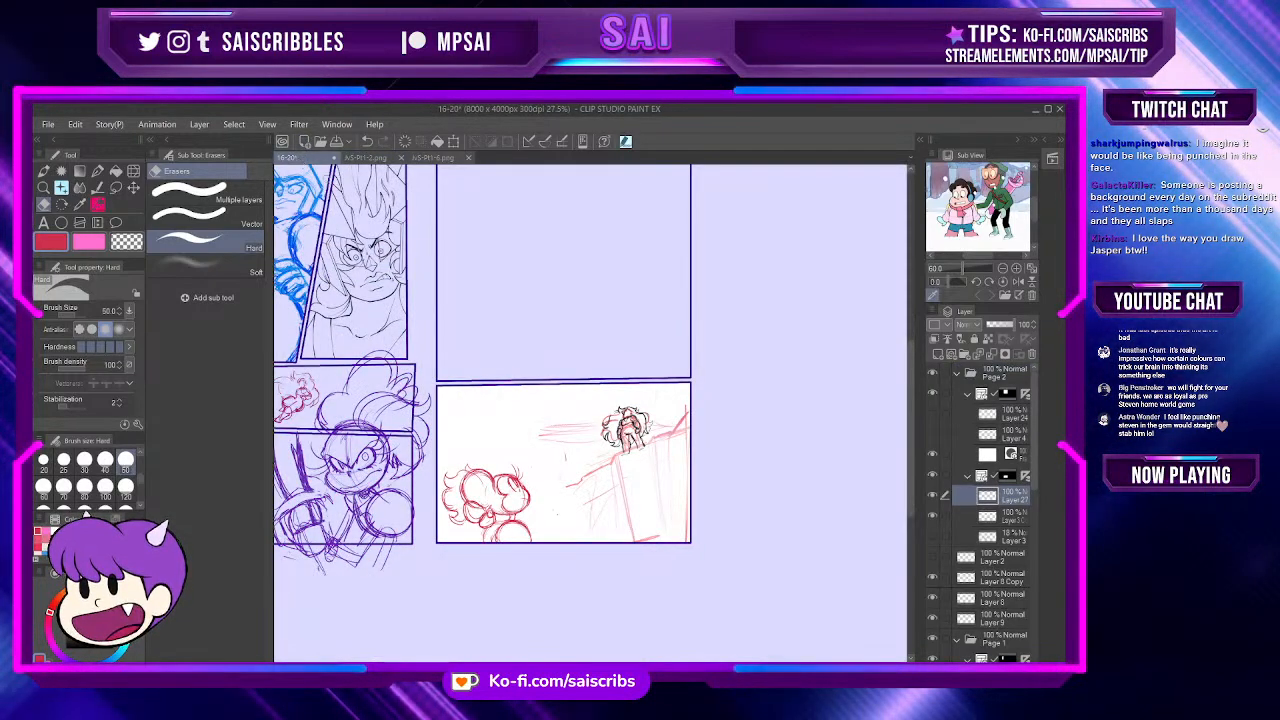
scroll(727, 431, "down", 3)
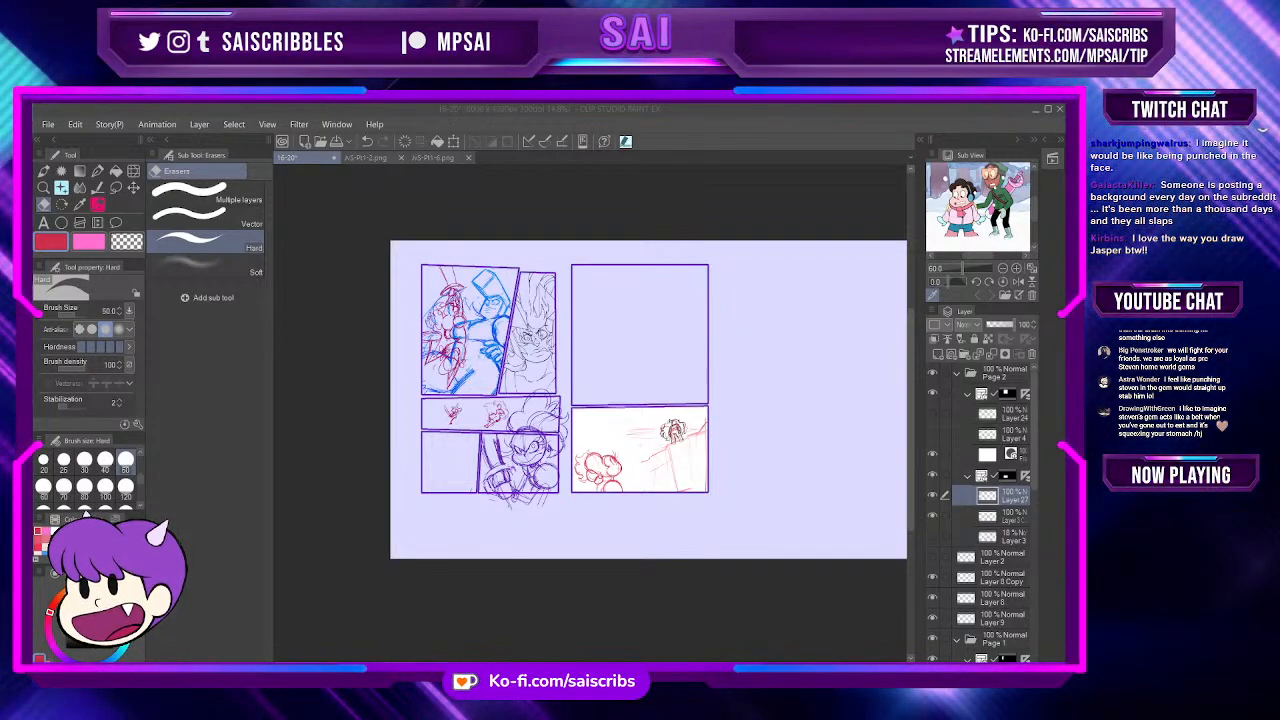
key("alt+Tab")
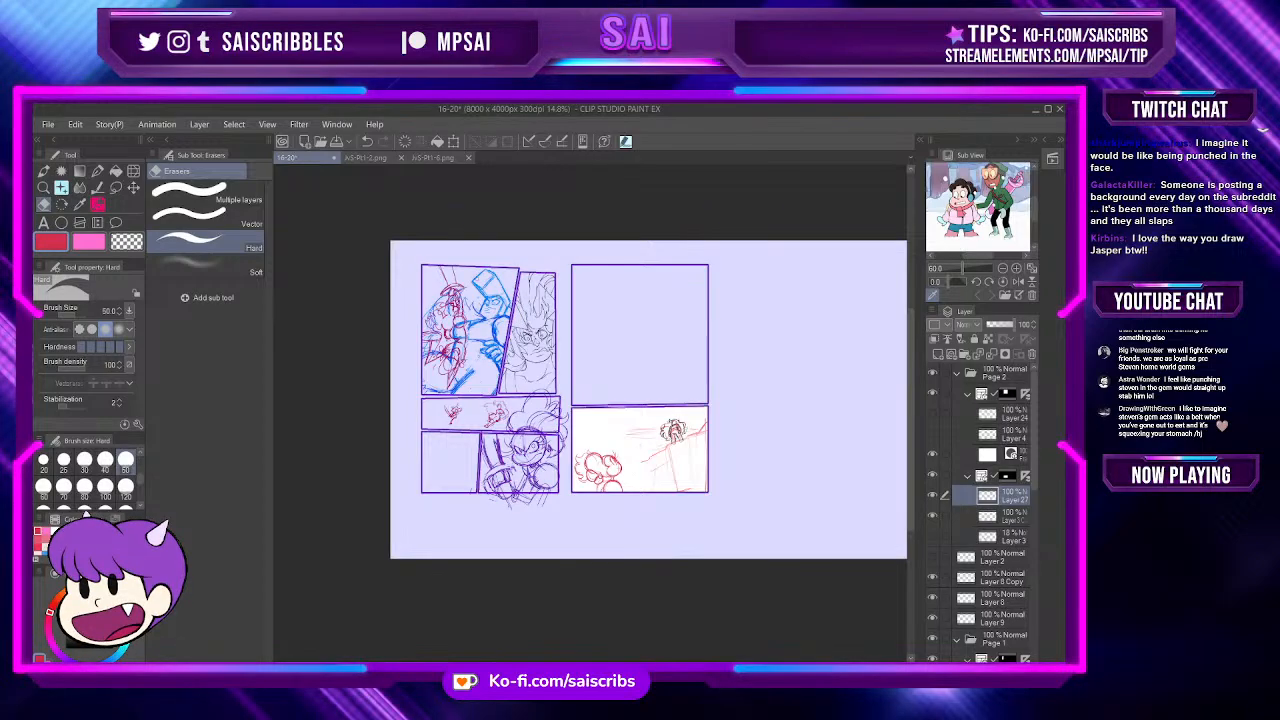
scroll(474, 280, "up", 2)
scroll(453, 280, "up", 2)
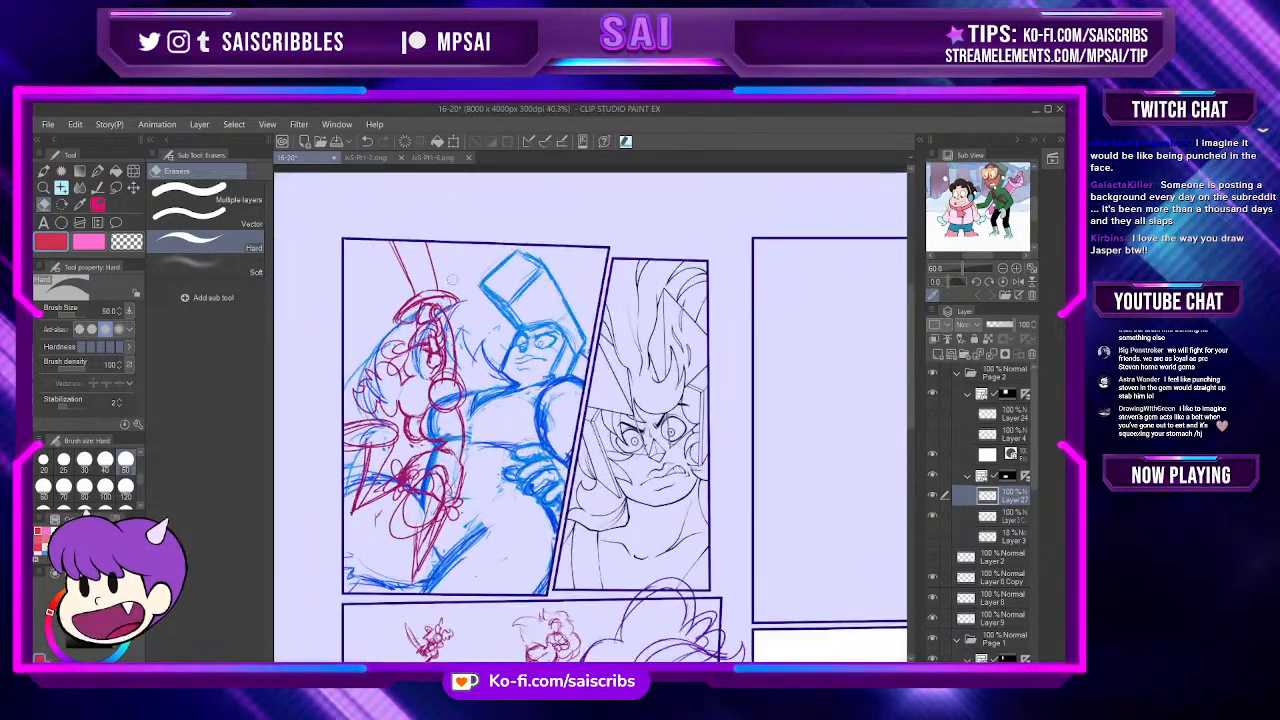
Step: Examine the first page's red and blue figure panels and compare them with the cliff panel across the whole spread
scroll(428, 327, "up", 4)
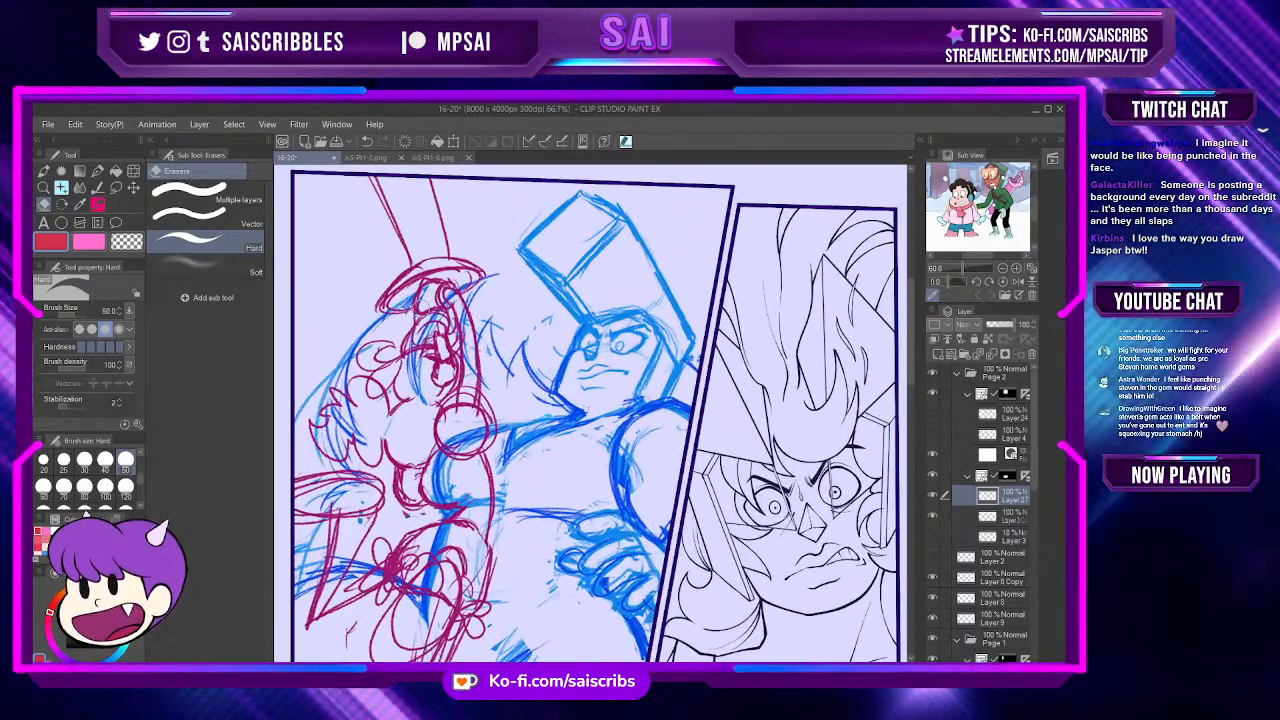
scroll(430, 330, "down", 6)
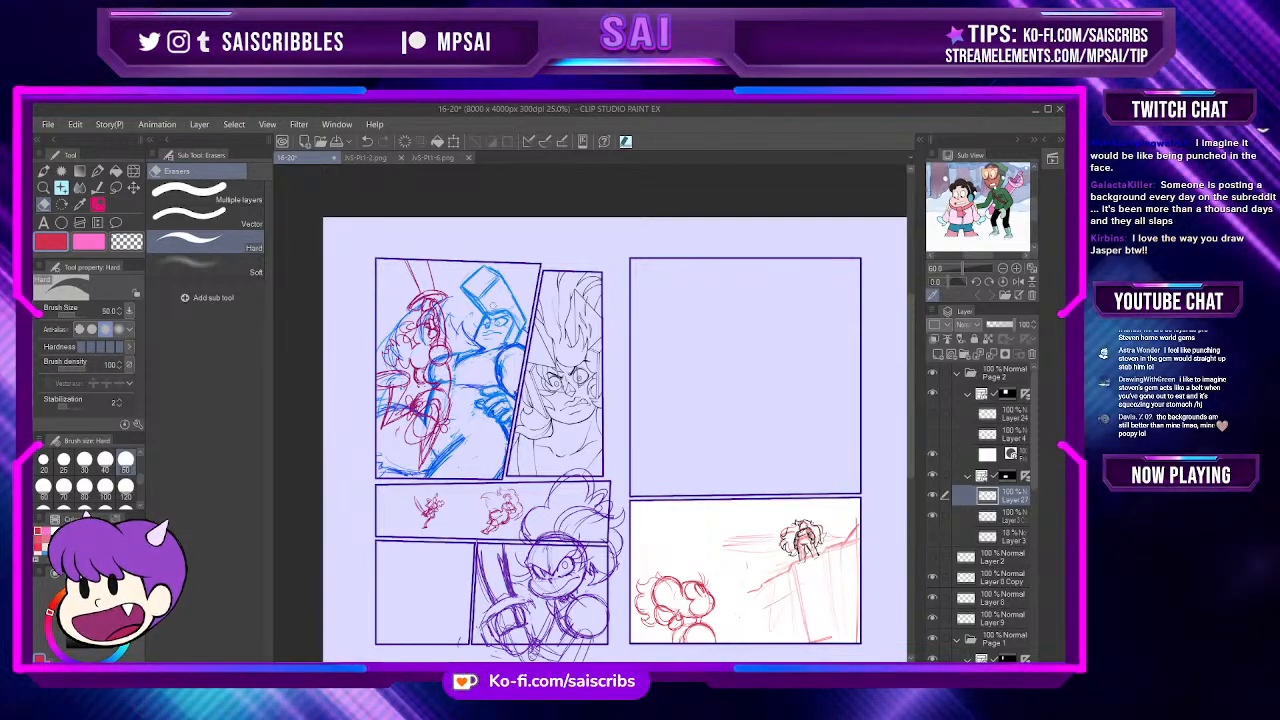
scroll(457, 316, "up", 2)
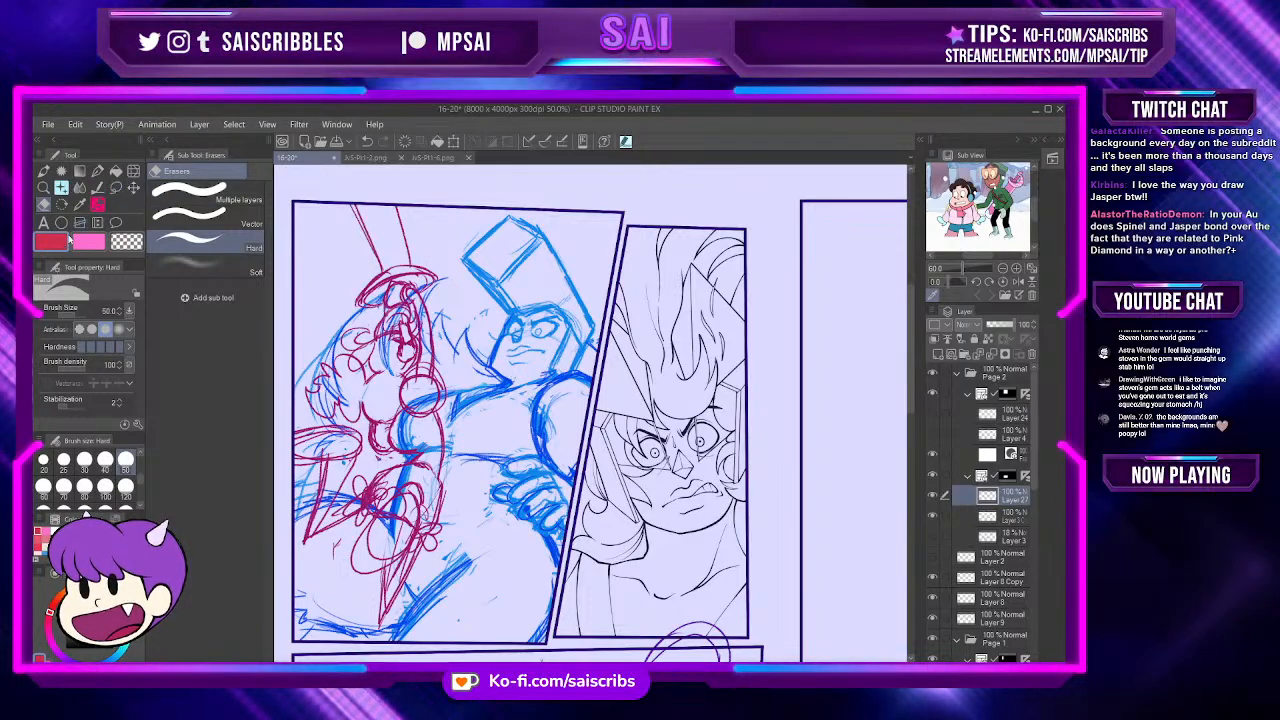
left_click(116, 188)
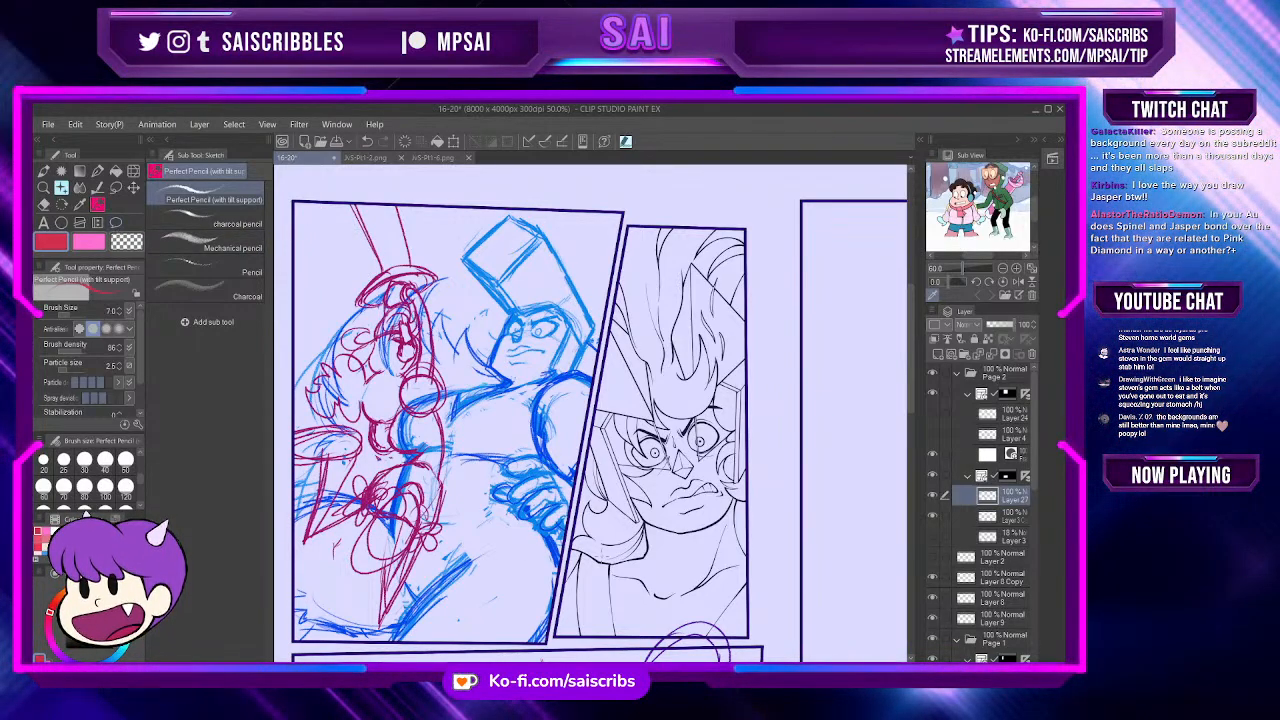
scroll(452, 487, "down", 6)
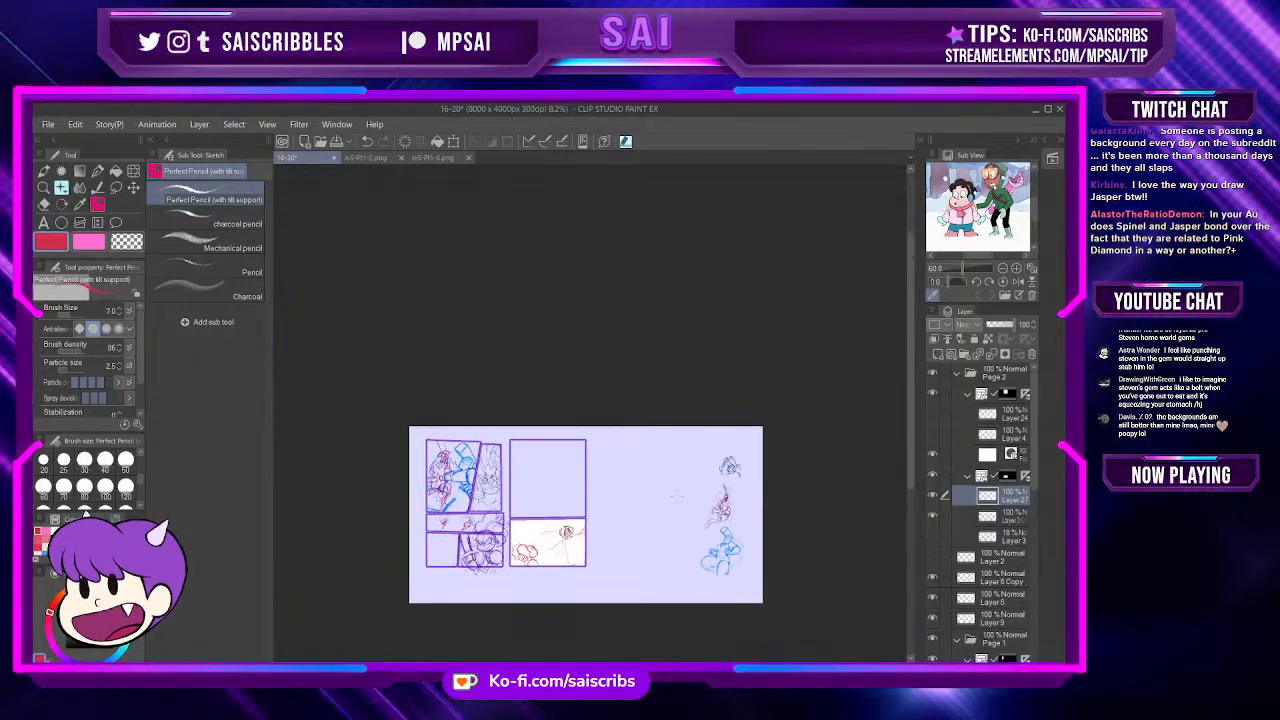
scroll(603, 506, "up", 3)
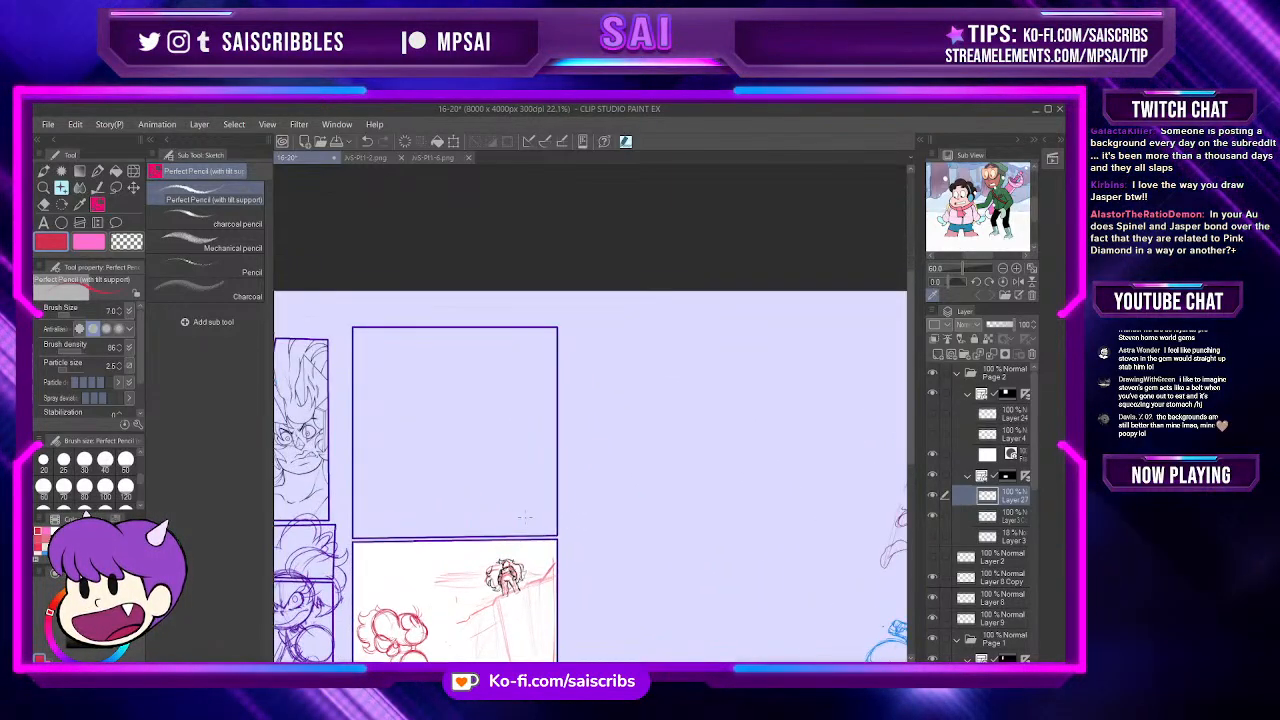
left_click_drag(909, 420, 909, 470)
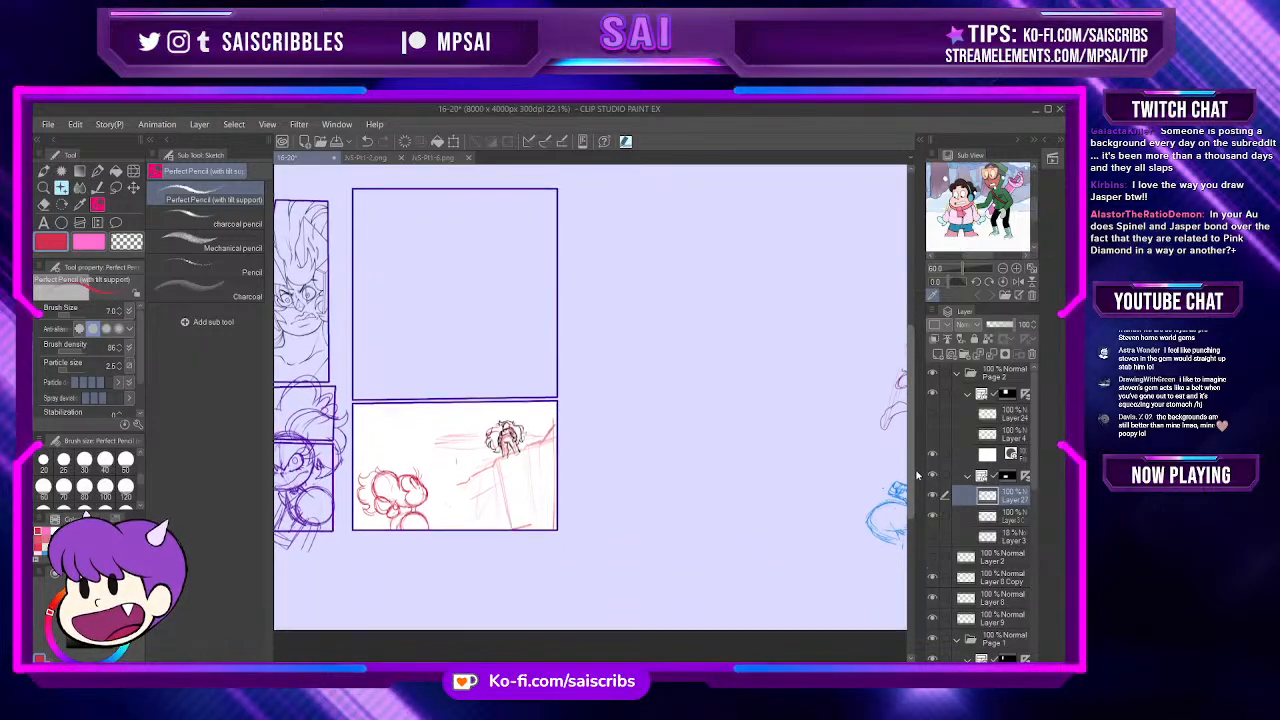
Step: Select the cliff sketch layer directly below Layer 27 and extend the cliff edge downward with the Perfect Pencil
scroll(370, 424, "up", 2)
scroll(370, 424, "up", 1)
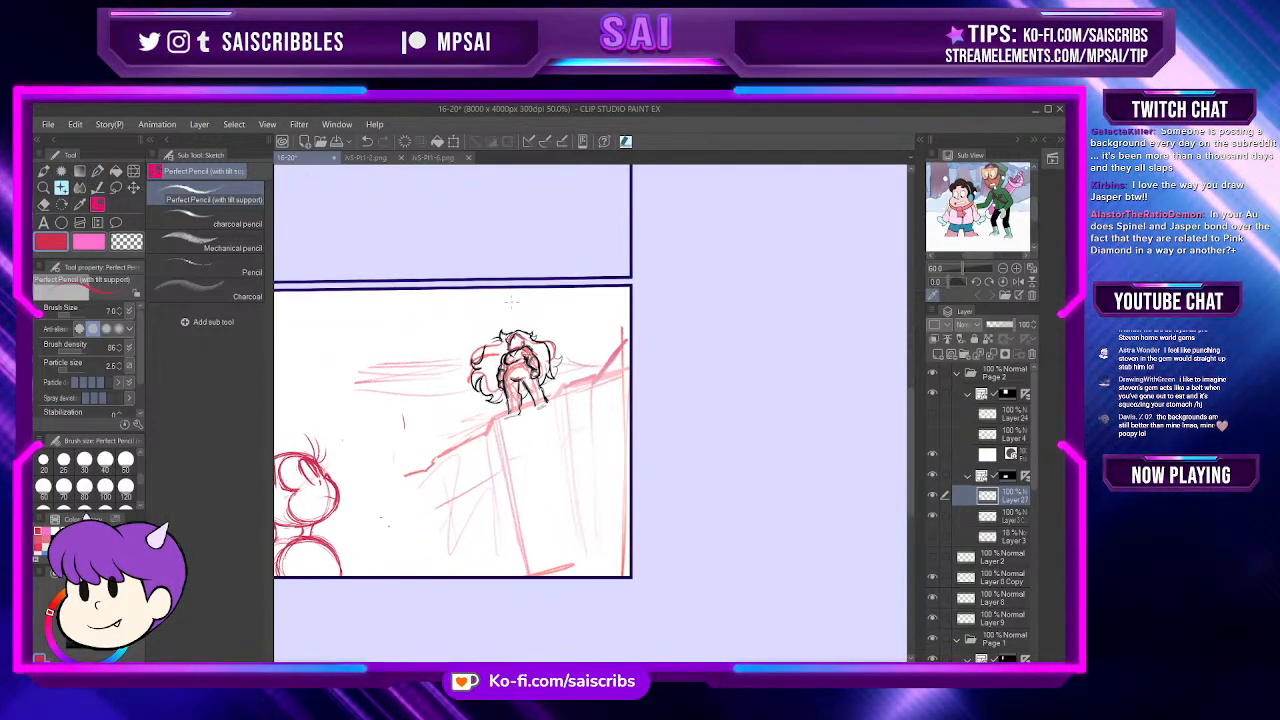
key("k")
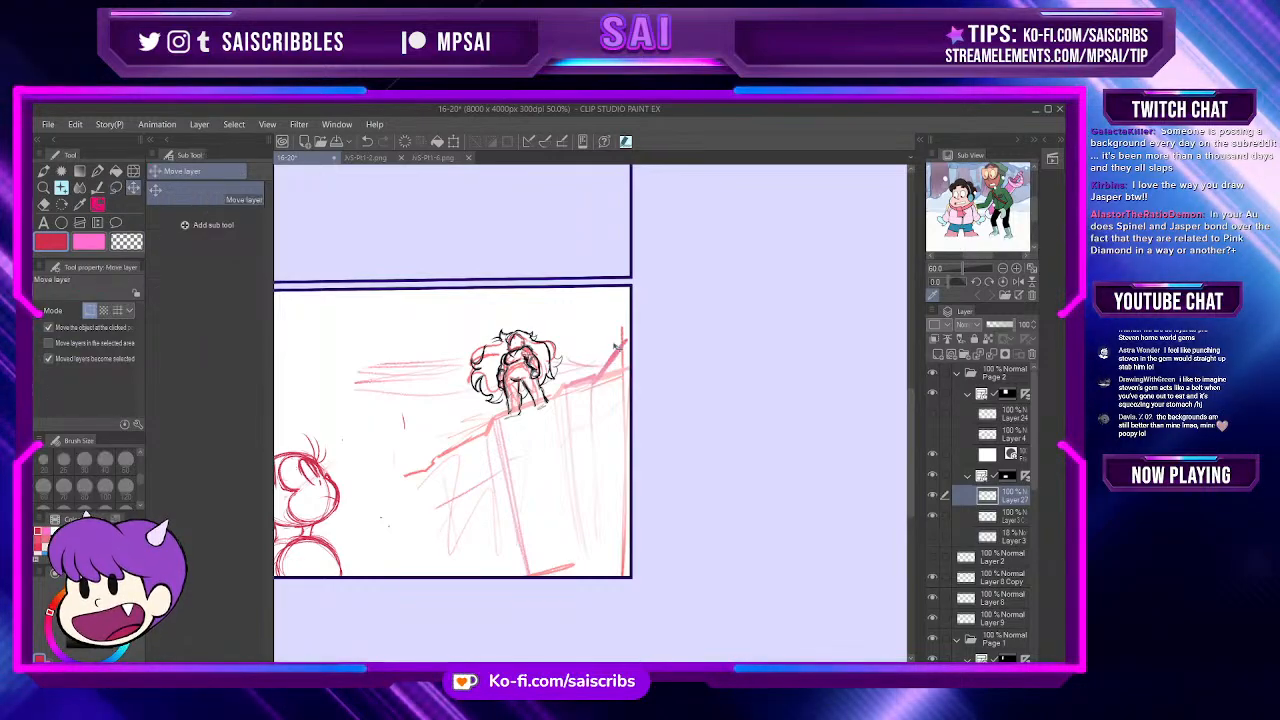
scroll(602, 379, "down", 1)
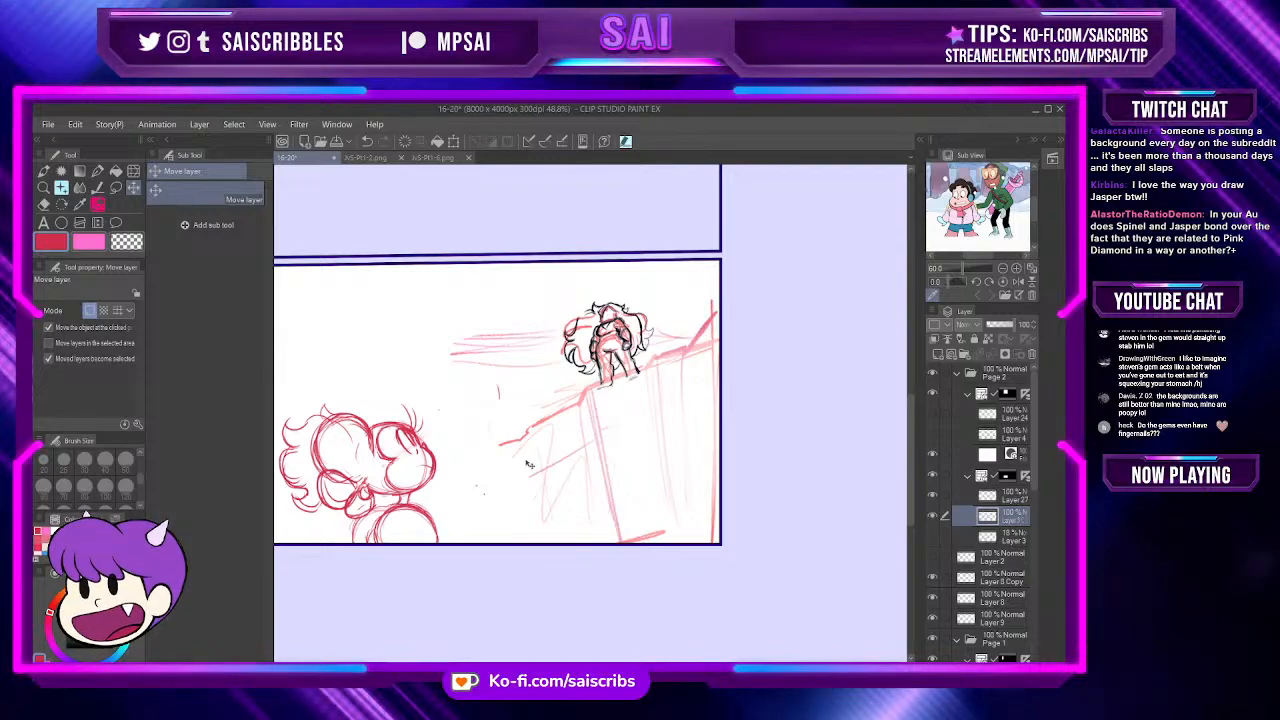
key("p")
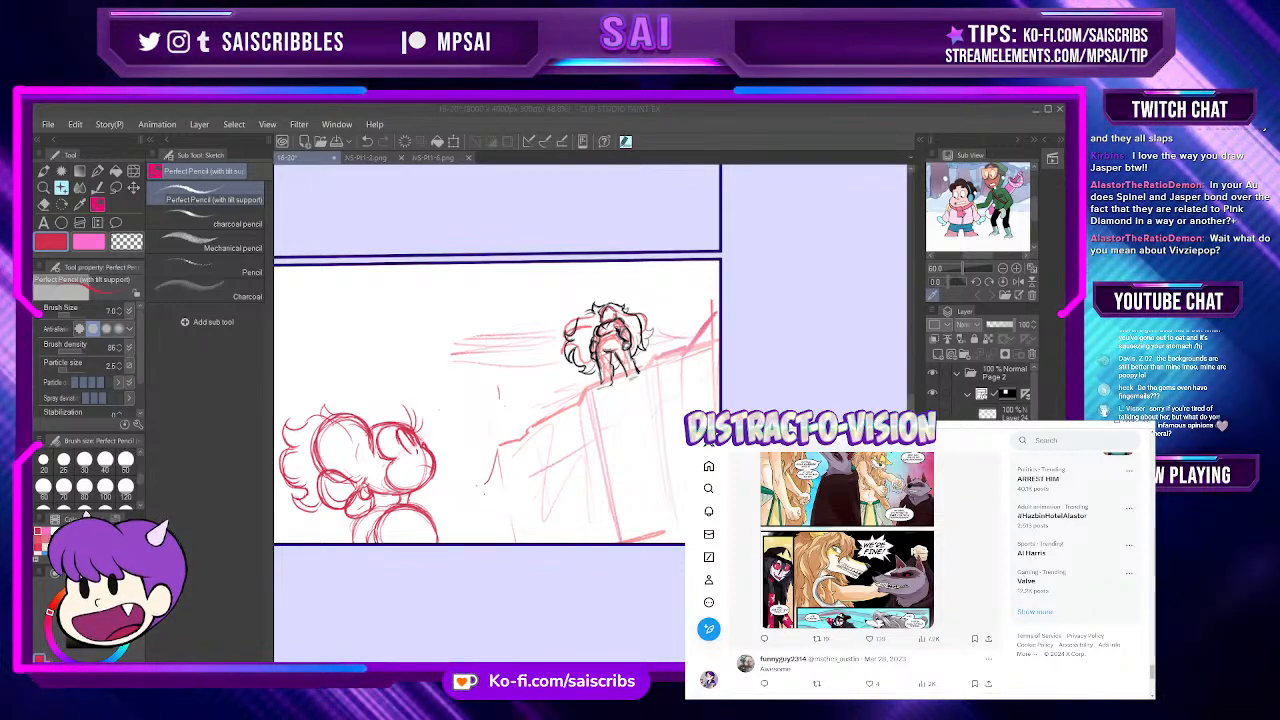
Step: Switch to the web browser and look through the colored comic pages posted in the social media thread
scroll(847, 560, "down", 2)
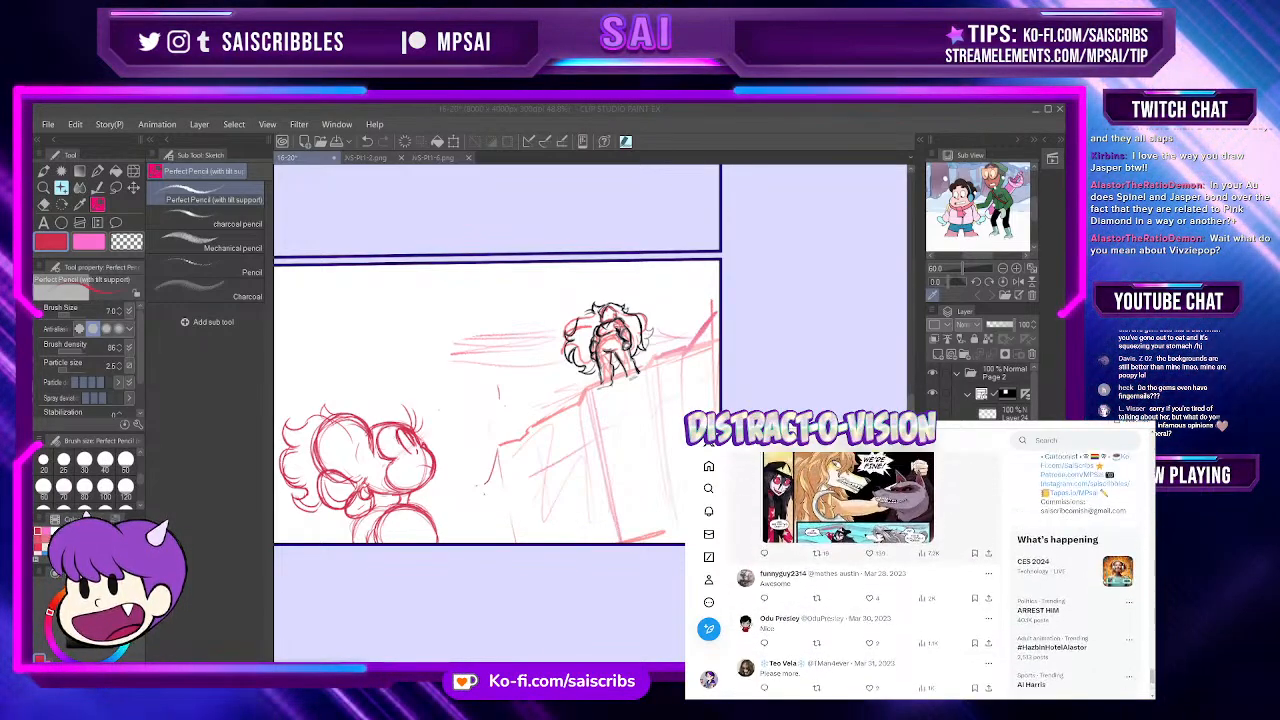
scroll(847, 560, "up", 3)
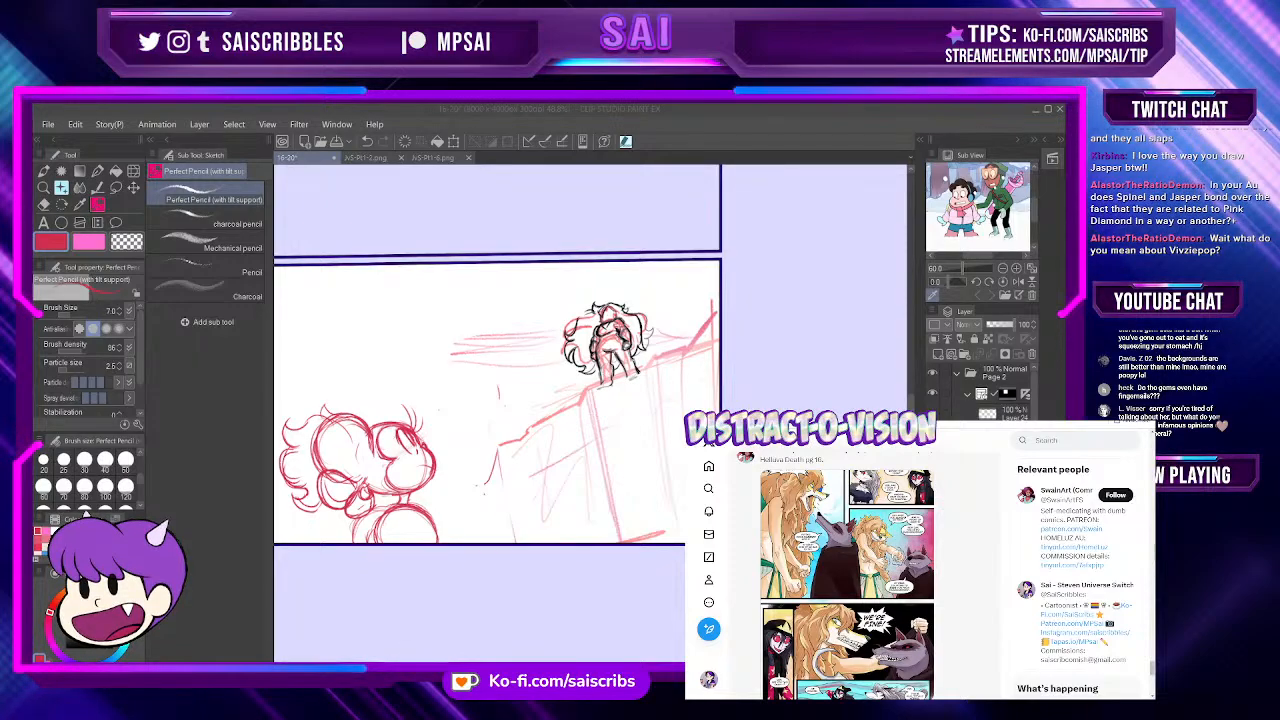
scroll(847, 560, "down", 8)
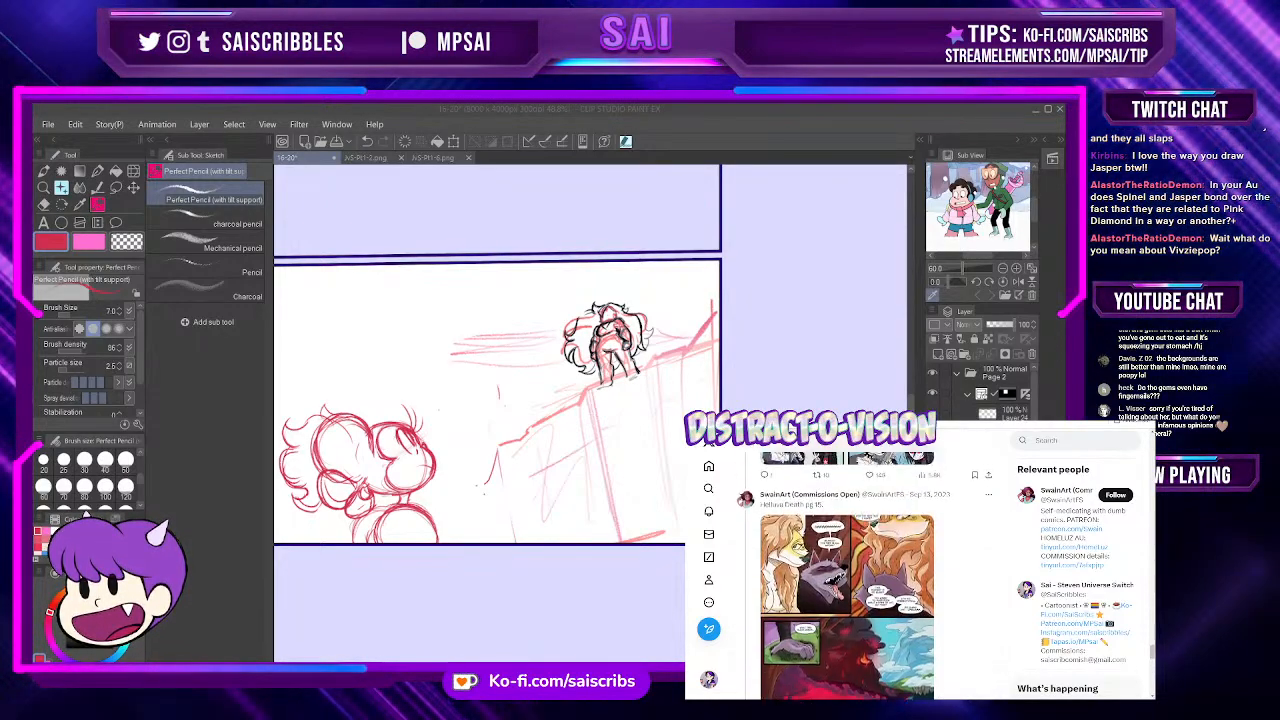
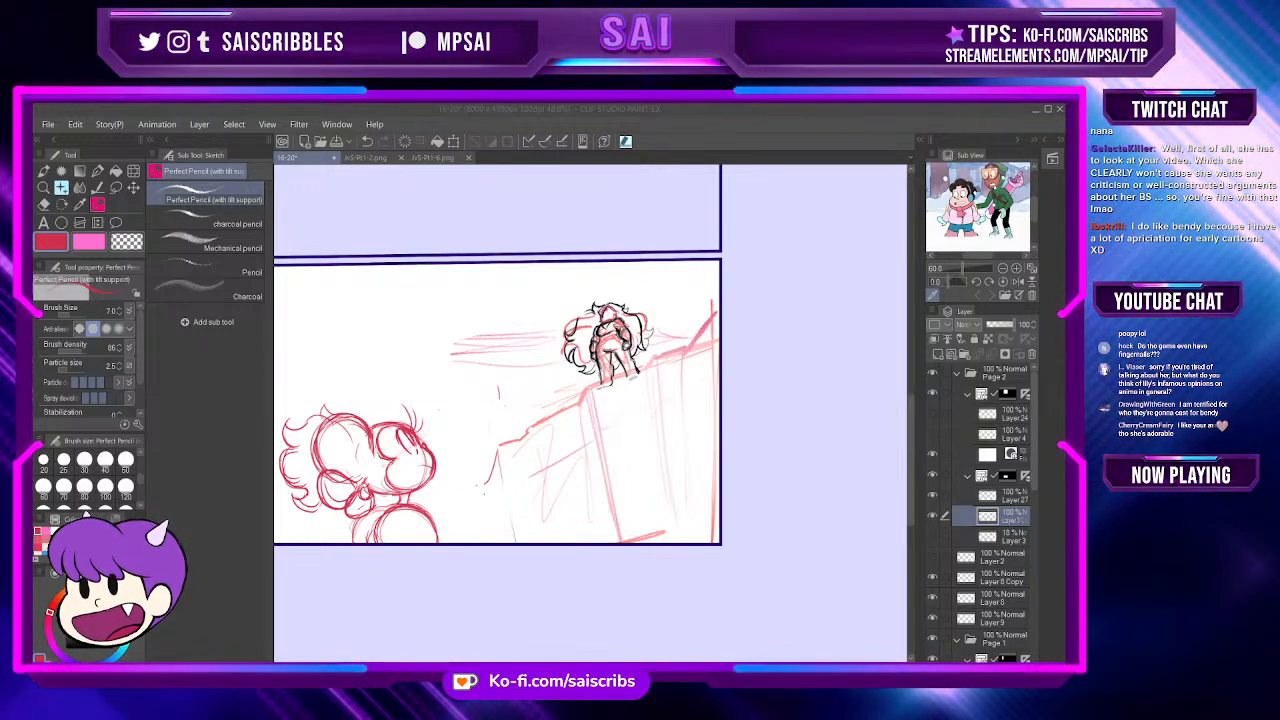
Step: Return to the 16-20 document, darken the cliff's top edge under the standing figure, and sketch stepped rocks down to the panel's lower border
scroll(660, 505, "up", 2)
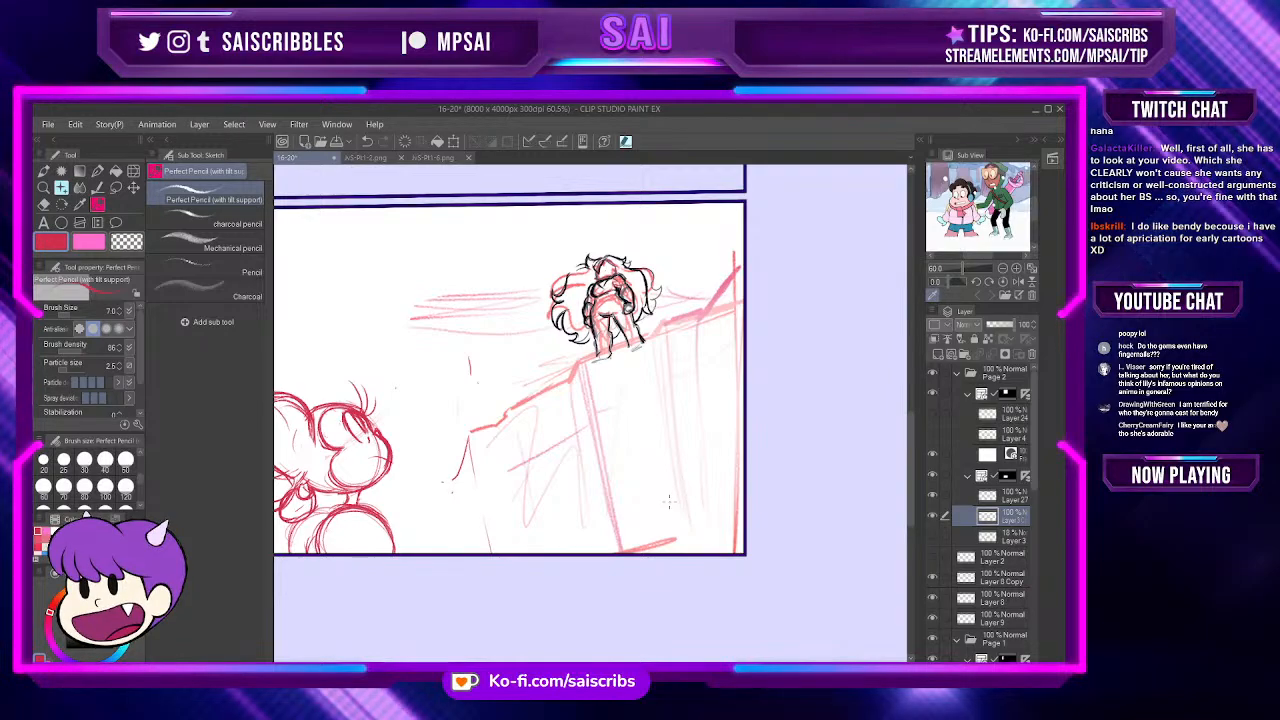
left_click_drag(583, 355, 643, 342)
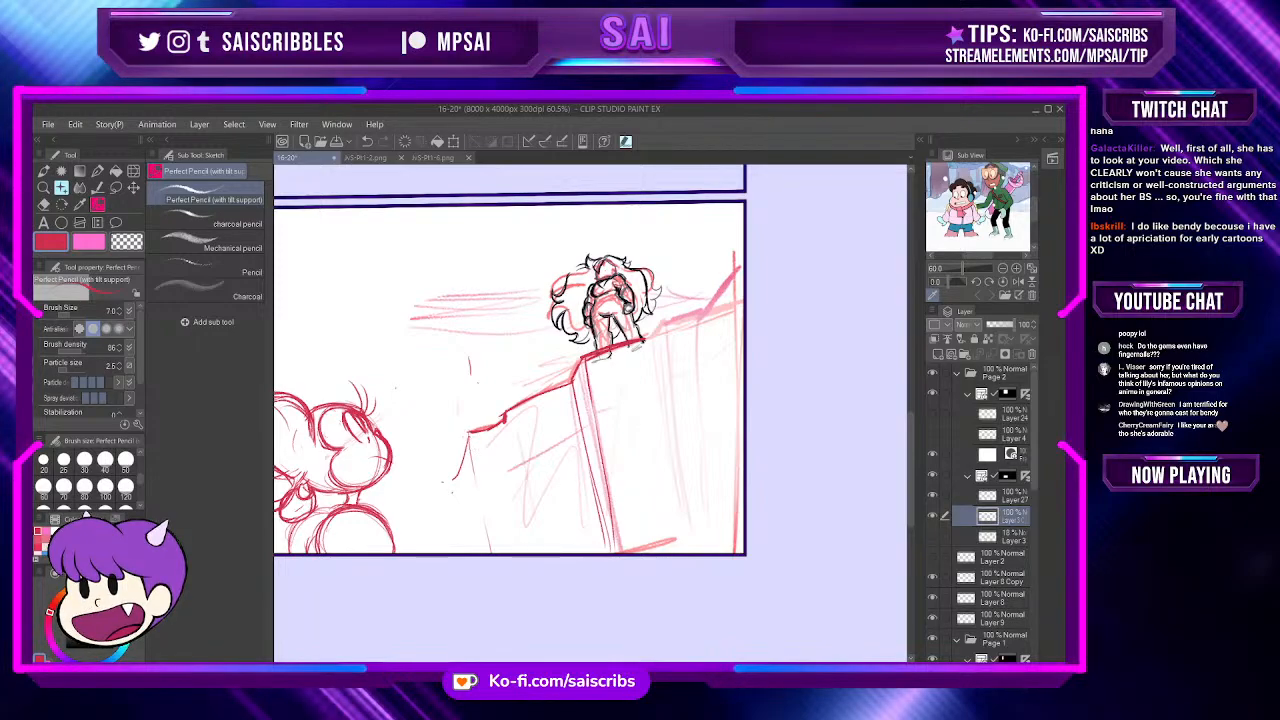
mouse_move(470, 432)
left_mouse_down()
mouse_move(482, 510)
mouse_move(442, 486)
mouse_move(437, 552)
left_mouse_up()
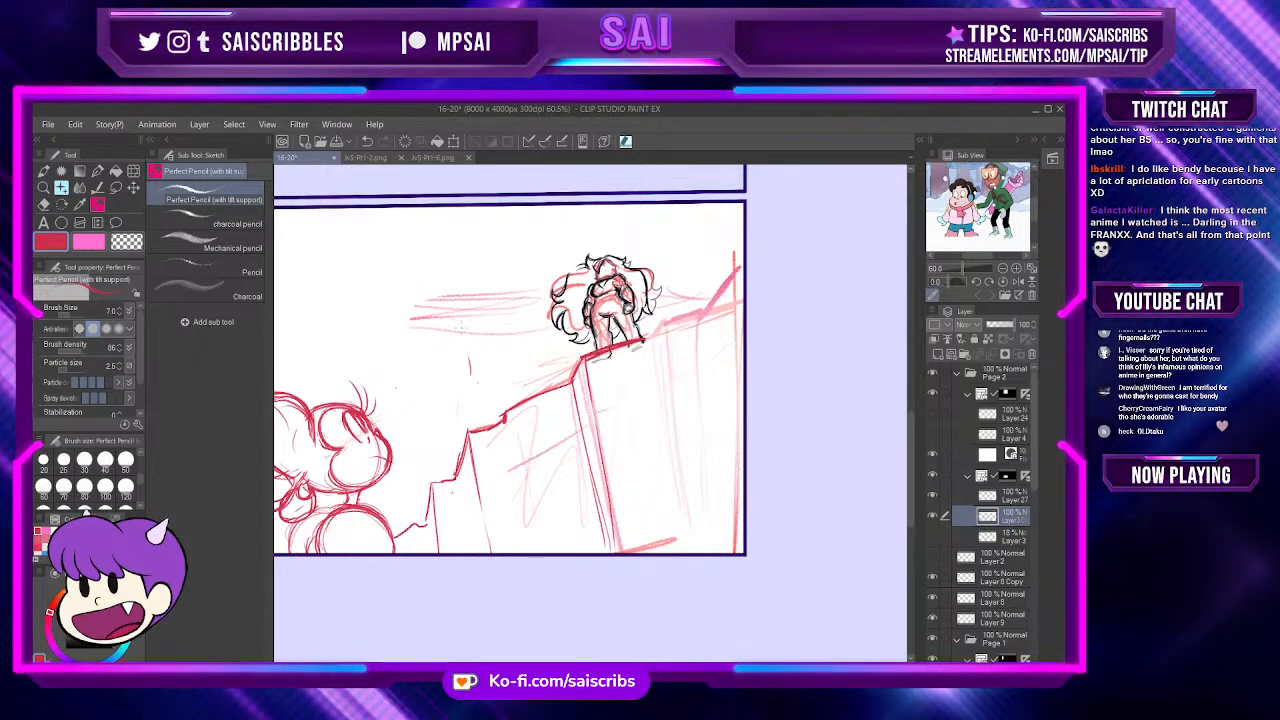
Step: Erase the stepped rocks beside the foreground figure and redraw that cliff edge as a steep slope with the Perfect Pencil
scroll(536, 421, "down", 1)
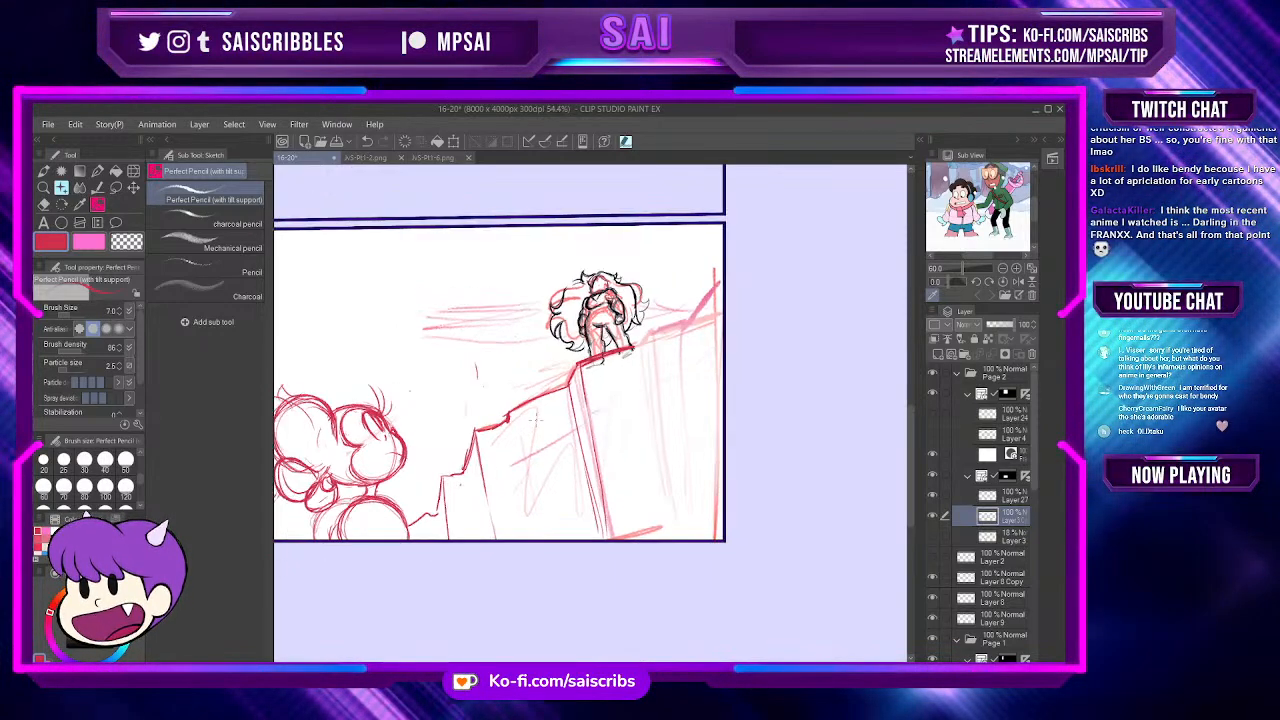
scroll(536, 421, "down", 1)
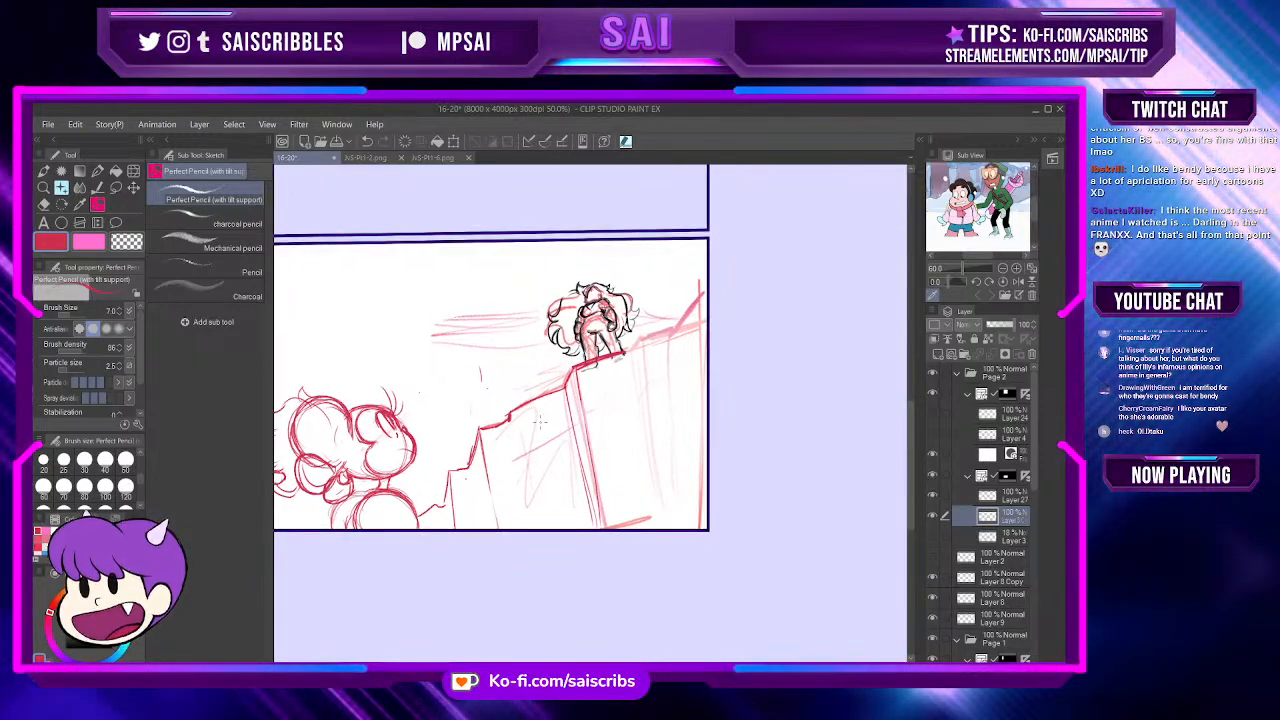
left_click(44, 205)
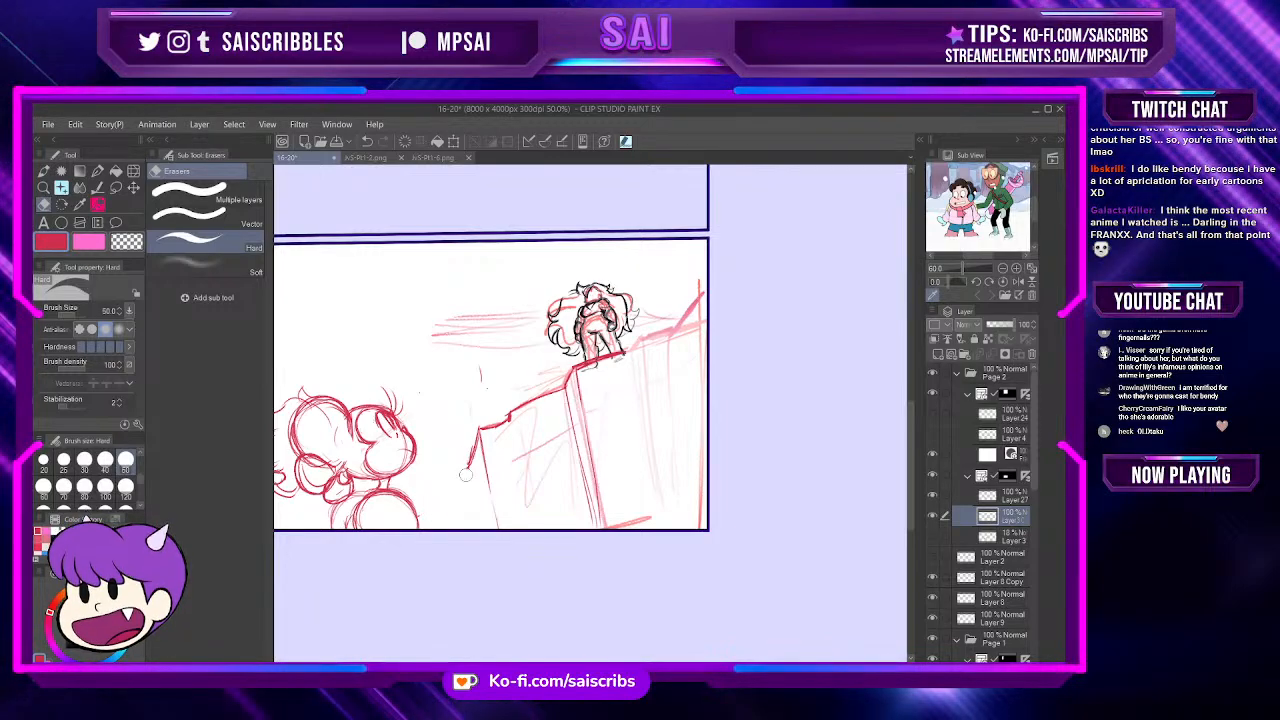
left_click(97, 188)
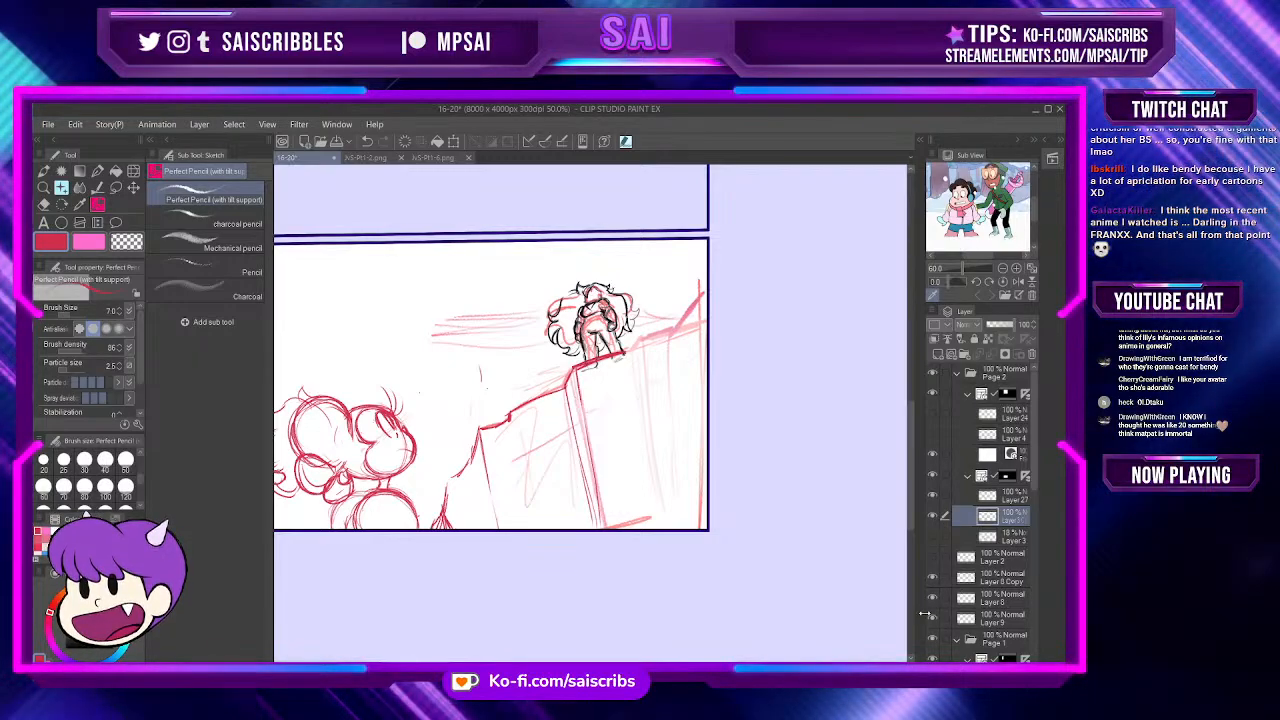
Step: Darken the cliff's rising edge beyond the standing figure and add vertical crack lines down the rock face
scroll(794, 519, "down", 2)
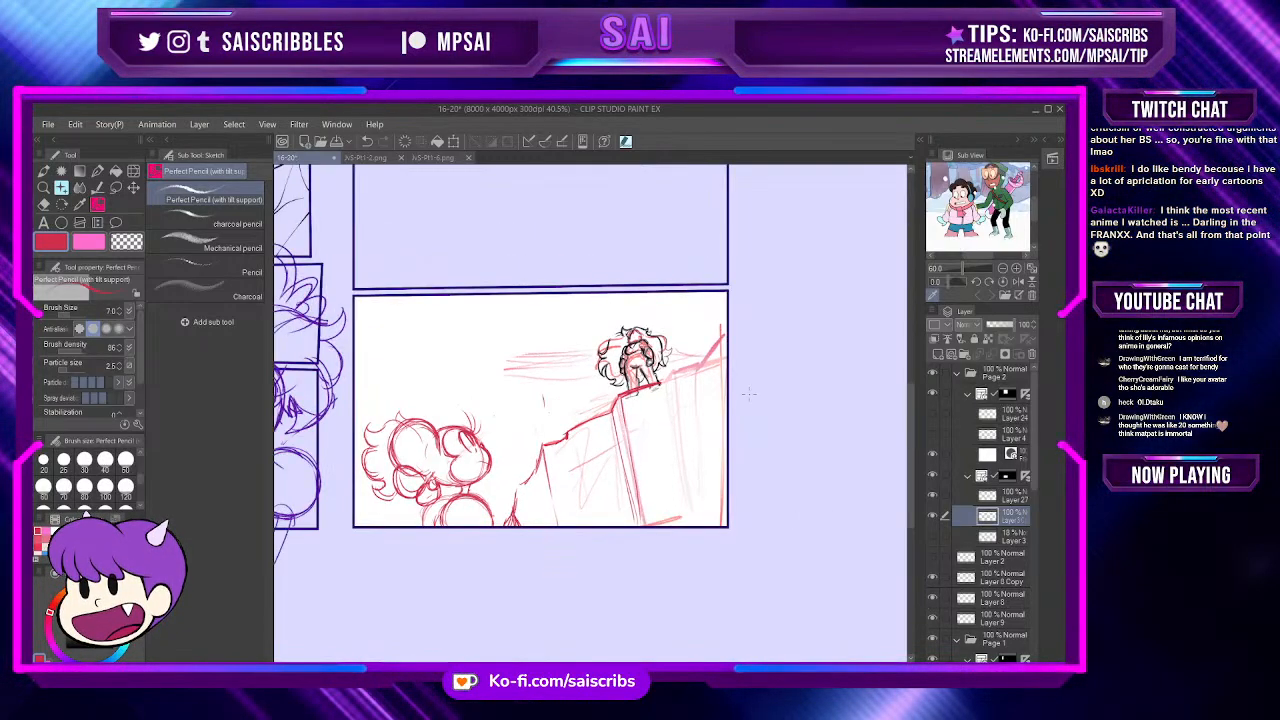
scroll(749, 395, "up", 3)
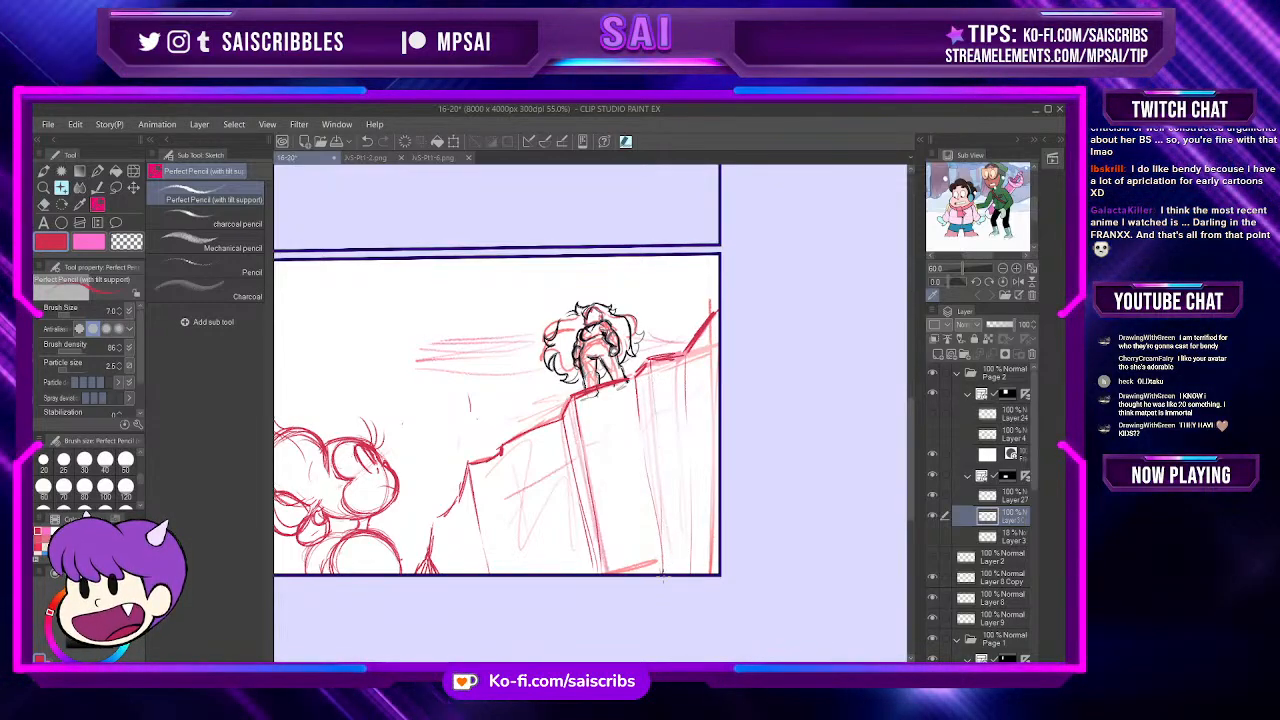
left_click_drag(688, 384, 692, 474)
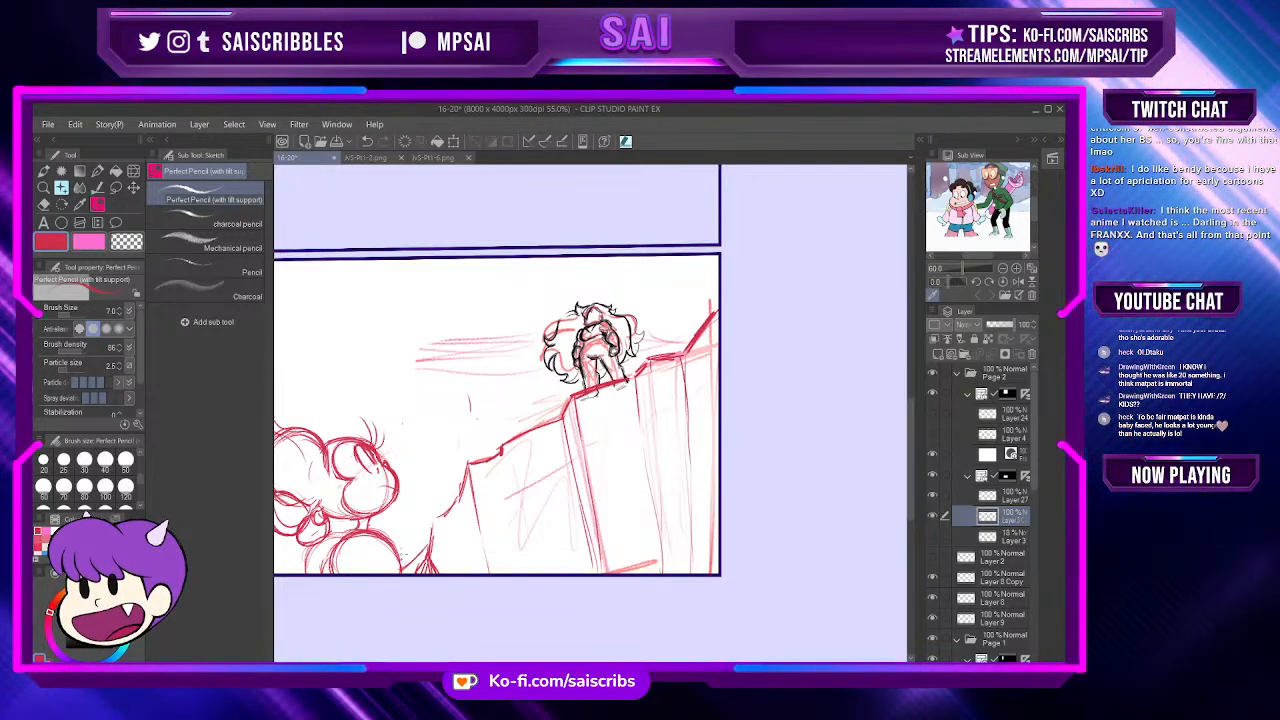
Step: Sketch a gentler slope from the cliff's lower corner to the foreground figure's shoulder and erase the old steep edge lines
scroll(406, 525, "down", 2)
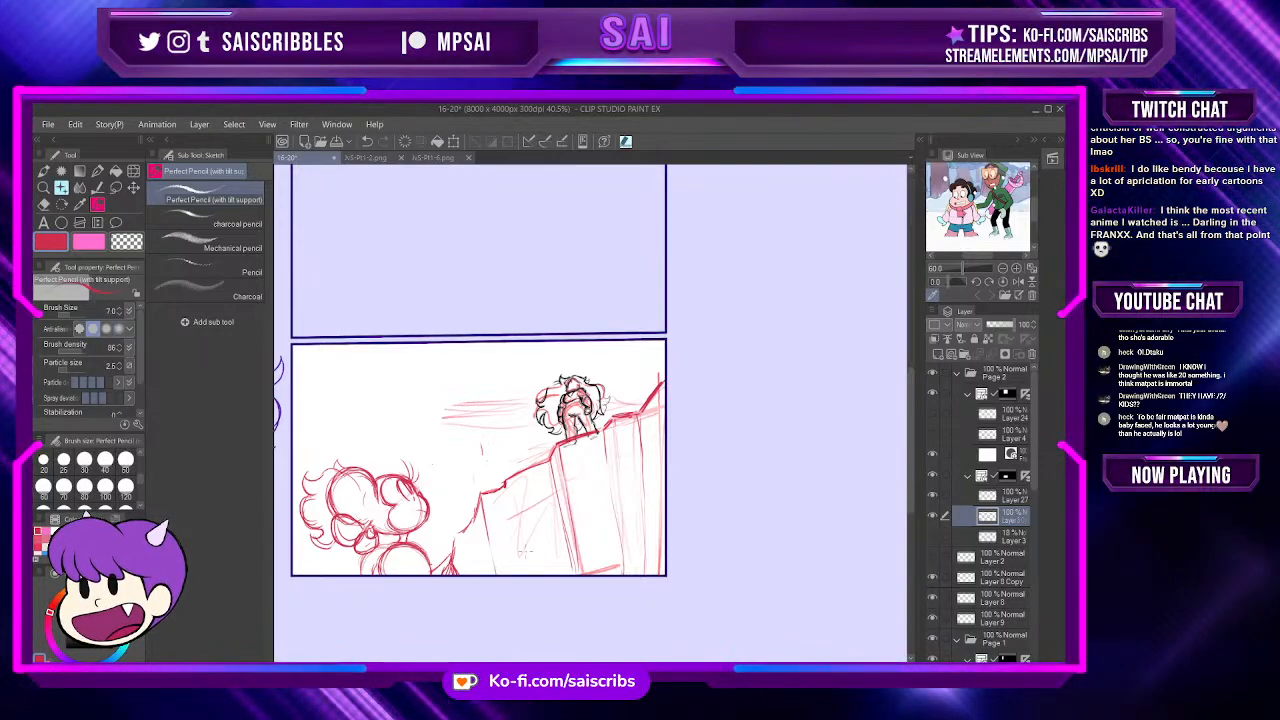
scroll(480, 420, "down", 1)
scroll(480, 420, "up", 1)
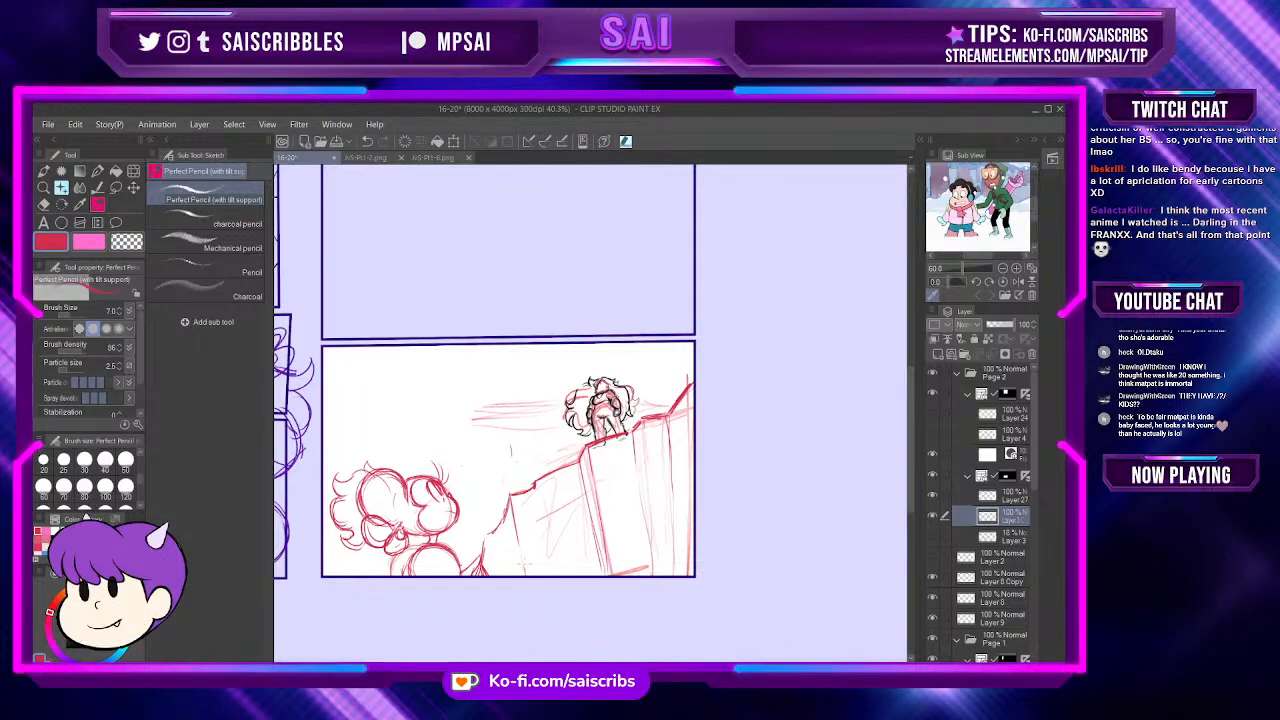
scroll(524, 563, "up", 1)
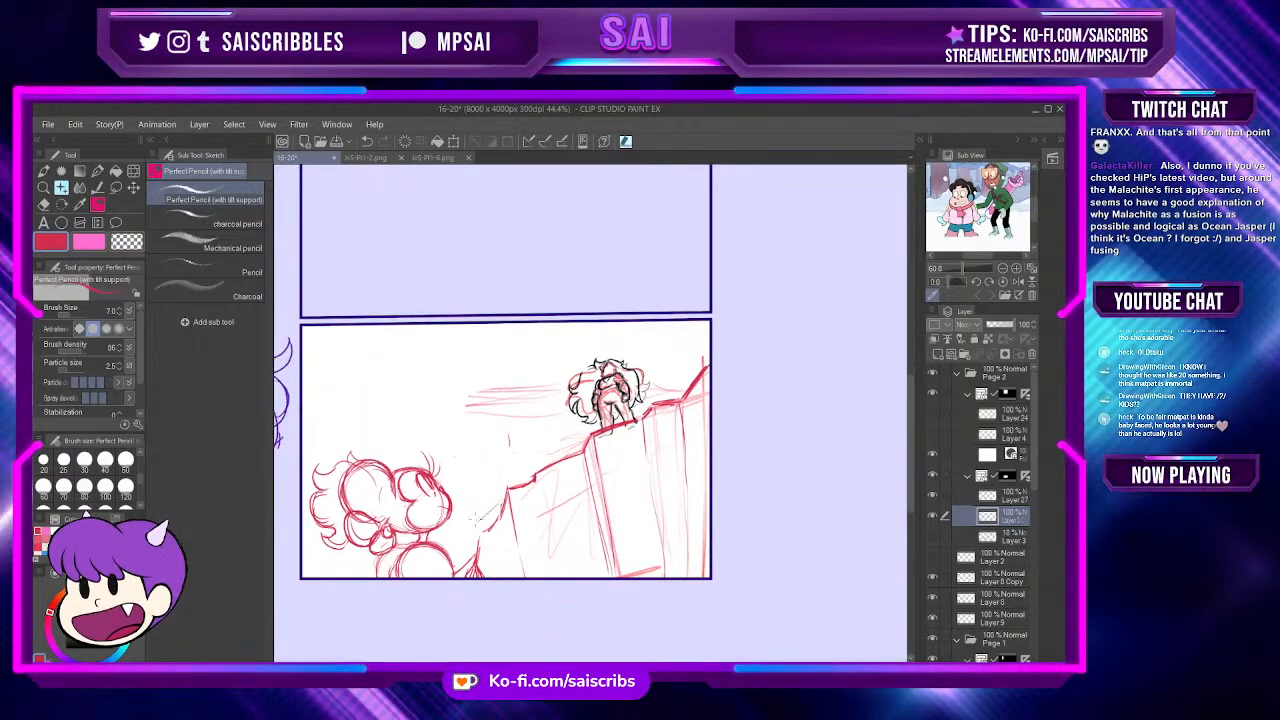
left_click_drag(504, 494, 448, 550)
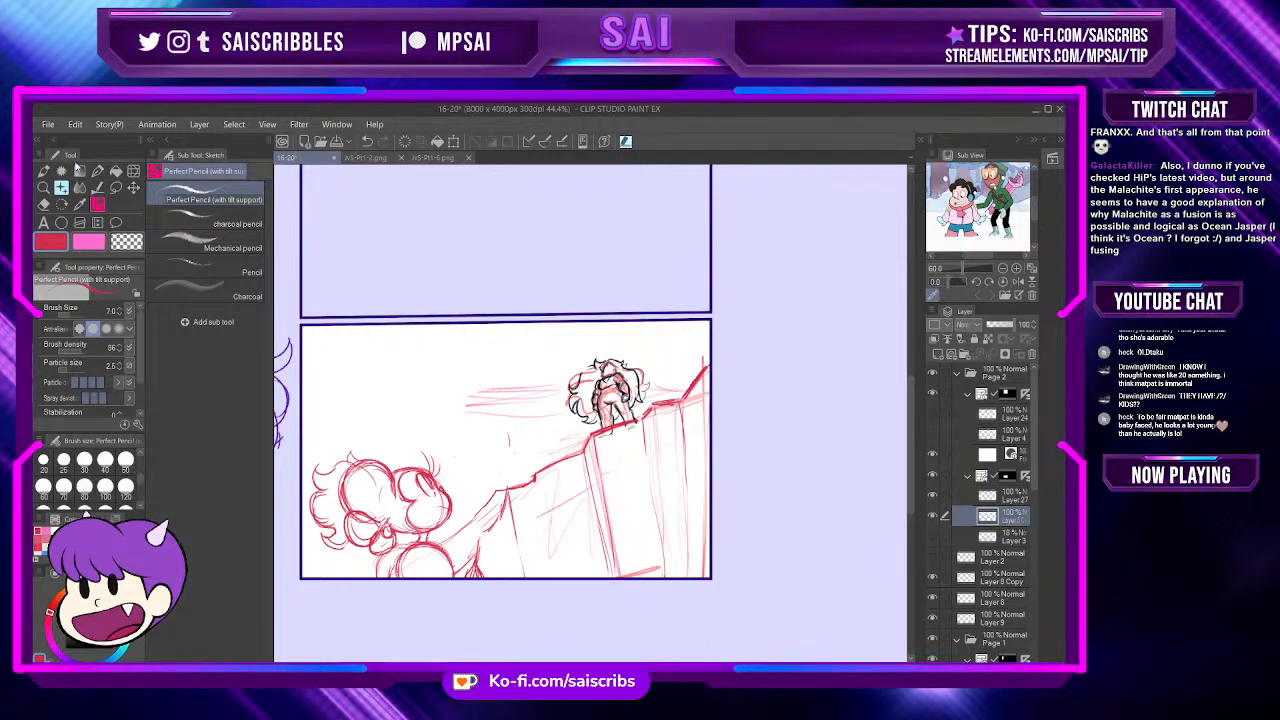
left_click(45, 204)
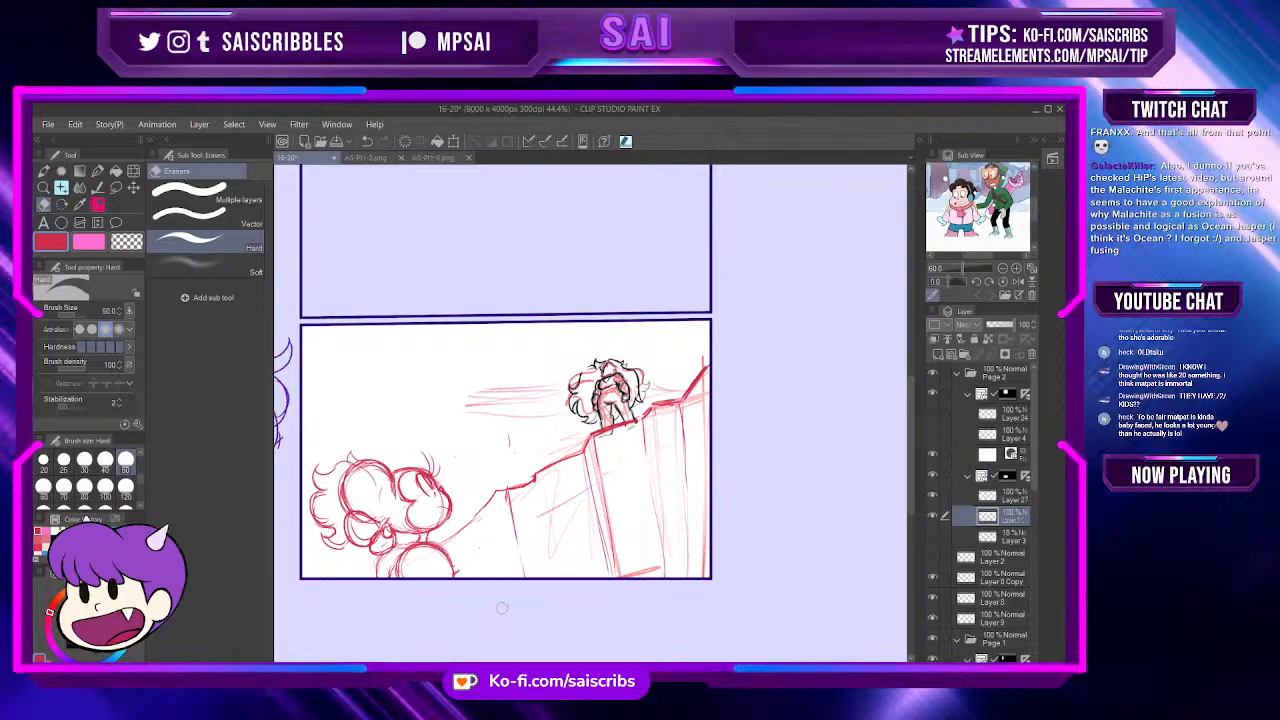
left_click_drag(506, 489, 493, 497)
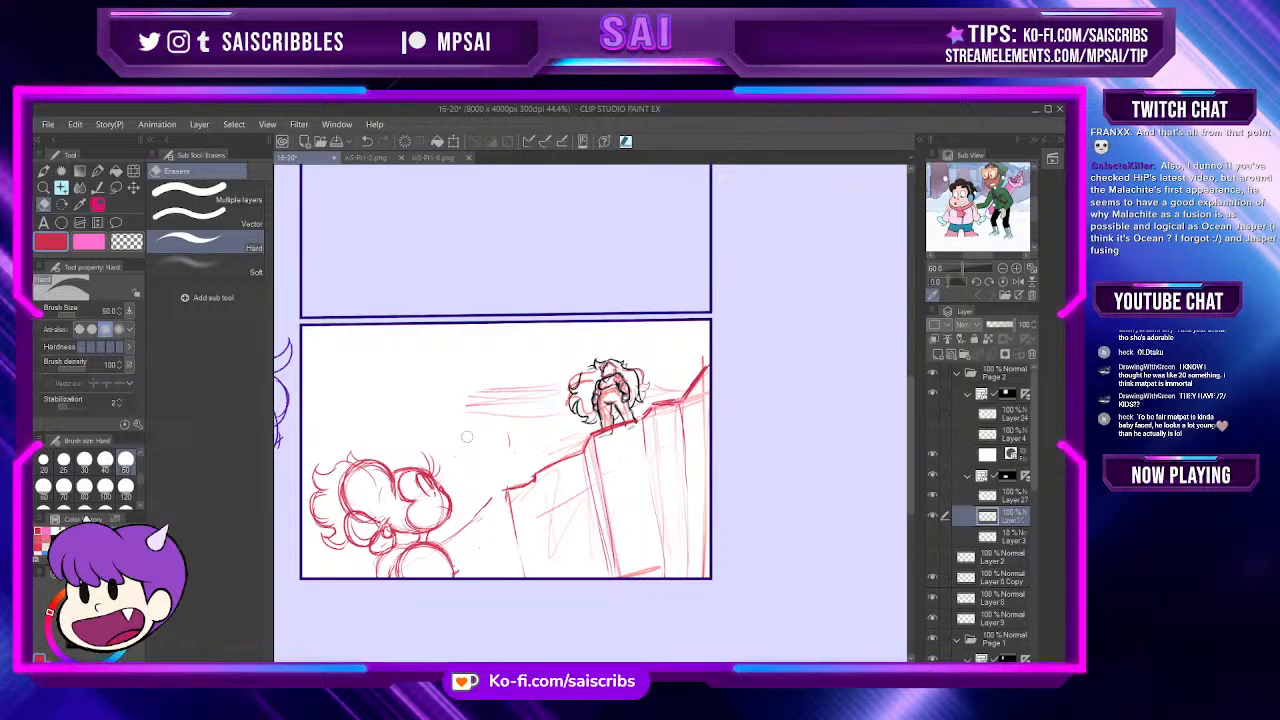
Step: Reconnect the slope to the cliff's lower corner and sketch rock-face lines beneath it, checking the panel within the whole spread
key("p")
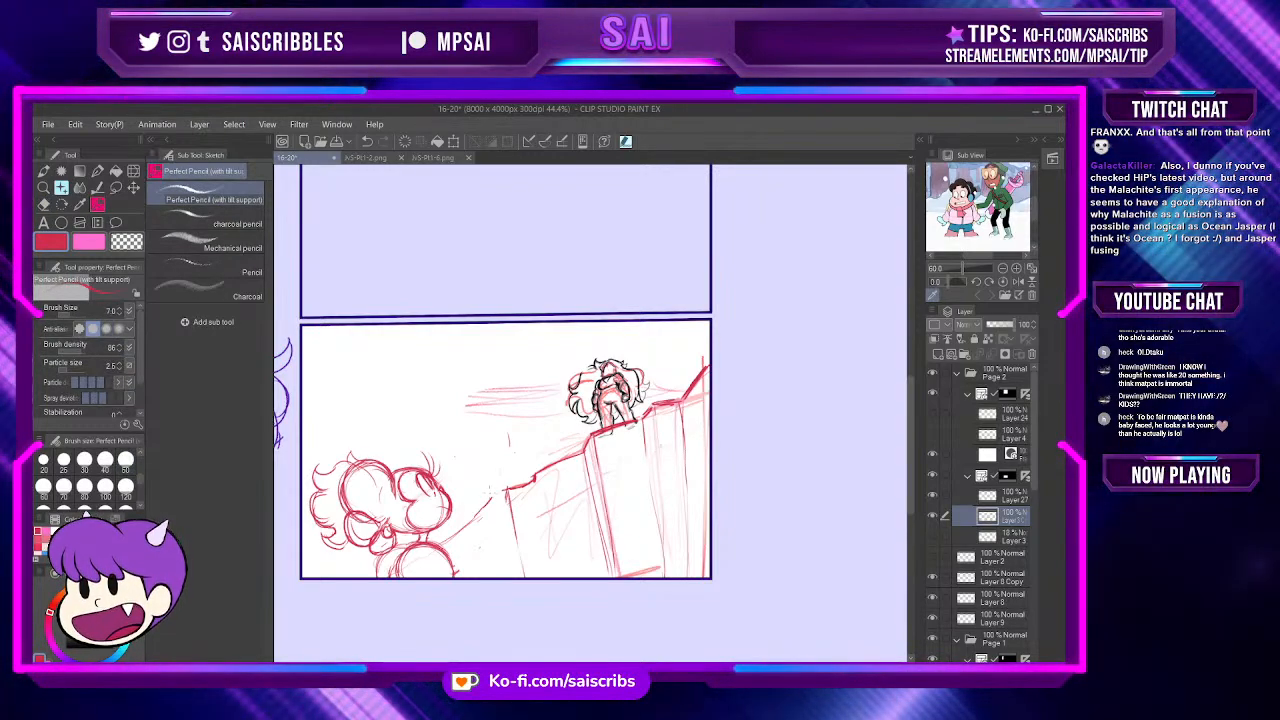
left_click_drag(506, 490, 479, 507)
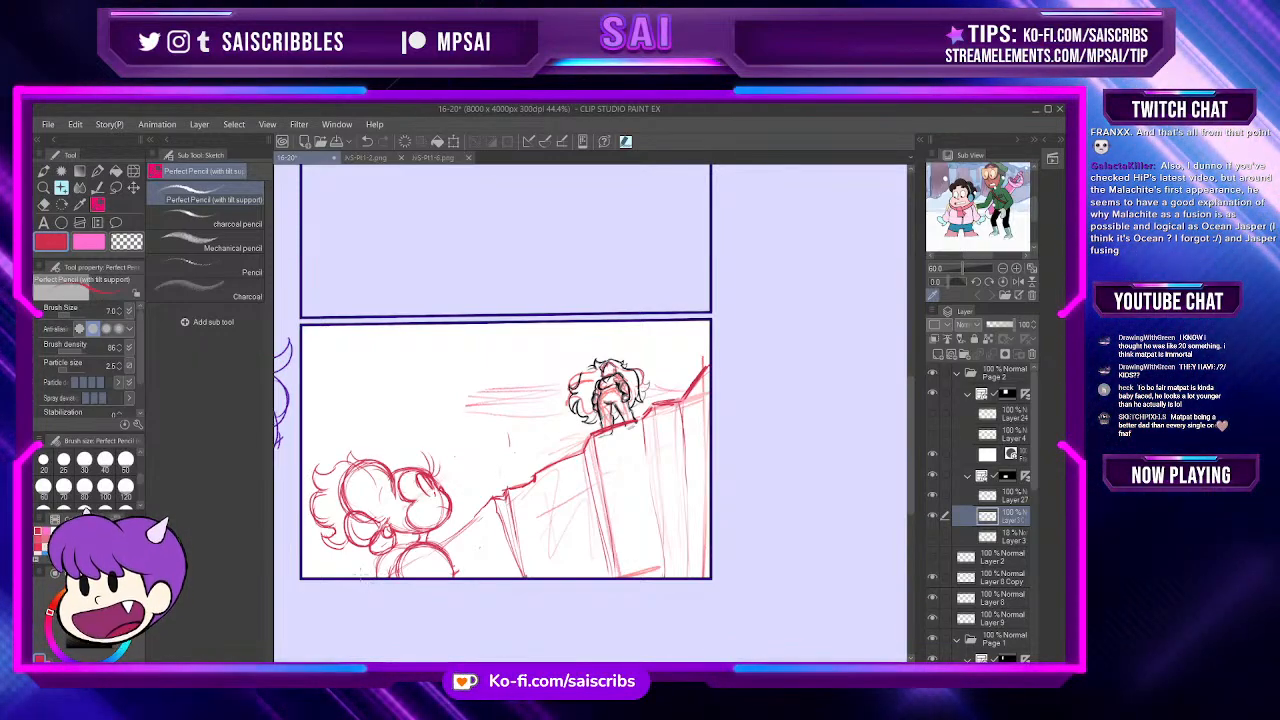
scroll(590, 410, "down", 5)
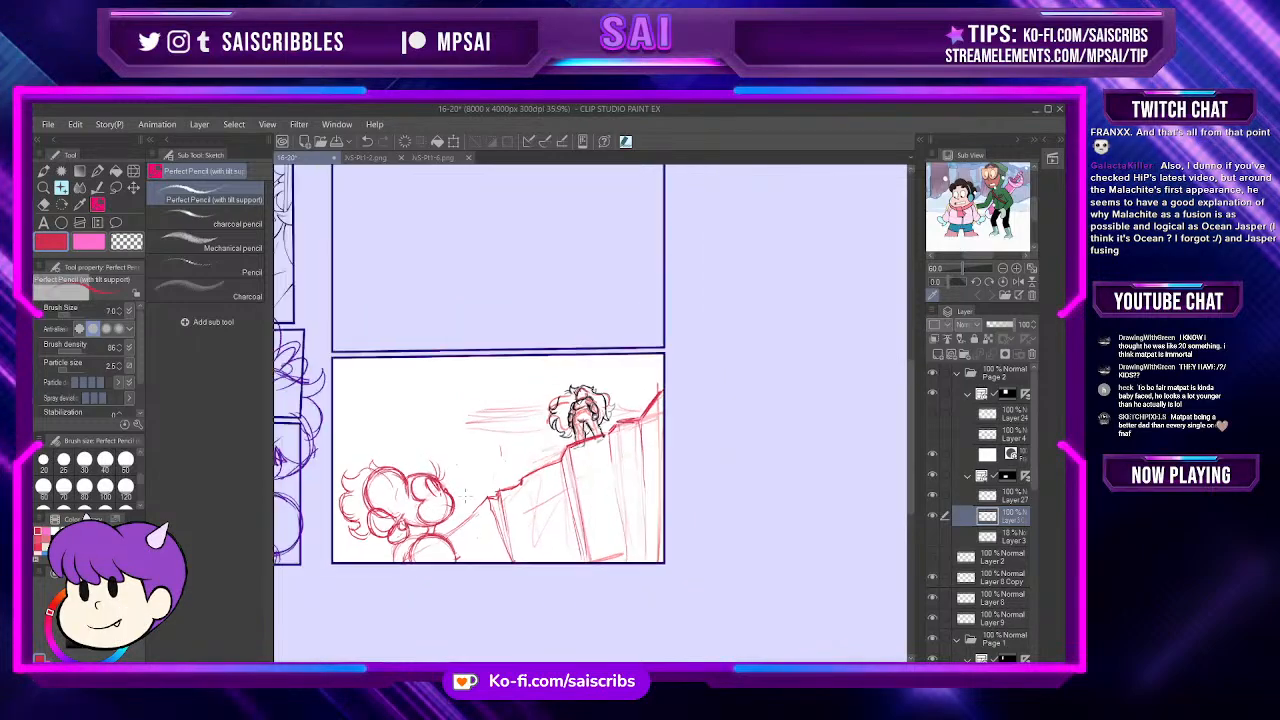
scroll(590, 415, "down", 2)
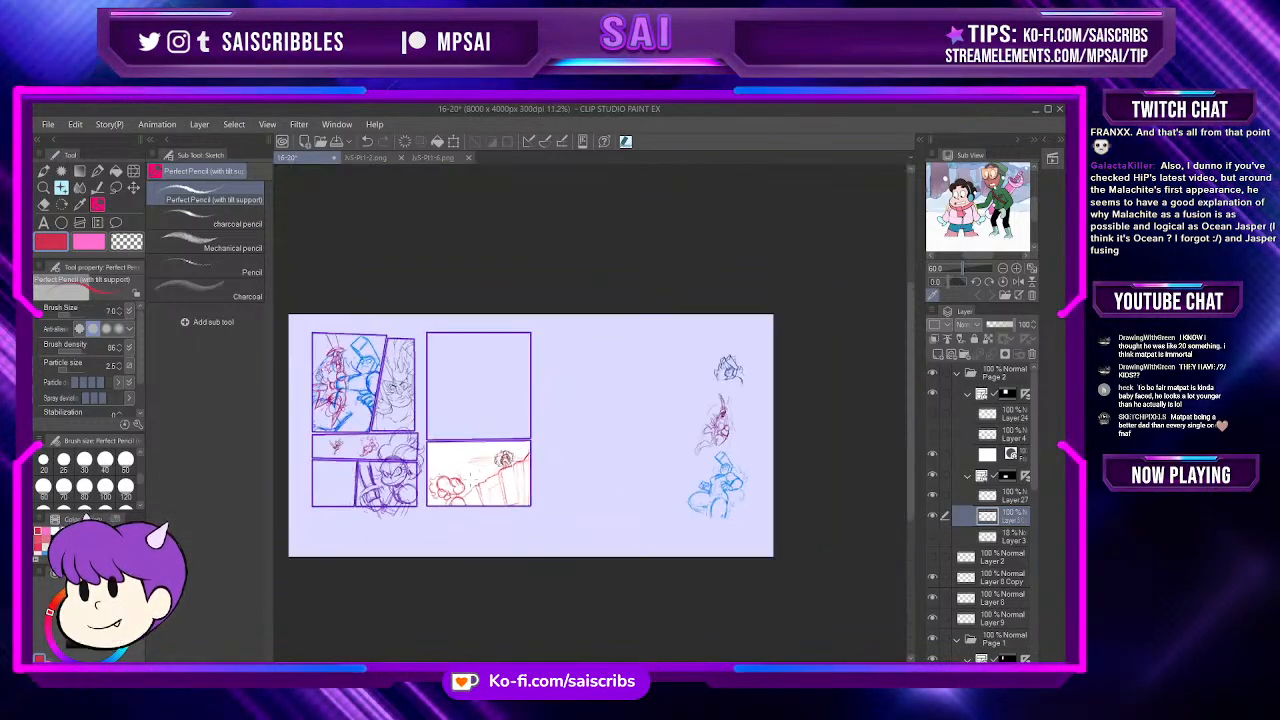
Step: Select the layer with the close-up character sketch in Page 1's lower panel using the Move layer tool
scroll(435, 454, "up", 1)
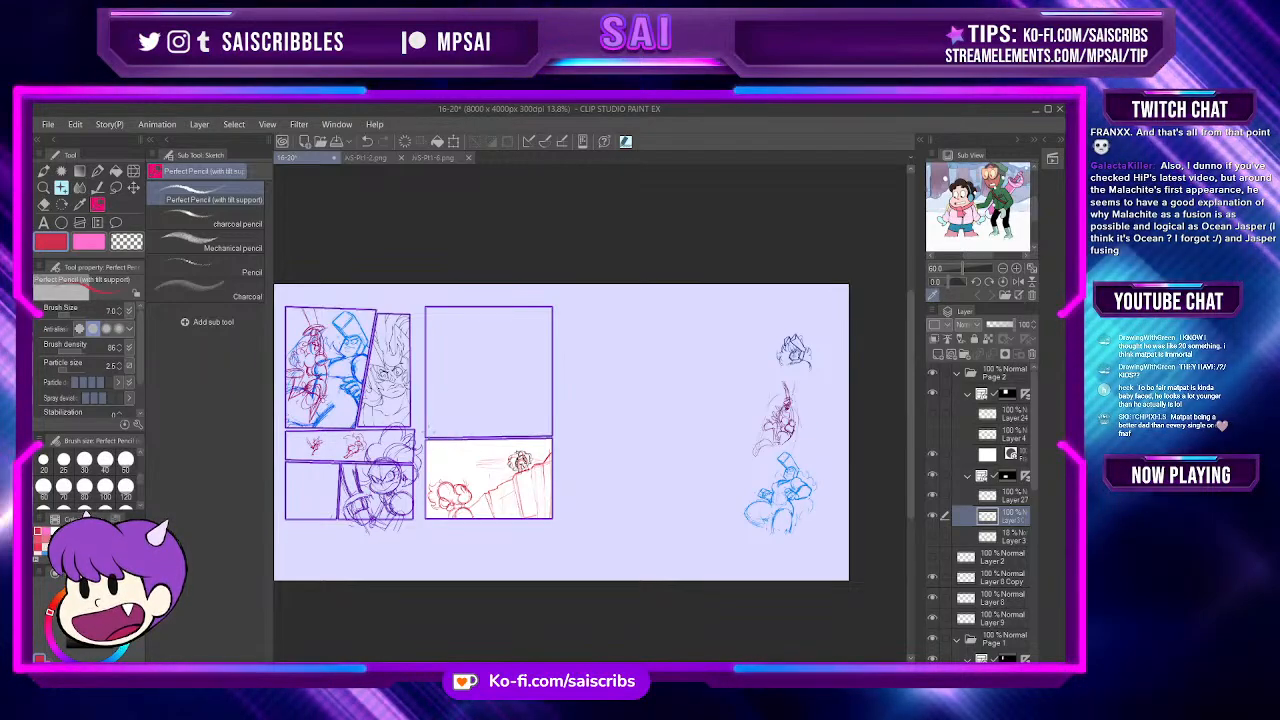
scroll(425, 437, "up", 1)
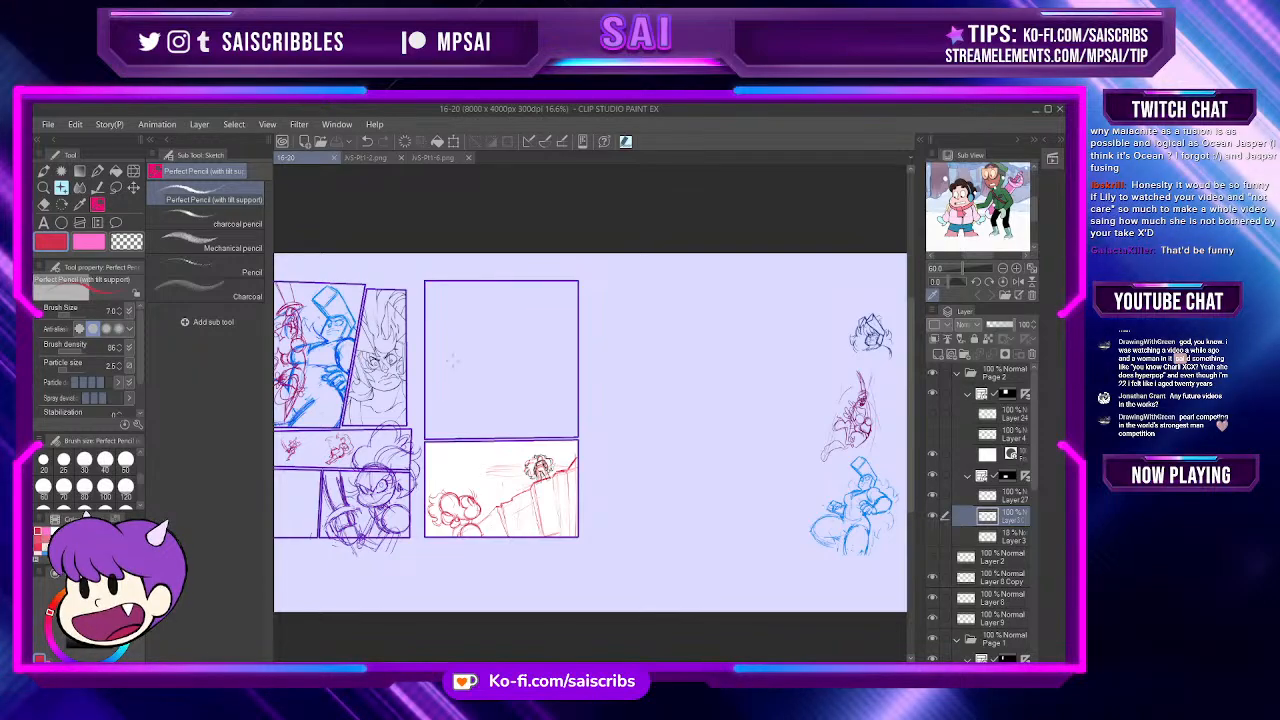
scroll(490, 349, "up", 4)
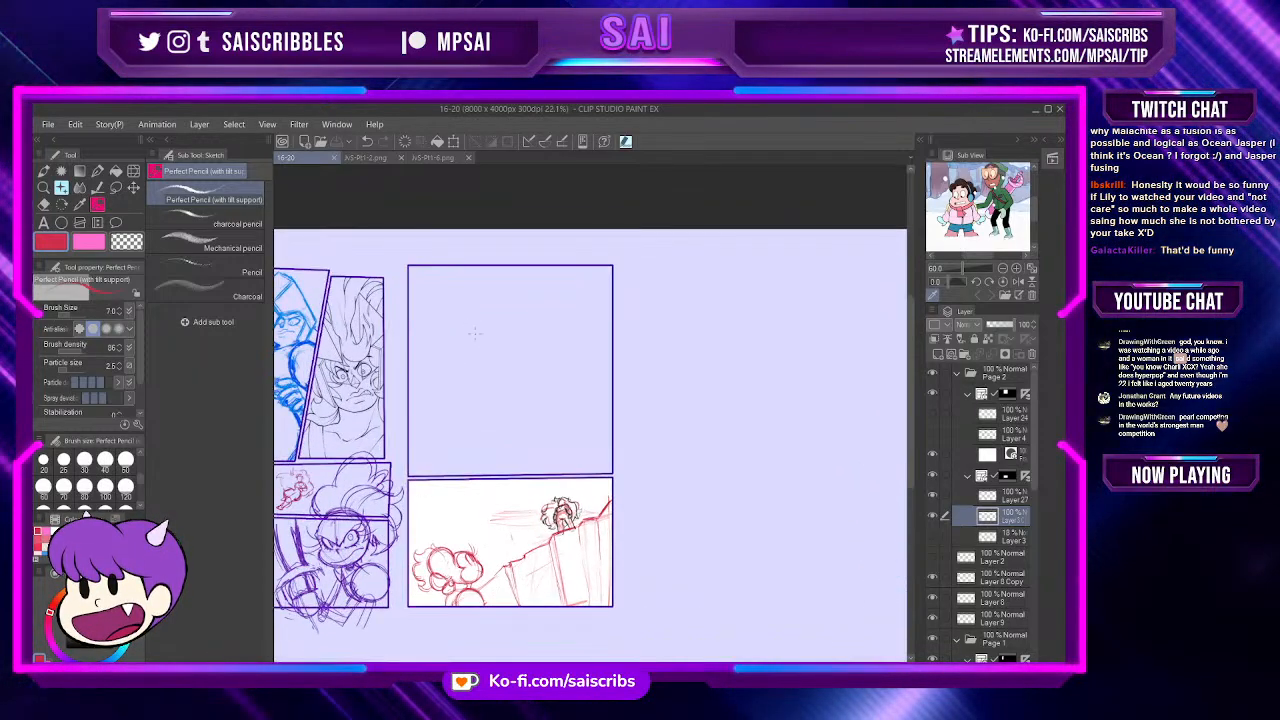
scroll(487, 407, "down", 6)
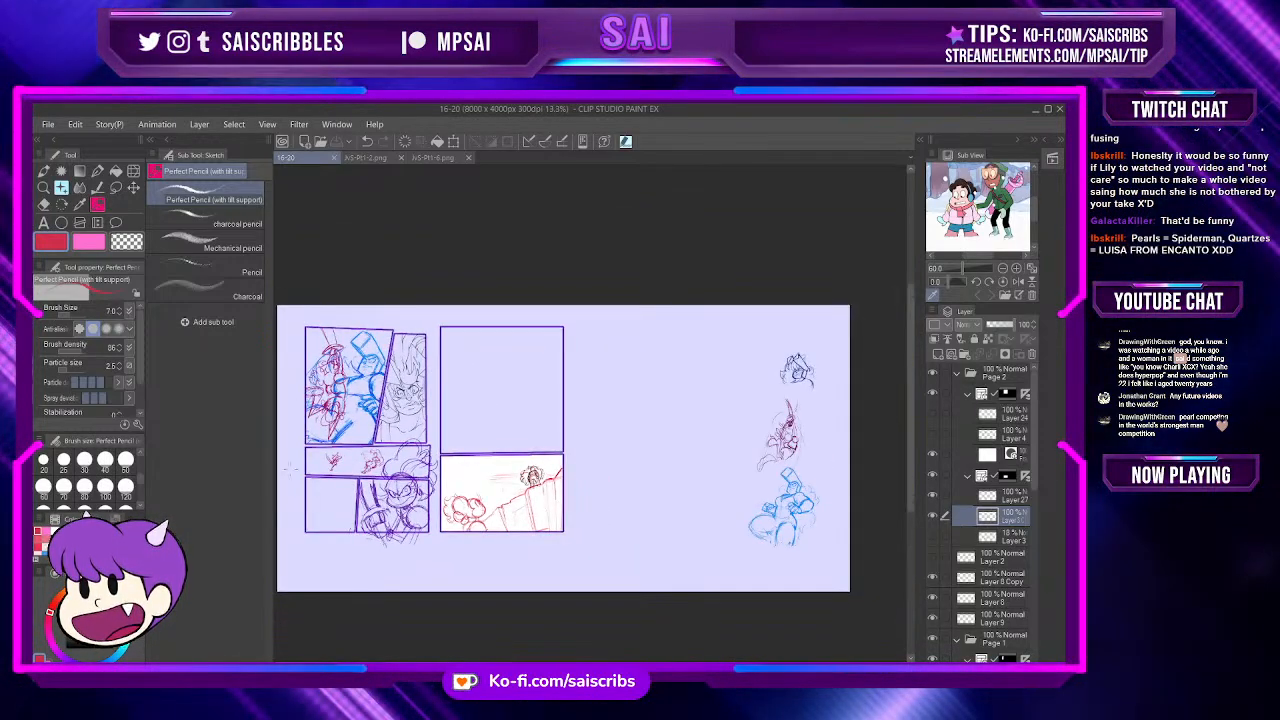
scroll(291, 504, "up", 2)
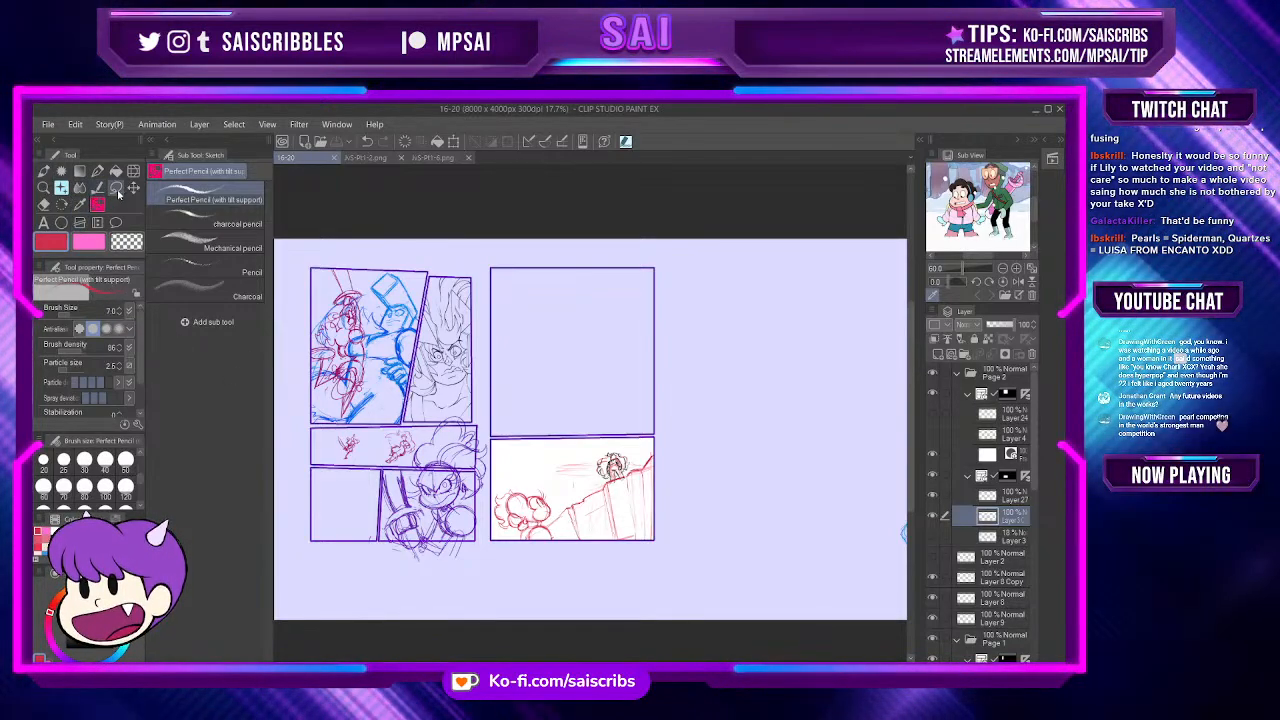
key("k")
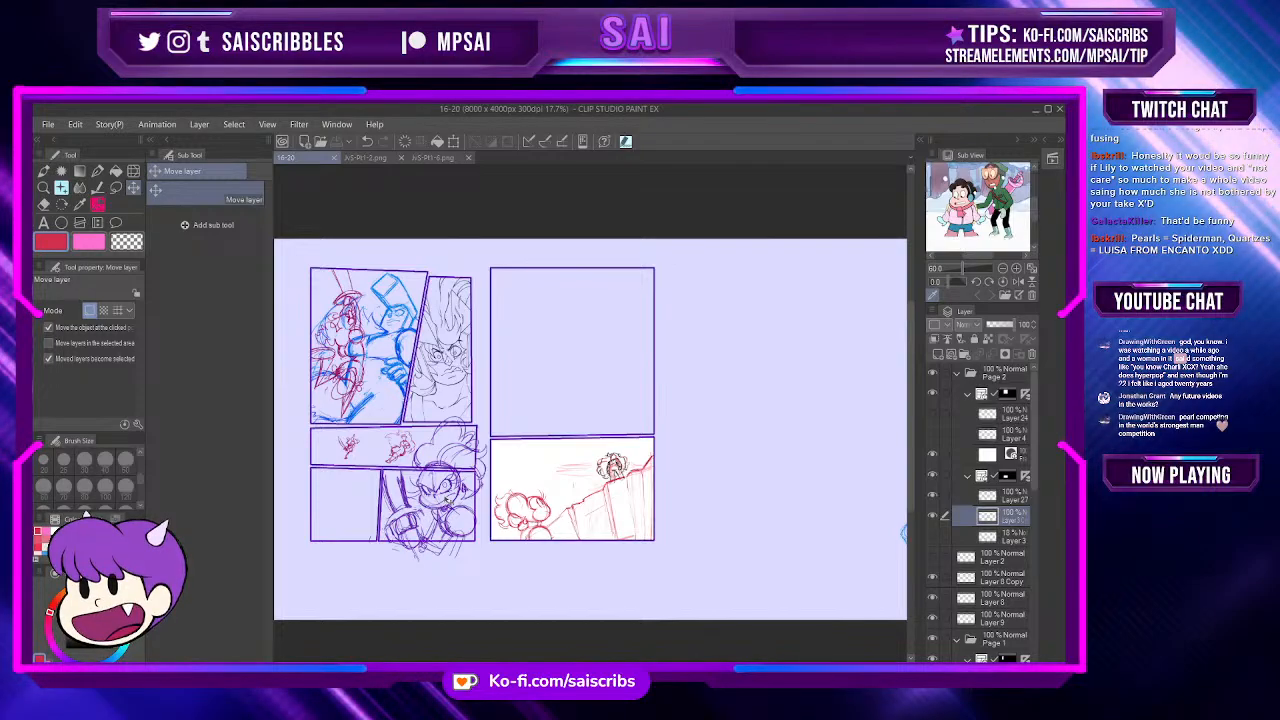
left_click(452, 512)
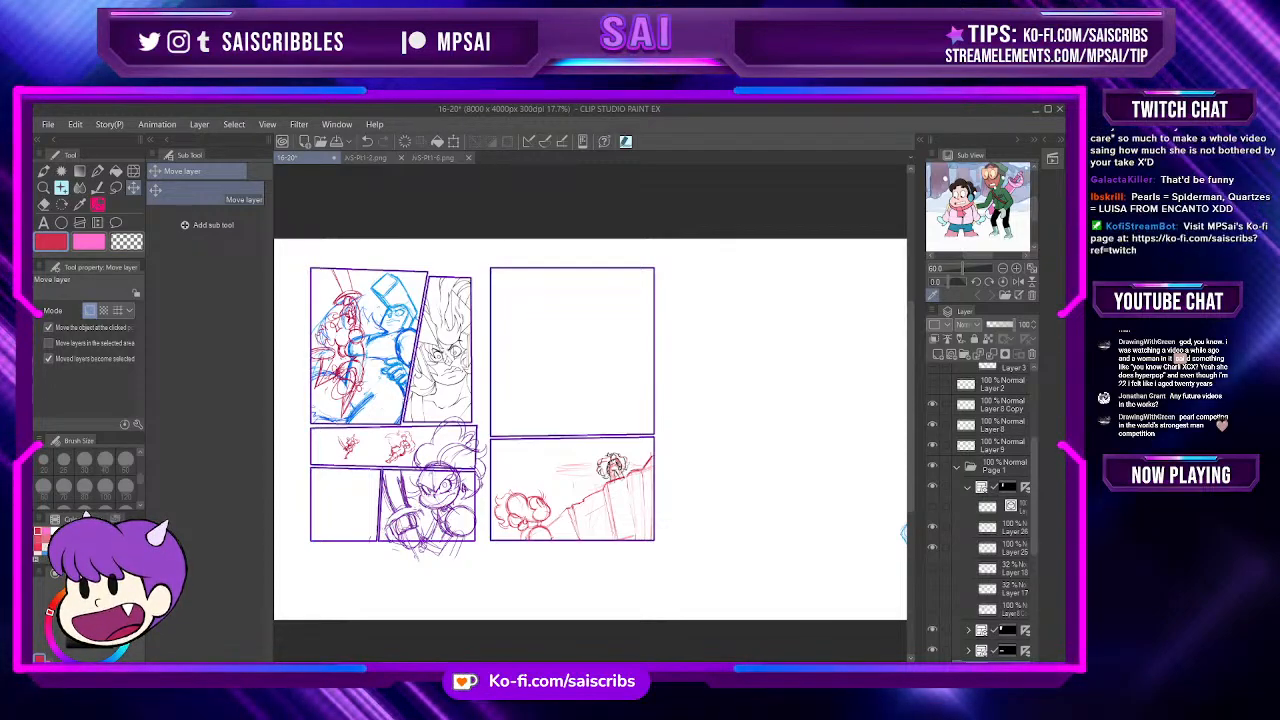
Step: Hide Layer 22 to clear the character sketch from the two bottom panels of the left comic page
scroll(962, 600, "down", 2)
left_click(933, 640)
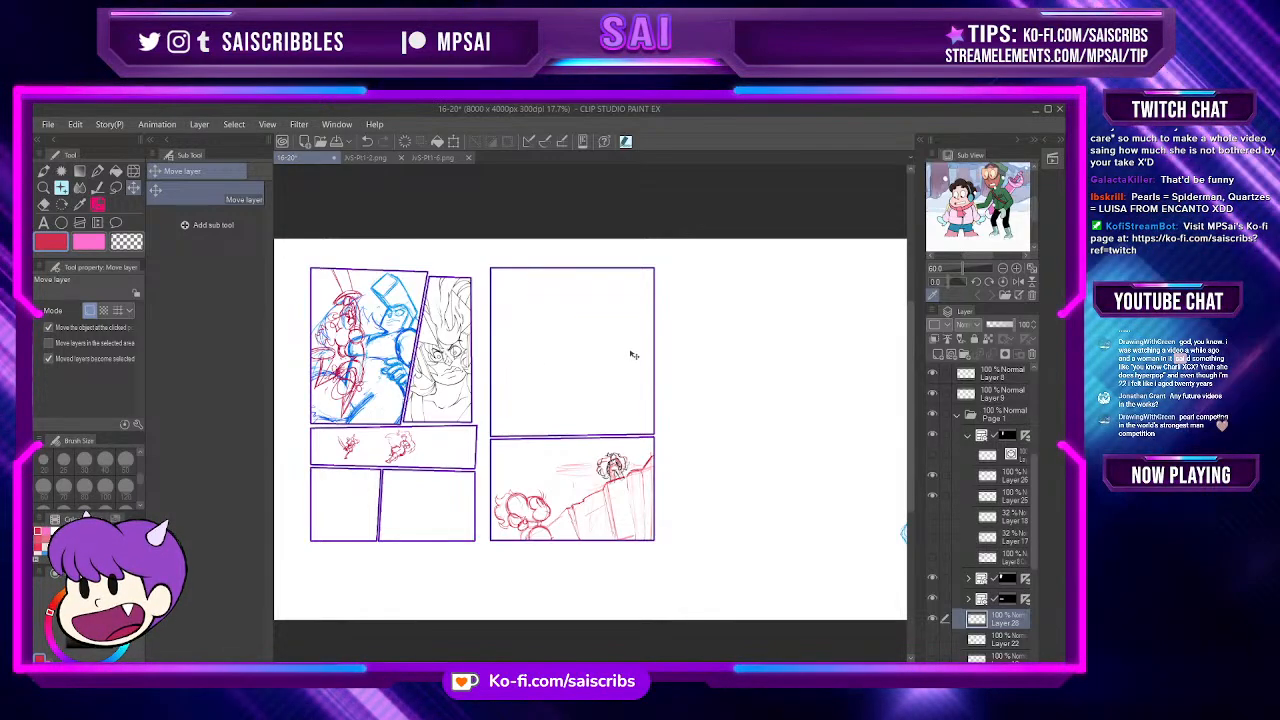
scroll(450, 461, "up", 4)
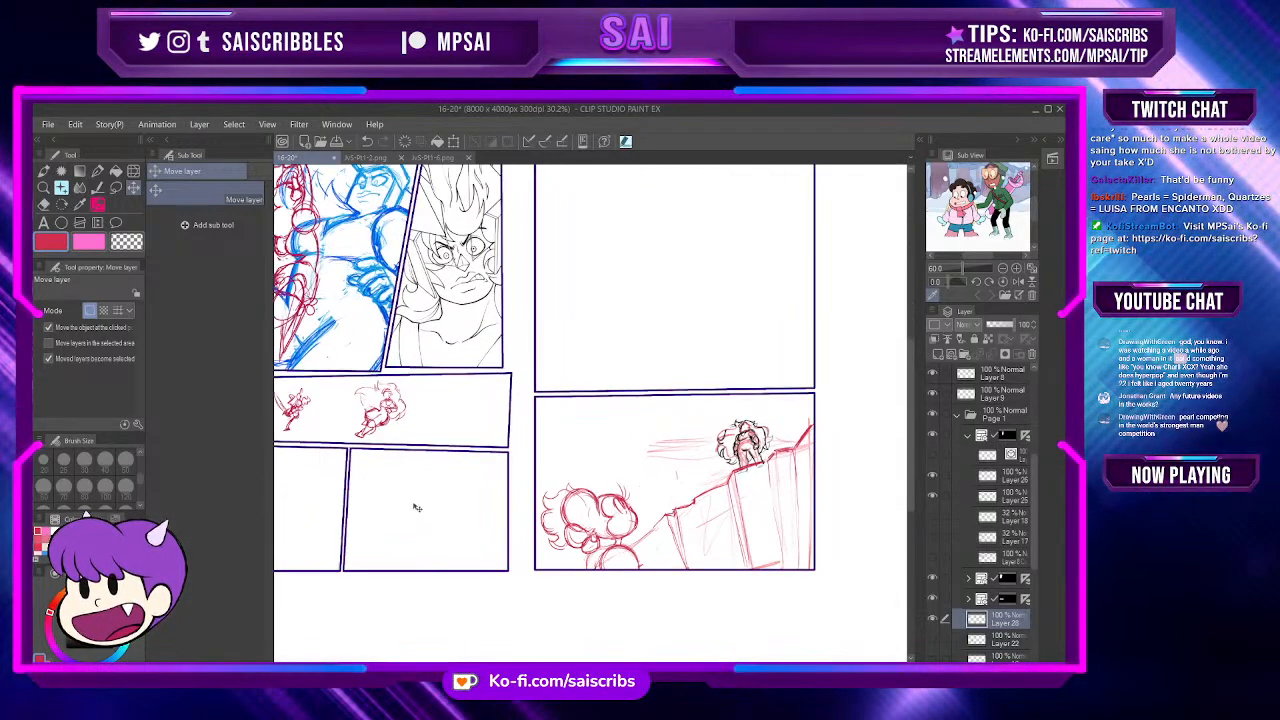
scroll(405, 476, "down", 3)
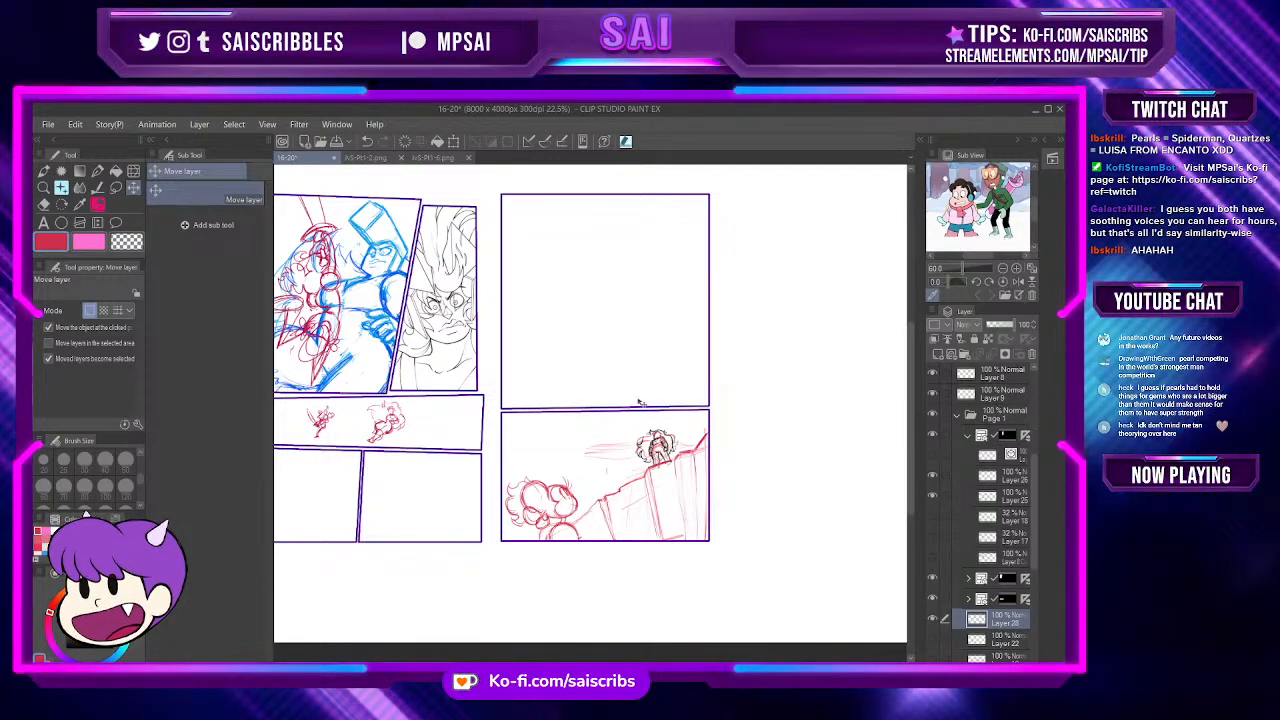
scroll(644, 393, "down", 1)
scroll(648, 430, "down", 1)
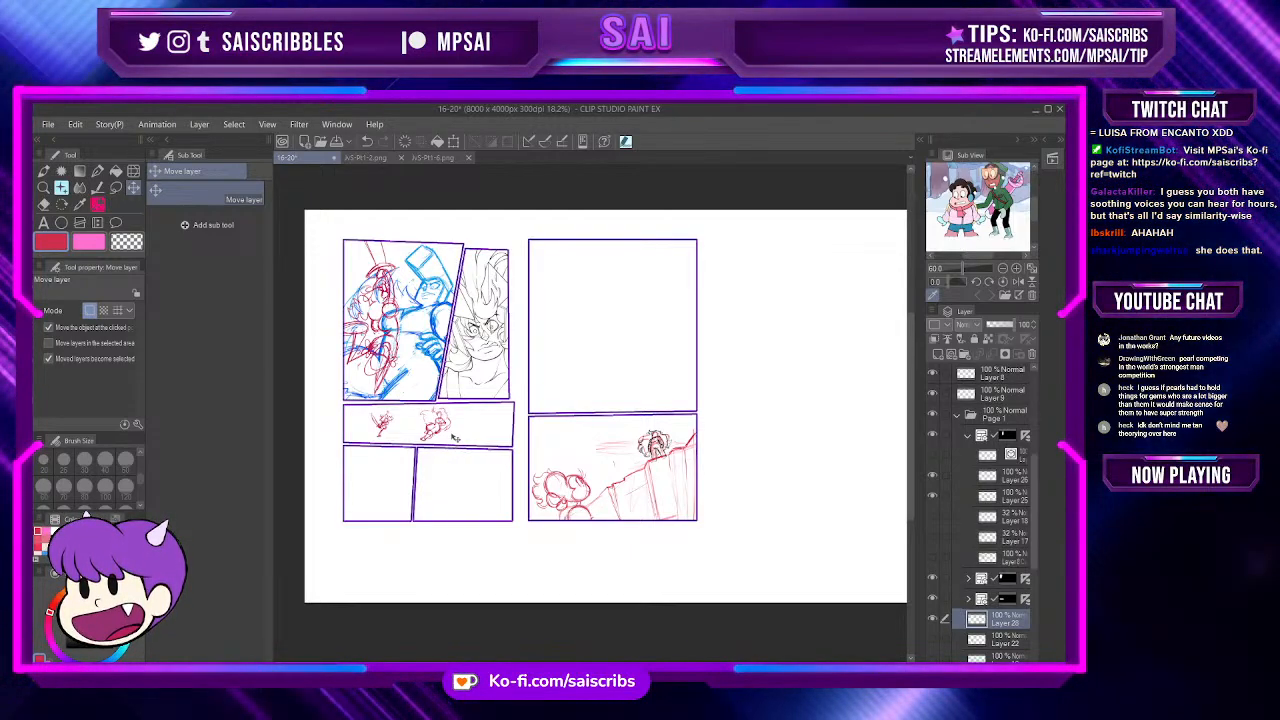
scroll(453, 437, "up", 3)
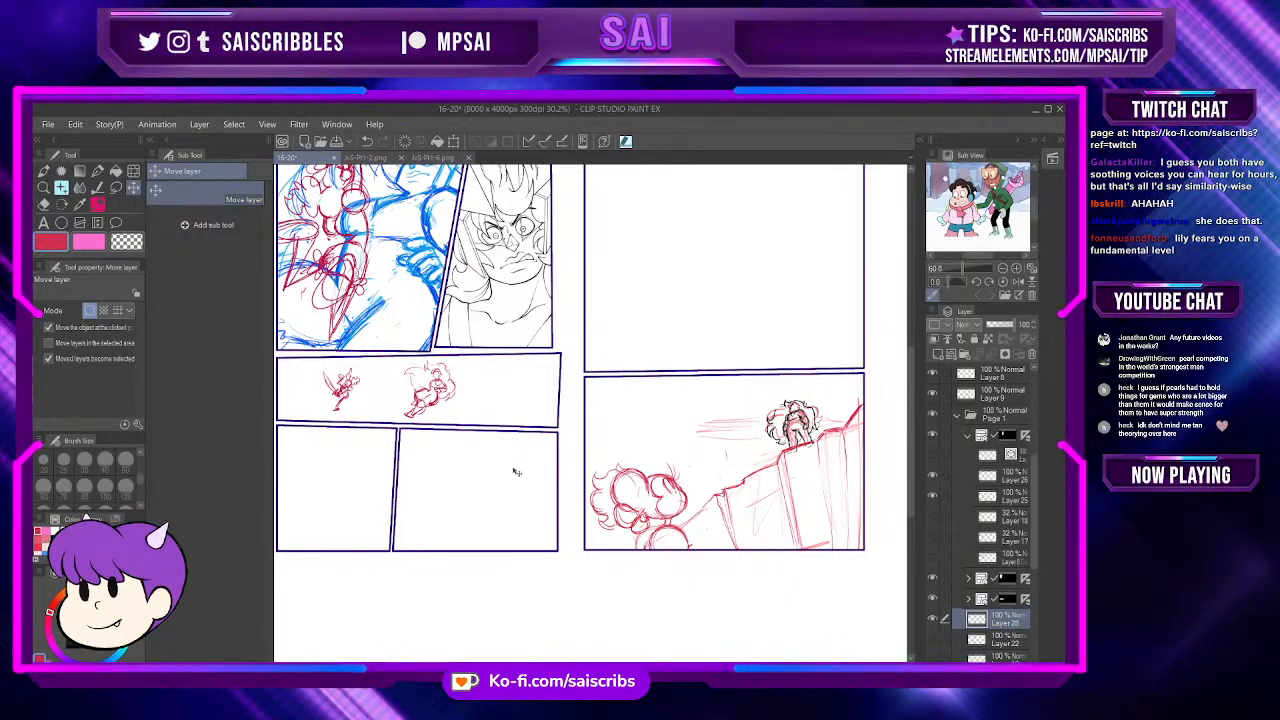
scroll(508, 457, "up", 2)
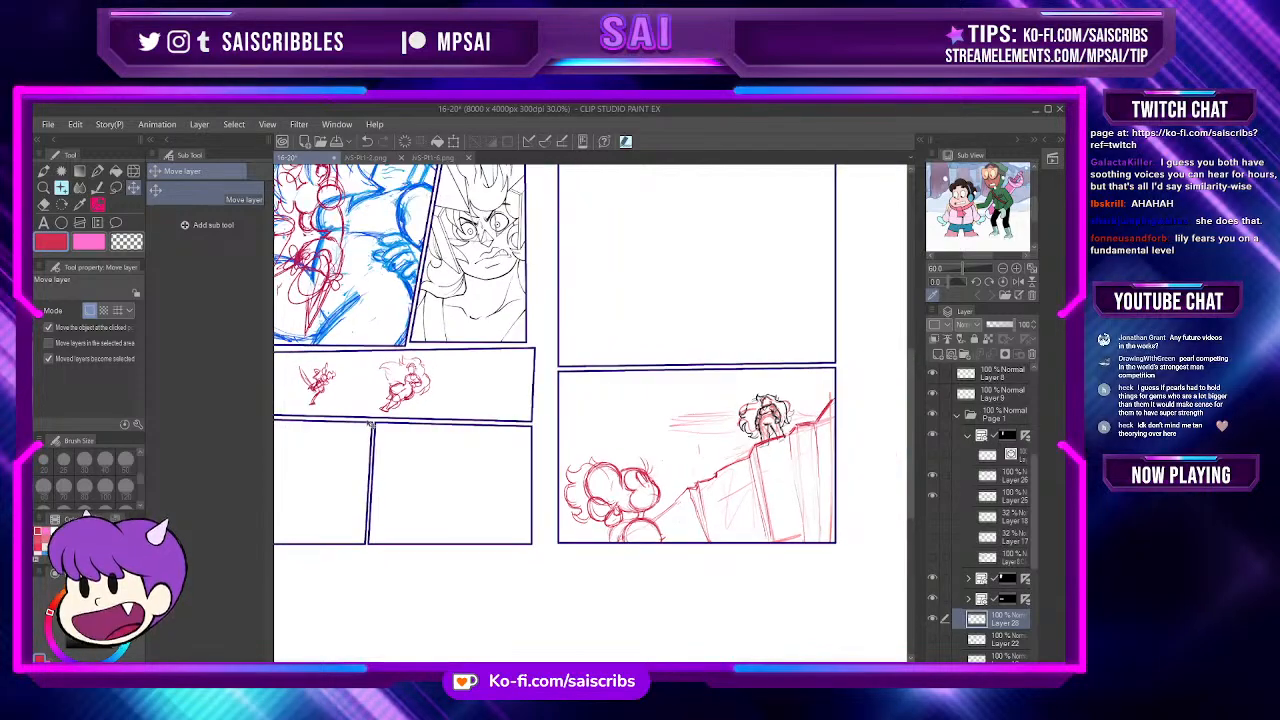
scroll(399, 408, "down", 1)
scroll(440, 406, "up", 2)
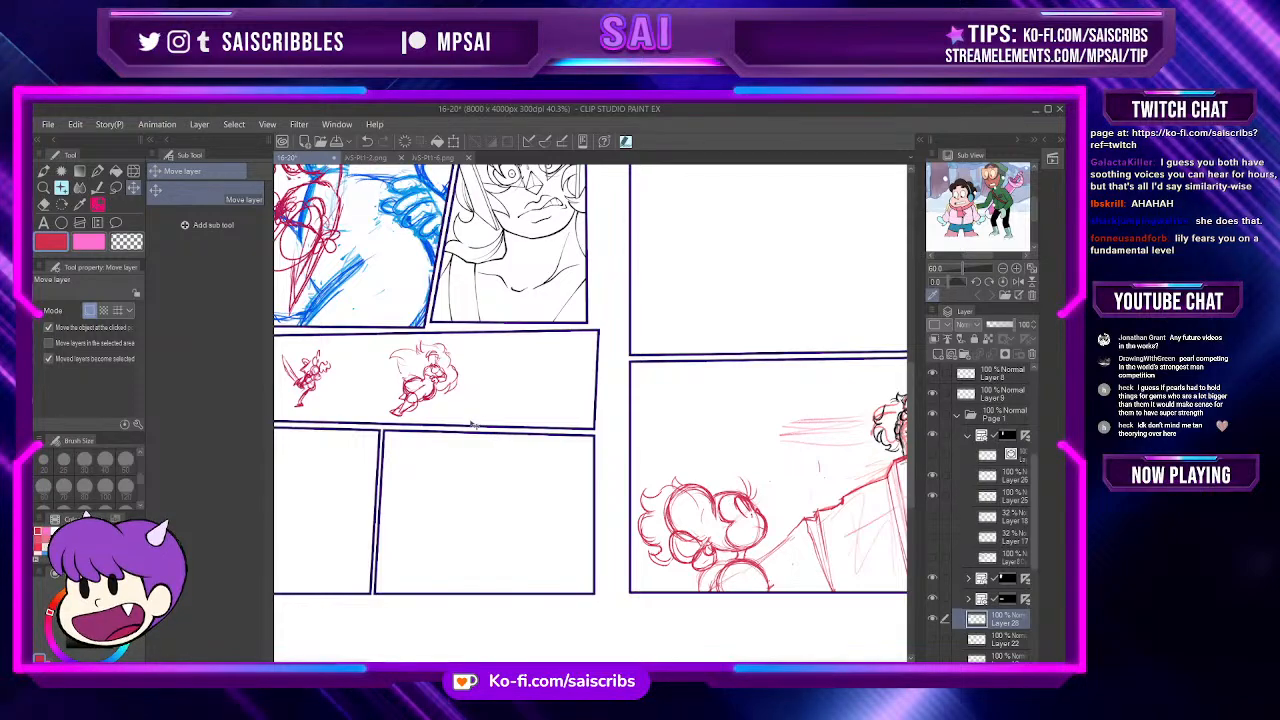
scroll(455, 448, "up", 1)
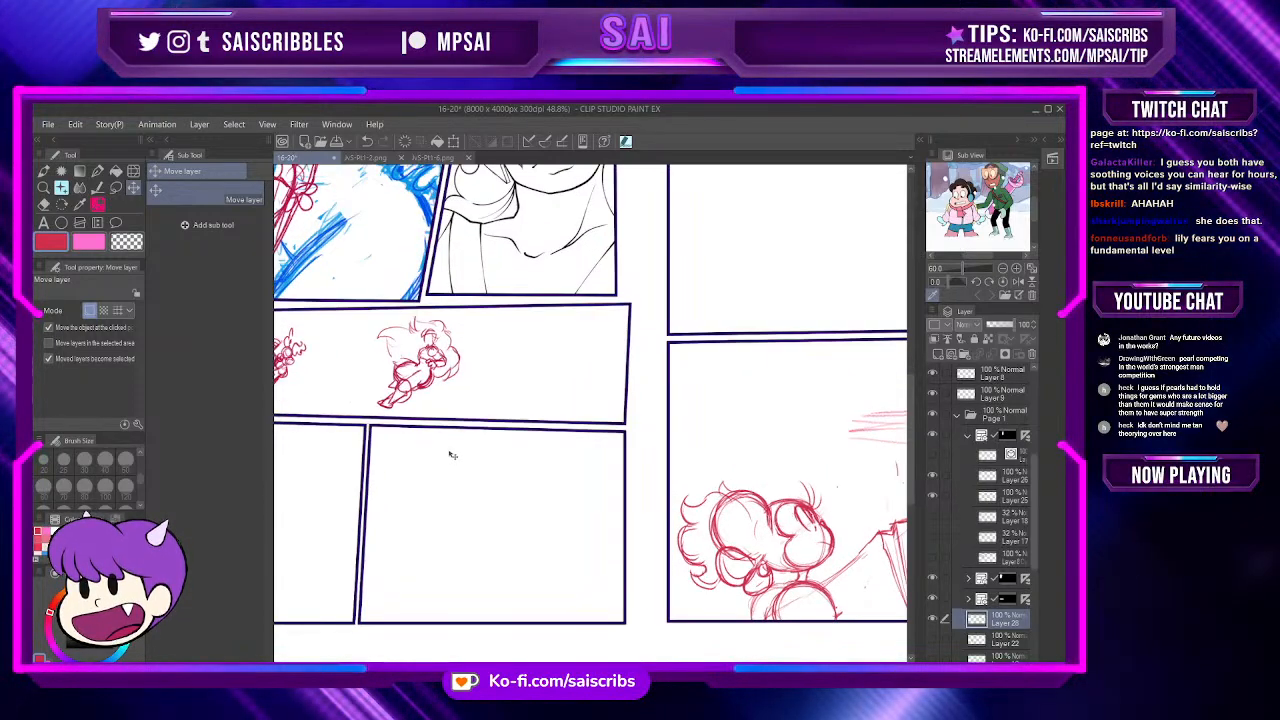
scroll(450, 455, "down", 1)
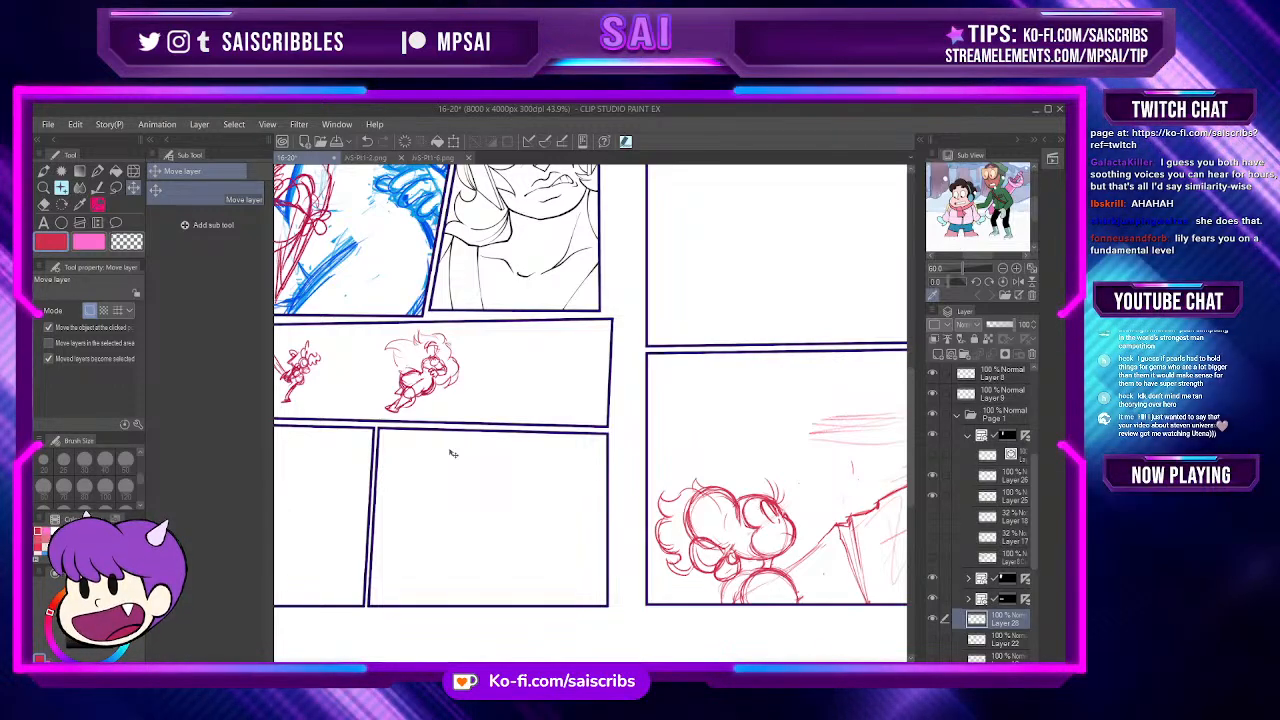
scroll(452, 454, "down", 2)
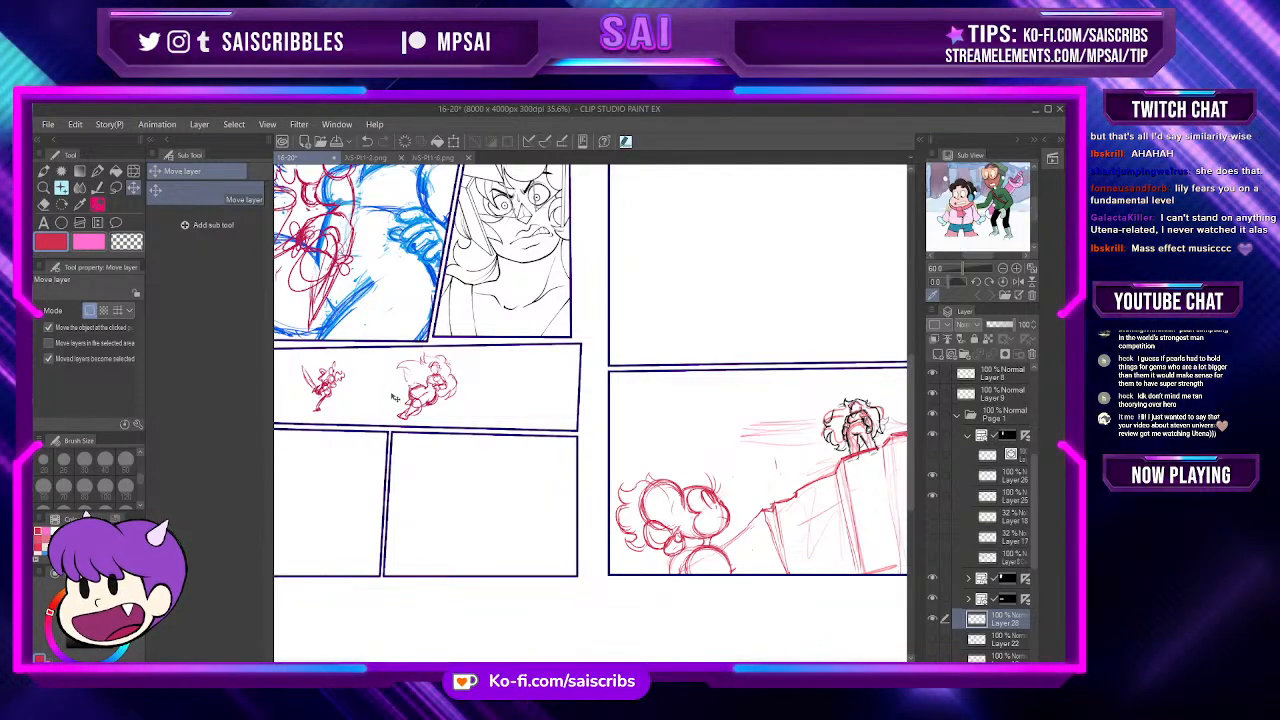
scroll(395, 398, "up", 3)
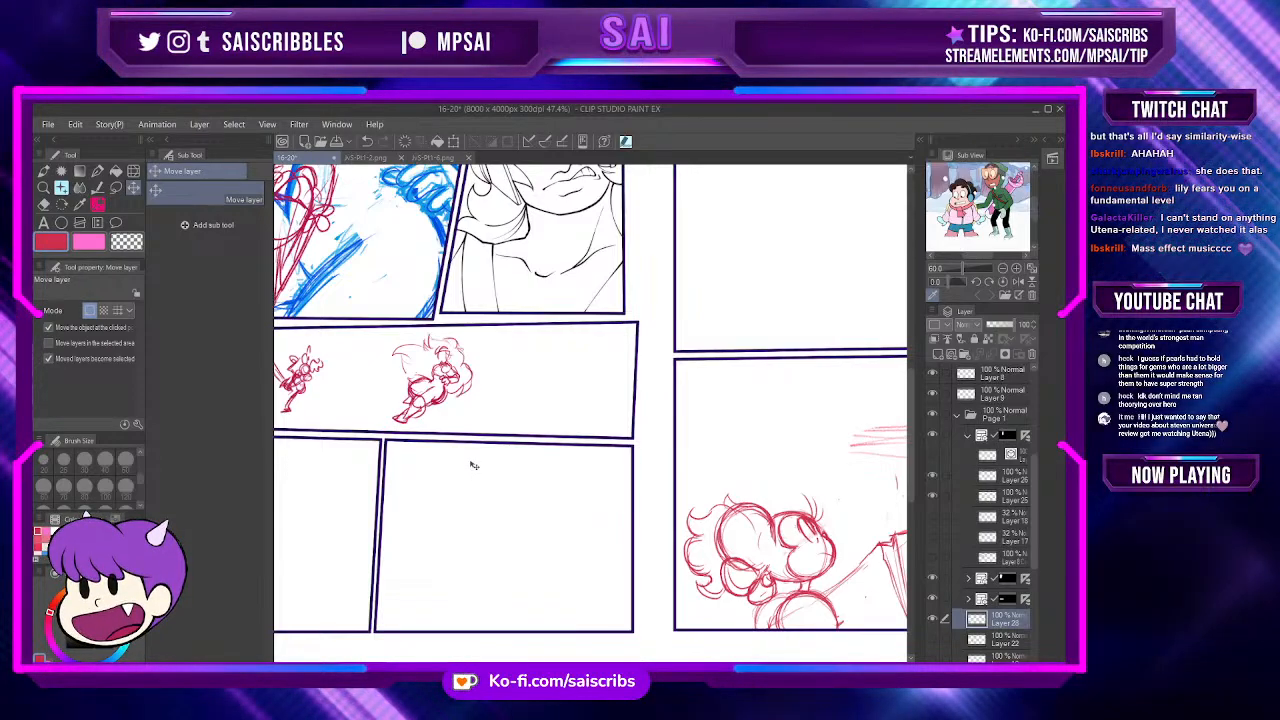
scroll(474, 465, "down", 2)
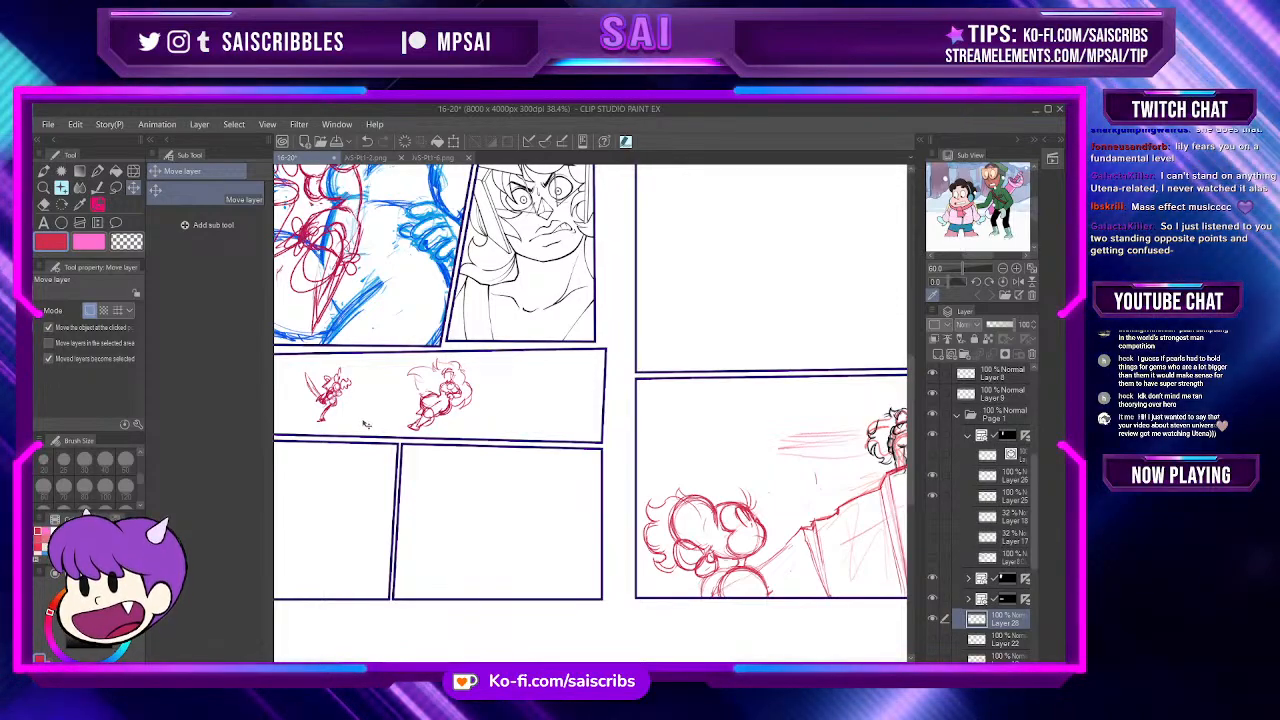
scroll(367, 425, "up", 1)
scroll(515, 477, "down", 2)
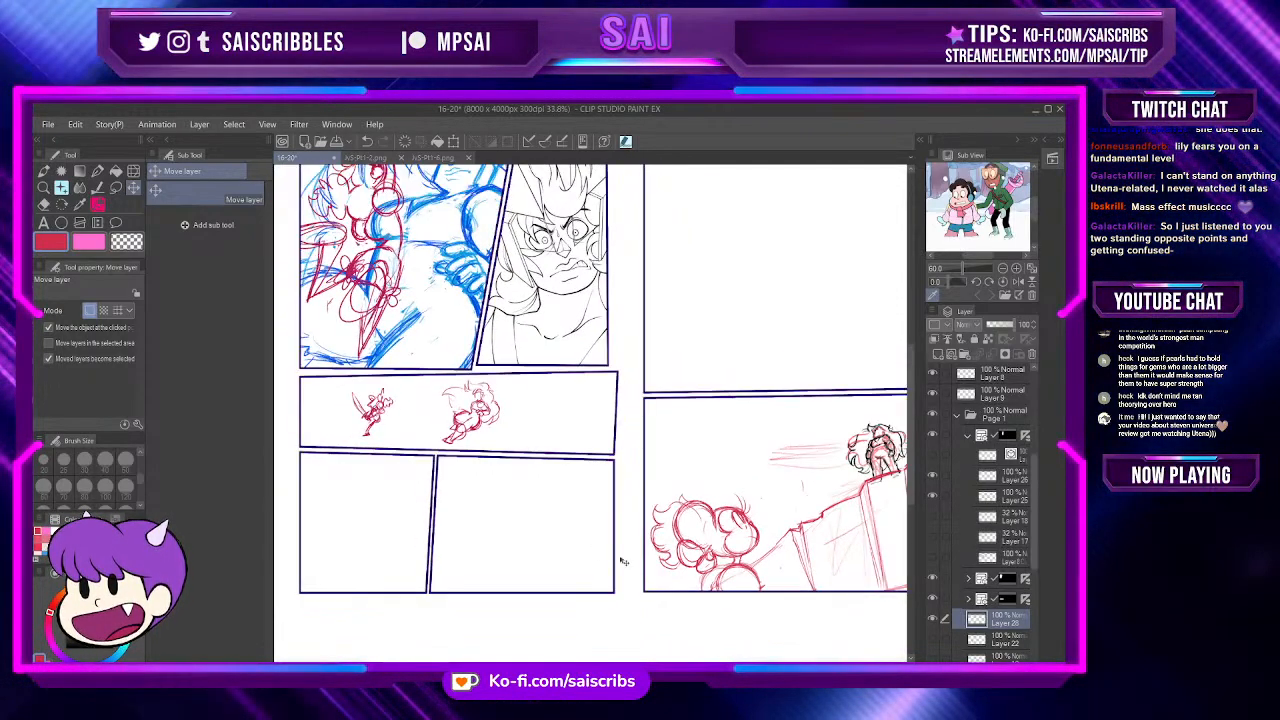
scroll(620, 558, "up", 2)
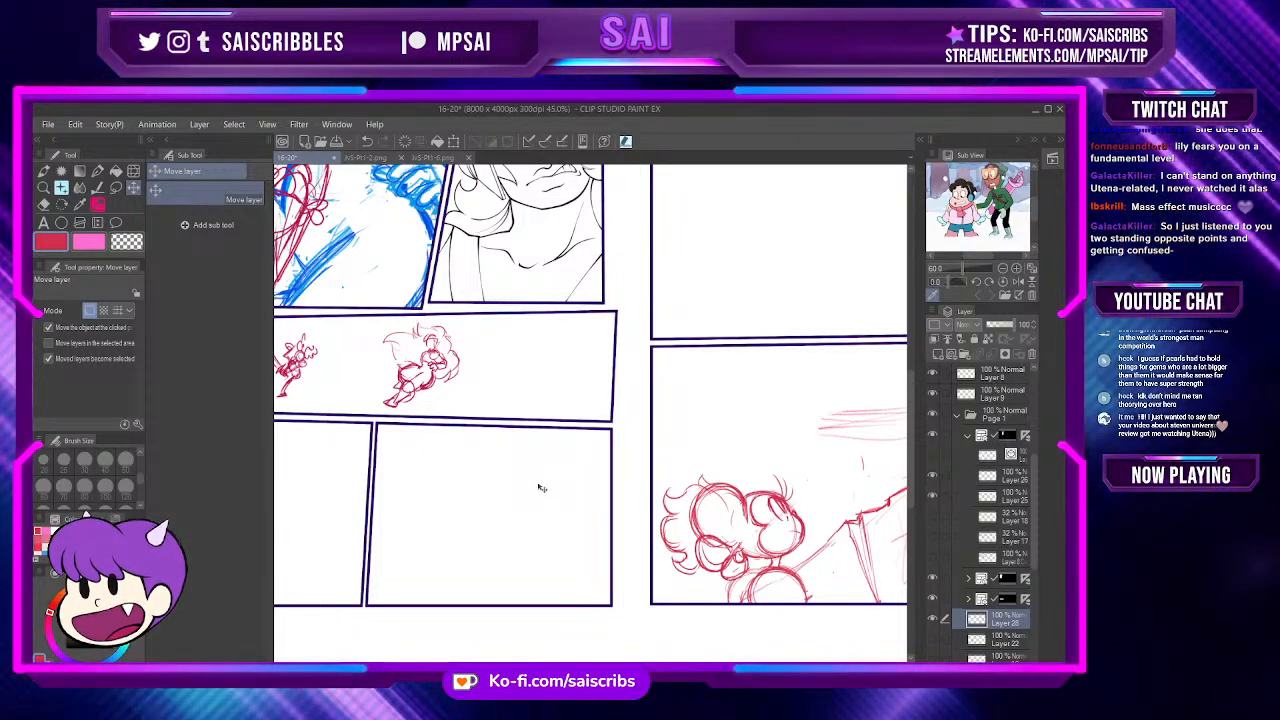
scroll(420, 456, "up", 1)
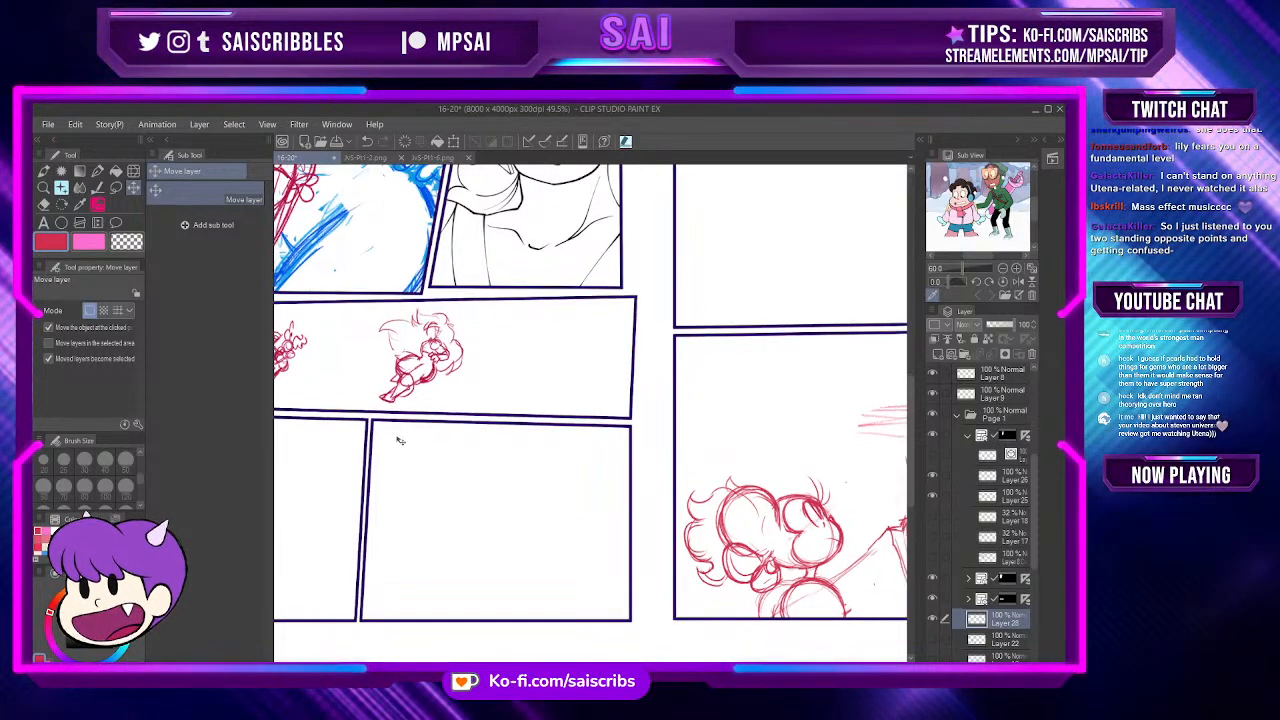
scroll(398, 438, "down", 1)
scroll(338, 404, "up", 1)
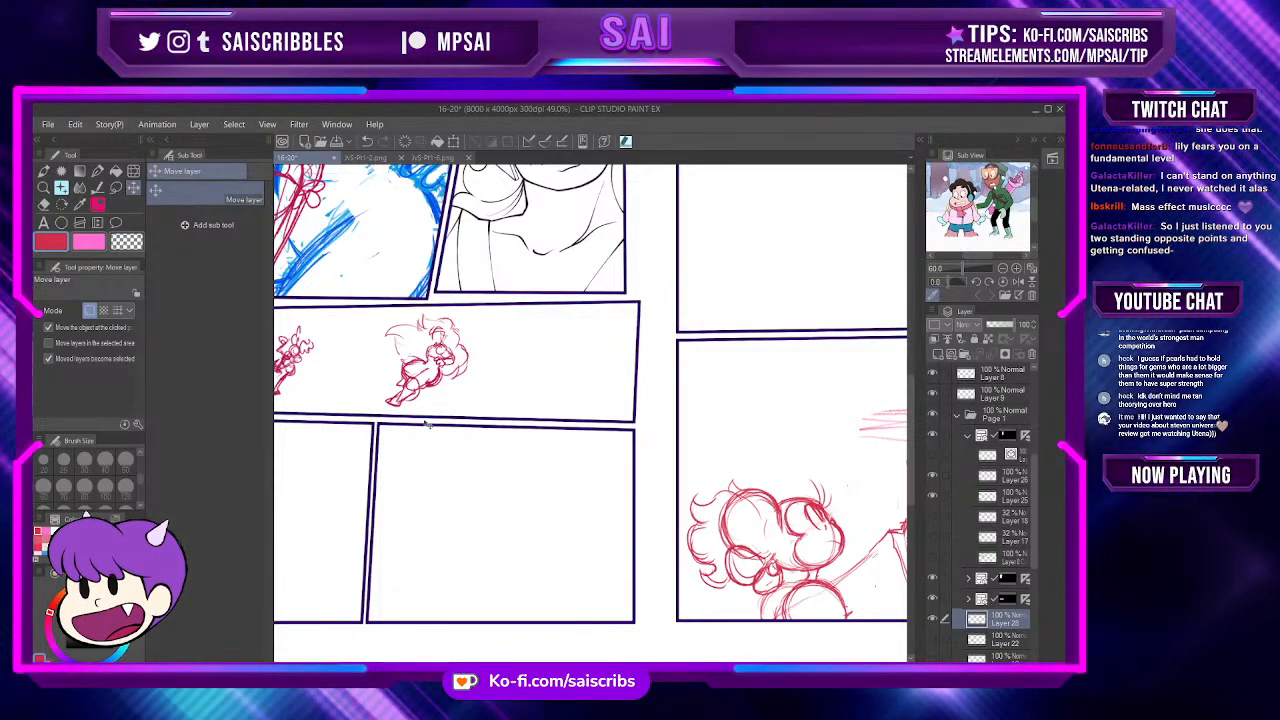
Step: Sketch a rounded head shape in red with the Perfect Pencil near the upper edge of the left page's bottom-right panel
scroll(360, 400, "down", 1)
scroll(400, 415, "up", 2)
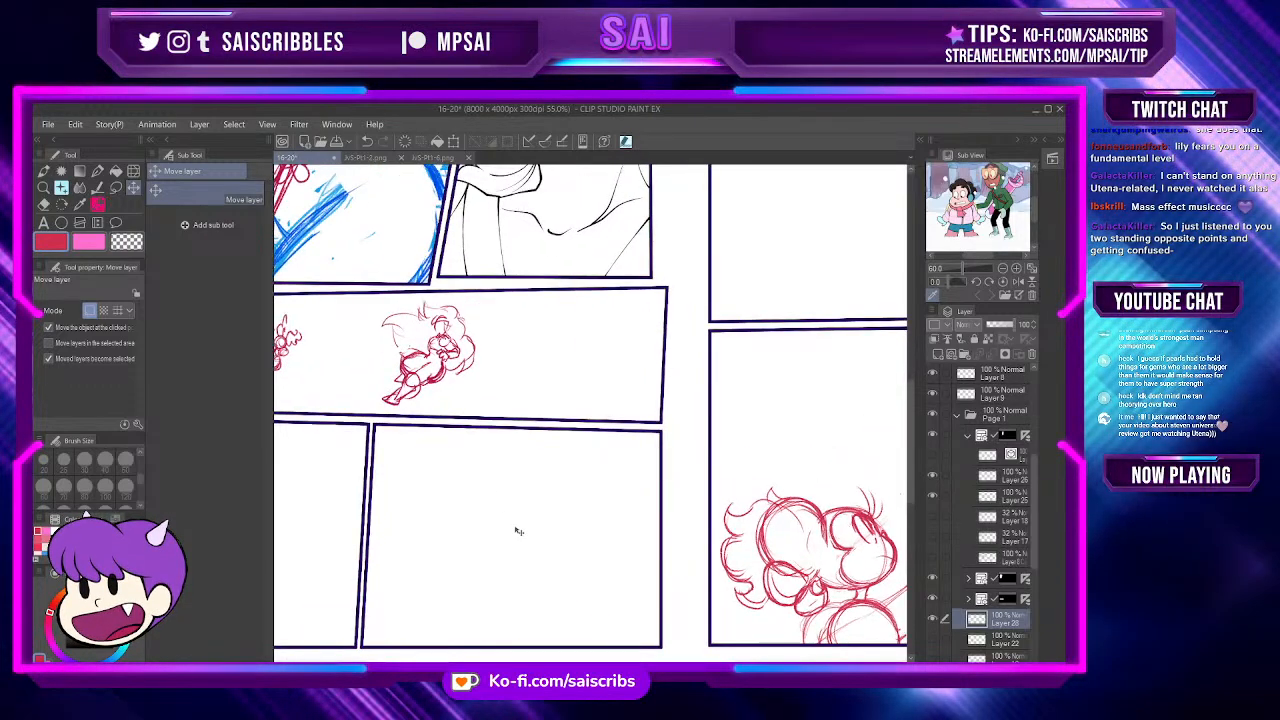
left_click_drag(912, 453, 912, 457)
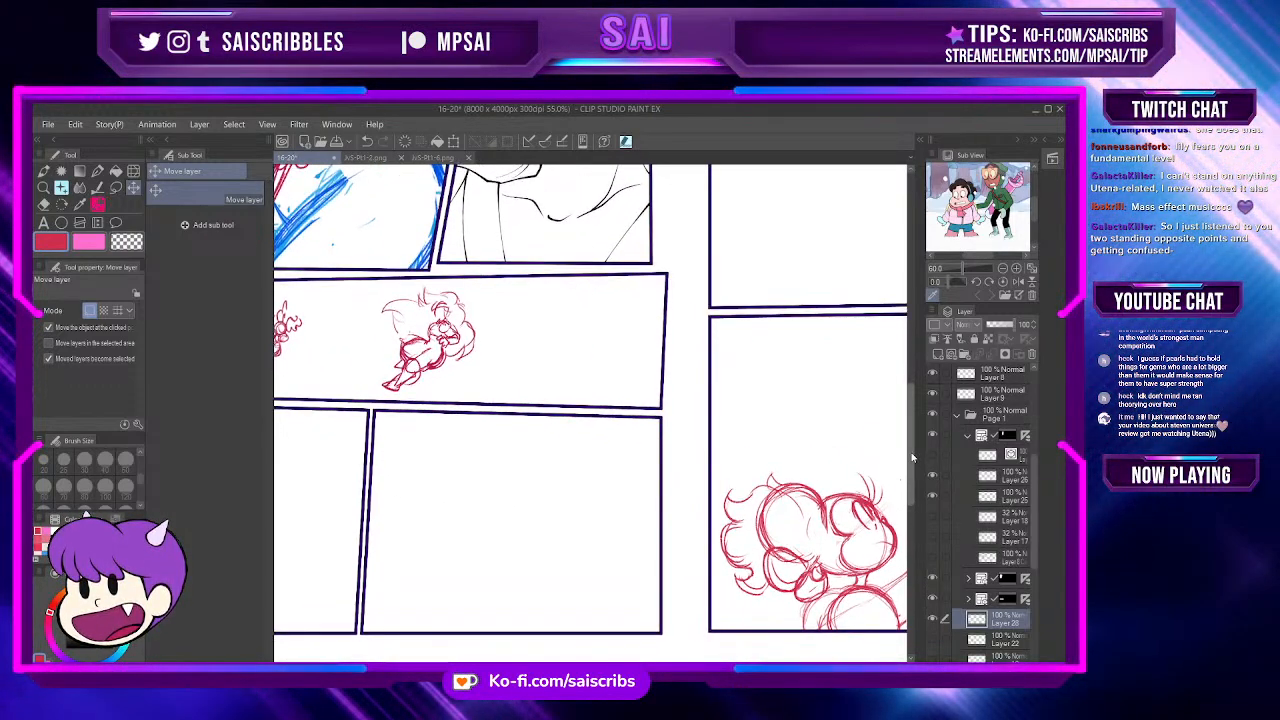
scroll(563, 435, "up", 1)
scroll(563, 434, "down", 1)
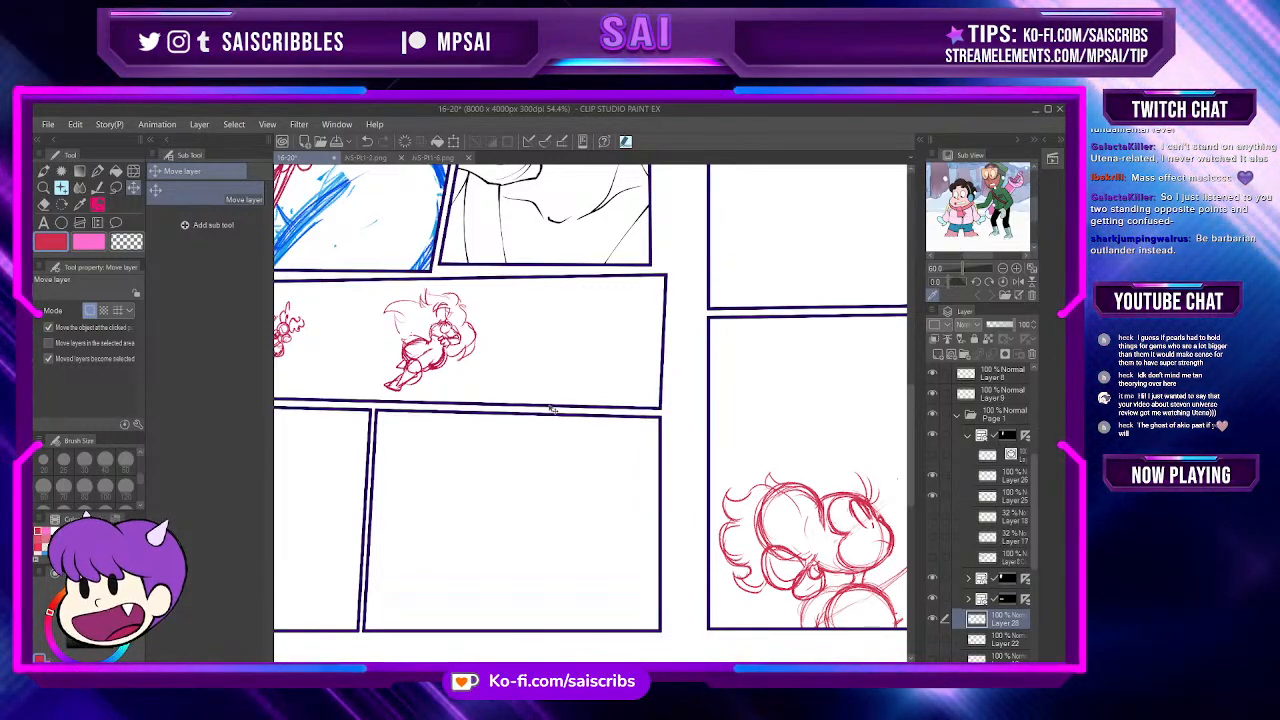
left_click(97, 204)
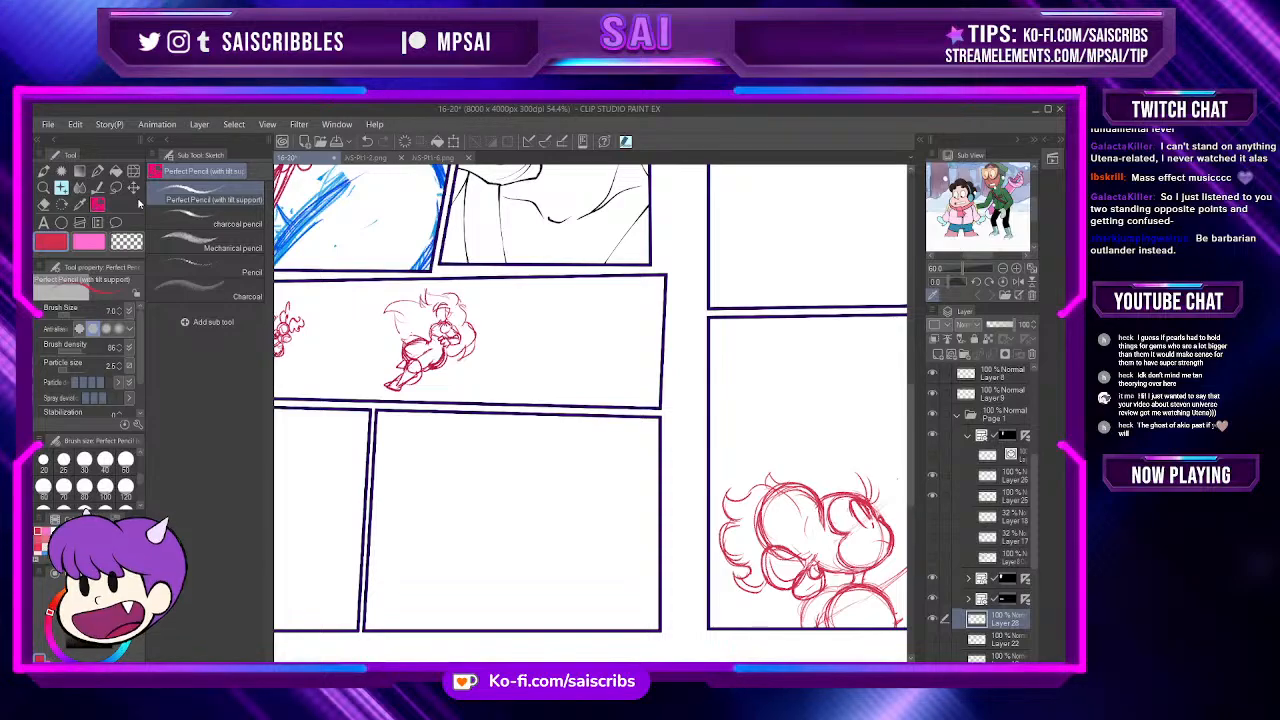
left_click_drag(566, 446, 540, 398)
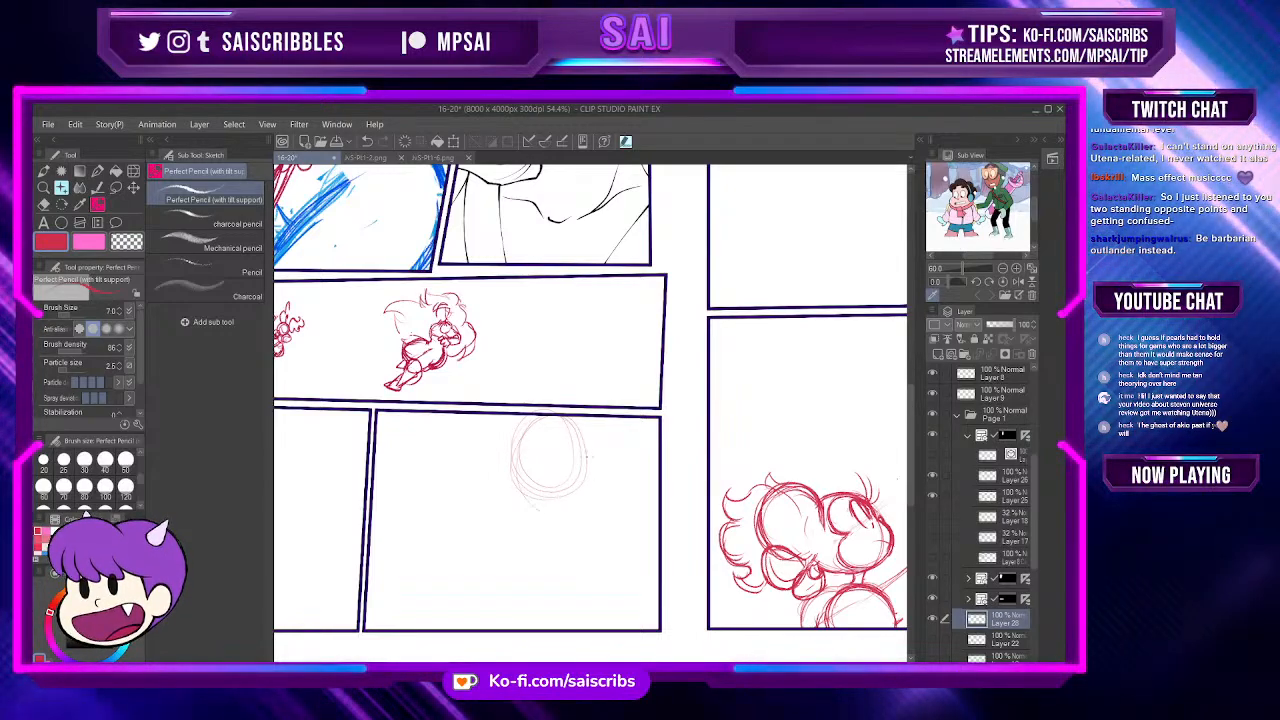
left_click_drag(517, 488, 558, 449)
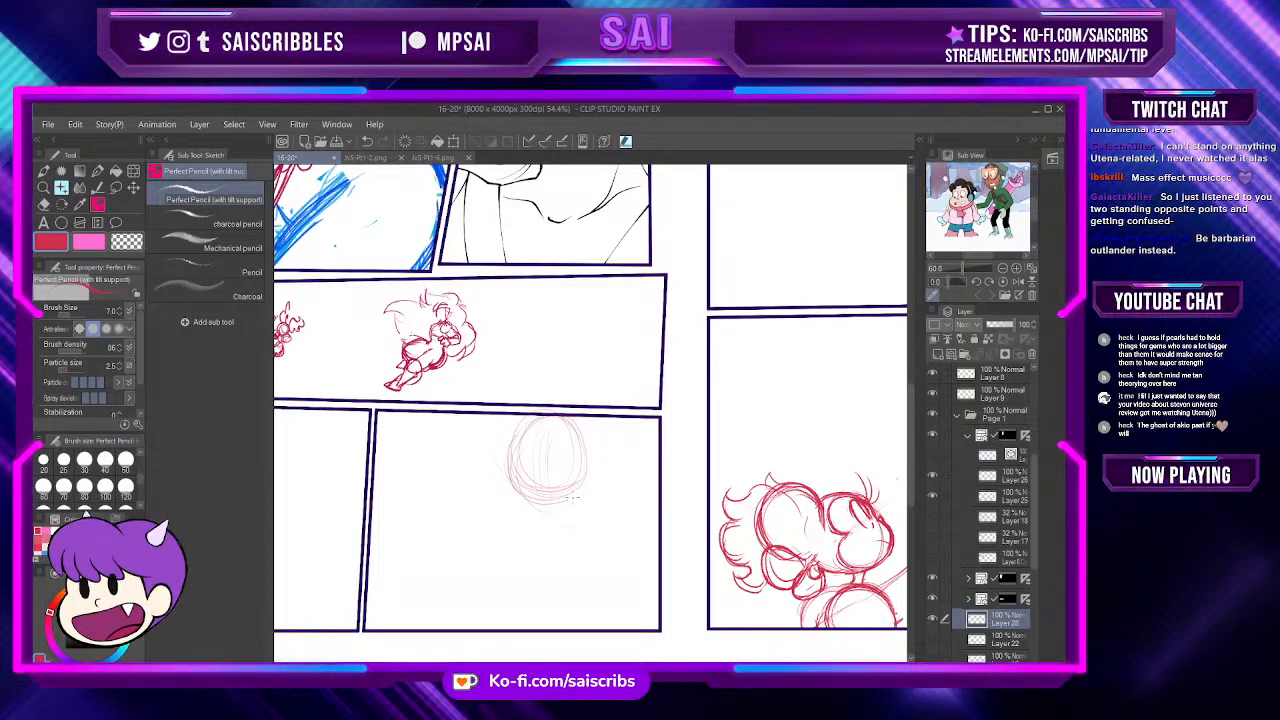
left_click_drag(573, 497, 588, 466)
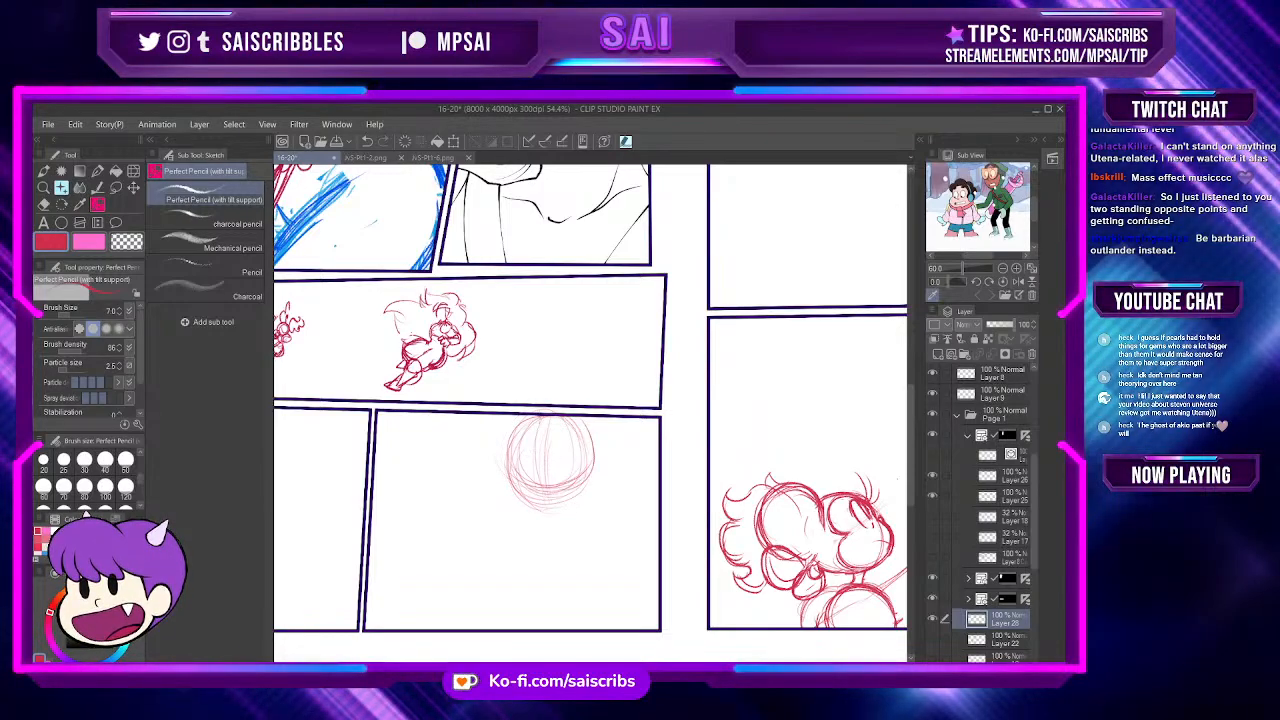
left_click_drag(554, 426, 576, 417)
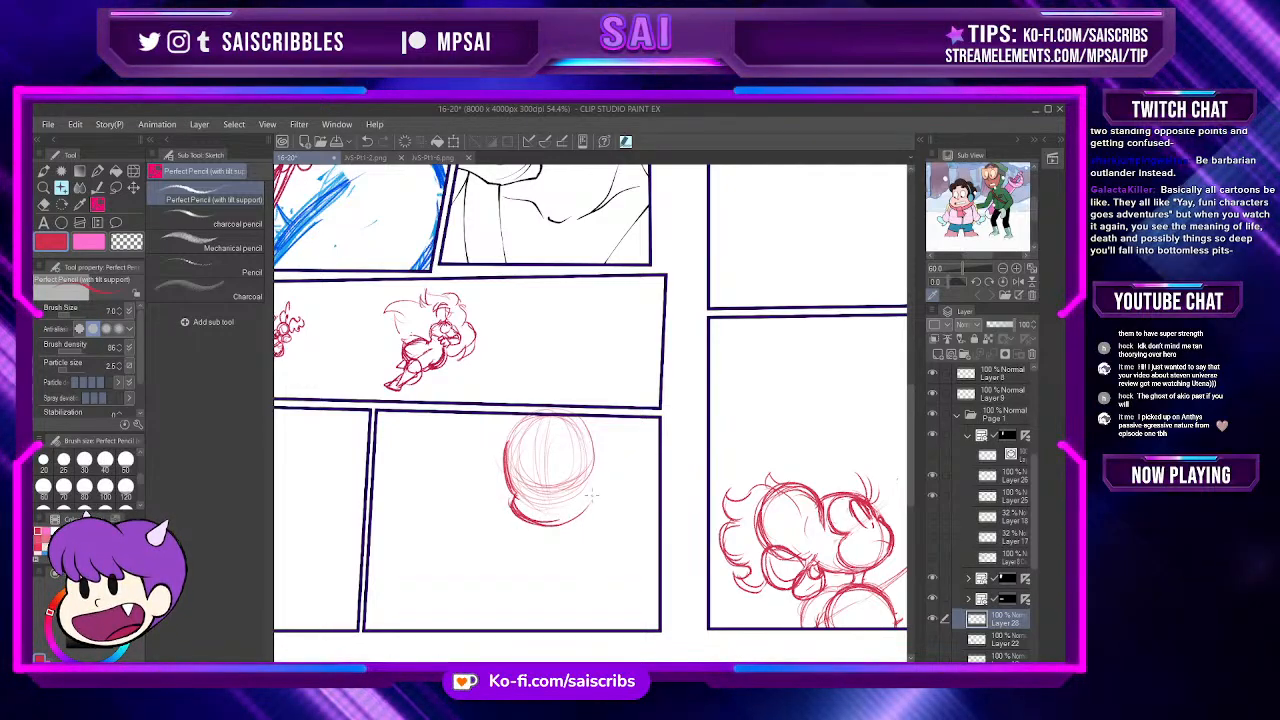
left_click_drag(593, 500, 604, 464)
left_click_drag(556, 413, 603, 462)
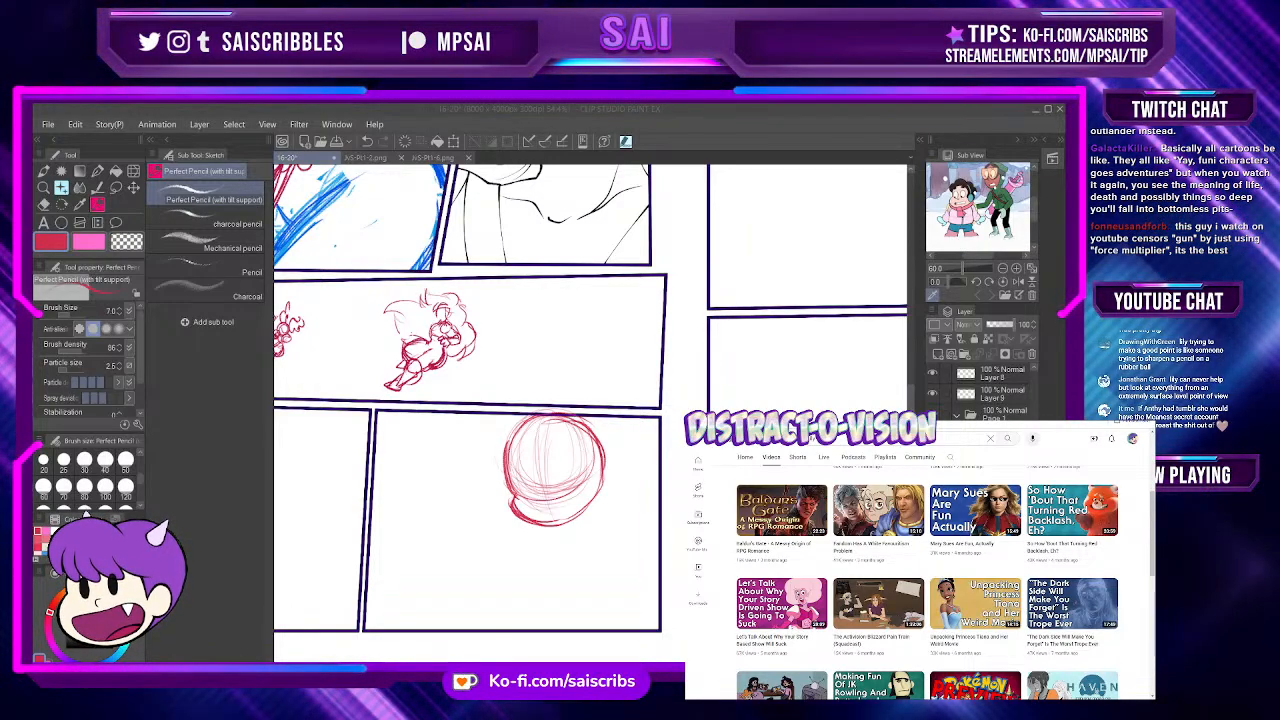
Step: Switch to YouTube in the browser and look through the open channel's video list
scroll(927, 570, "down", 1)
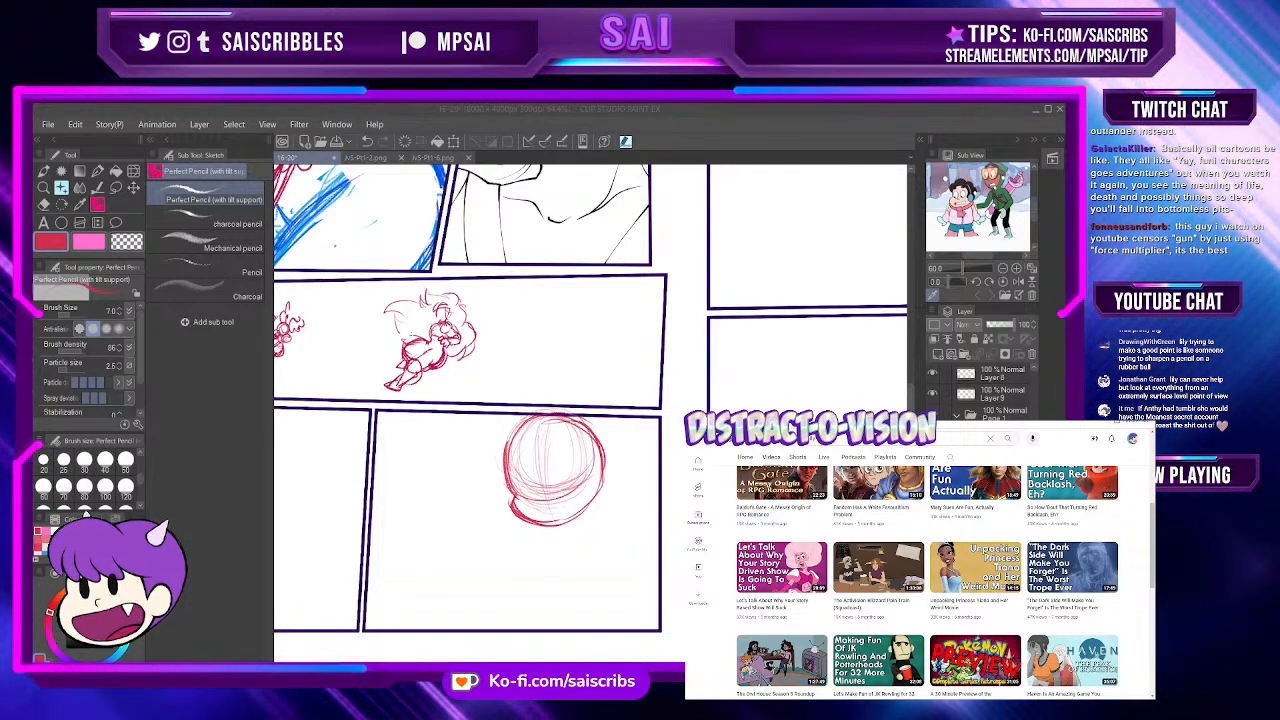
scroll(927, 570, "down", 3)
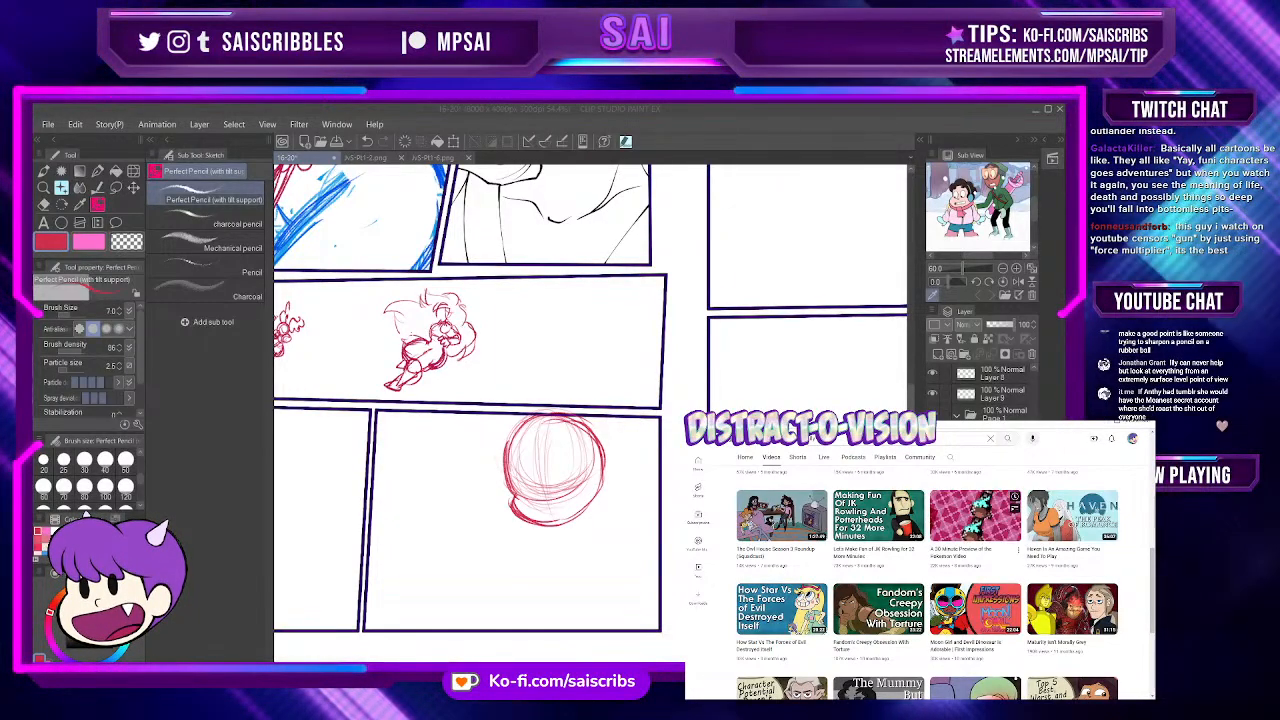
scroll(927, 570, "down", 2)
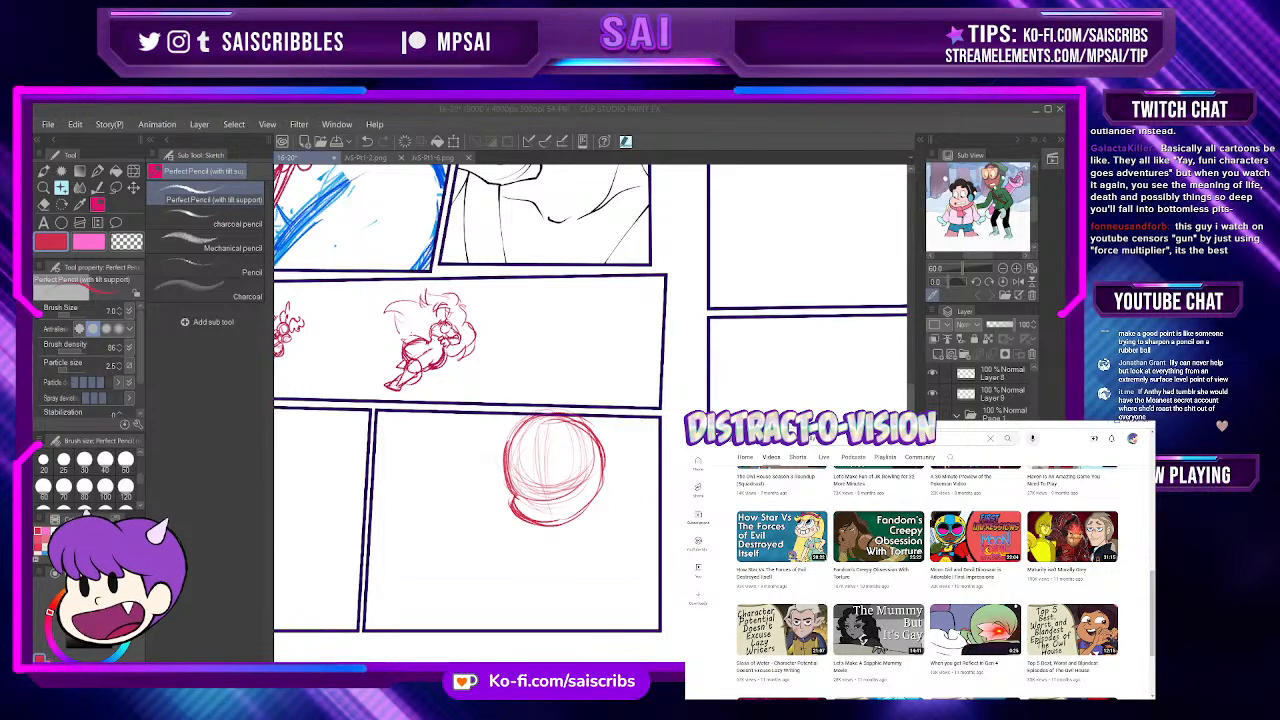
scroll(925, 570, "down", 2)
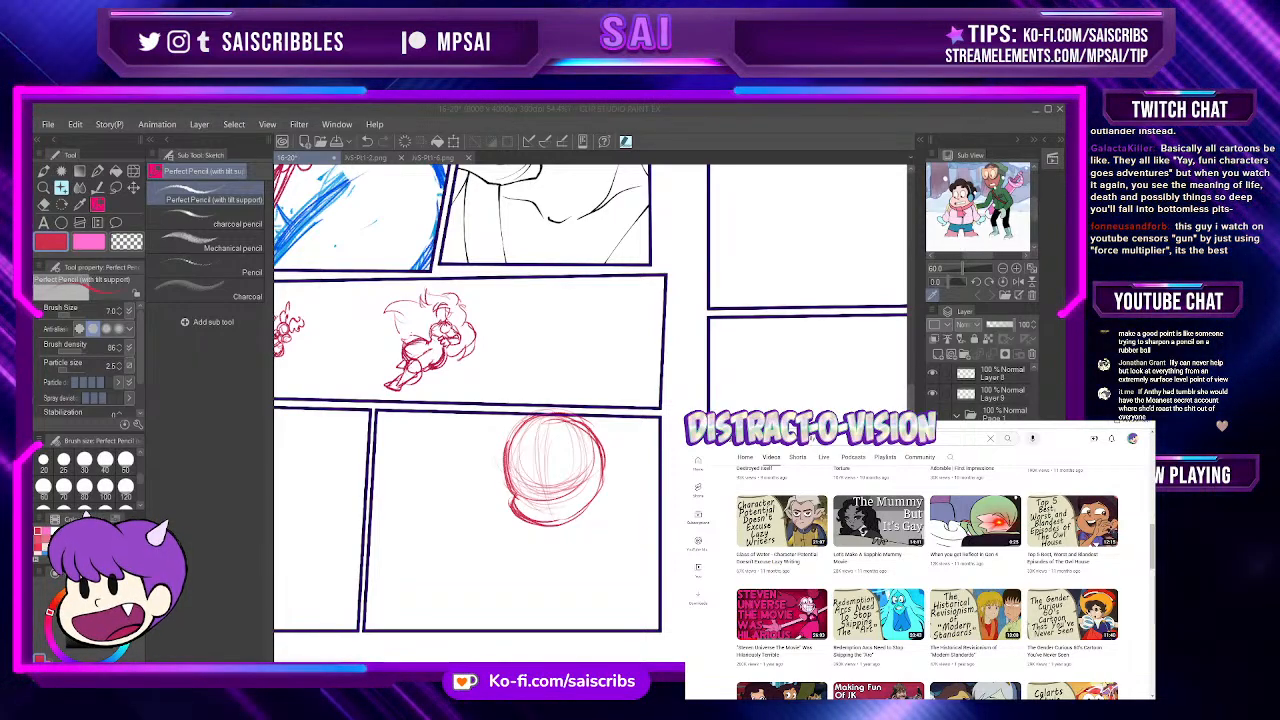
scroll(927, 580, "down", 10)
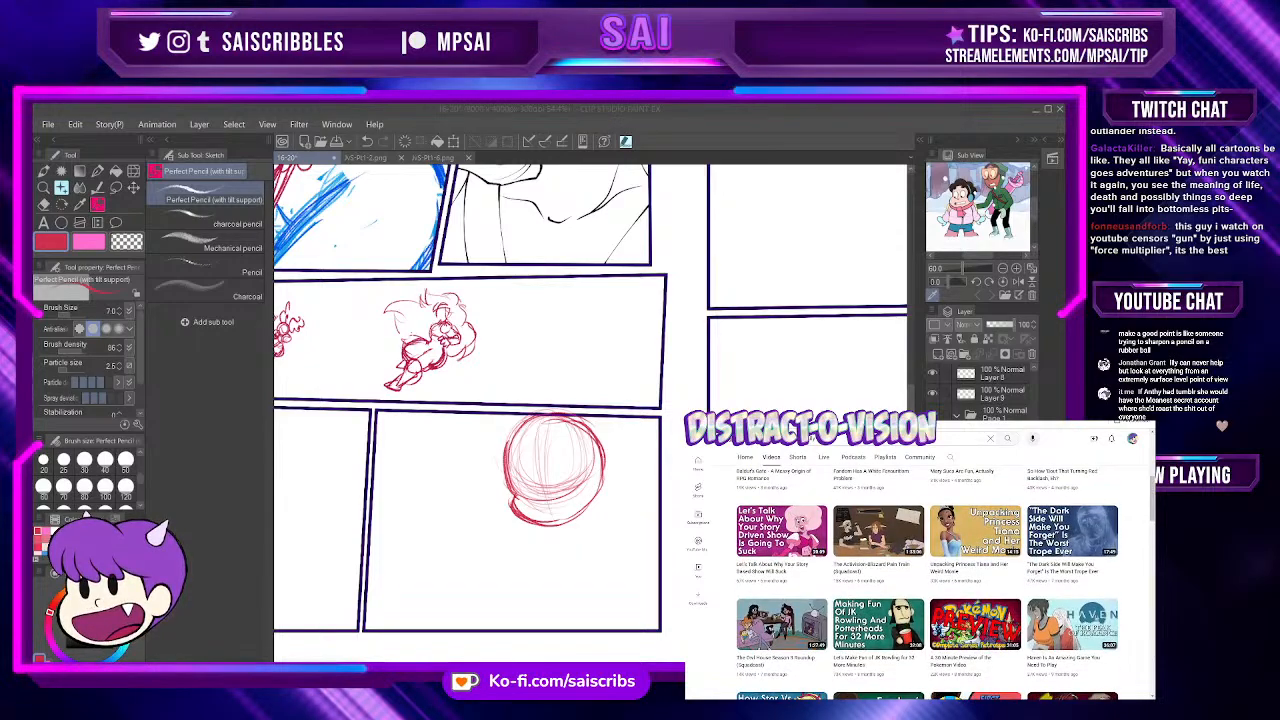
scroll(927, 580, "up", 3)
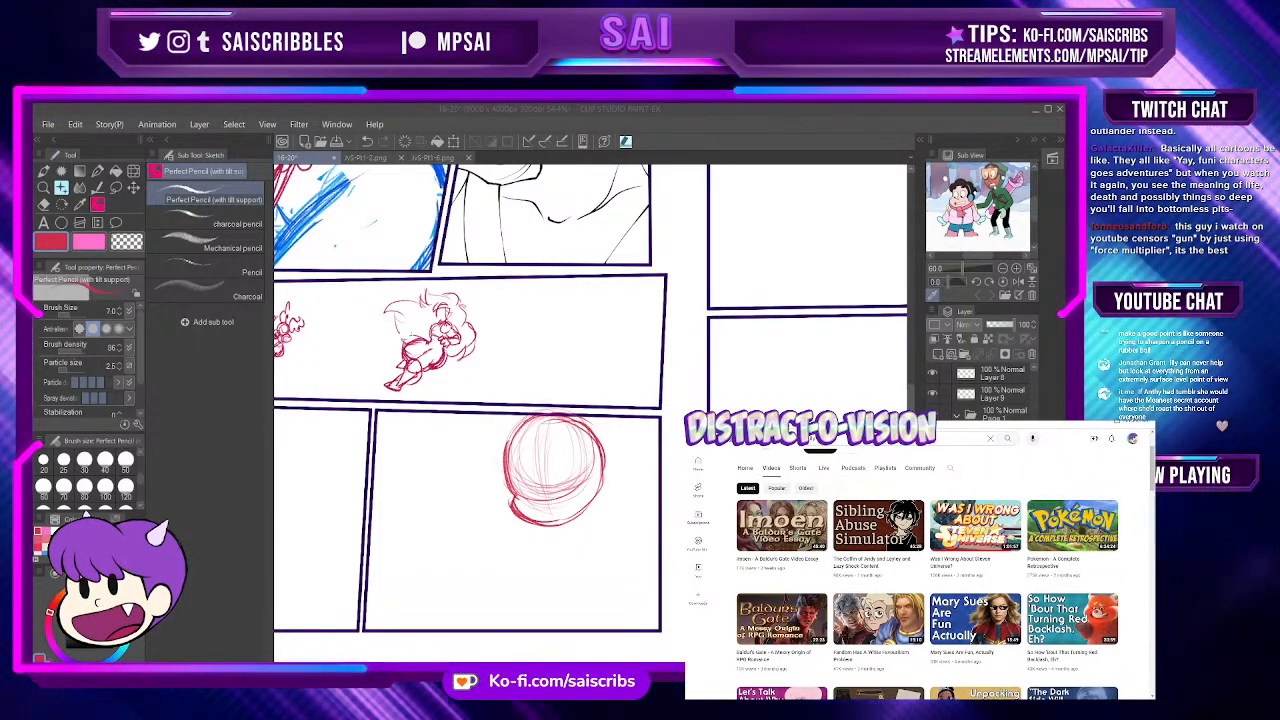
scroll(927, 580, "down", 1)
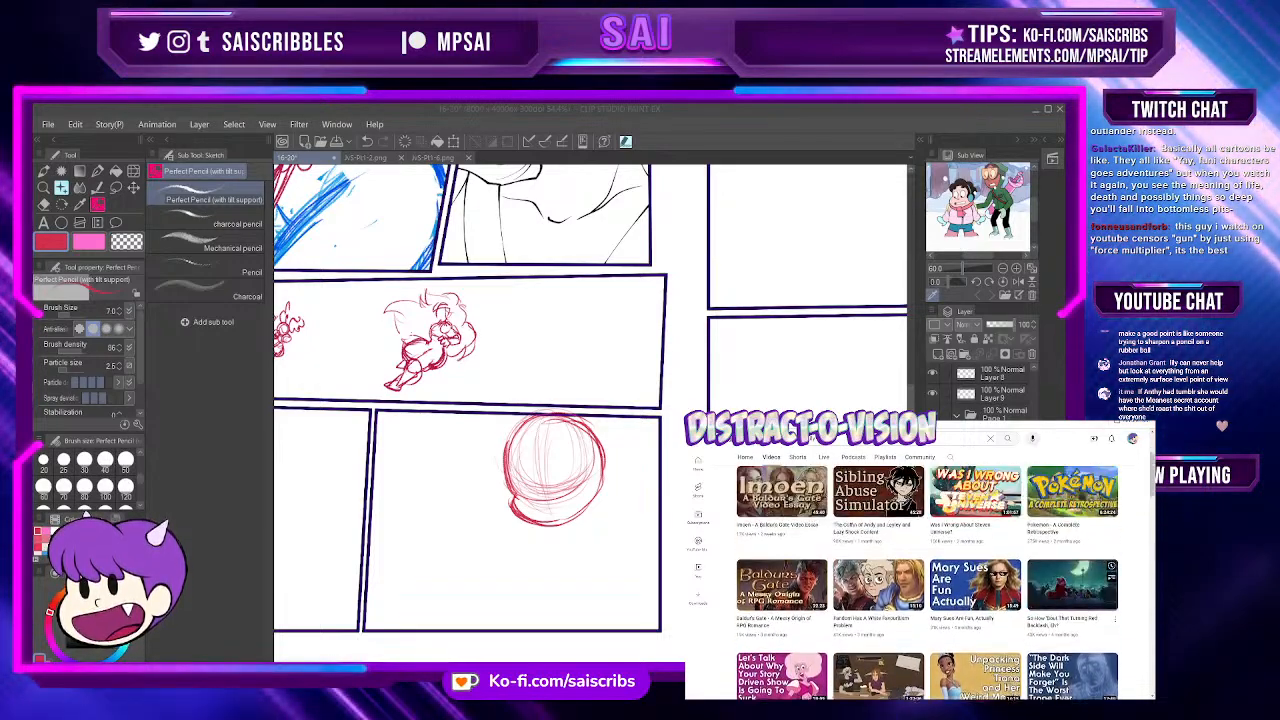
scroll(927, 580, "up", 3)
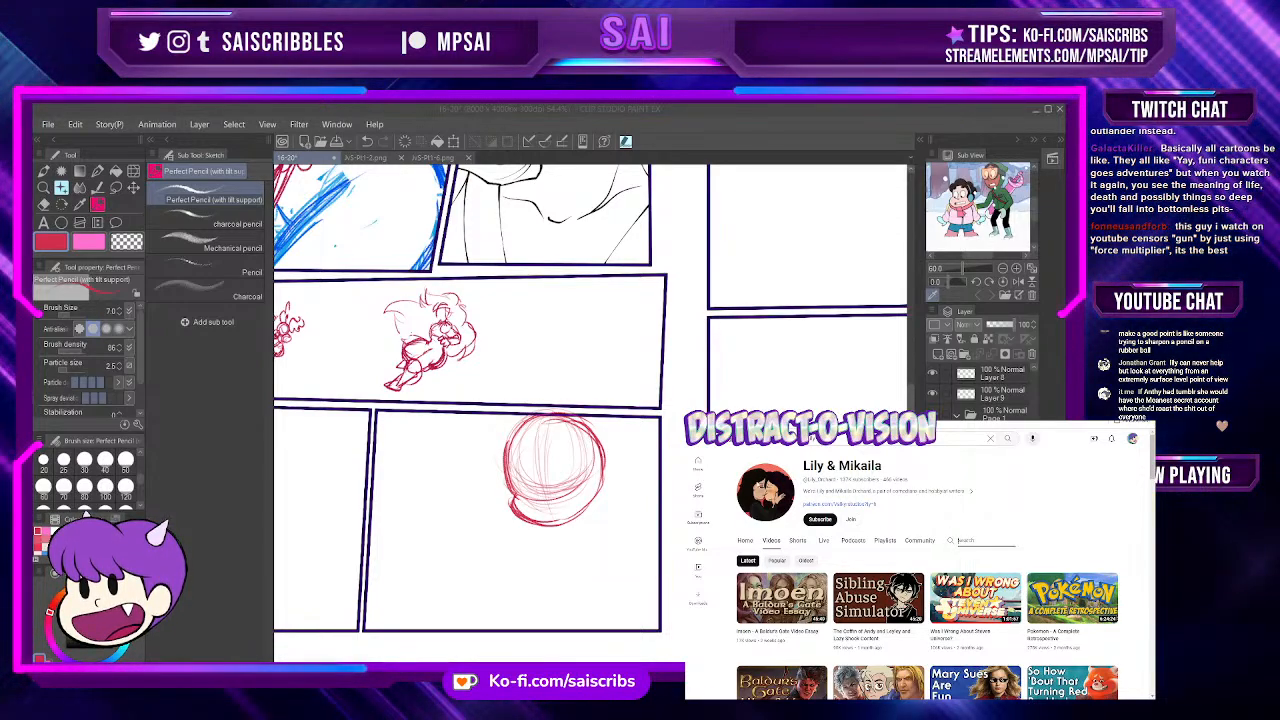
Step: Search the channel's videos for "anime"
left_click(980, 540)
type("anime")
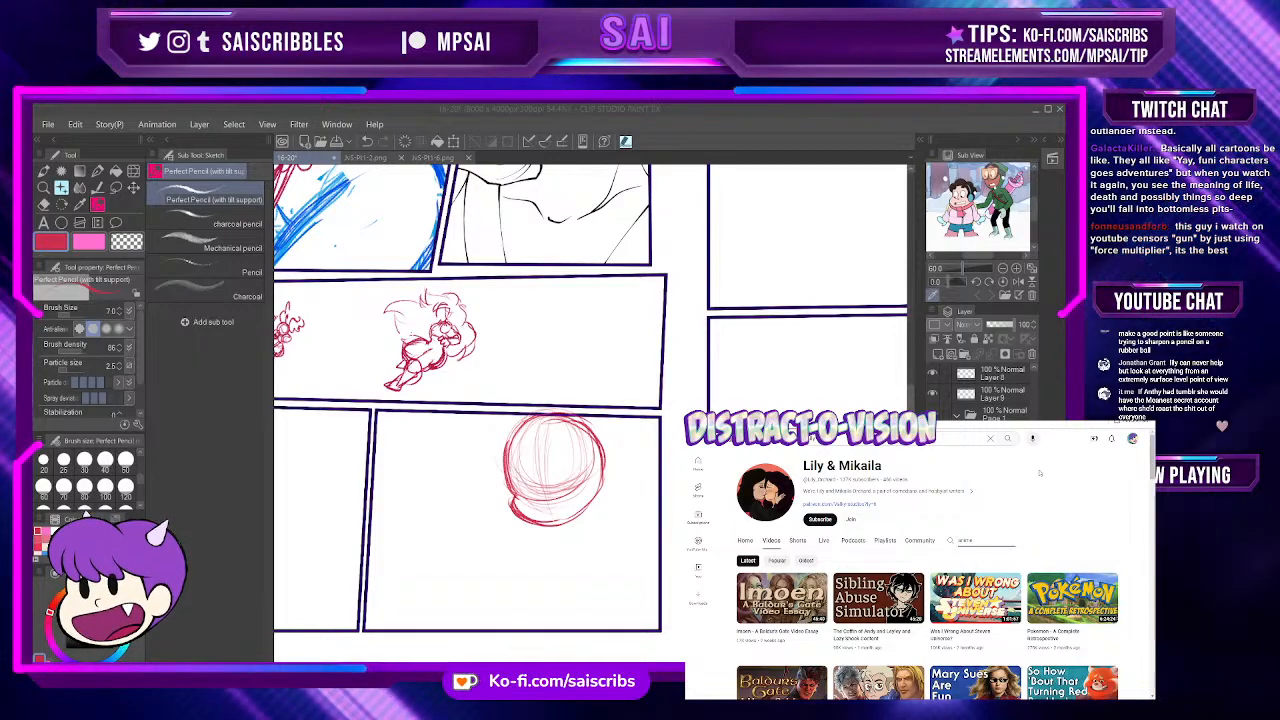
key("Return")
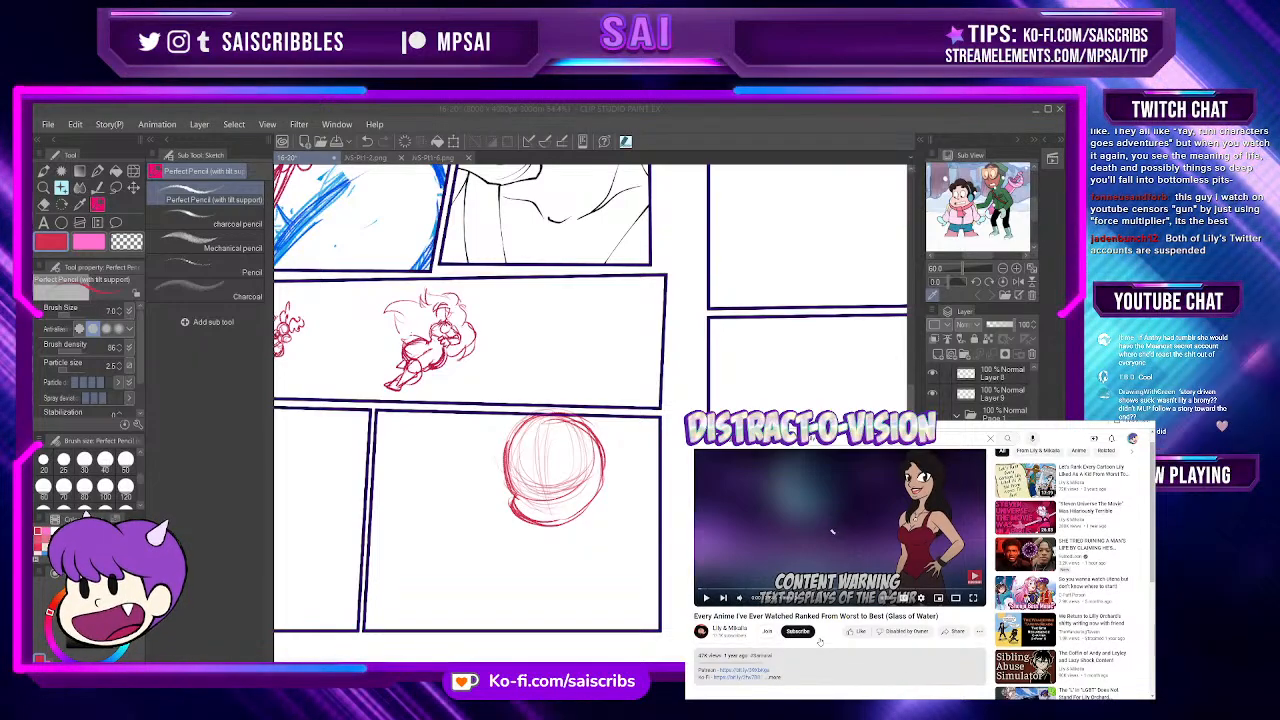
Step: Expand the description of the "Every Anime I've Ever Watched Ranked From Worst to Best" video and read its timestamped title list
scroll(813, 670, "down", 2)
left_click(773, 605)
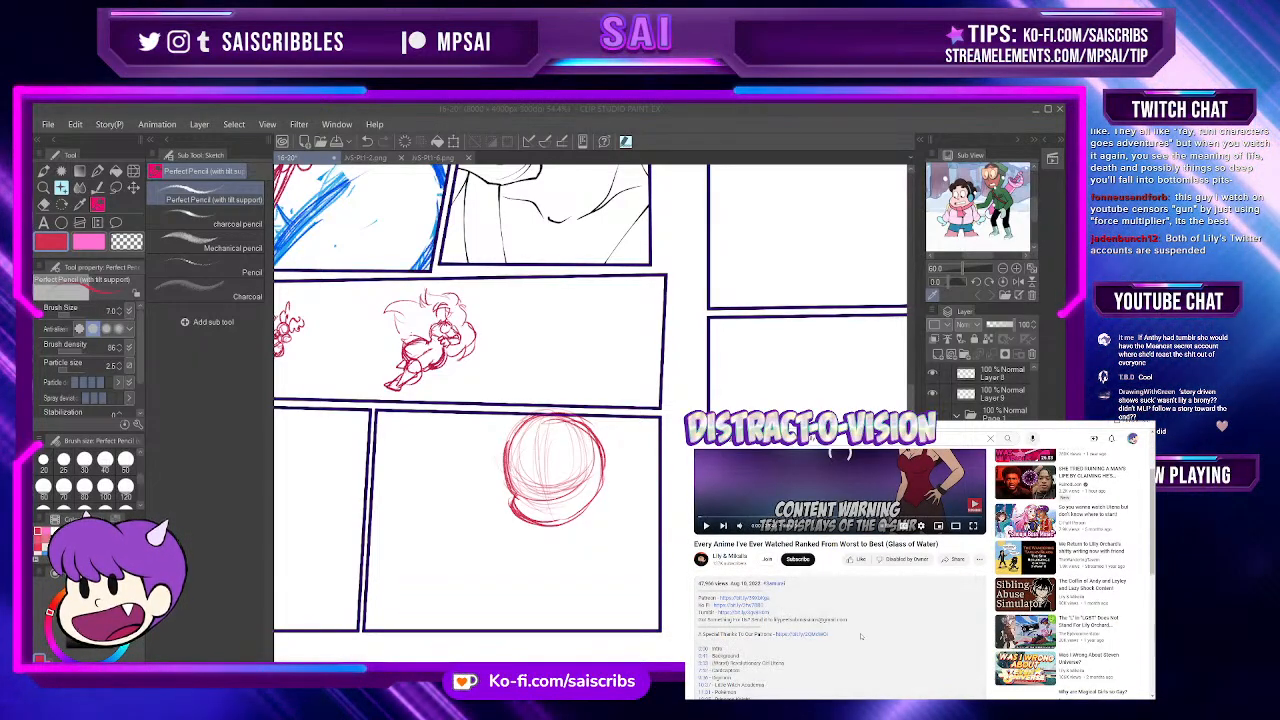
scroll(870, 641, "down", 2)
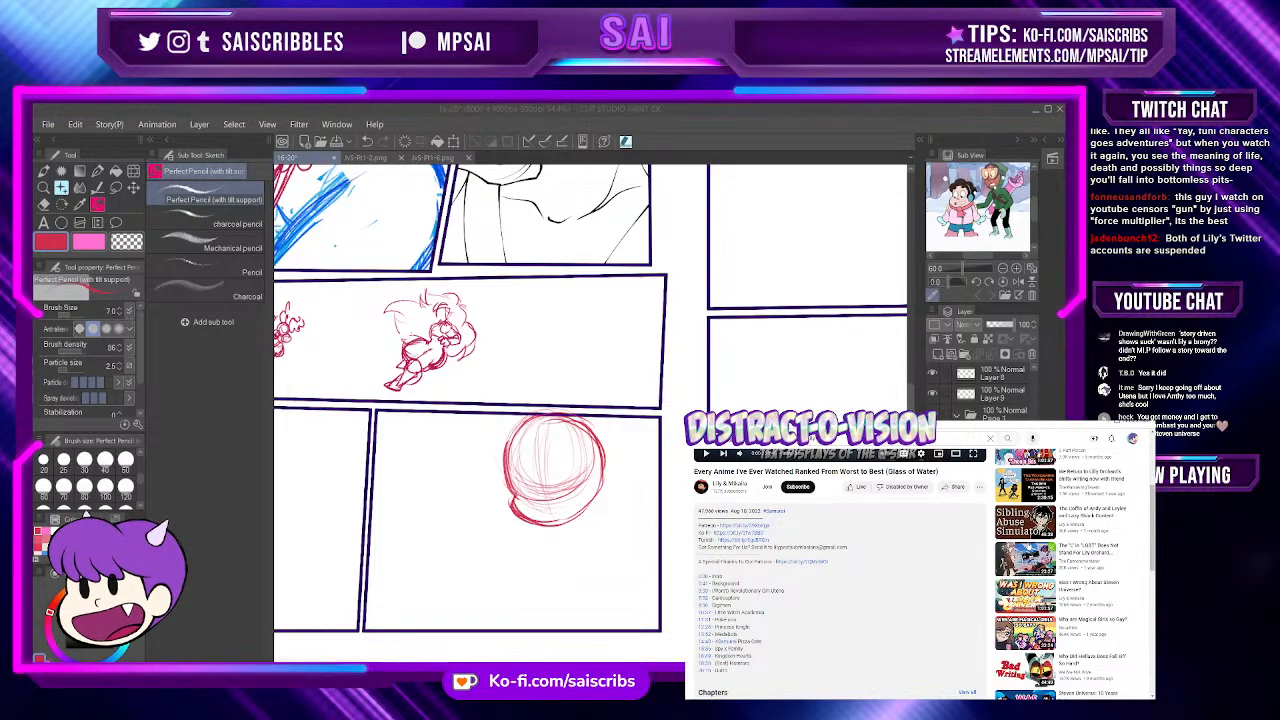
Step: Save one of the recommended videos beside the anime ranking video to Watch later
scroll(920, 570, "up", 1)
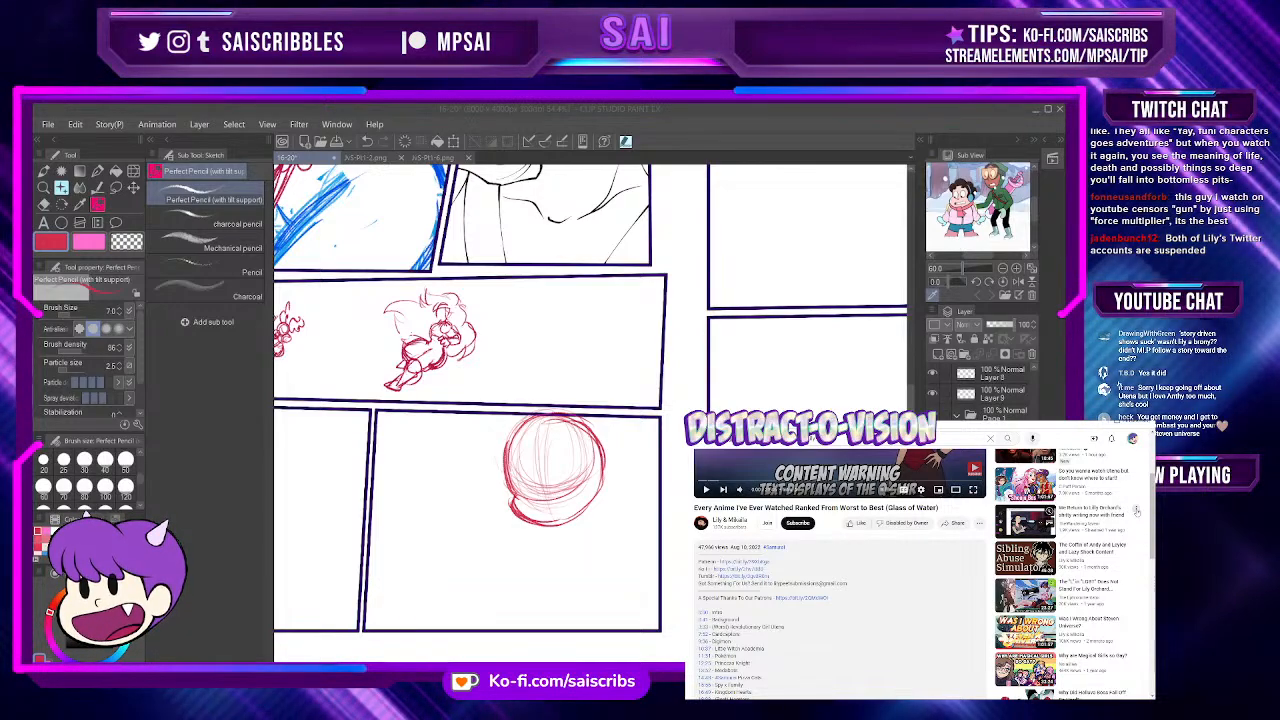
left_click(1135, 508)
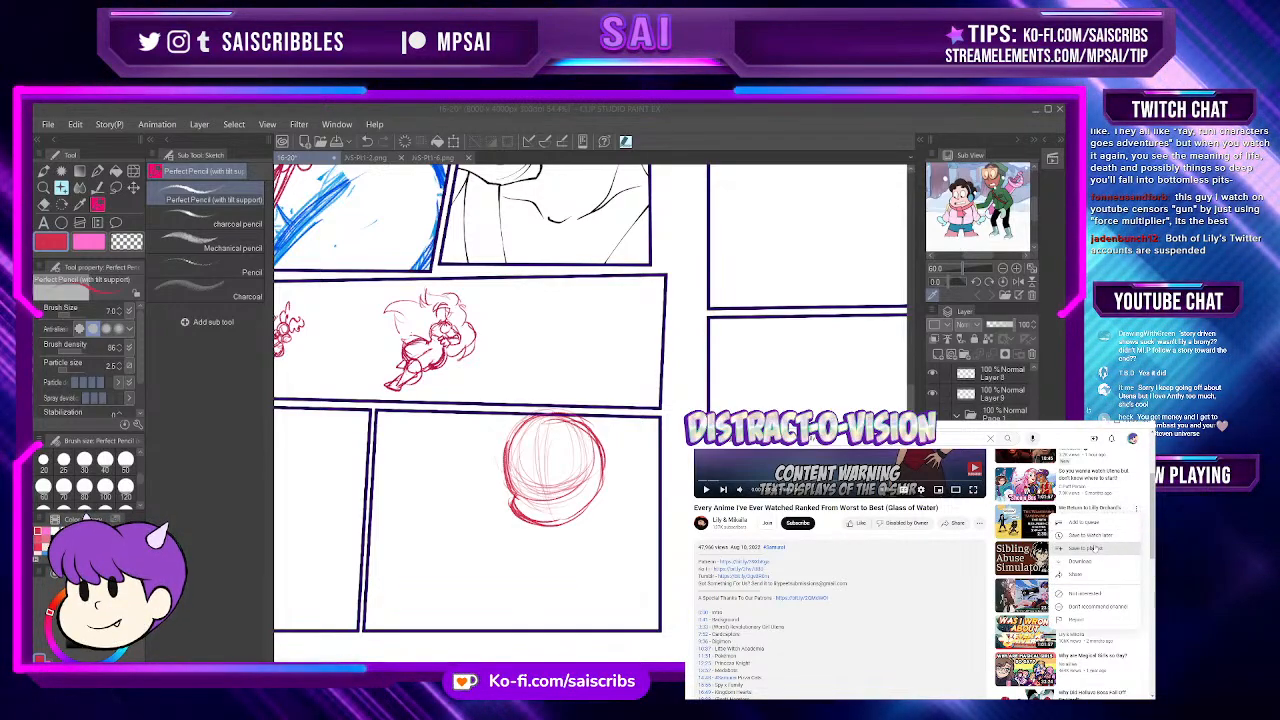
key("Escape")
scroll(1090, 550, "up", 3)
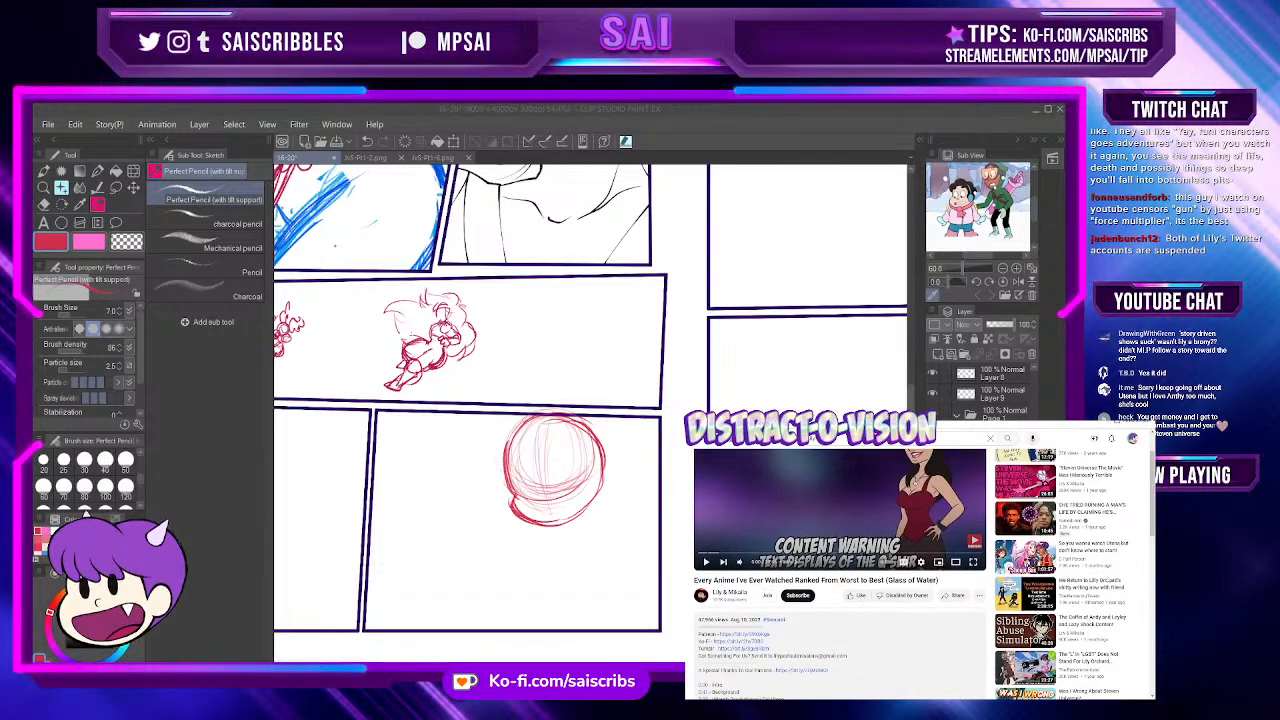
scroll(1108, 580, "up", 2)
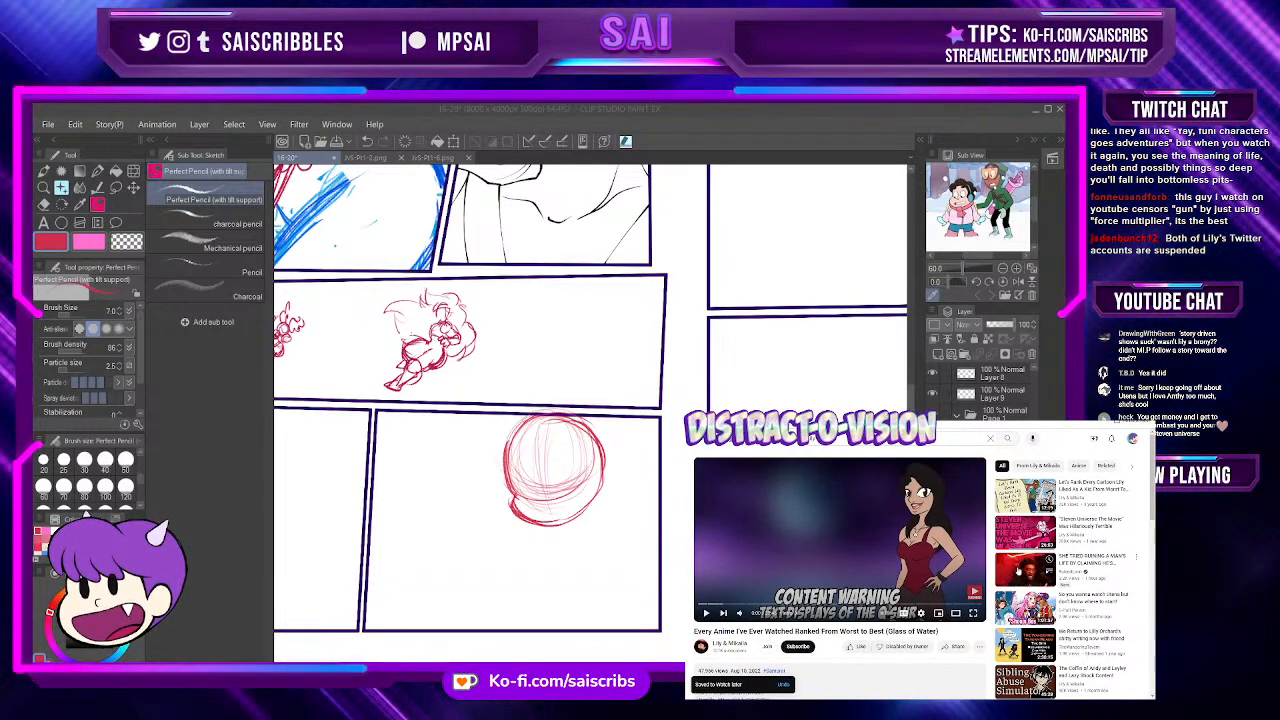
Step: Look through the remaining recommended videos and review the anime titles in the ranking video's description
scroll(920, 560, "down", 3)
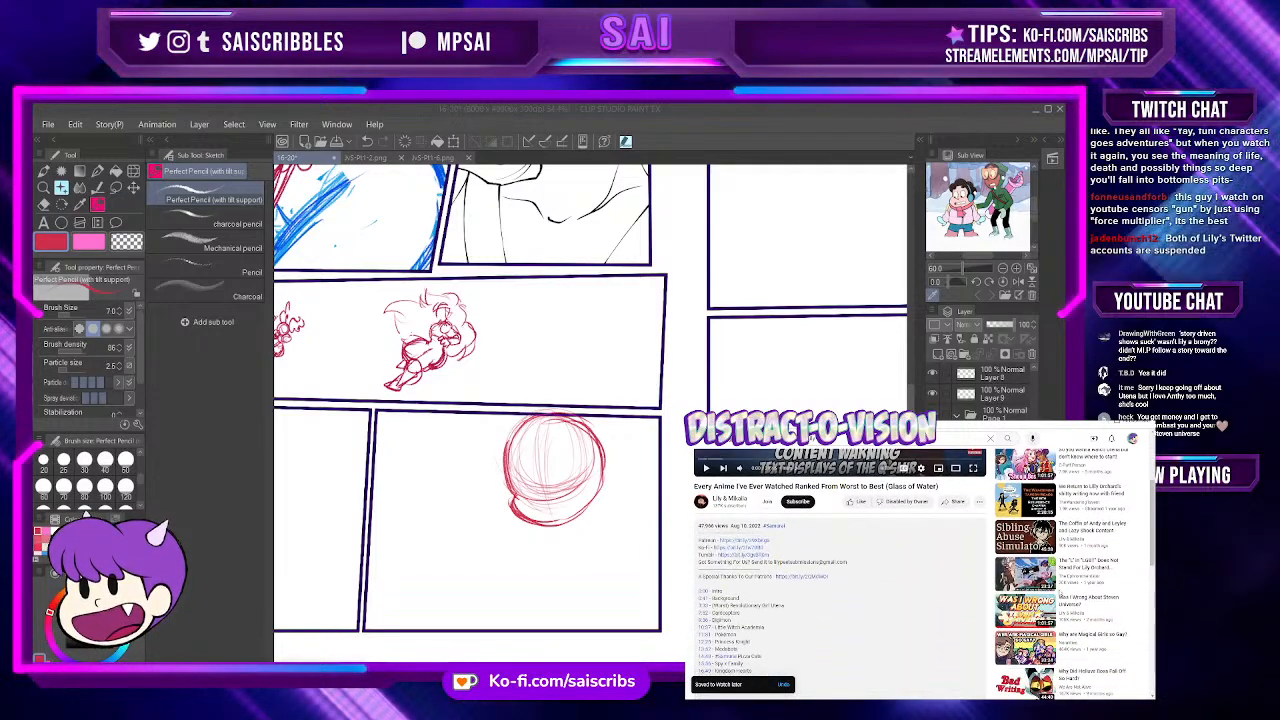
scroll(840, 560, "down", 3)
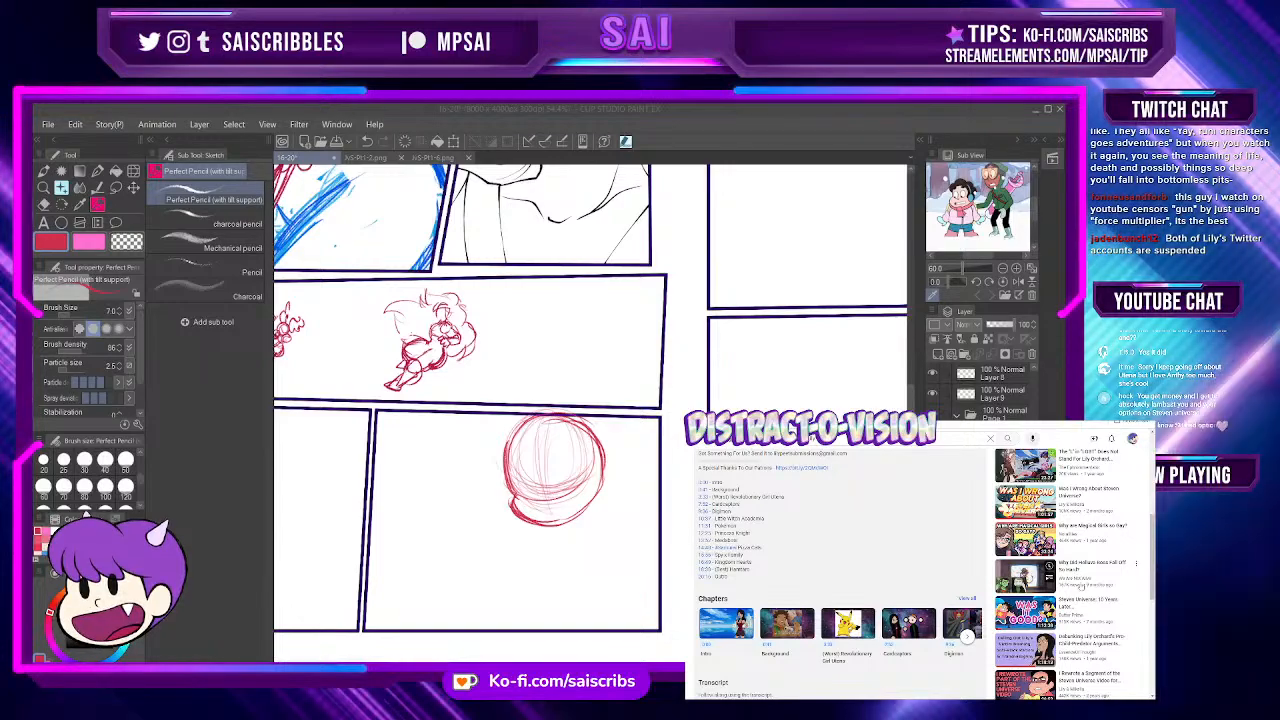
scroll(1025, 575, "down", 1)
scroll(920, 560, "up", 4)
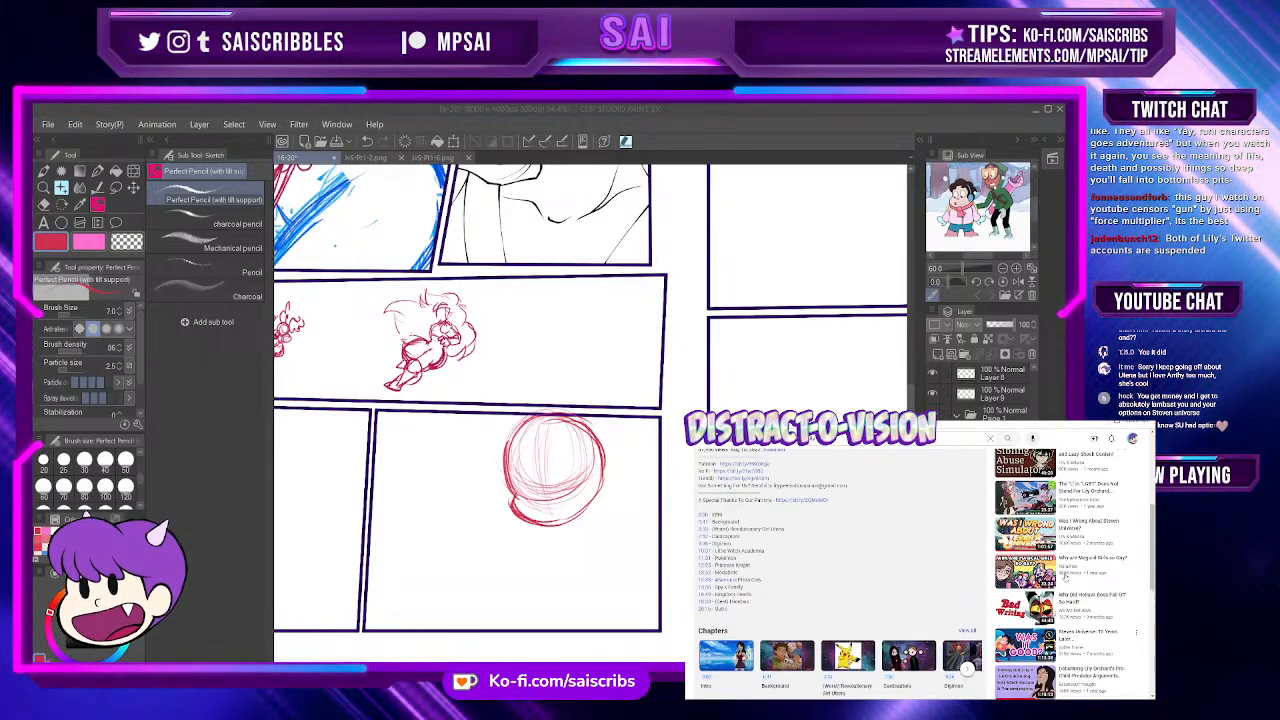
scroll(981, 576, "down", 1)
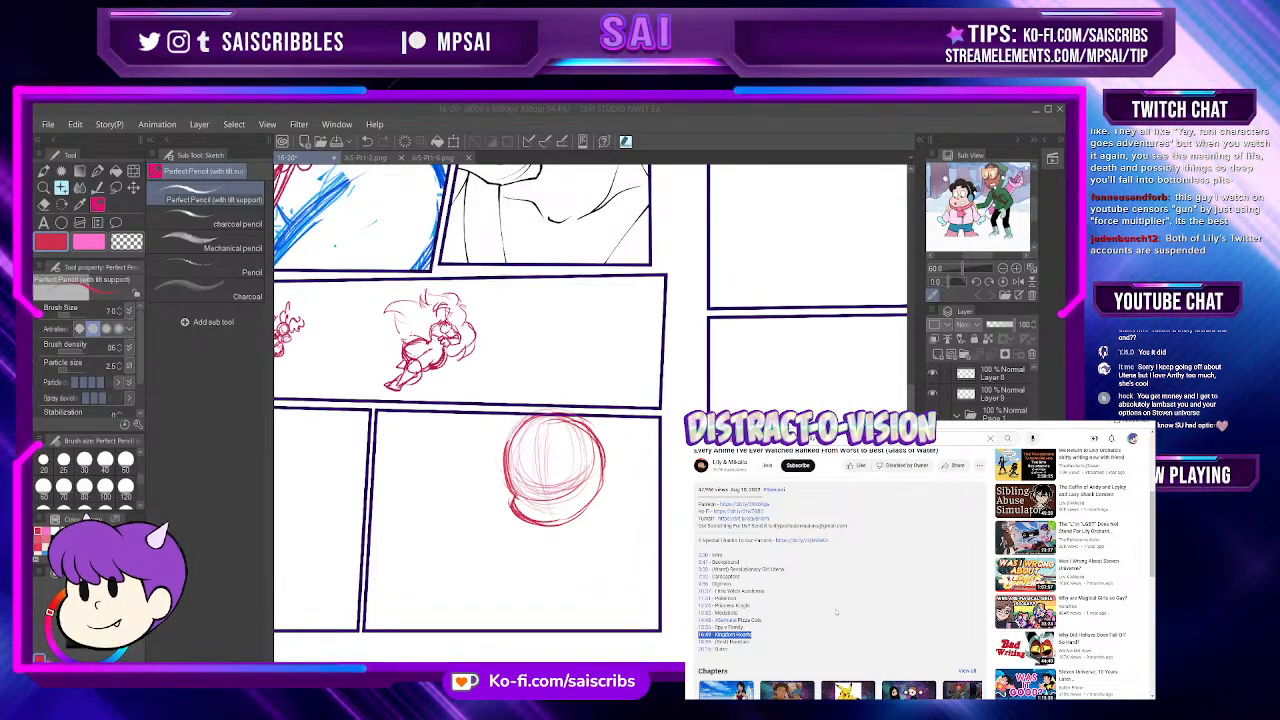
scroll(836, 612, "up", 3)
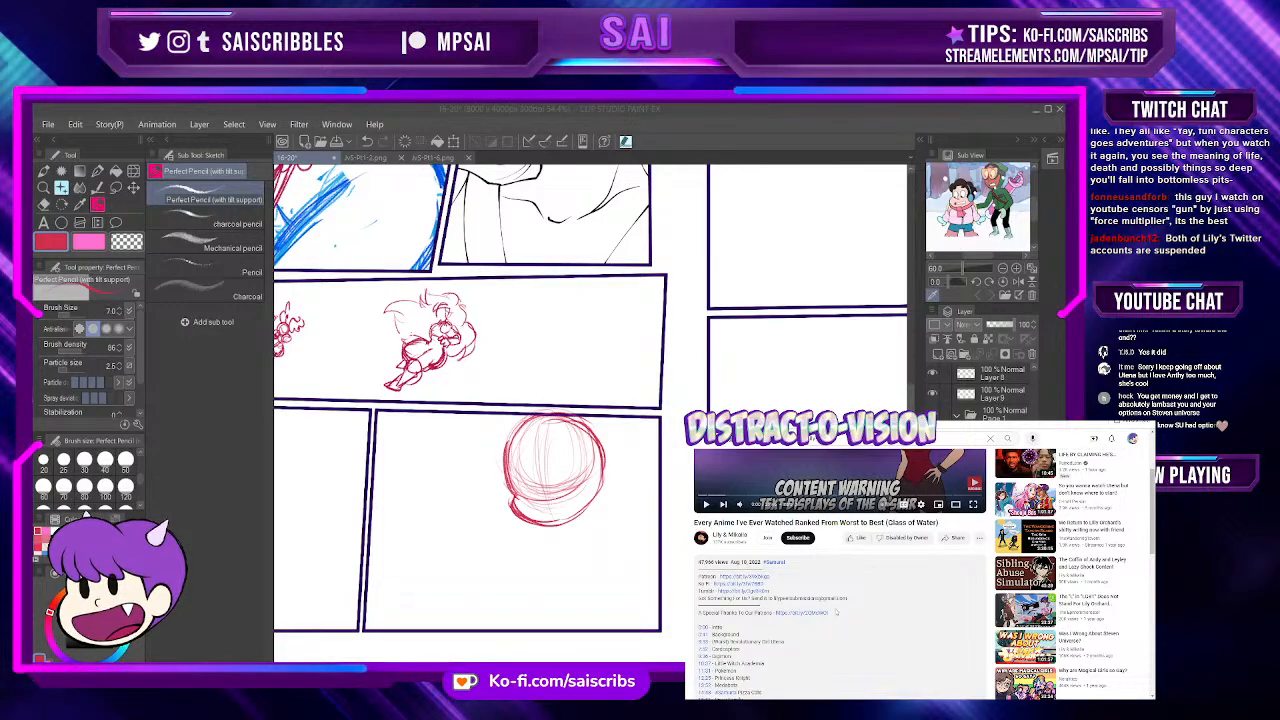
scroll(836, 612, "up", 1)
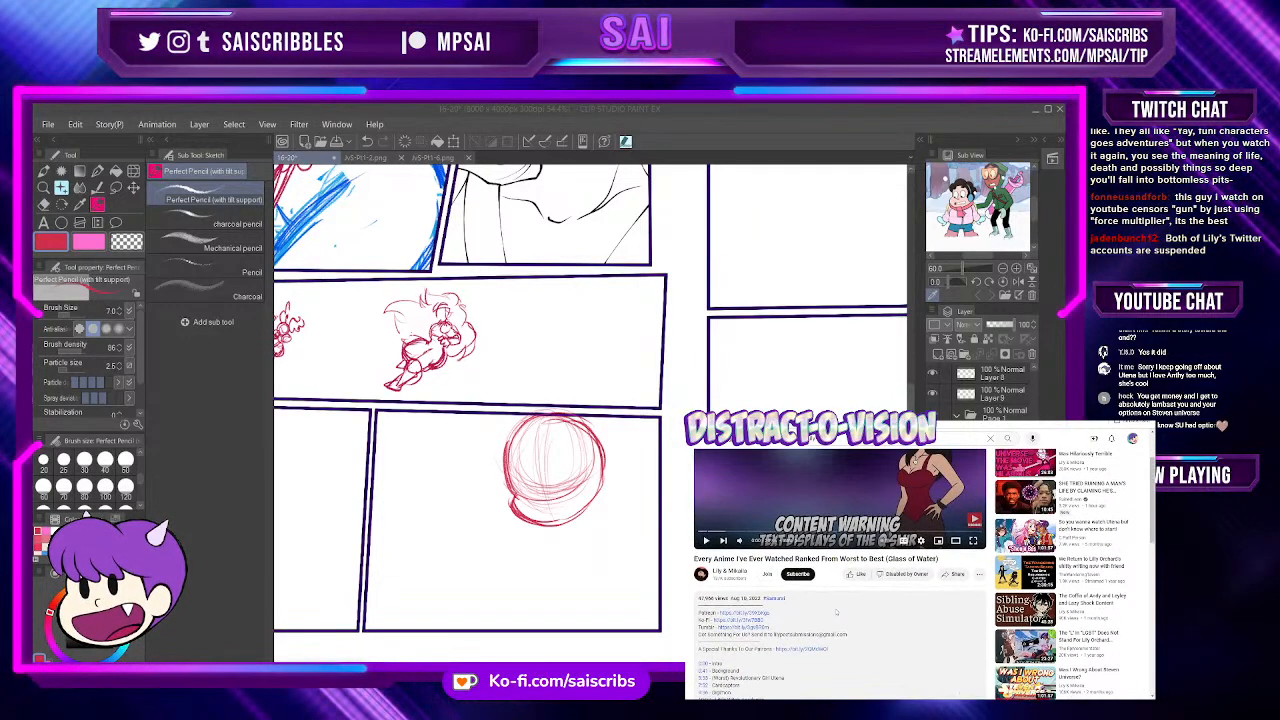
scroll(836, 612, "up", 1)
scroll(836, 611, "down", 1)
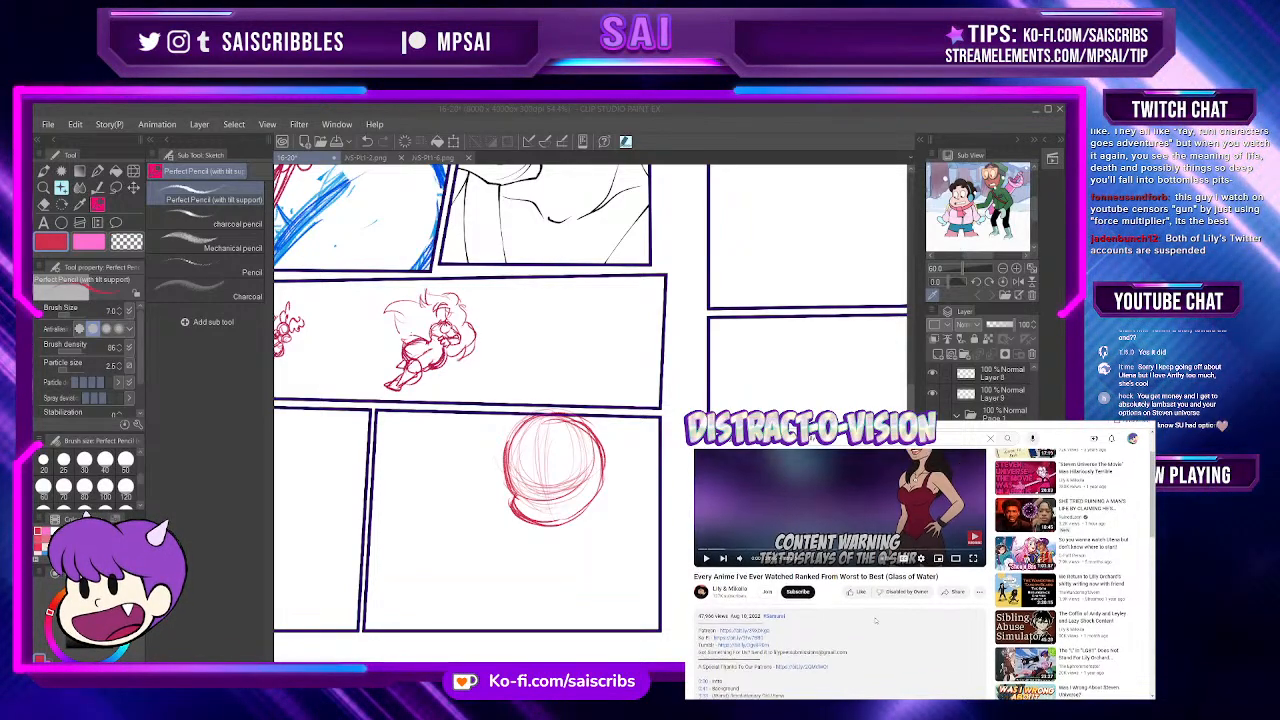
scroll(874, 625, "down", 3)
scroll(874, 622, "down", 1)
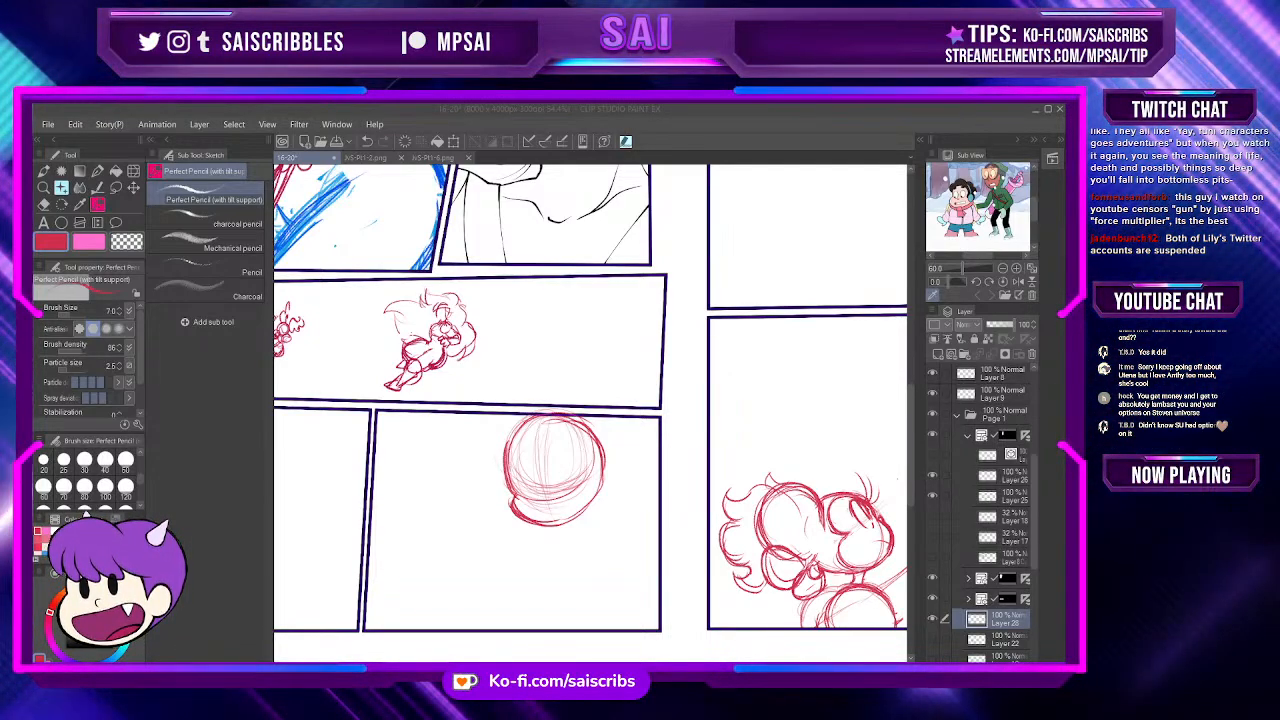
Step: Back in Clip Studio Paint, scale the red head sketch to 106% and move it up across the bottom-right panel's upper border
scroll(596, 522, "up", 1)
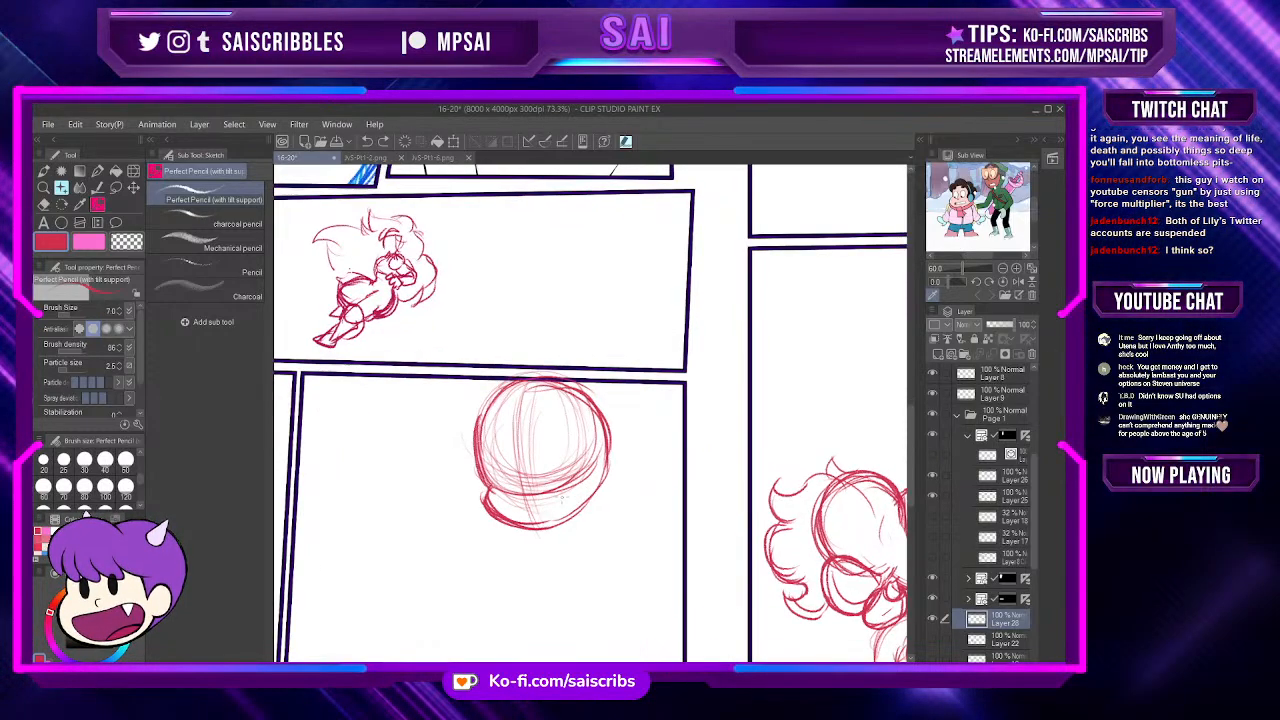
scroll(575, 489, "up", 2)
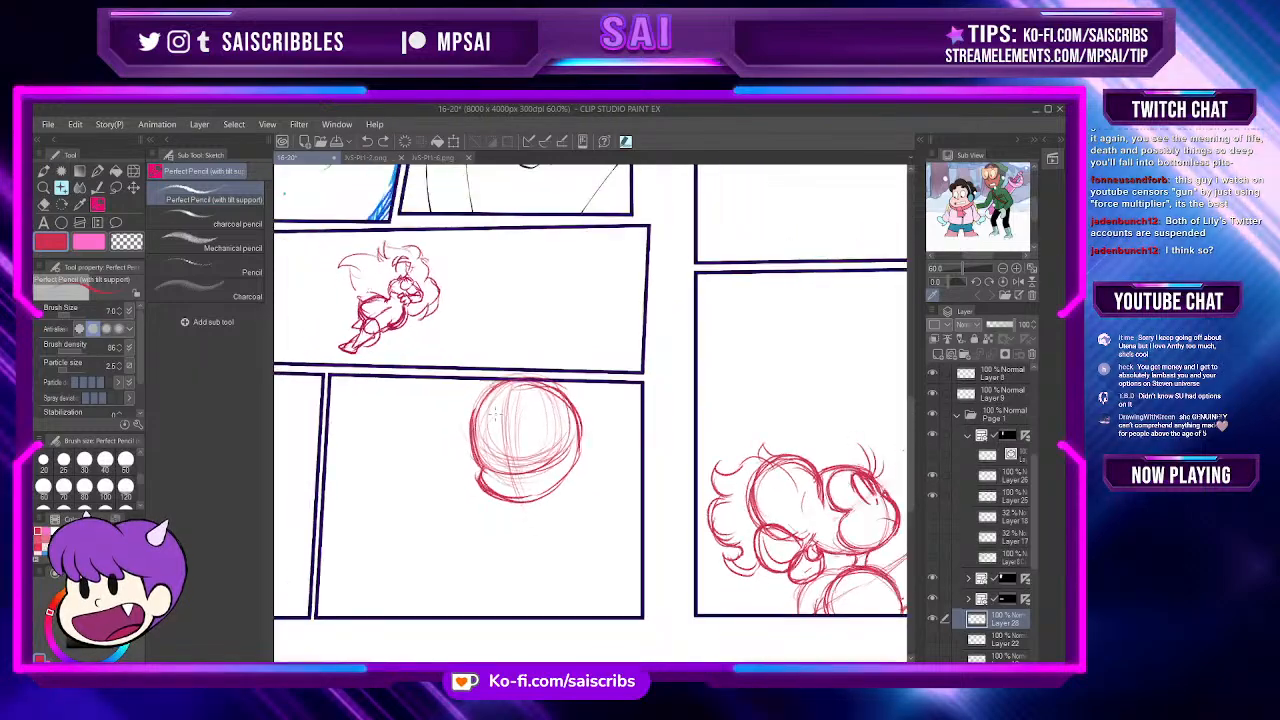
scroll(496, 426, "down", 3)
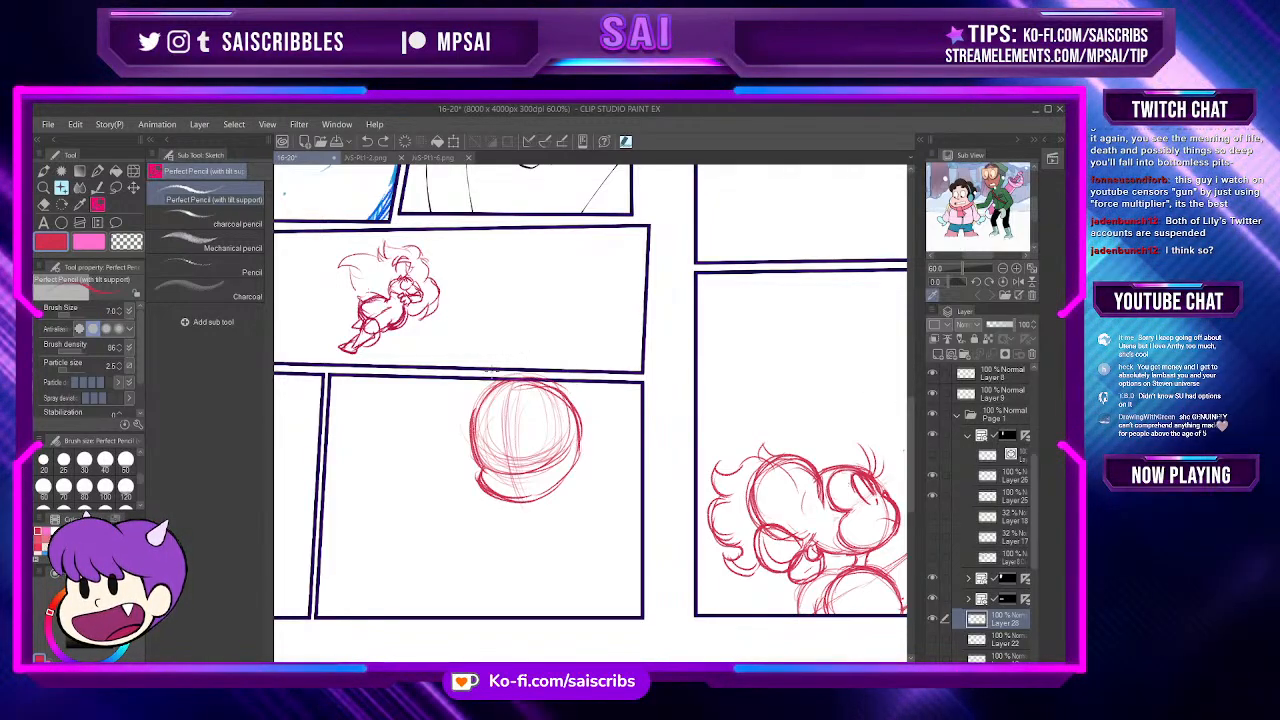
scroll(489, 372, "down", 1)
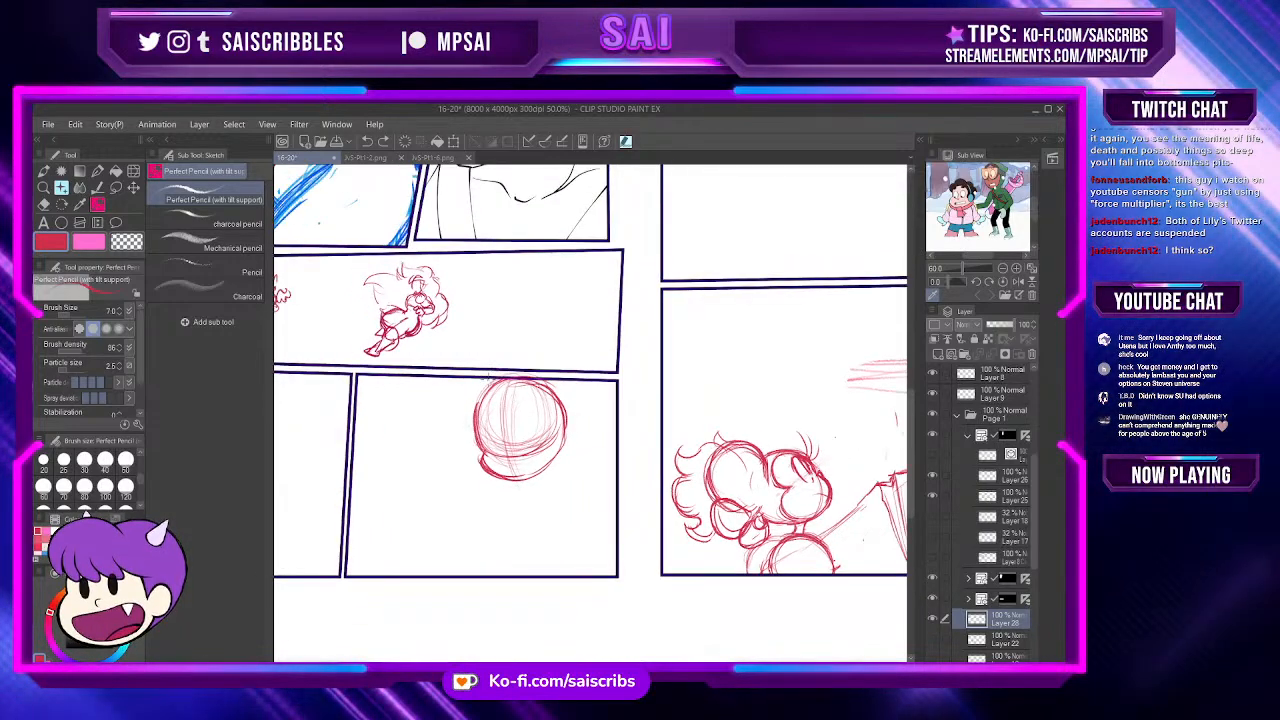
scroll(472, 409, "up", 1)
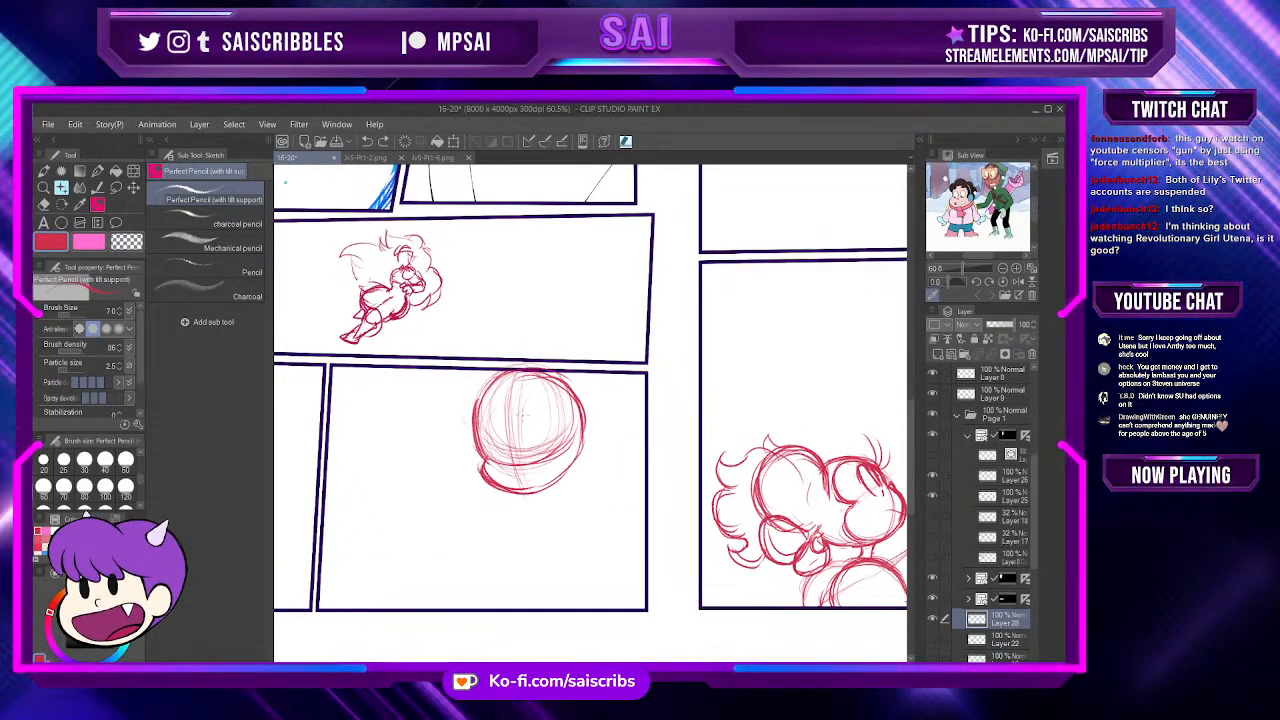
scroll(522, 412, "up", 1)
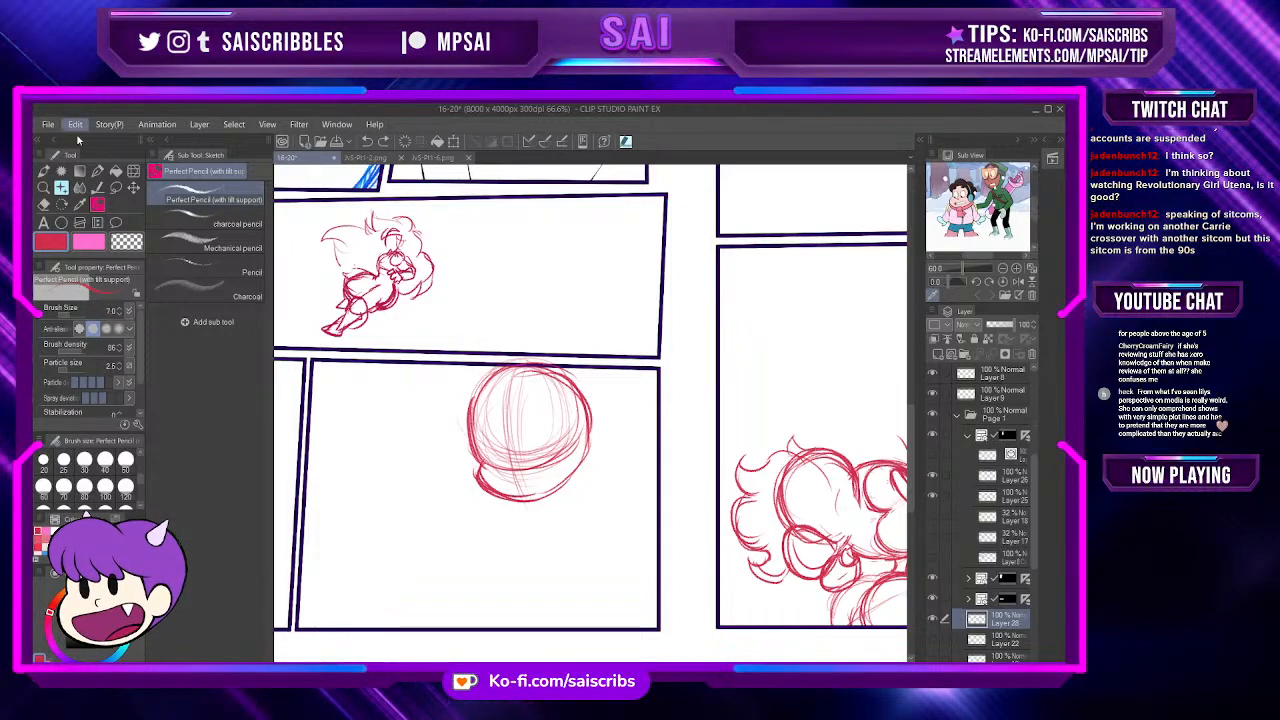
key("ctrl+t")
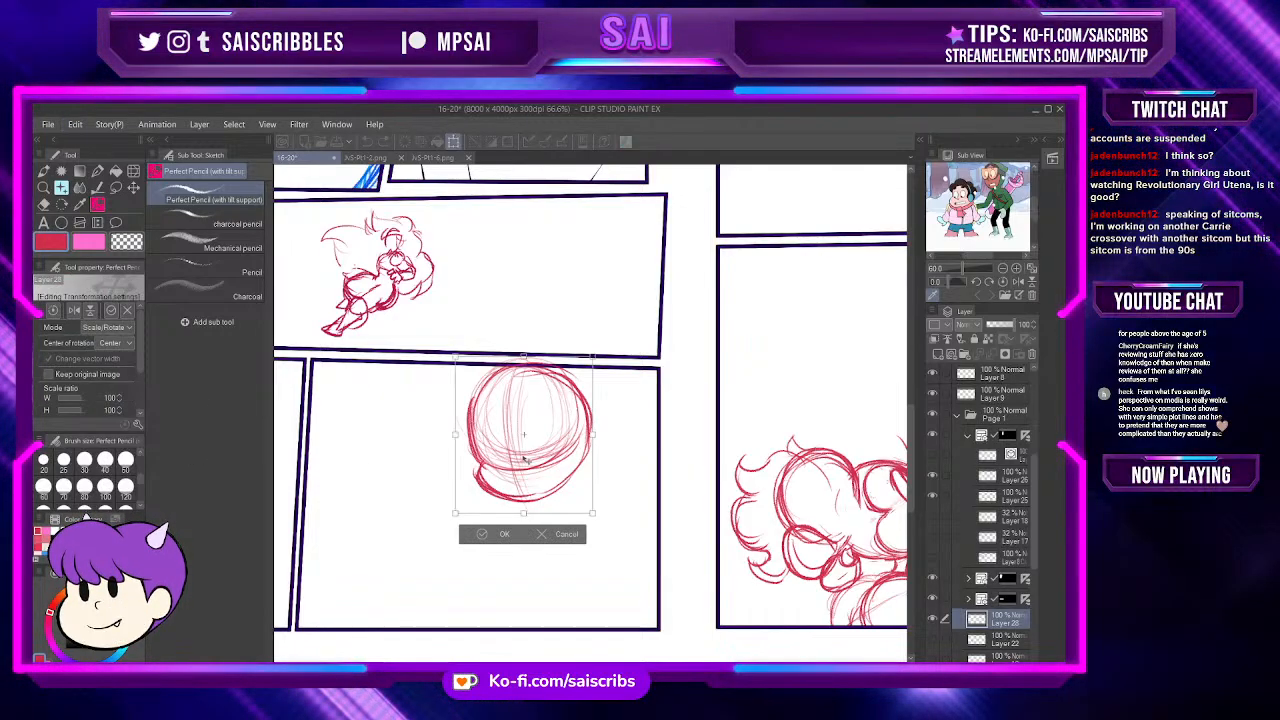
left_click_drag(456, 510, 448, 519)
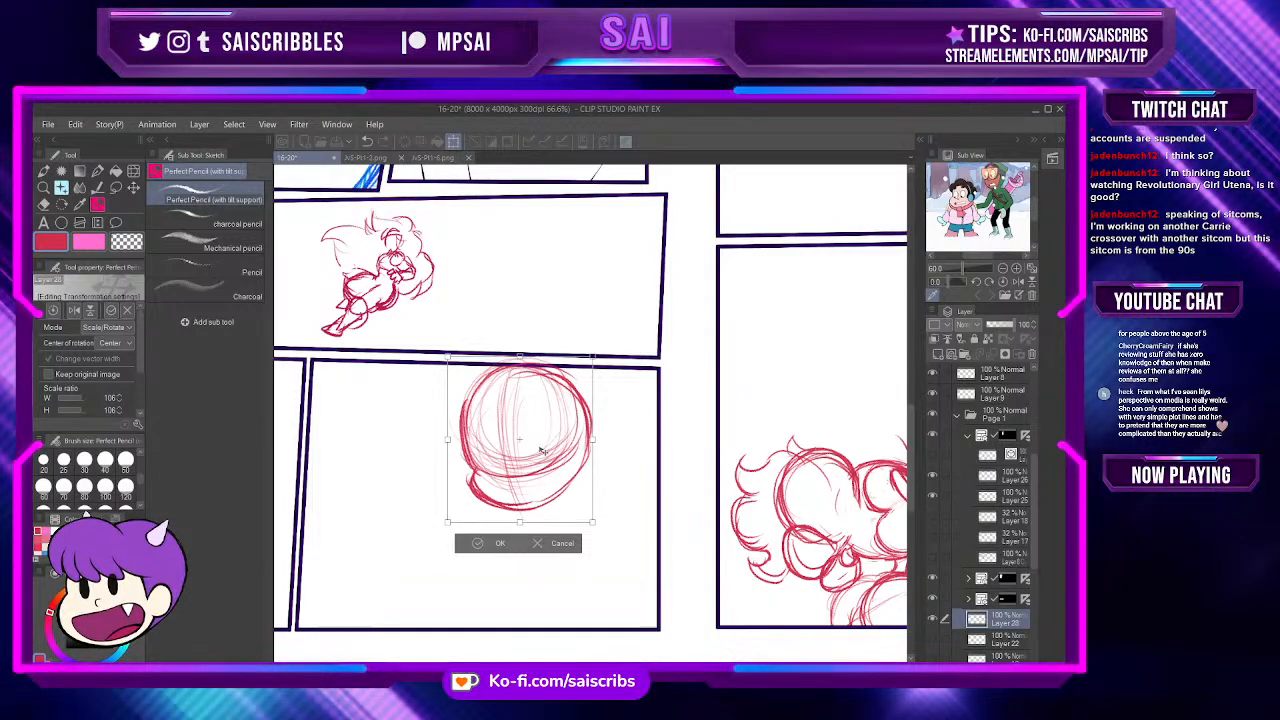
left_click_drag(541, 449, 551, 430)
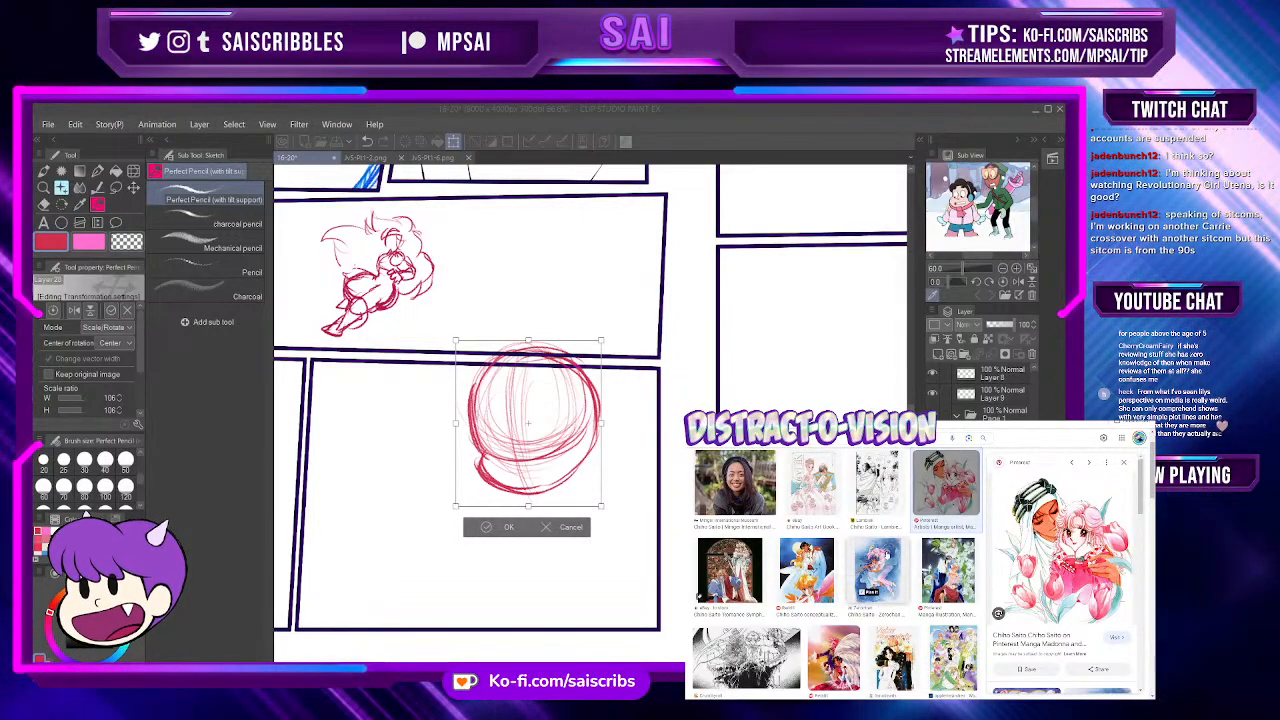
Step: Switch to the browser and examine the Chiho Saito illustrations from the image search at full size and fitted to the window
left_click(806, 572)
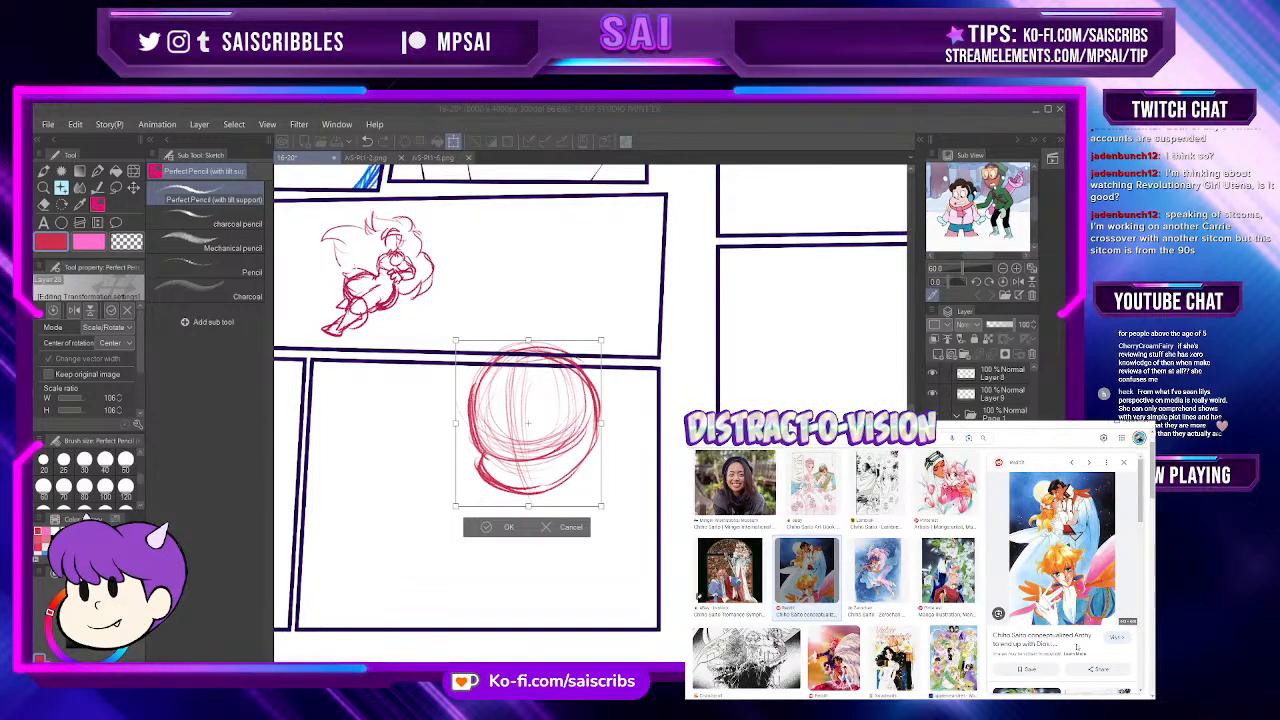
key("ctrl+Tab")
scroll(988, 522, "down", 3)
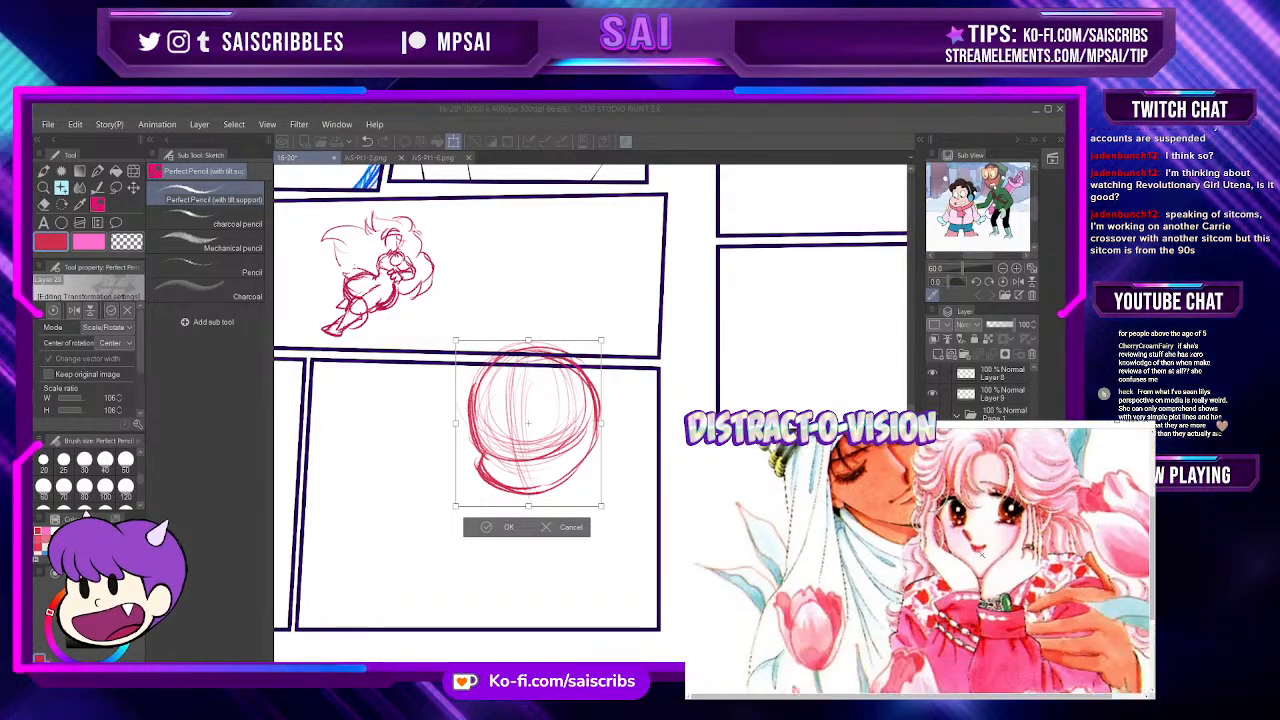
scroll(988, 522, "down", 5)
scroll(990, 525, "up", 2)
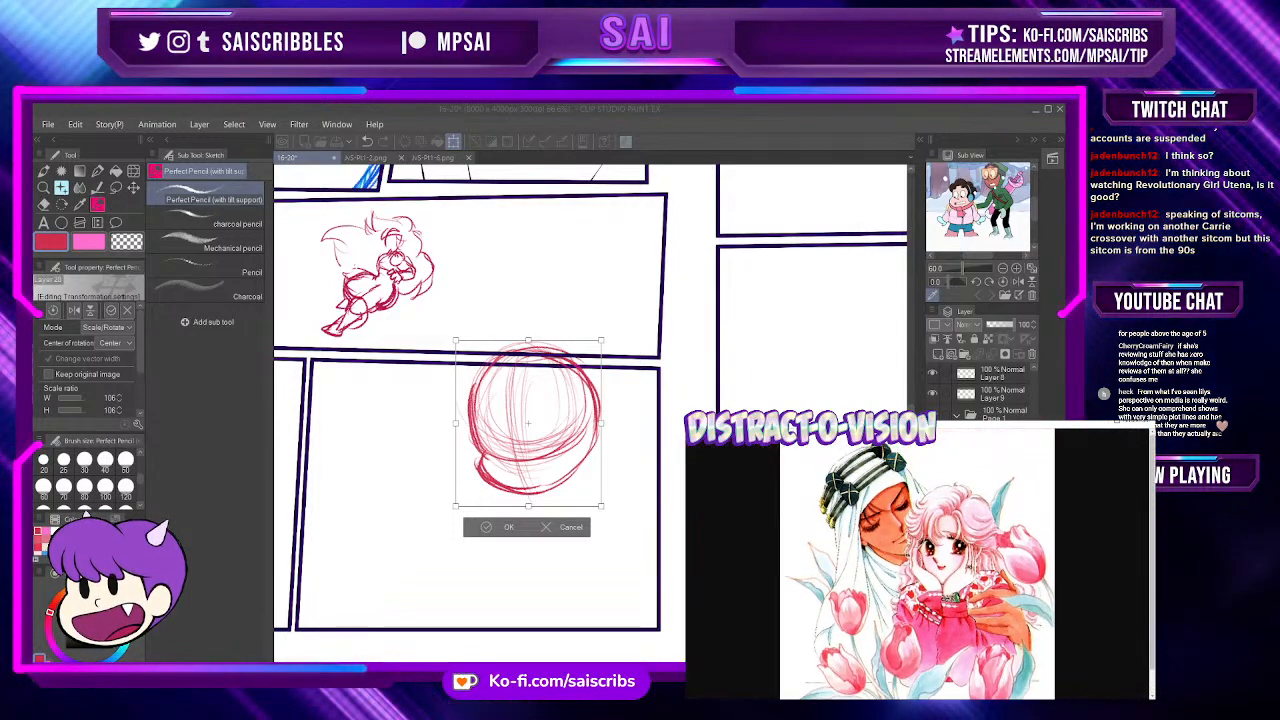
key("ctrl+Tab")
scroll(1000, 537, "up", 6)
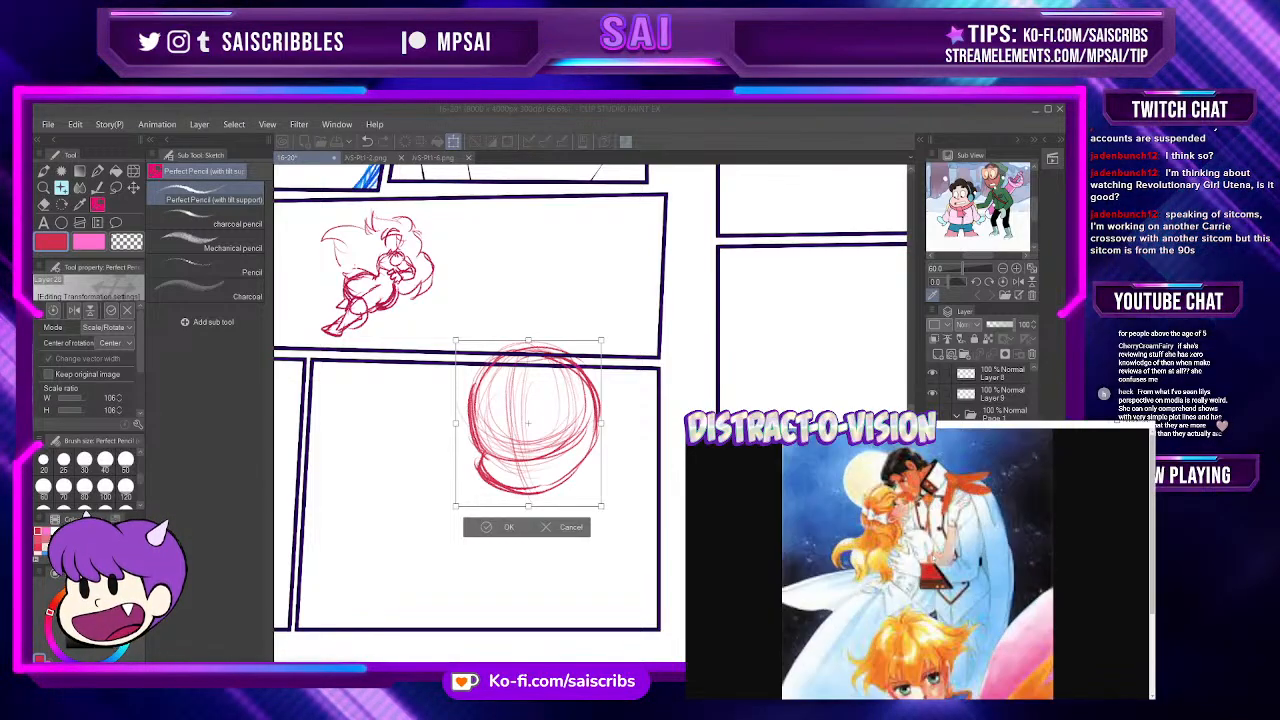
scroll(935, 556, "down", 3)
scroll(937, 554, "down", 2)
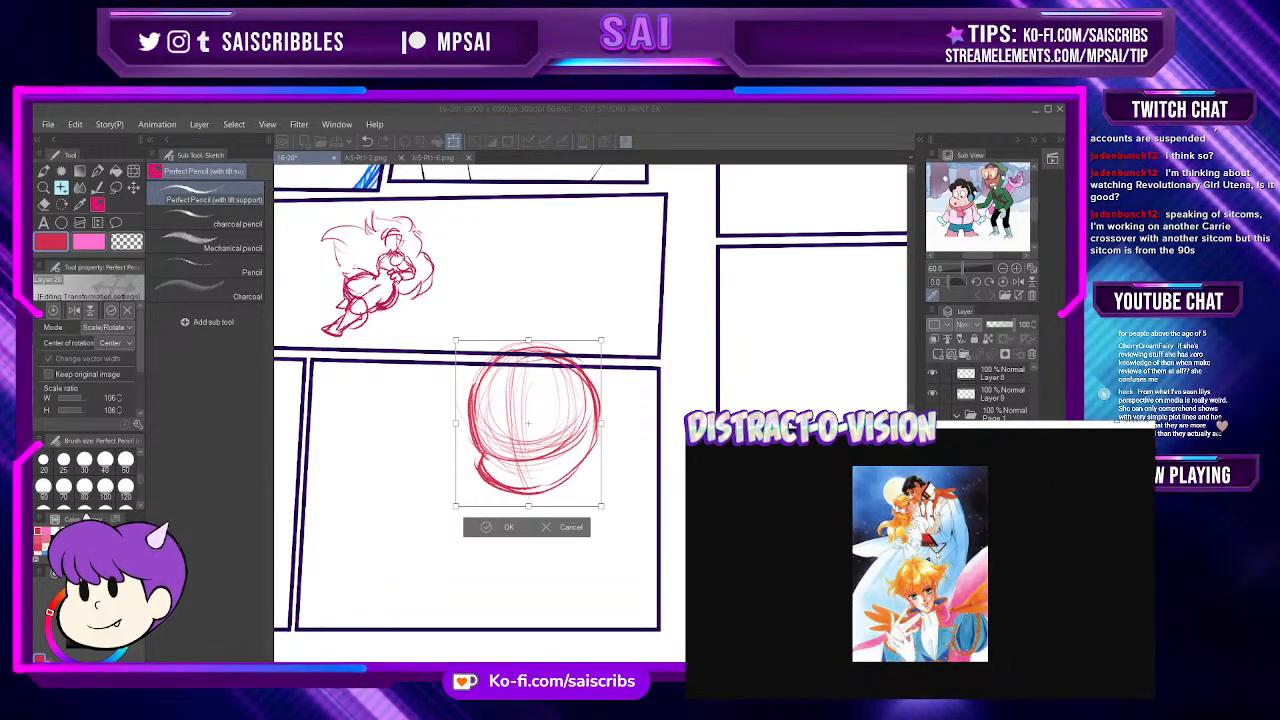
scroll(938, 553, "up", 3)
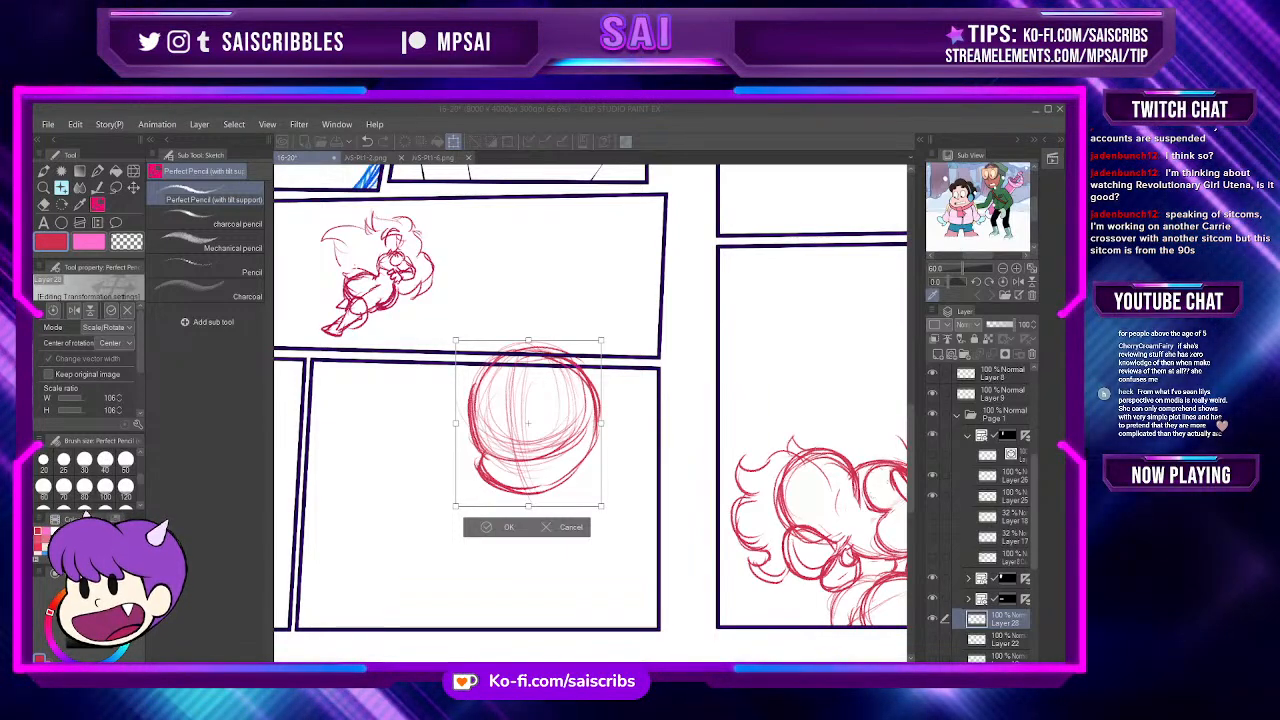
Step: Back in Clip Studio Paint, apply the pending transform, and tilt the head sketch slightly counterclockwise while scaling it to 105%
left_click(526, 456)
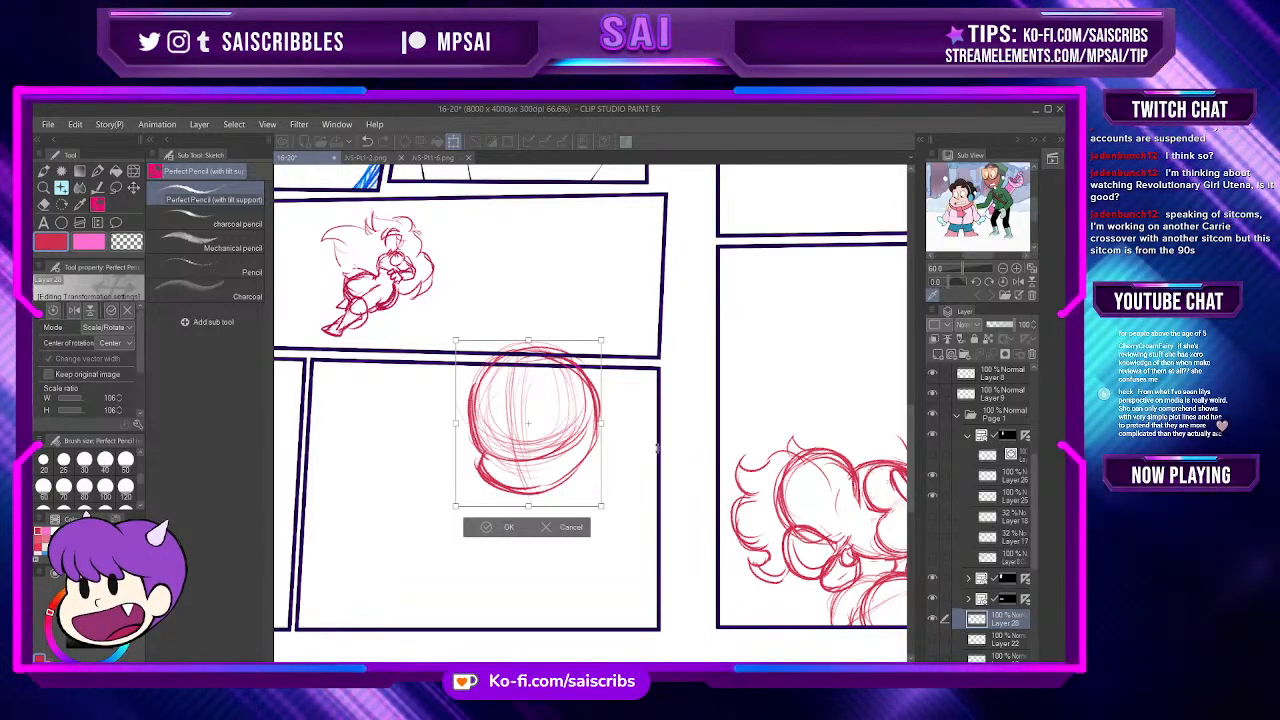
left_click(488, 527)
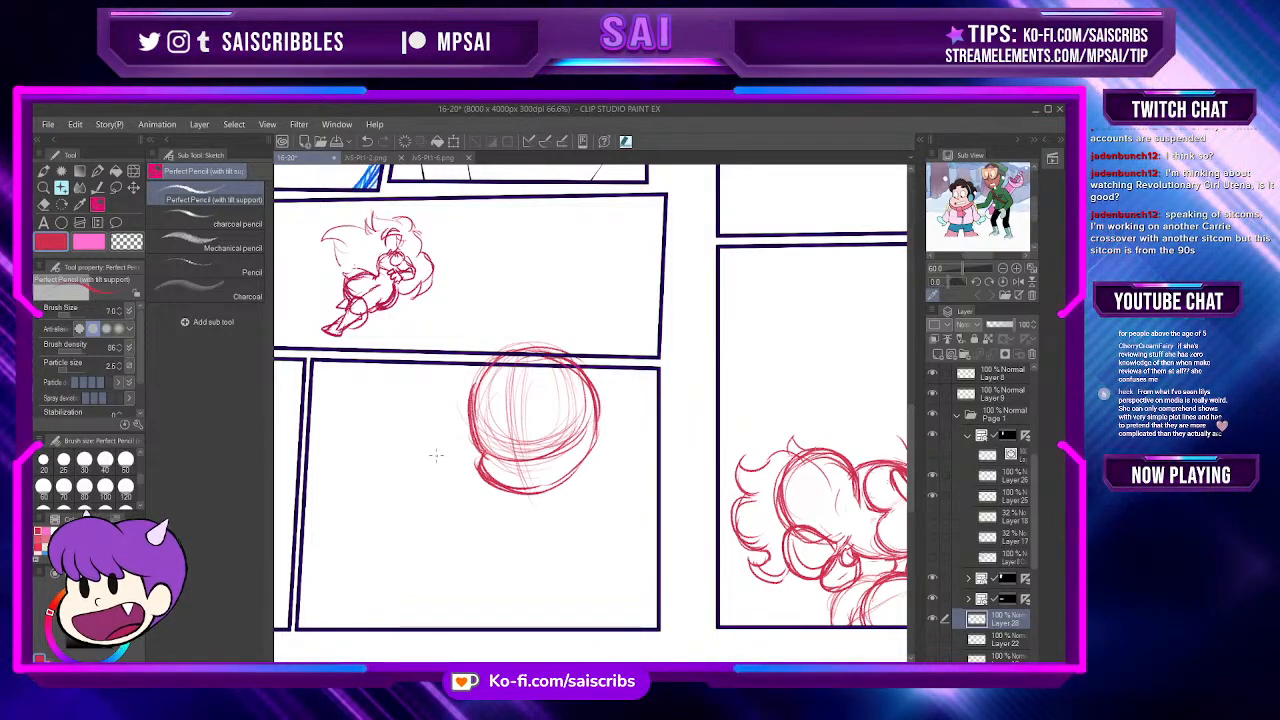
scroll(445, 452, "down", 2)
scroll(530, 491, "up", 1)
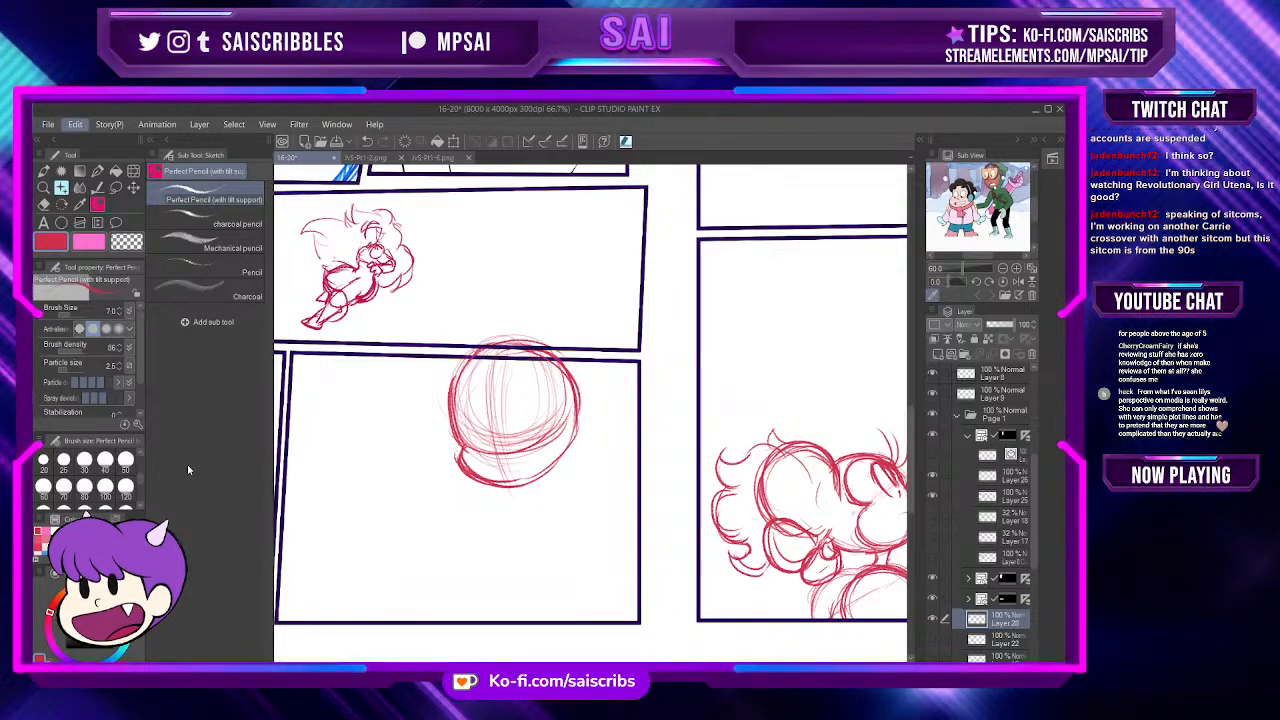
key("ctrl+t")
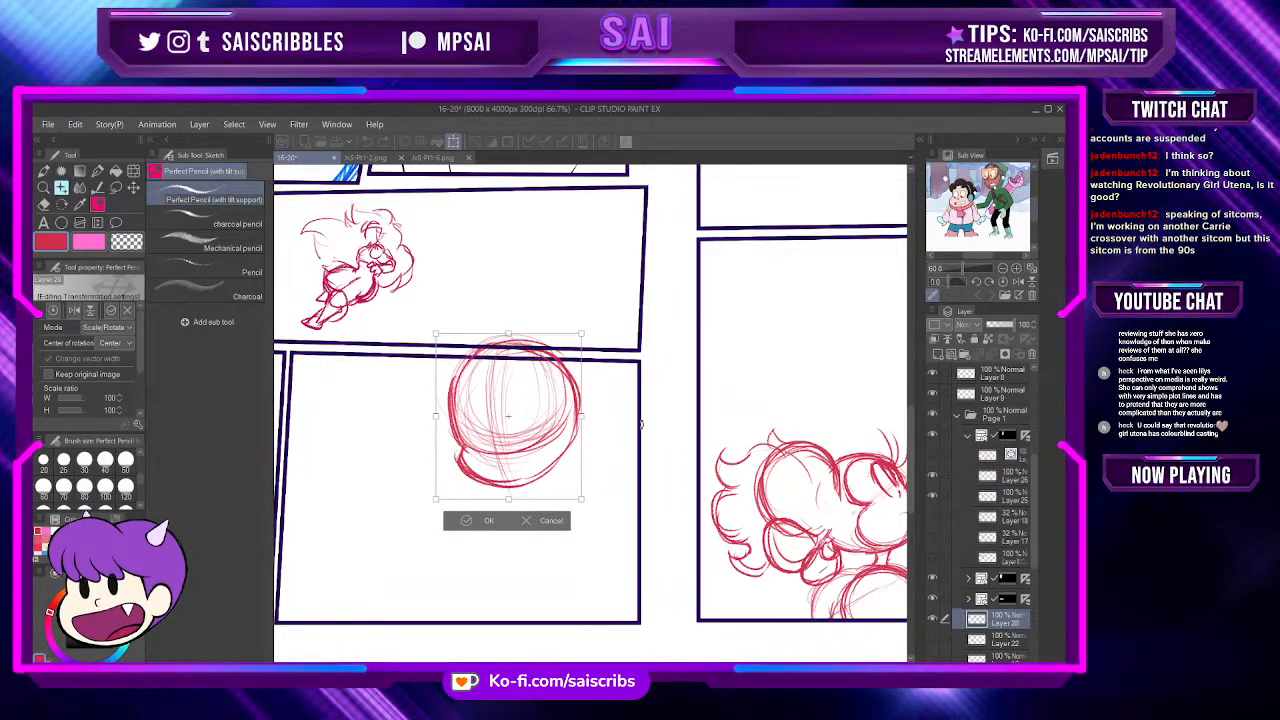
left_click_drag(644, 426, 649, 409)
mouse_move(588, 486)
left_mouse_down()
mouse_move(595, 495)
mouse_move(581, 496)
left_mouse_up()
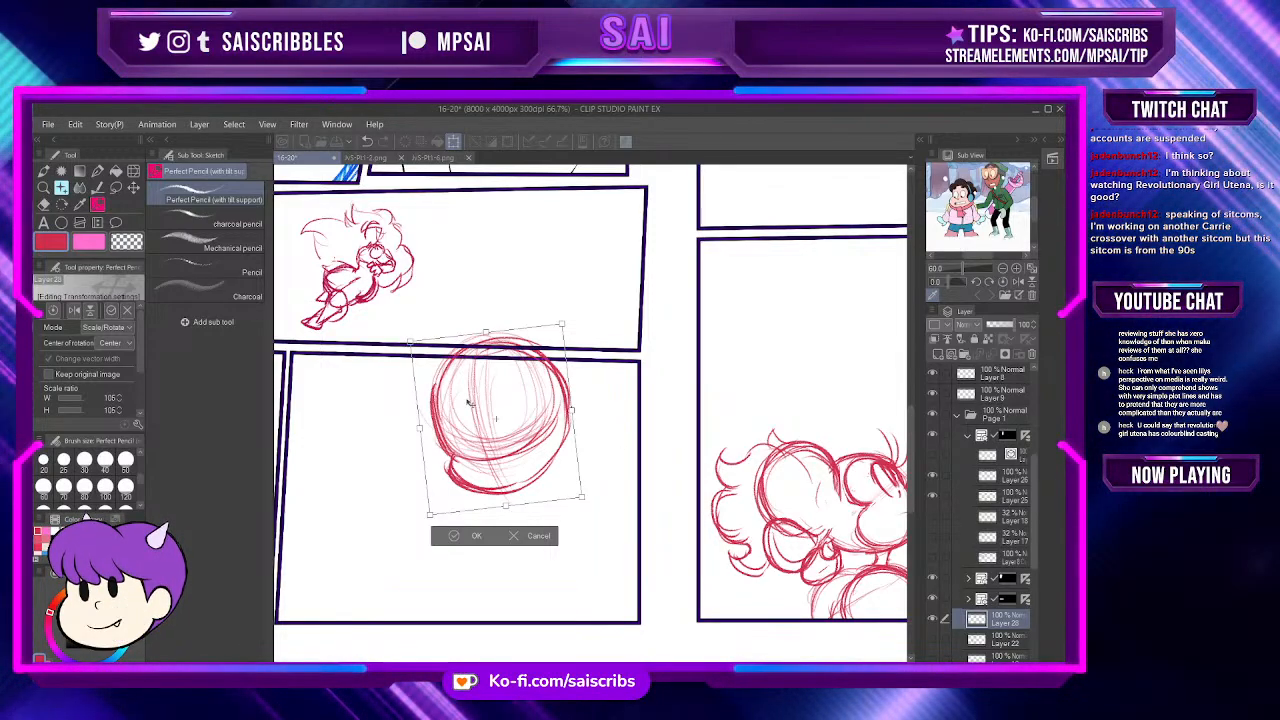
left_click(474, 536)
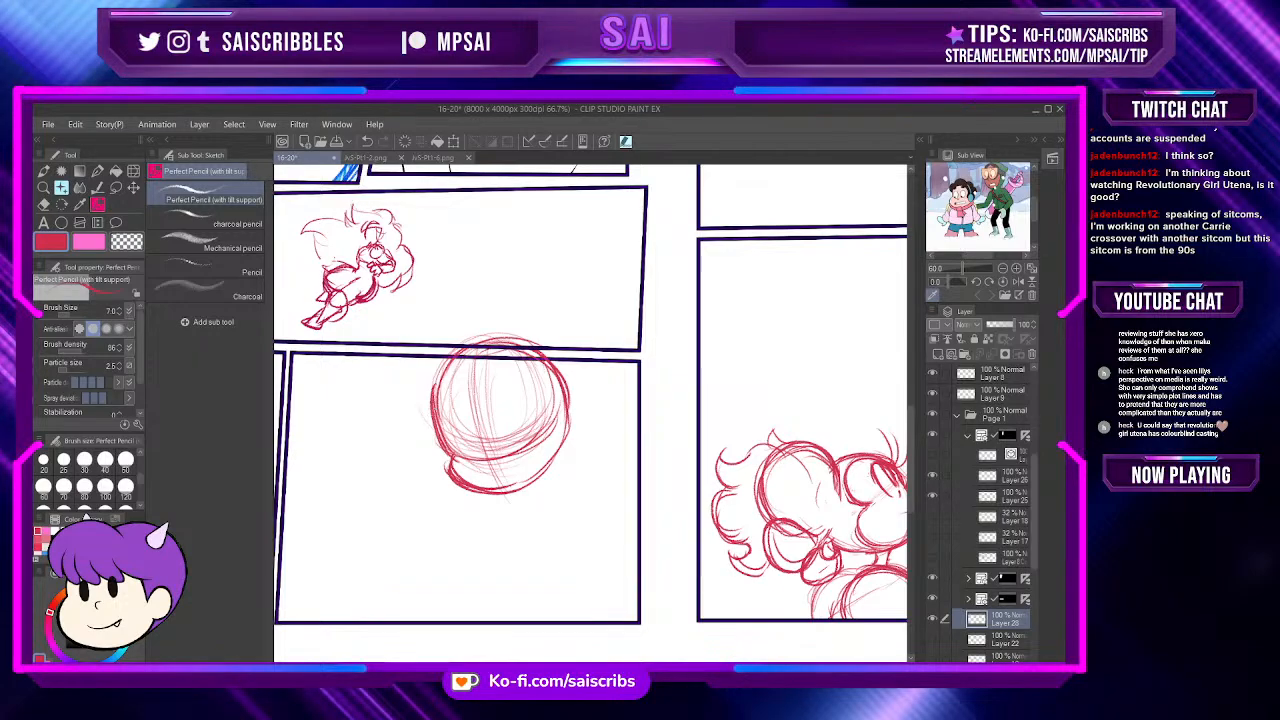
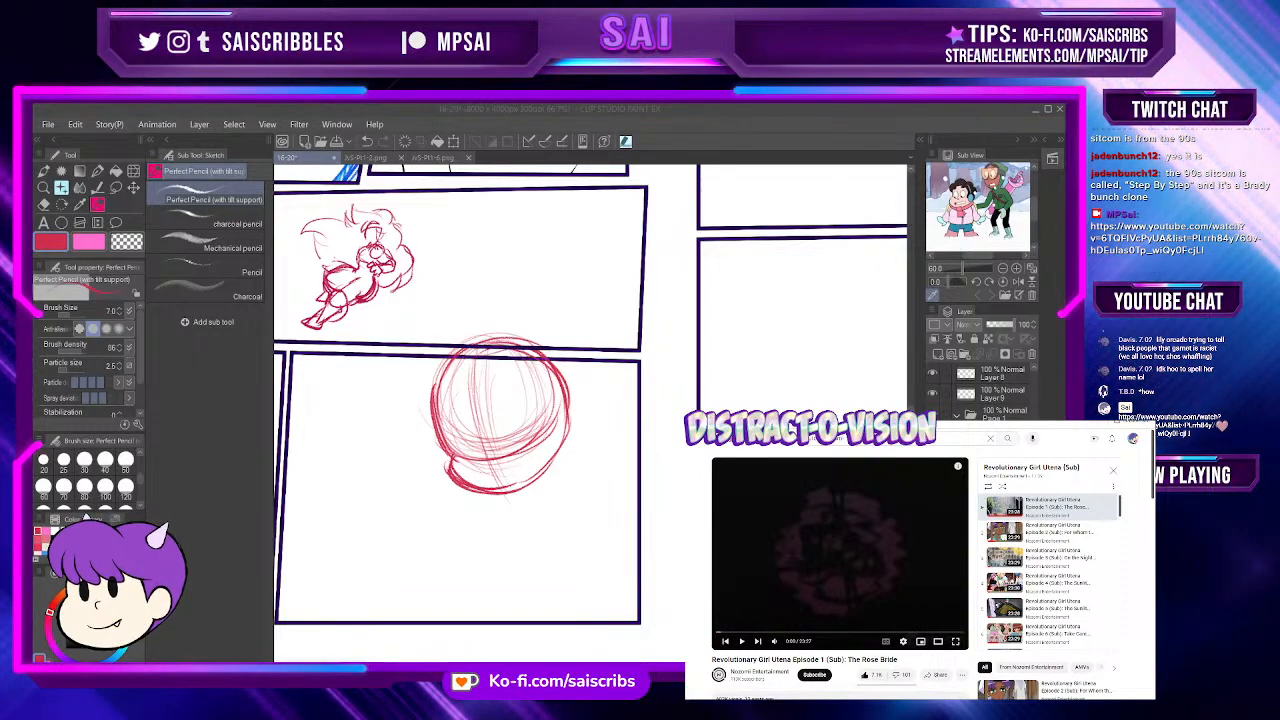
Step: Show the Revolutionary Girl Utena episode full screen, and sketch the head's brow and eye plus loose curls of hair around it
left_click(955, 641)
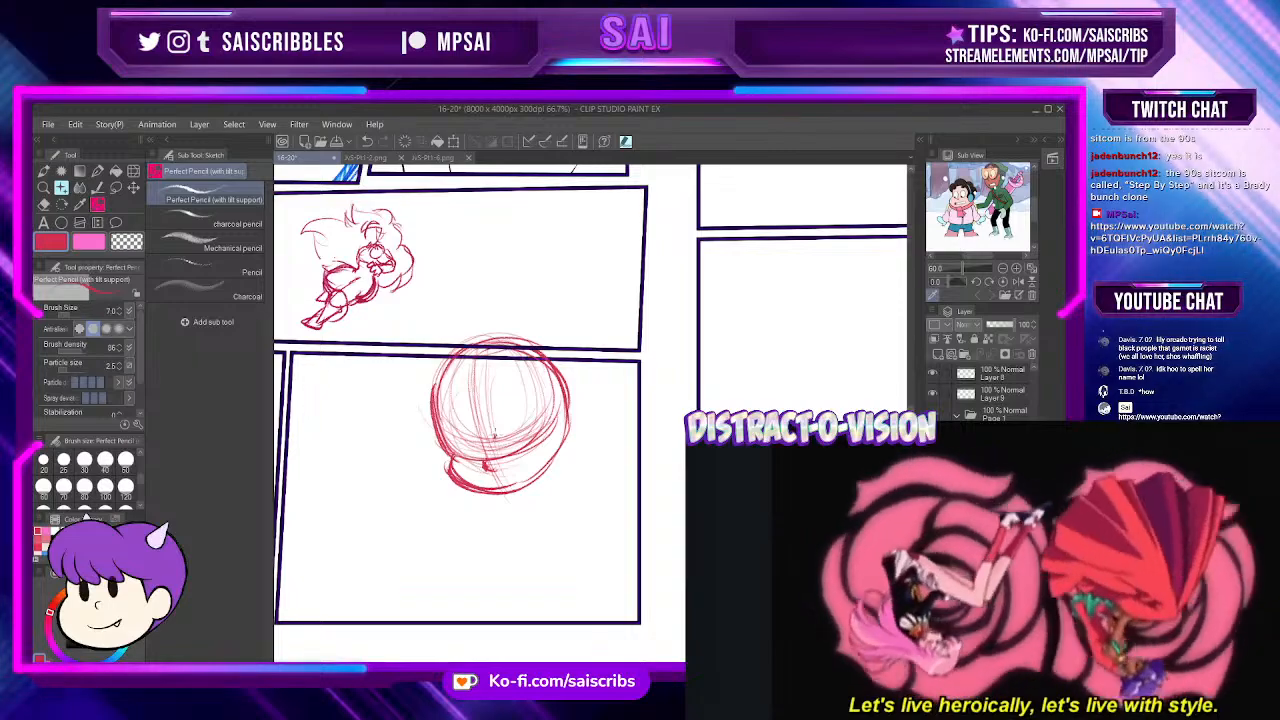
left_click_drag(490, 438, 545, 425)
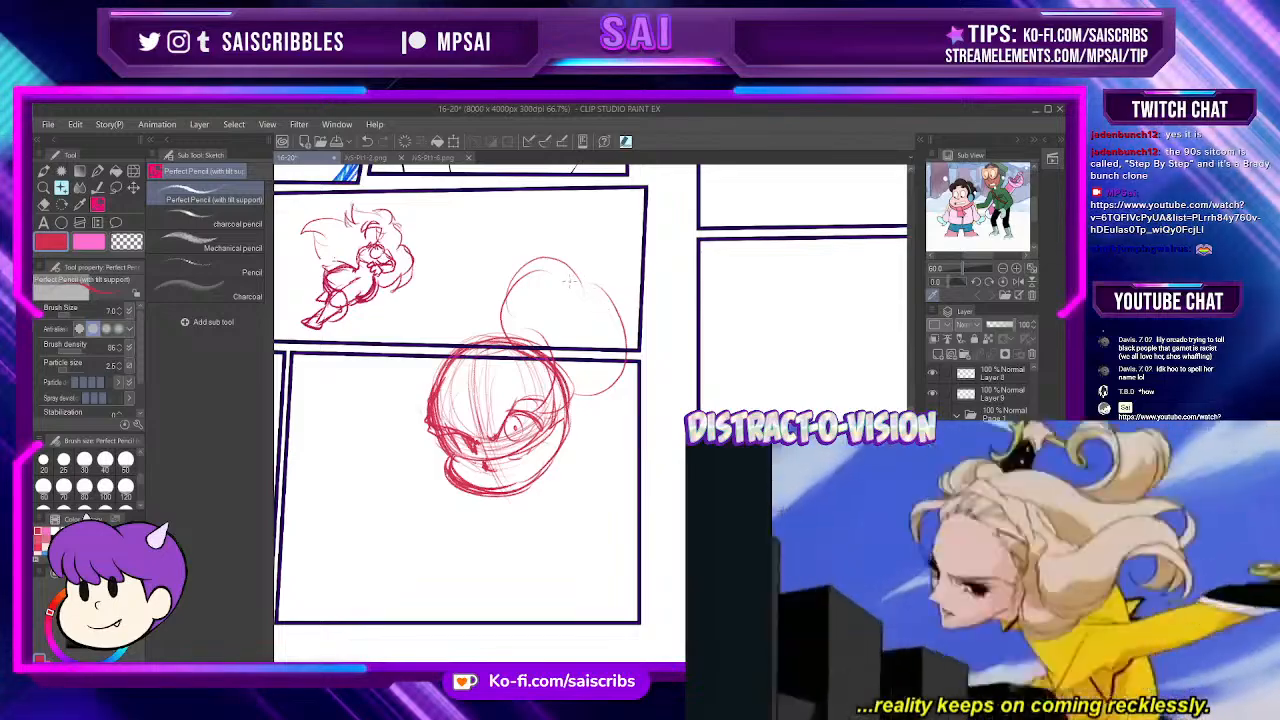
mouse_move(593, 256)
left_mouse_down()
mouse_move(630, 300)
mouse_move(648, 360)
mouse_move(600, 435)
mouse_move(603, 340)
left_mouse_up()
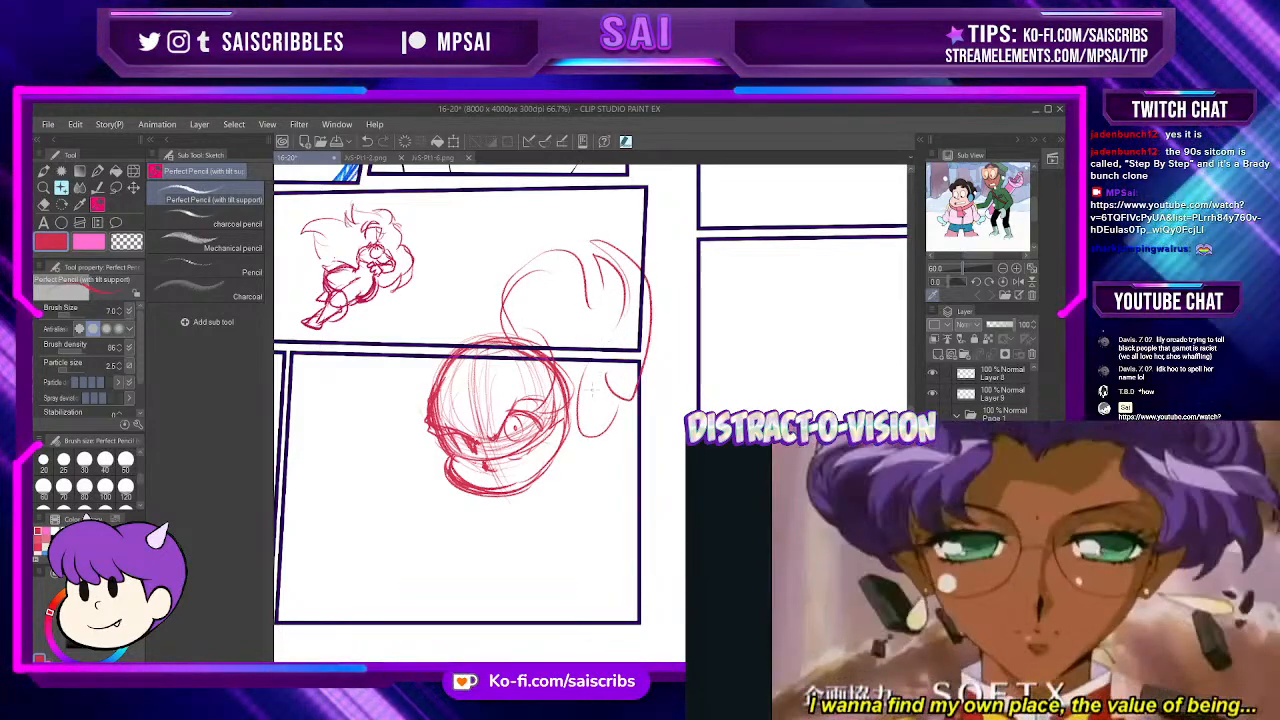
mouse_move(385, 413)
left_mouse_down()
mouse_move(303, 452)
mouse_move(395, 440)
left_mouse_up()
left_click_drag(355, 490, 405, 463)
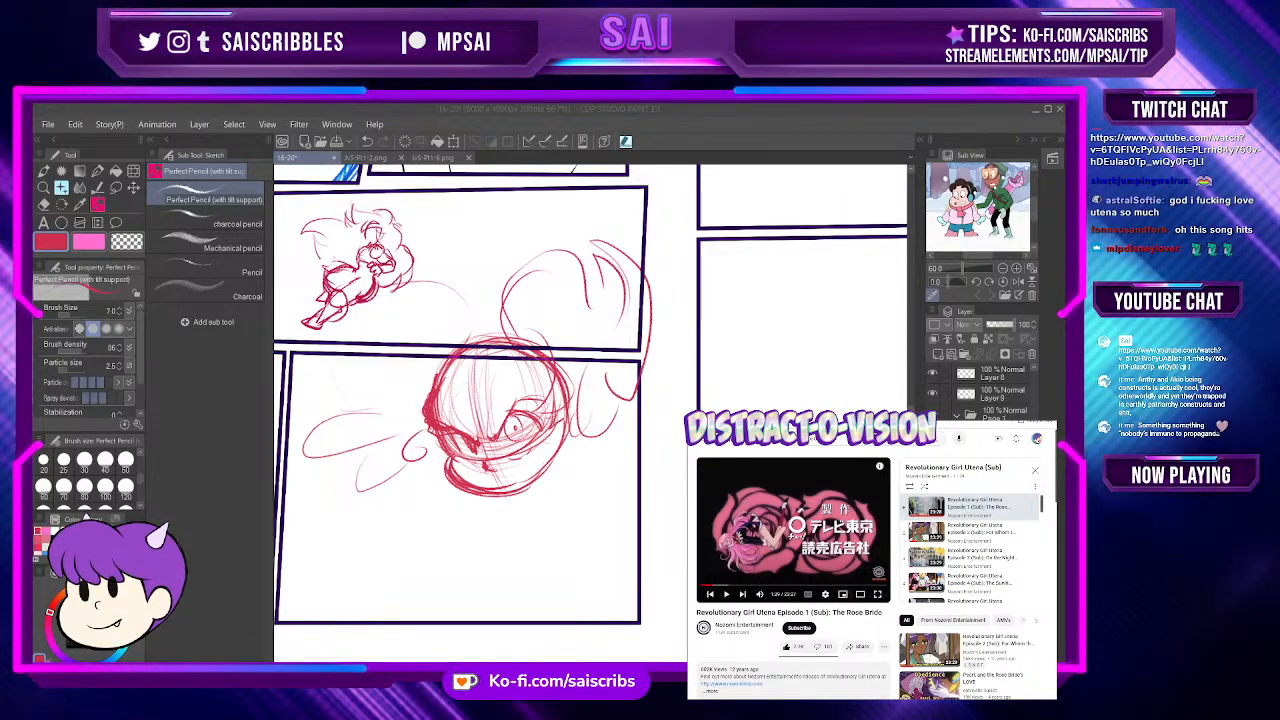
Step: Erase the heavy, overlapping lines along the head sketch's brow and forehead contour with the hard eraser
scroll(504, 364, "up", 1)
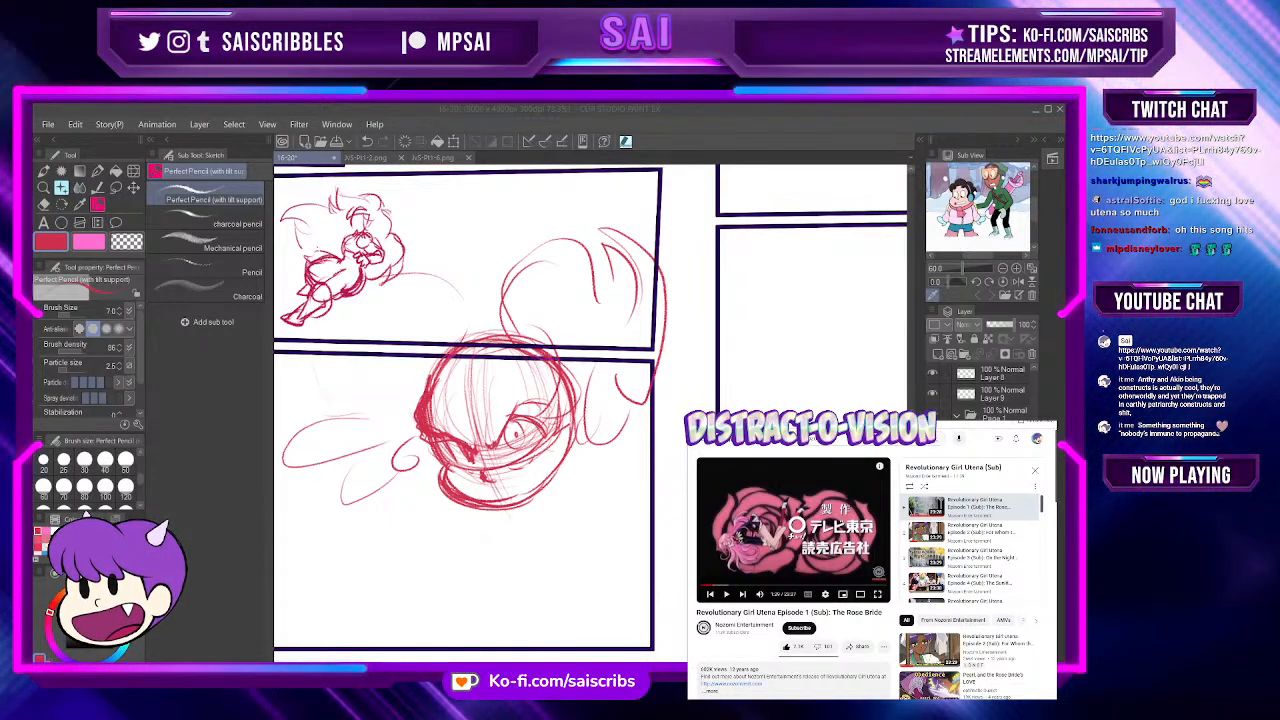
left_click(604, 419)
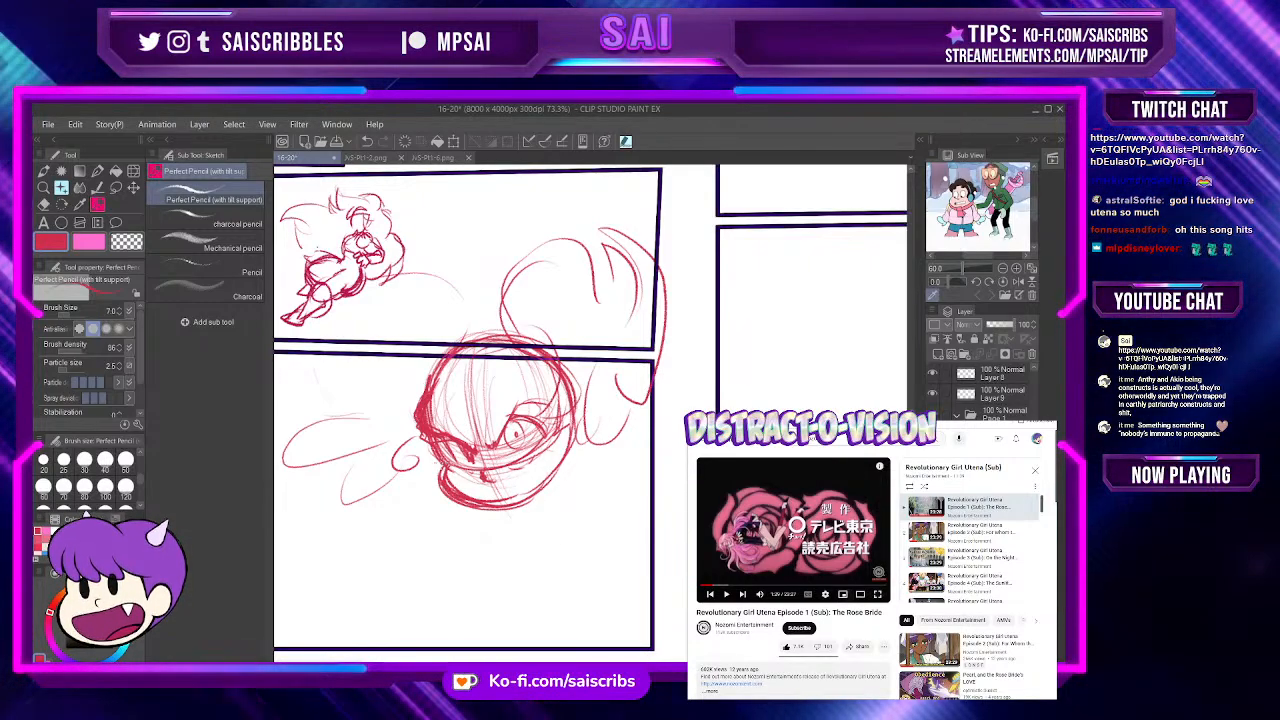
scroll(490, 400, "down", 1)
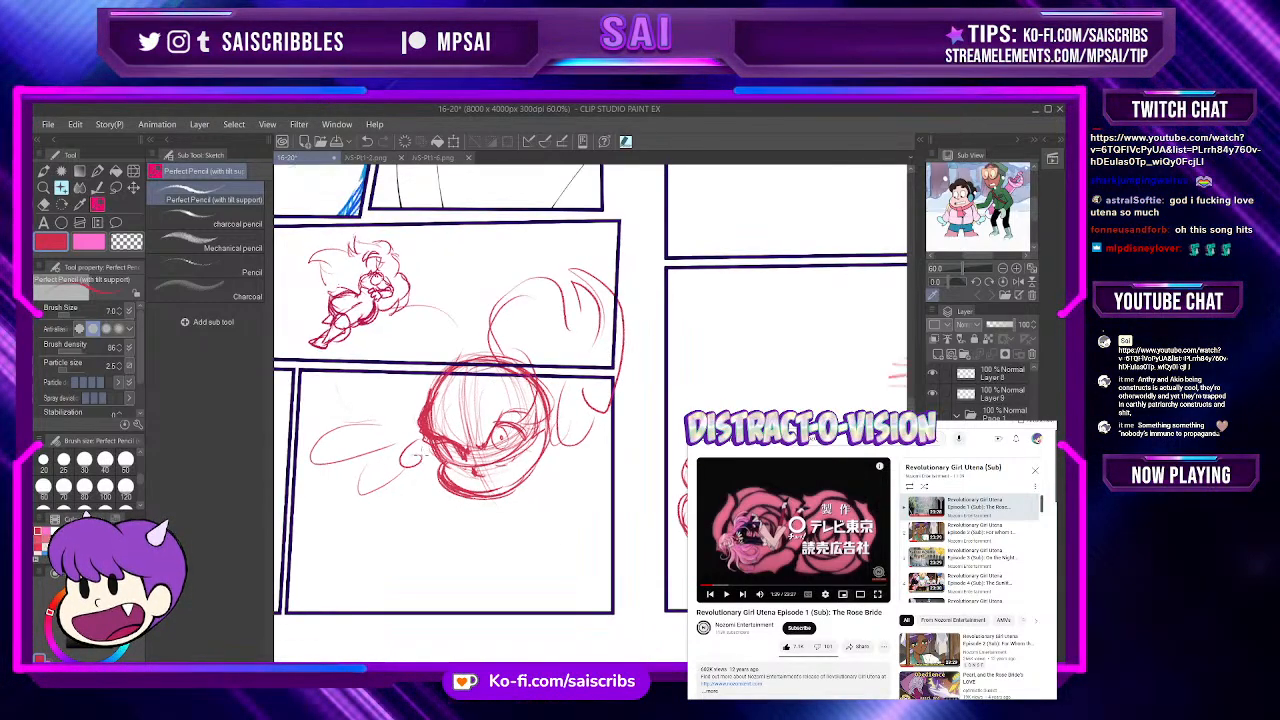
scroll(480, 402, "up", 1)
scroll(510, 430, "down", 1)
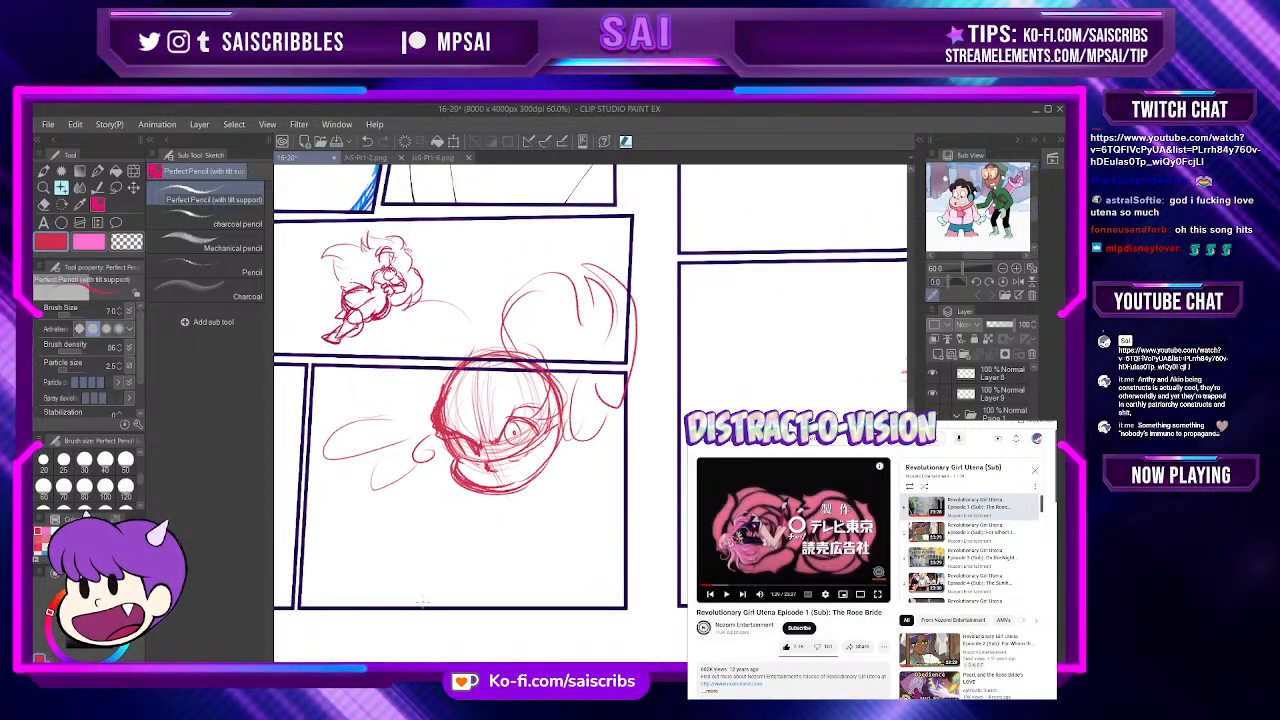
left_click_drag(423, 603, 414, 373)
scroll(494, 200, "up", 3)
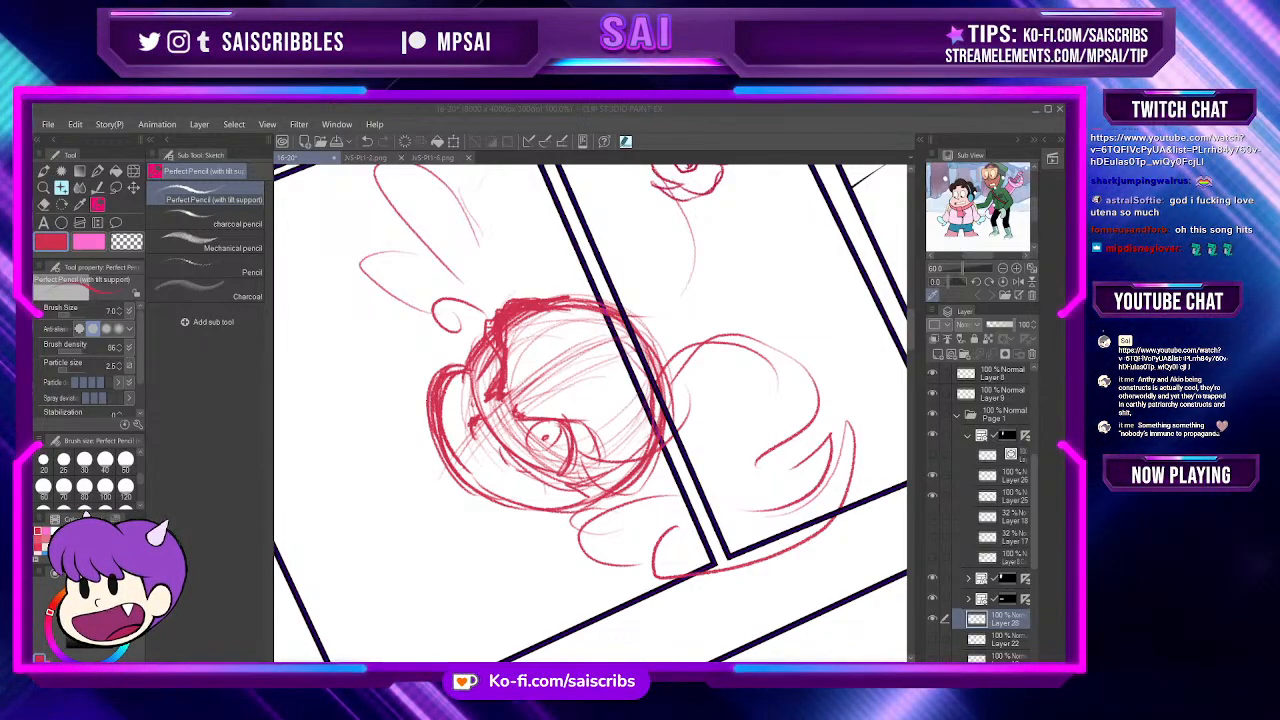
left_click(548, 356)
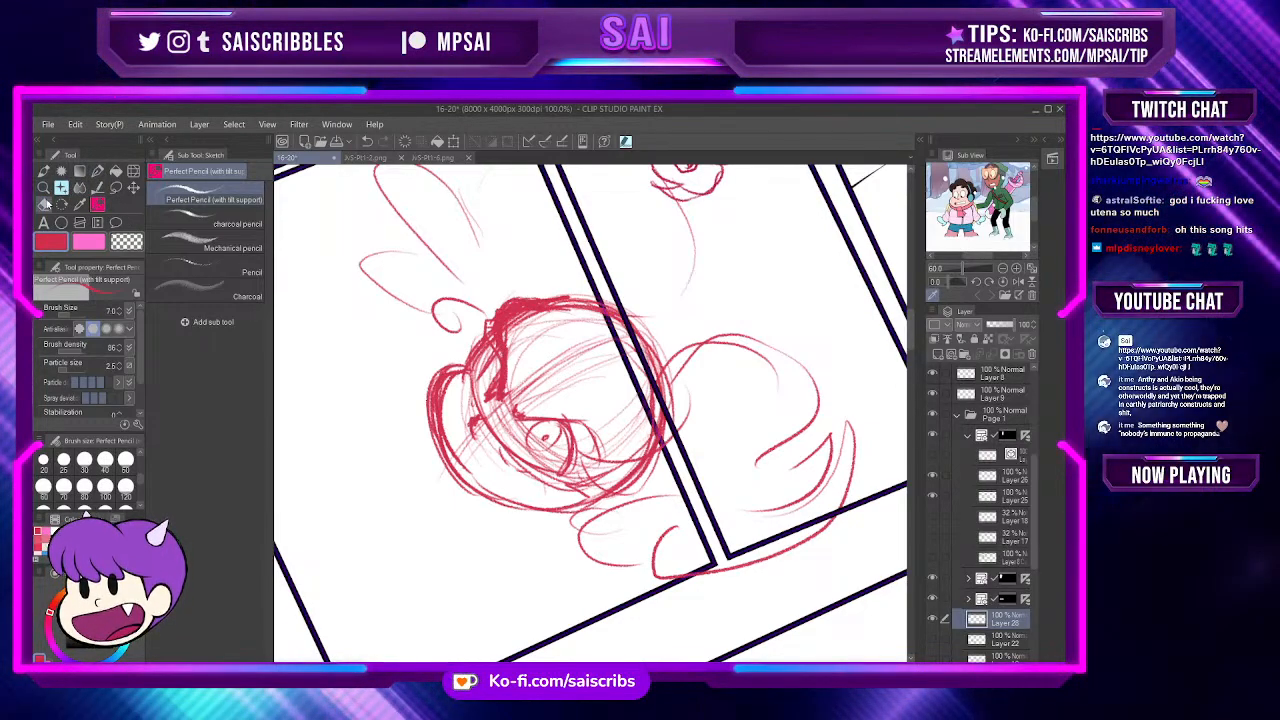
left_click(44, 203)
left_click_drag(490, 398, 487, 356)
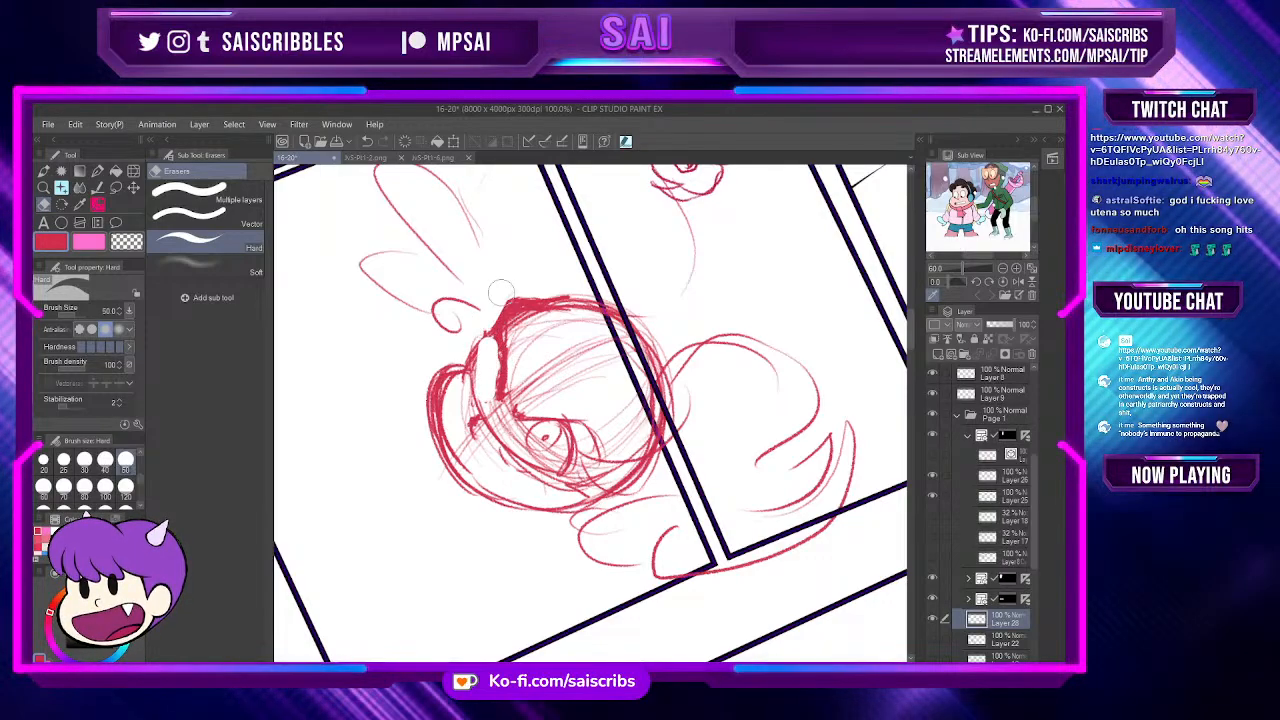
left_click_drag(506, 310, 516, 345)
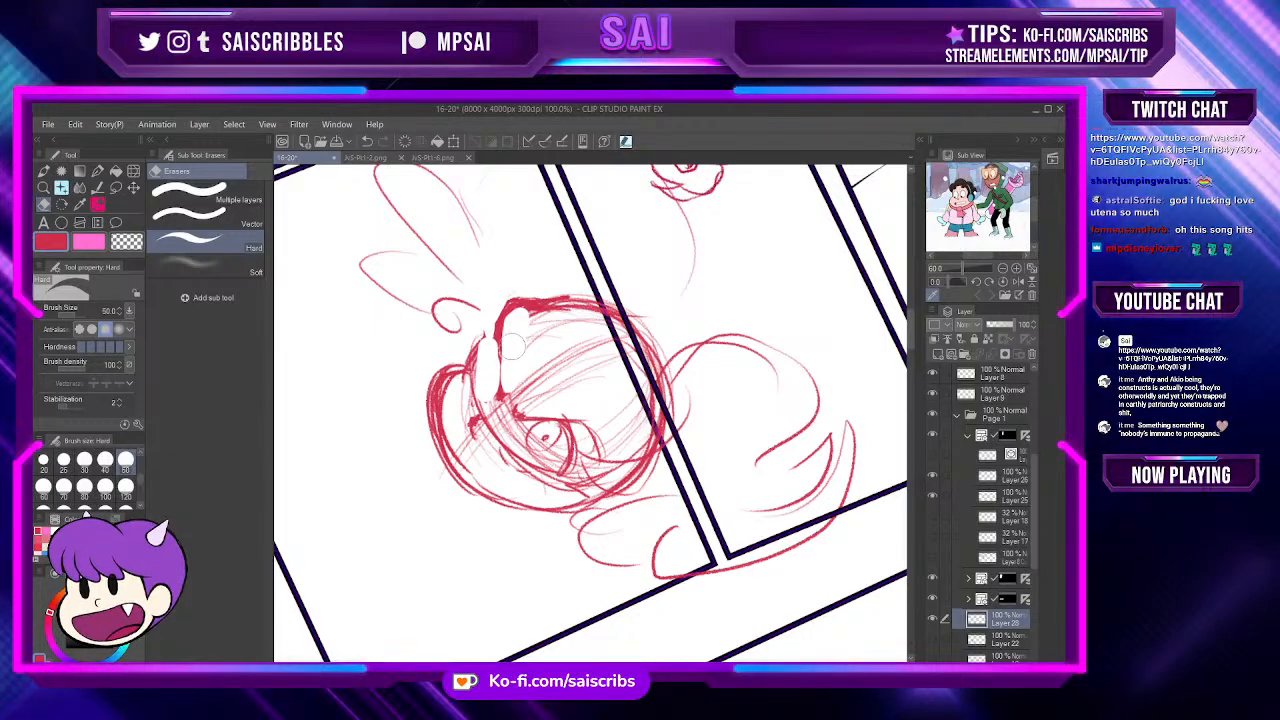
Step: Redraw the eye with a darker outline and pupil using the pencil, and refine the contour between brow and nose
left_click(98, 204)
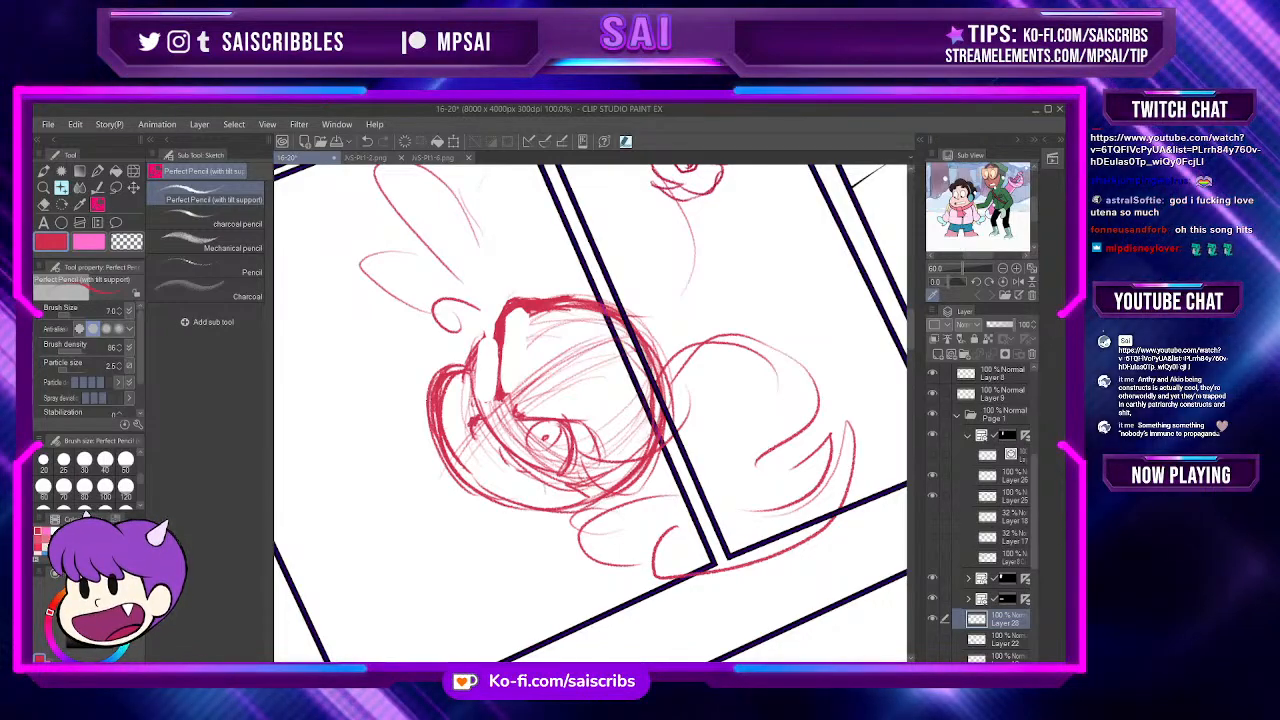
key("minus")
key("minus")
key("minus")
key("minus")
key("minus")
key("minus")
key("minus")
key("minus")
key("minus")
key("minus")
key("minus")
key("minus")
key("minus")
key("minus")
key("minus")
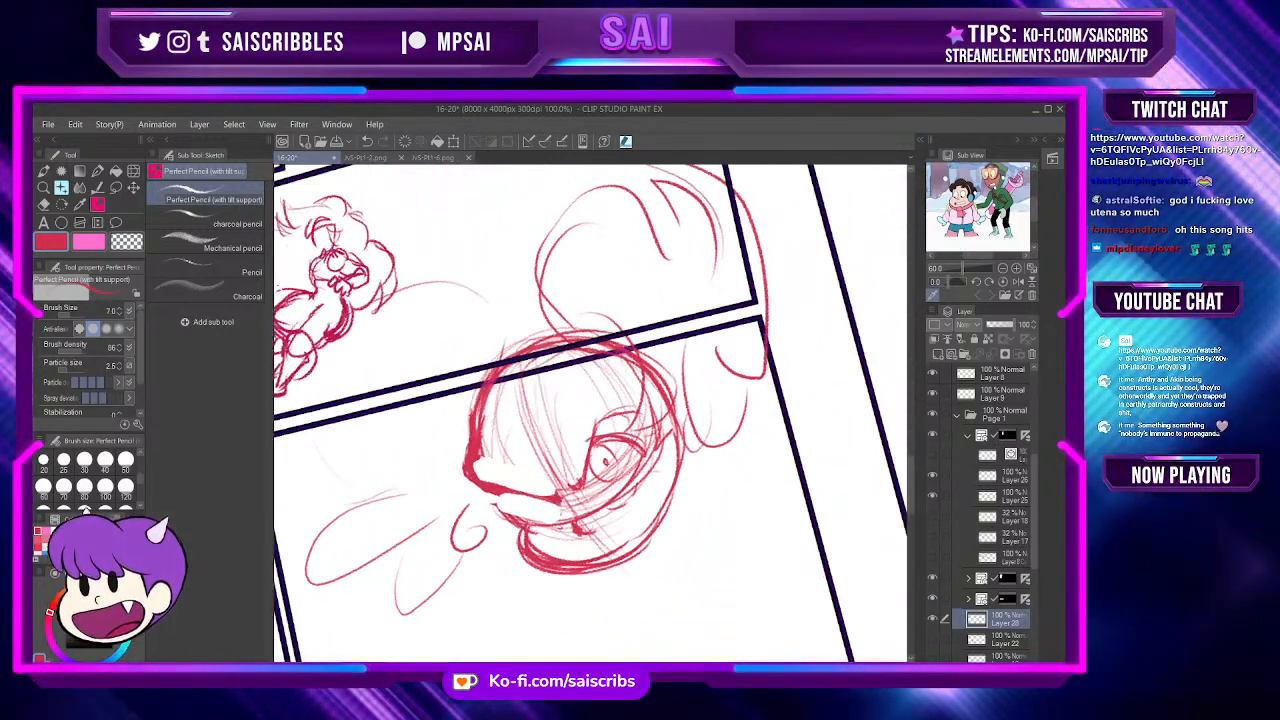
key("ctrl+minus")
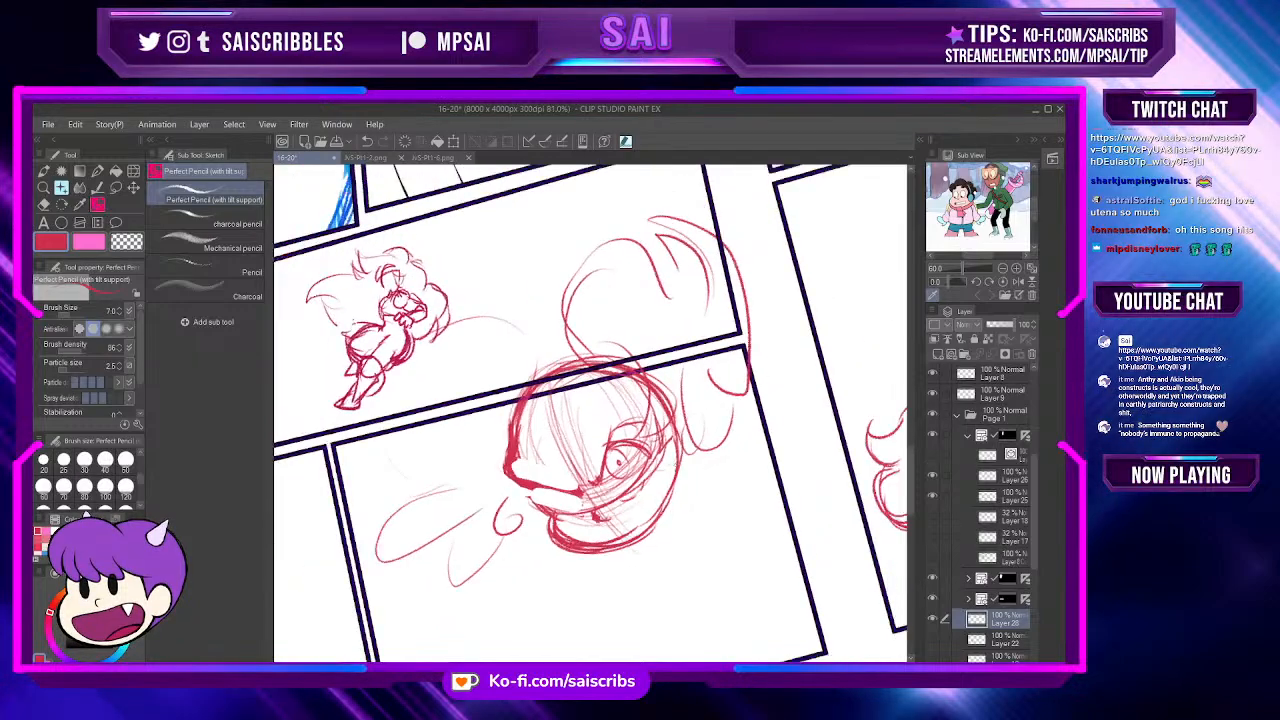
scroll(606, 567, "up", 7)
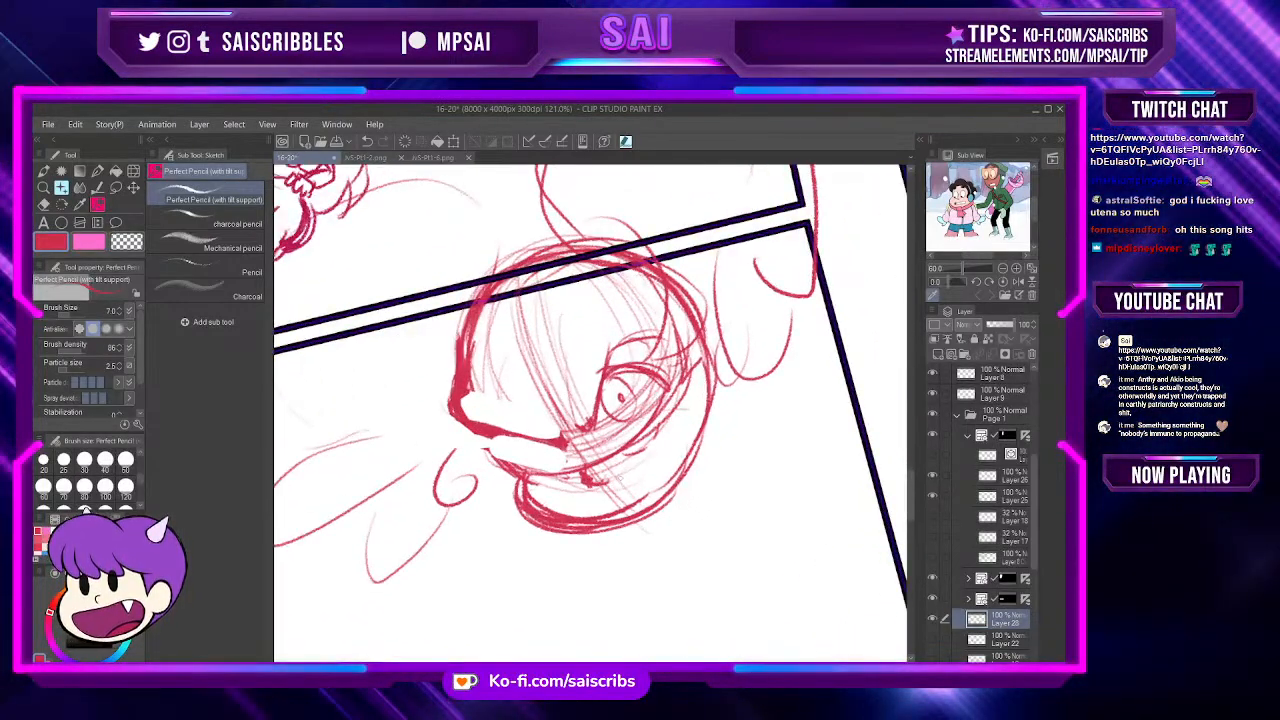
key("asciicircum")
key("asciicircum")
key("asciicircum")
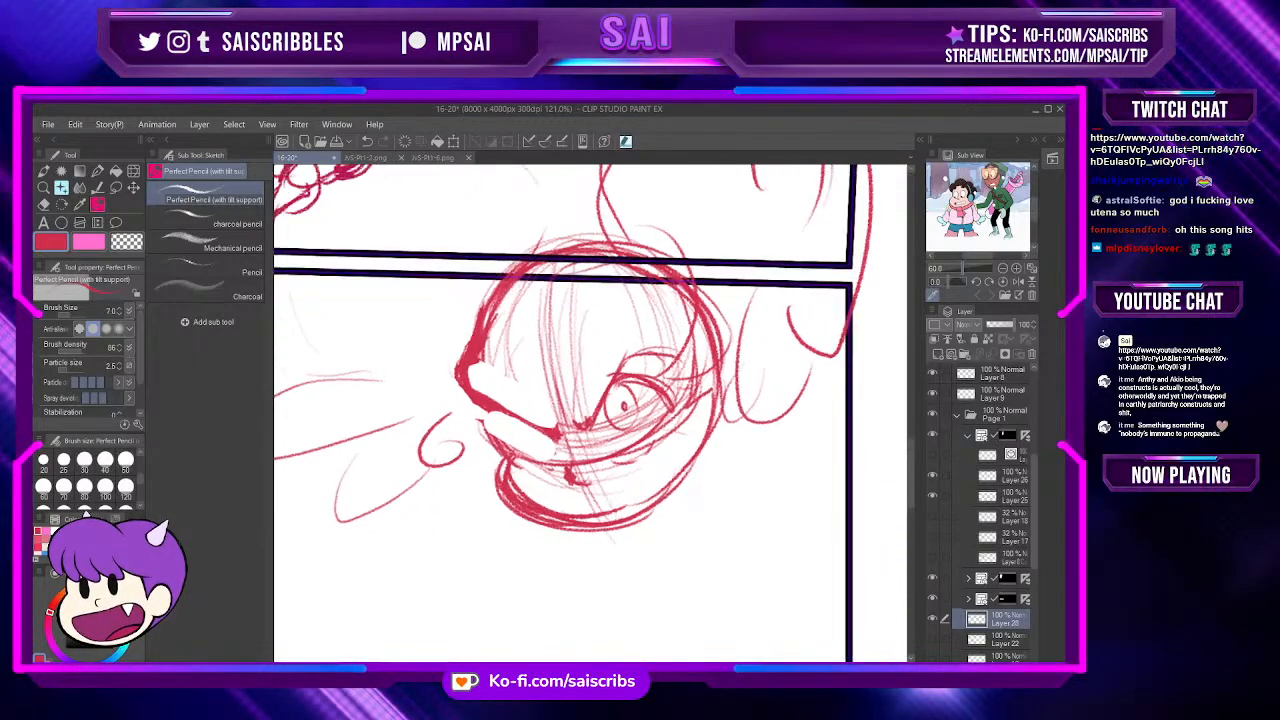
key("asciicircum")
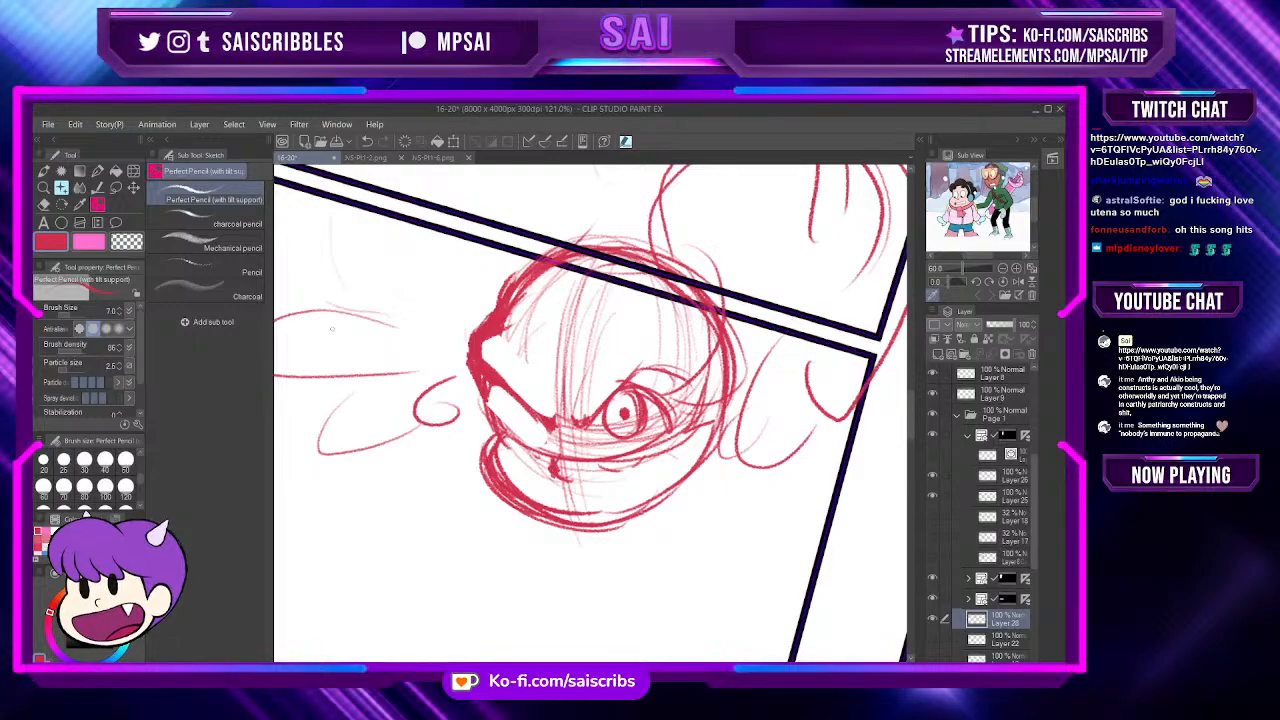
Step: Erase the eye's pupil and interior lines, and rework its curved outline with the Perfect Pencil
scroll(590, 413, "down", 5)
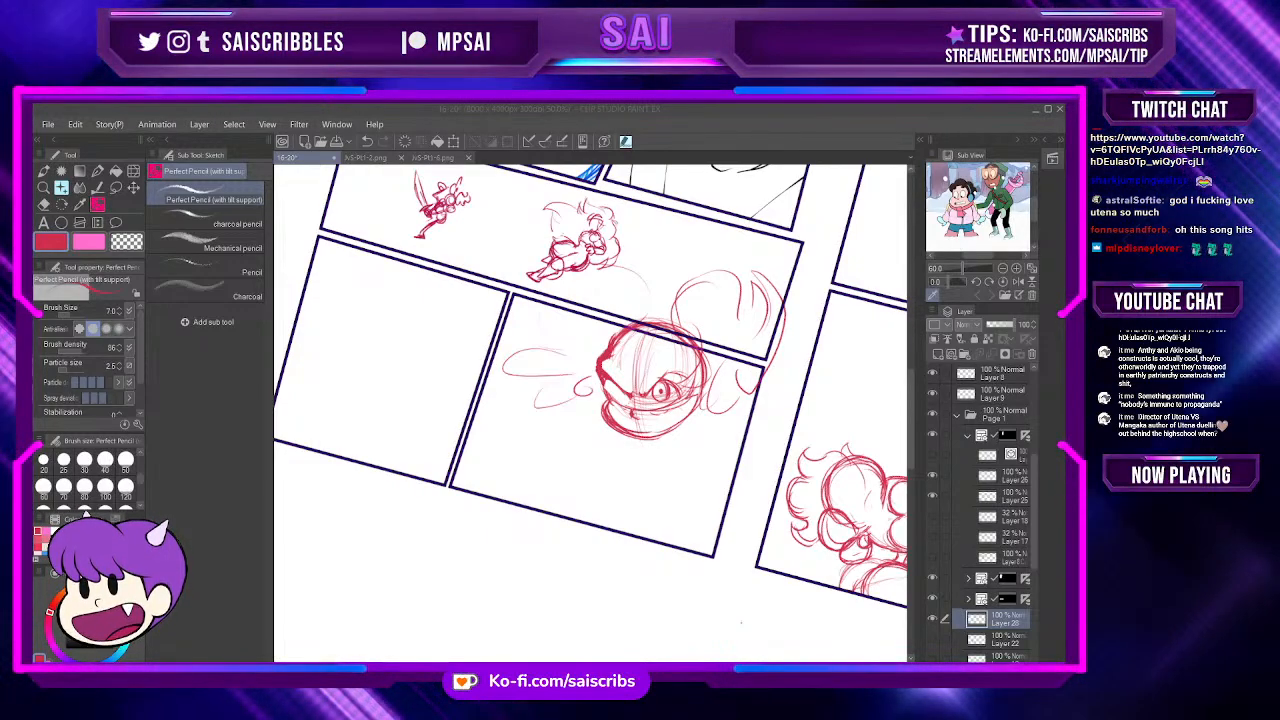
scroll(590, 410, "down", 2)
scroll(590, 410, "up", 2)
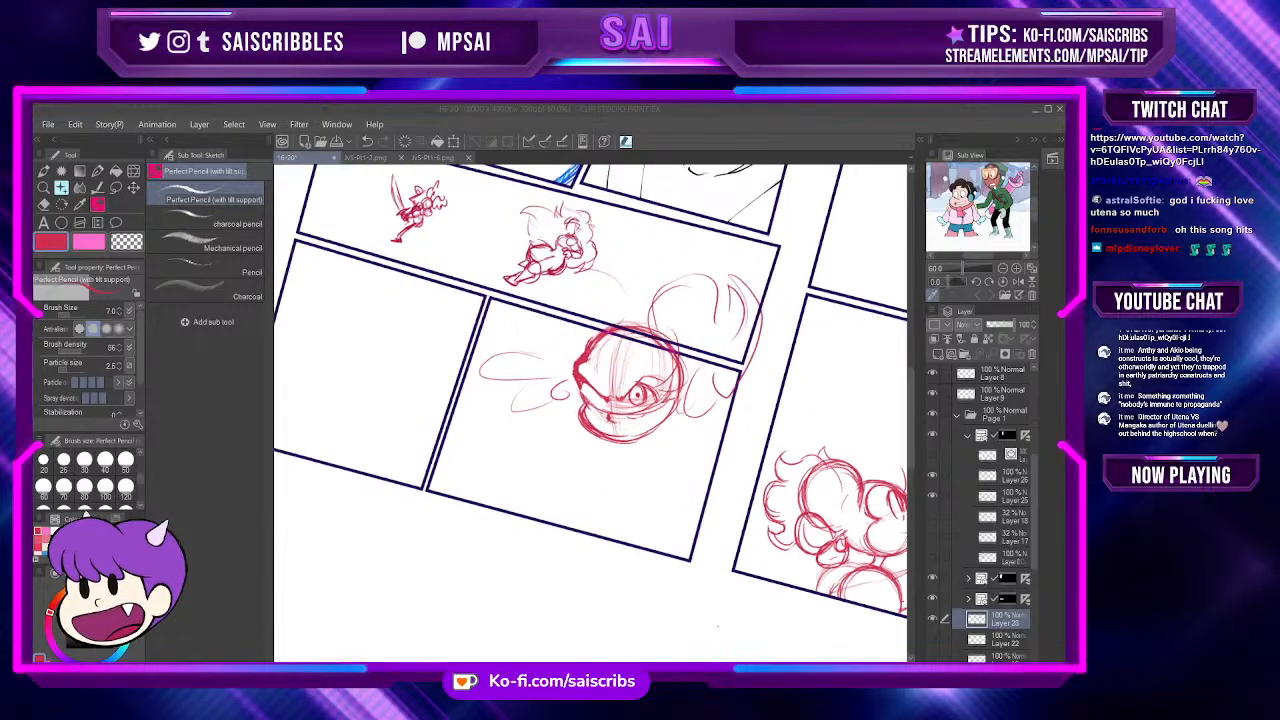
scroll(697, 374, "up", 3)
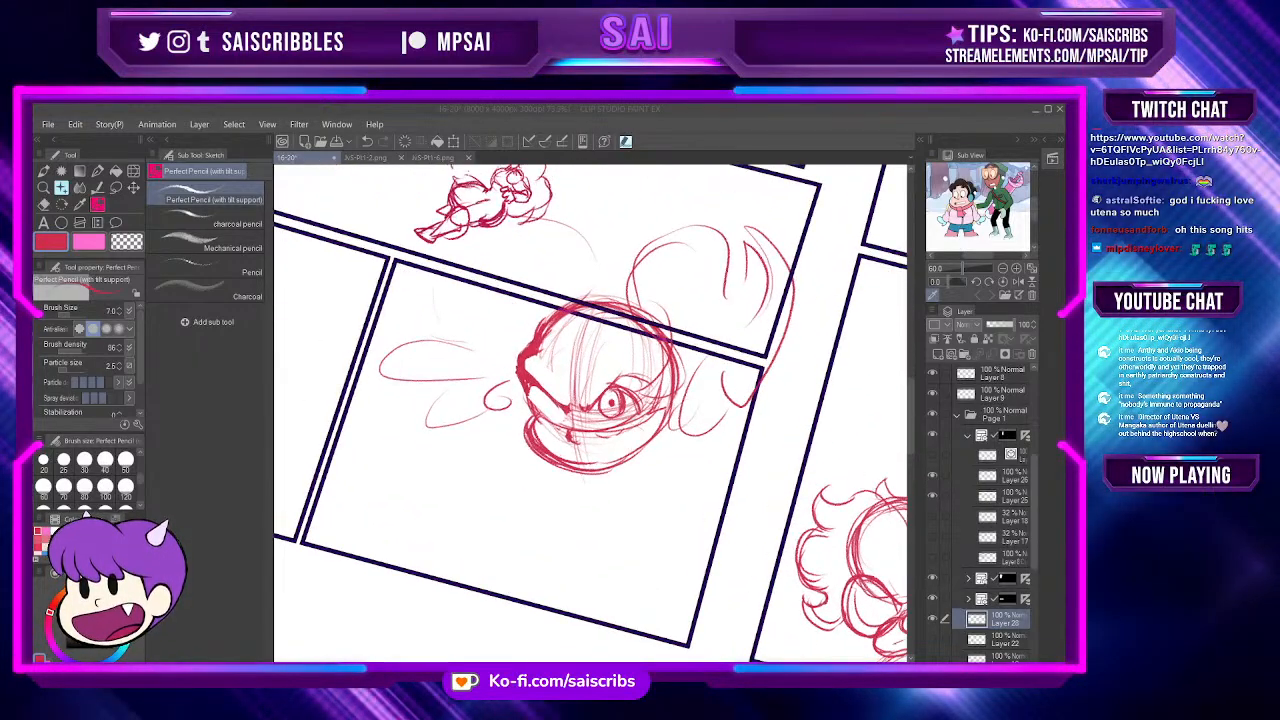
key("minus")
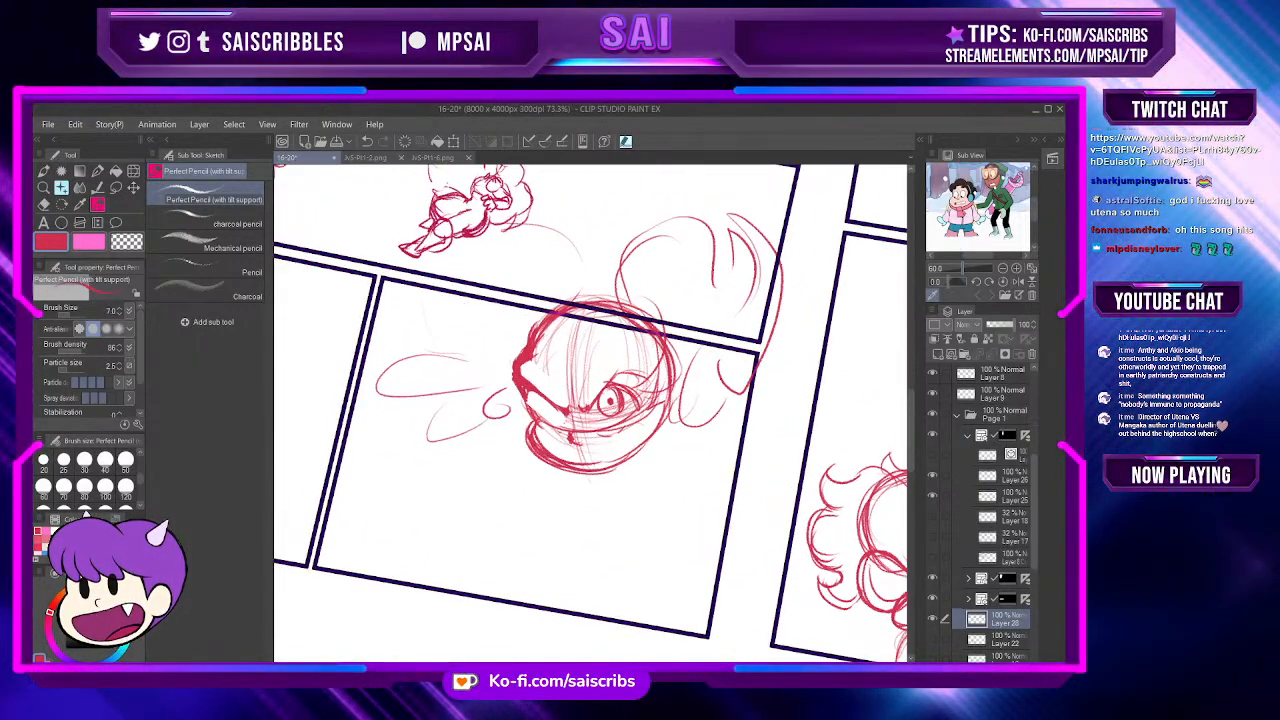
key("minus")
scroll(590, 410, "up", 1)
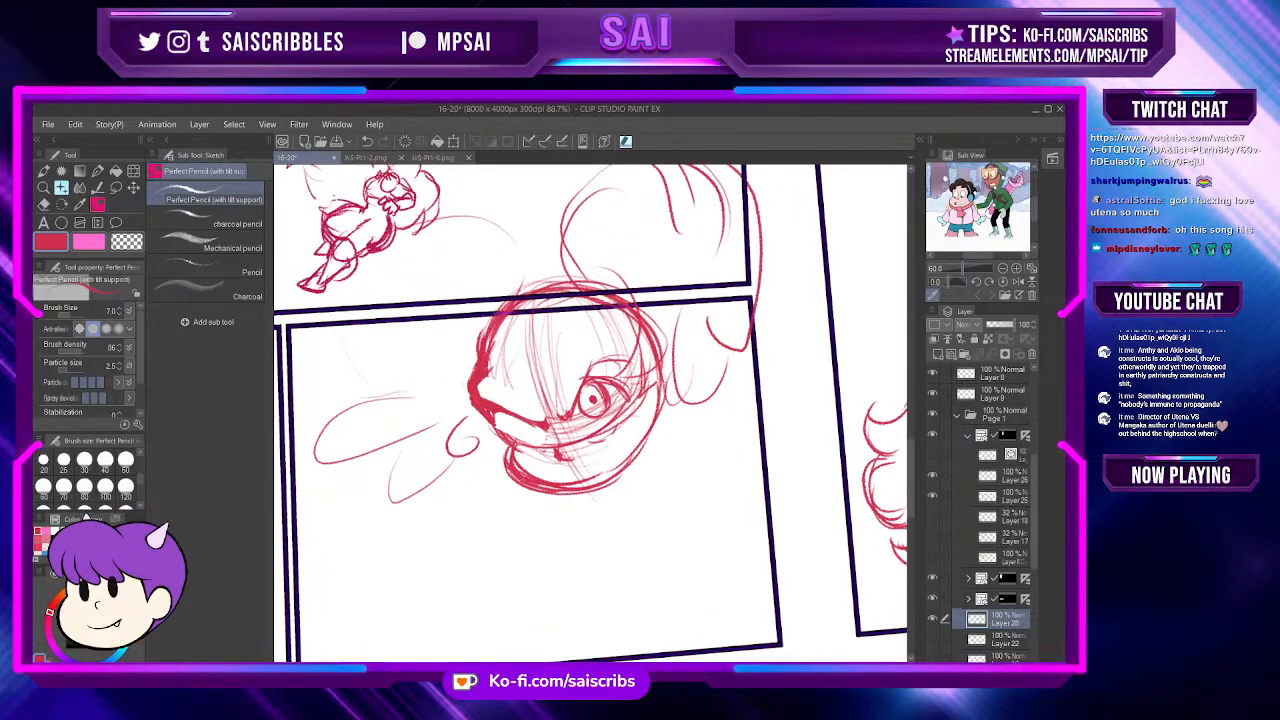
key("e")
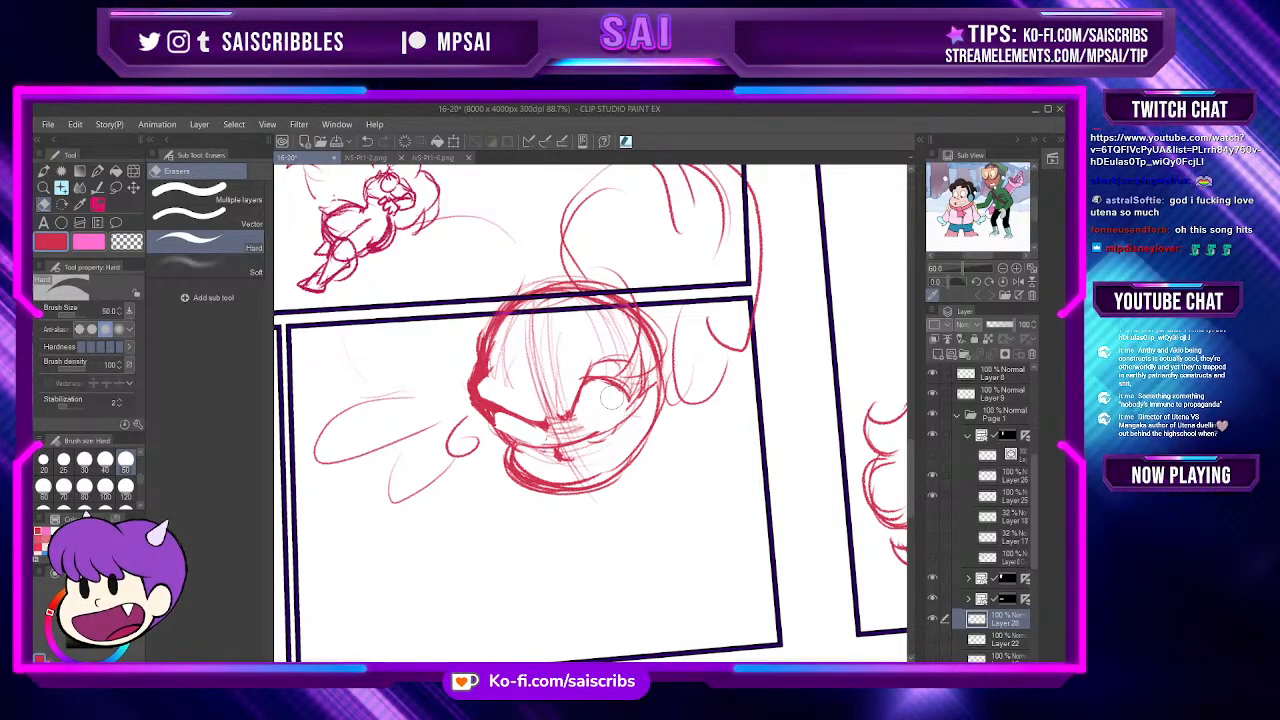
key("p")
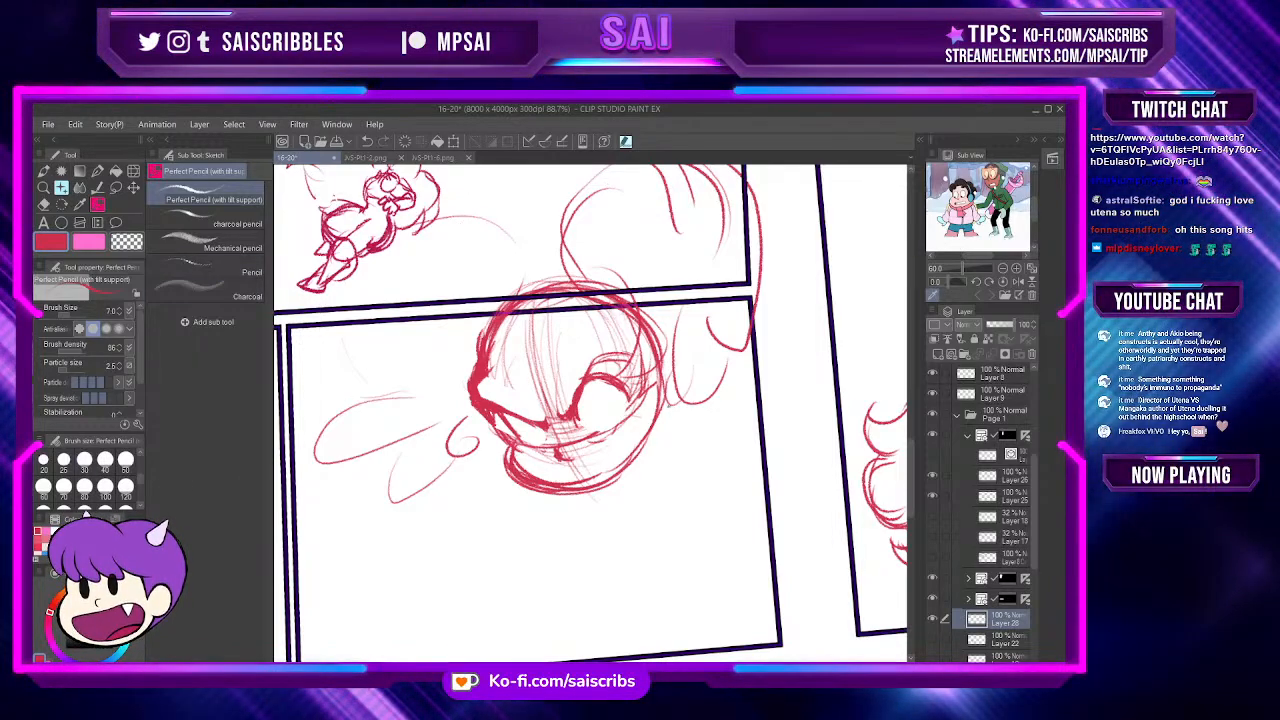
Step: Clean up the far brow with the eraser, and redraw the forehead contour and the enlarged eye outline in pencil
key("ctrl+plus")
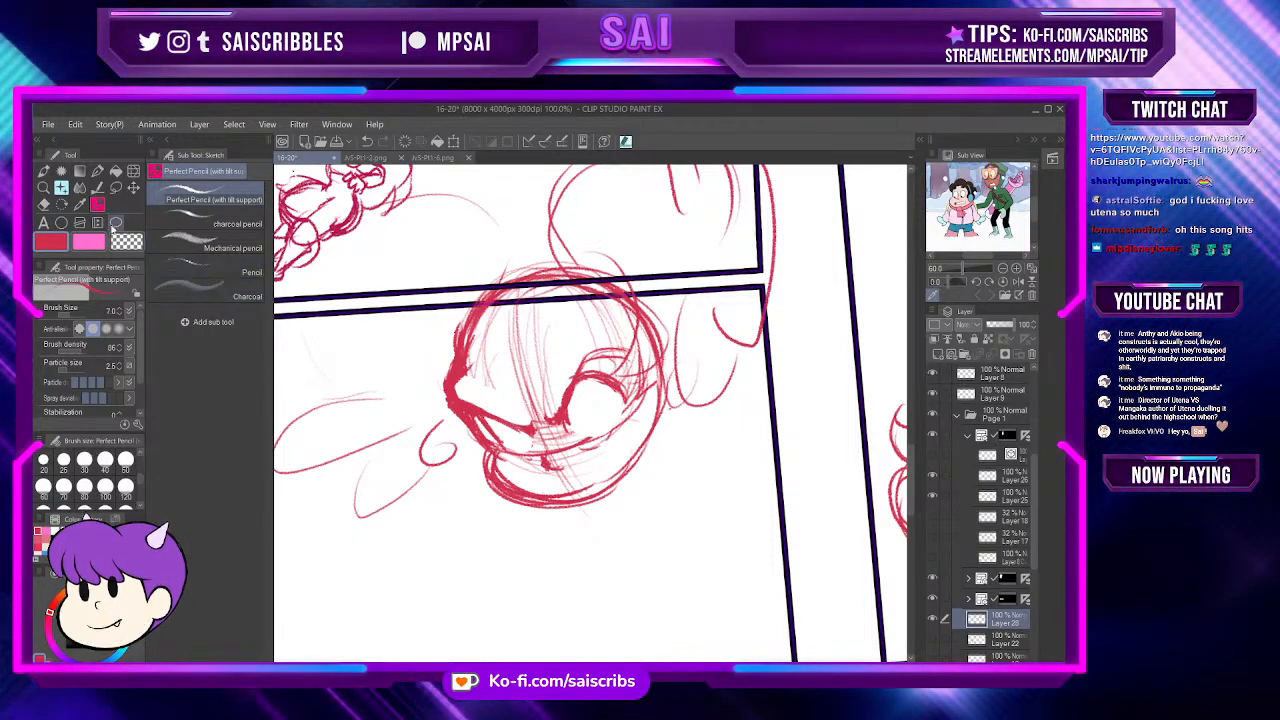
key("e")
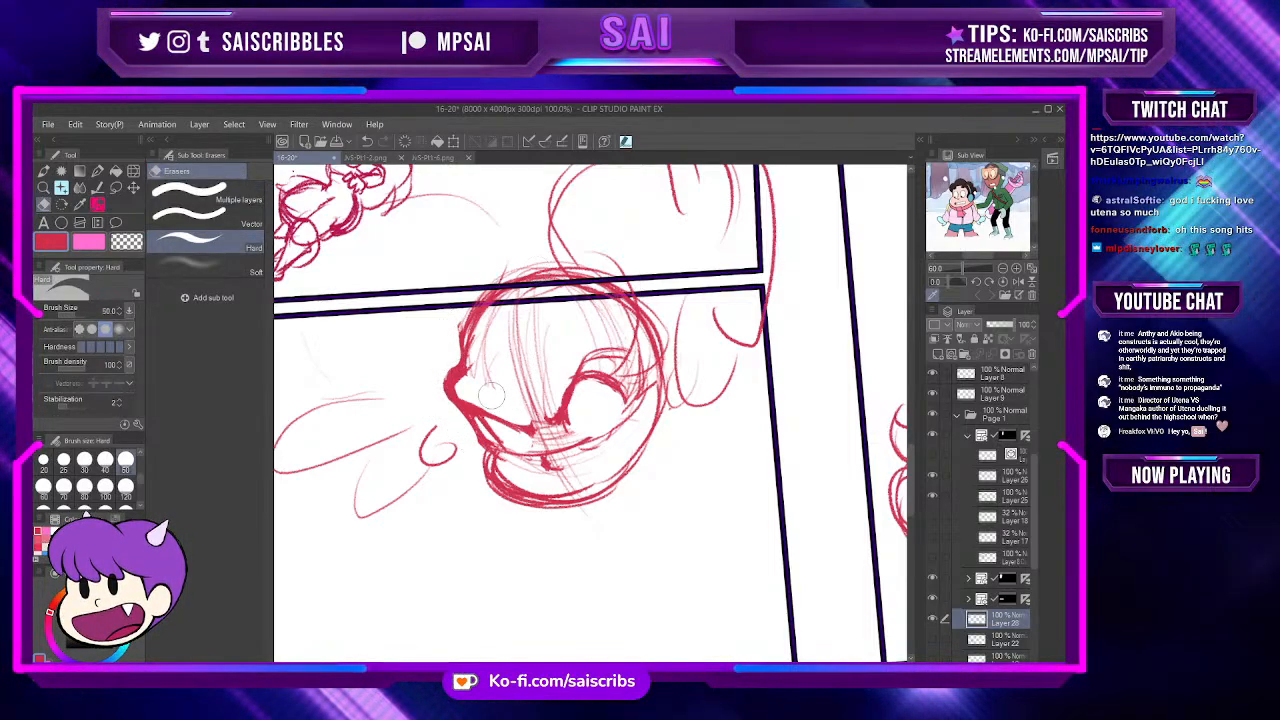
left_click(98, 203)
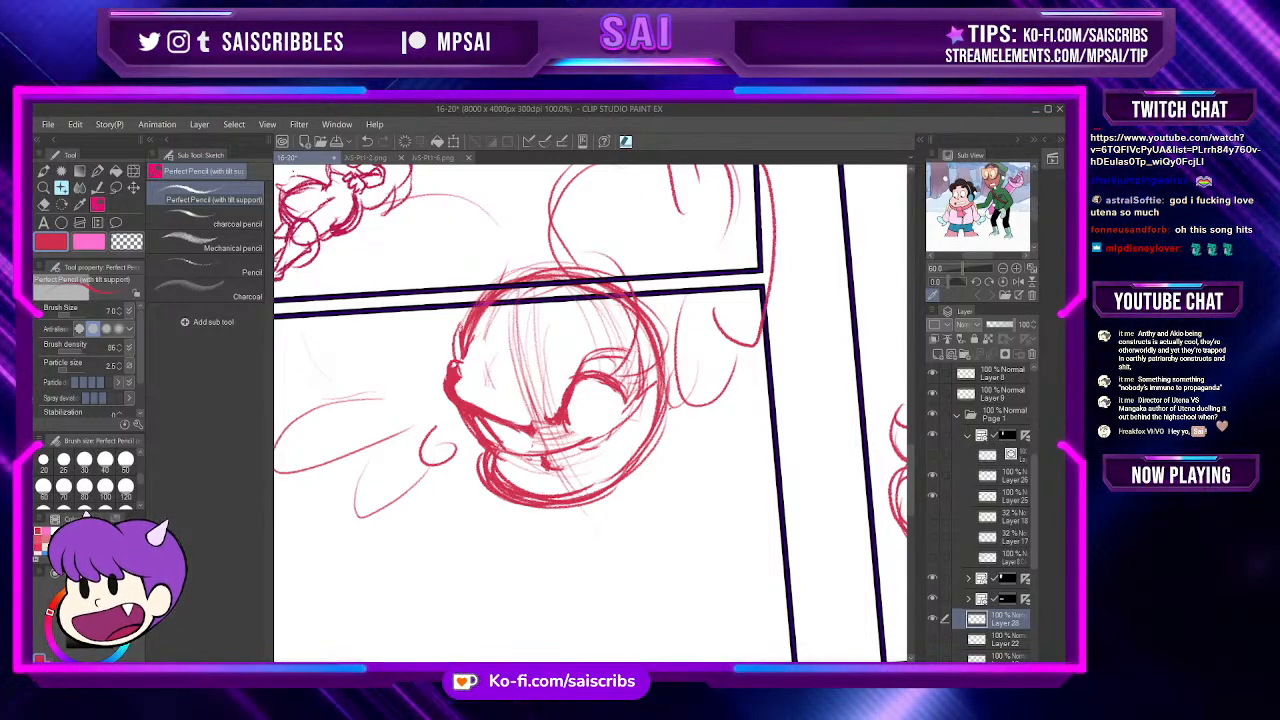
left_click_drag(474, 306, 455, 360)
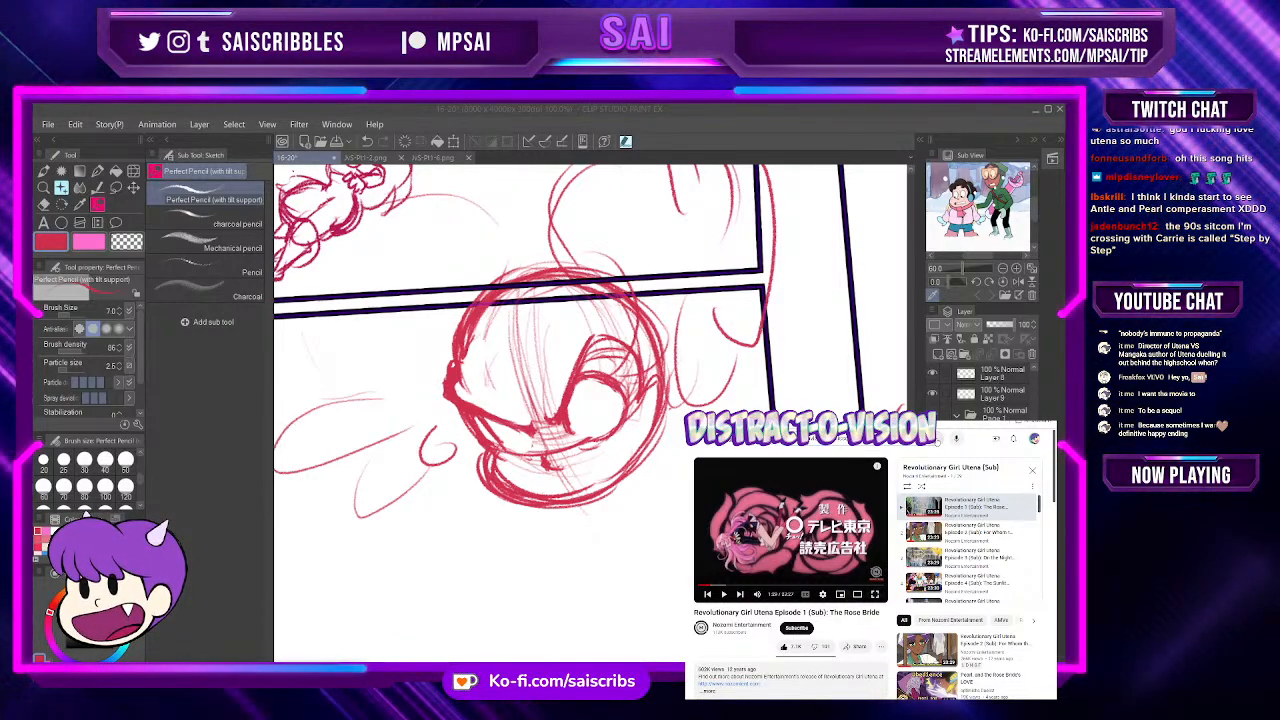
Step: Switch to the browser, return to the Utena search results, and open the video "Best Kiss HOT CLIP - Utena Movie"
left_click(935, 442)
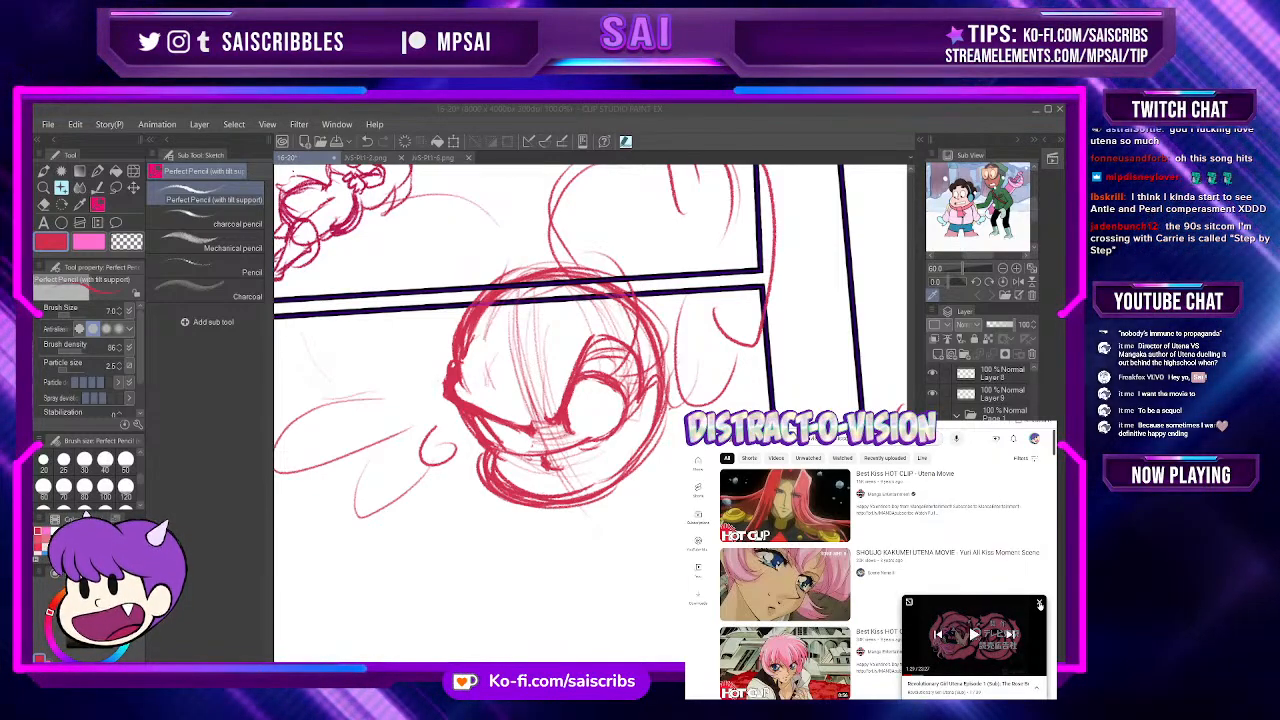
left_click(1039, 604)
scroll(1000, 600, "down", 1)
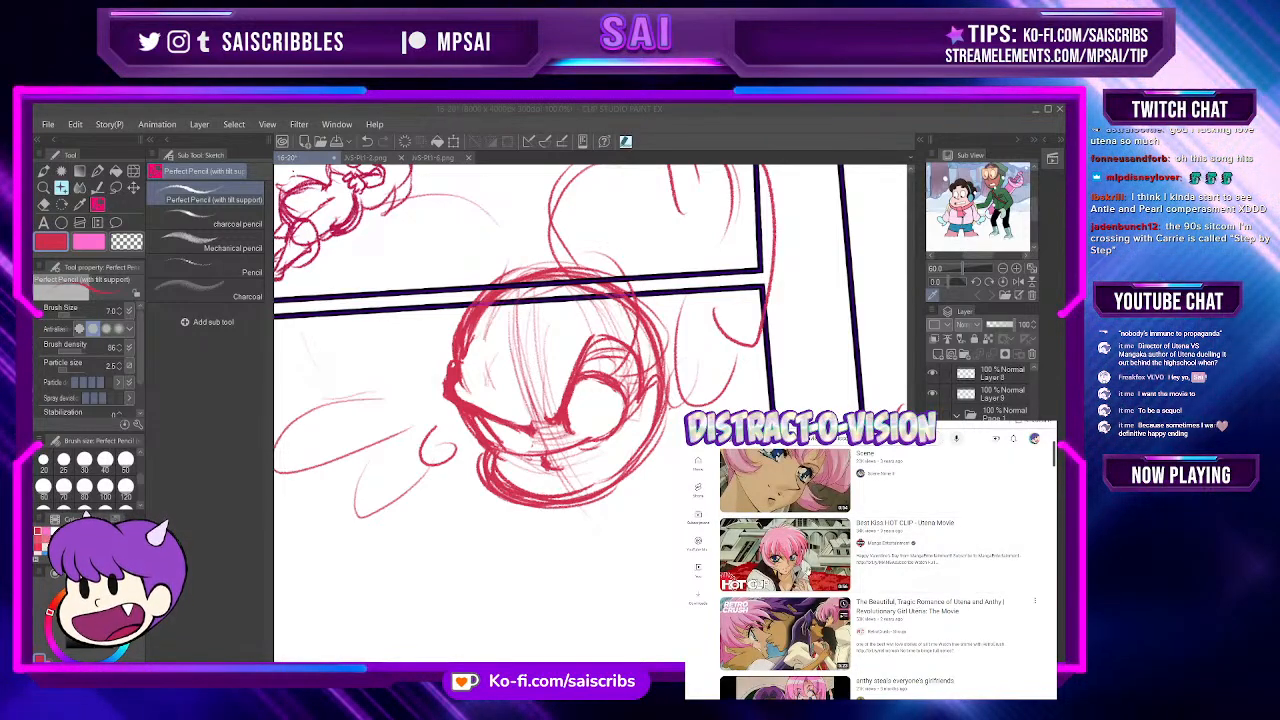
left_click(936, 530)
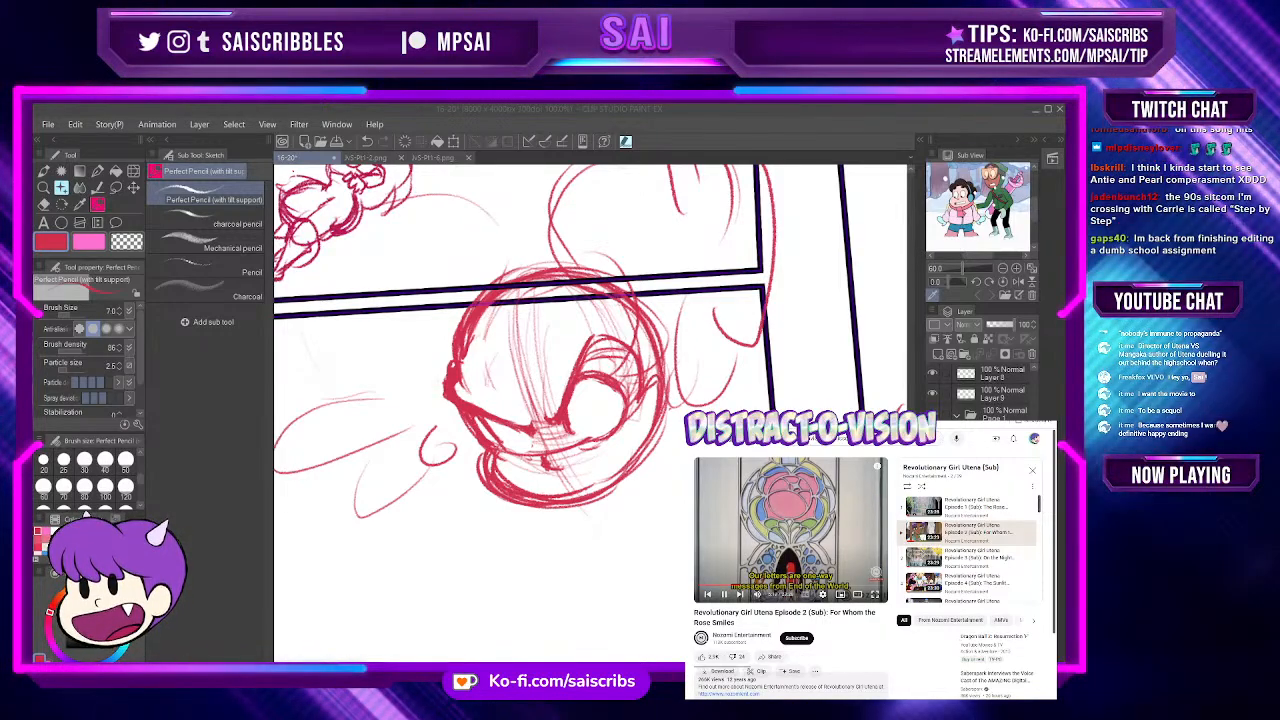
key("alt+Left")
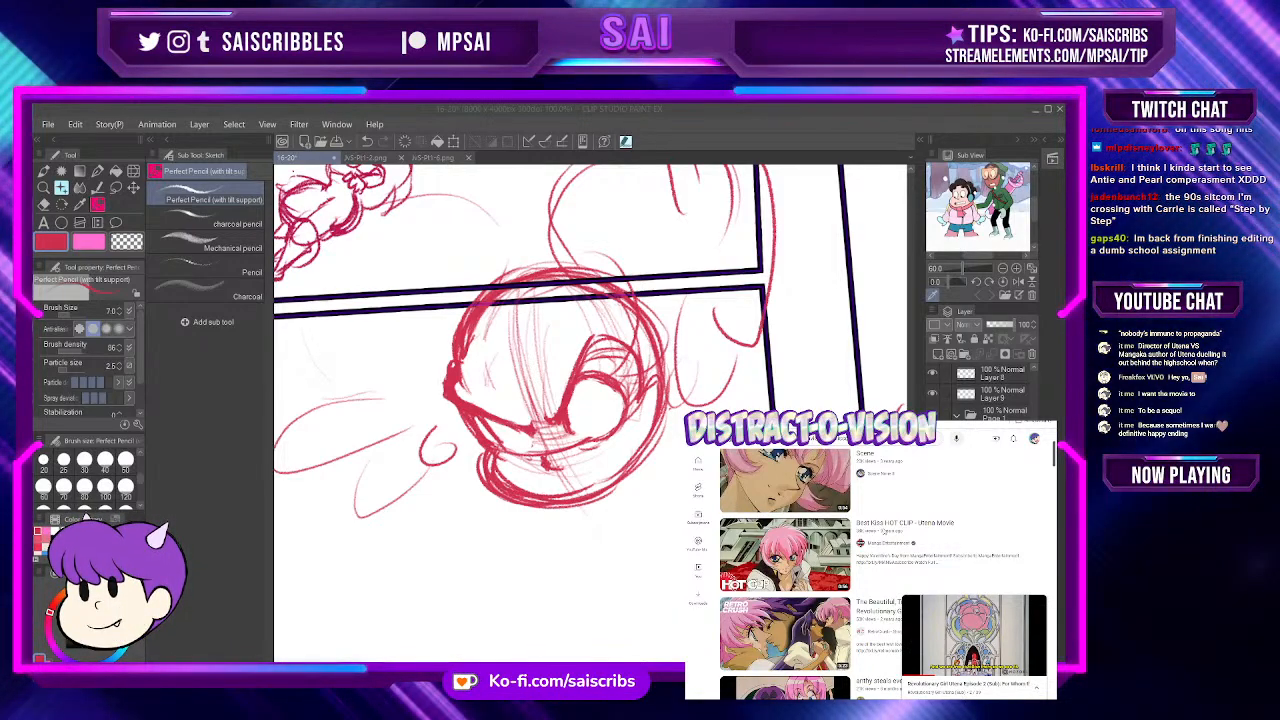
key("alt+Right")
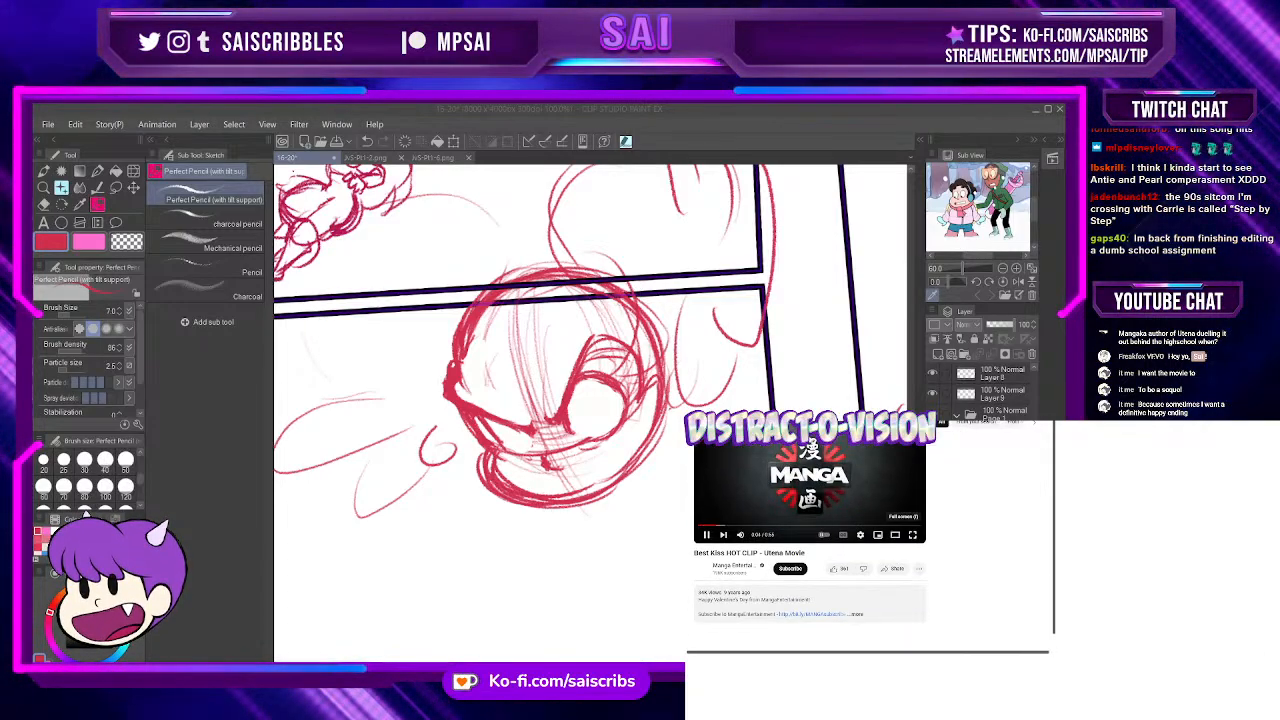
Step: Watch the "Best Kiss HOT CLIP - Utena Movie" video in full screen, exit full screen, and return to the comic canvas
key("f")
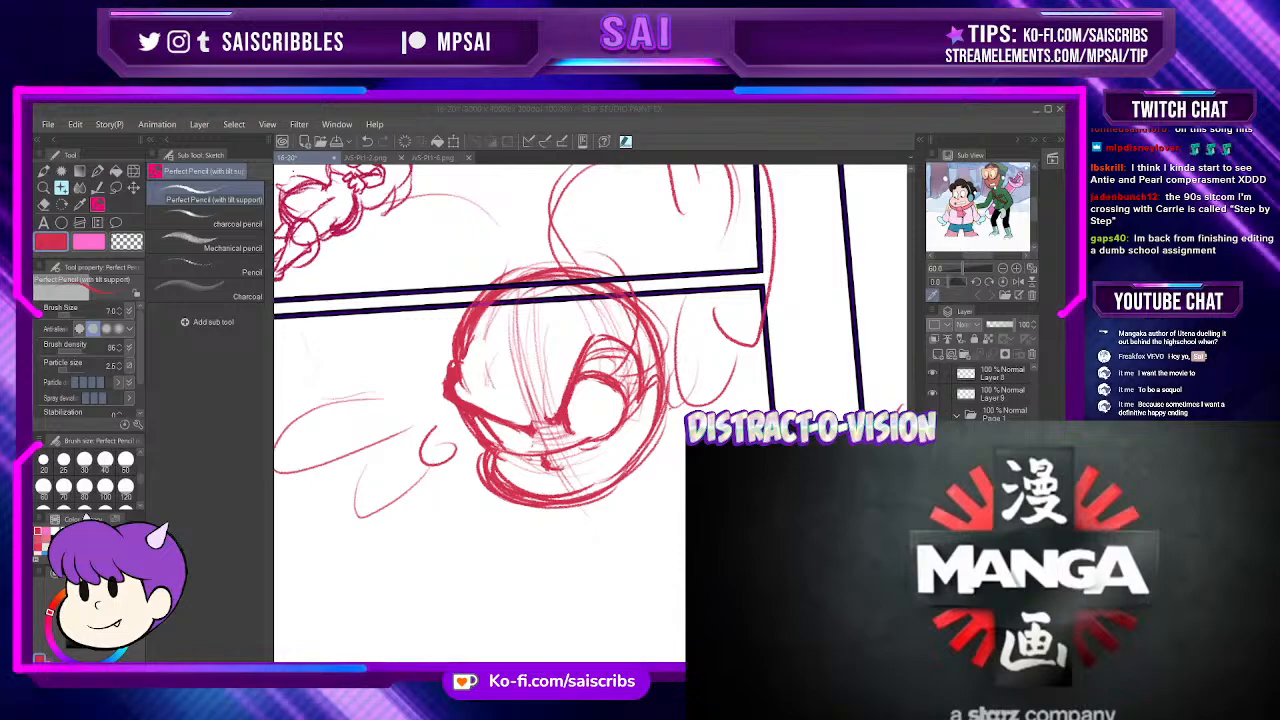
key("ctrl+minus")
key("ctrl+minus")
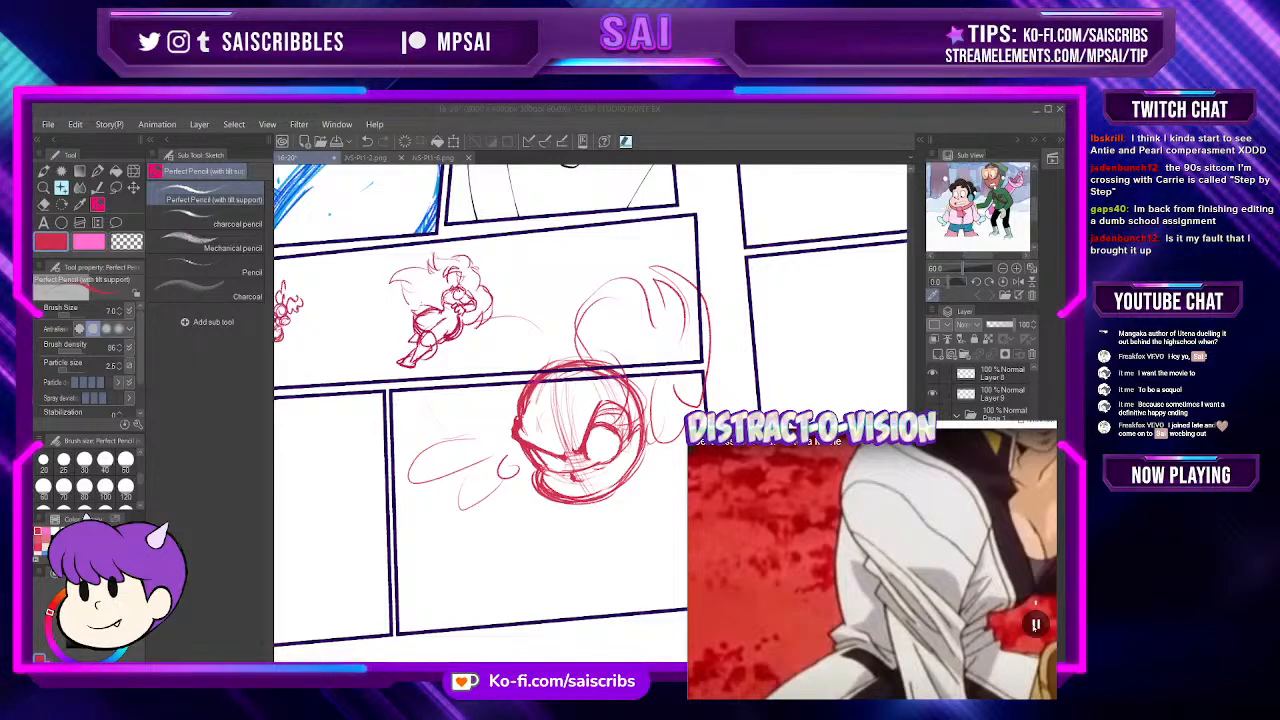
key("Escape")
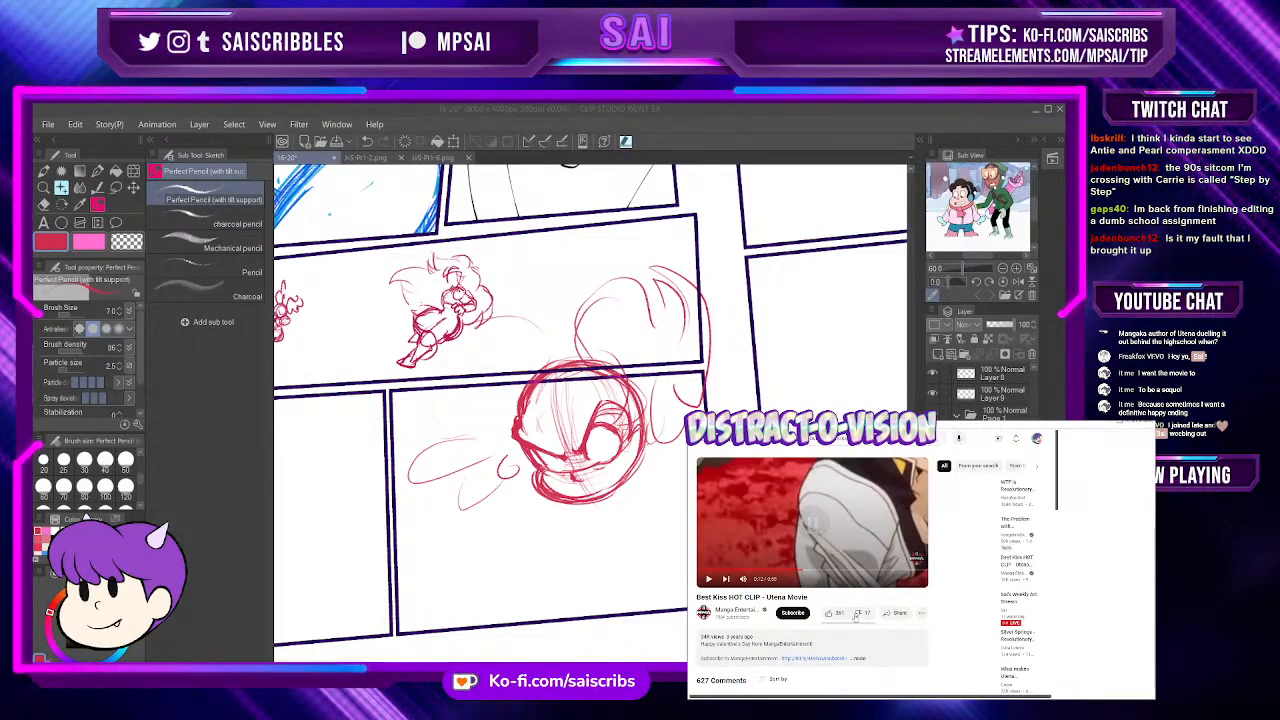
left_click(990, 607)
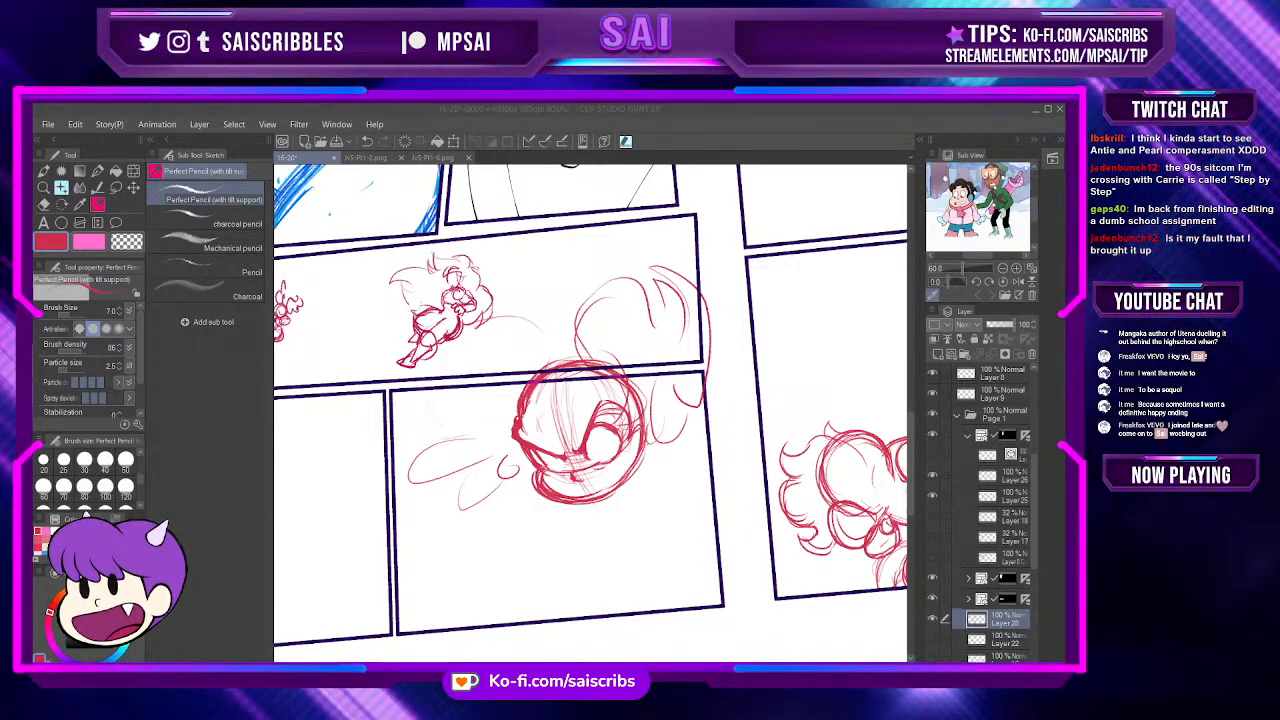
Step: Move the sketch layer with the large head downward so the head sits inside the lower panel instead of crossing its upper border
scroll(586, 460, "down", 1)
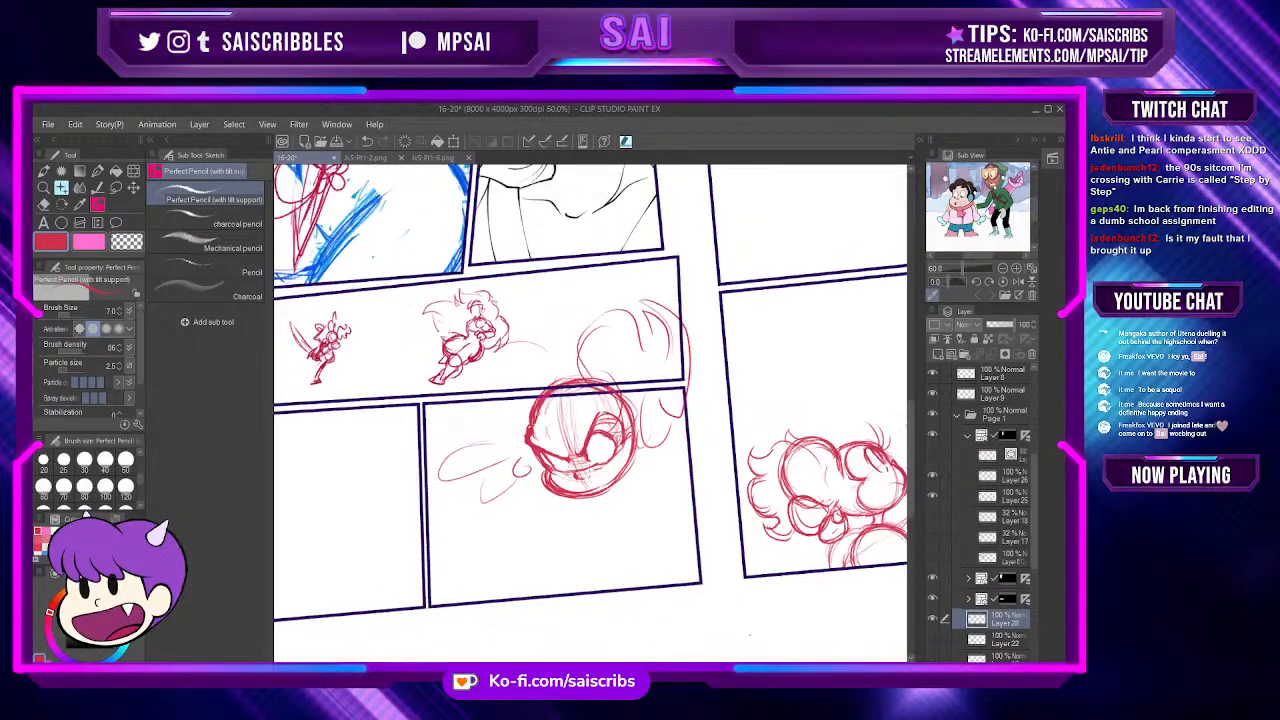
scroll(625, 460, "up", 1)
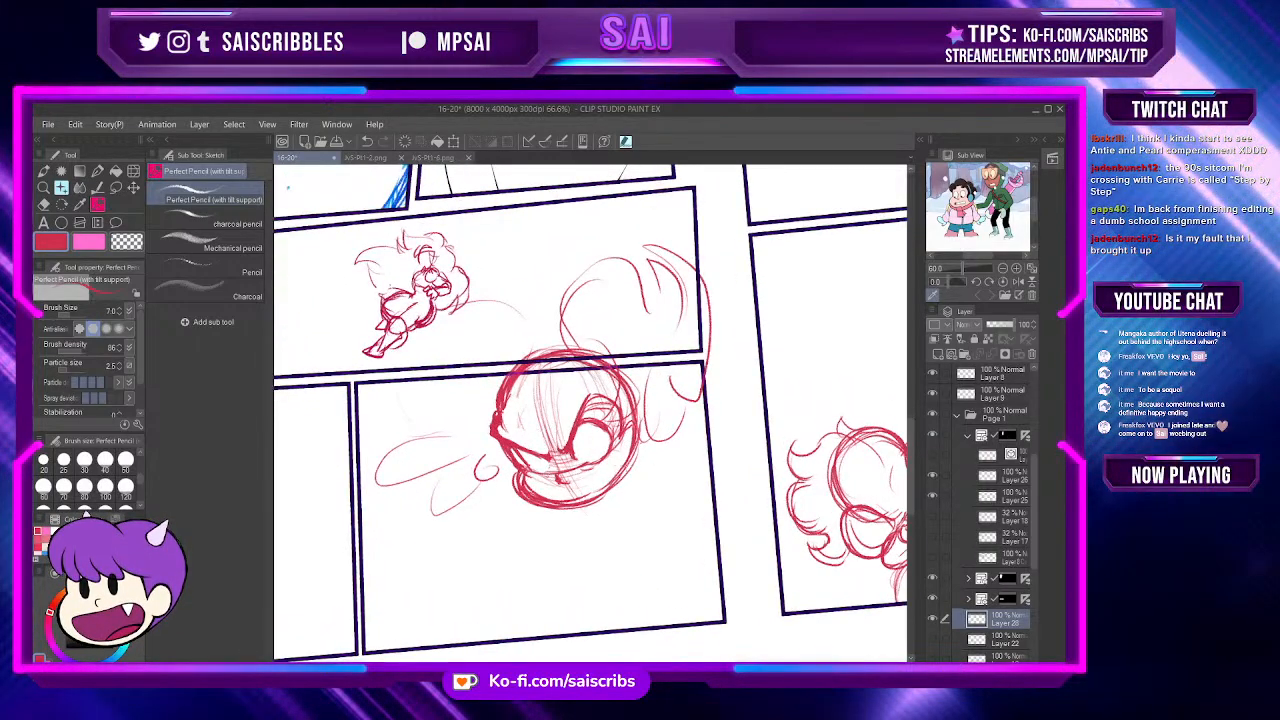
scroll(605, 470, "up", 1)
scroll(580, 470, "down", 1)
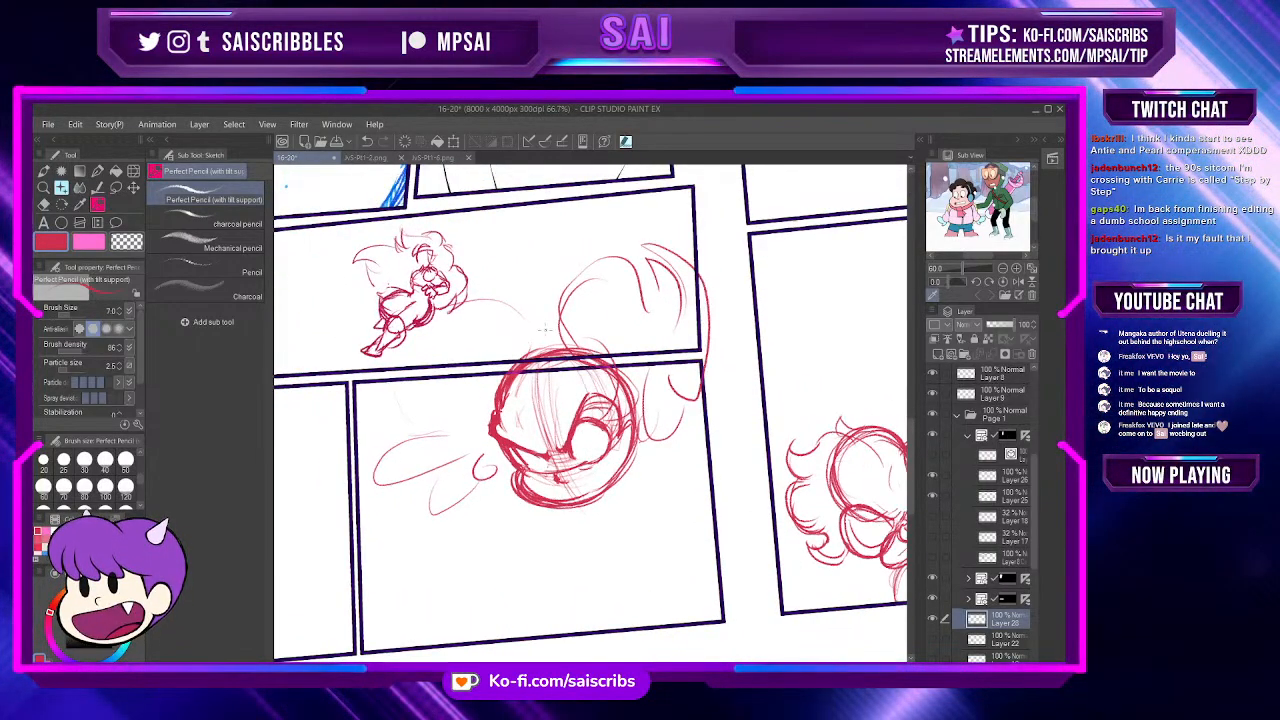
left_click(133, 187)
mouse_move(565, 430)
left_mouse_down()
mouse_move(549, 468)
mouse_move(620, 468)
left_mouse_up()
scroll(590, 410, "down", 2)
scroll(590, 410, "down", 2)
scroll(632, 470, "up", 2)
scroll(632, 470, "up", 1)
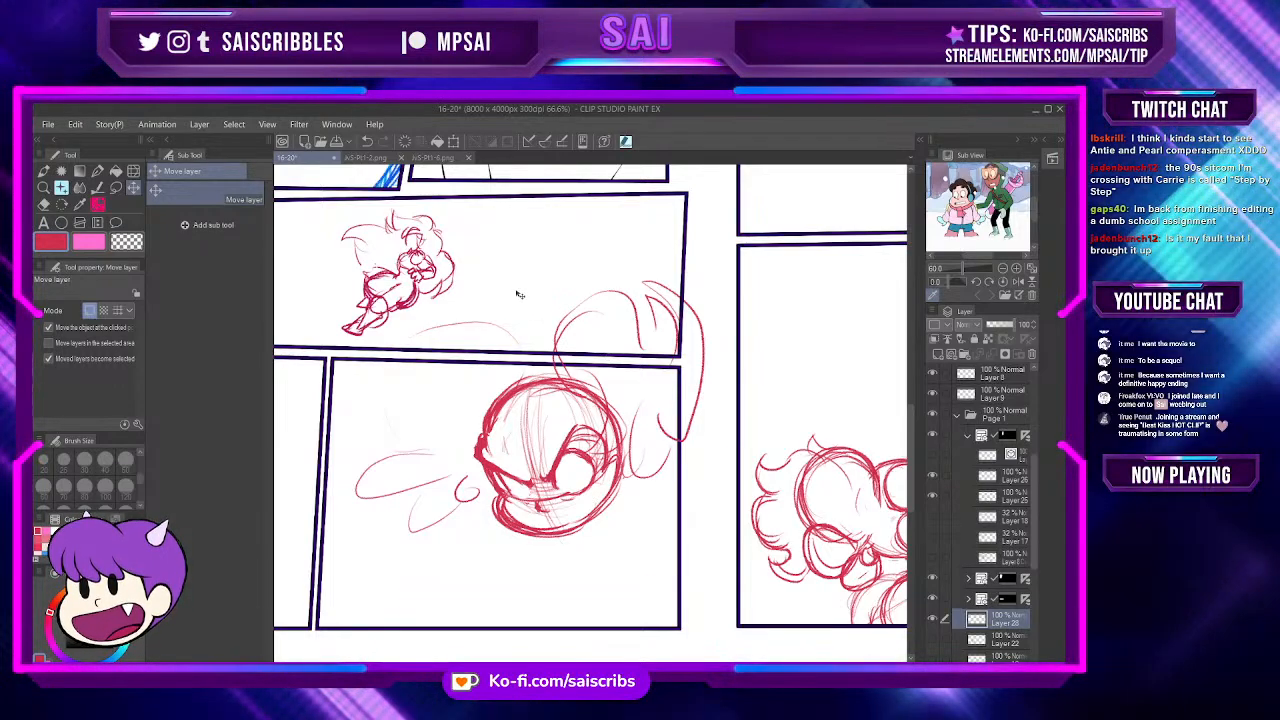
Step: Clean up the jaw and mouth lines with the Hard eraser, and touch up the brow and mouth with the Perfect Pencil
left_click(98, 190)
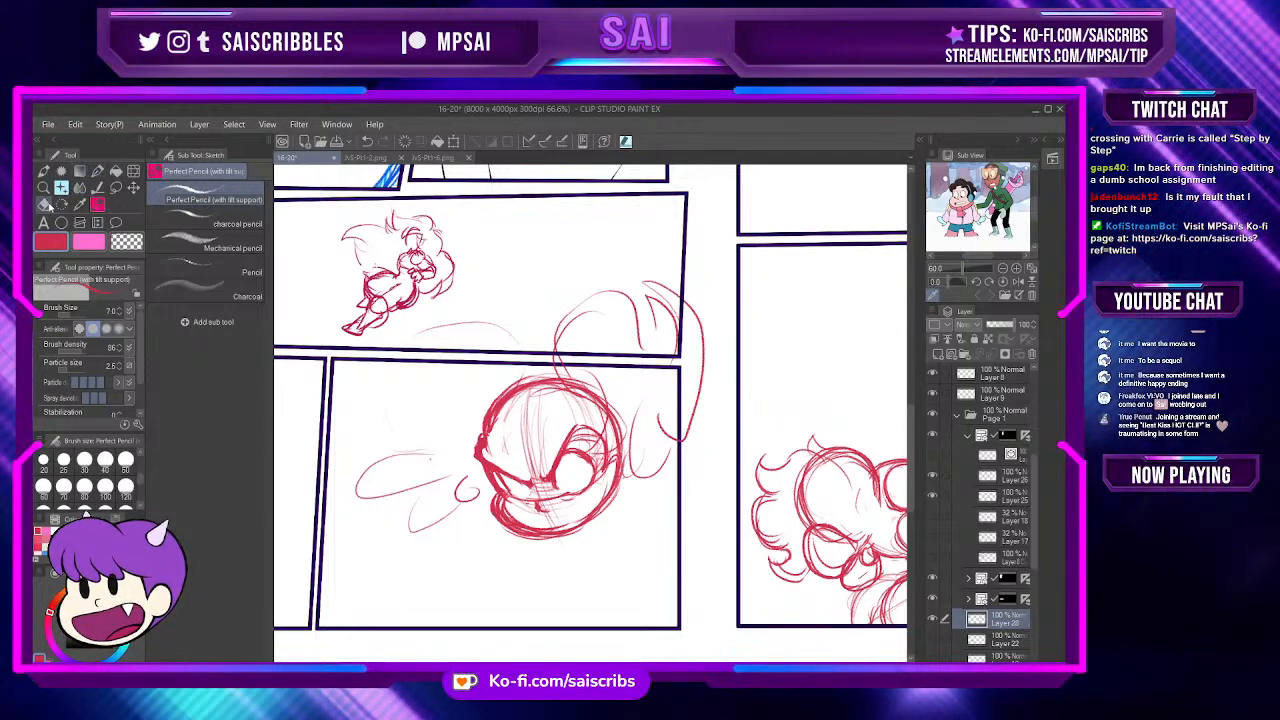
key("e")
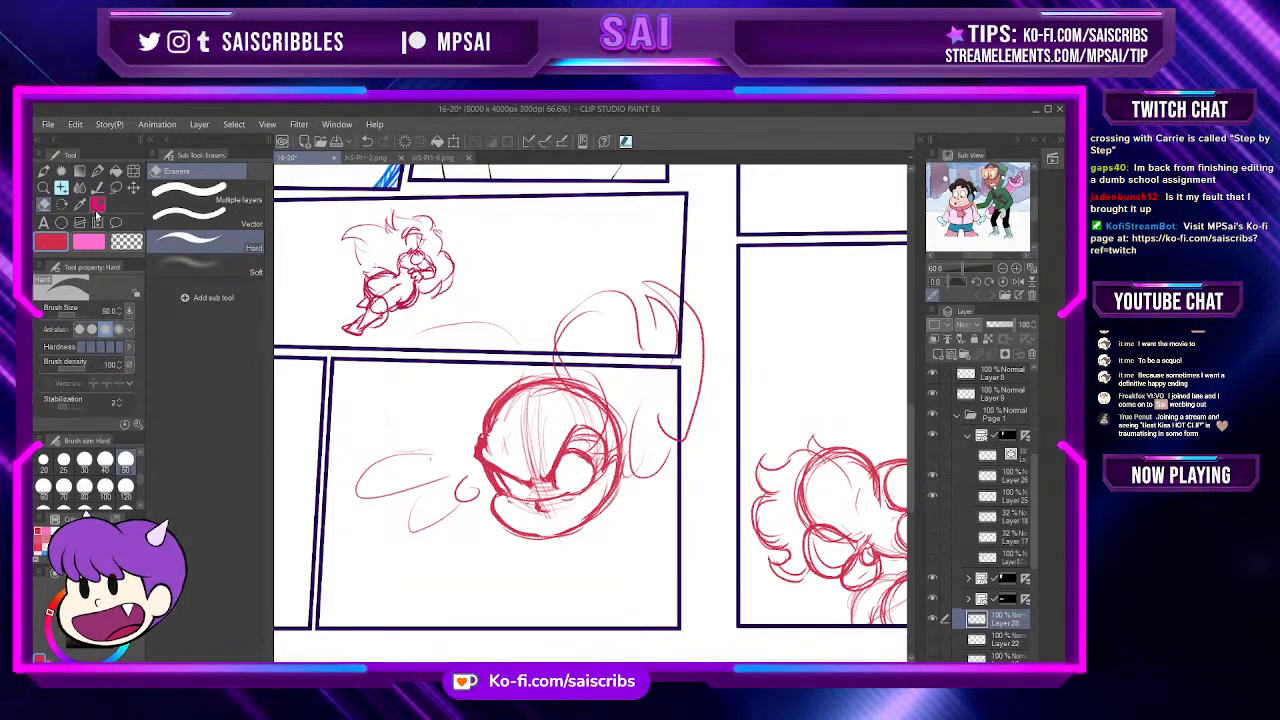
left_click(97, 207)
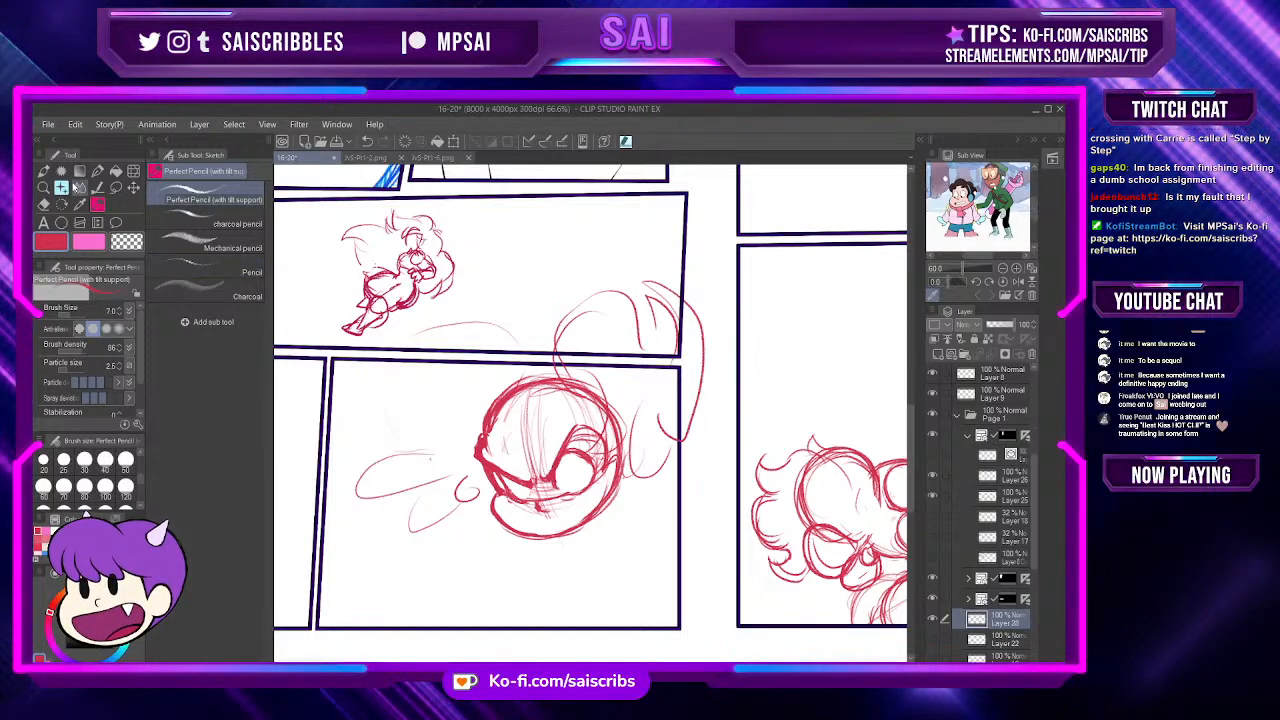
left_click(43, 203)
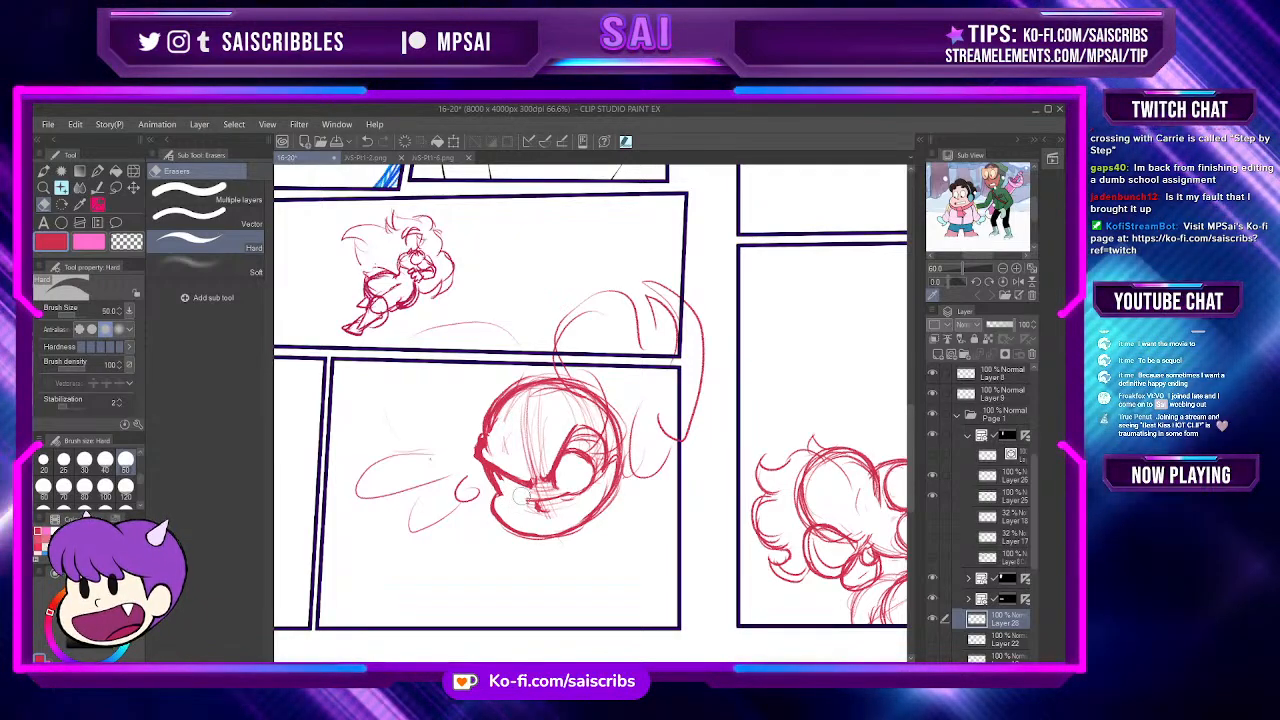
Step: Pencil a round pupil in the eye, and sketch the looping hair shapes on both sides of the head
key("p")
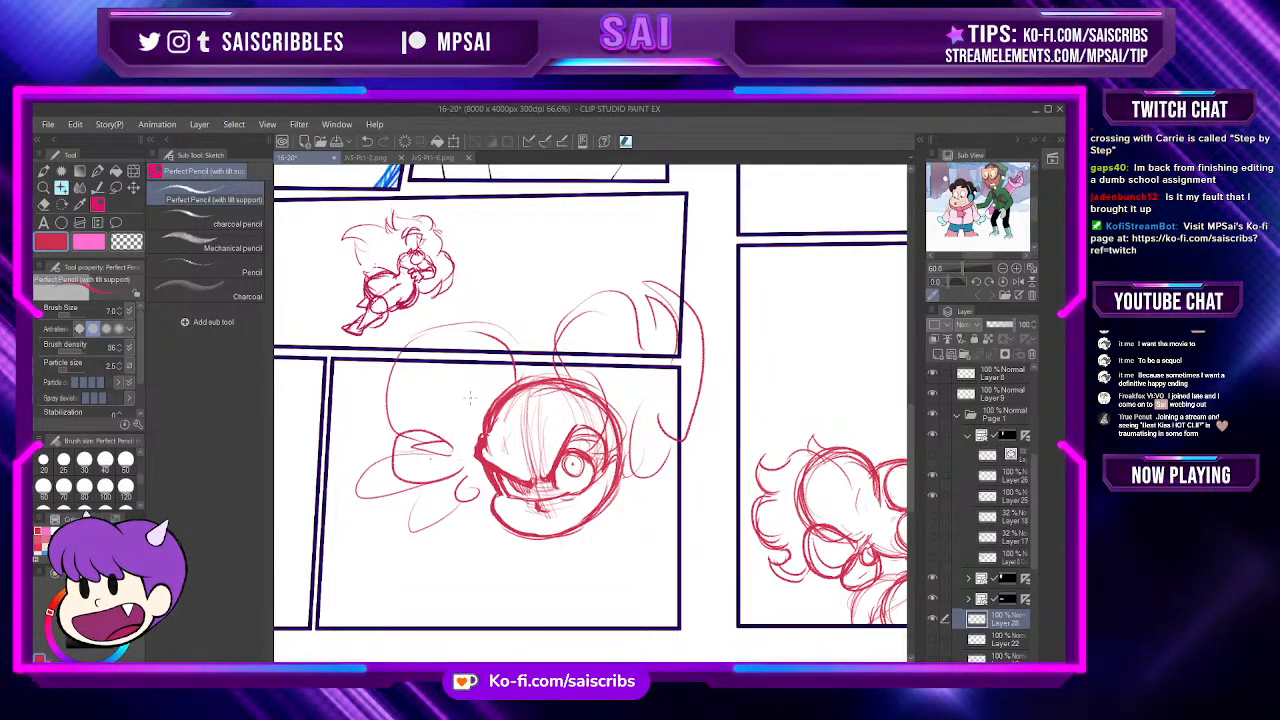
left_click_drag(372, 424, 452, 456)
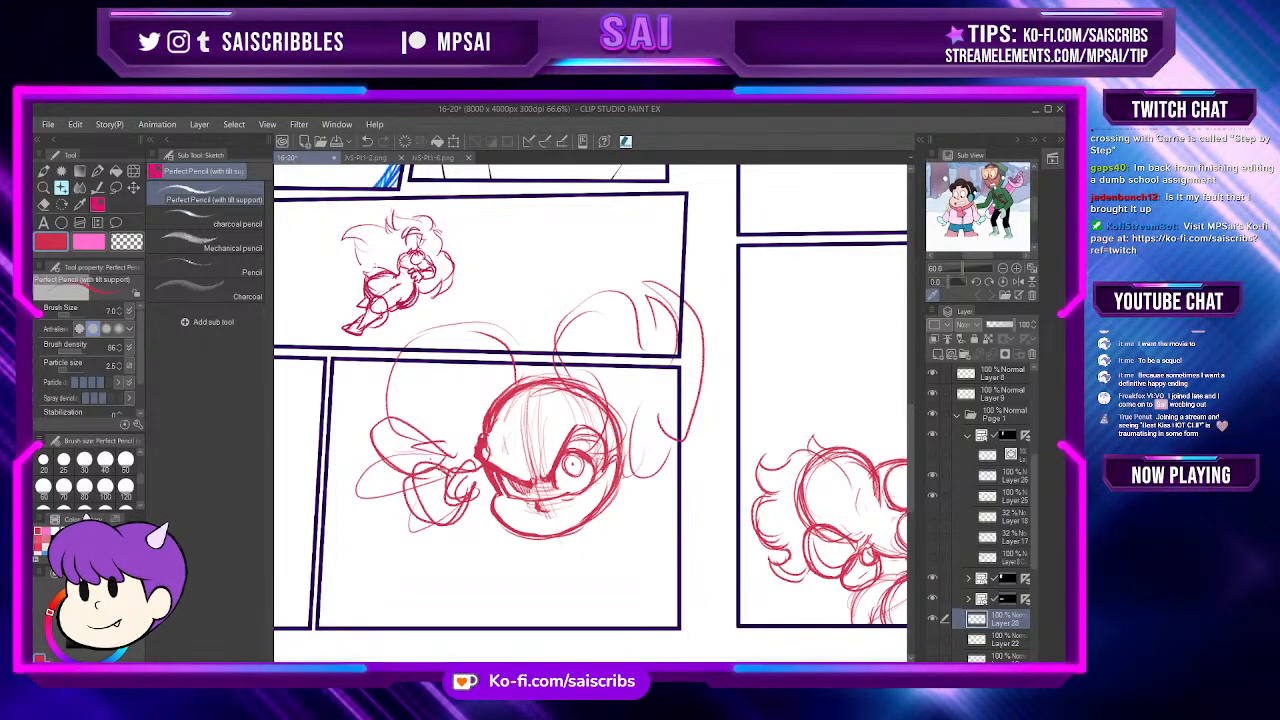
left_click_drag(410, 468, 364, 428)
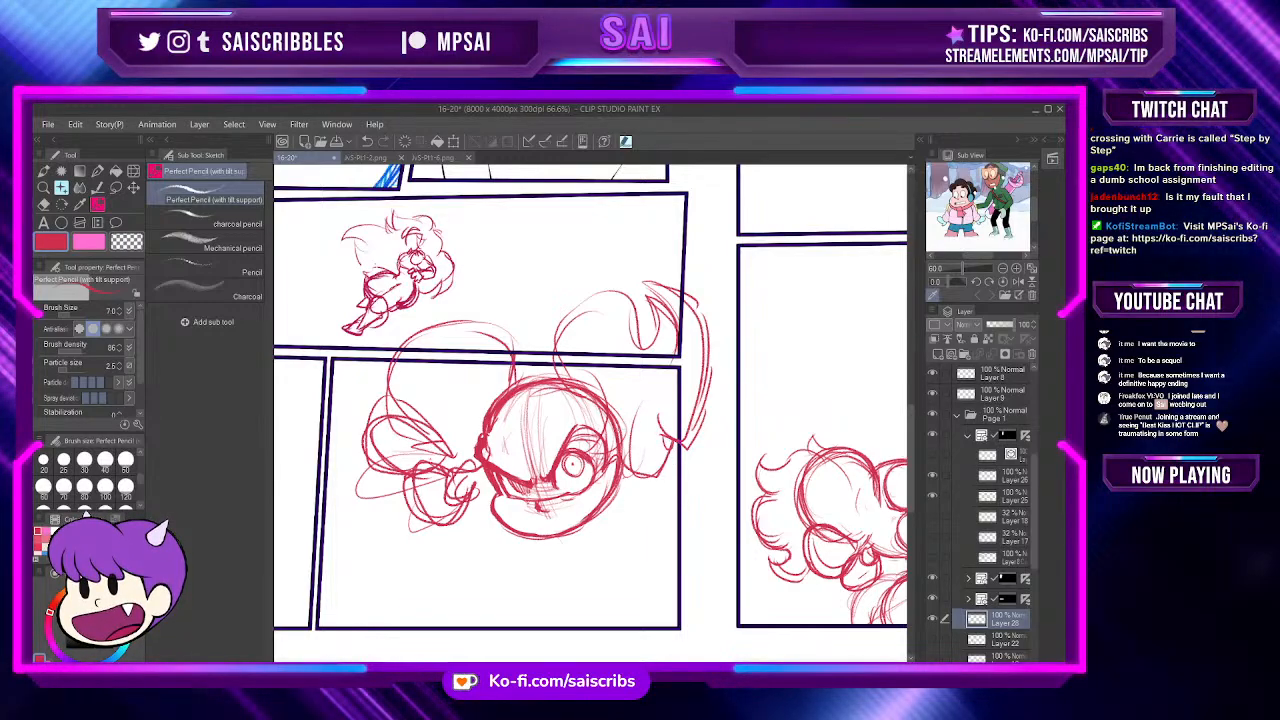
left_click_drag(625, 445, 667, 450)
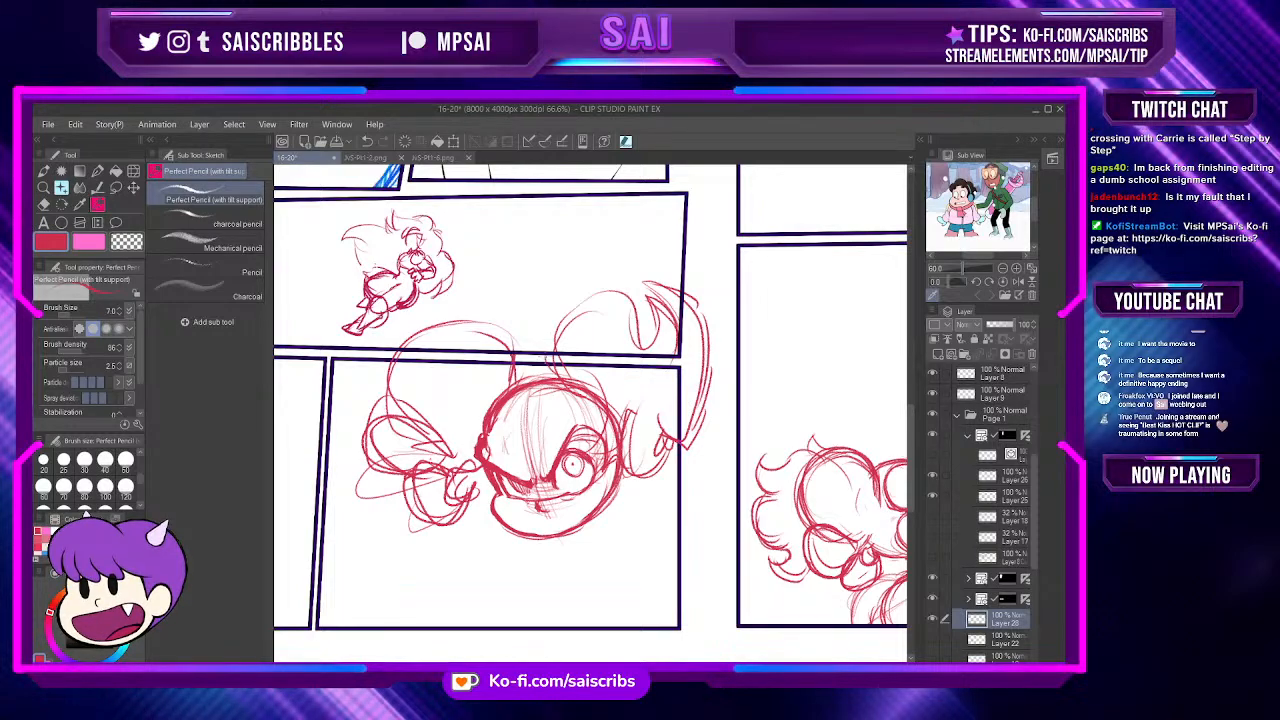
mouse_move(552, 376)
left_mouse_down()
mouse_move(635, 291)
mouse_move(641, 350)
left_mouse_up()
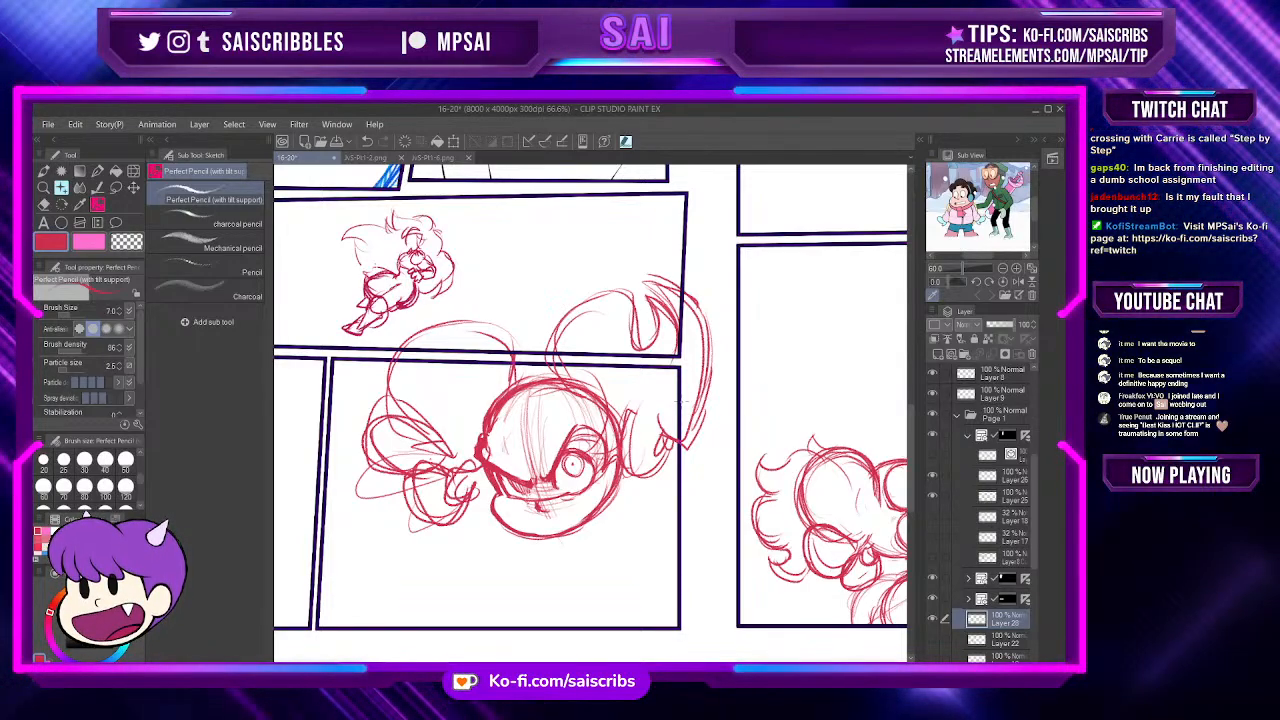
Step: Lasso the hair in front of the face, scale it to about 96%, rotate it slightly clockwise, and shift it toward the head
left_click(116, 188)
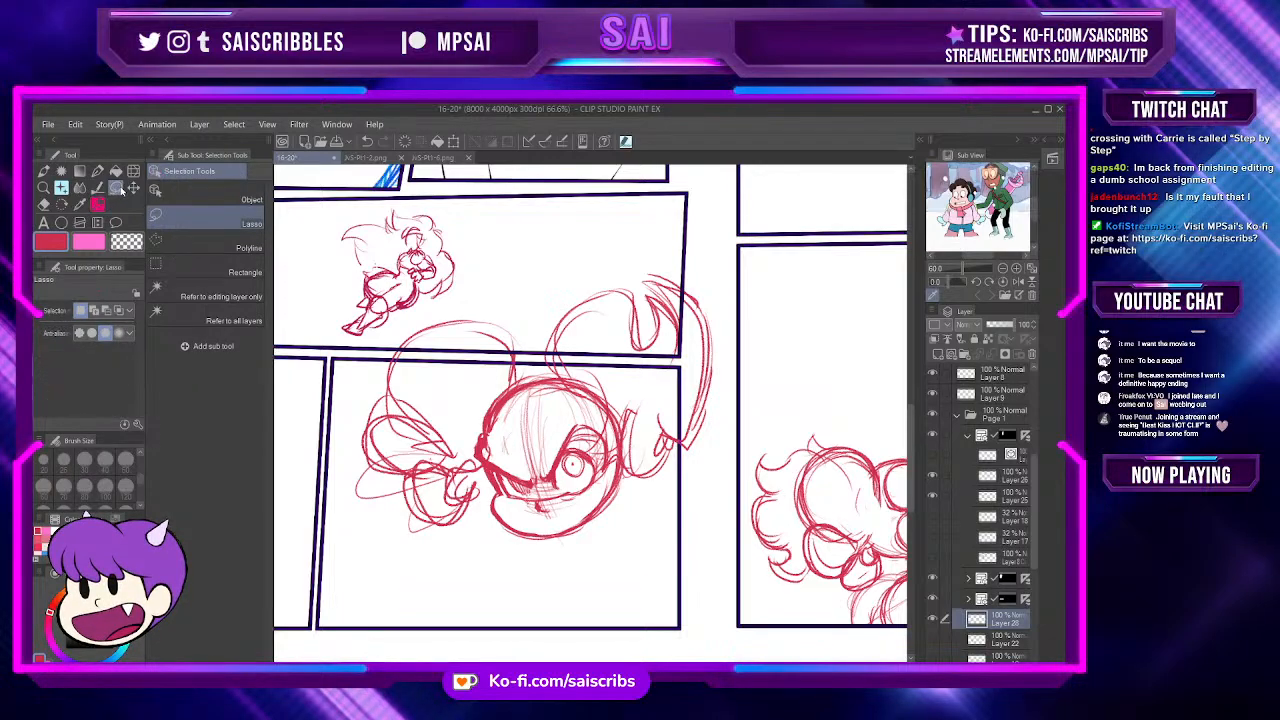
mouse_move(500, 318)
left_mouse_down()
mouse_move(350, 430)
mouse_move(505, 322)
left_mouse_up()
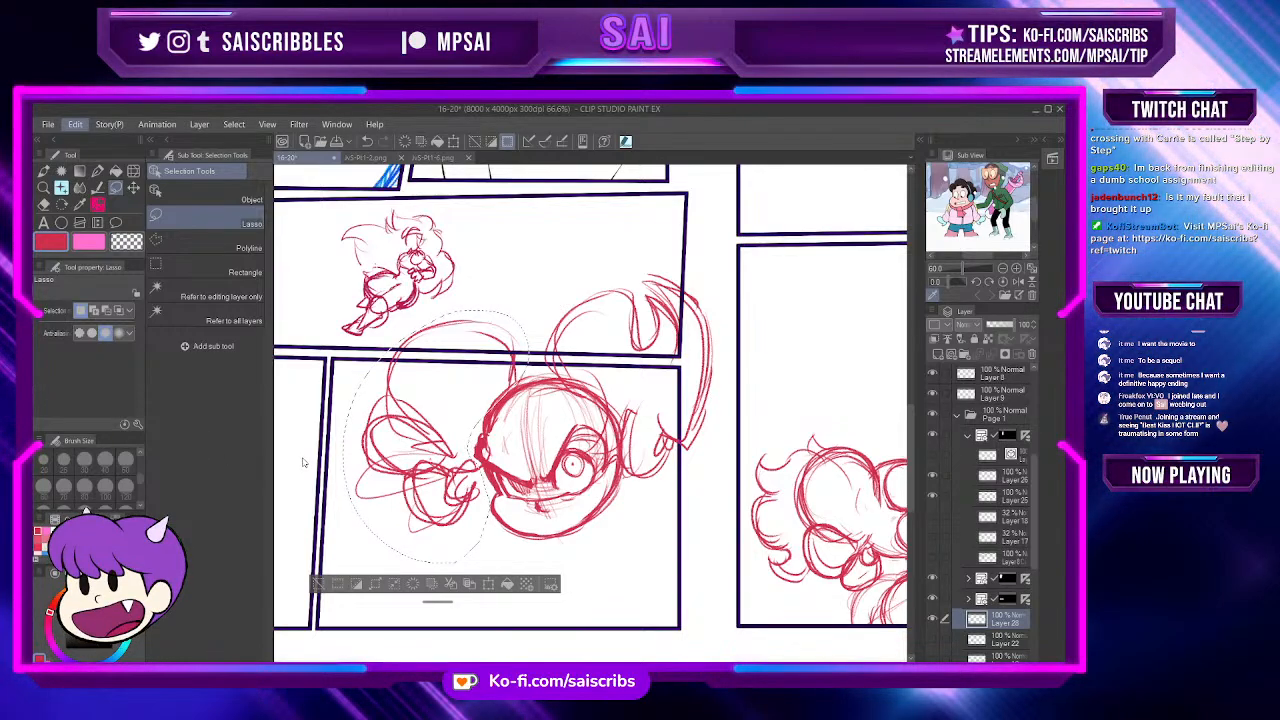
key("ctrl+t")
mouse_move(494, 352)
left_mouse_down()
mouse_move(582, 349)
mouse_move(524, 350)
left_mouse_up()
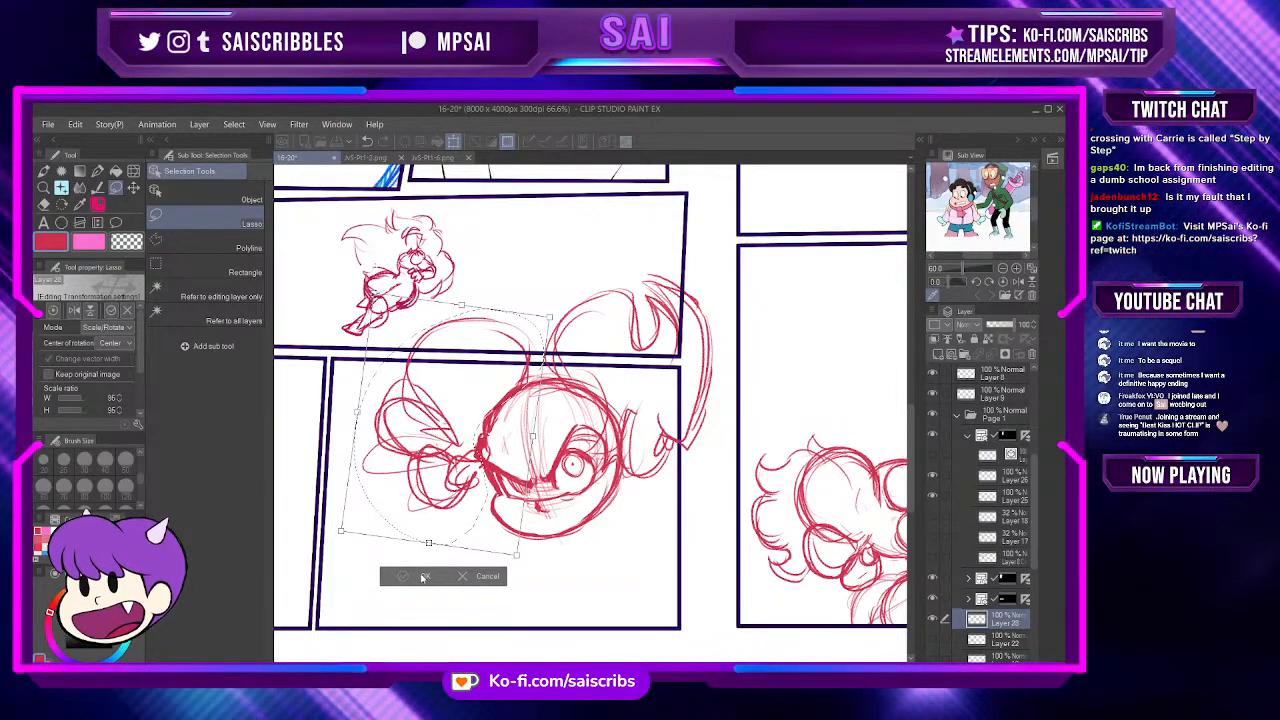
left_click(420, 578)
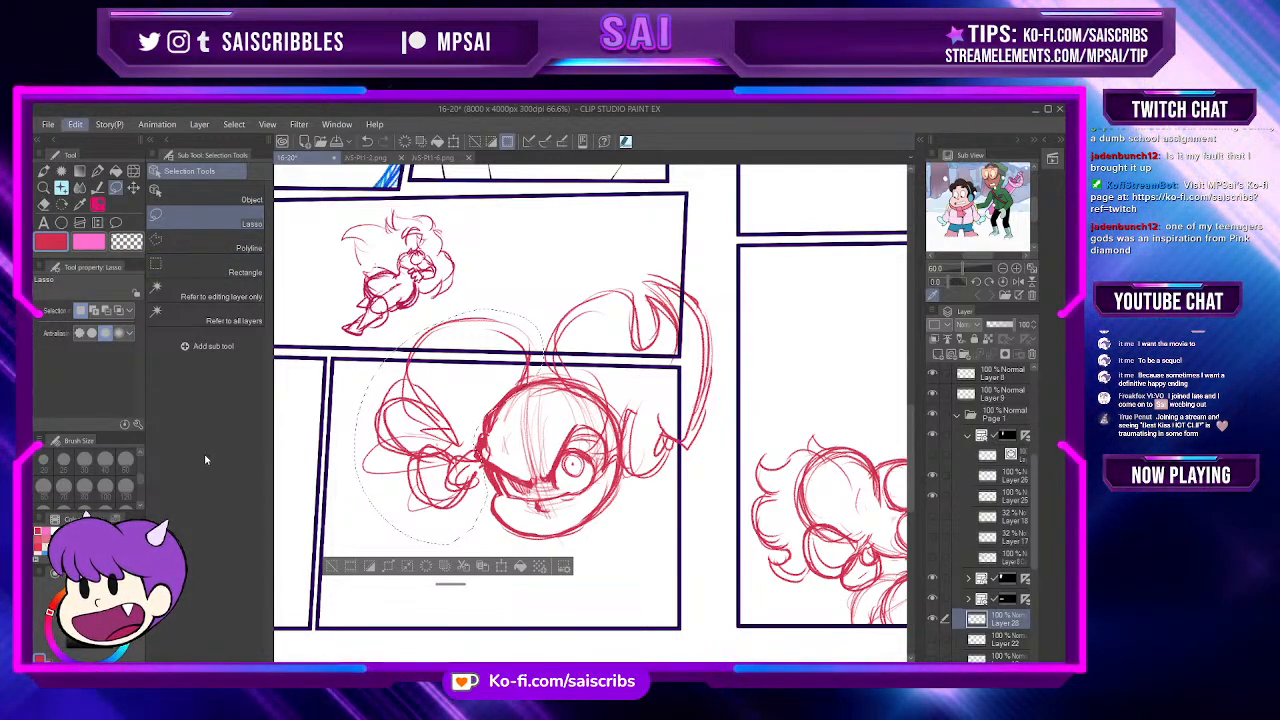
Step: Transform the selected front hair again to fine-tune its angle and position against the forehead, and deselect it
key("ctrl+t")
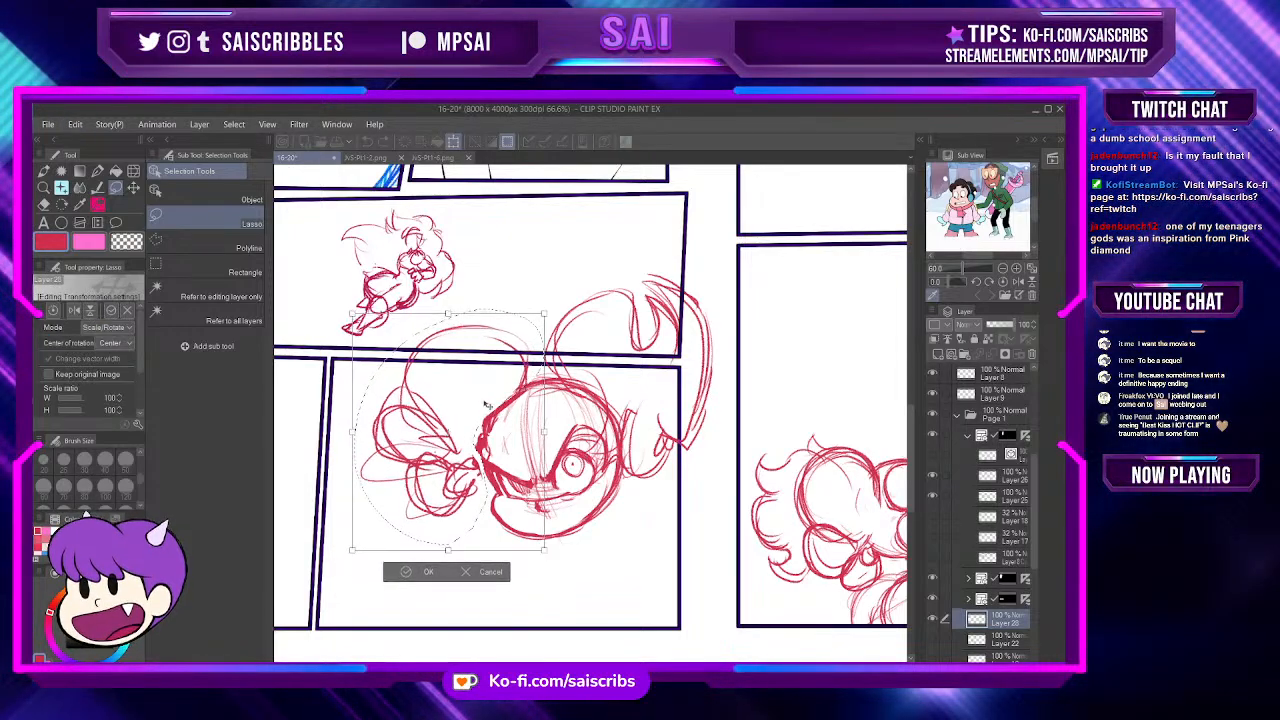
left_click_drag(581, 402, 578, 392)
left_click_drag(482, 421, 487, 417)
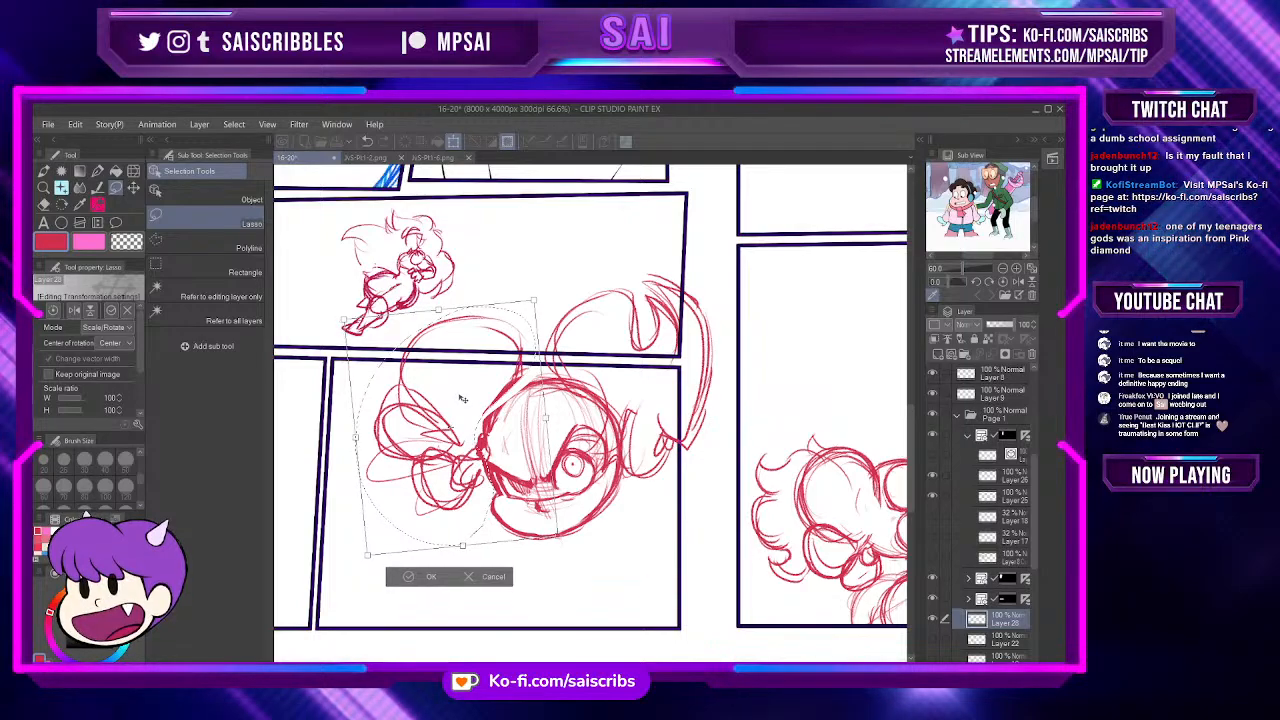
left_click_drag(464, 396, 463, 402)
left_click_drag(565, 393, 567, 407)
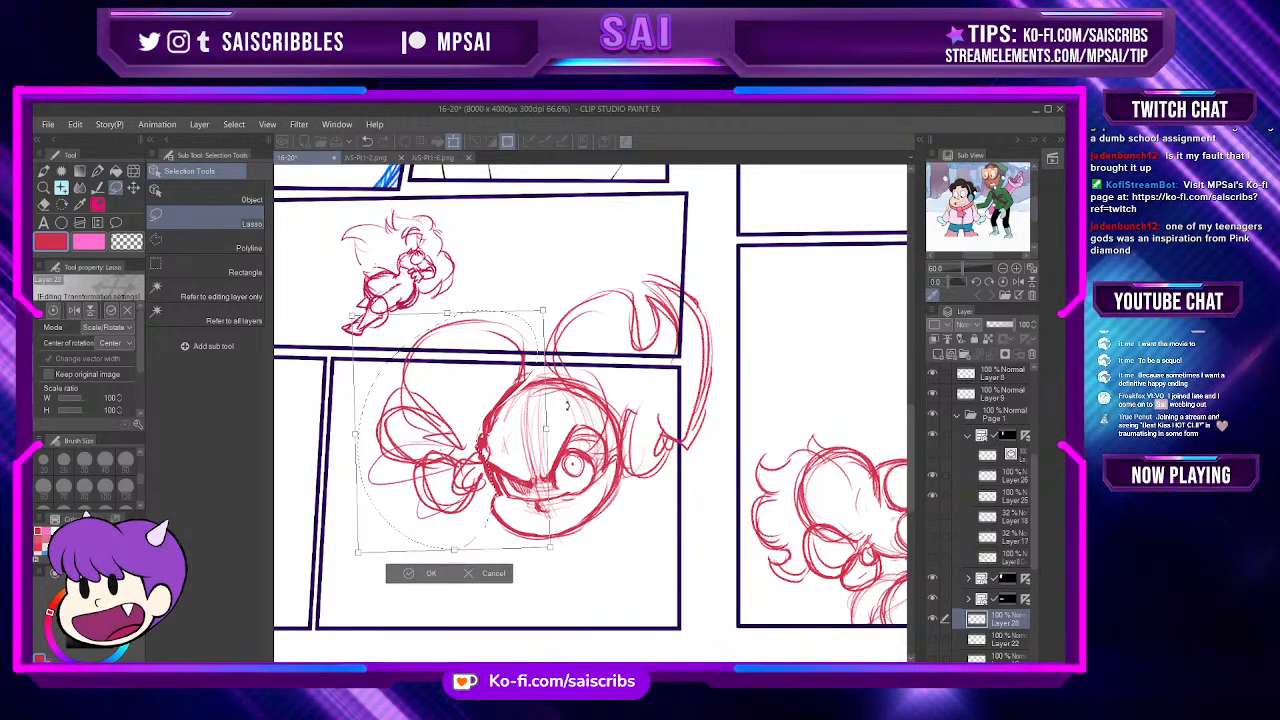
left_click_drag(495, 428, 492, 424)
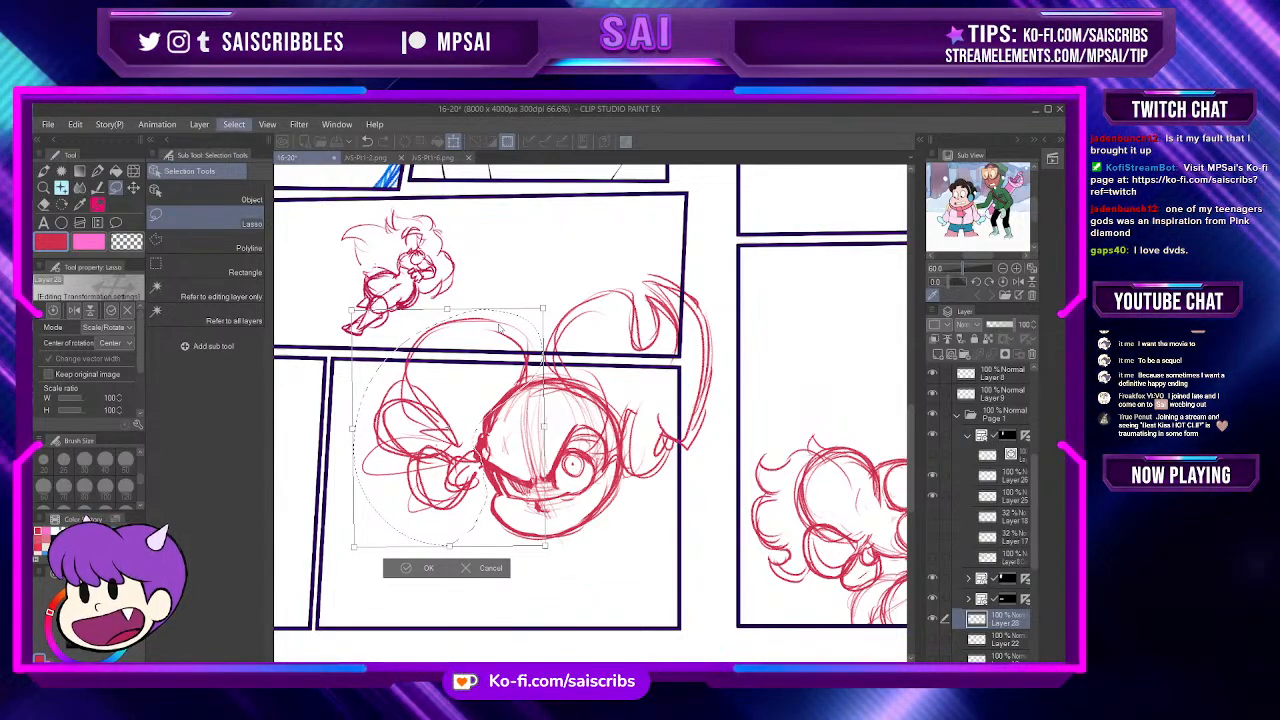
left_click(420, 568)
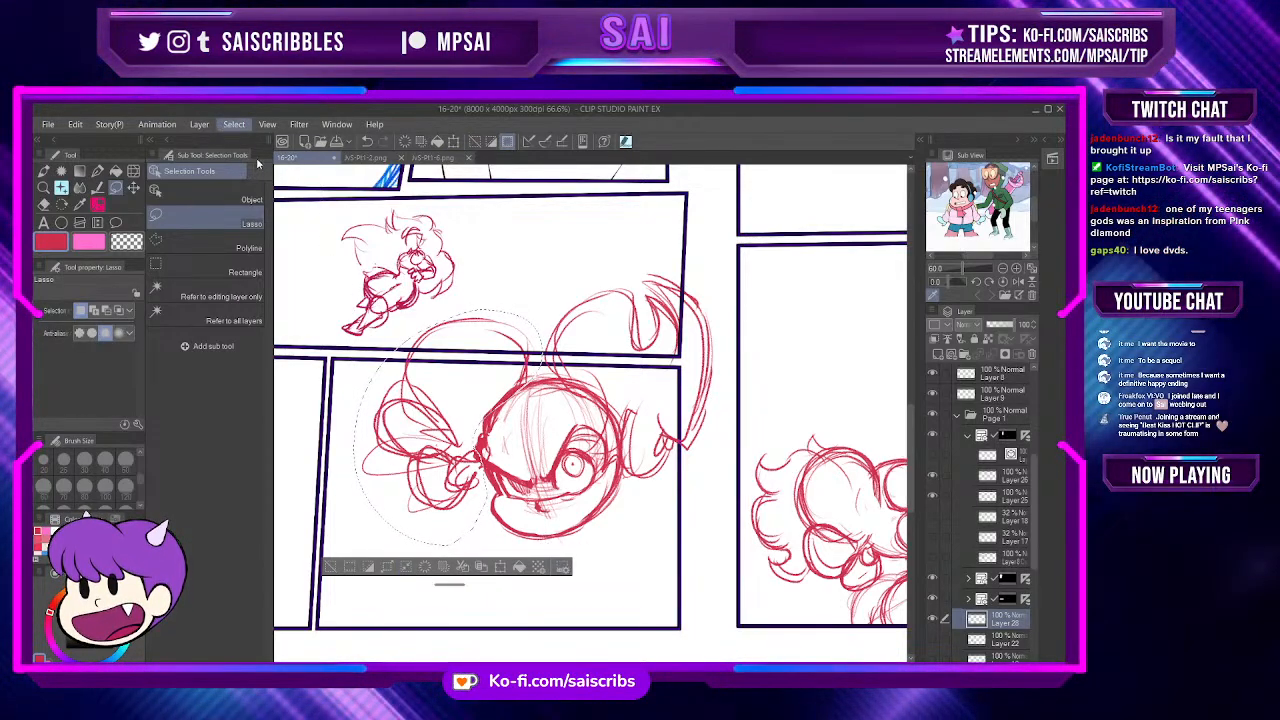
key("ctrl+d")
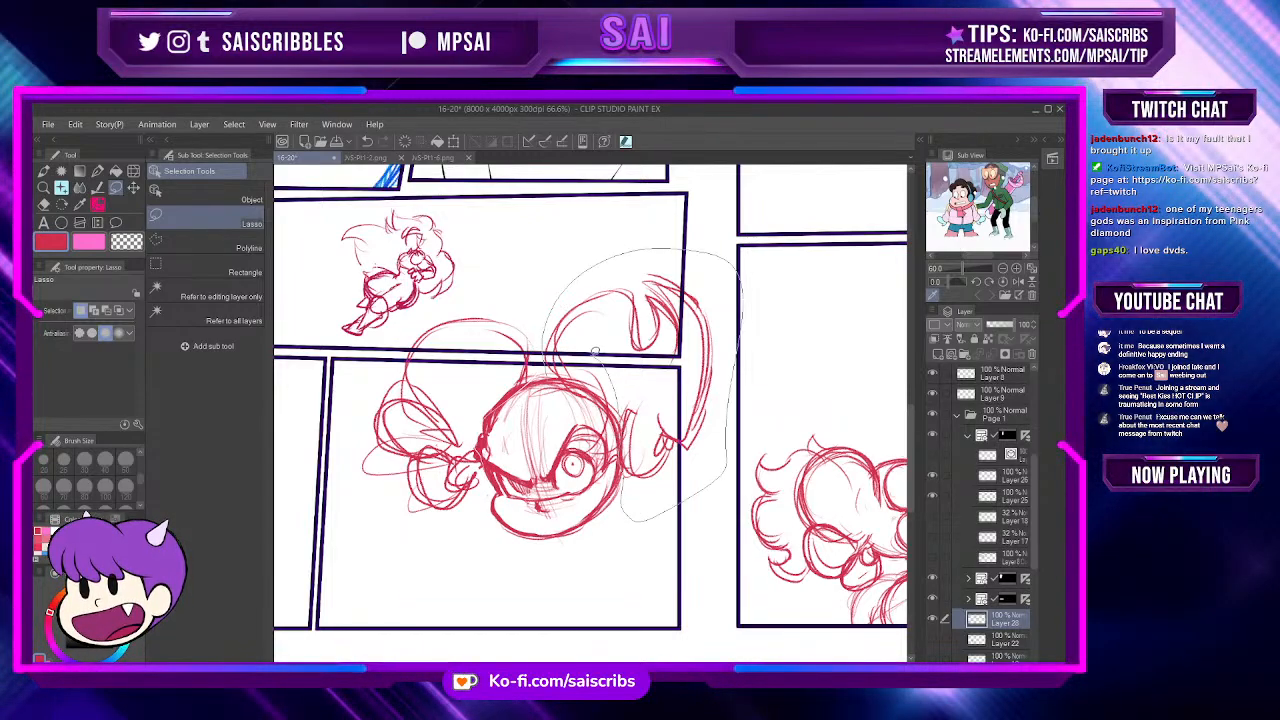
Step: Lasso the hair behind the head, rotate it slightly clockwise to sit closer to the head, and deselect it
left_click_drag(620, 518, 572, 352)
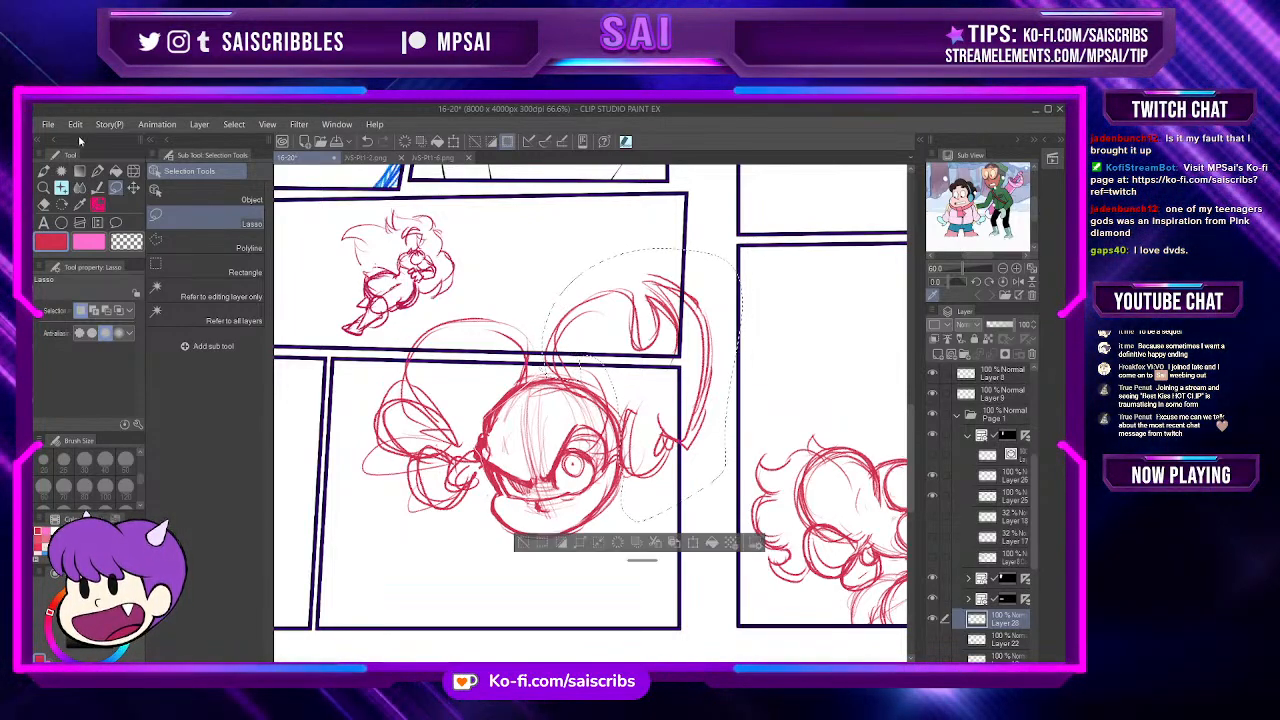
key("ctrl+c")
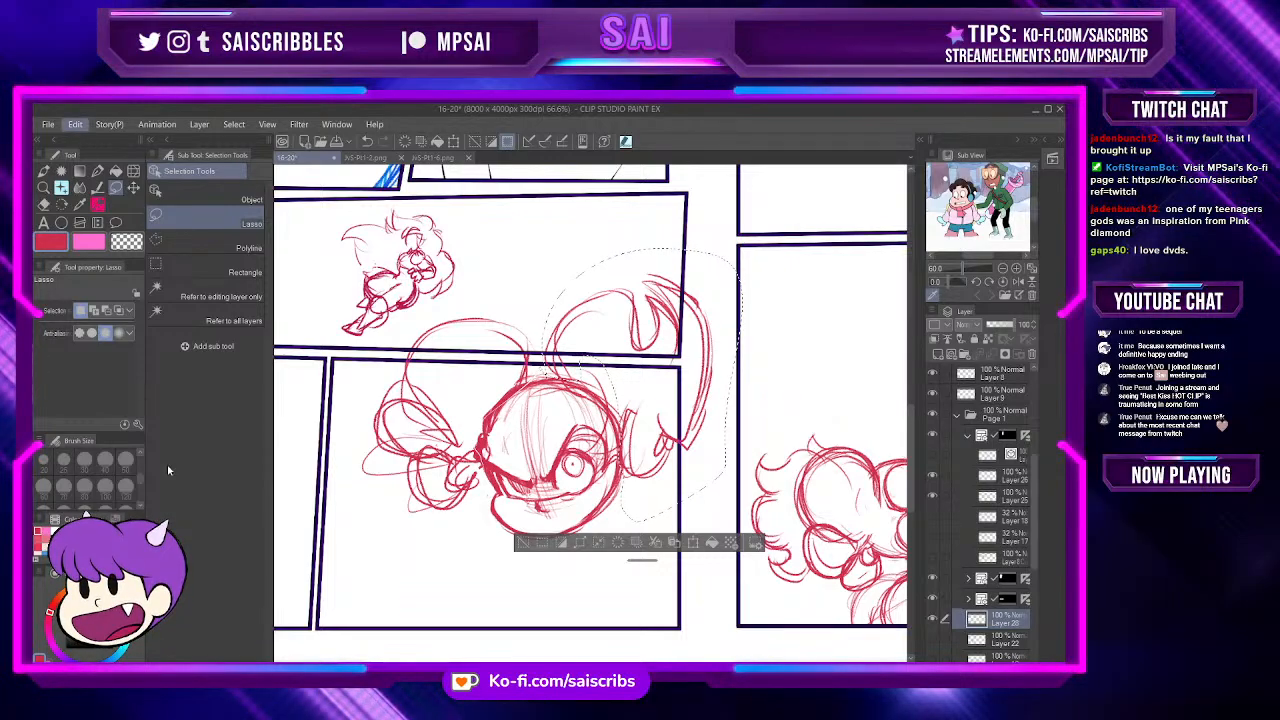
key("ctrl+t")
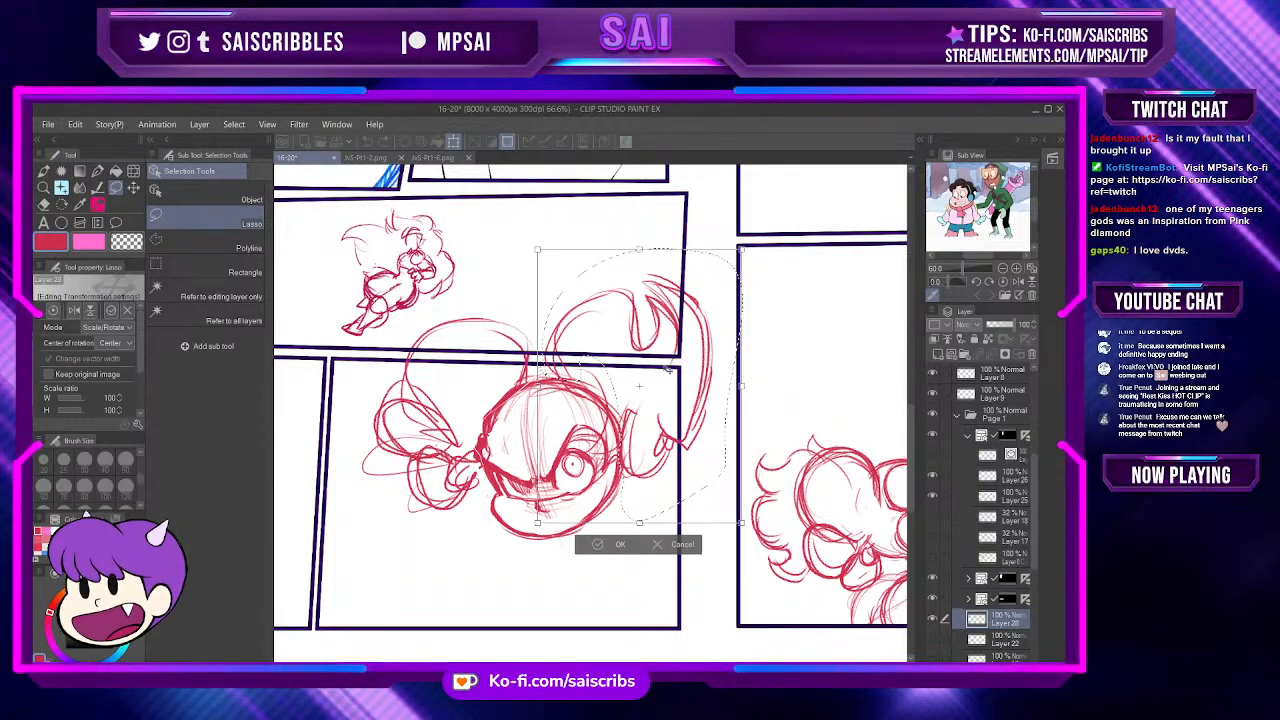
mouse_move(720, 352)
left_mouse_down()
mouse_move(784, 348)
mouse_move(690, 412)
left_mouse_up()
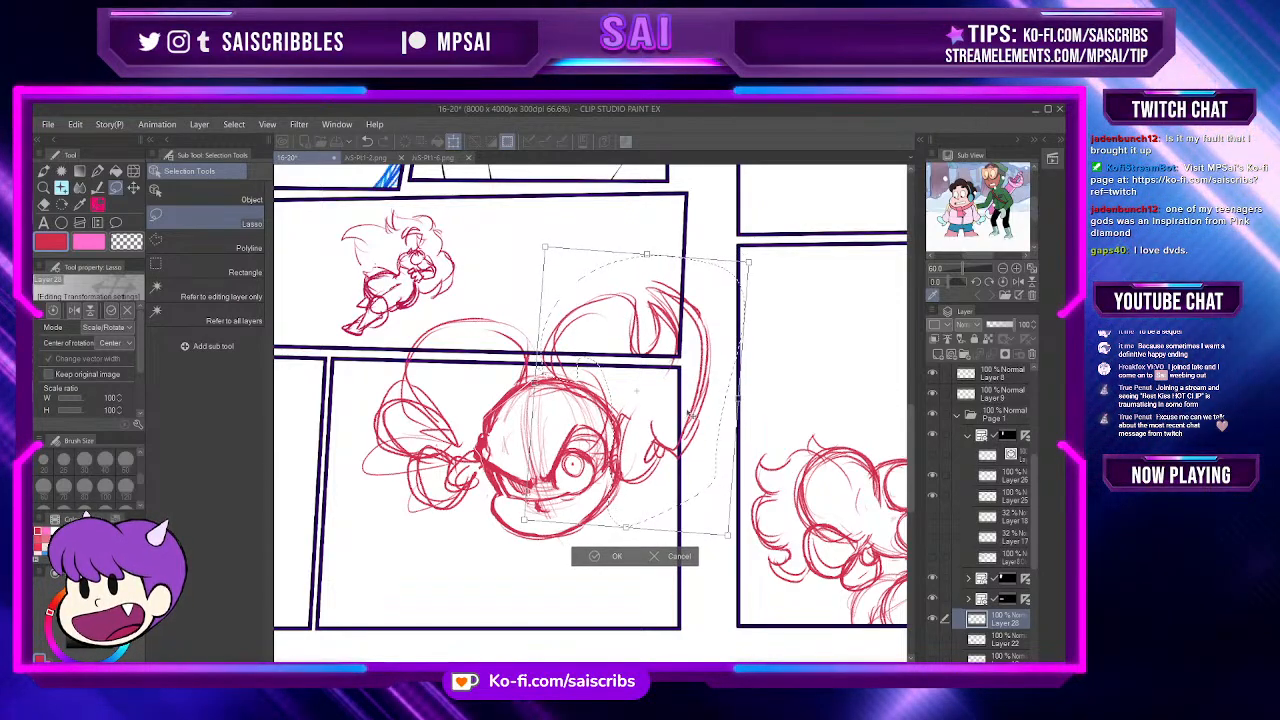
left_click(615, 557)
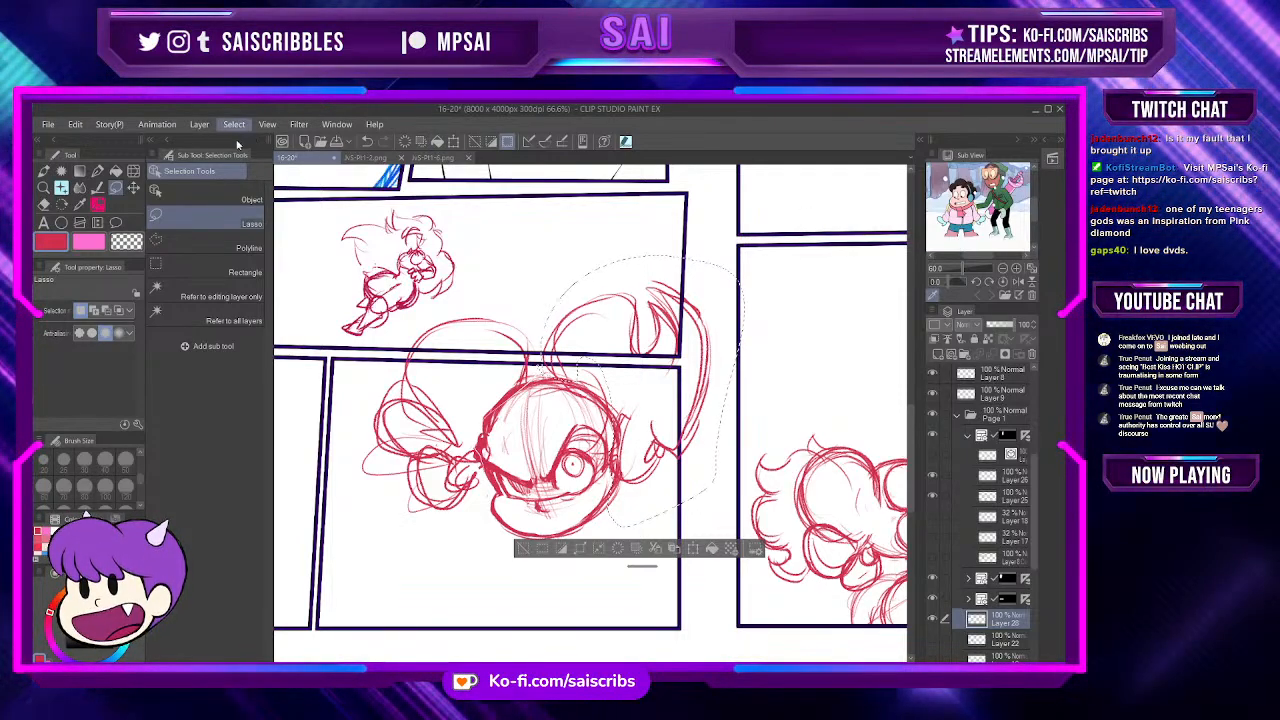
key("ctrl+d")
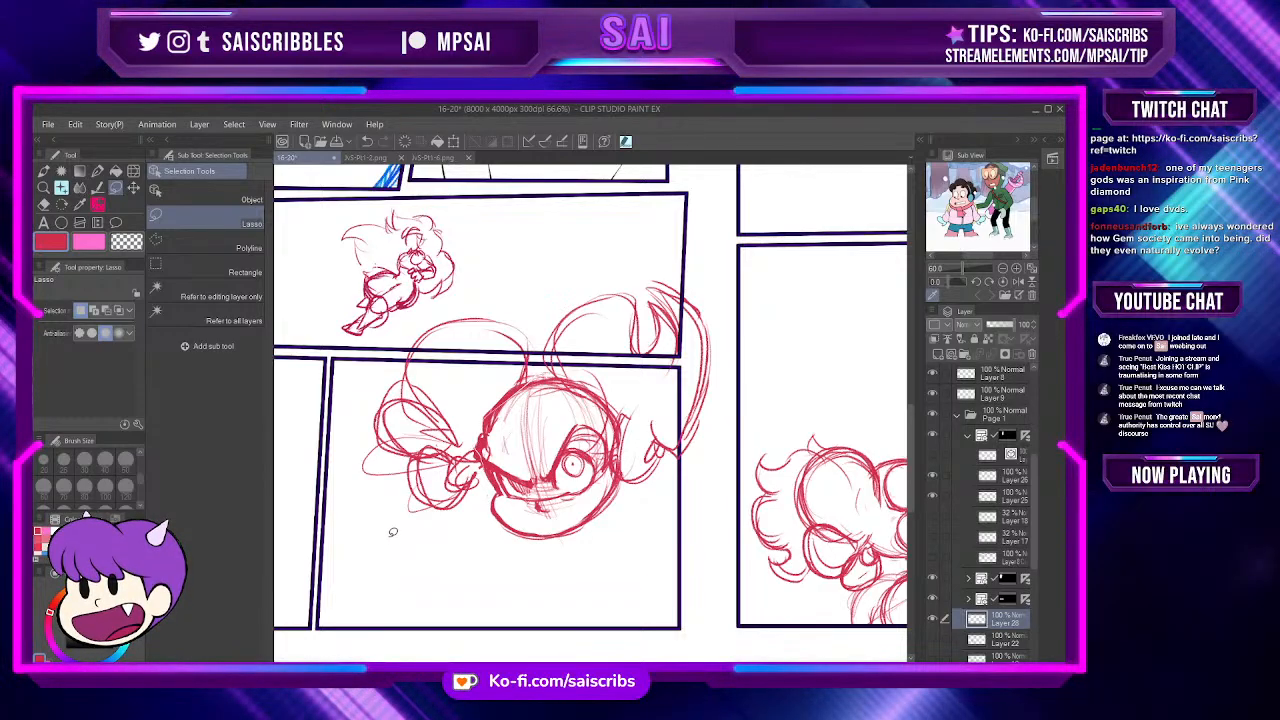
scroll(485, 495, "down", 2)
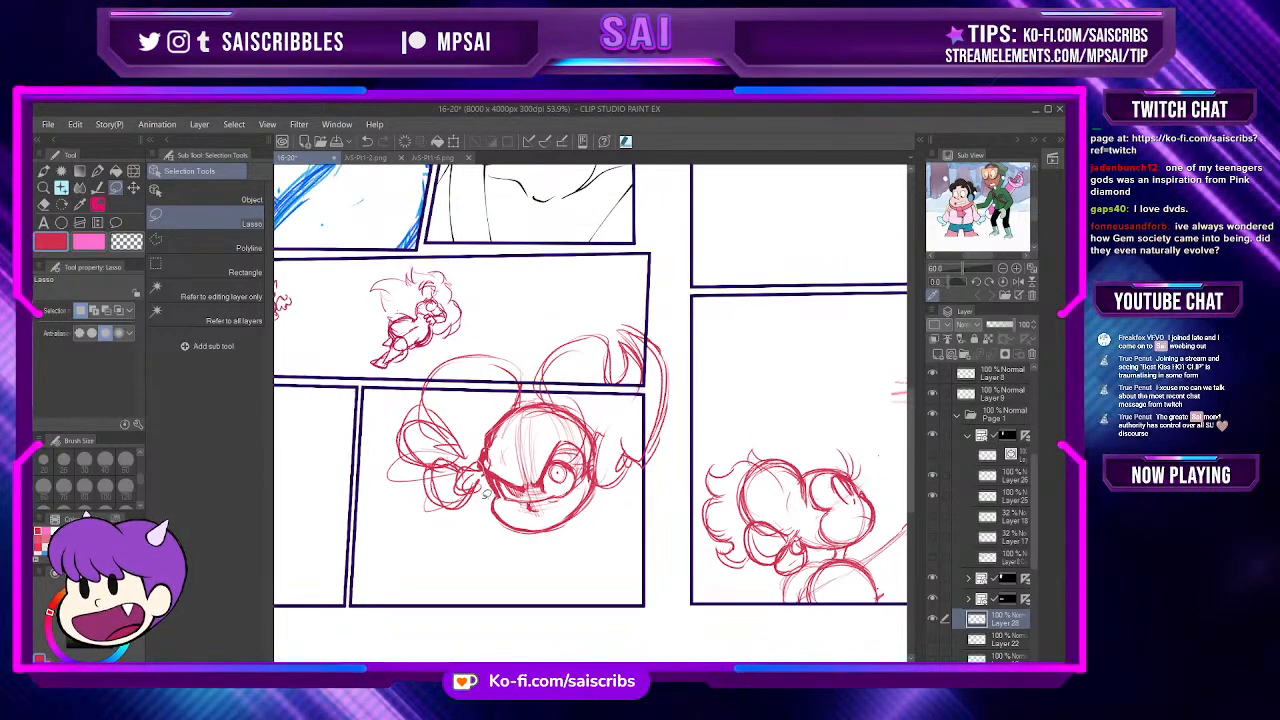
scroll(478, 492, "down", 2)
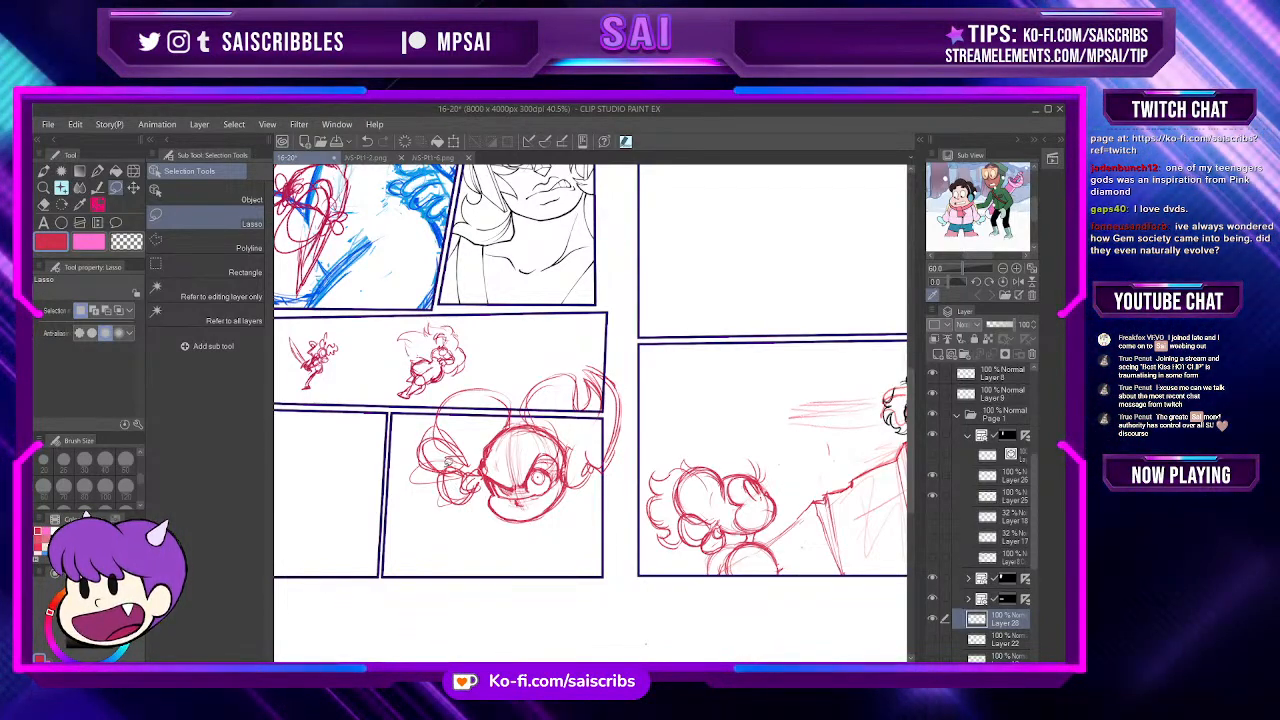
Step: Lasso the hair on the left side of the head, nudge it closer, reduce its height to about 94%, rotate it slightly, and deselect it
scroll(442, 462, "up", 3)
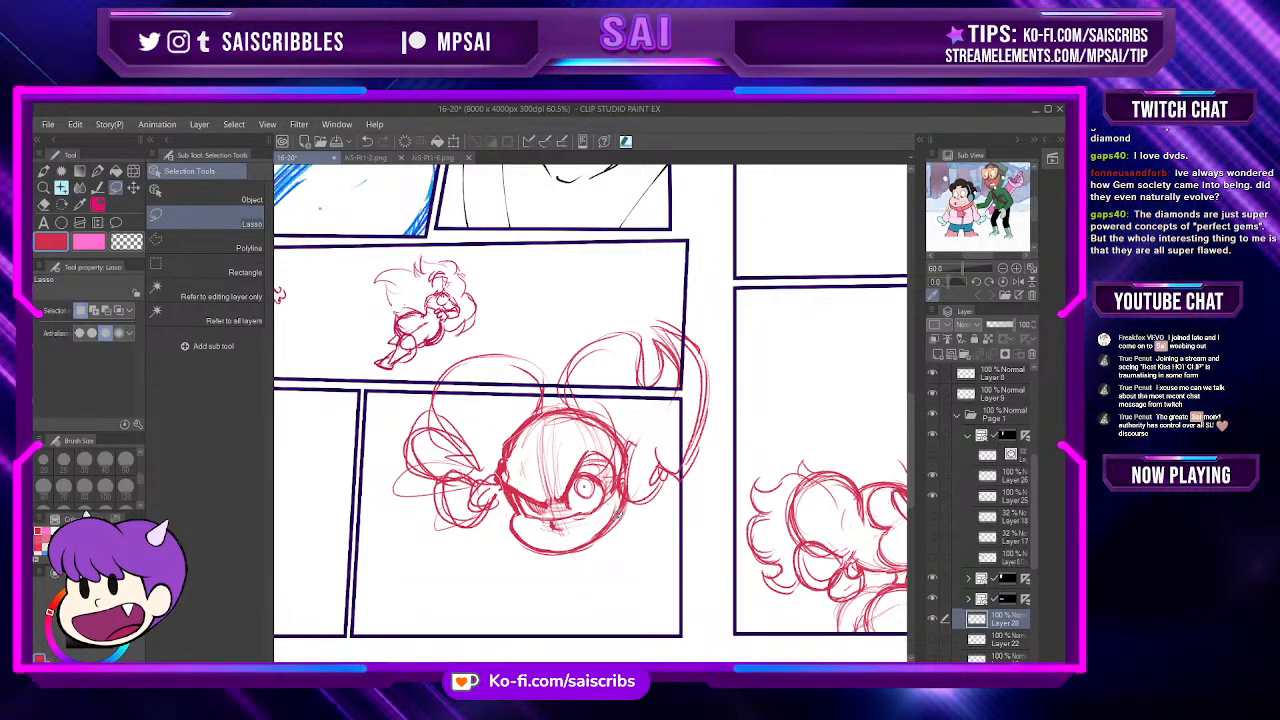
scroll(626, 500, "up", 1)
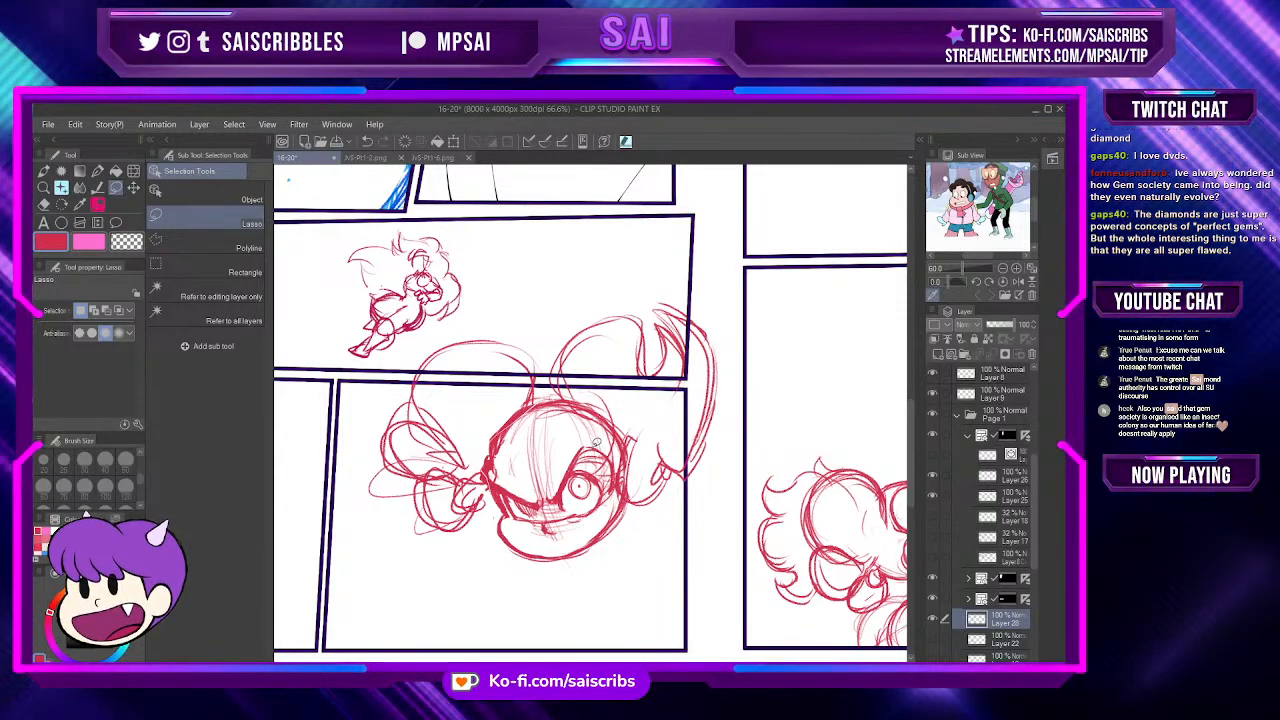
scroll(592, 468, "up", 1)
scroll(592, 468, "down", 3)
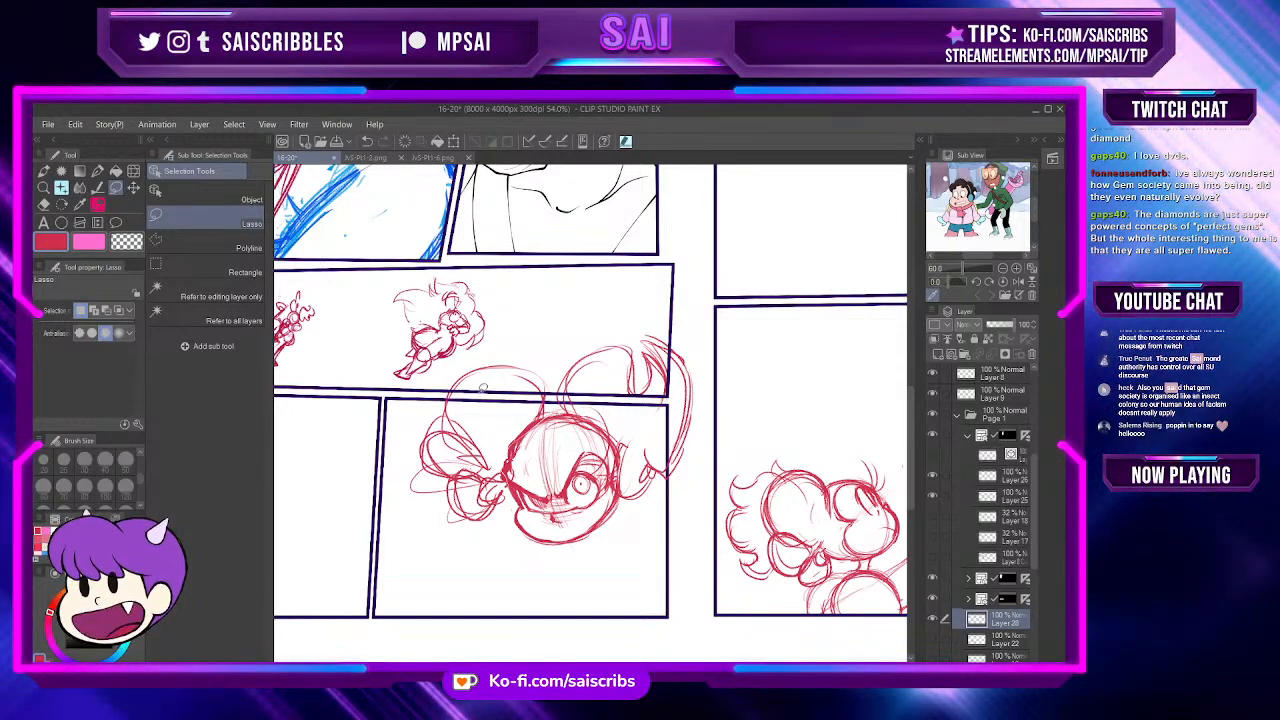
scroll(544, 420, "up", 1)
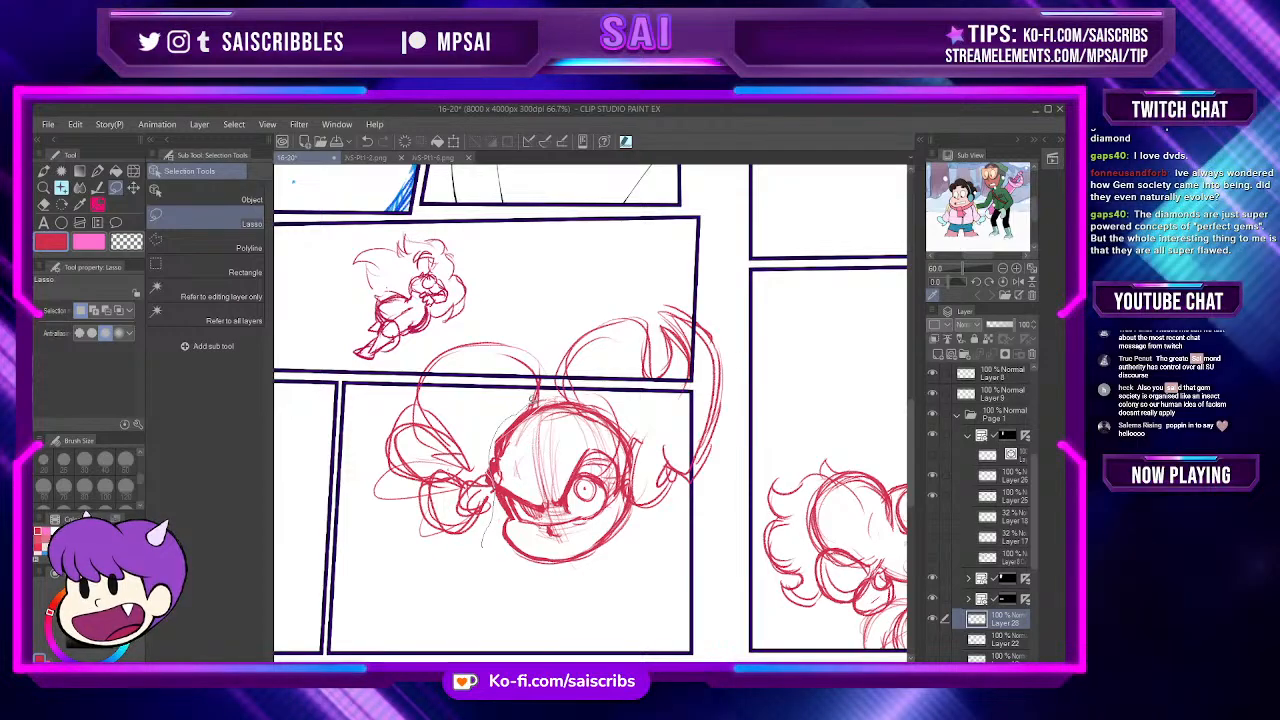
mouse_move(554, 337)
left_mouse_down()
mouse_move(461, 328)
mouse_move(364, 421)
mouse_move(444, 573)
mouse_move(472, 590)
left_mouse_up()
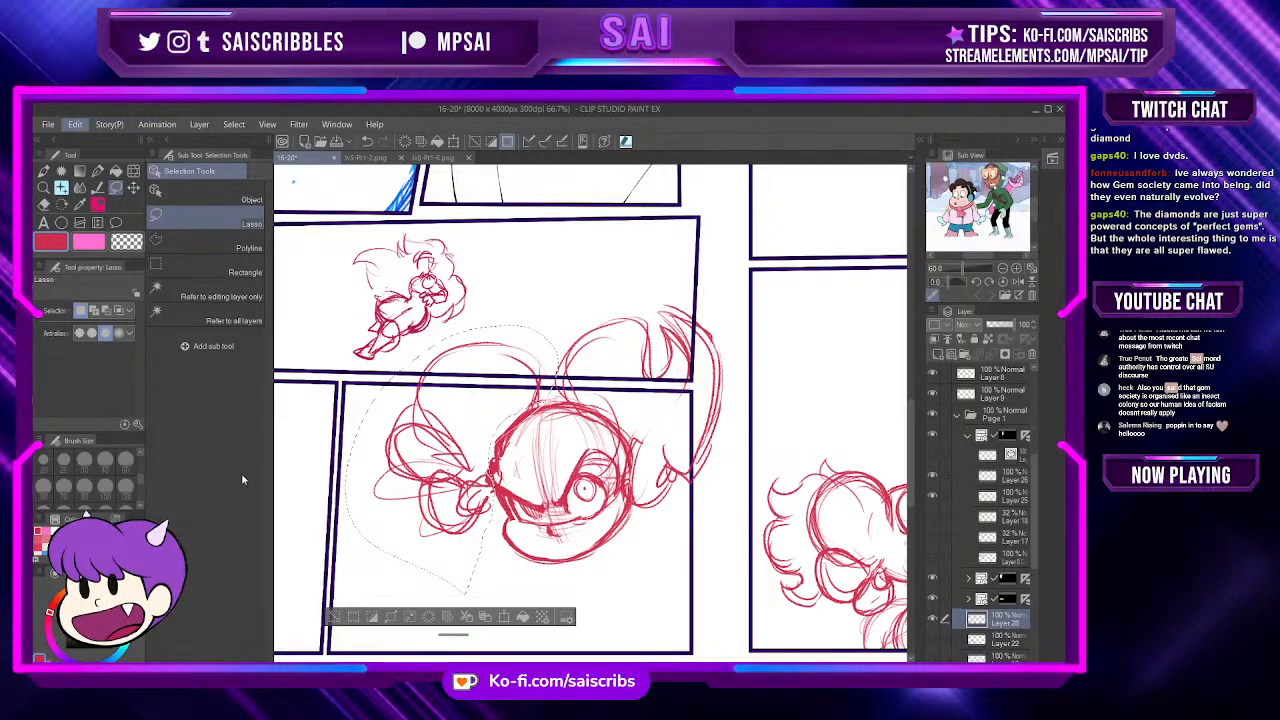
key("ctrl+t")
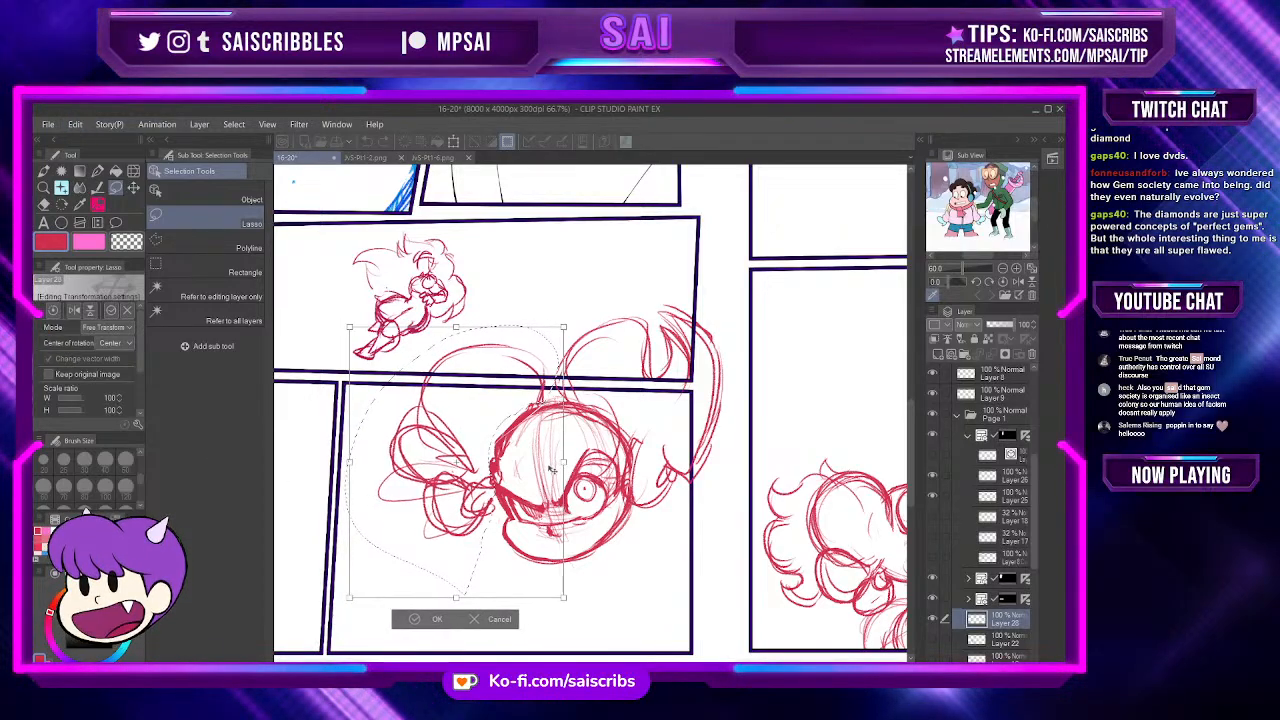
left_click_drag(597, 431, 595, 422)
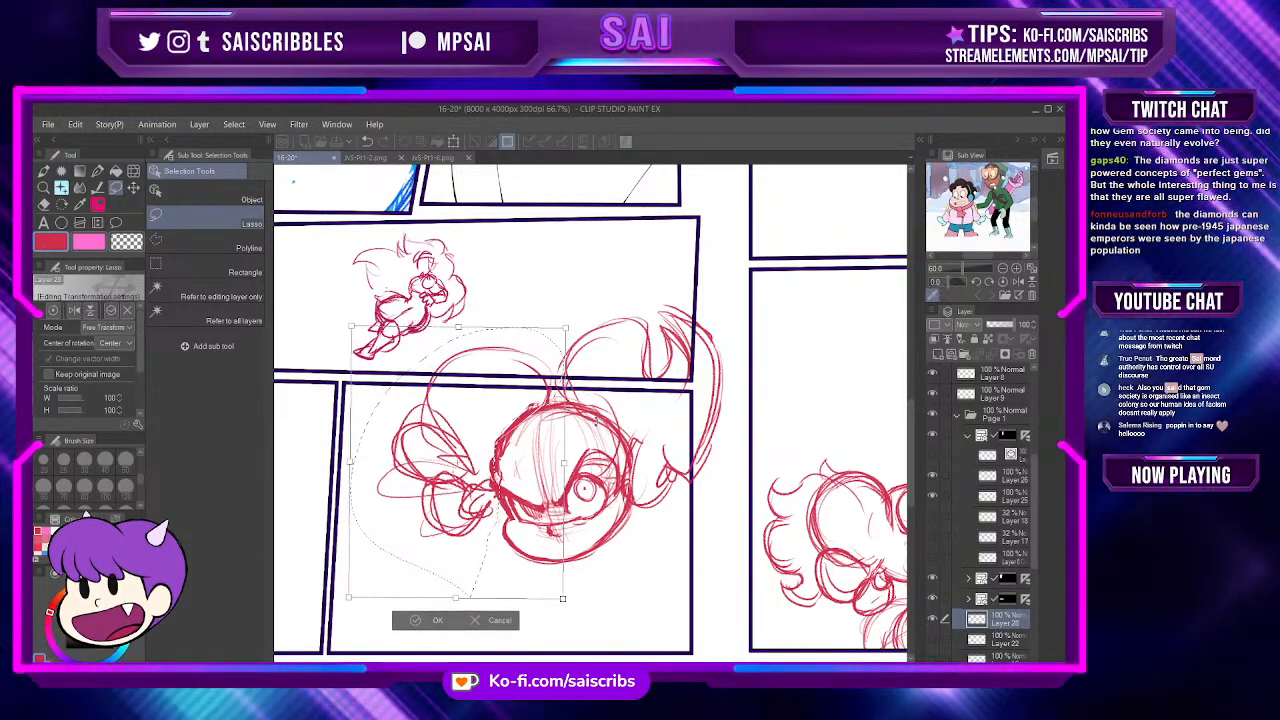
left_click_drag(527, 476, 524, 468)
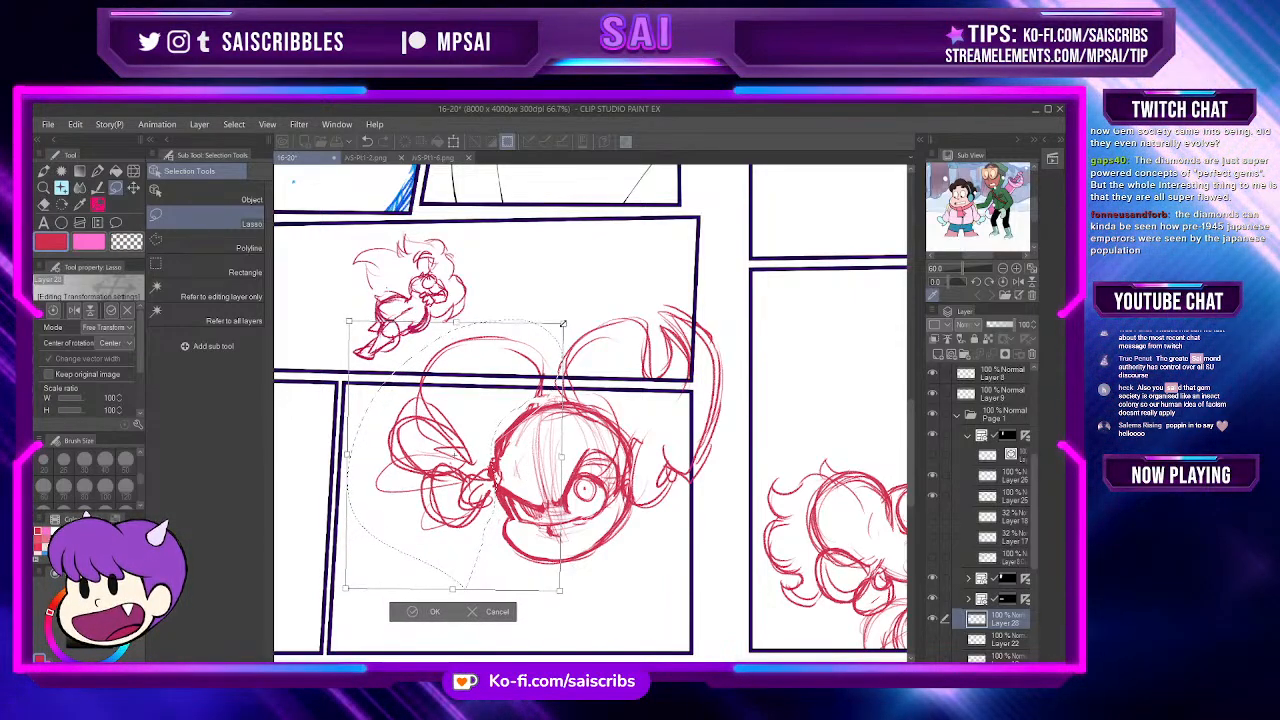
left_click_drag(558, 333, 566, 315)
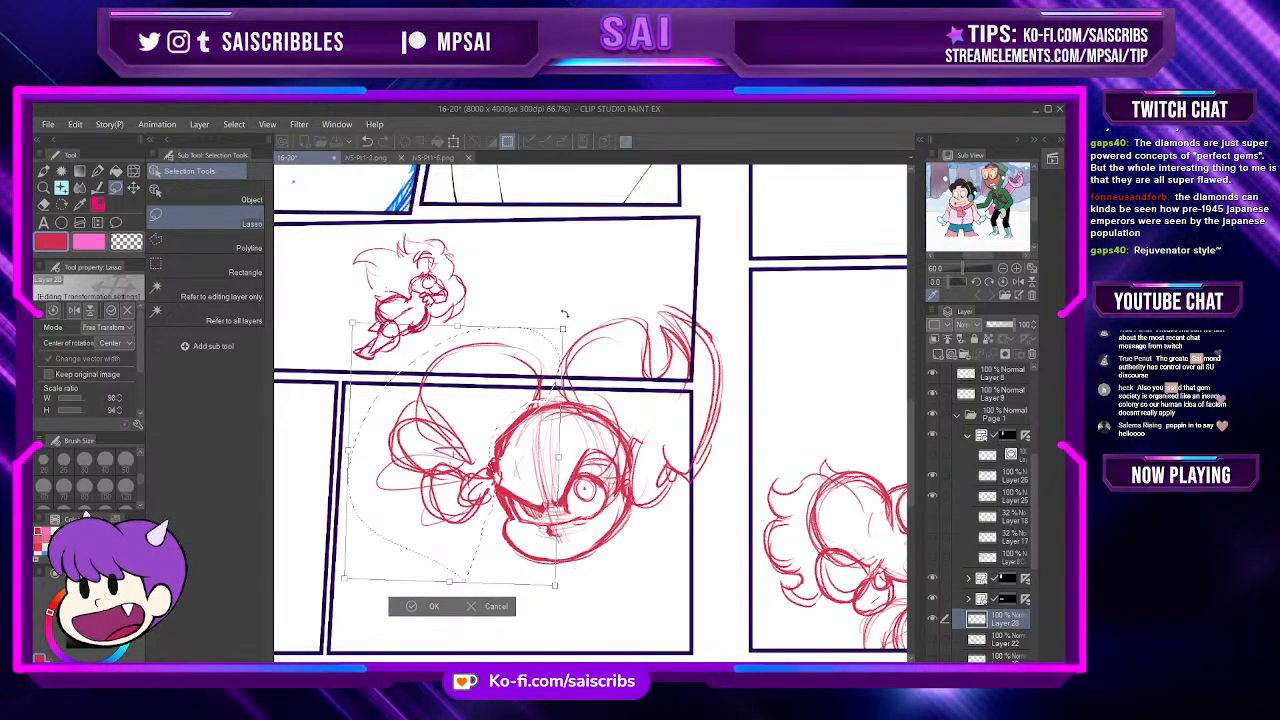
left_click(434, 606)
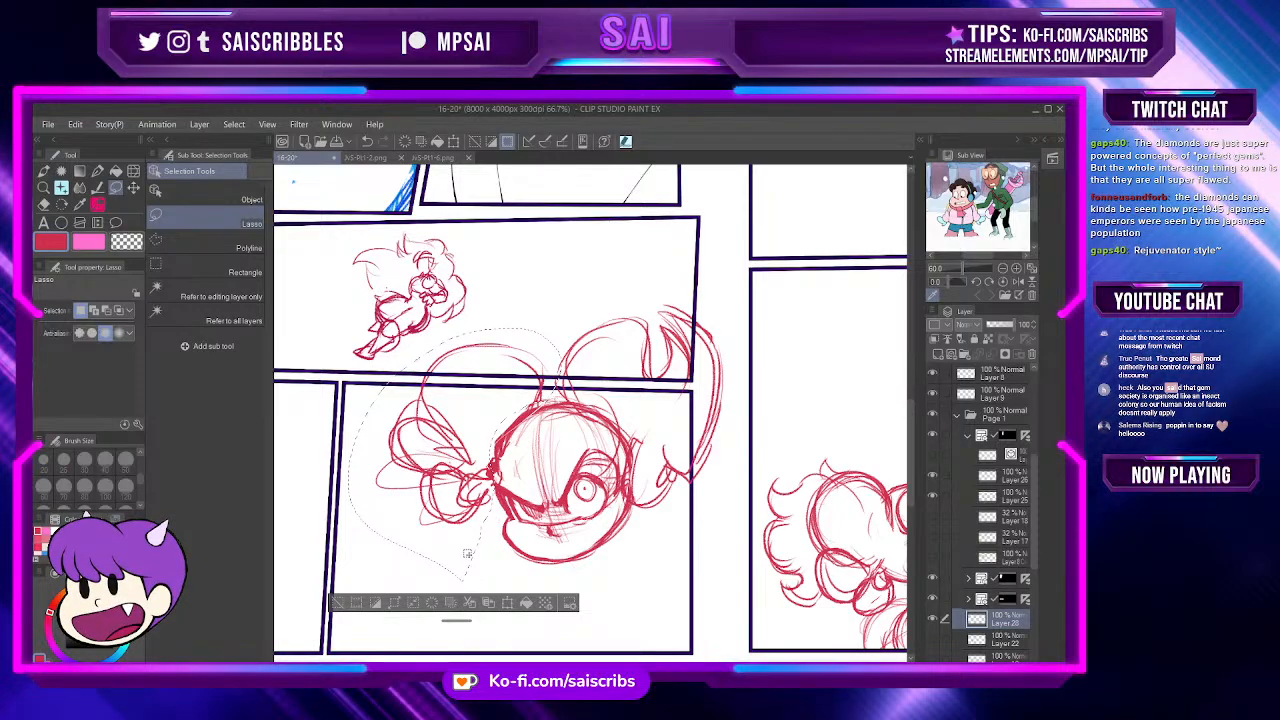
key("ctrl+d")
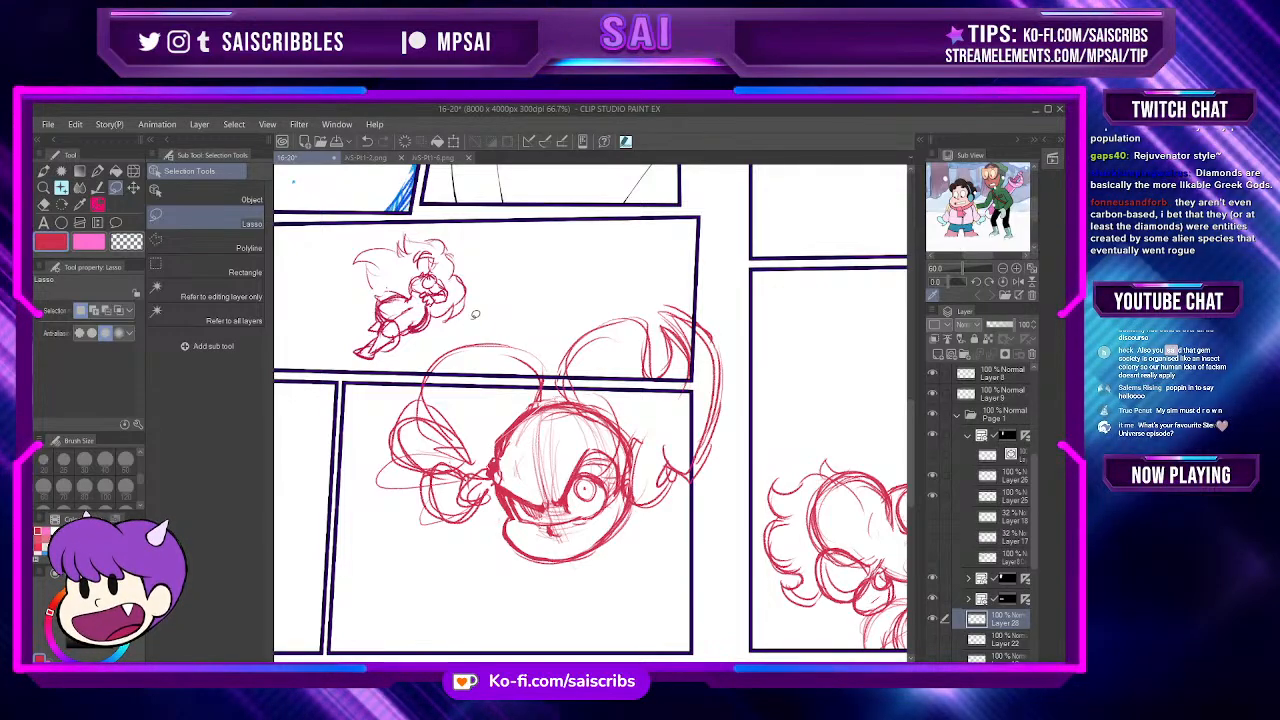
Step: Lasso the left-hand hair again, narrow it to about 94% width, adjust its angle and upper corner, shift it slightly upward, and deselect it
scroll(475, 314, "down", 1)
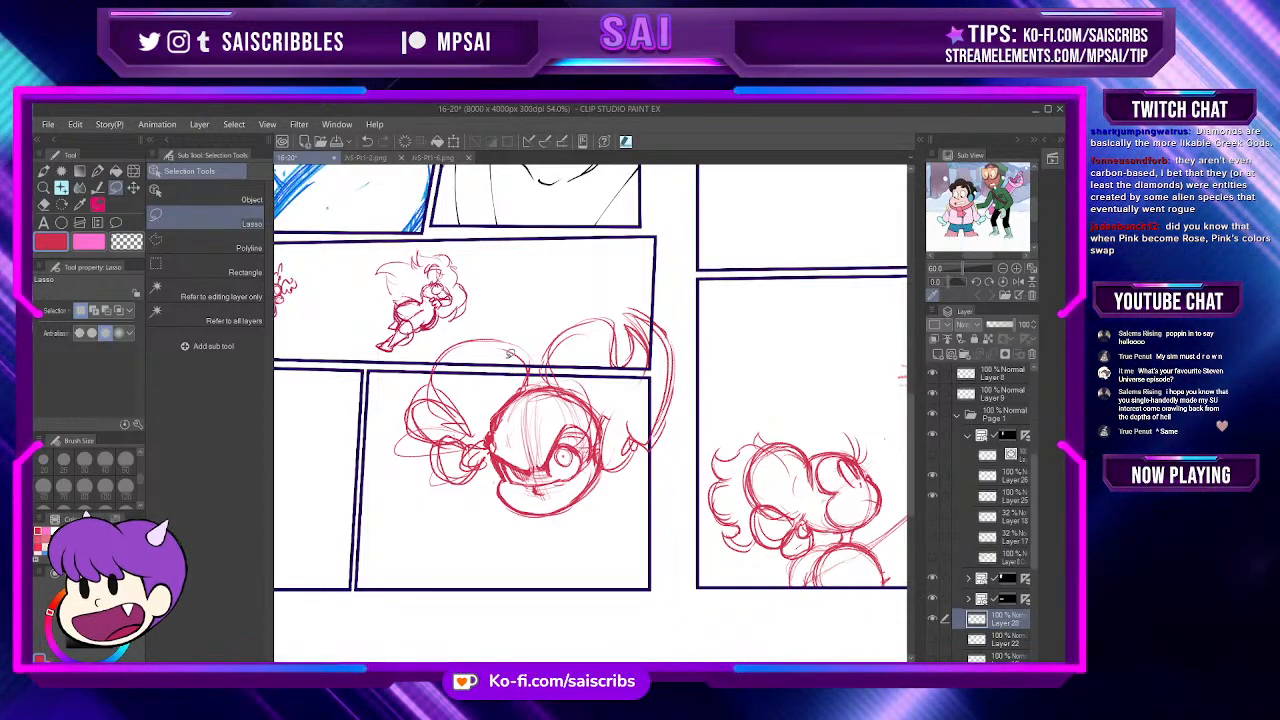
scroll(497, 344, "up", 1)
scroll(577, 378, "up", 1)
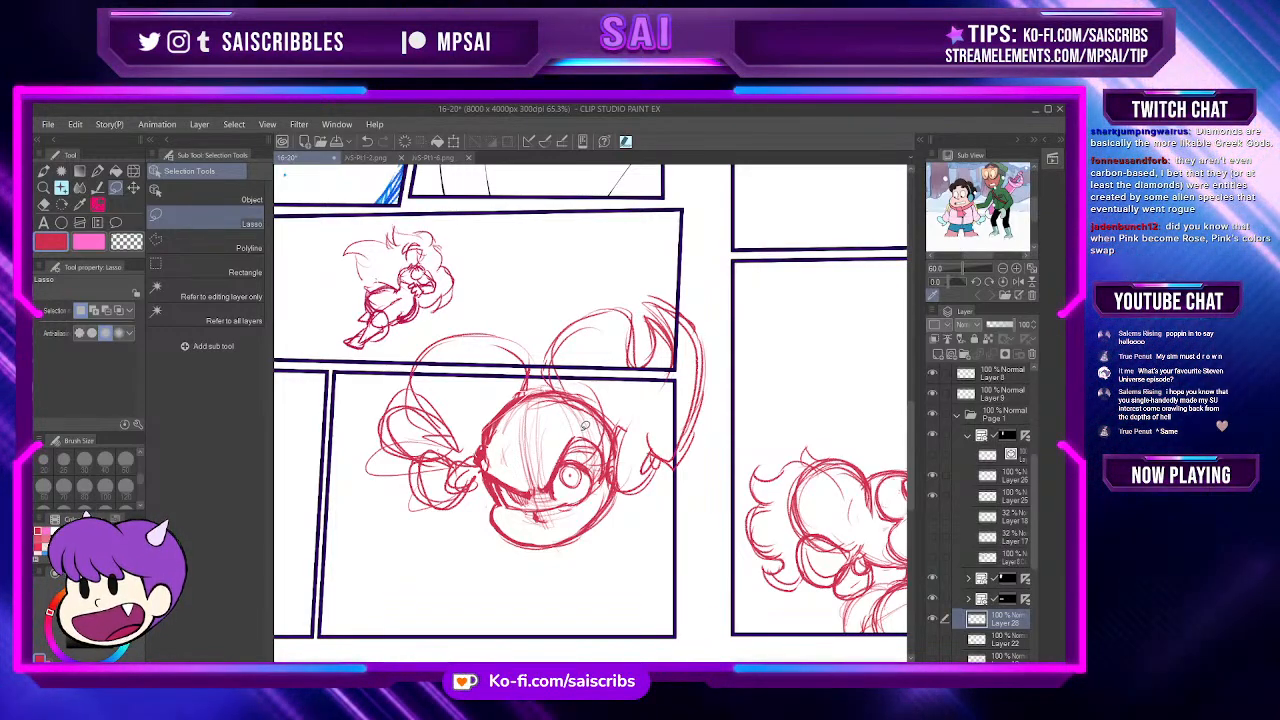
scroll(518, 476, "up", 1)
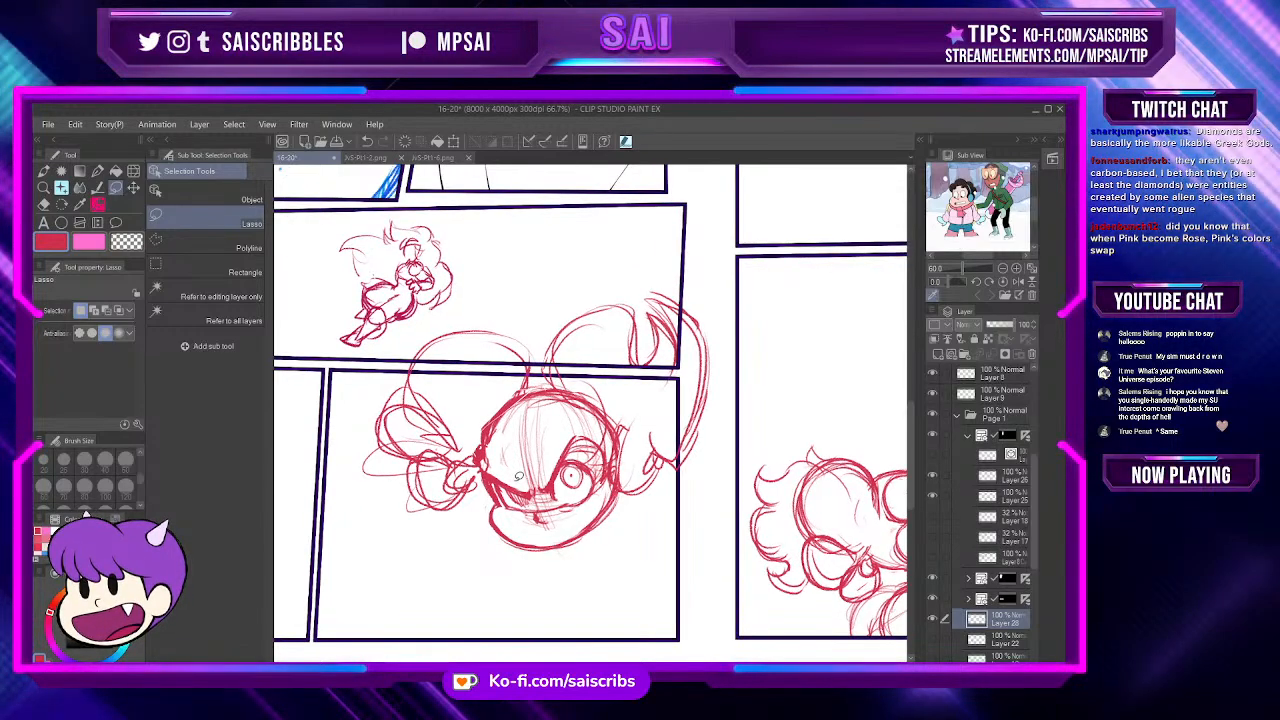
scroll(518, 476, "up", 1)
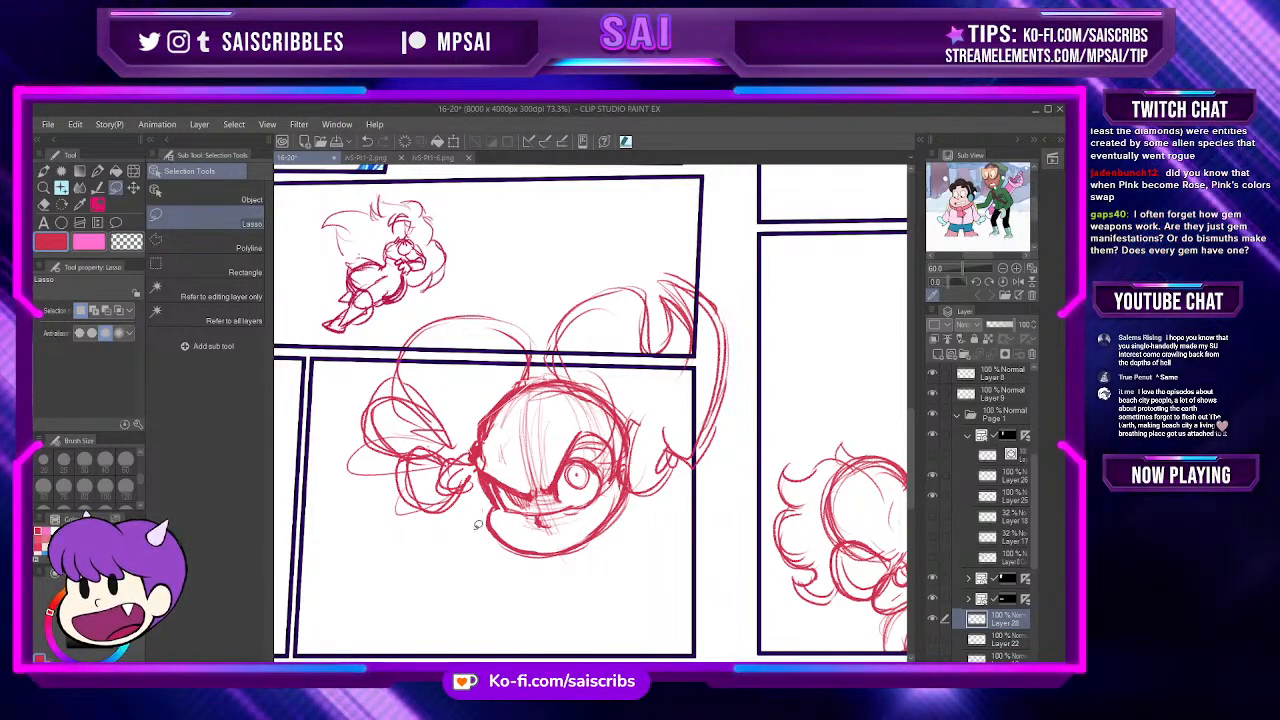
mouse_move(473, 533)
left_mouse_down()
mouse_move(500, 301)
mouse_move(405, 568)
left_mouse_up()
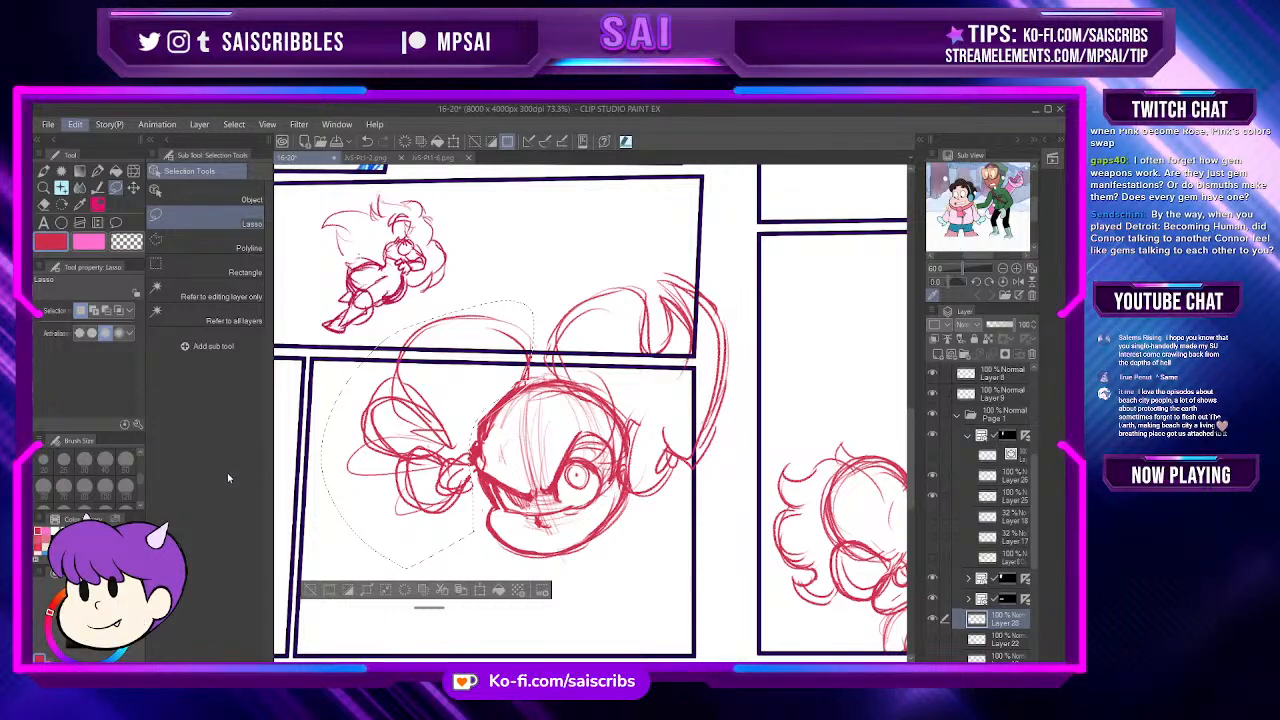
key("ctrl+t")
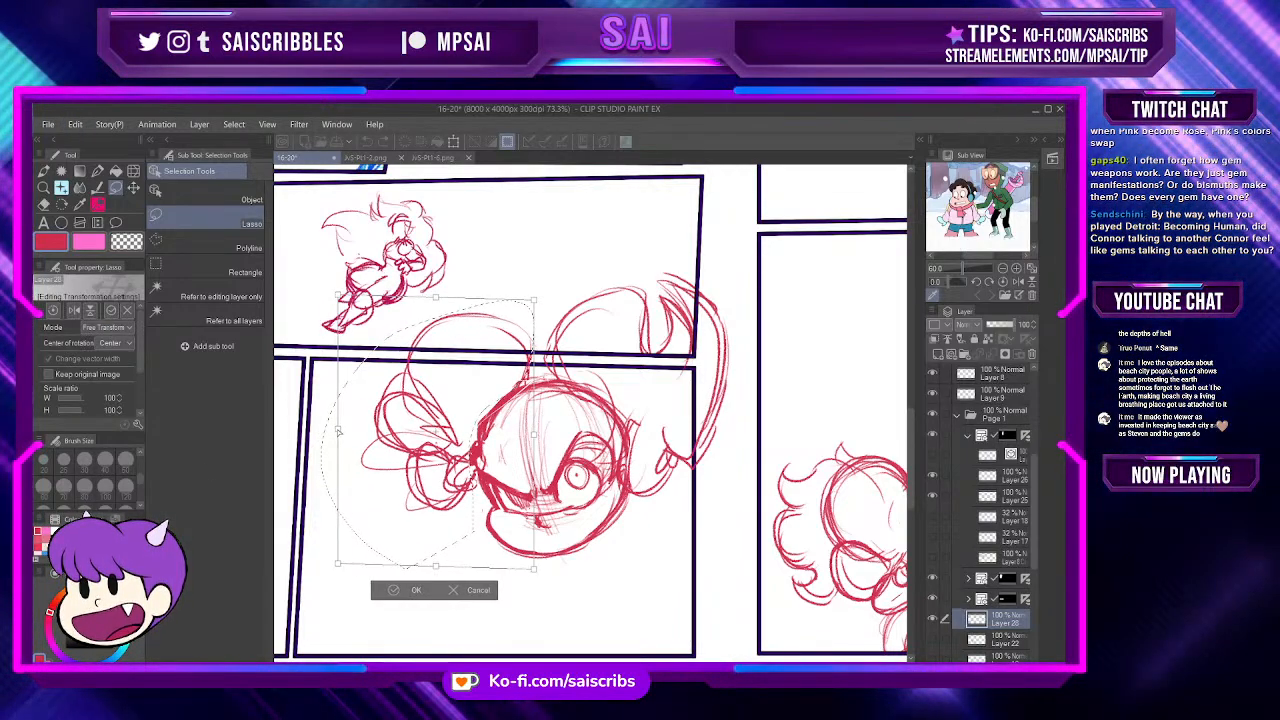
left_click_drag(338, 430, 335, 447)
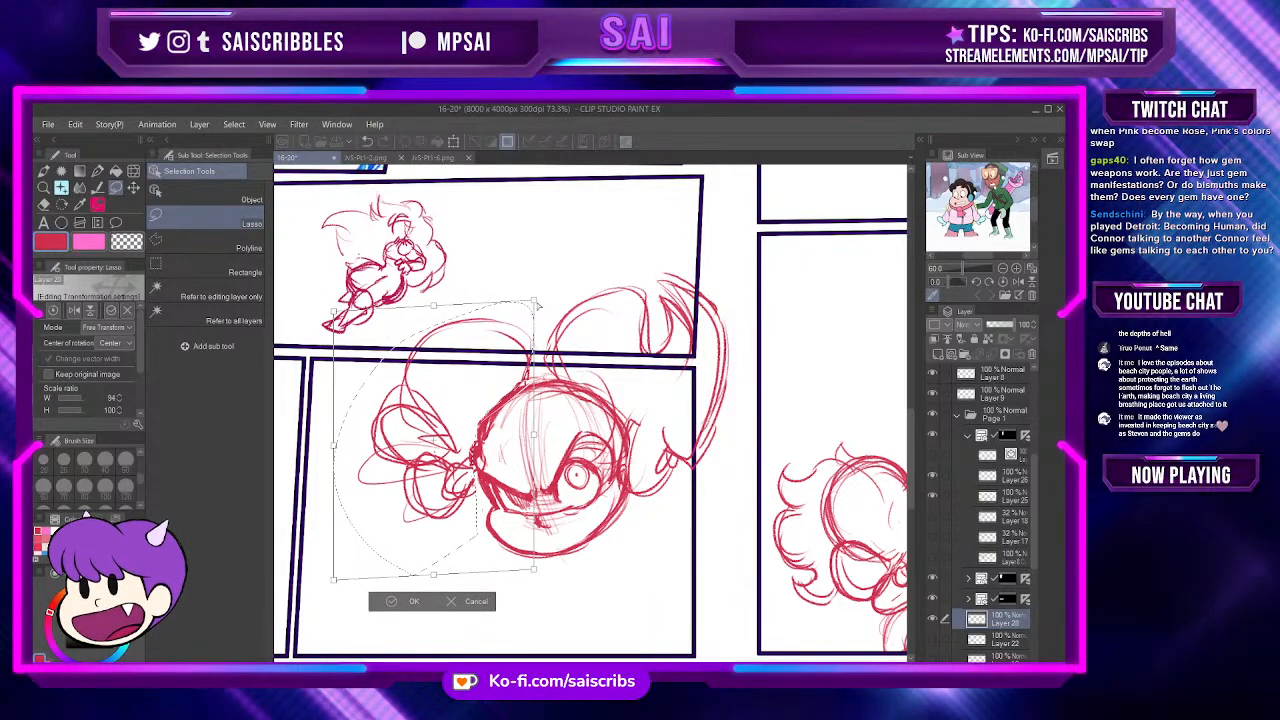
left_click_drag(543, 311, 533, 311)
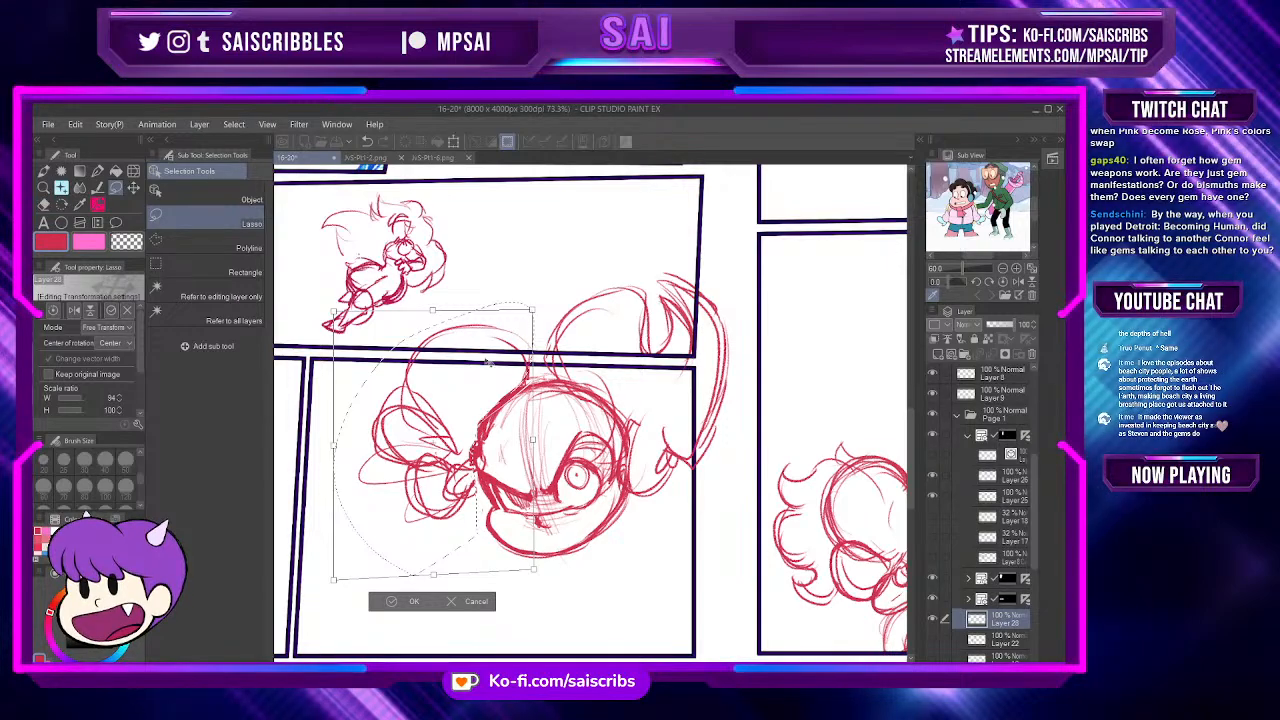
left_click_drag(489, 359, 486, 348)
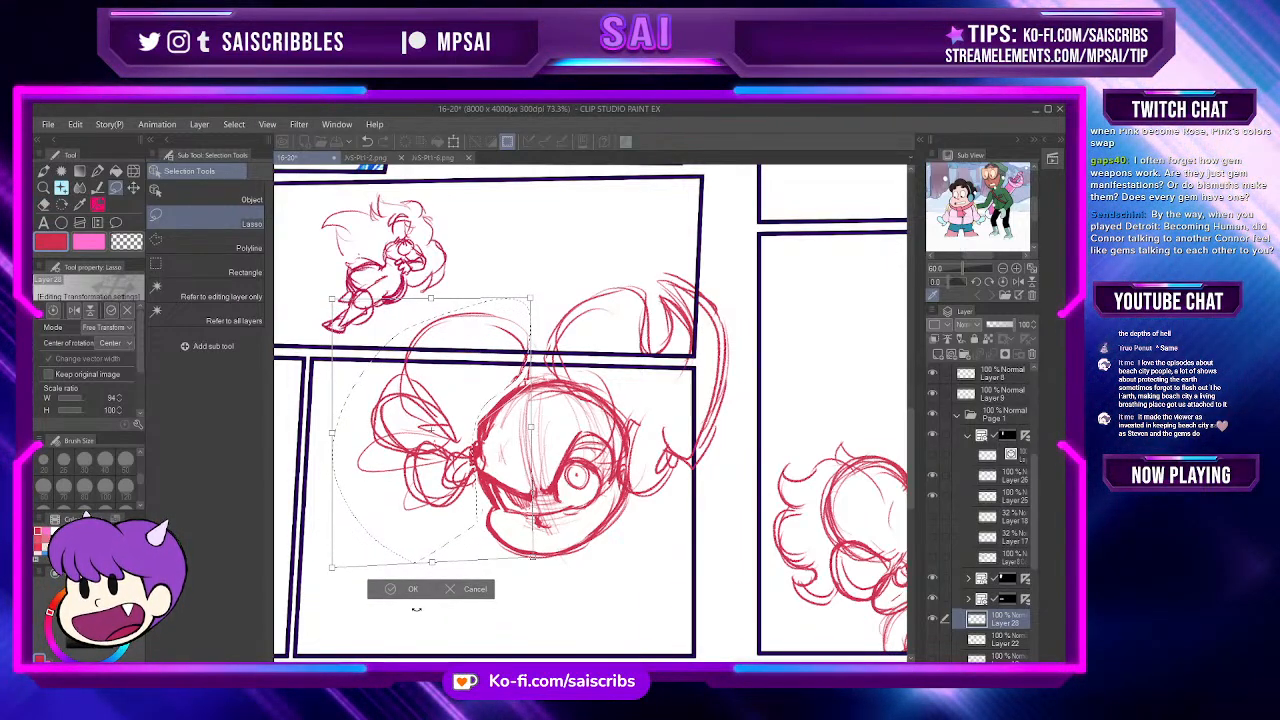
left_click(393, 591)
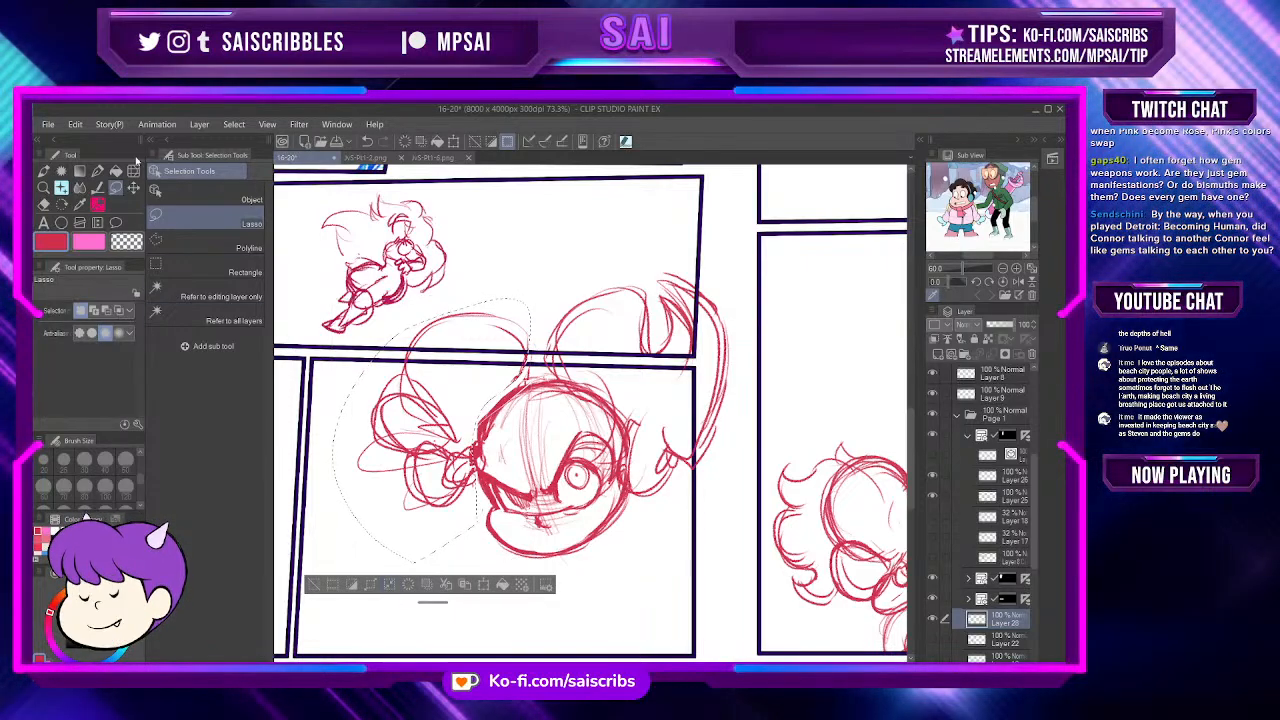
key("ctrl+d")
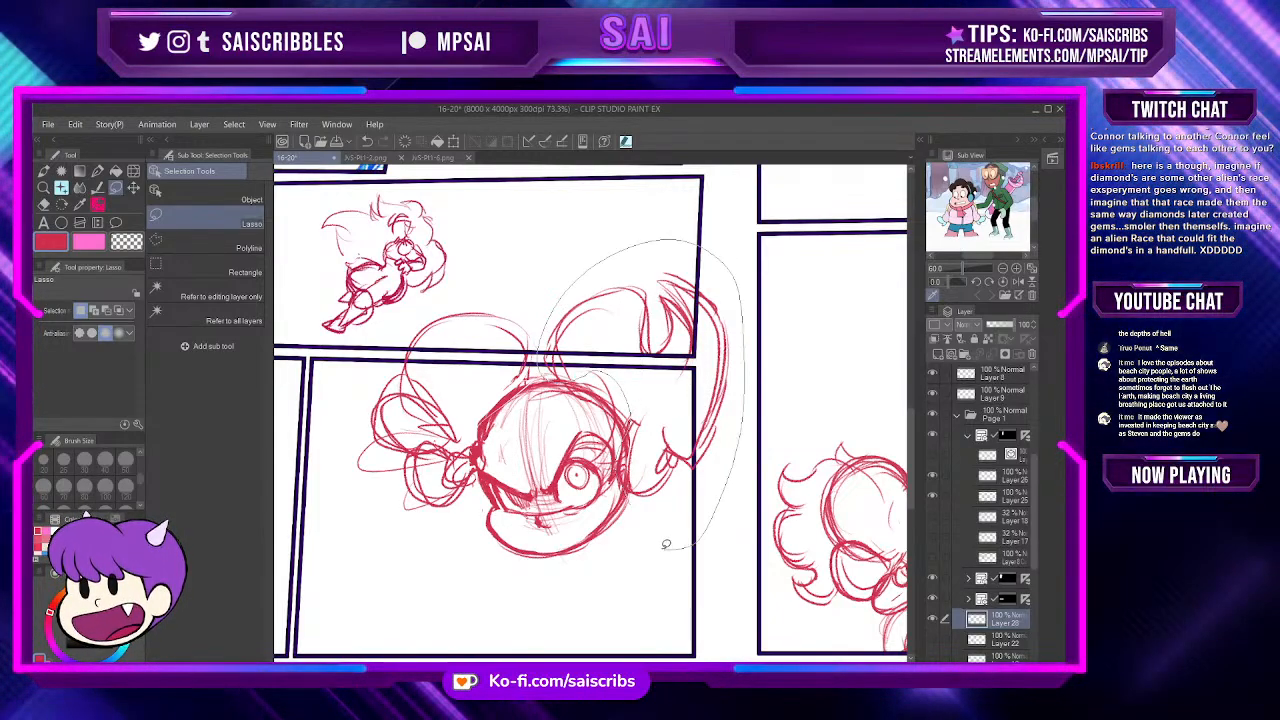
Step: Lasso the large hair shape on the right side of the head, rotate it slightly clockwise, shift it against the head, and deselect it
left_click_drag(665, 545, 651, 504)
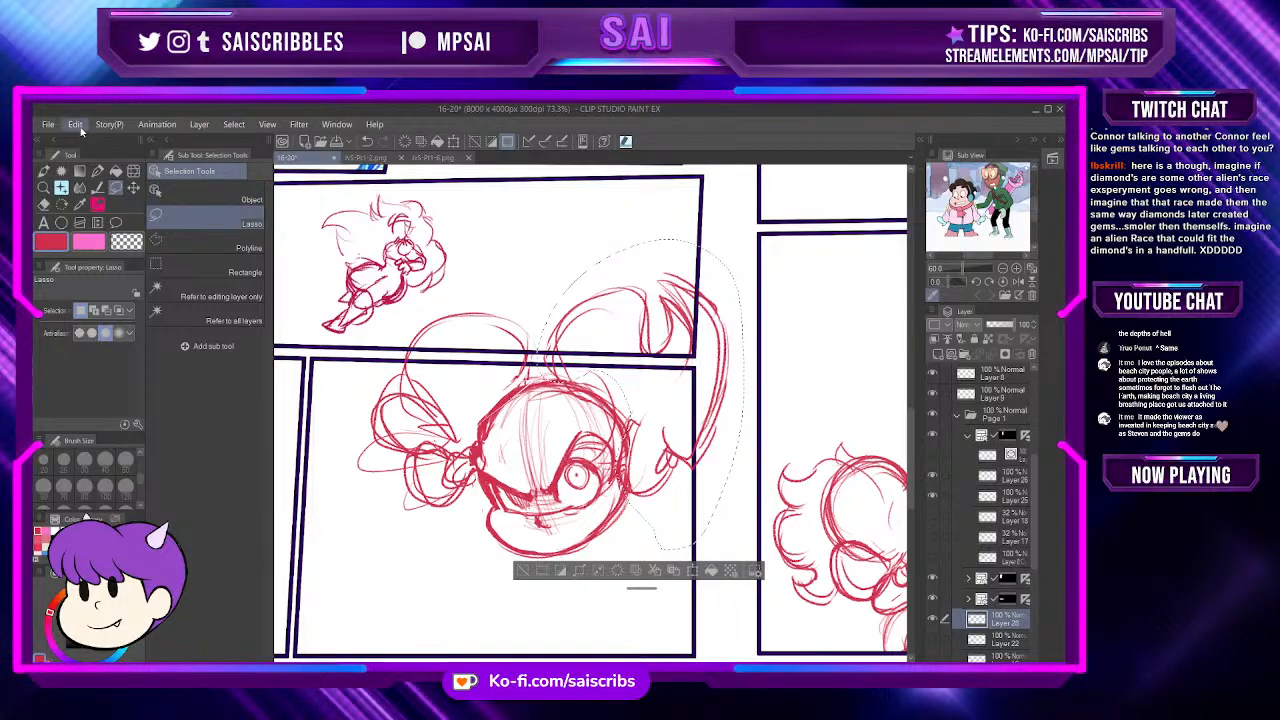
key("ctrl+c")
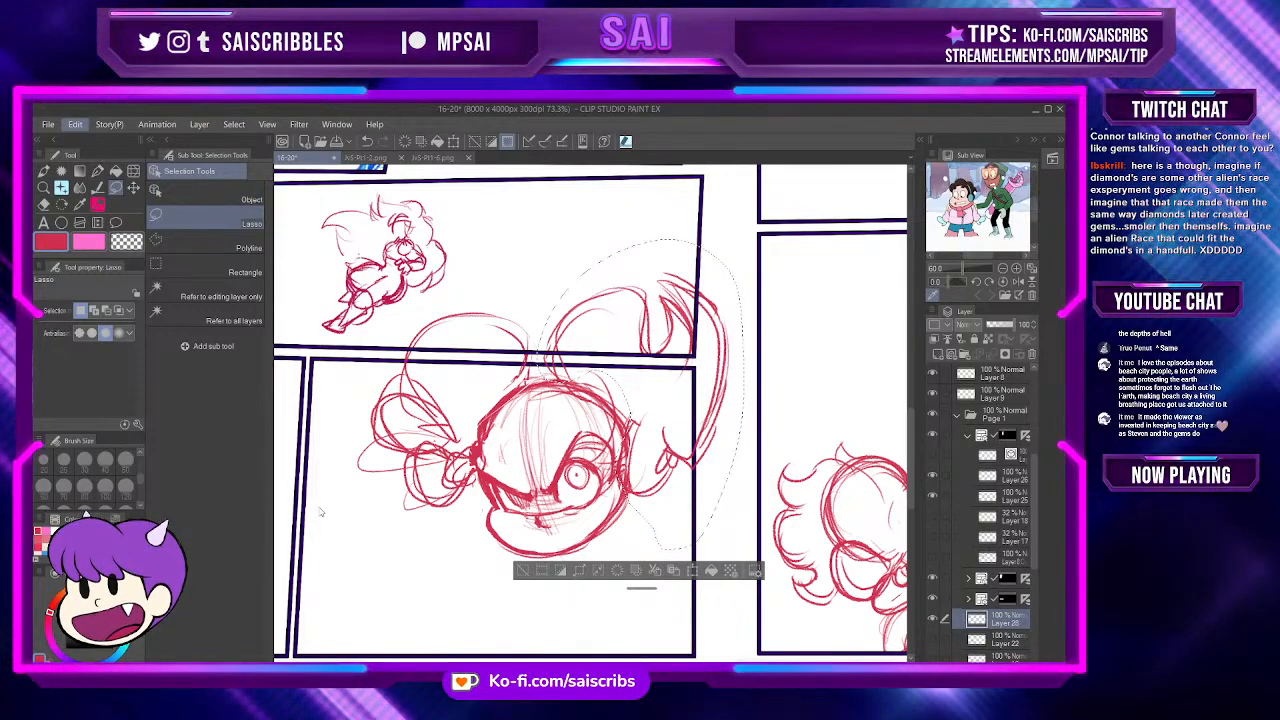
key("ctrl+t")
left_click_drag(744, 241, 741, 258)
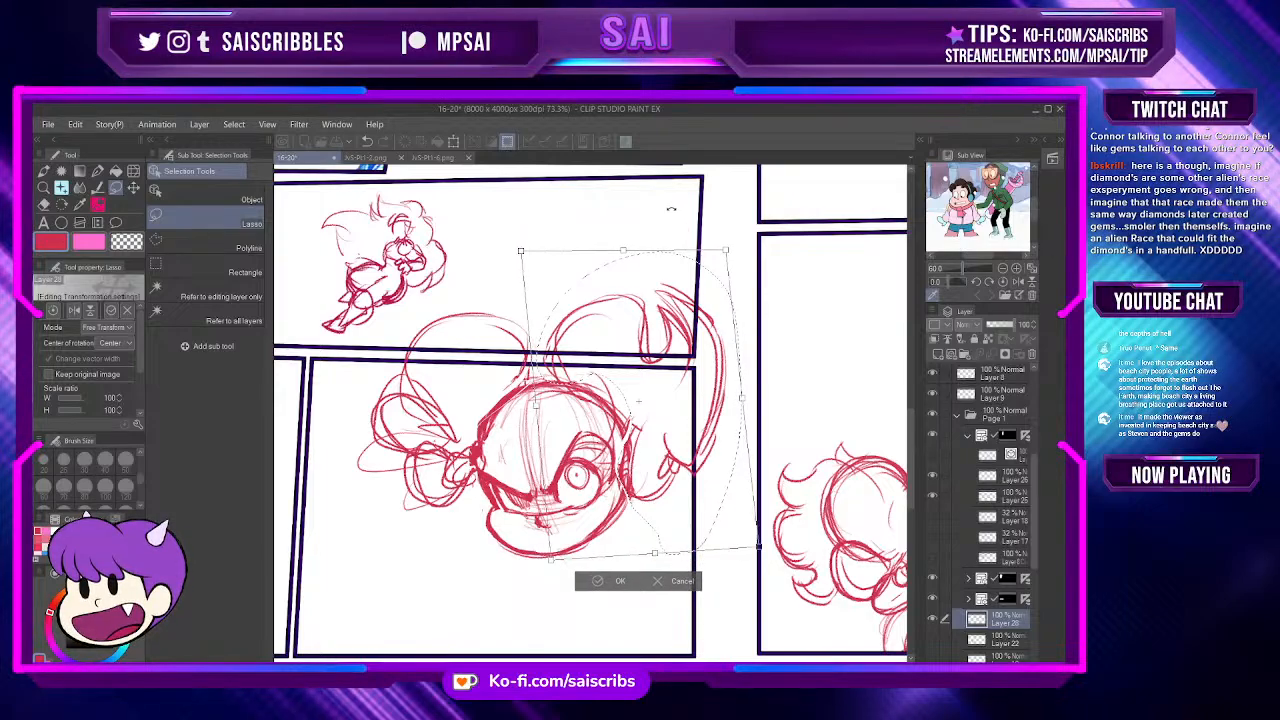
left_click_drag(671, 209, 676, 200)
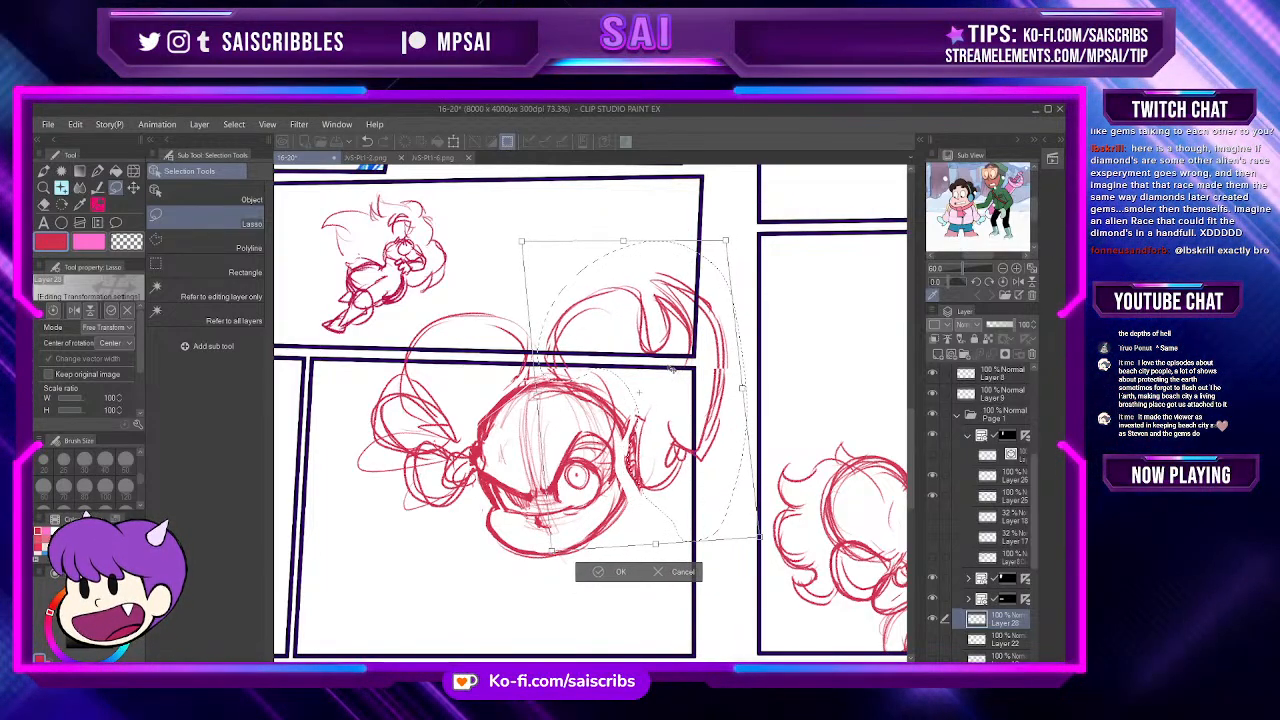
mouse_move(757, 405)
left_mouse_down()
mouse_move(760, 427)
mouse_move(683, 425)
left_mouse_up()
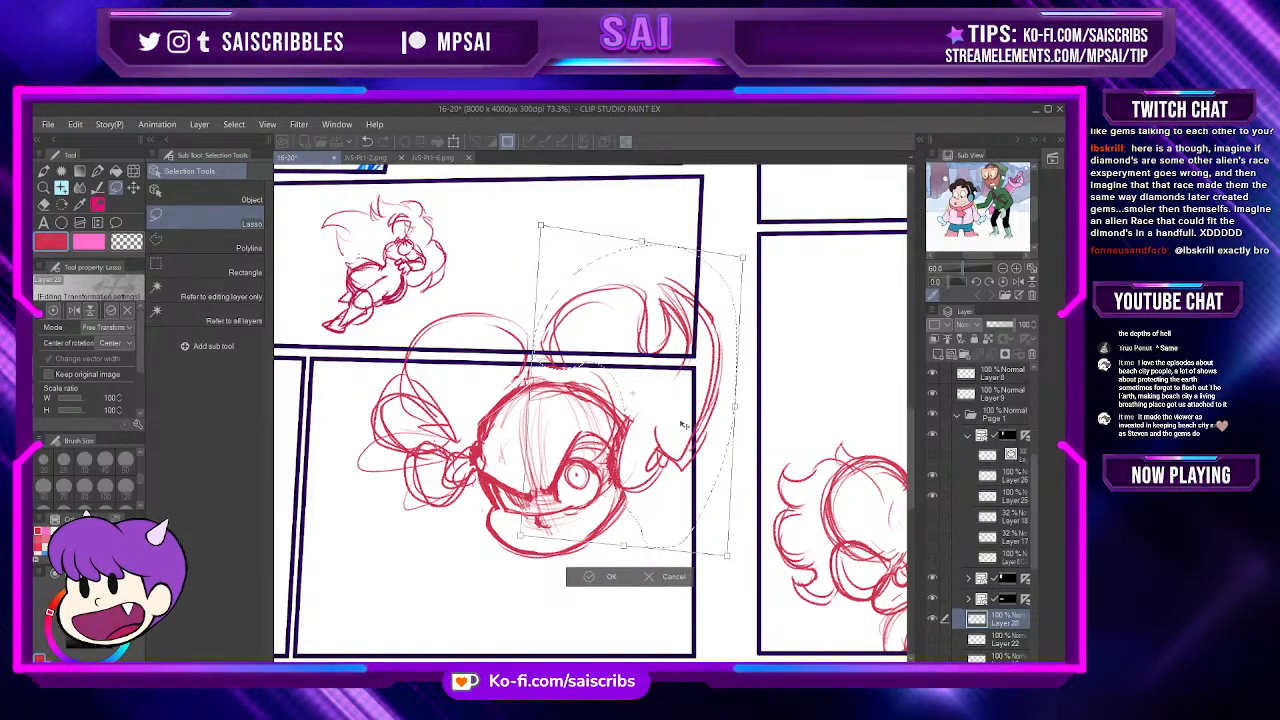
left_click(619, 583)
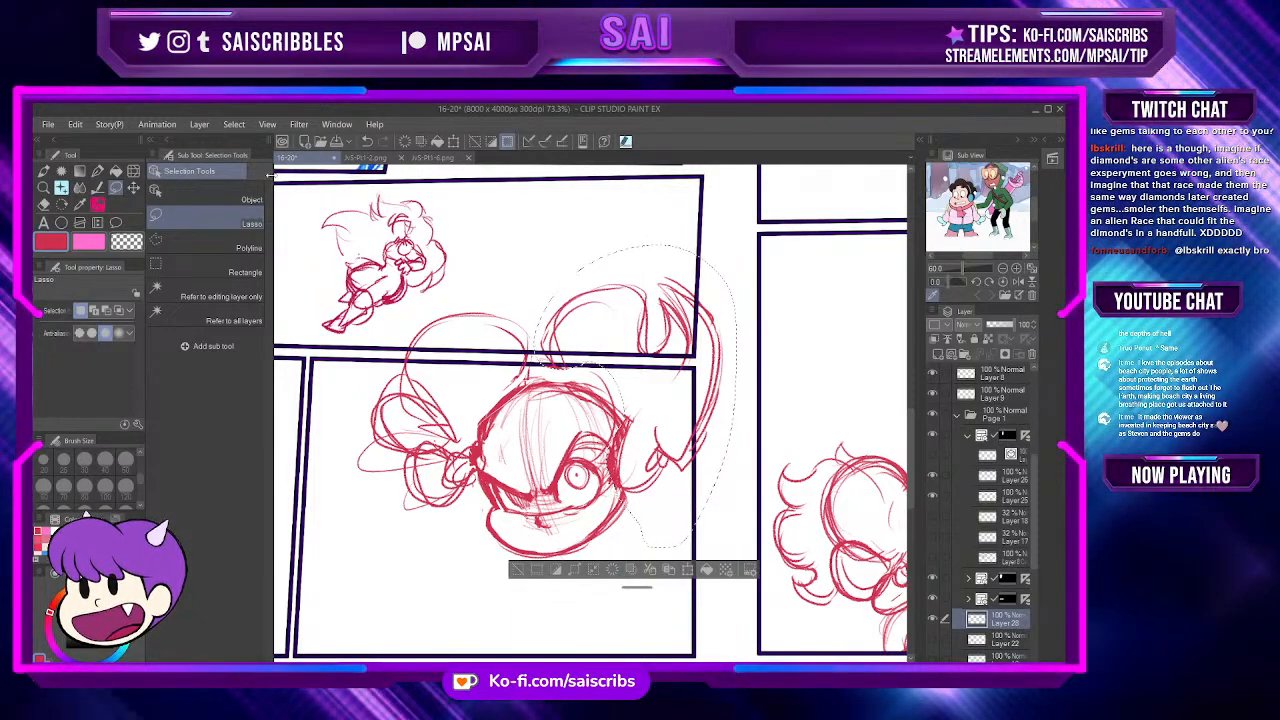
left_click(234, 124)
left_click(253, 163)
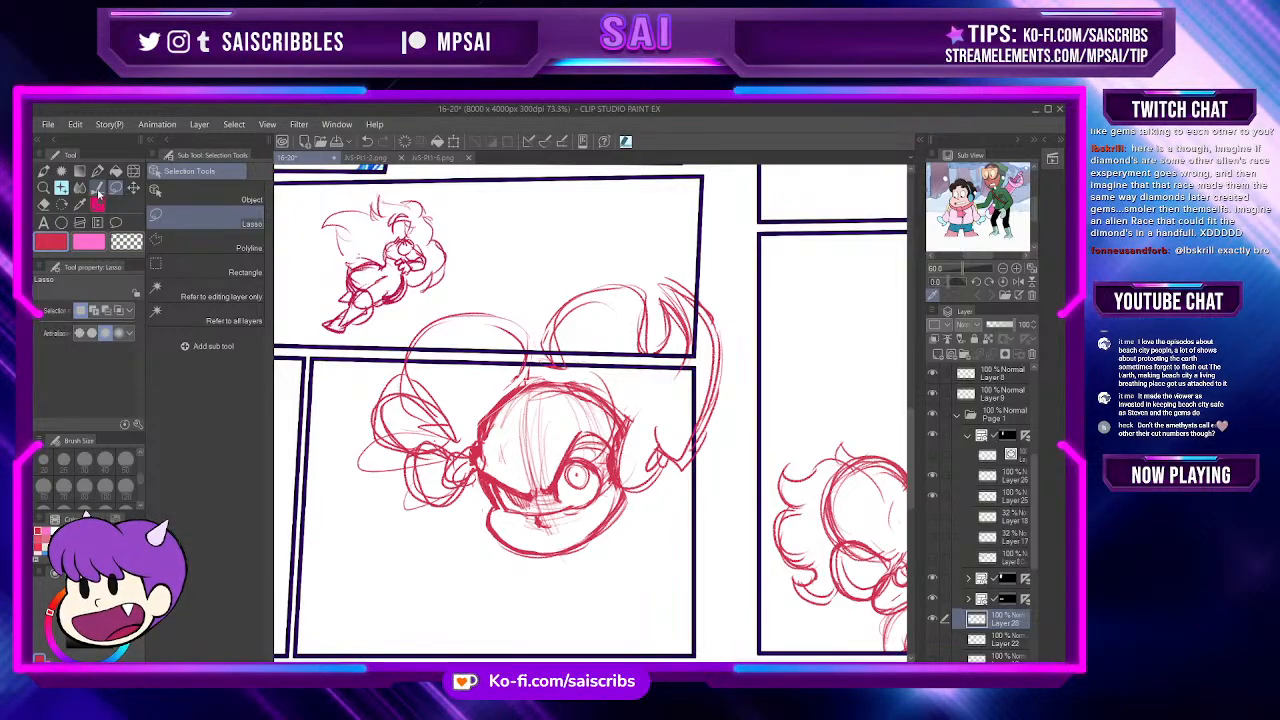
Step: Pencil firmer contours and a curl on the right-hand hair, and clean up its overlap with the face using the Hard eraser at size 30
left_click(98, 203)
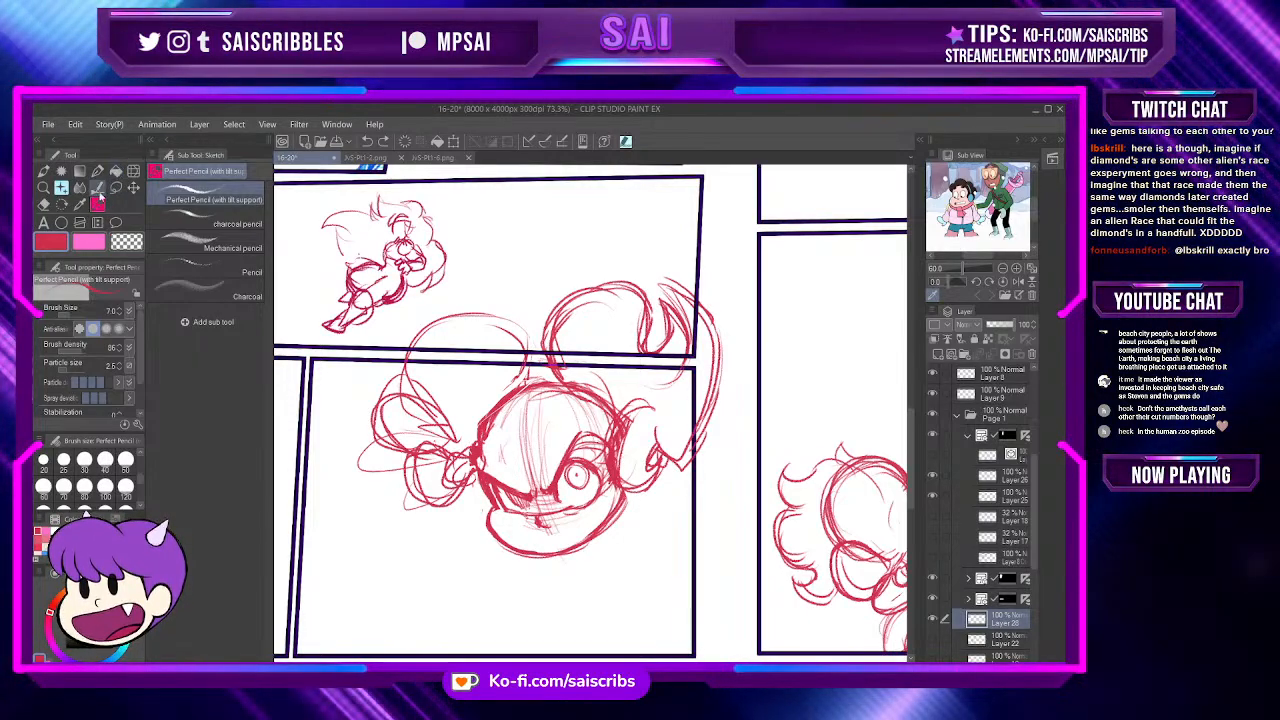
key("e")
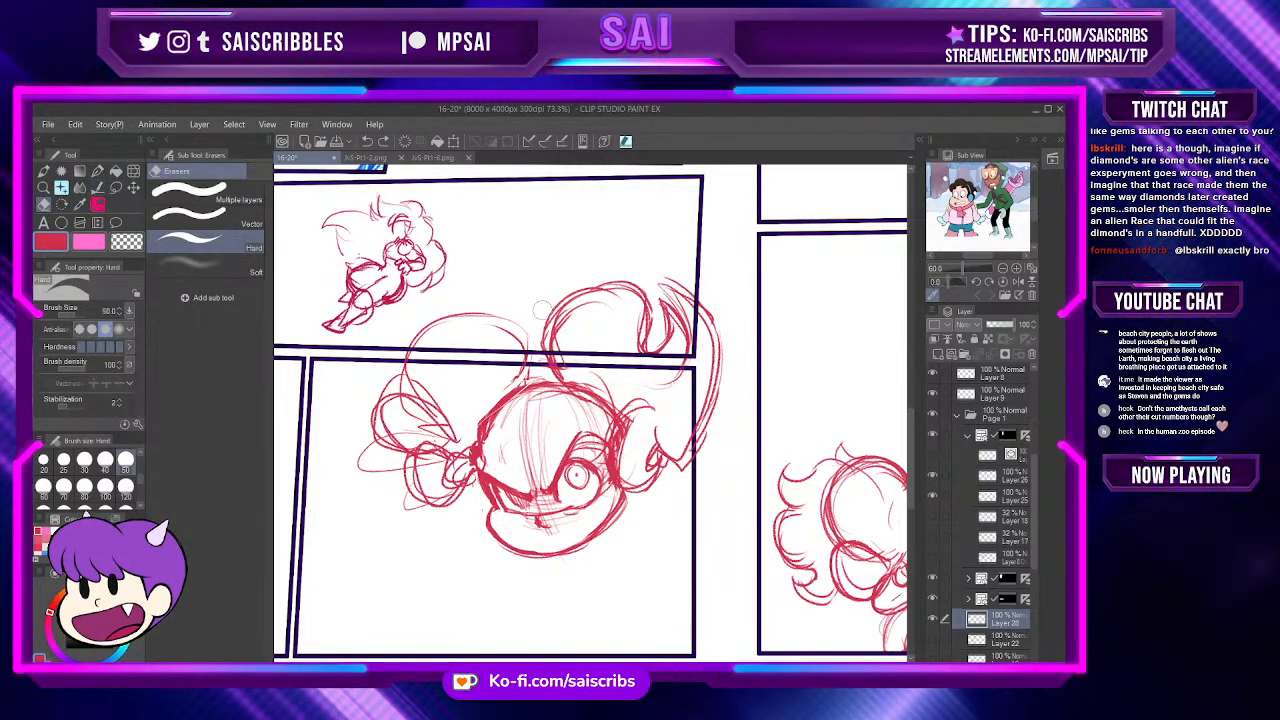
key("bracketleft")
key("bracketleft")
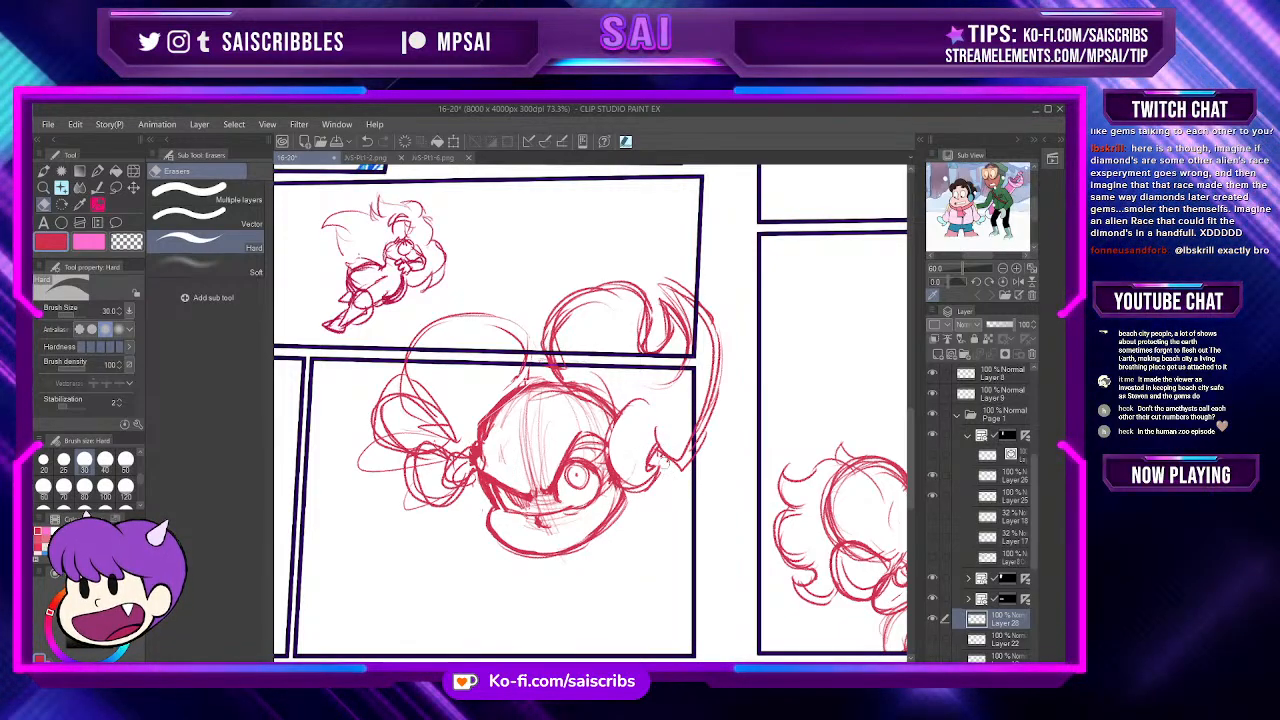
key("p")
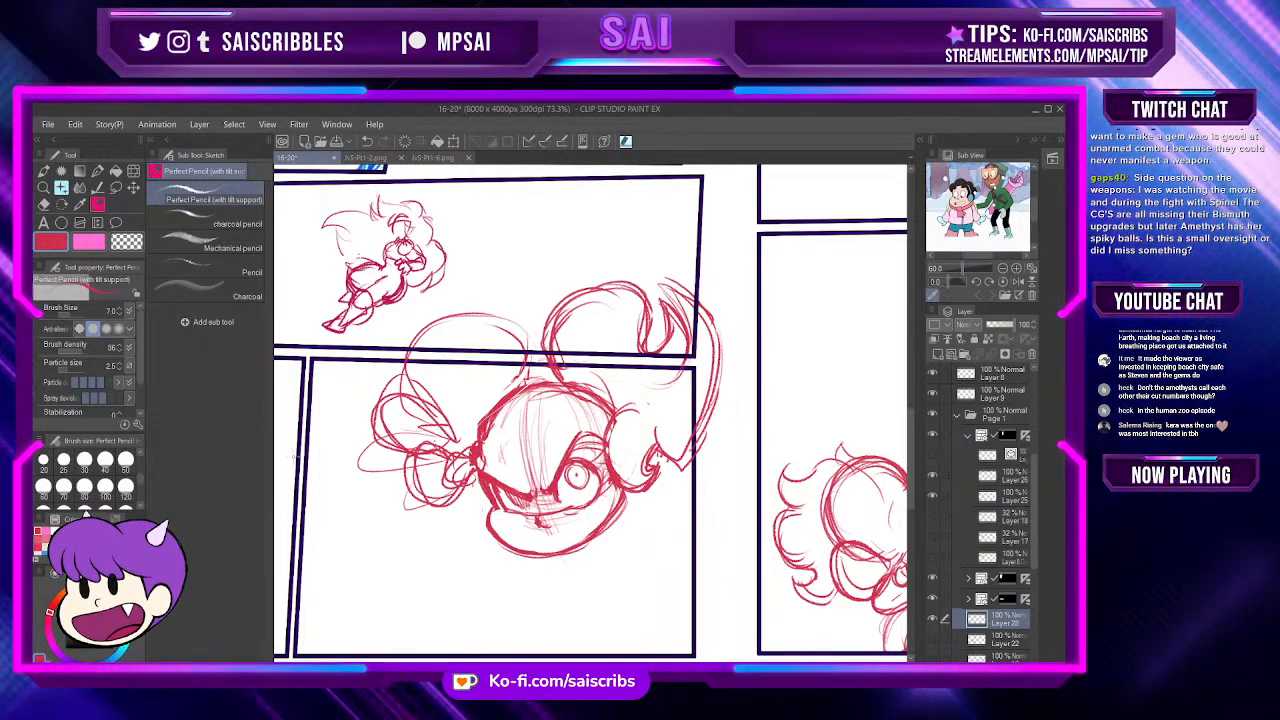
Step: Erase the inner construction lines of the left-hand hair with the Hard eraser at size 30
scroll(469, 463, "down", 3)
scroll(506, 400, "up", 1)
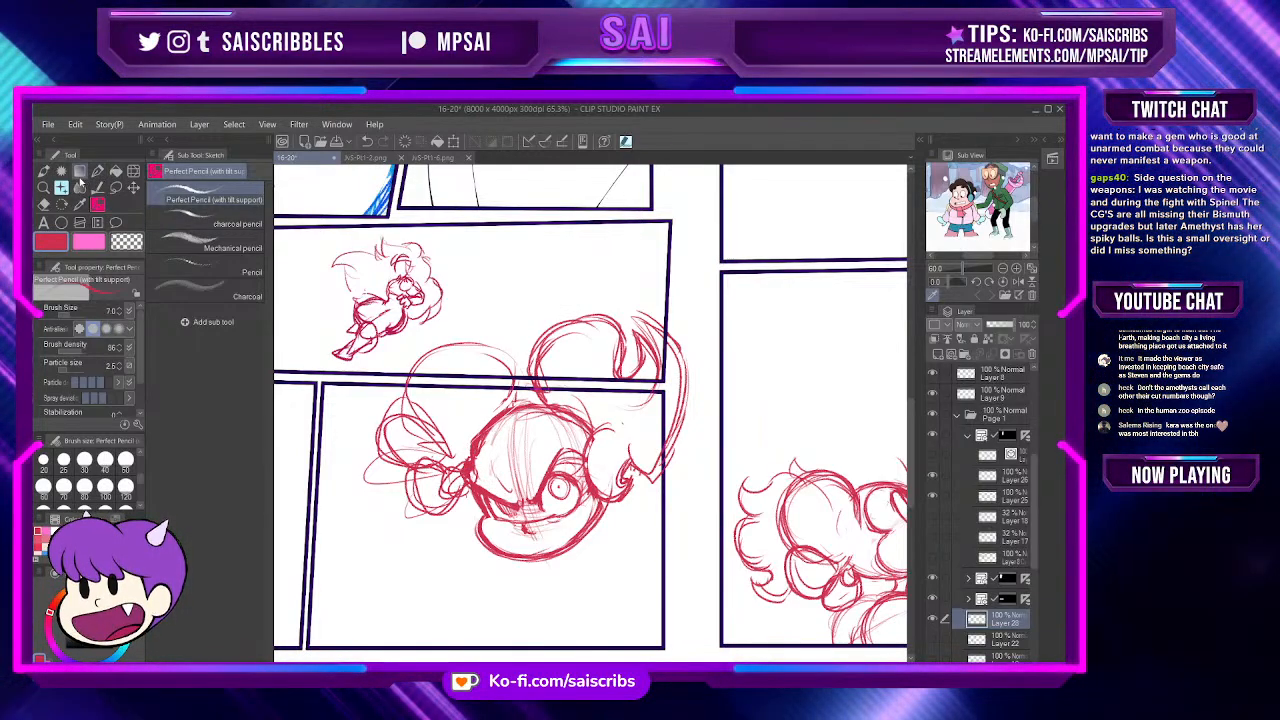
key("e")
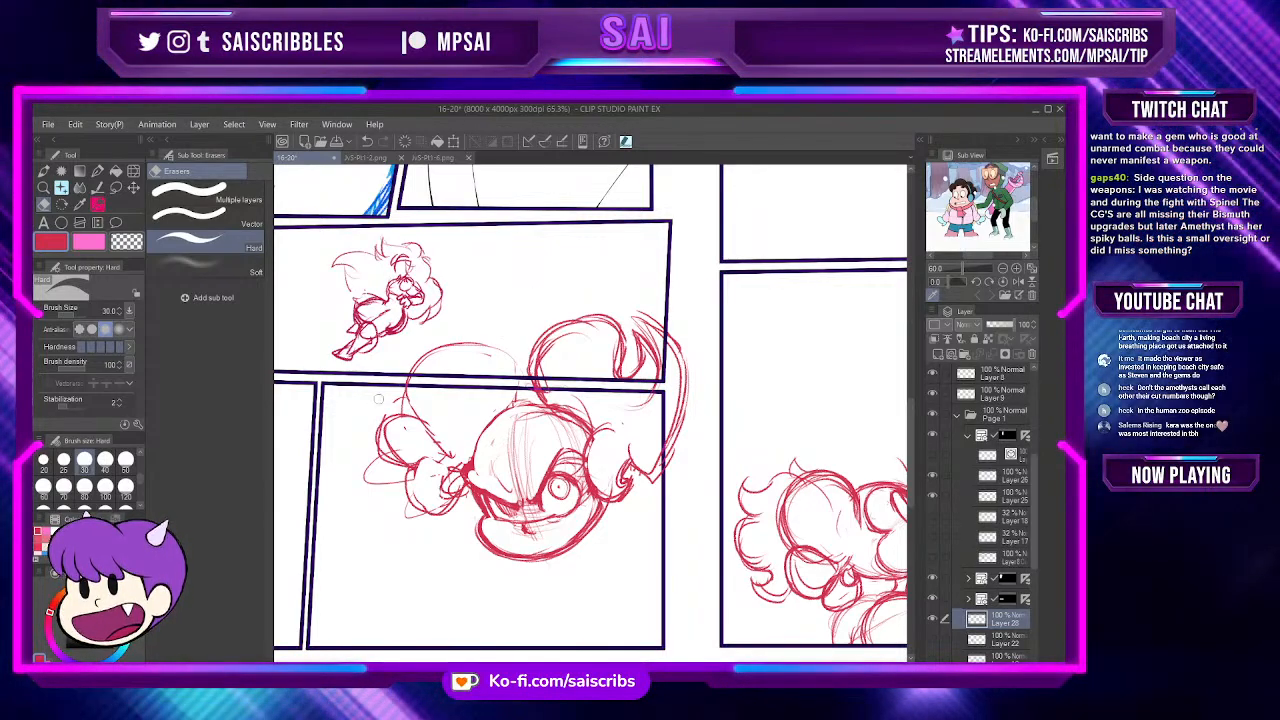
scroll(442, 437, "down", 2)
scroll(442, 437, "down", 3)
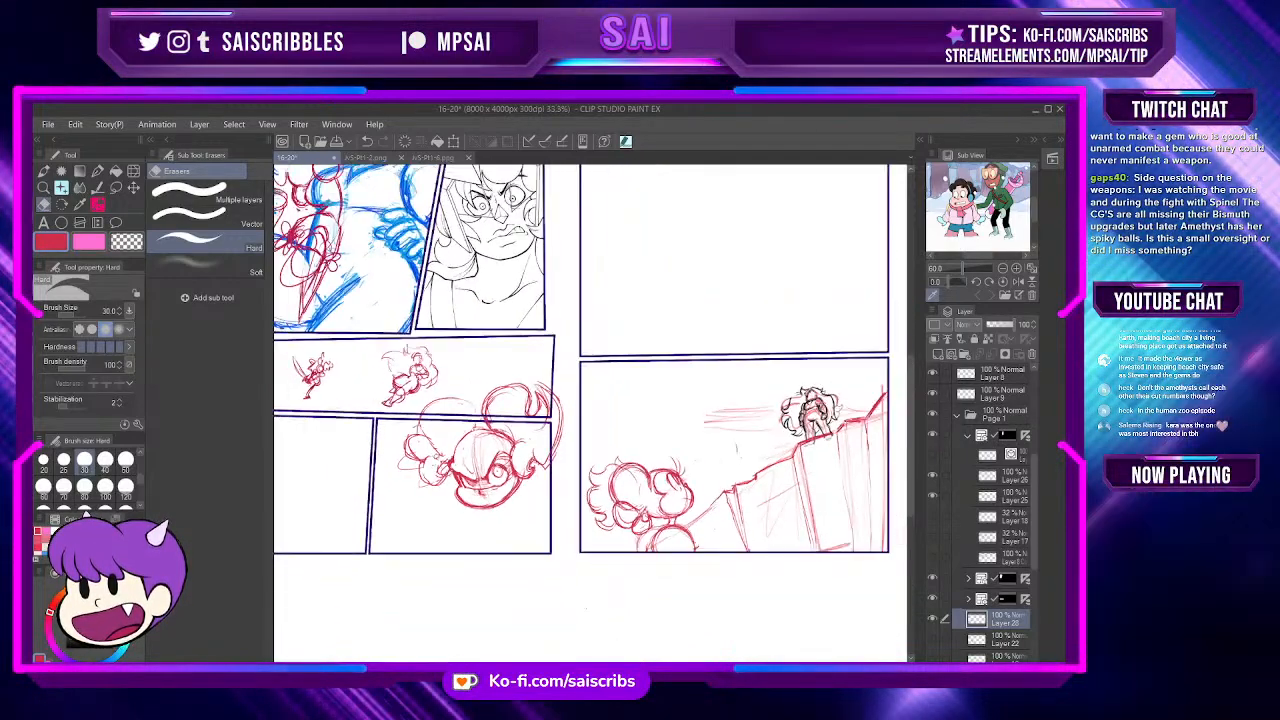
scroll(446, 470, "up", 2)
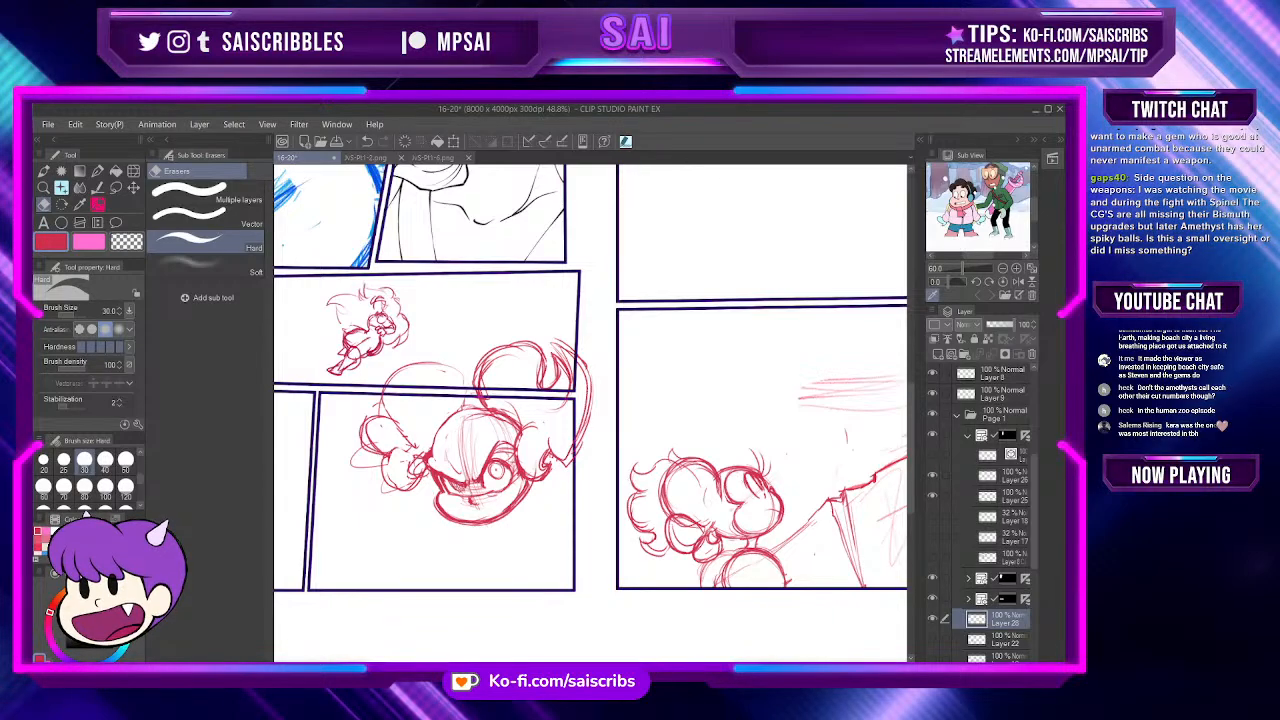
scroll(458, 490, "down", 1)
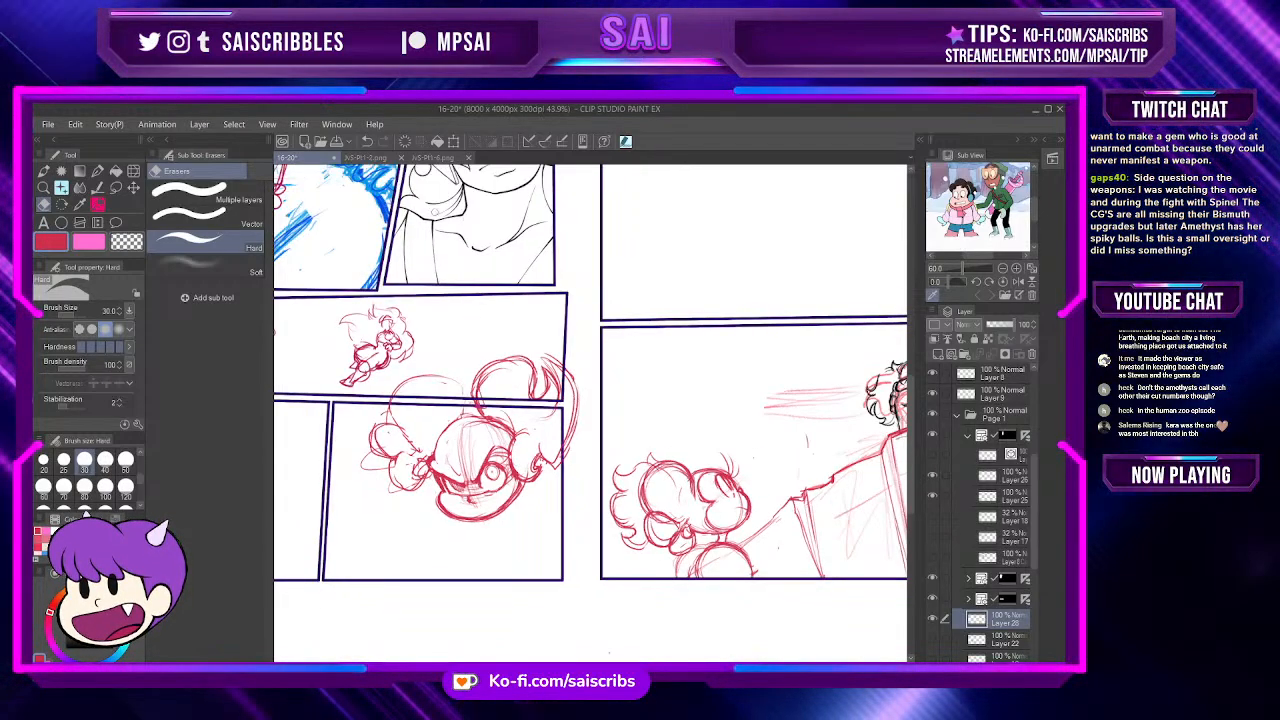
Step: Check the two reference comic pages JvS-Pt1-6.png and JvS-Pt1-2.png and close both, returning to the 16-20 document
left_click(430, 158)
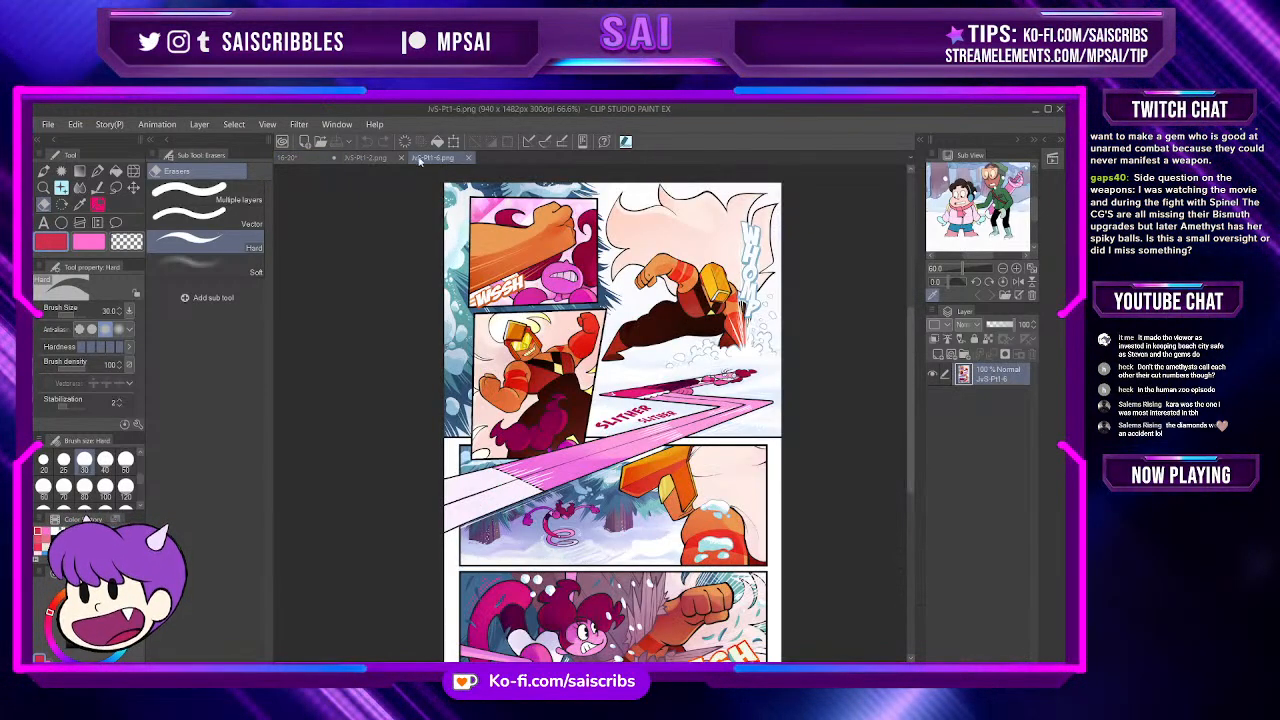
left_click(368, 158)
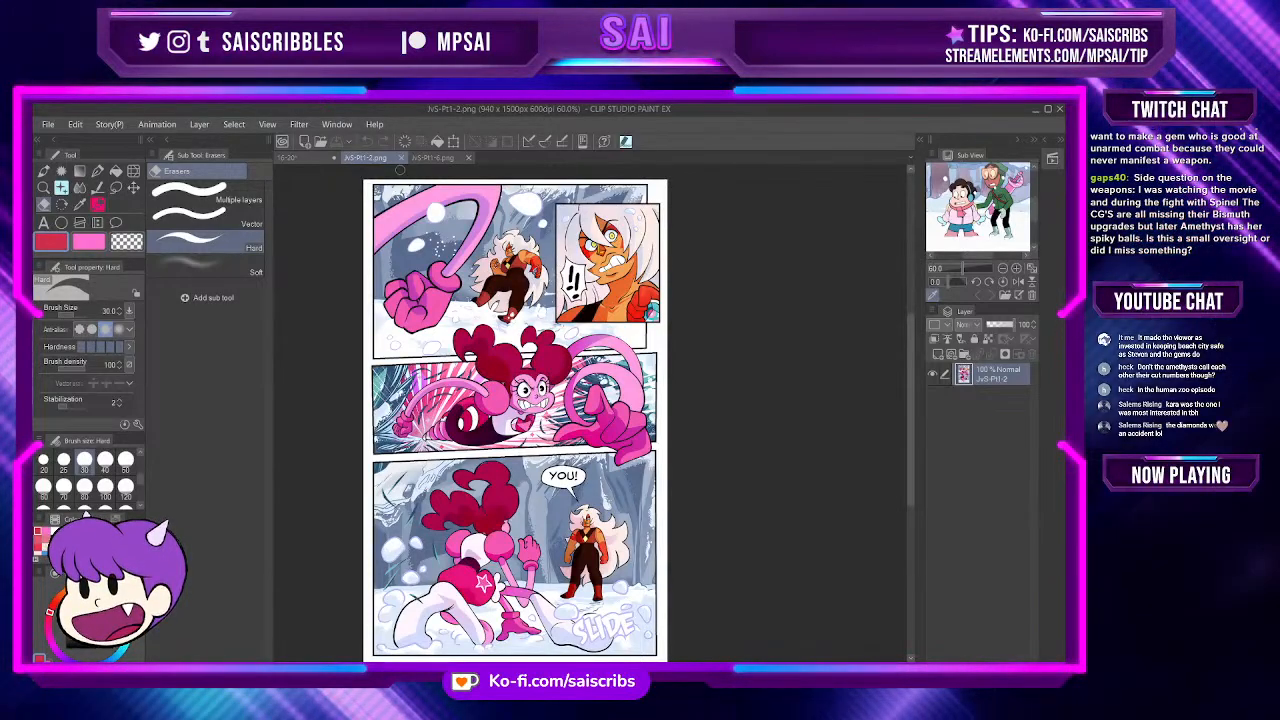
left_click(401, 158)
left_click(401, 158)
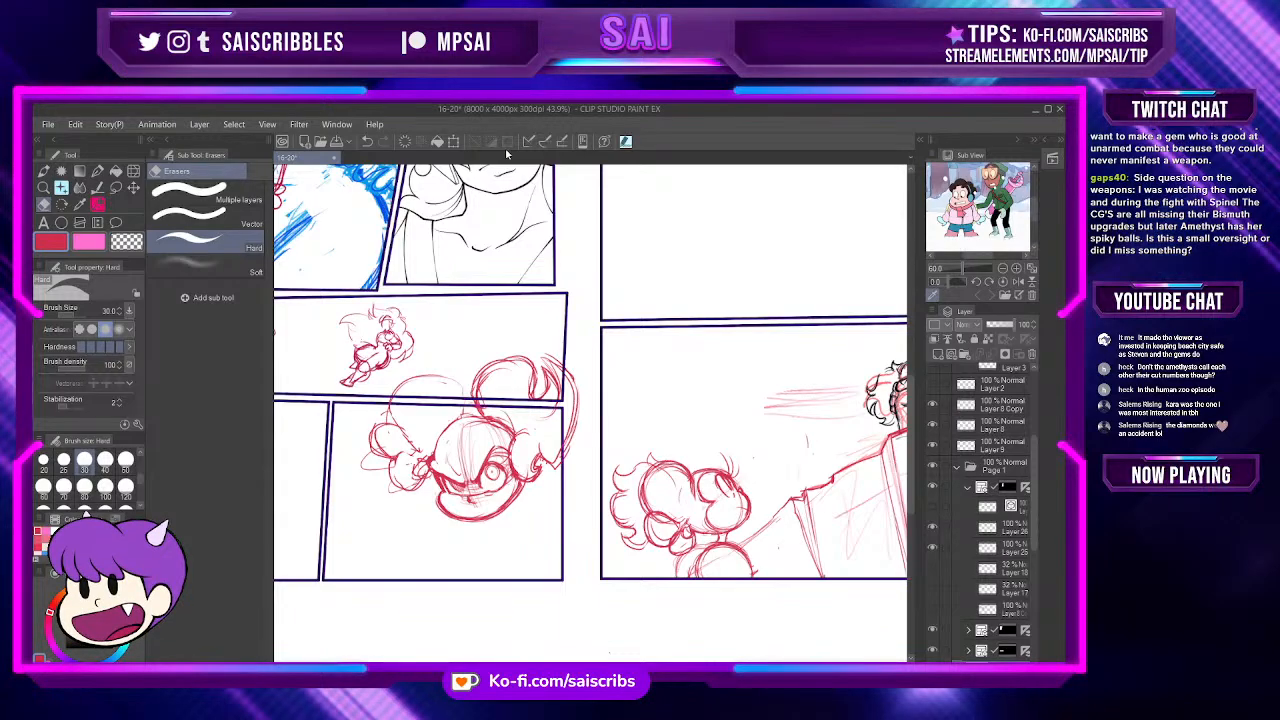
Step: Pencil a firmer outline on the lower left-hand hair puff and erase leftover lines around it with the Hard eraser at size 30
scroll(390, 470, "up", 1)
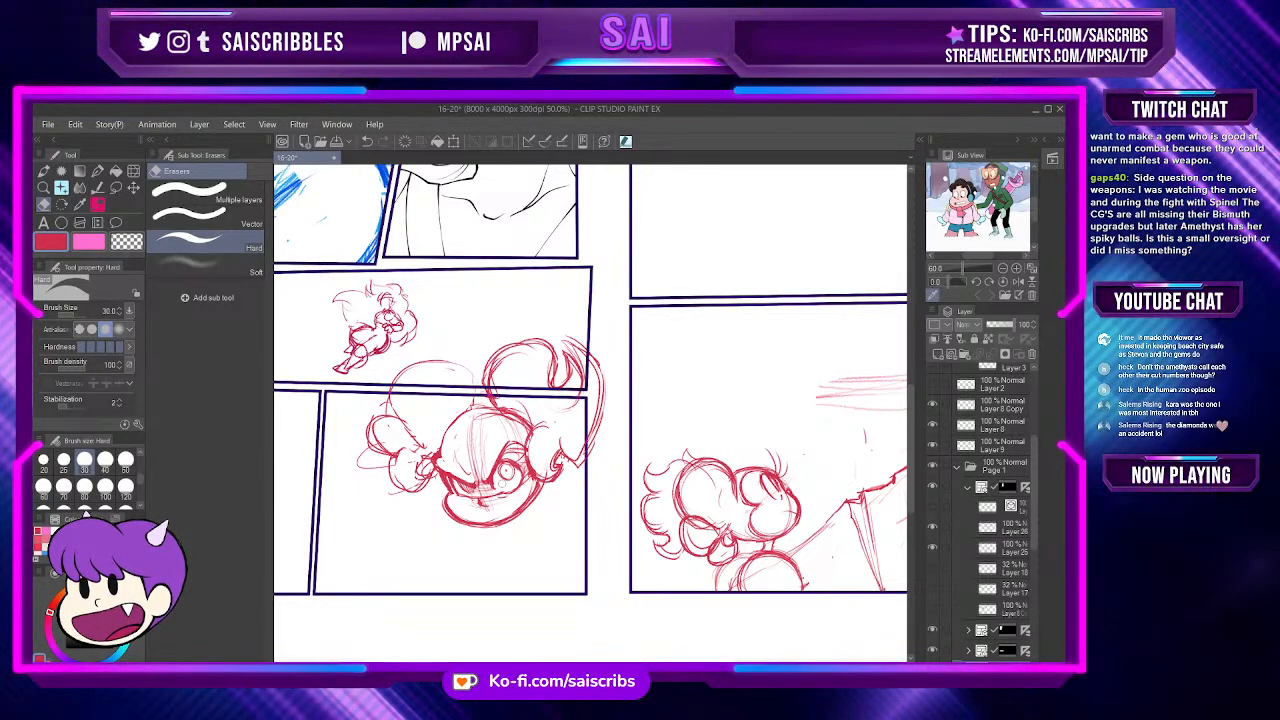
scroll(497, 465, "up", 1)
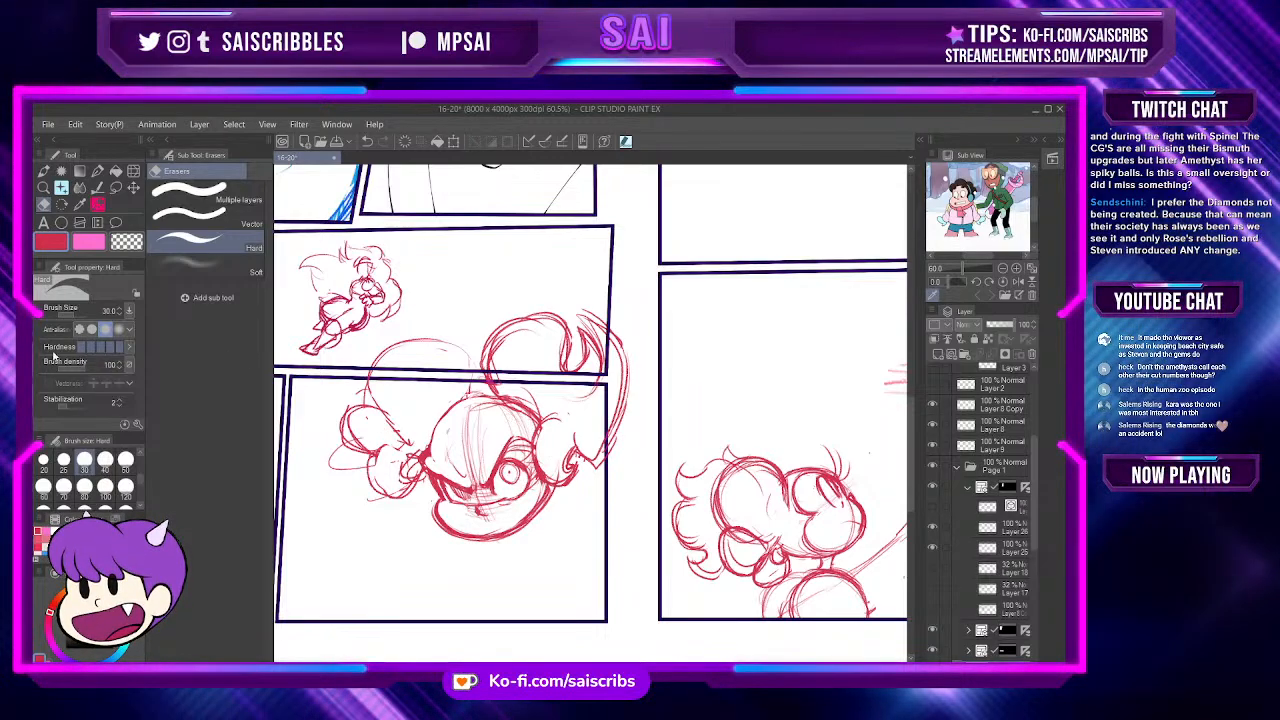
scroll(580, 355, "up", 2)
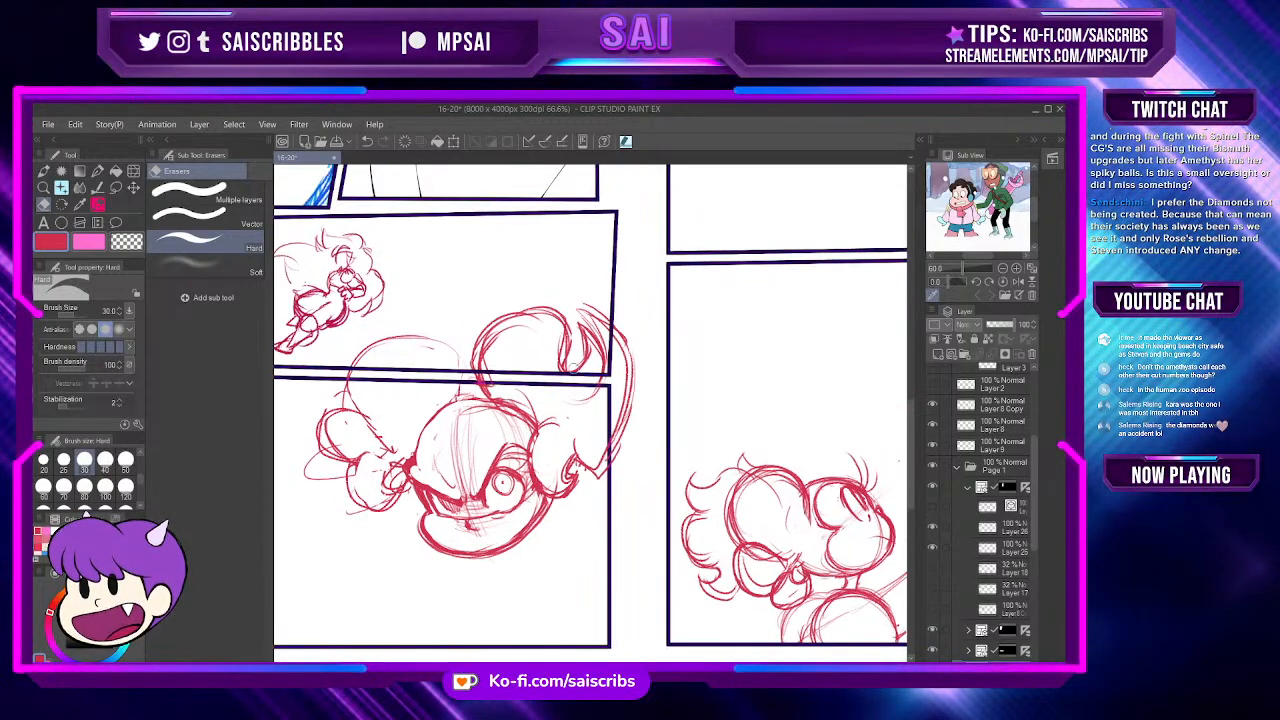
scroll(549, 369, "up", 1)
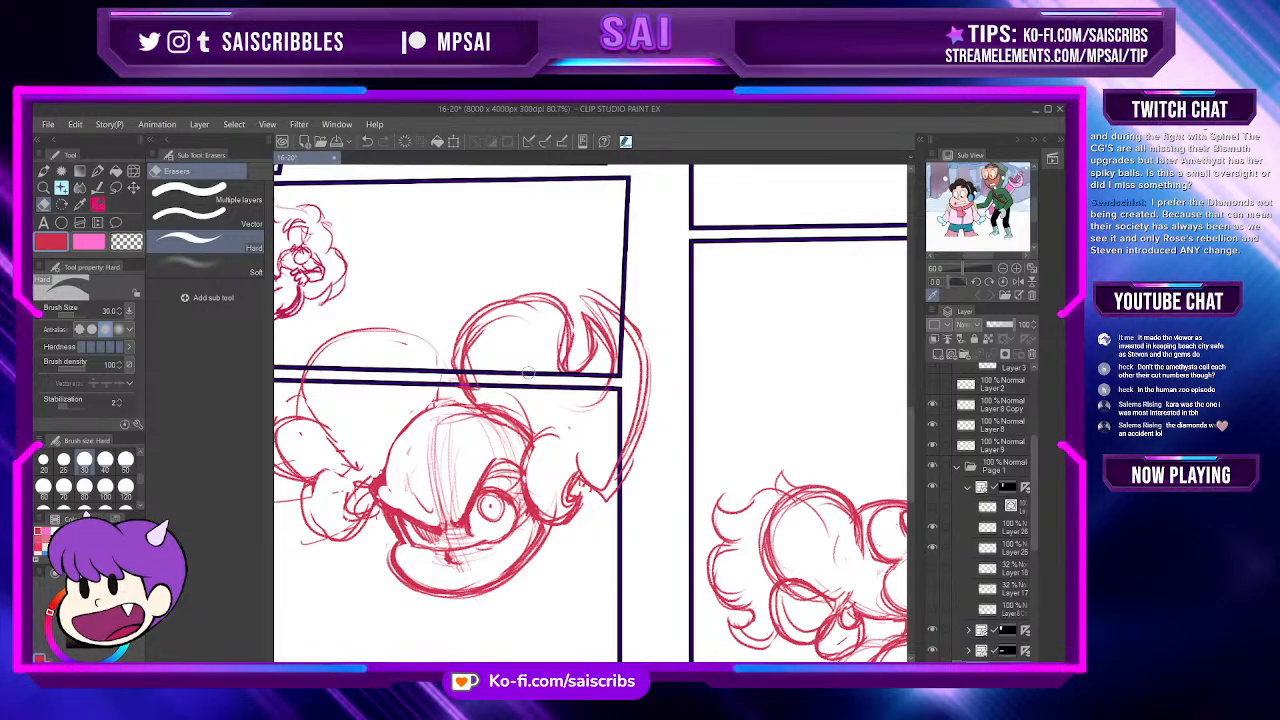
scroll(527, 372, "up", 1)
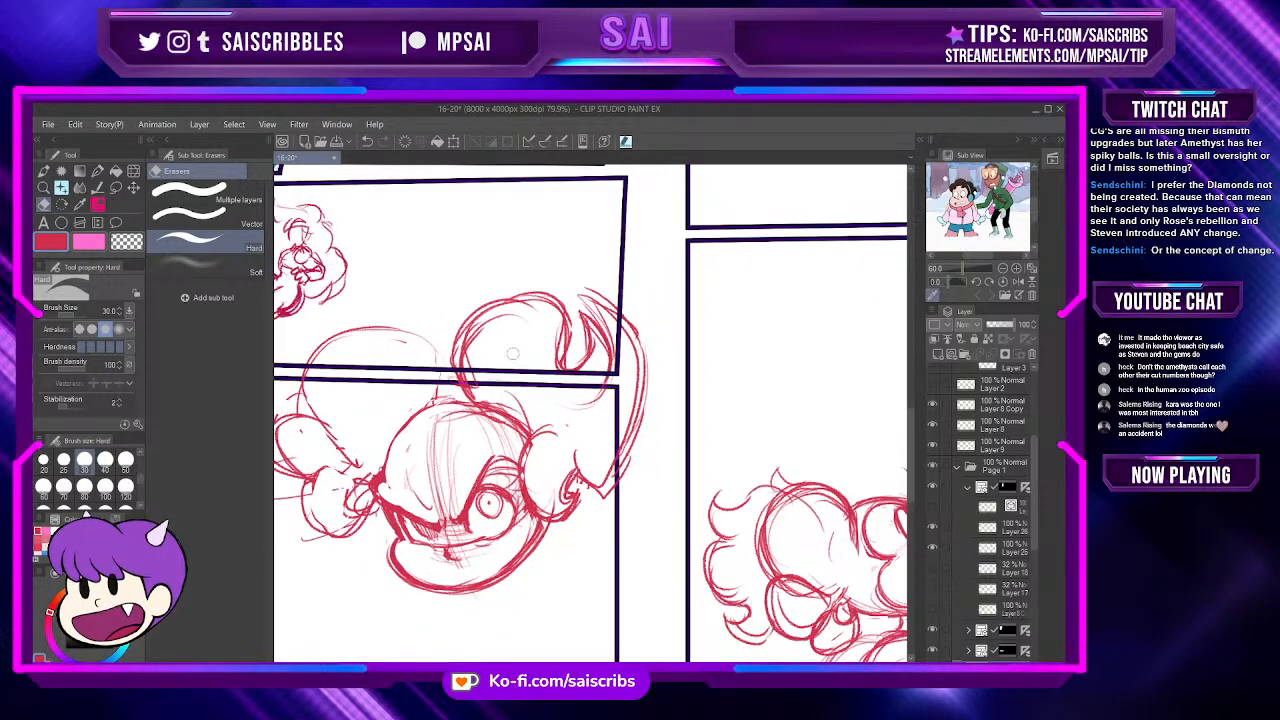
scroll(512, 342, "down", 2)
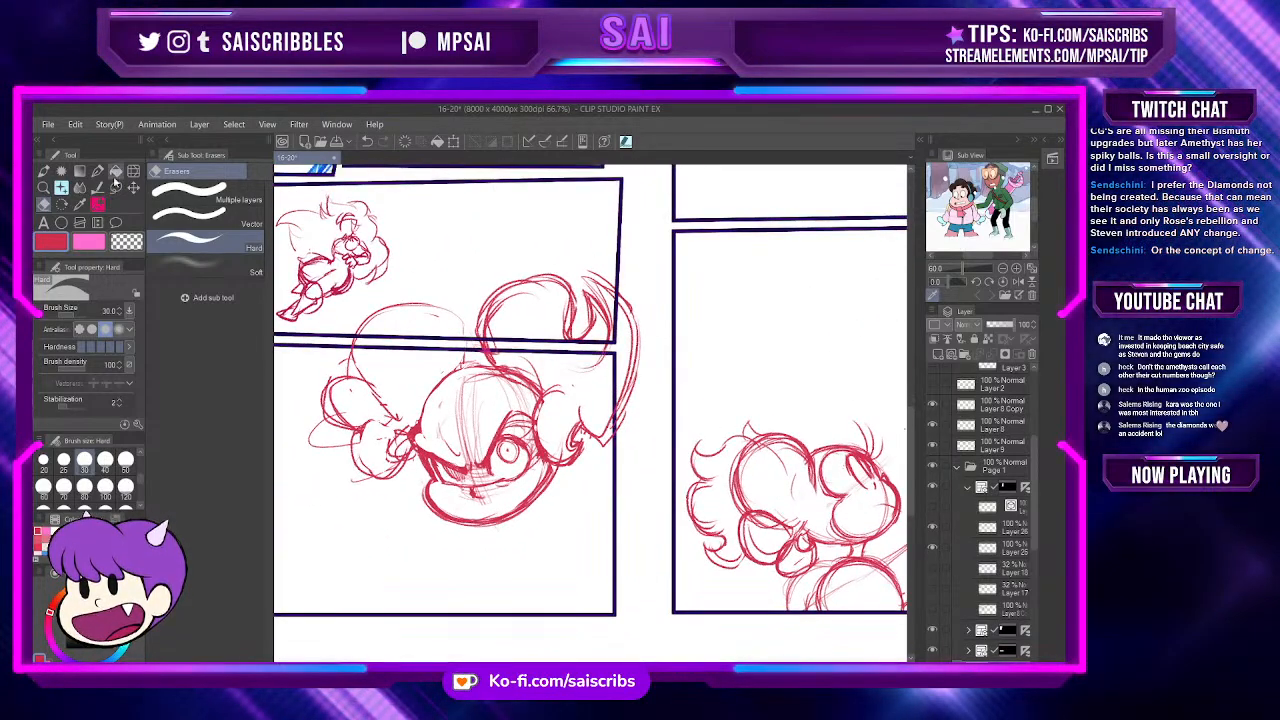
left_click(97, 205)
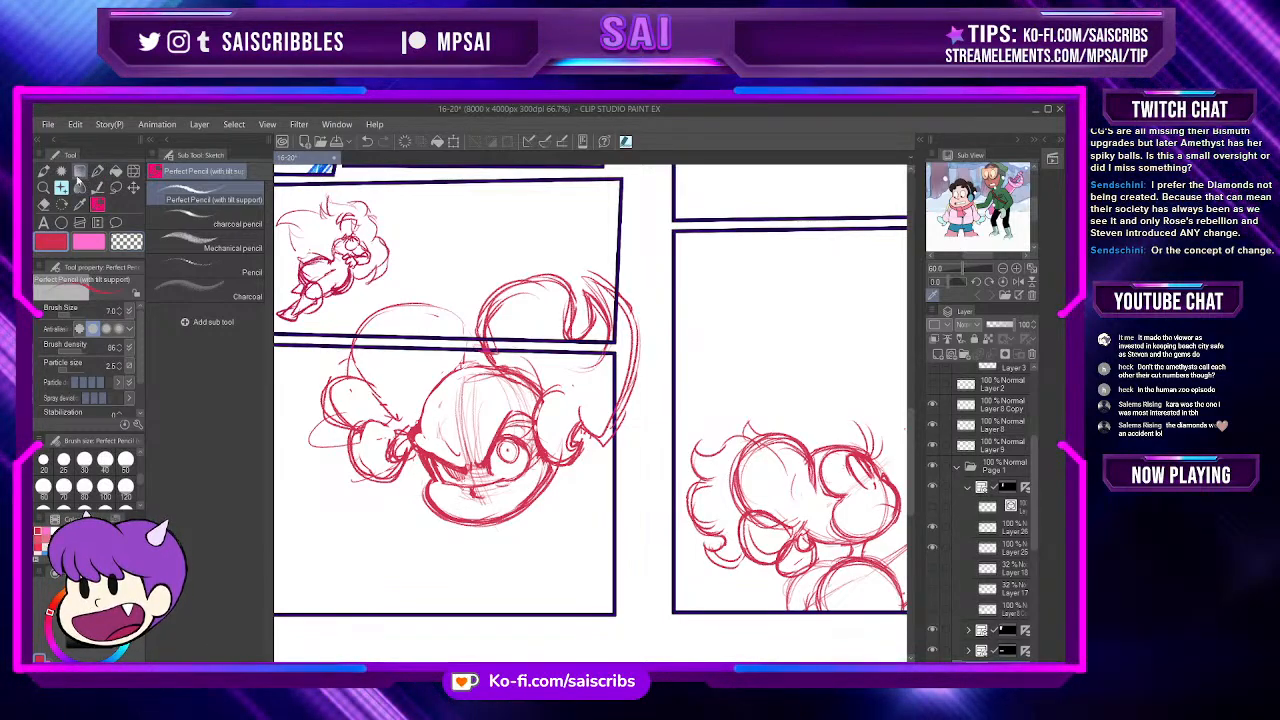
left_click(44, 203)
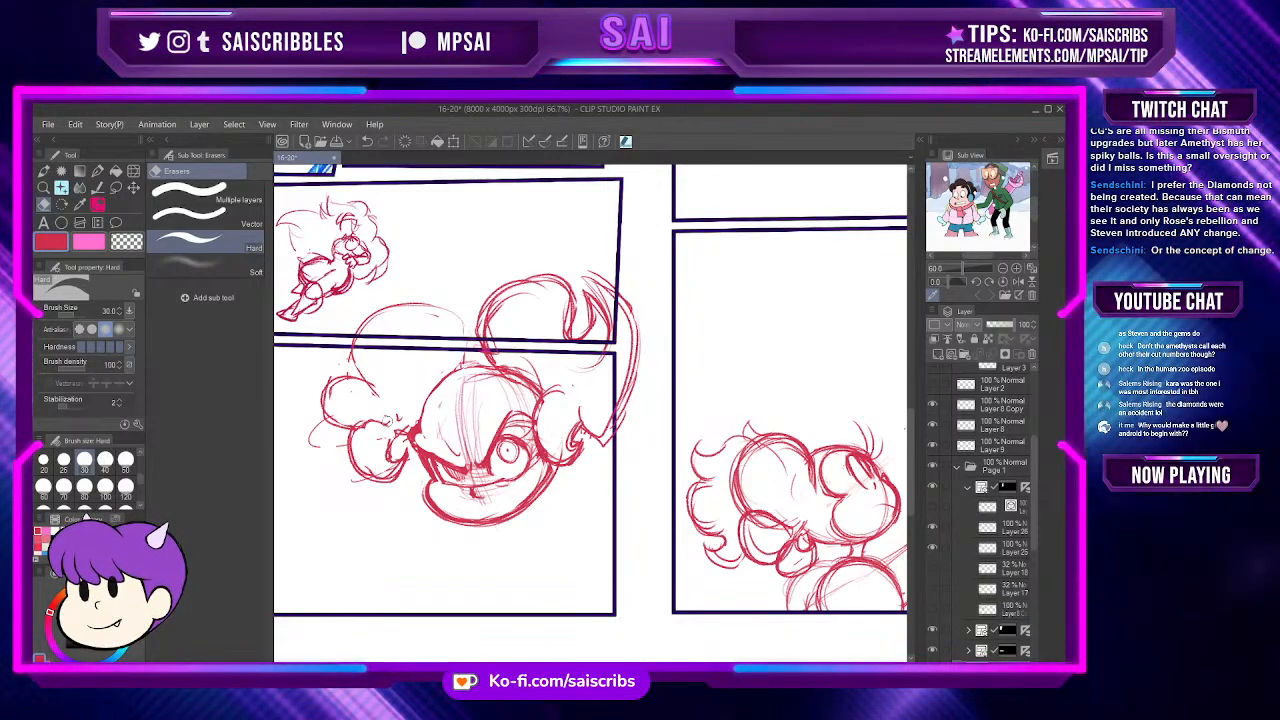
Step: Pencil a bolder curl at the top of the right-hand hair and clean up its overlapping lines with the Hard eraser
left_click(98, 204)
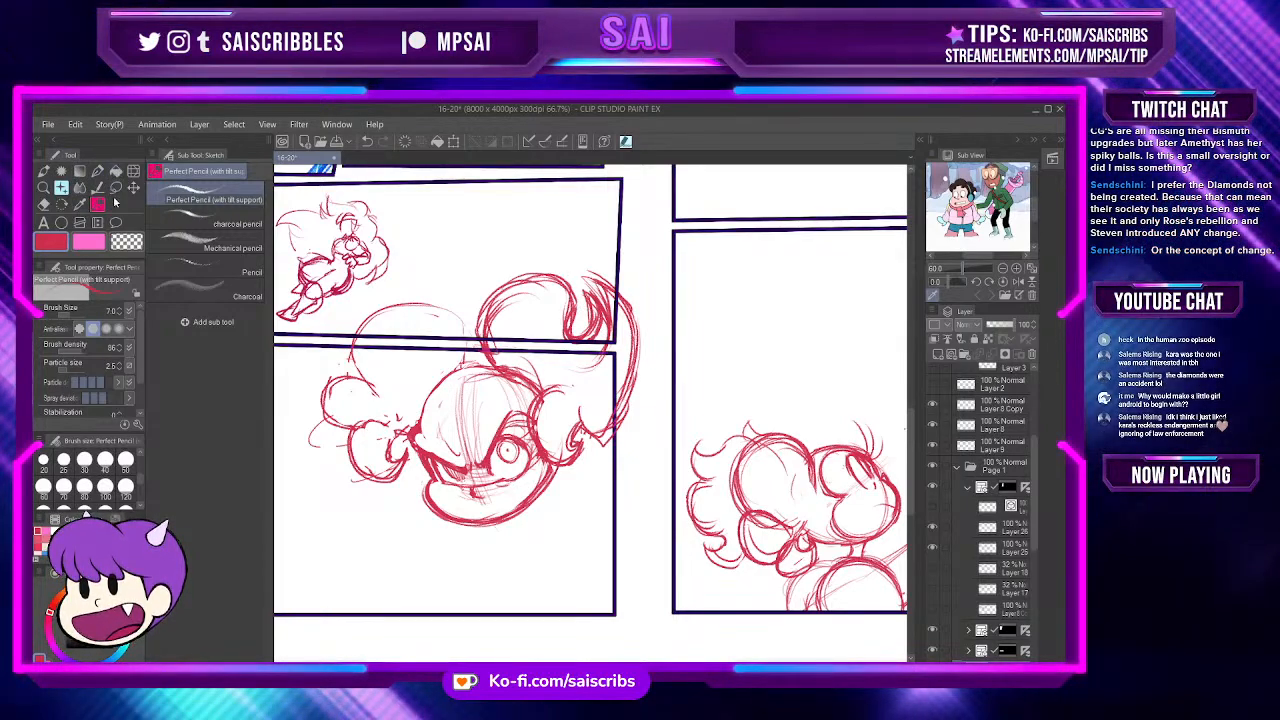
left_click(43, 203)
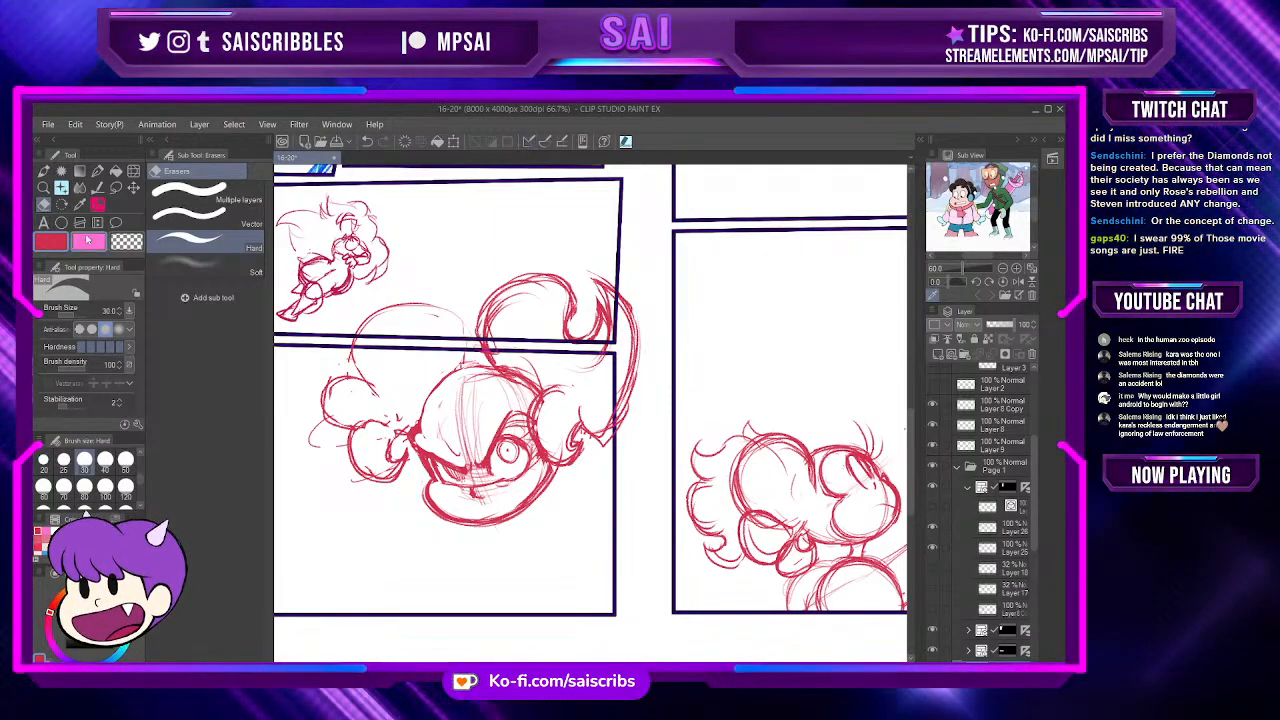
scroll(609, 449, "down", 3)
scroll(573, 422, "up", 2)
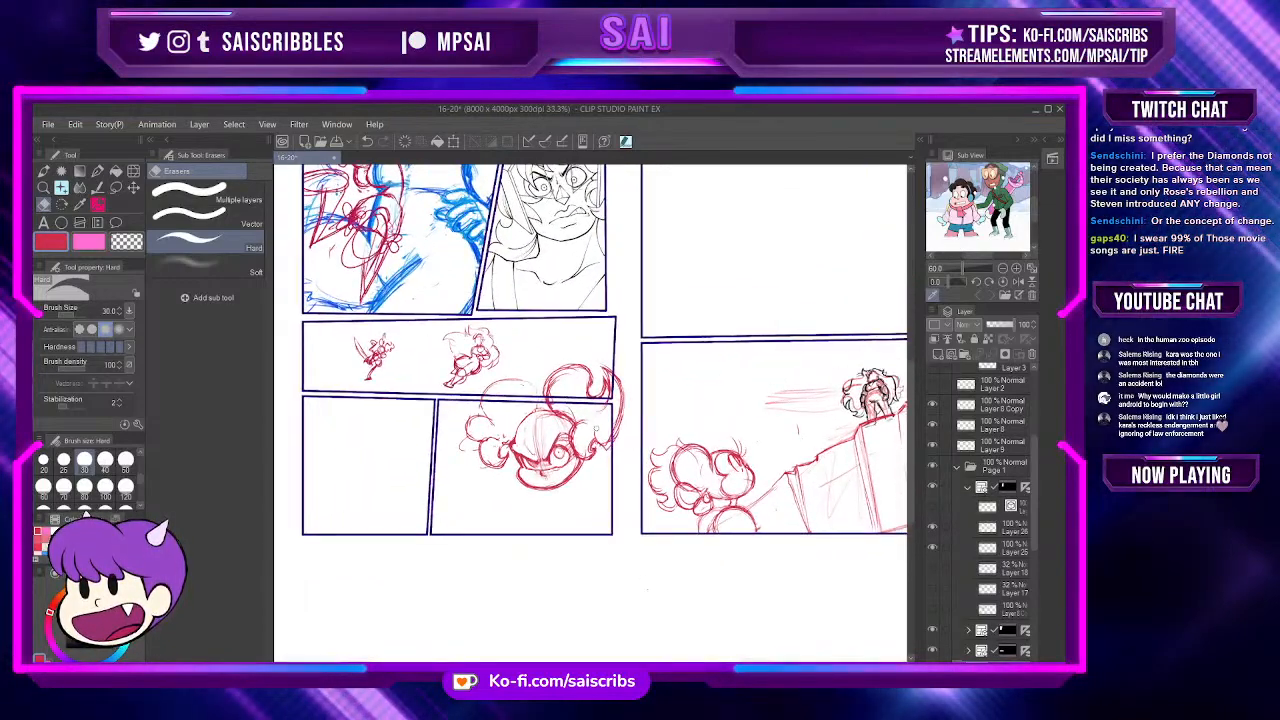
scroll(597, 452, "up", 1)
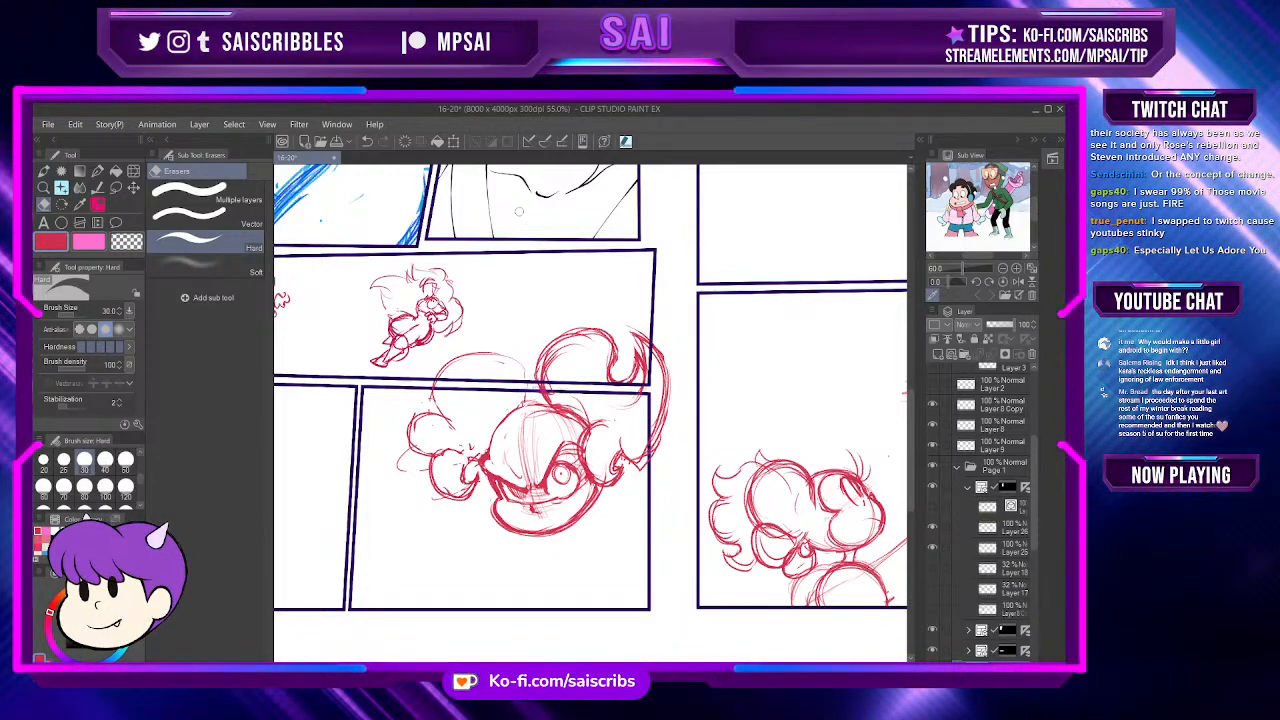
scroll(604, 455, "up", 2)
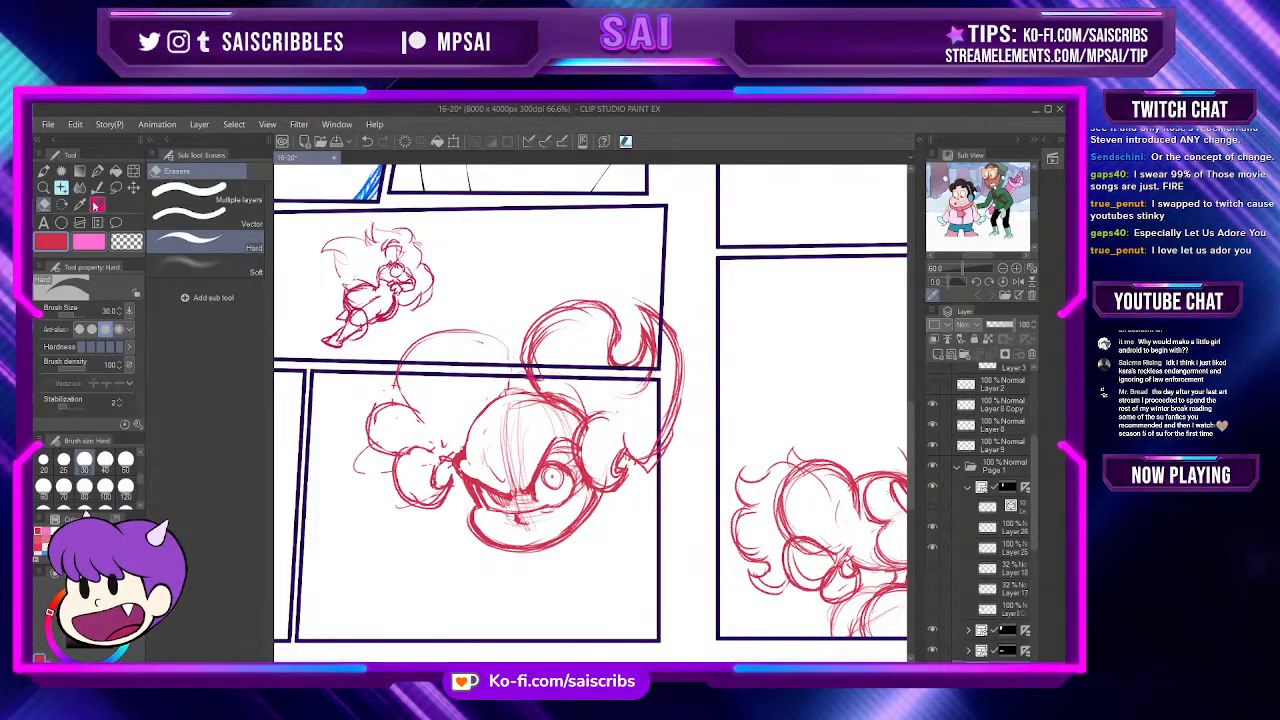
Step: Pencil the upper body below the head, with a small collar detail, a large round shoulder puff, torso contours and diagonal arm lines
key("p")
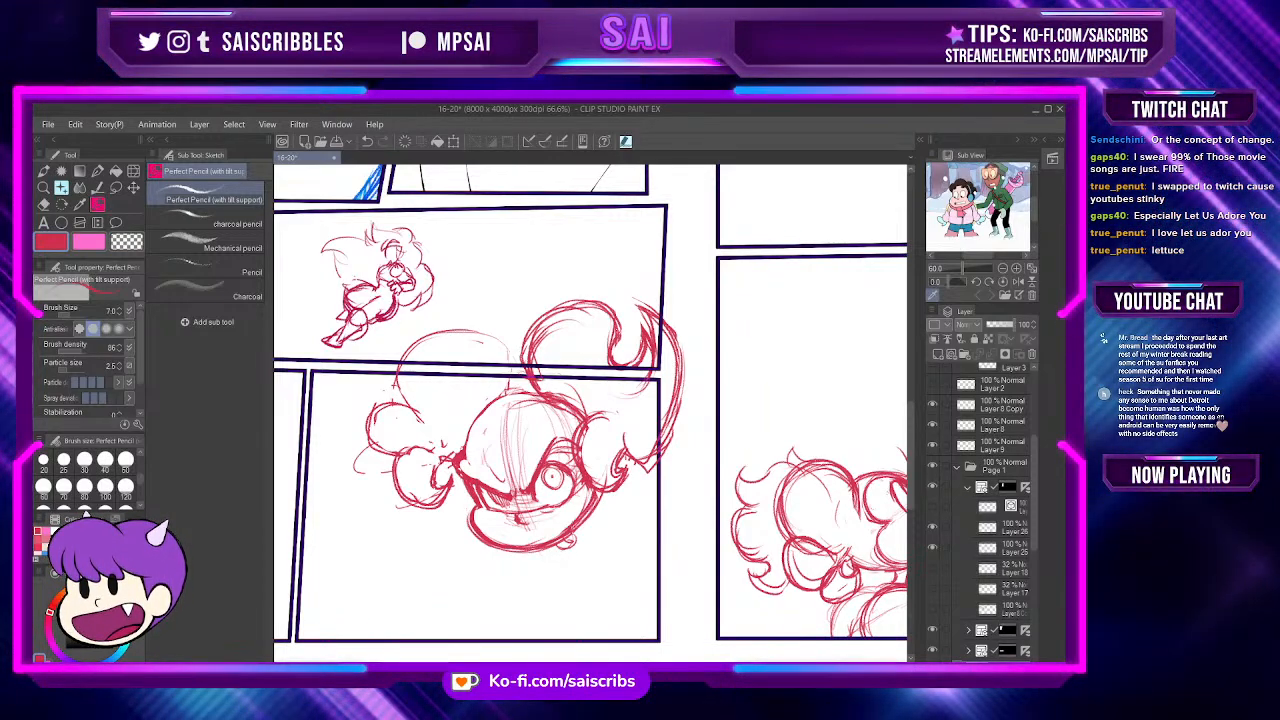
left_click_drag(563, 539, 573, 543)
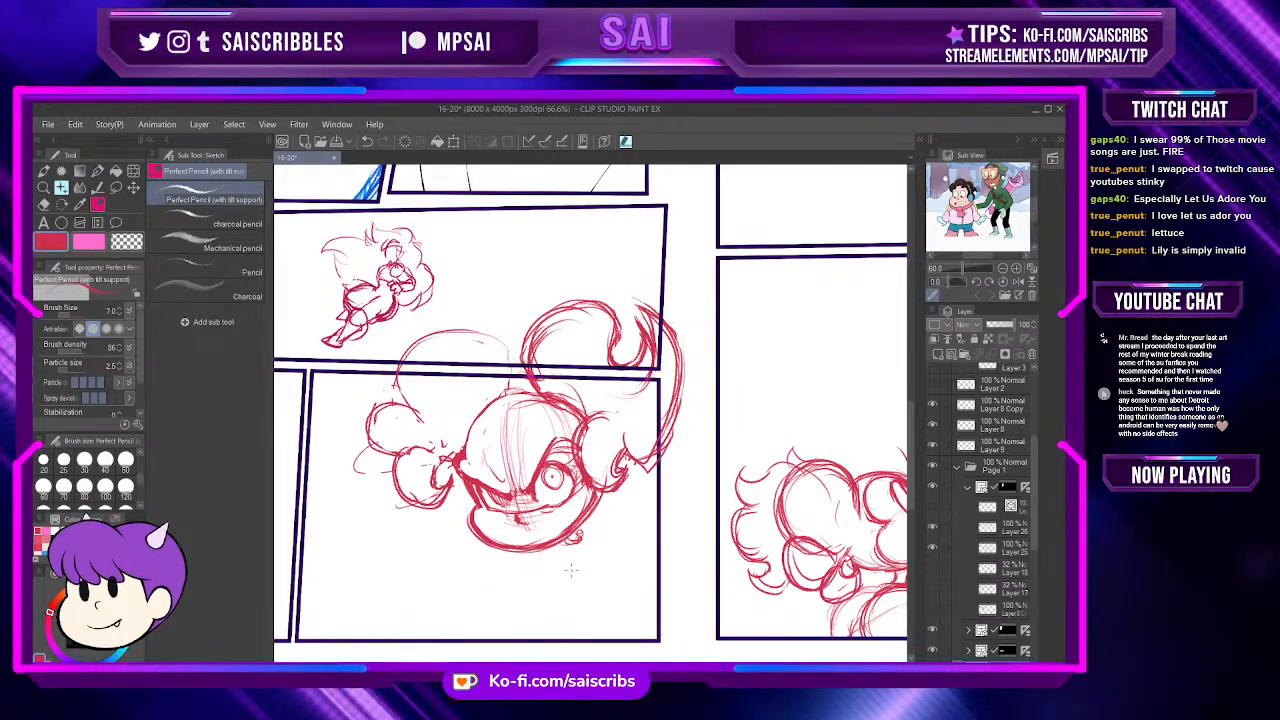
left_click_drag(598, 538, 650, 552)
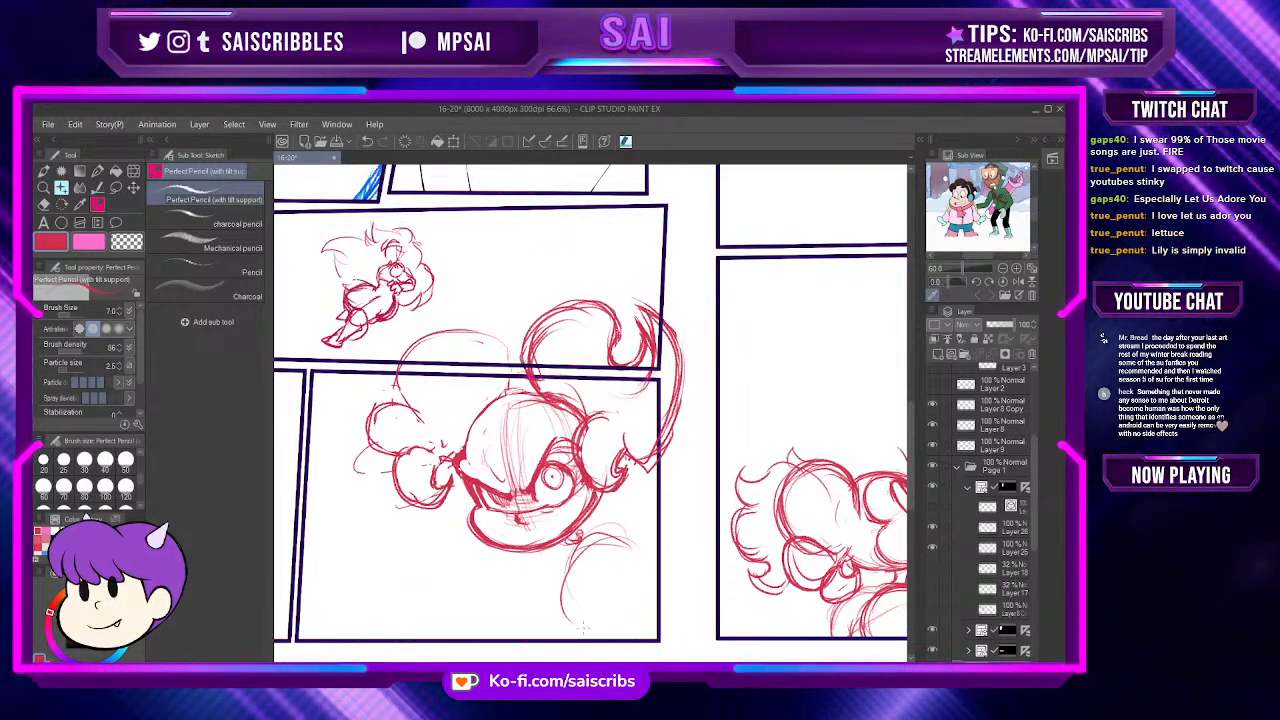
left_click_drag(572, 556, 615, 624)
left_click_drag(635, 536, 566, 582)
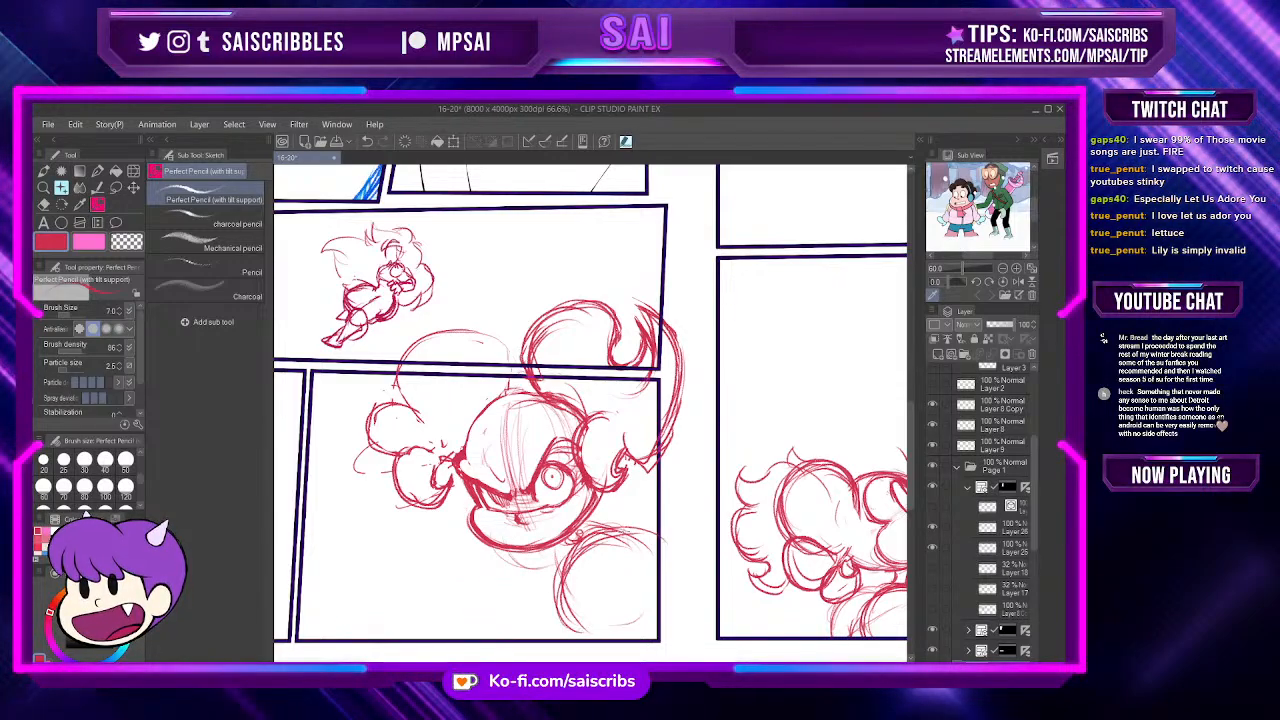
key("ctrl+z")
key("ctrl+z")
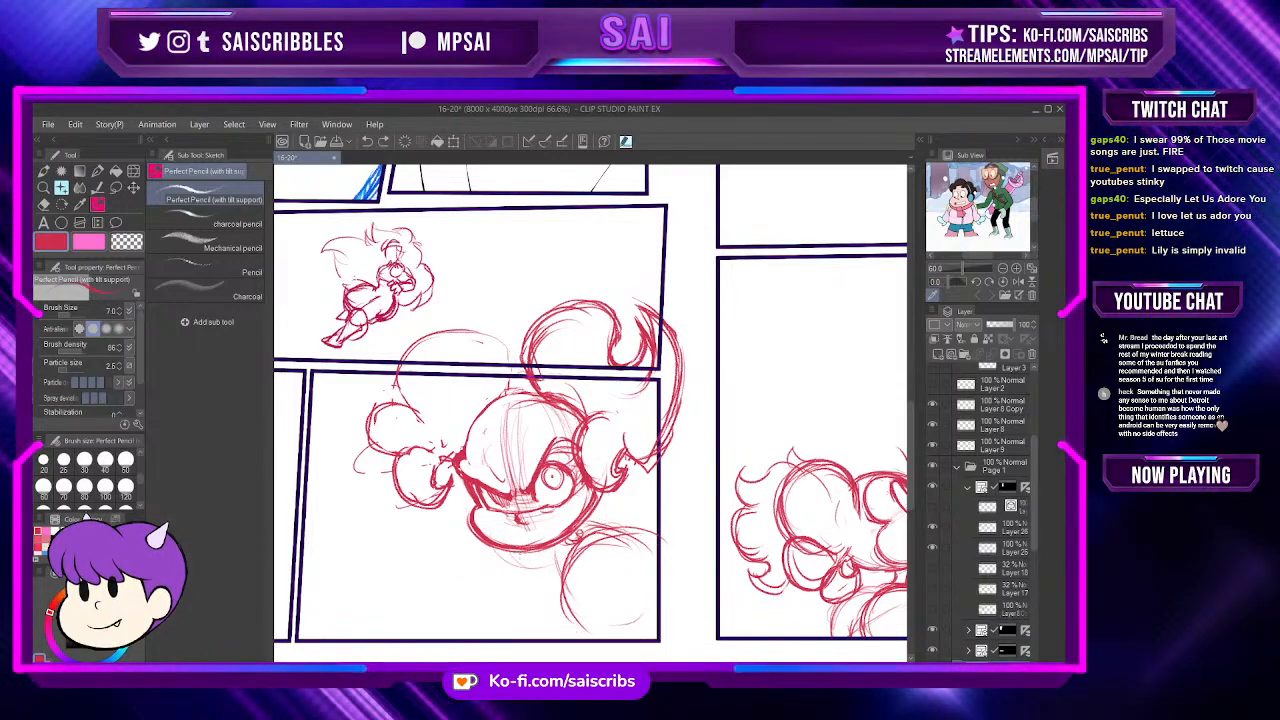
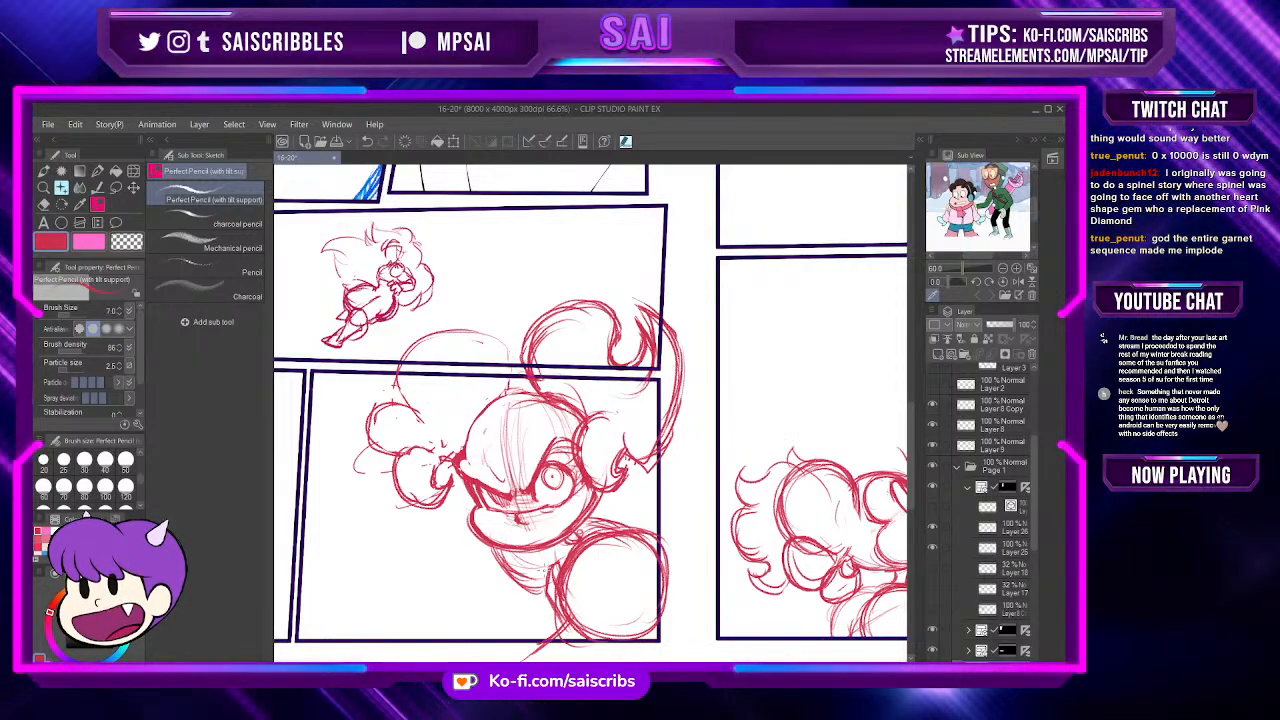
left_click_drag(500, 577, 488, 612)
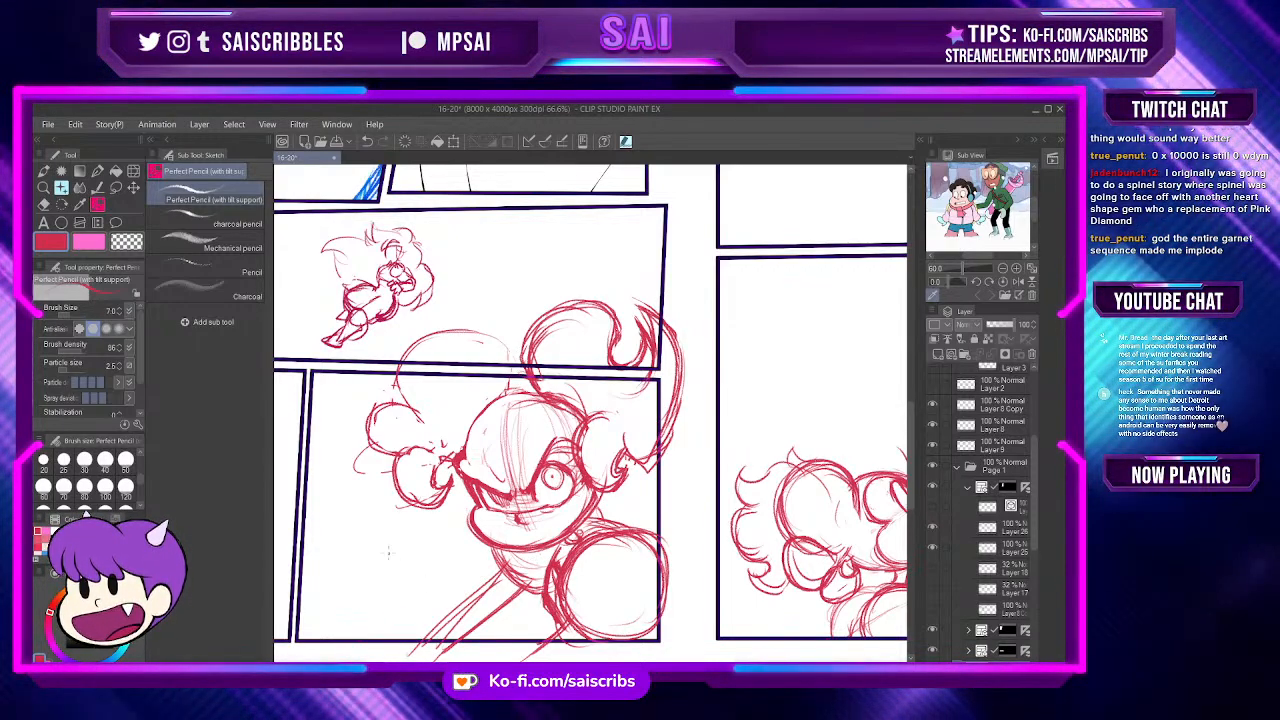
Step: Erase the rough diagonal arm lines with the Hard eraser at size 120 and redraw them in pencil down past the panel's lower edge
scroll(630, 600, "down", 1)
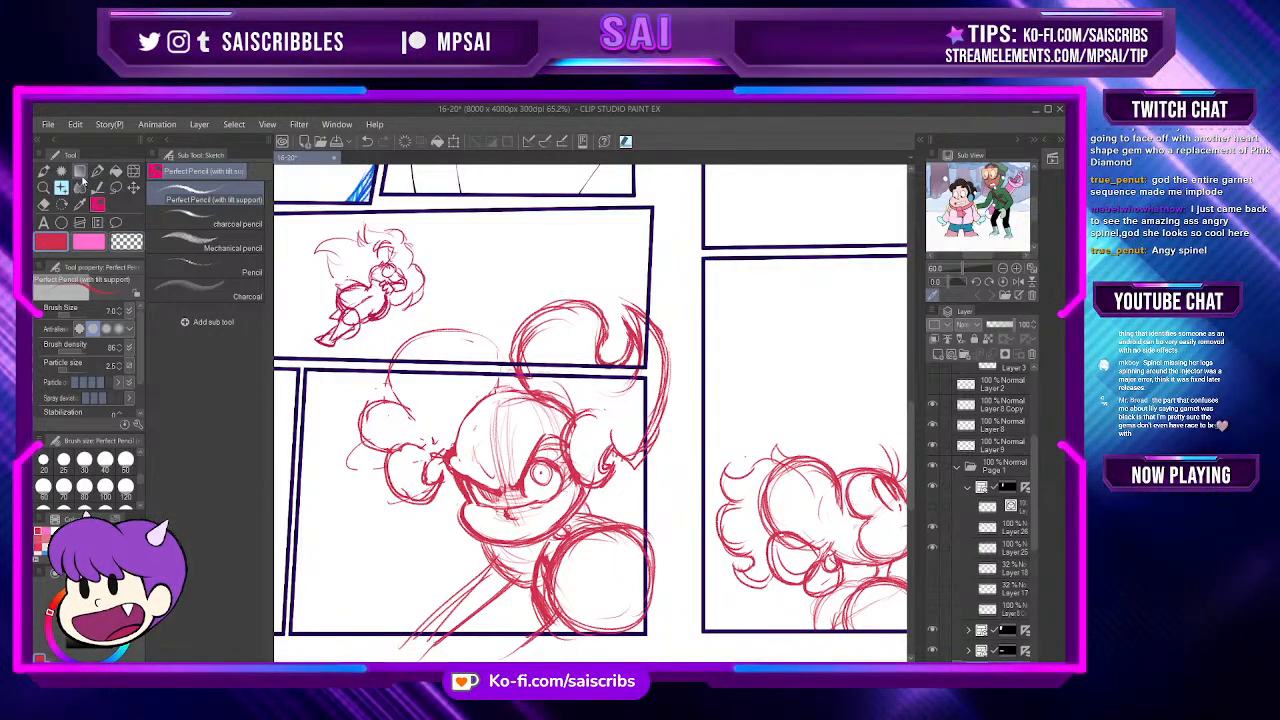
left_click(45, 205)
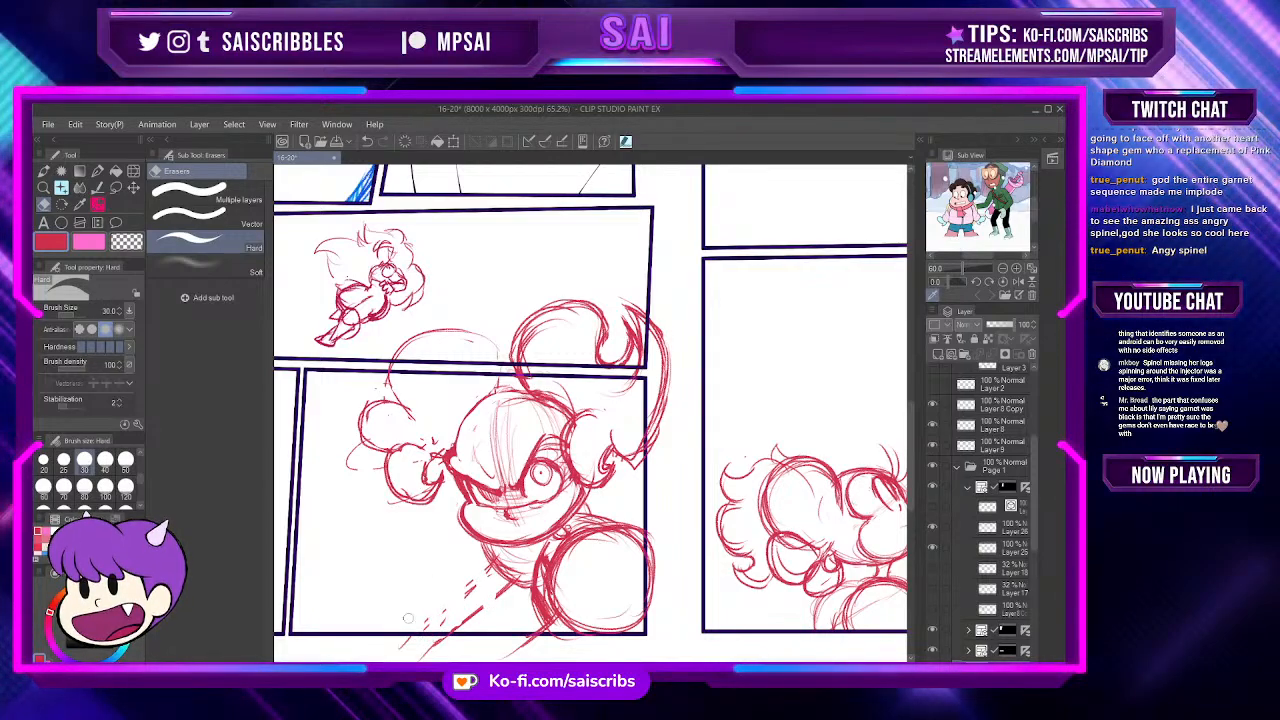
left_click(125, 487)
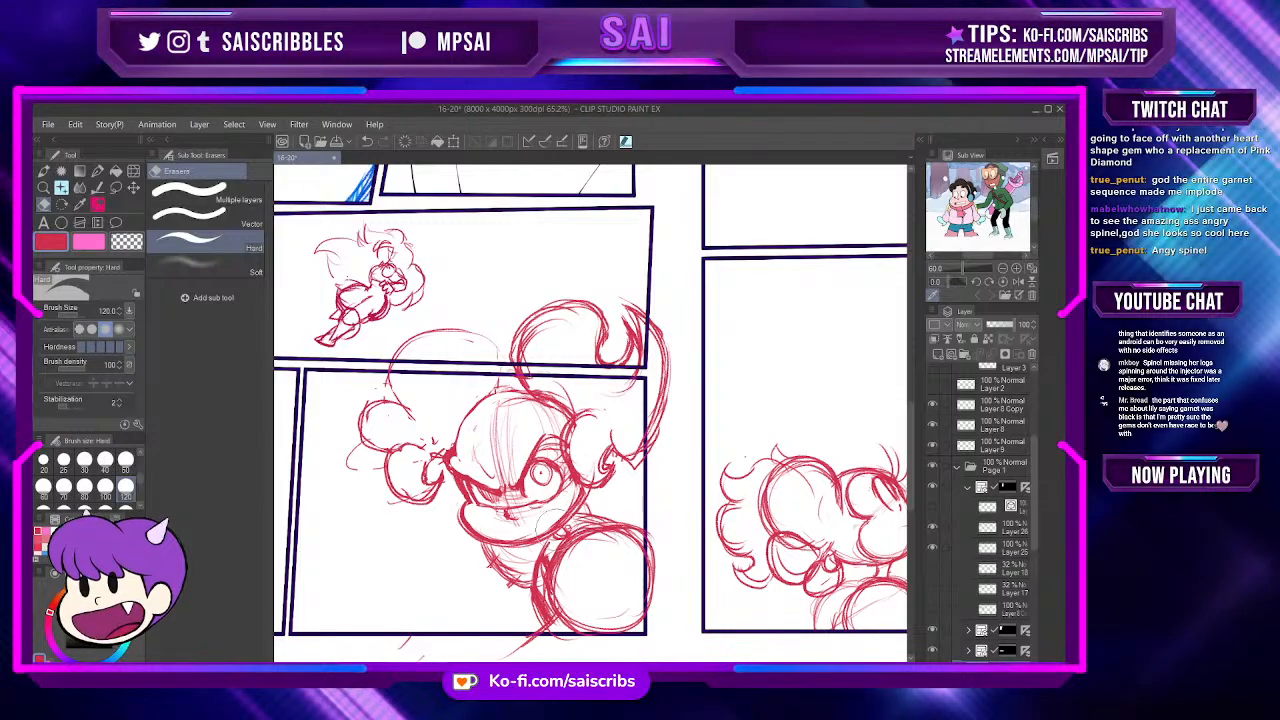
left_click(98, 204)
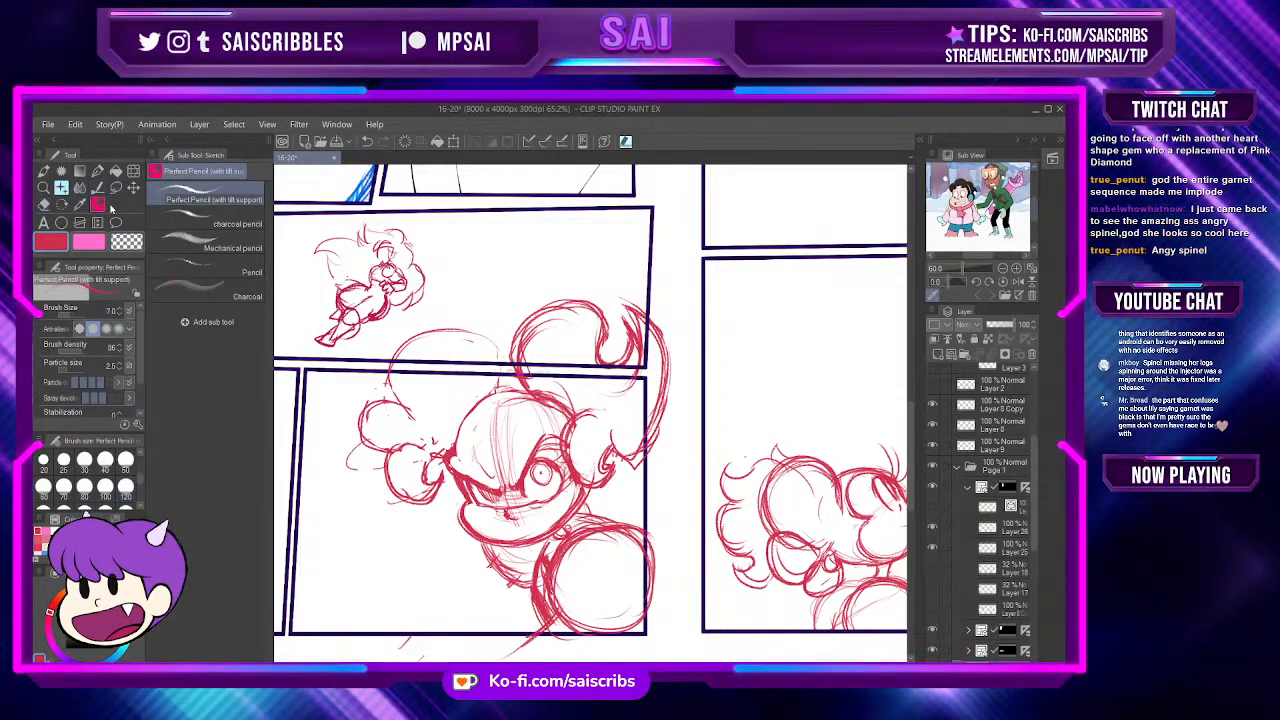
left_click_drag(508, 573, 426, 644)
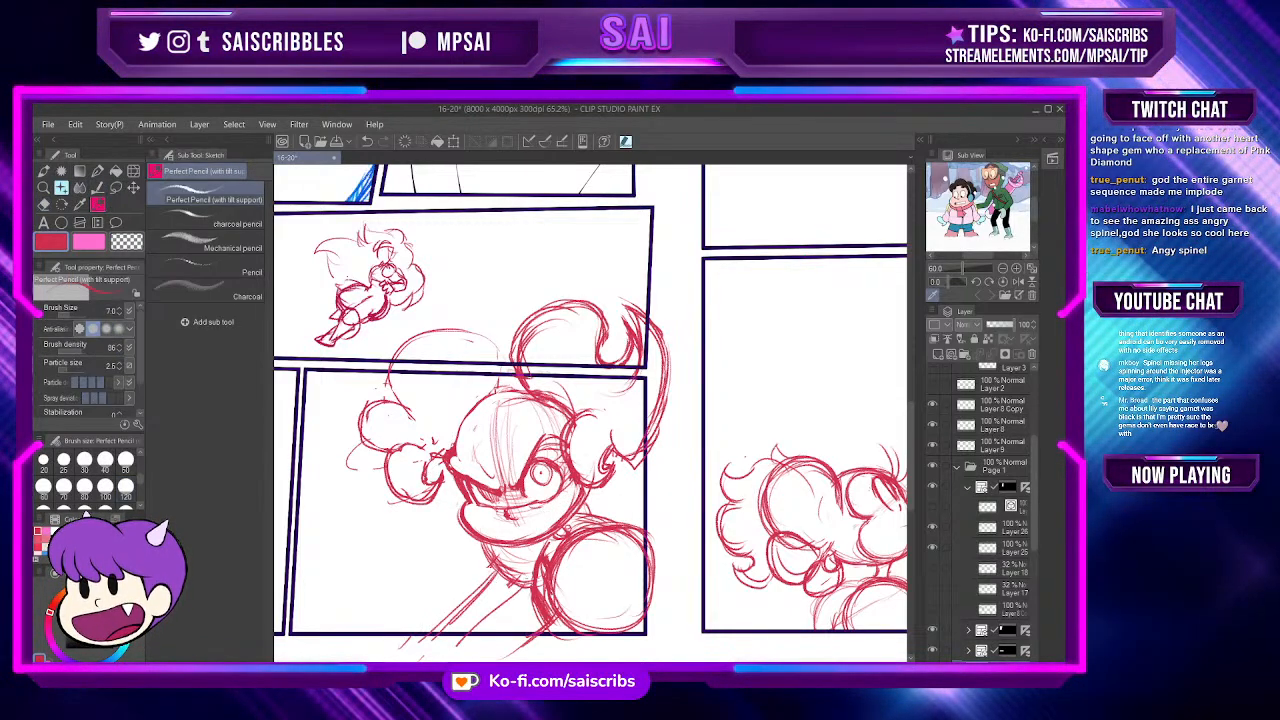
left_click_drag(537, 583, 458, 642)
left_click_drag(548, 620, 504, 658)
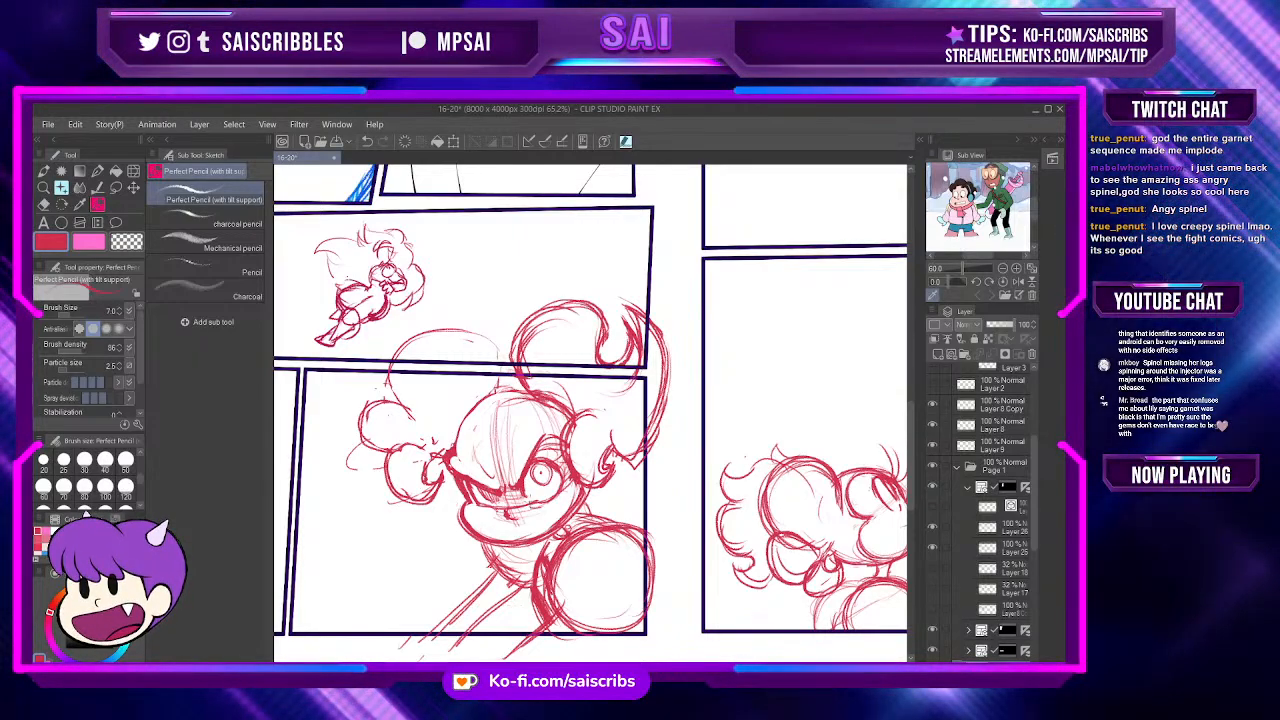
Step: Pencil a small arched shape and a loose oval in the lower left-hand corner of the character's panel, undoing the first arch attempt
mouse_move(377, 602)
left_mouse_down()
mouse_move(367, 628)
mouse_move(426, 631)
left_mouse_up()
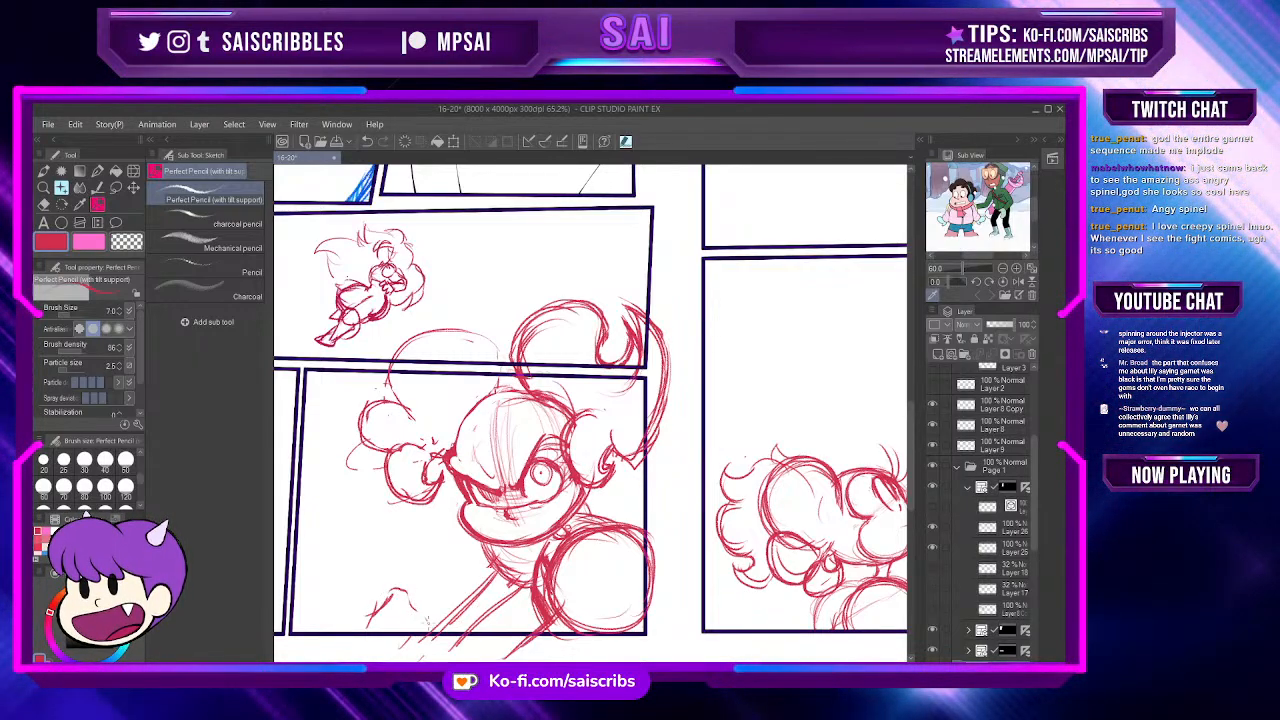
key("ctrl+z")
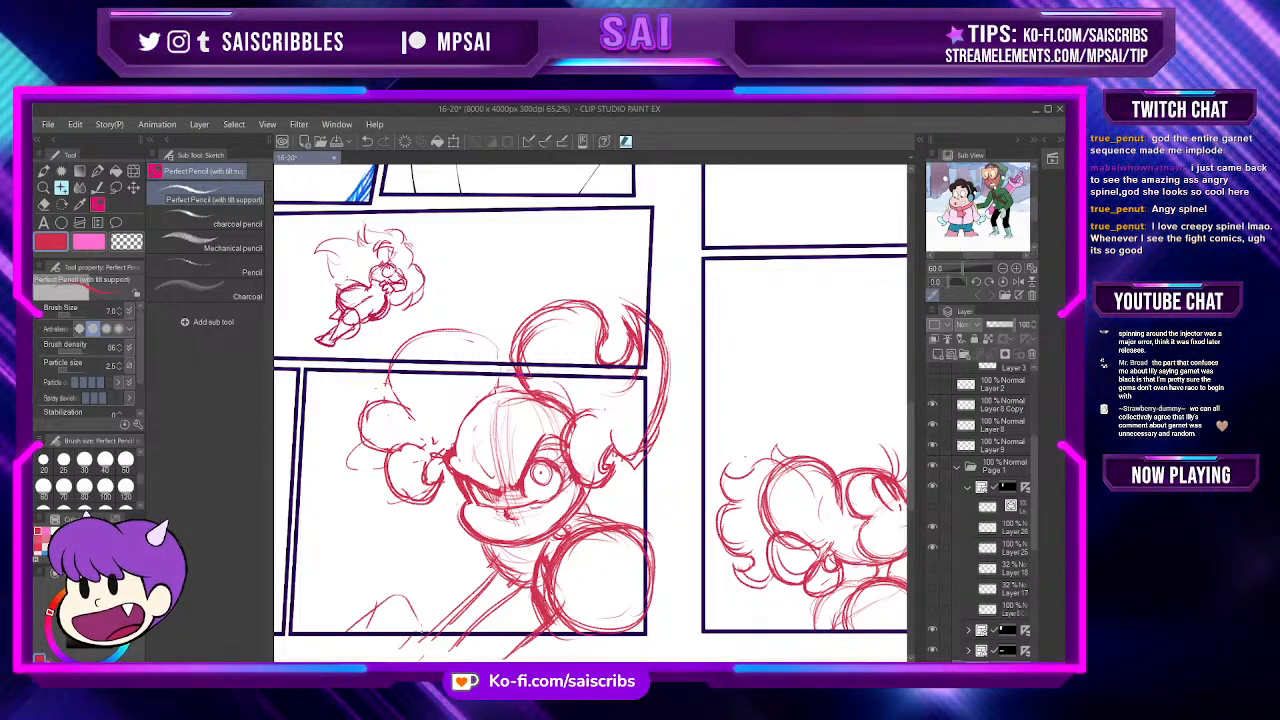
mouse_move(330, 630)
left_mouse_down()
mouse_move(382, 572)
mouse_move(405, 600)
left_mouse_up()
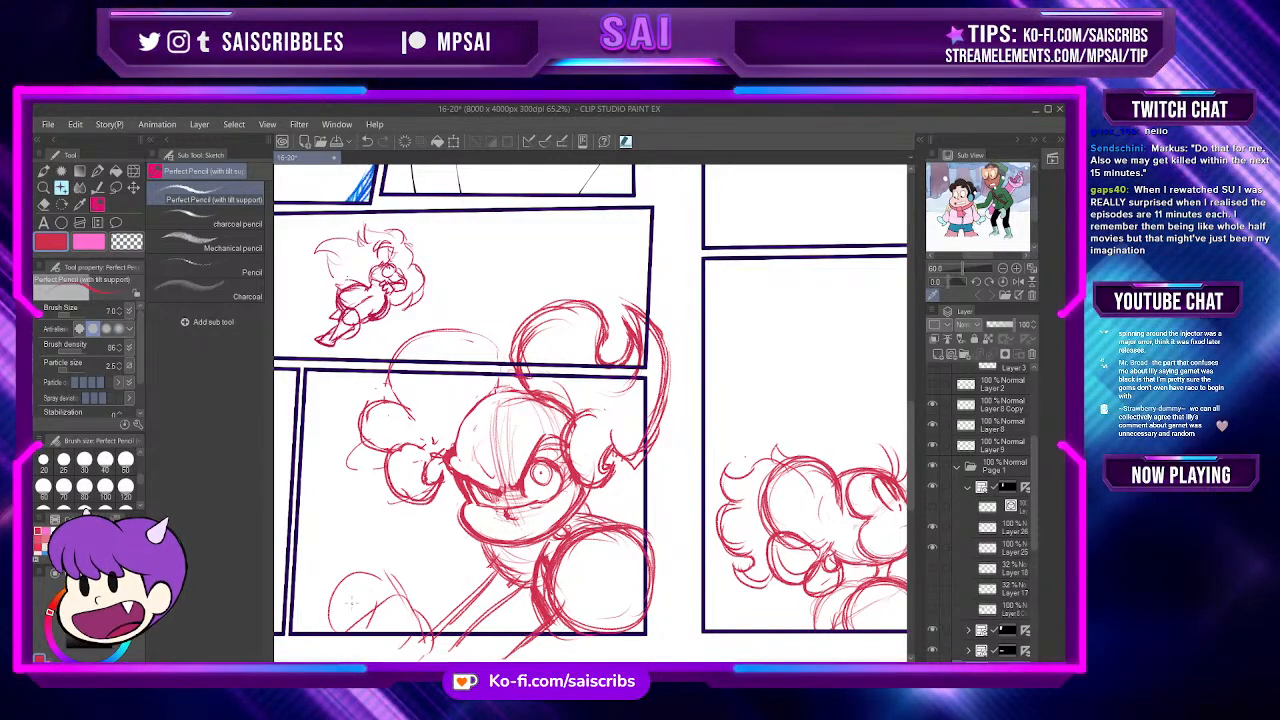
scroll(357, 597, "up", 1)
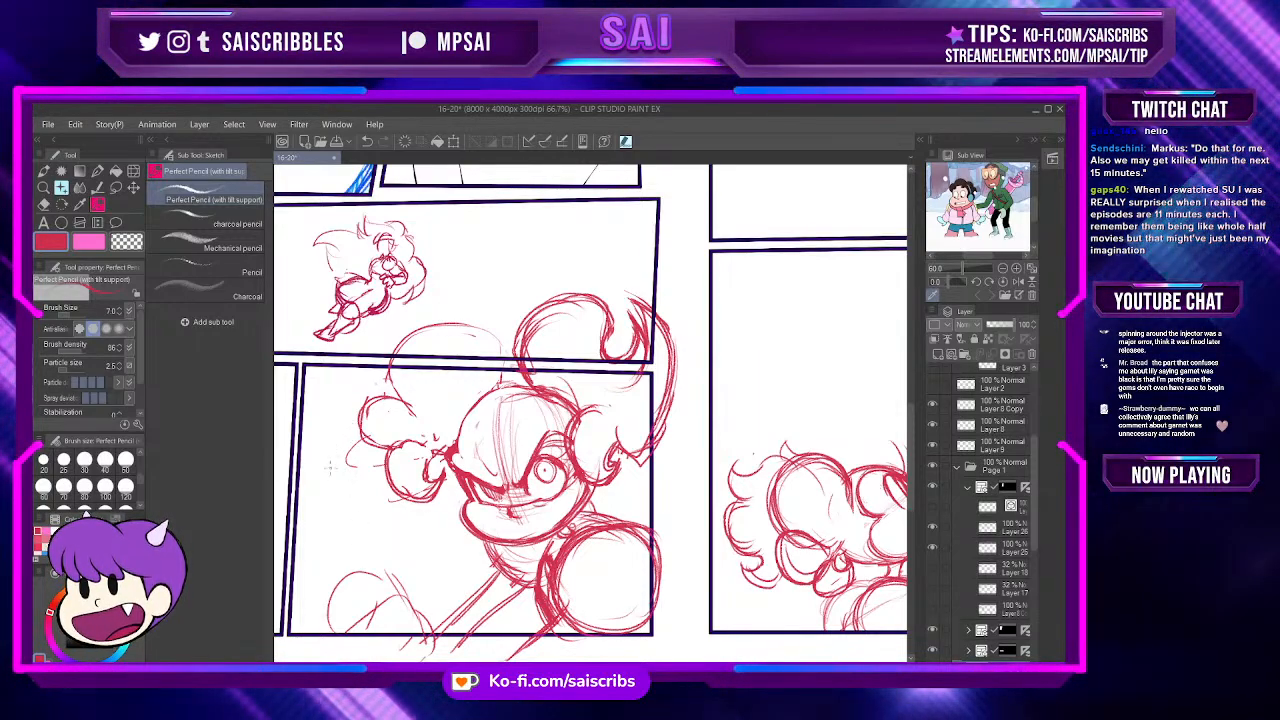
scroll(429, 612, "down", 2)
scroll(400, 630, "up", 2)
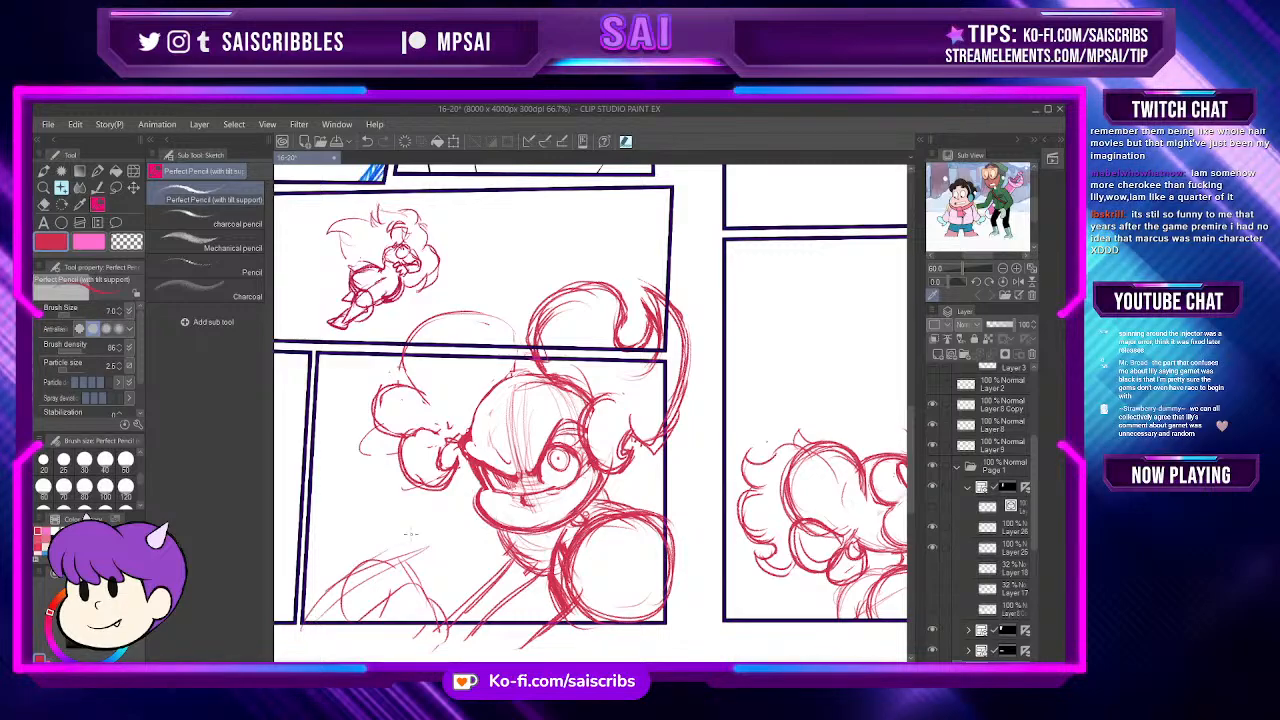
Step: Pencil a bold curved shape over the corner rough, undo its overlong end strokes and redraw it tapering to a shorter point
left_click_drag(440, 527, 310, 588)
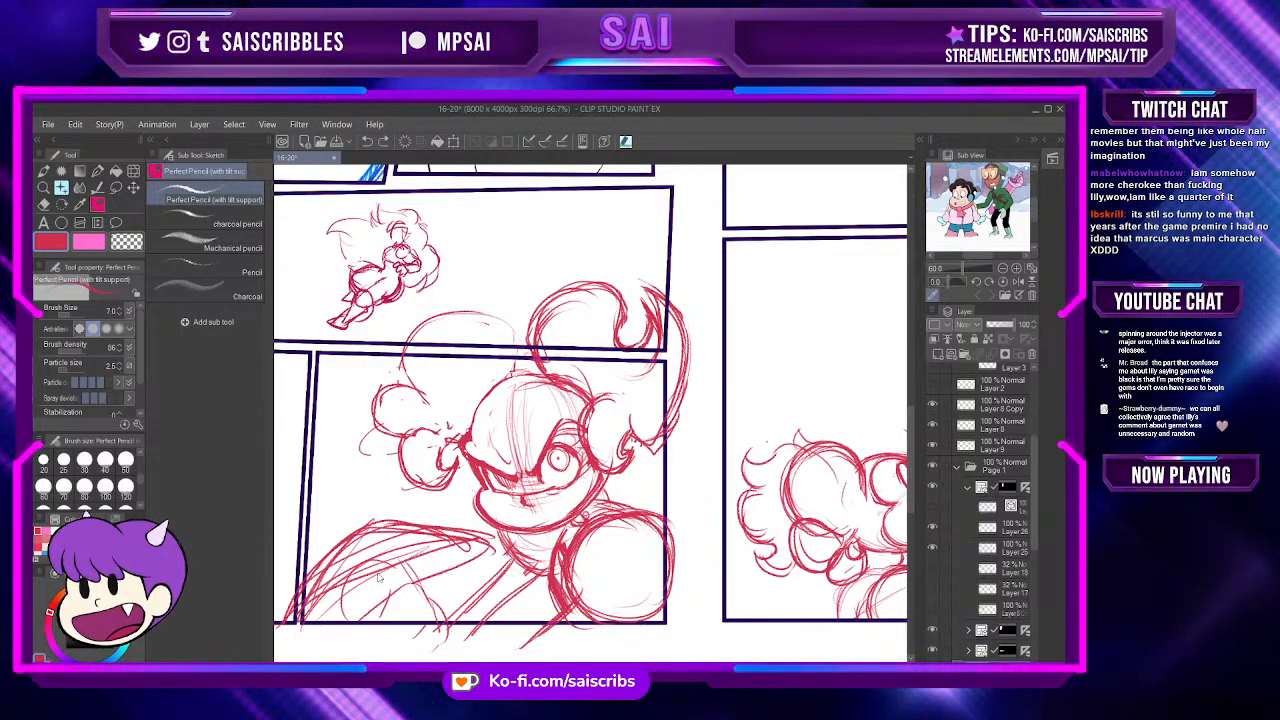
key("ctrl+z")
key("ctrl+z")
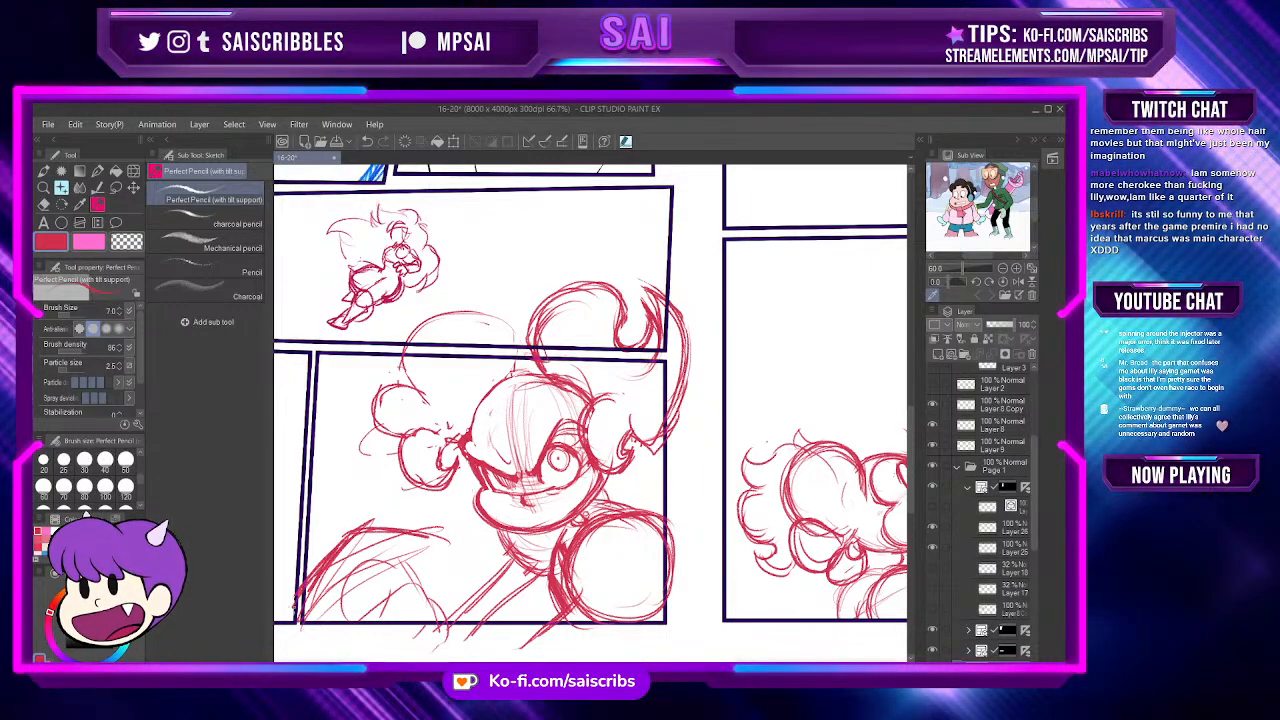
left_click_drag(338, 586, 454, 533)
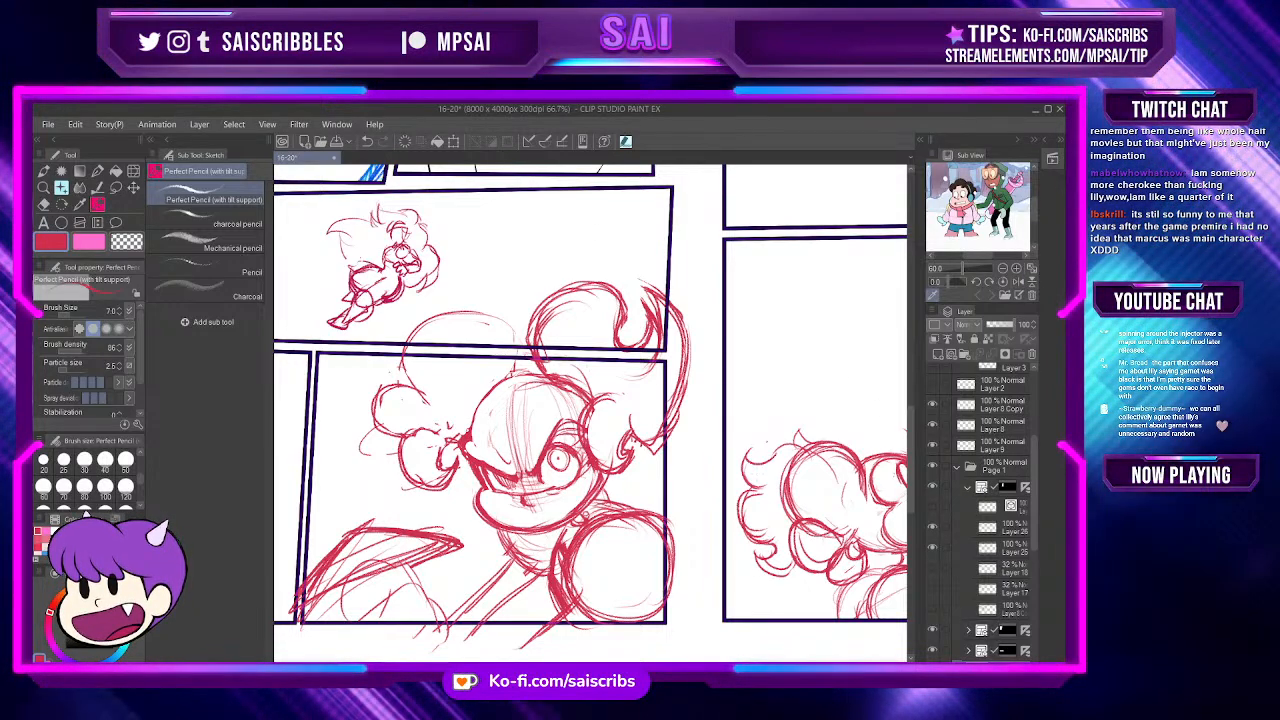
Step: Pencil two long slanted edges rising from the curved corner shape past the panel's upper border, and thicken them with repeated strokes
left_click_drag(340, 540, 286, 410)
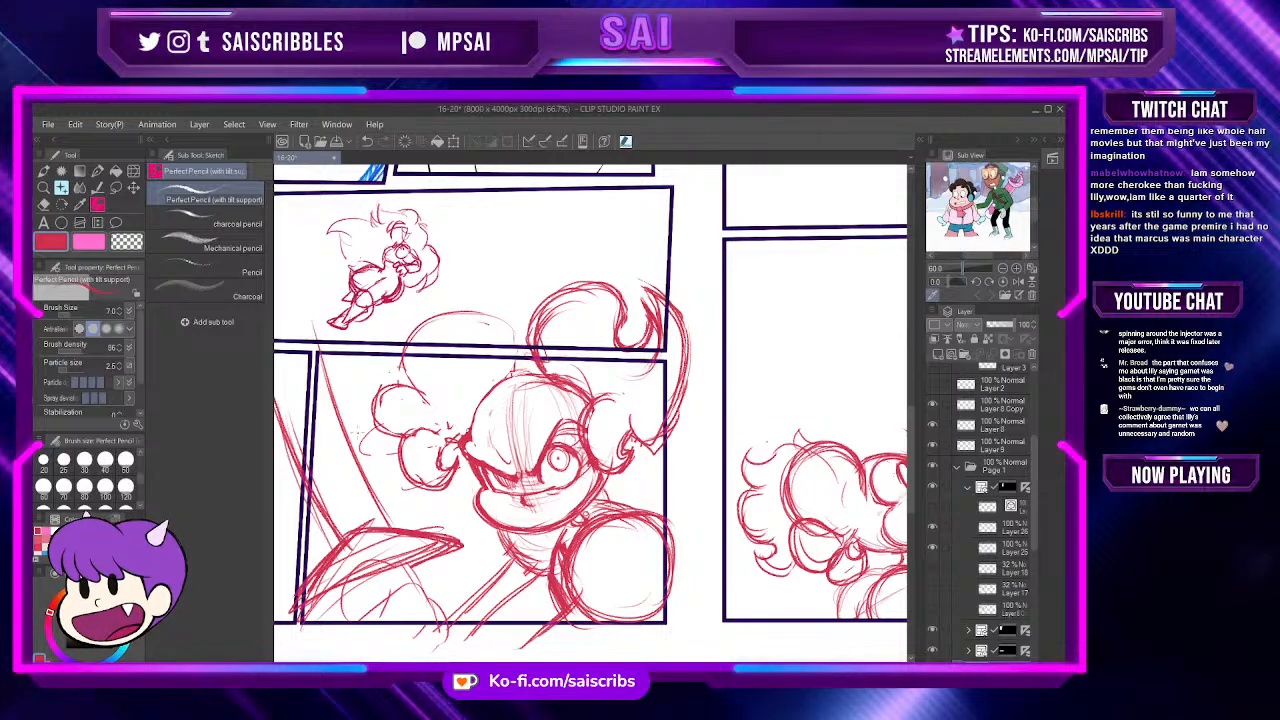
left_click_drag(334, 354, 384, 498)
left_click_drag(339, 370, 392, 527)
left_click_drag(325, 344, 380, 500)
left_click_drag(327, 356, 362, 456)
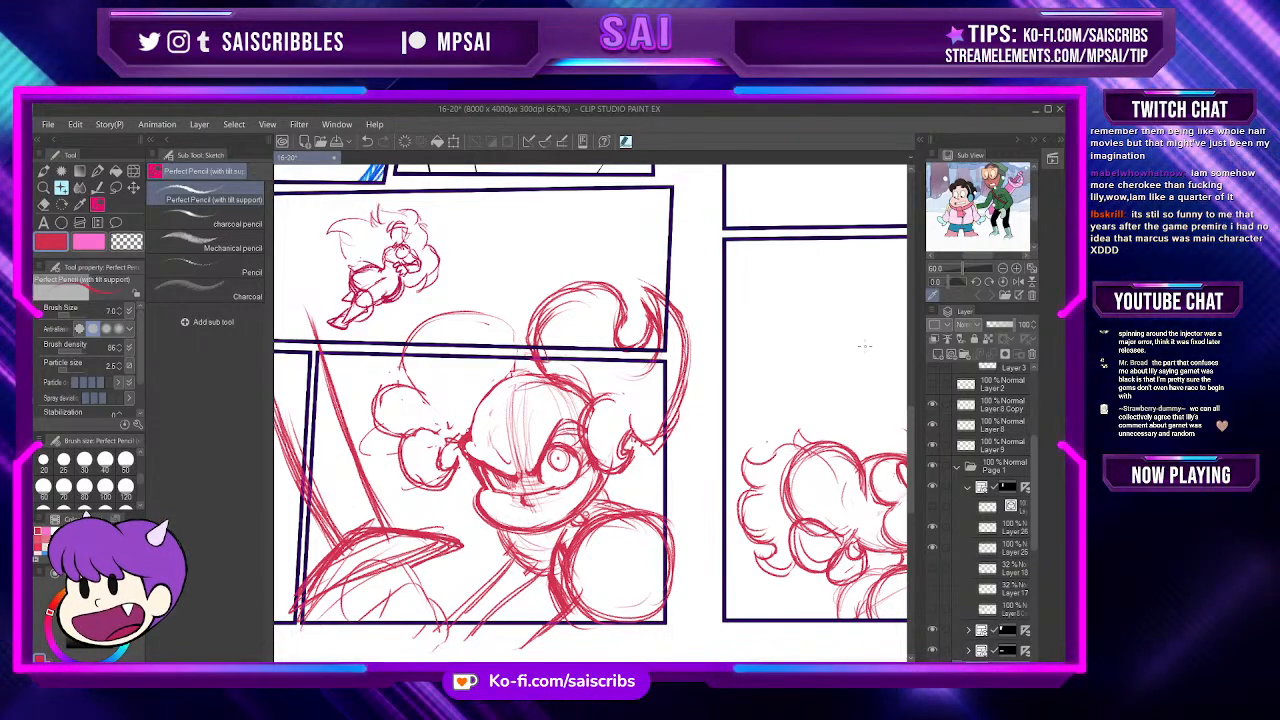
Step: Transform the whole panel sketch, scaling it to 92%, tilting it slightly clockwise and repositioning it within the panel
scroll(864, 346, "down", 1)
key("ctrl+shift+n")
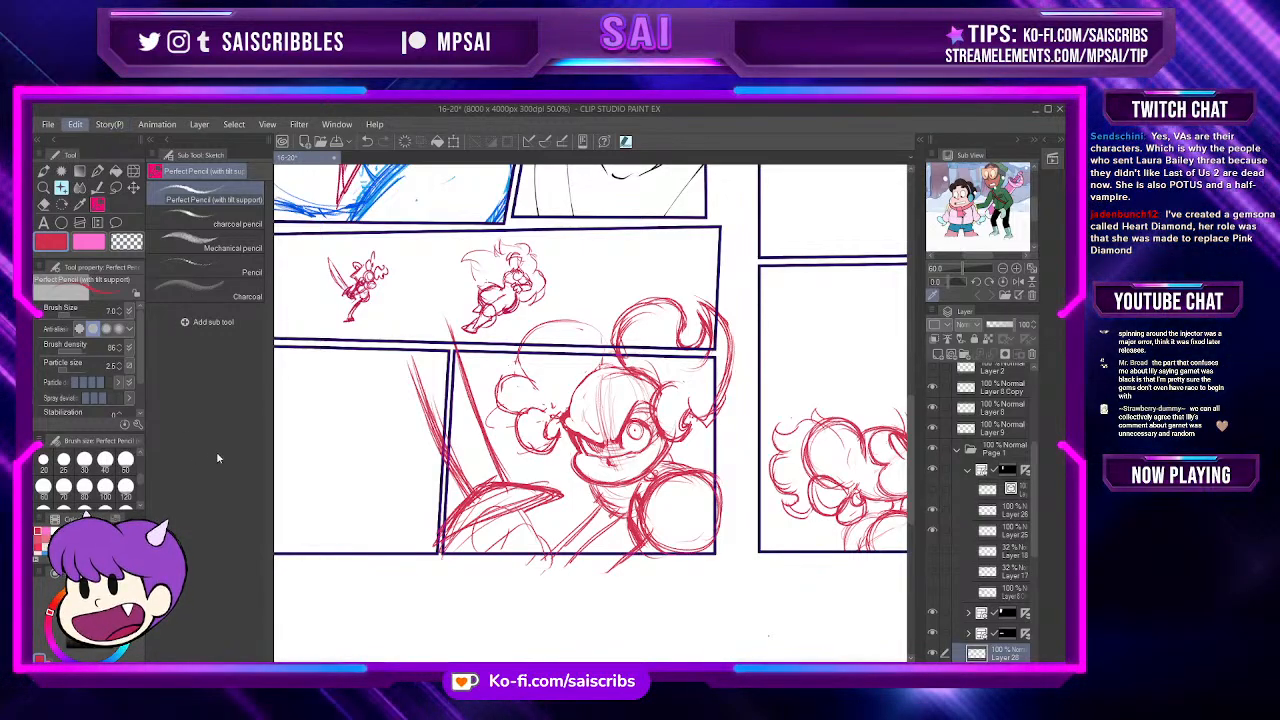
key("ctrl+t")
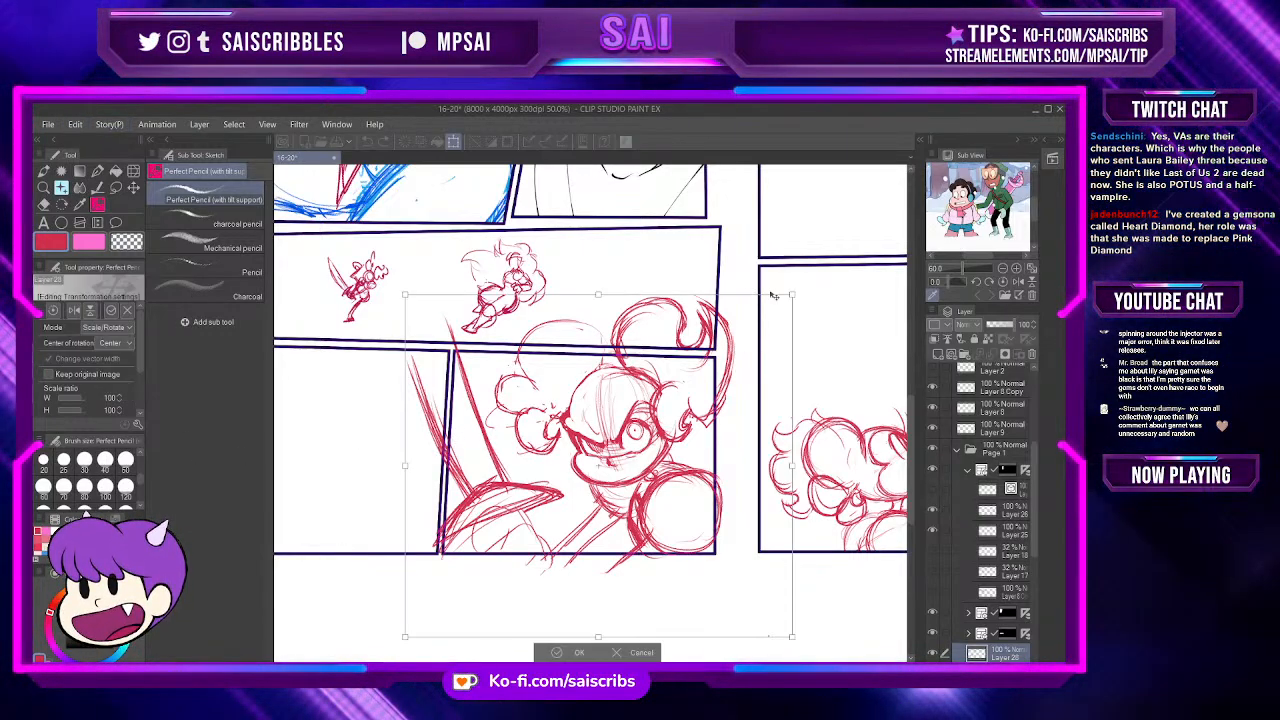
left_click_drag(792, 295, 747, 335)
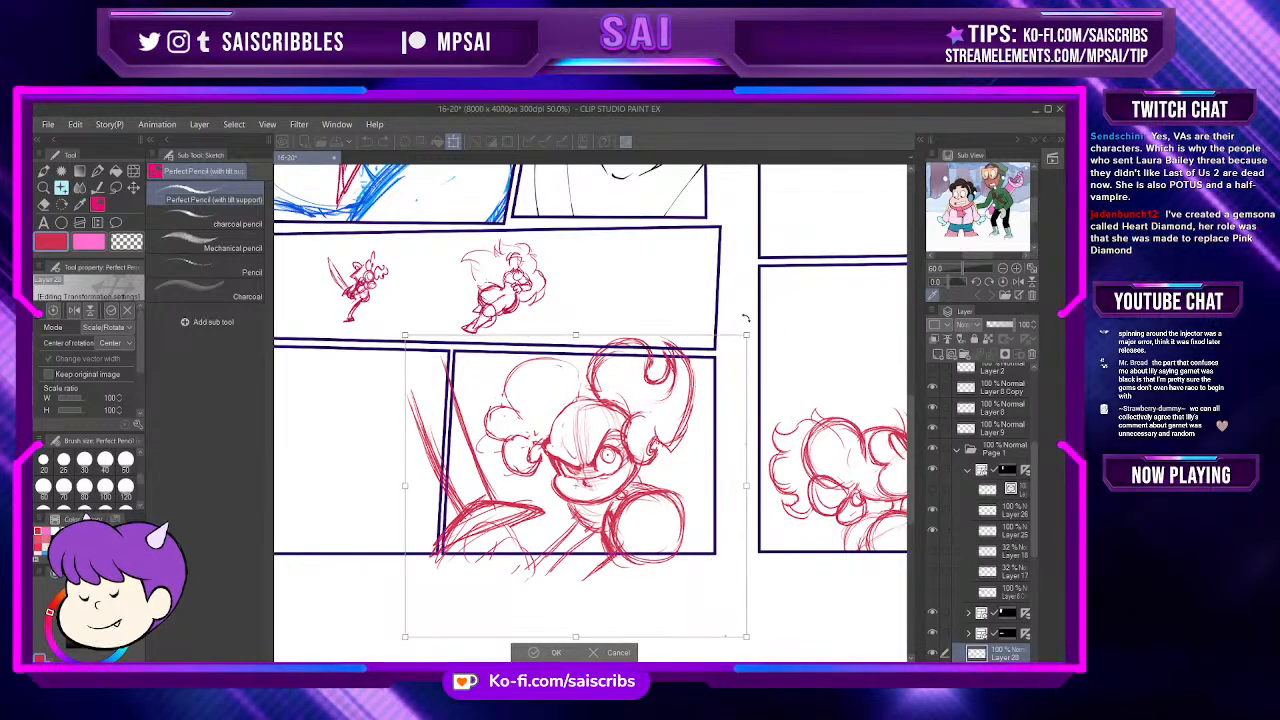
left_click_drag(640, 382, 660, 371)
left_click_drag(663, 283, 674, 291)
mouse_move(780, 336)
left_mouse_down()
mouse_move(797, 324)
mouse_move(718, 379)
left_mouse_up()
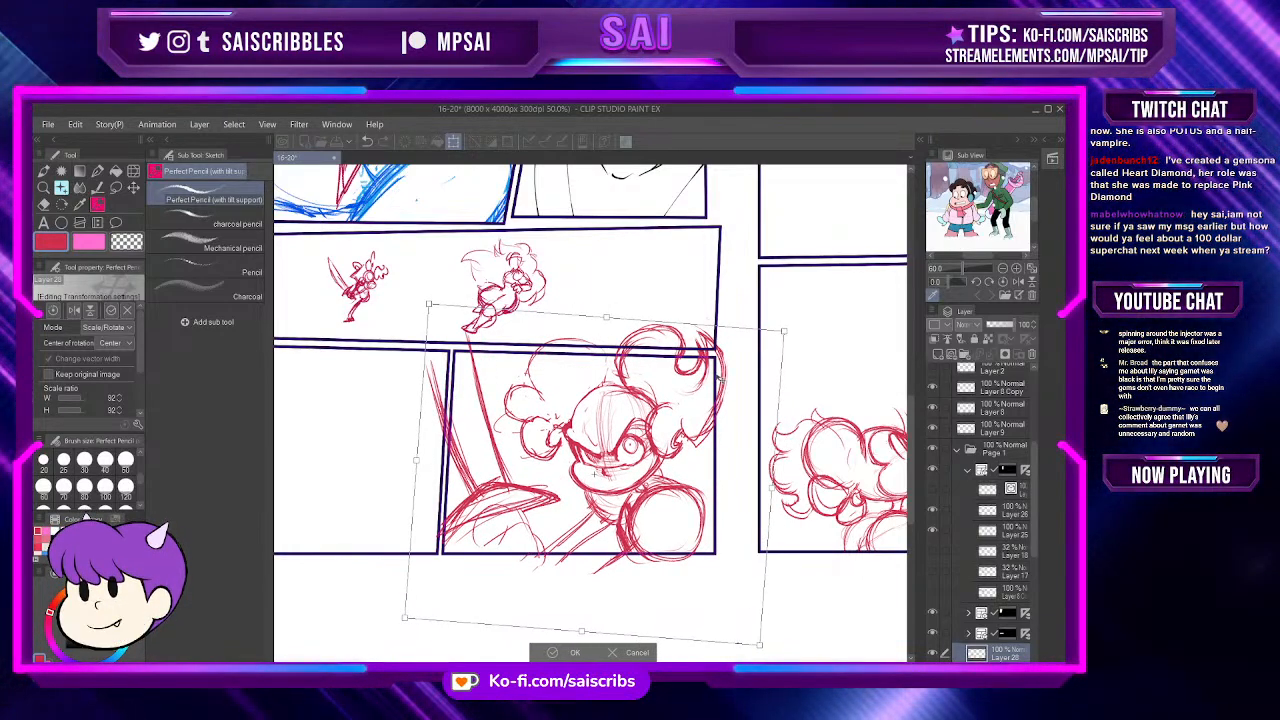
left_click(575, 654)
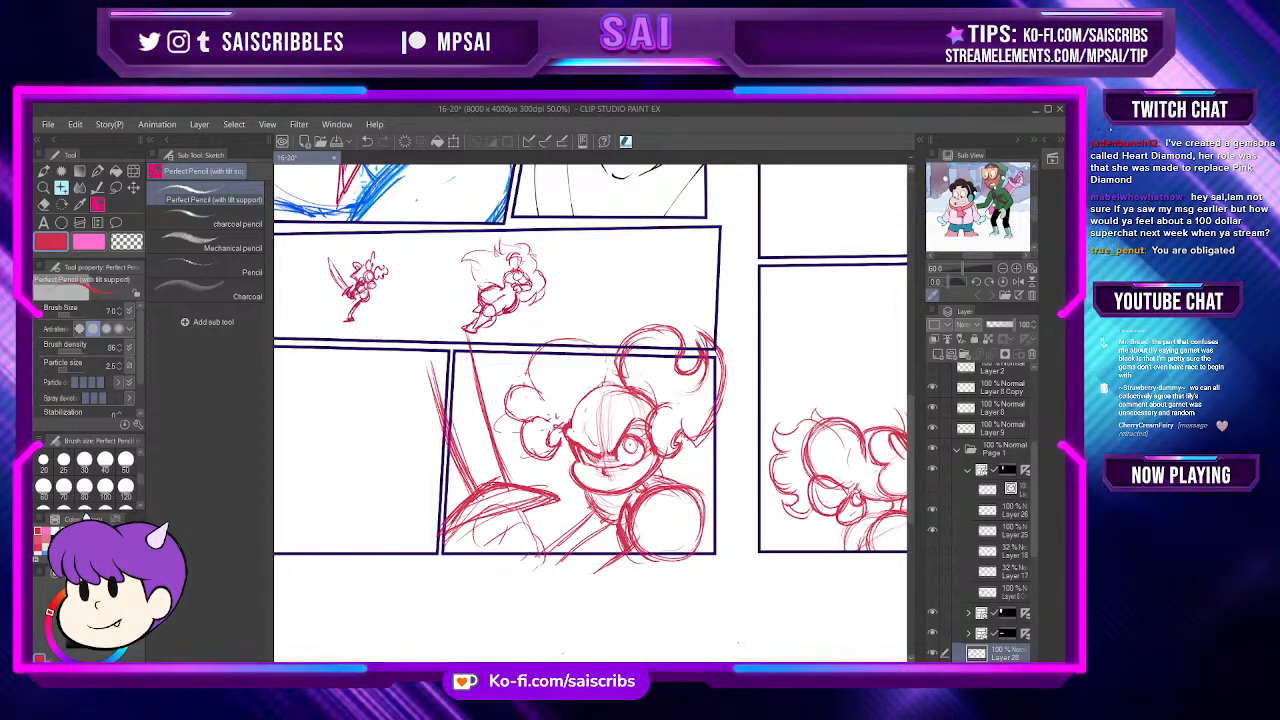
Step: Lasso the character's head, hair and upper body, scale them to 108% with a slight counter-clockwise tilt, and deselect
key("m")
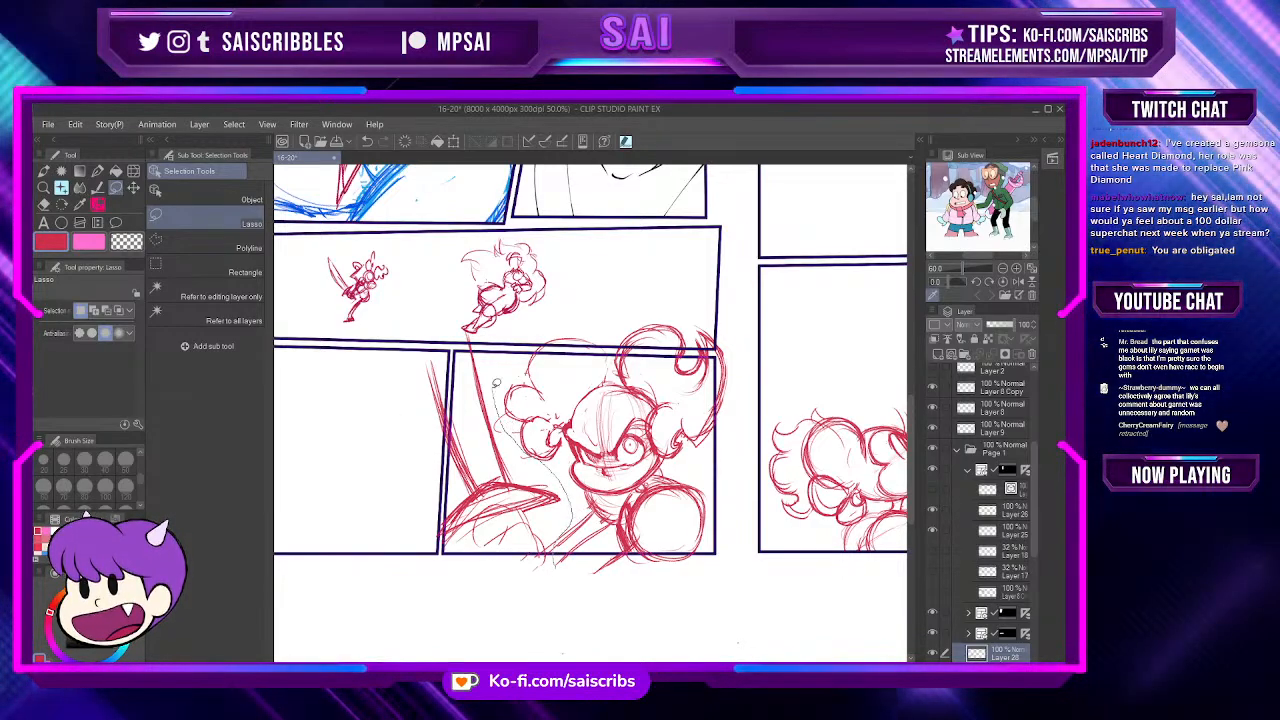
mouse_move(728, 298)
left_mouse_down()
mouse_move(778, 555)
mouse_move(765, 595)
mouse_move(600, 605)
left_mouse_up()
mouse_move(762, 350)
left_mouse_down()
mouse_move(748, 540)
mouse_move(771, 590)
mouse_move(786, 322)
left_mouse_up()
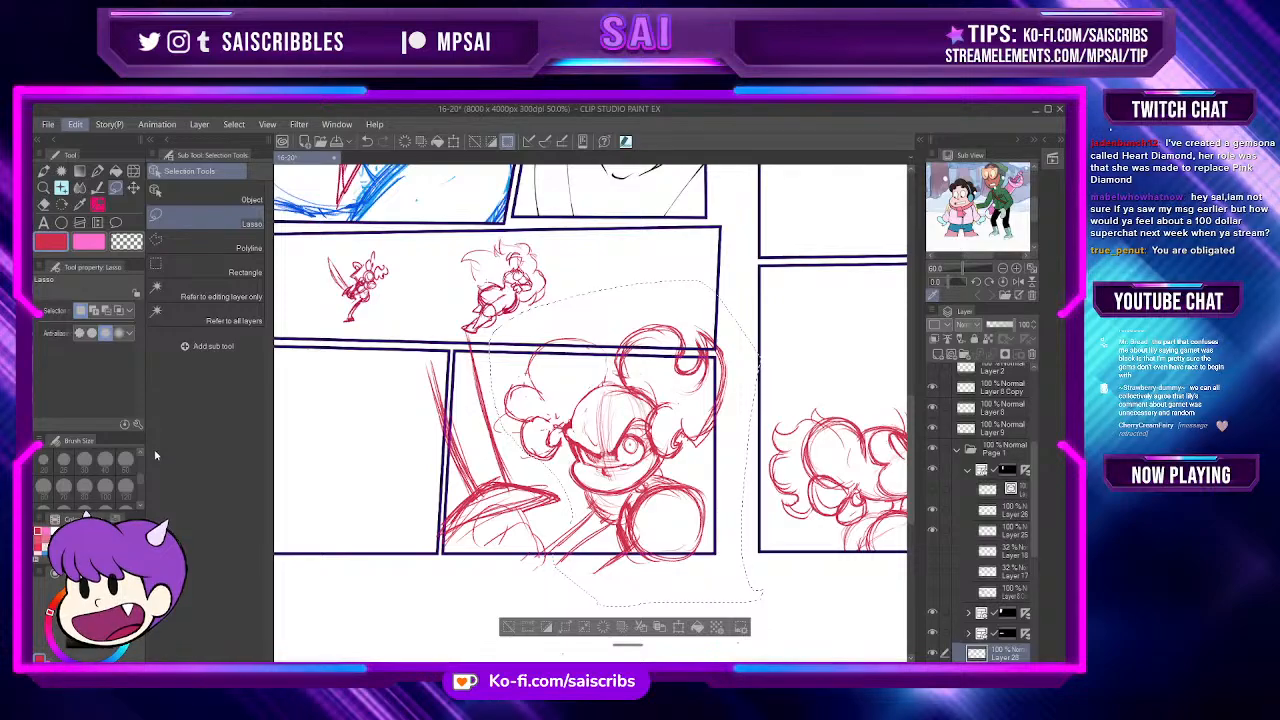
key("ctrl+t")
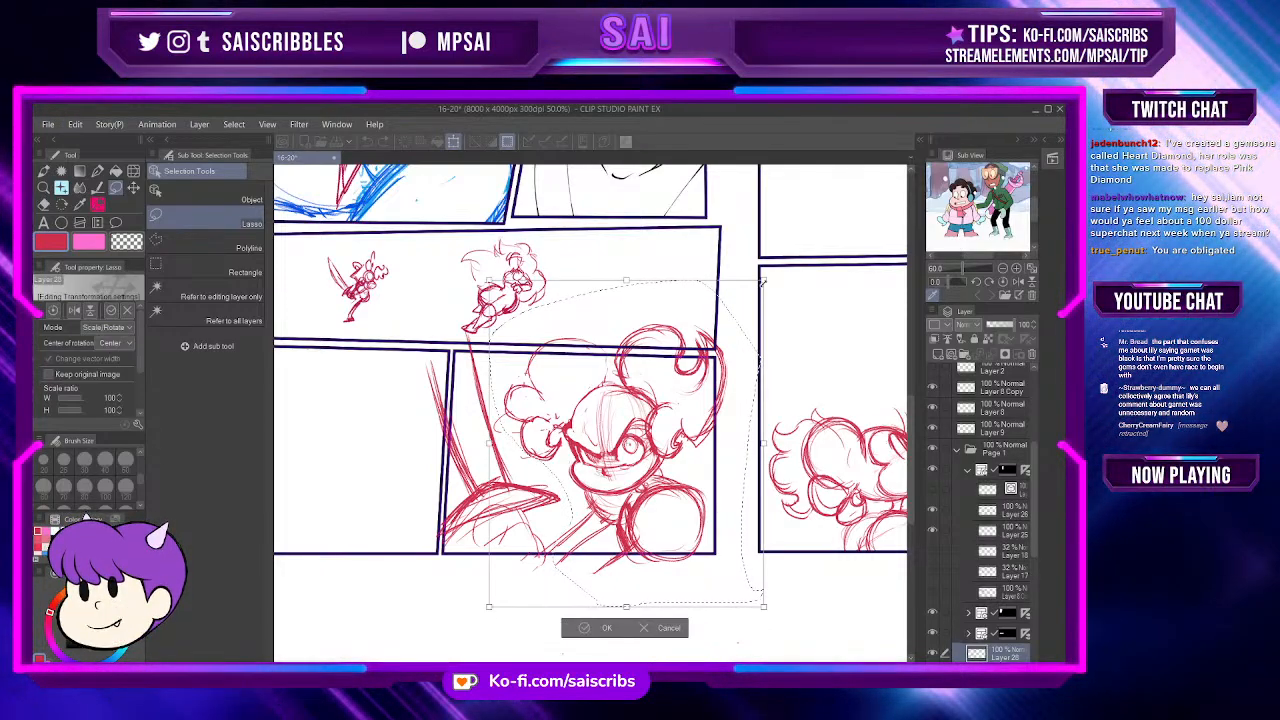
mouse_move(790, 273)
left_mouse_down()
mouse_move(779, 263)
mouse_move(781, 320)
left_mouse_up()
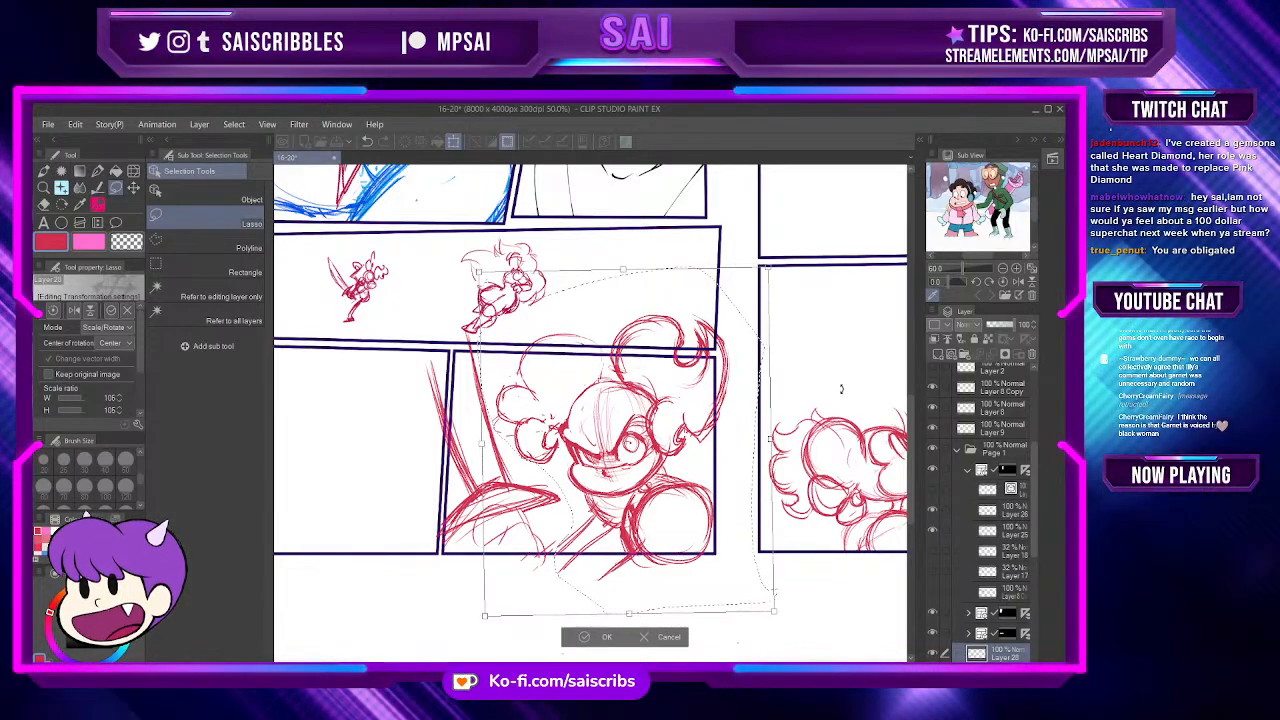
left_click_drag(772, 275, 768, 262)
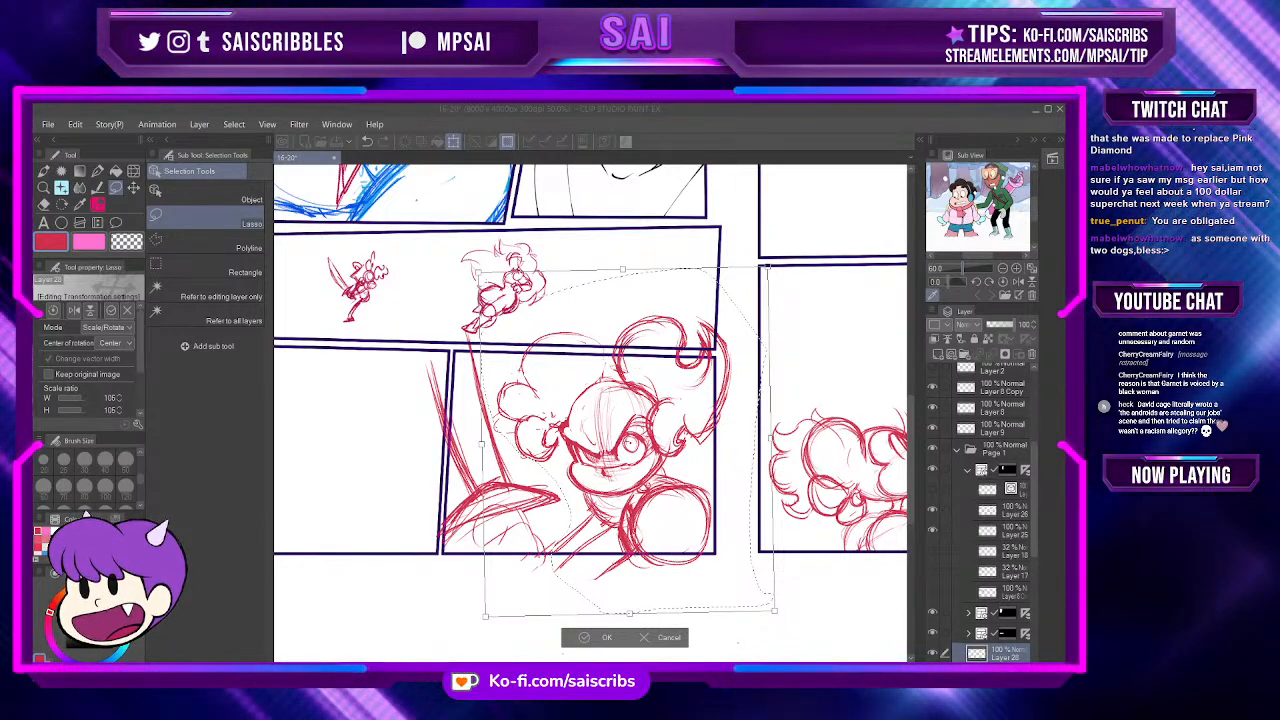
left_click(485, 617)
left_click_drag(485, 617, 479, 622)
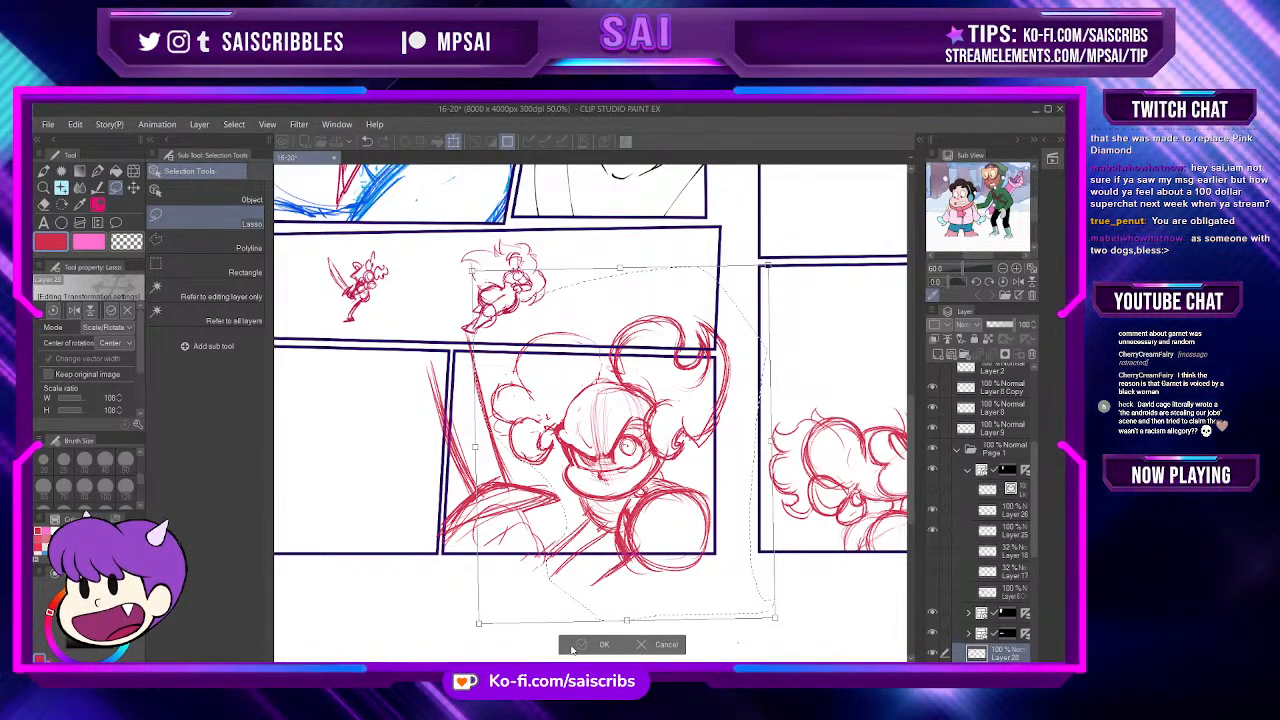
left_click(590, 645)
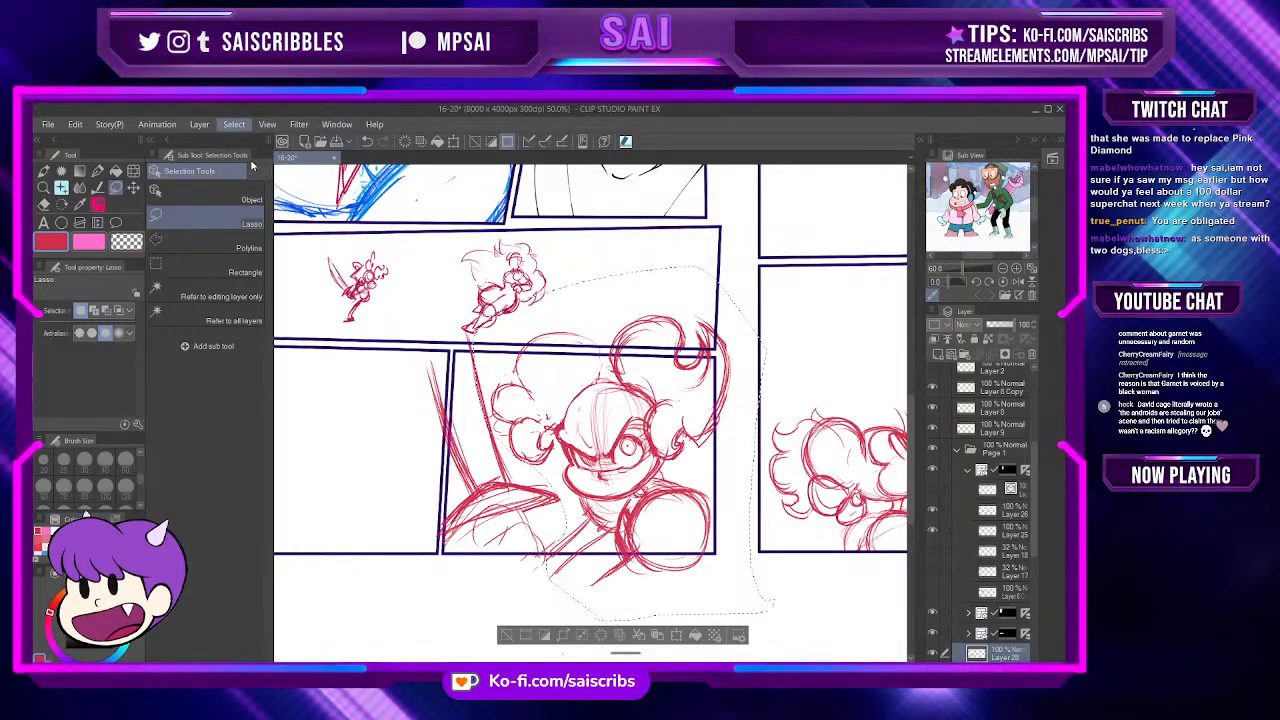
key("ctrl+d")
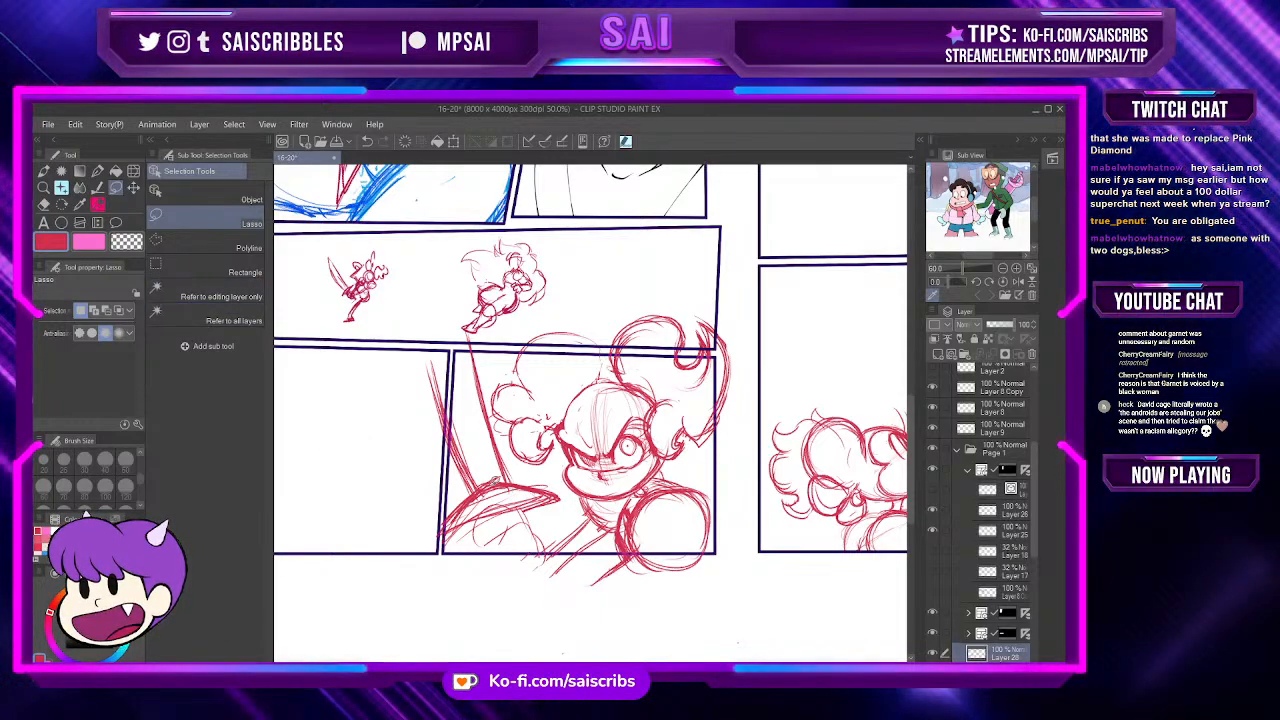
Step: Lasso the curved shape with its long slanted edges, rotate it counter-clockwise and enlarge it slightly
mouse_move(418, 358)
left_mouse_down()
mouse_move(414, 523)
mouse_move(519, 595)
mouse_move(567, 516)
mouse_move(515, 463)
left_mouse_up()
mouse_move(488, 374)
left_mouse_down()
mouse_move(482, 337)
mouse_move(459, 321)
mouse_move(399, 326)
left_mouse_up()
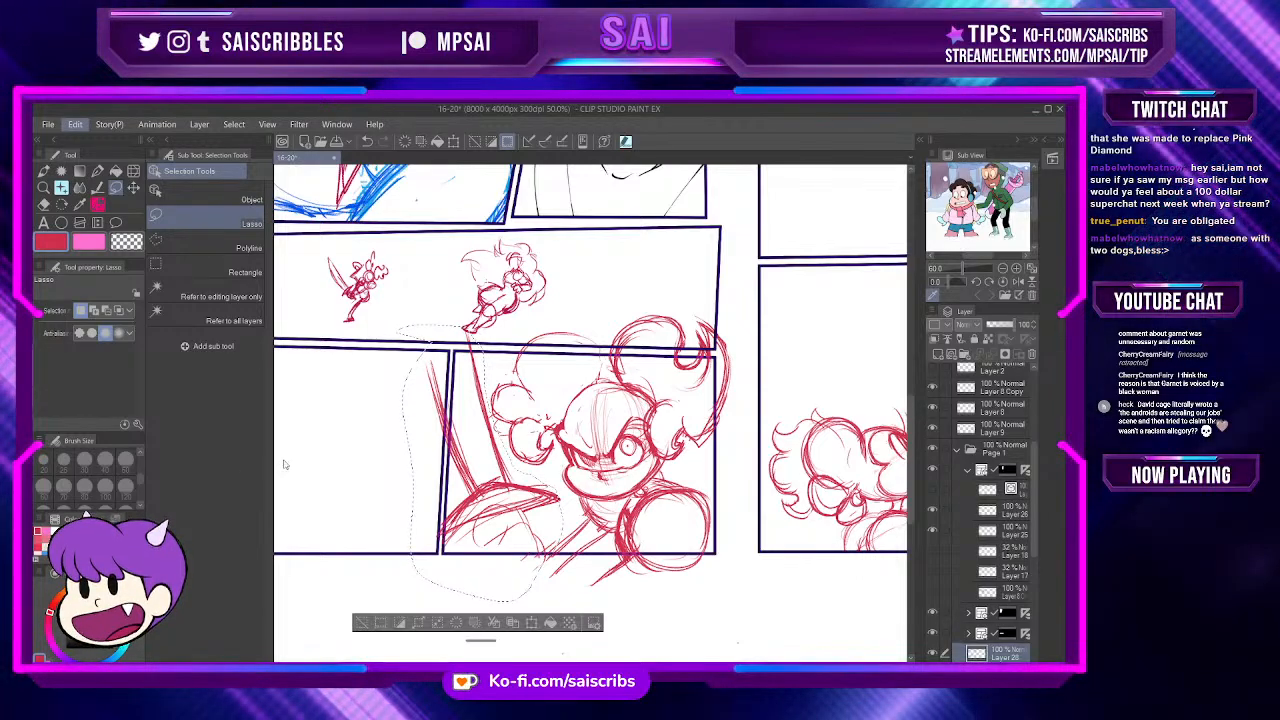
key("ctrl+t")
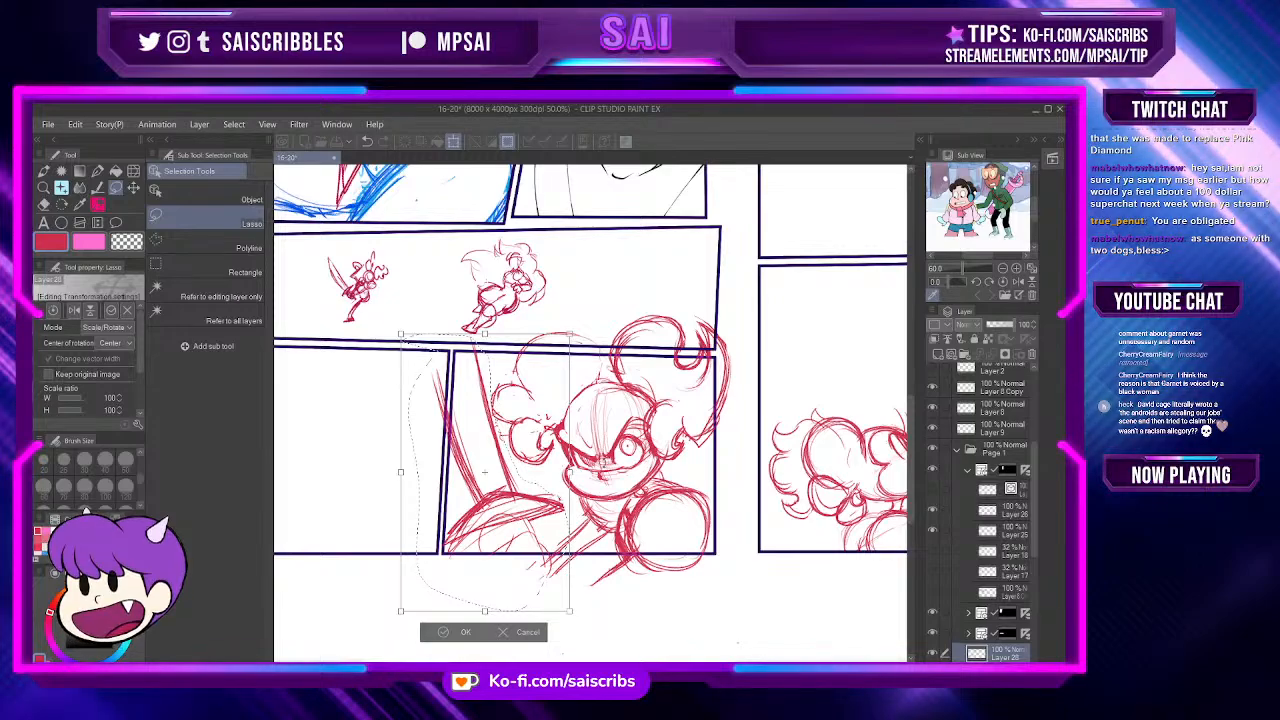
left_click_drag(590, 325, 571, 314)
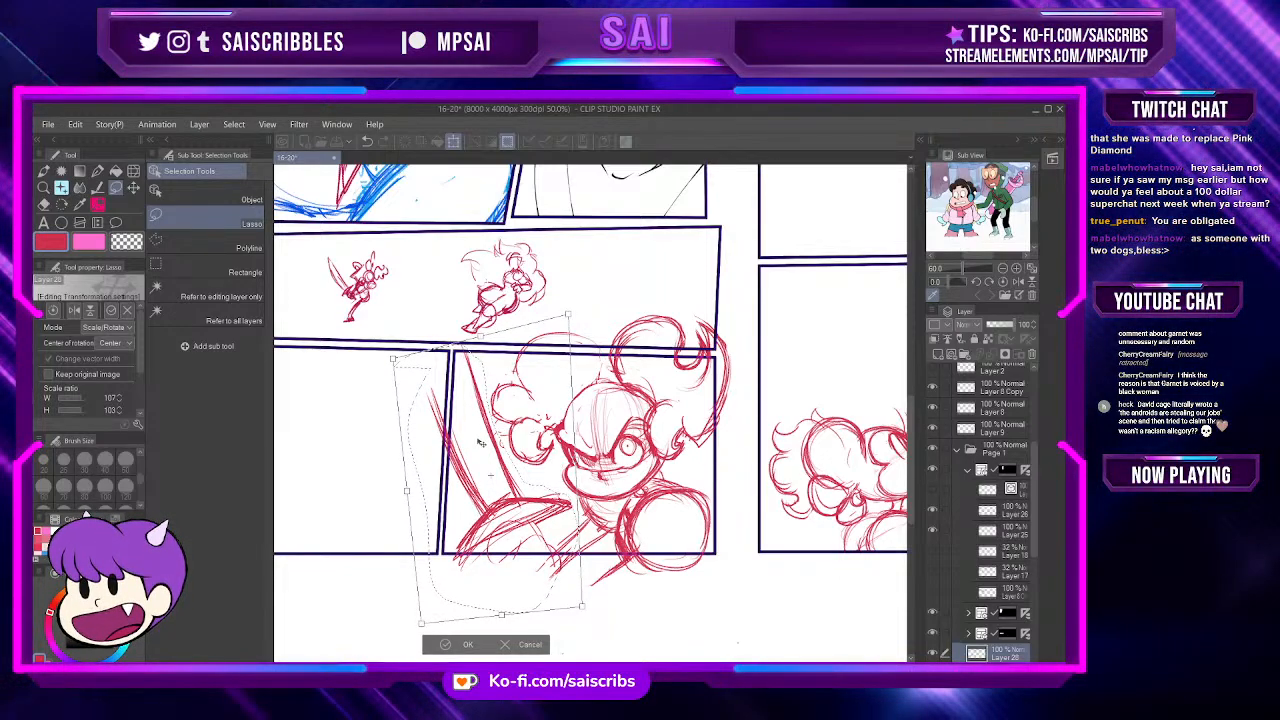
left_click(452, 644)
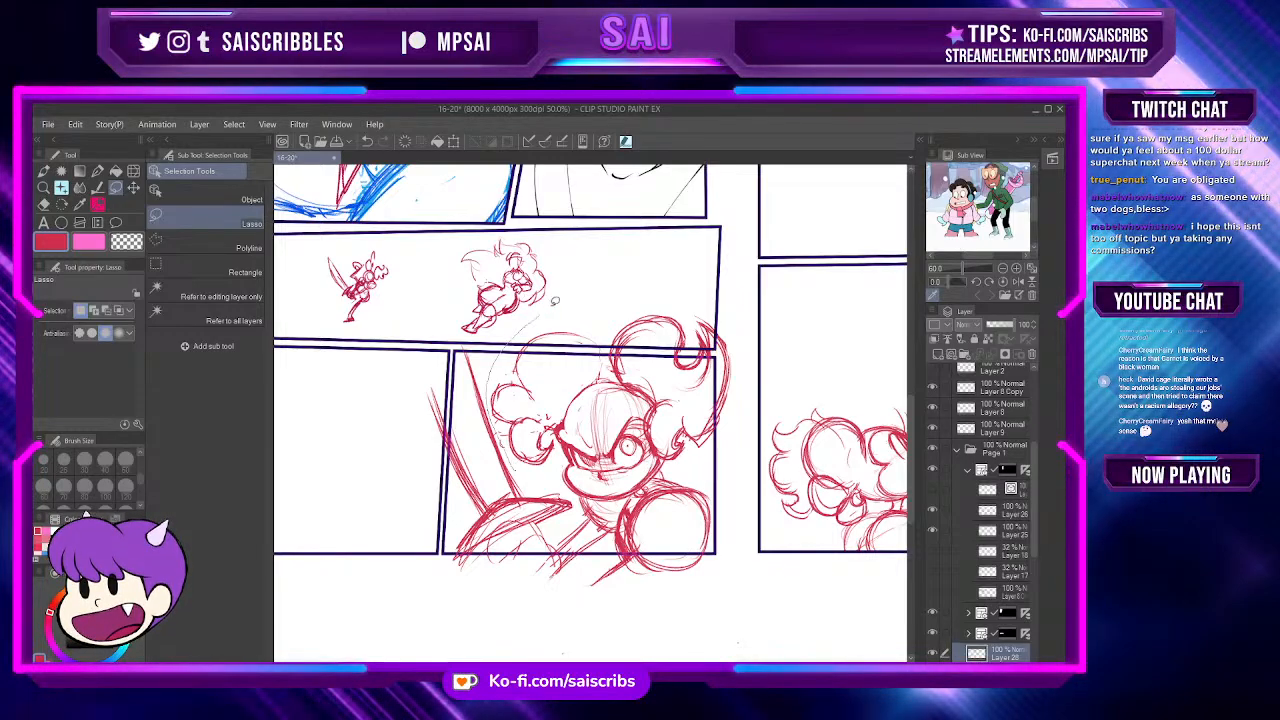
Step: Lasso only the character's head and hair, scale them to 104%, adjust their tilt and position over the body, and deselect
mouse_move(548, 298)
left_mouse_down()
mouse_move(685, 294)
mouse_move(749, 369)
mouse_move(742, 450)
left_mouse_up()
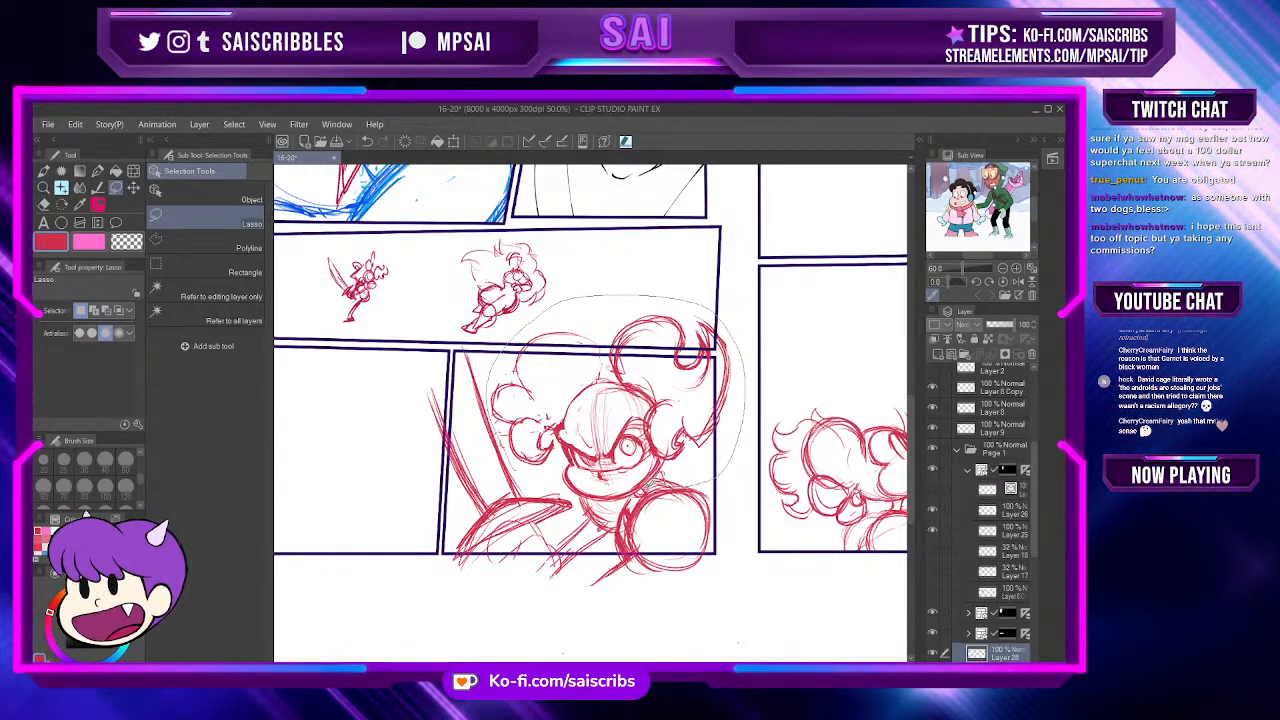
left_click_drag(541, 480, 541, 430)
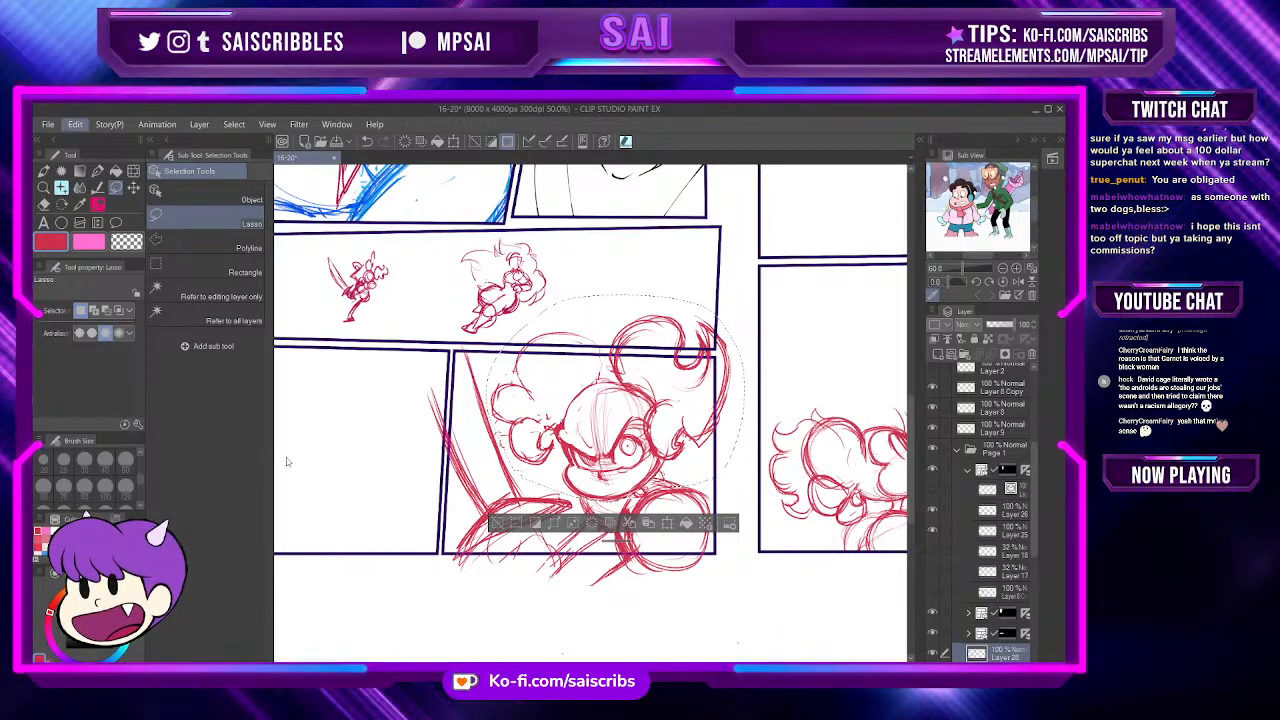
key("ctrl+c")
key("ctrl+v")
key("ctrl+t")
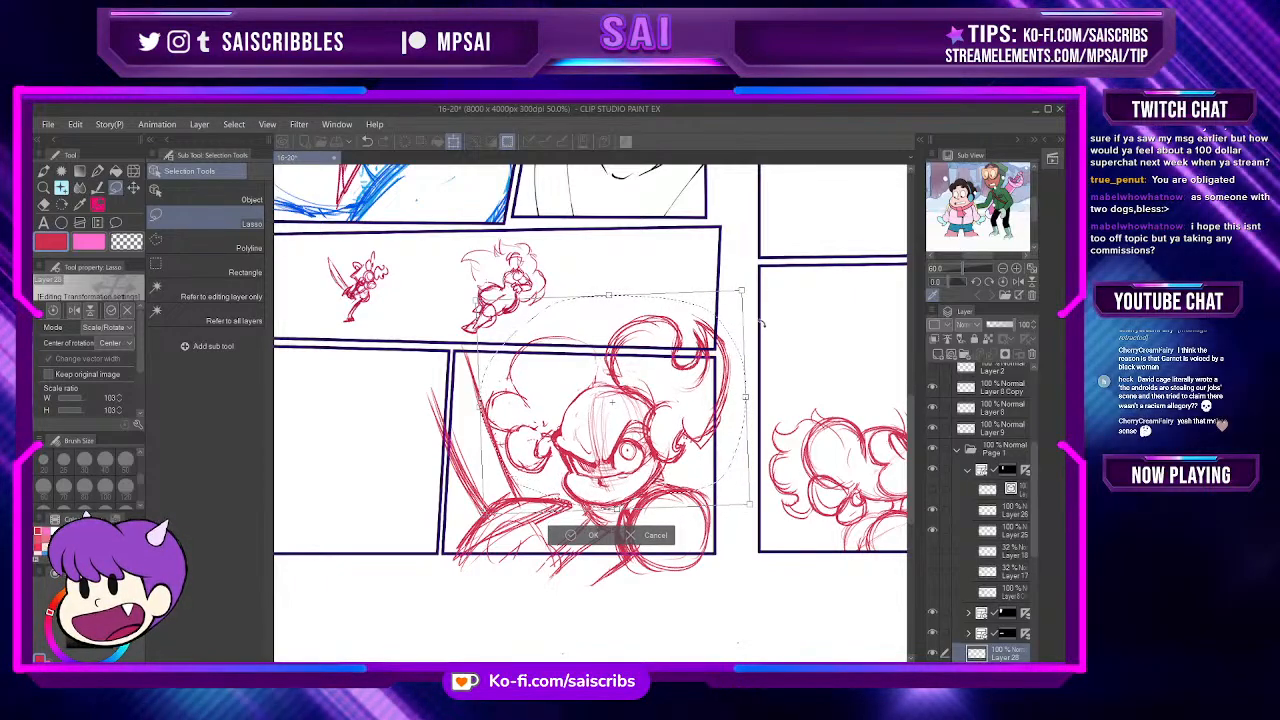
left_click_drag(761, 331, 761, 337)
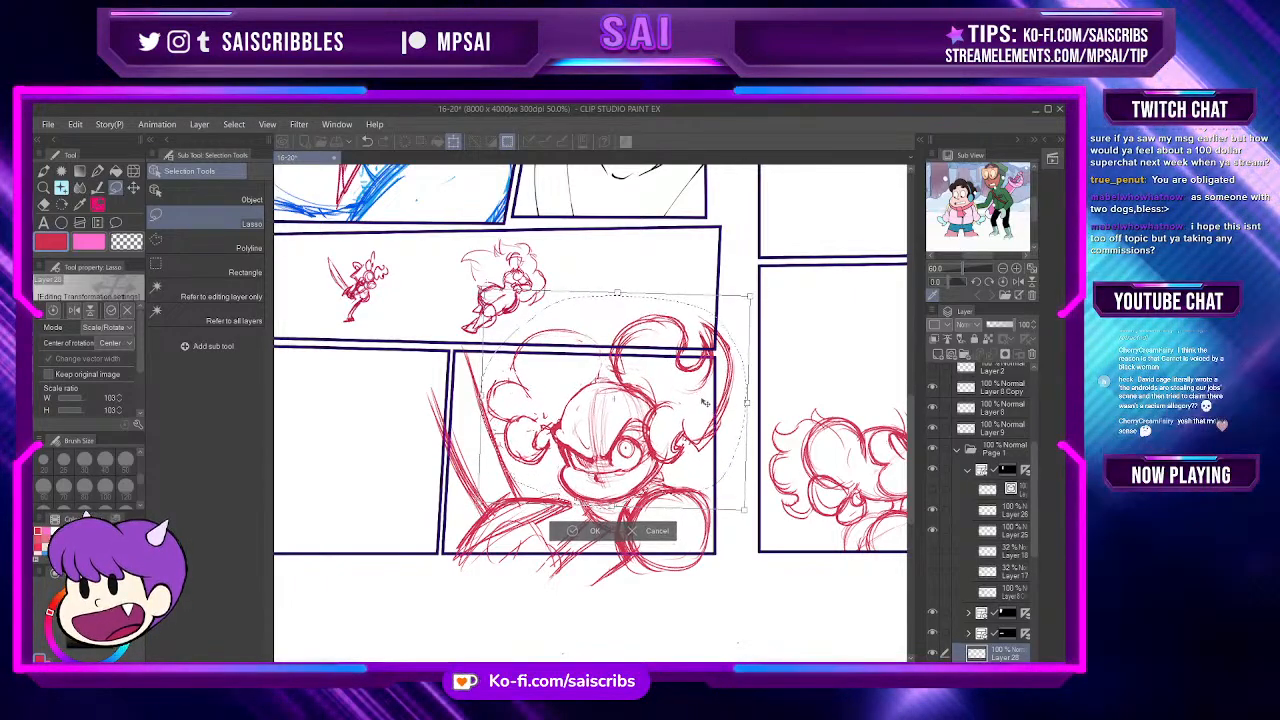
left_click_drag(747, 298, 752, 296)
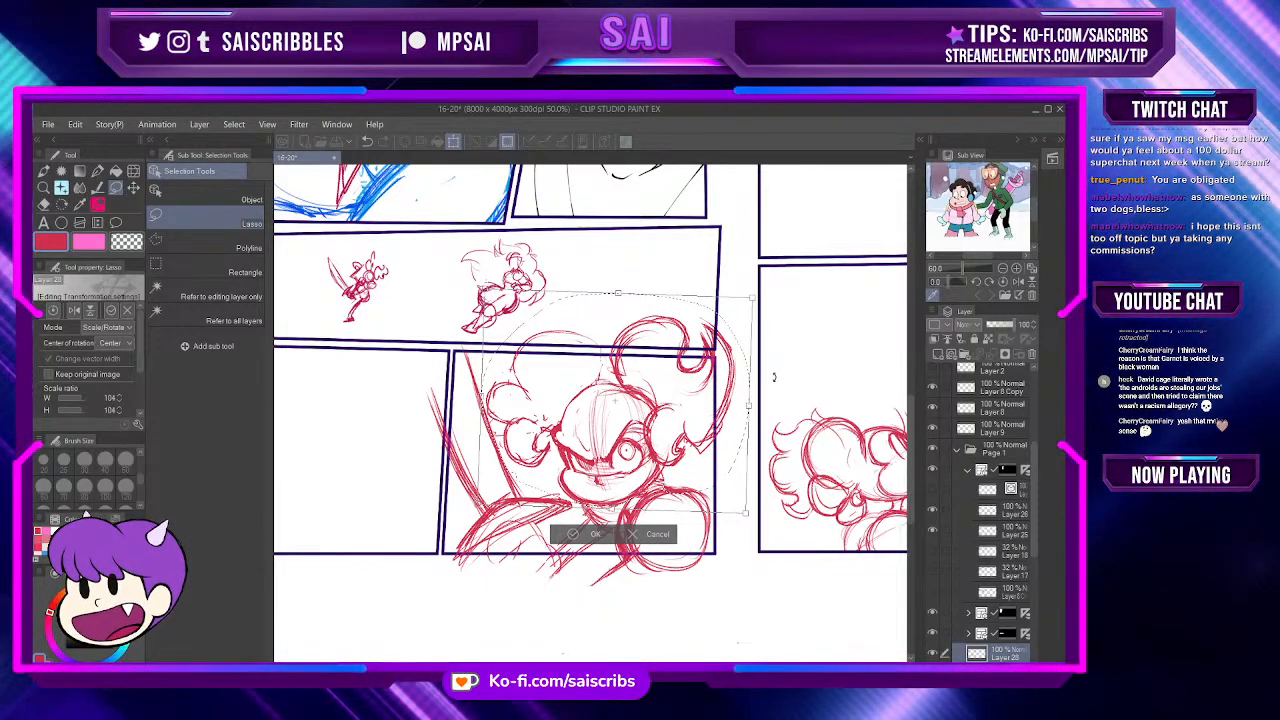
left_click_drag(773, 377, 766, 385)
left_click(592, 536)
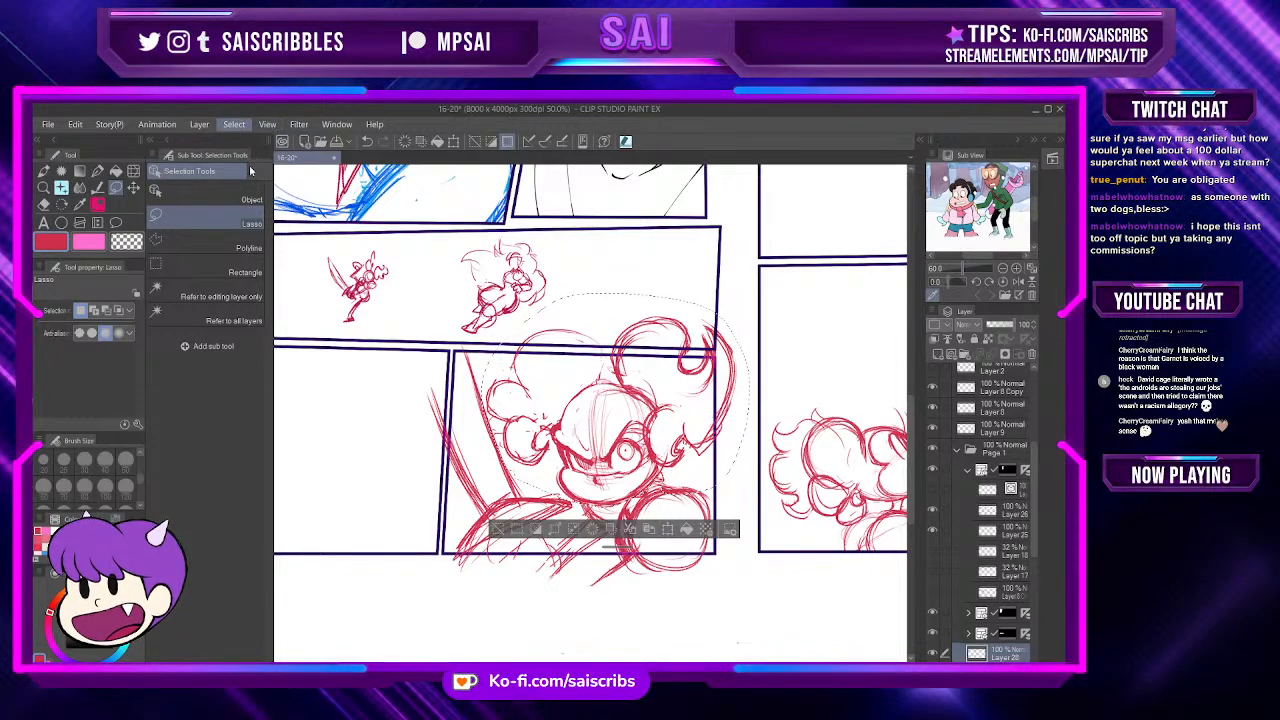
key("ctrl+d")
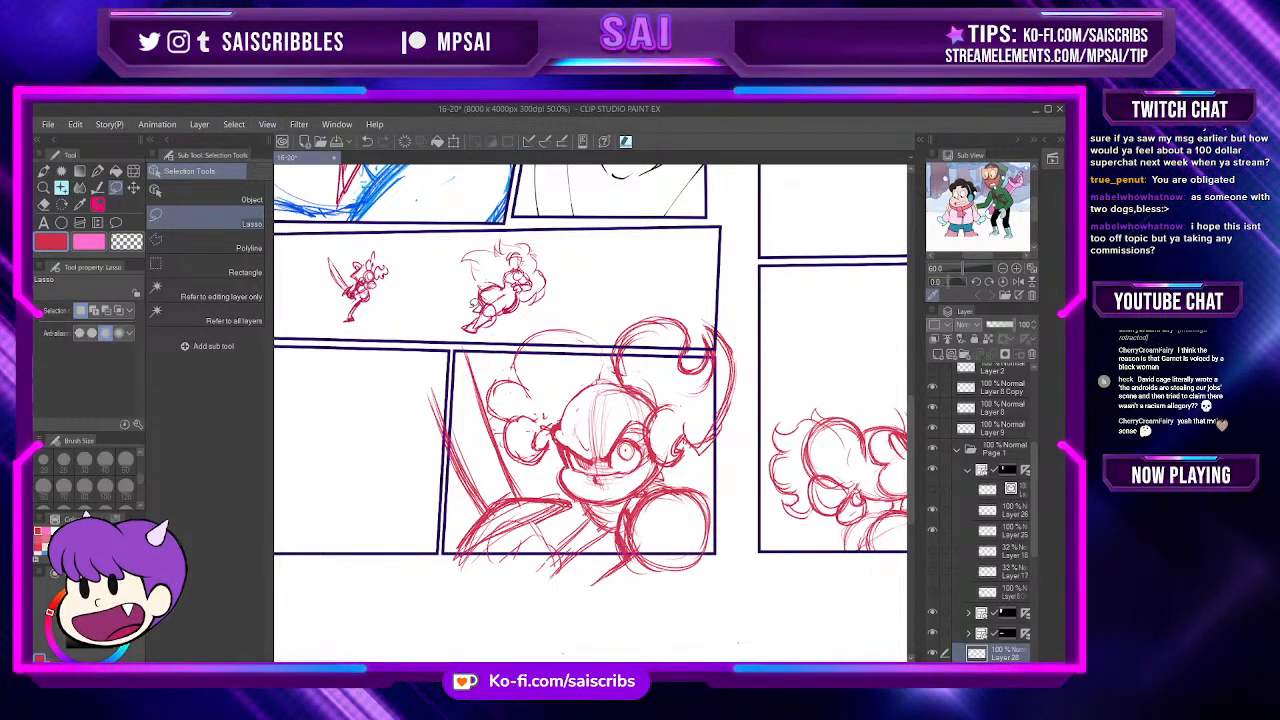
scroll(636, 377, "down", 1)
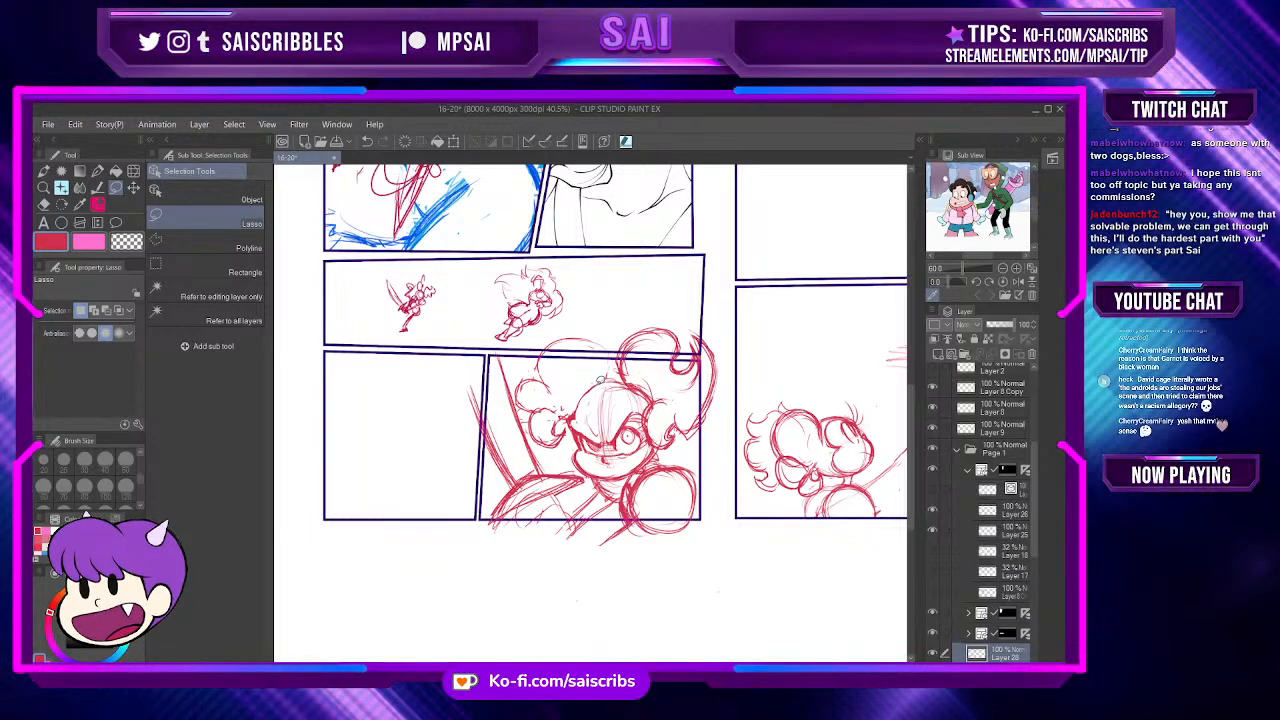
Step: Erase the overlapping lines inside the hair puff beside the character's visible eye using the Hard eraser, reducing its size to 17
scroll(690, 380, "up", 2)
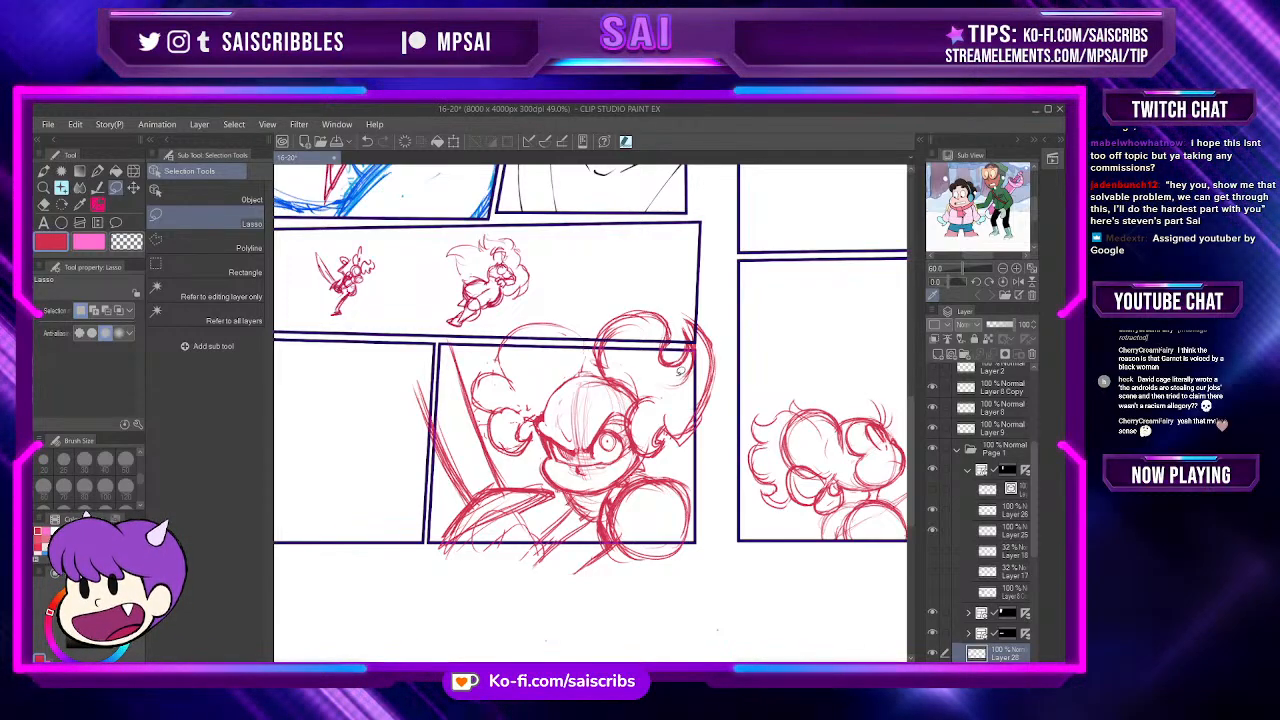
scroll(634, 438, "up", 3)
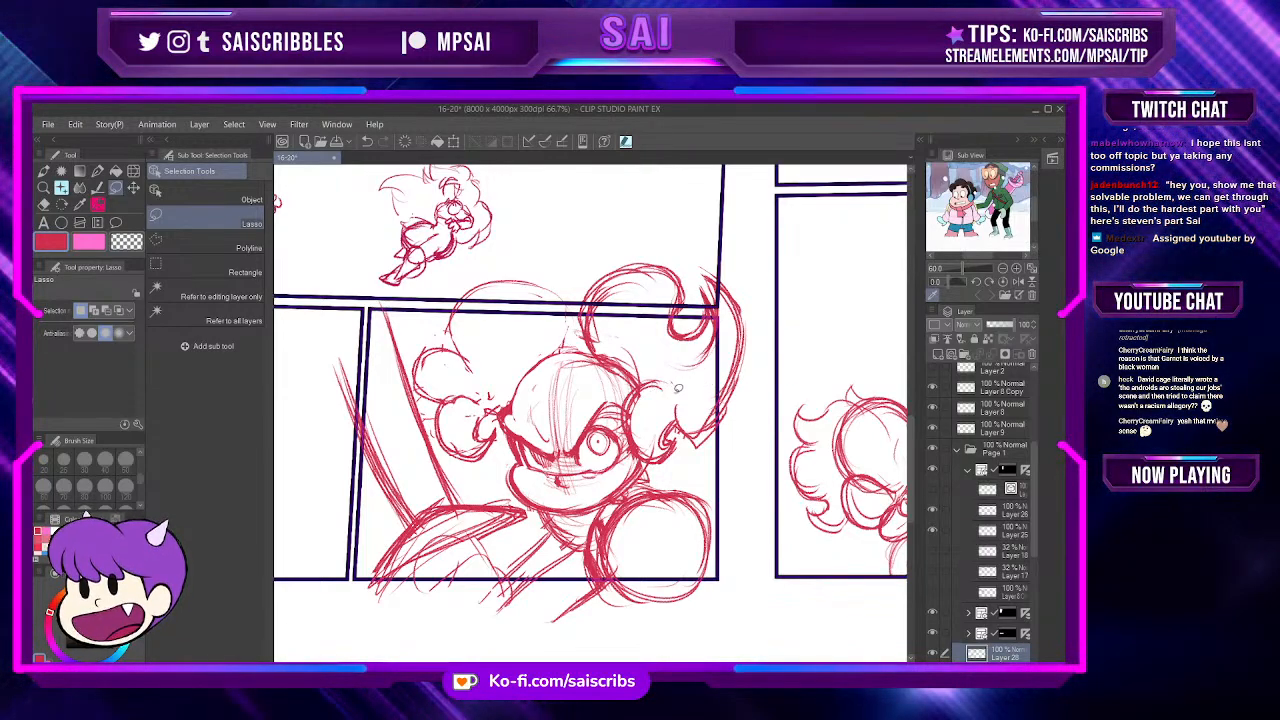
scroll(687, 384, "down", 2)
scroll(684, 426, "up", 4)
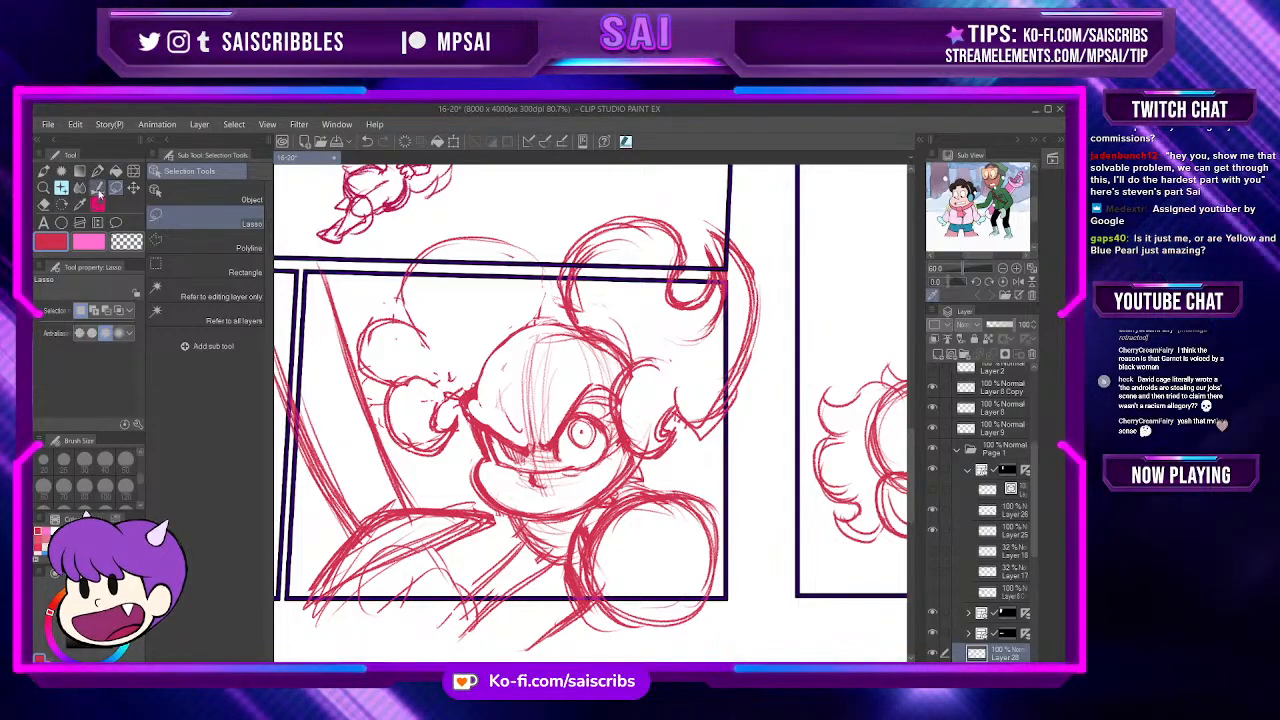
left_click(97, 202)
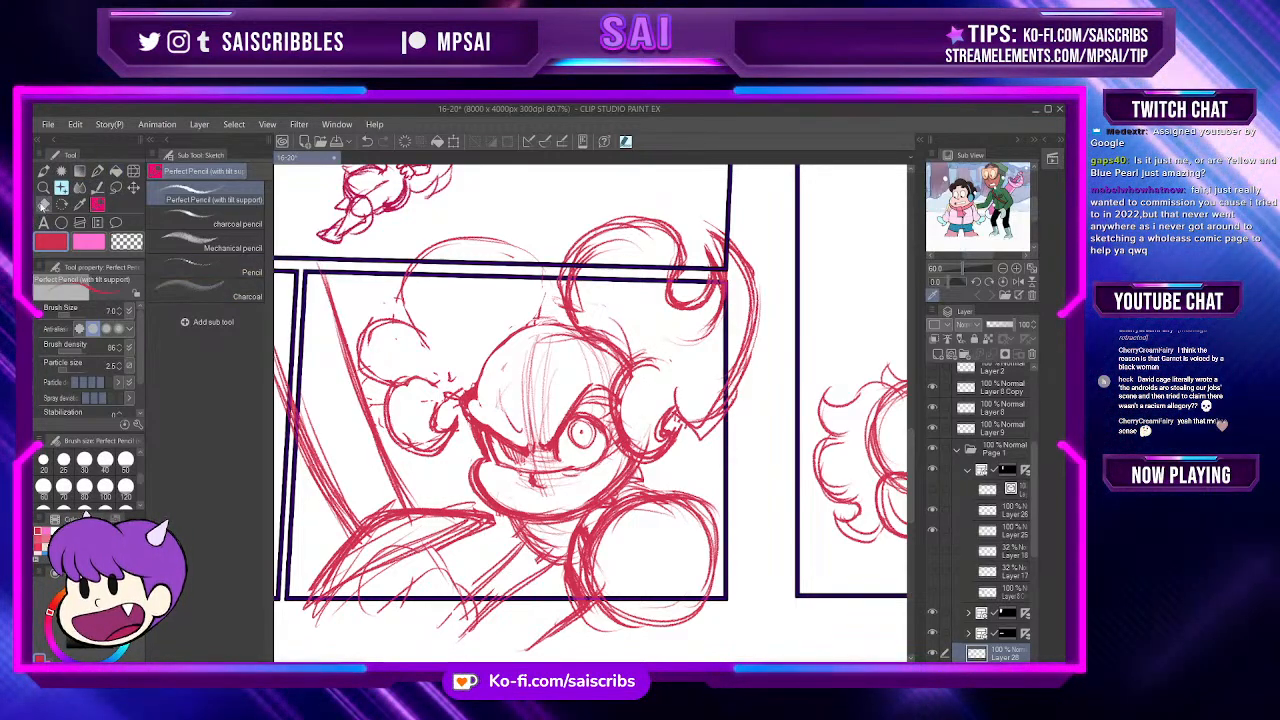
left_click(43, 204)
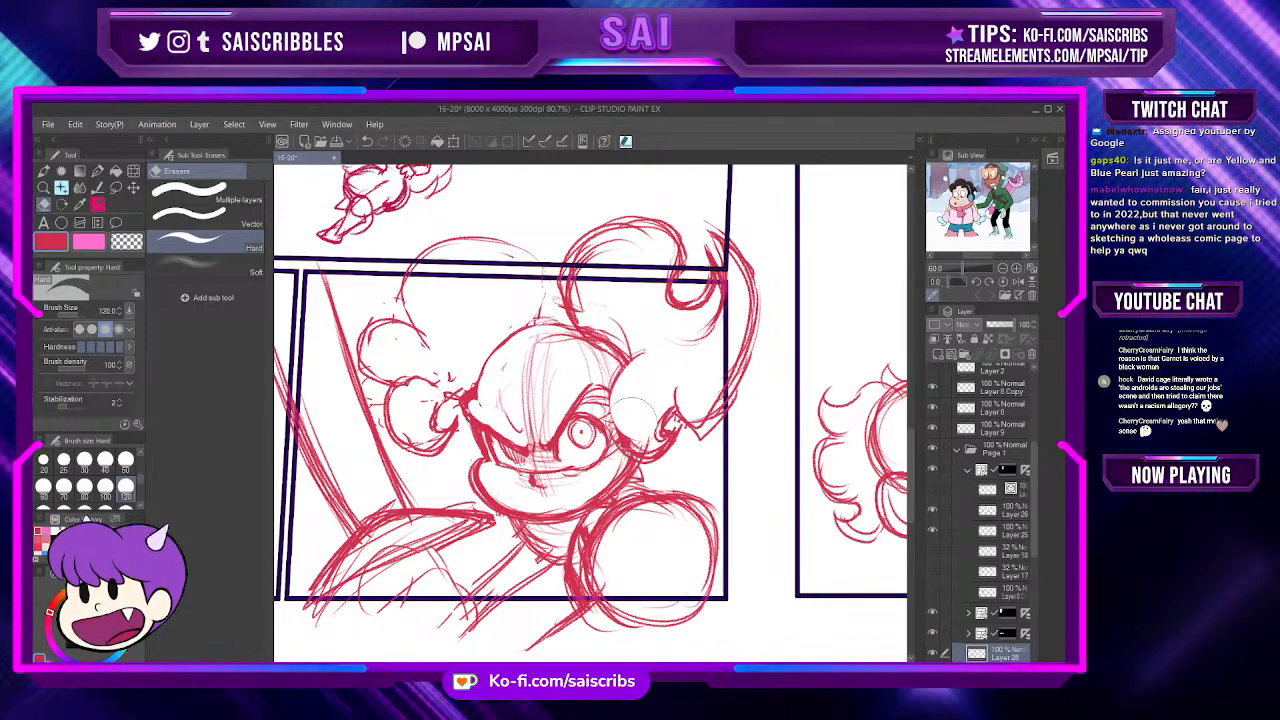
scroll(126, 482, "up", 1)
left_click(125, 460)
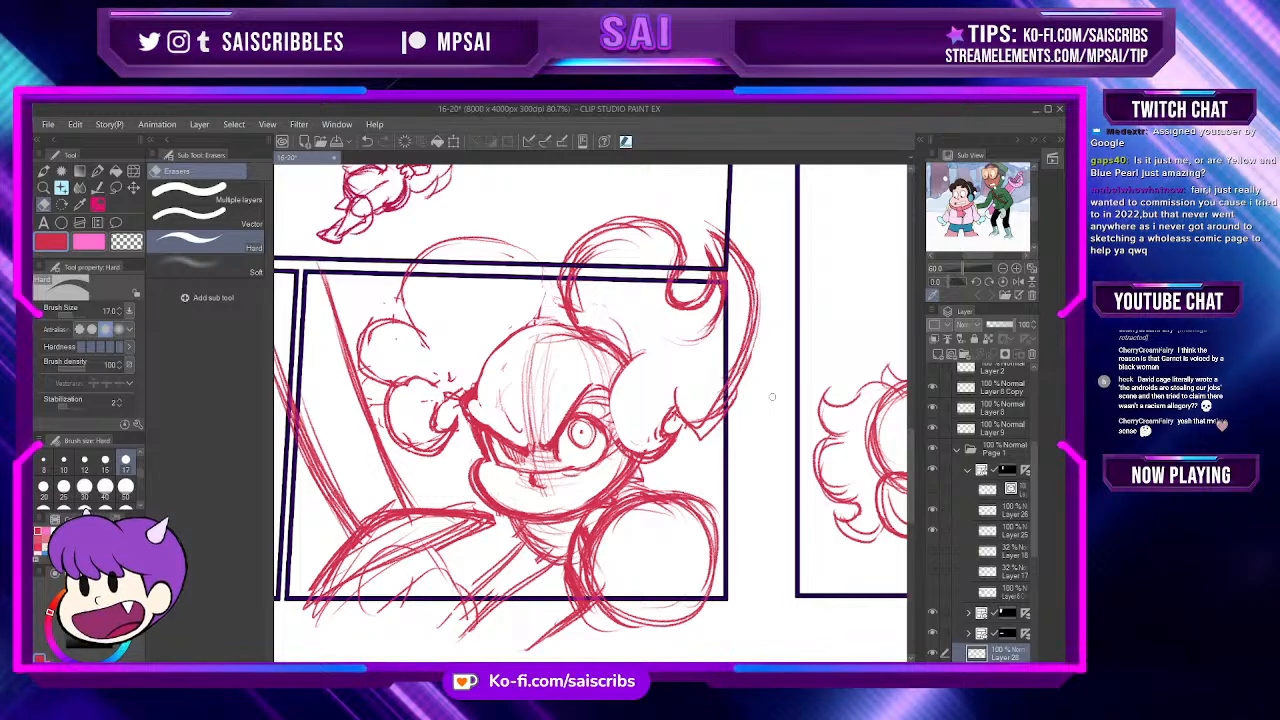
Step: Pencil in the large upper-left hair puff and add curled strokes to the puff beside the character's visible eye
left_click(97, 204)
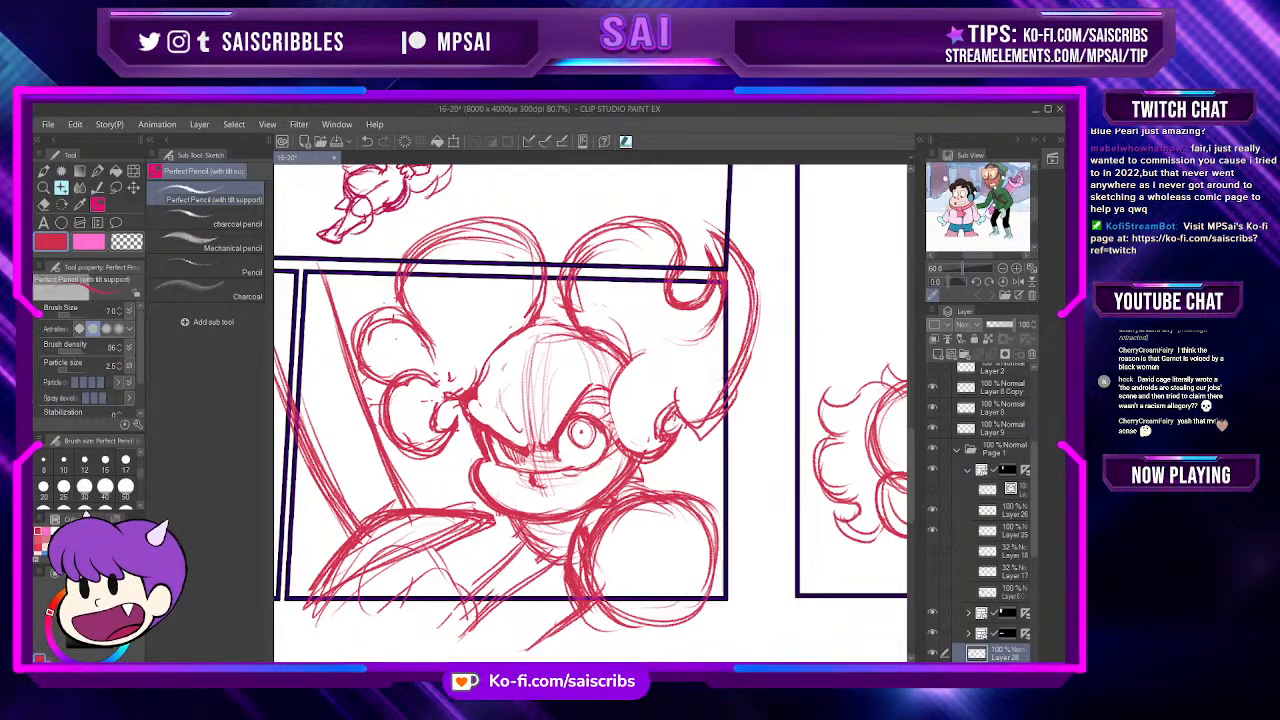
left_click_drag(626, 374, 678, 444)
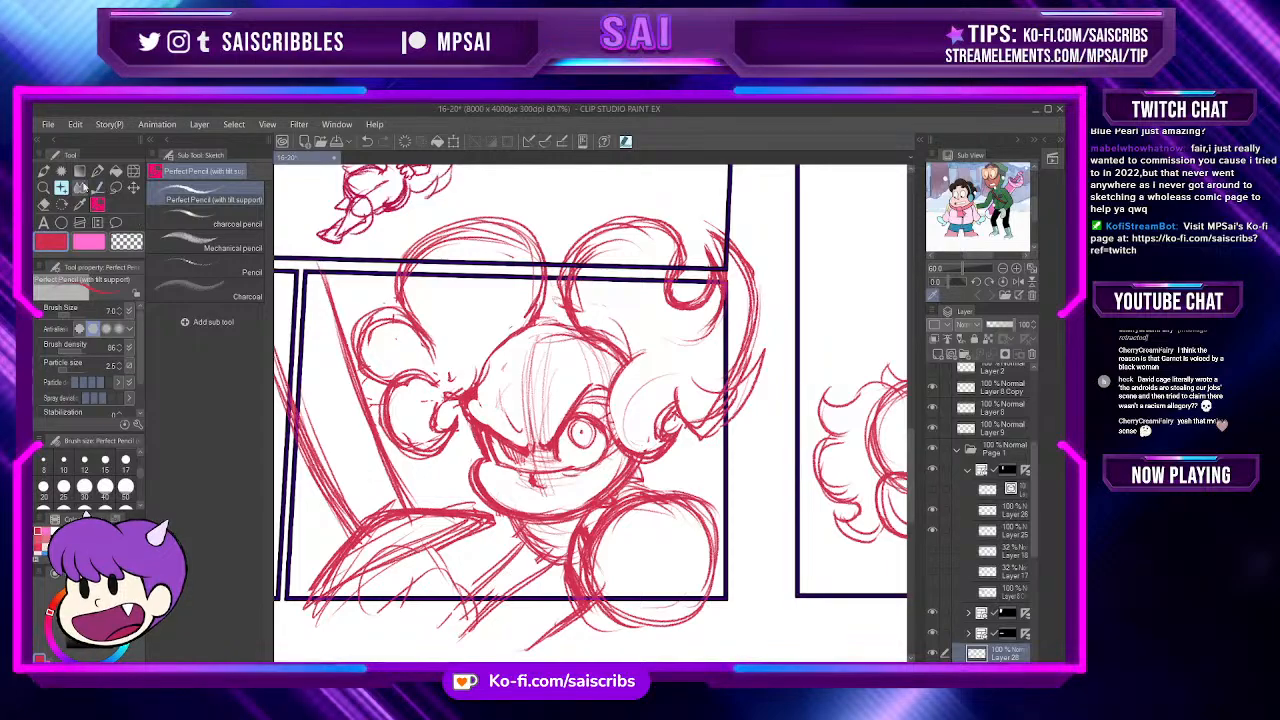
left_click(44, 204)
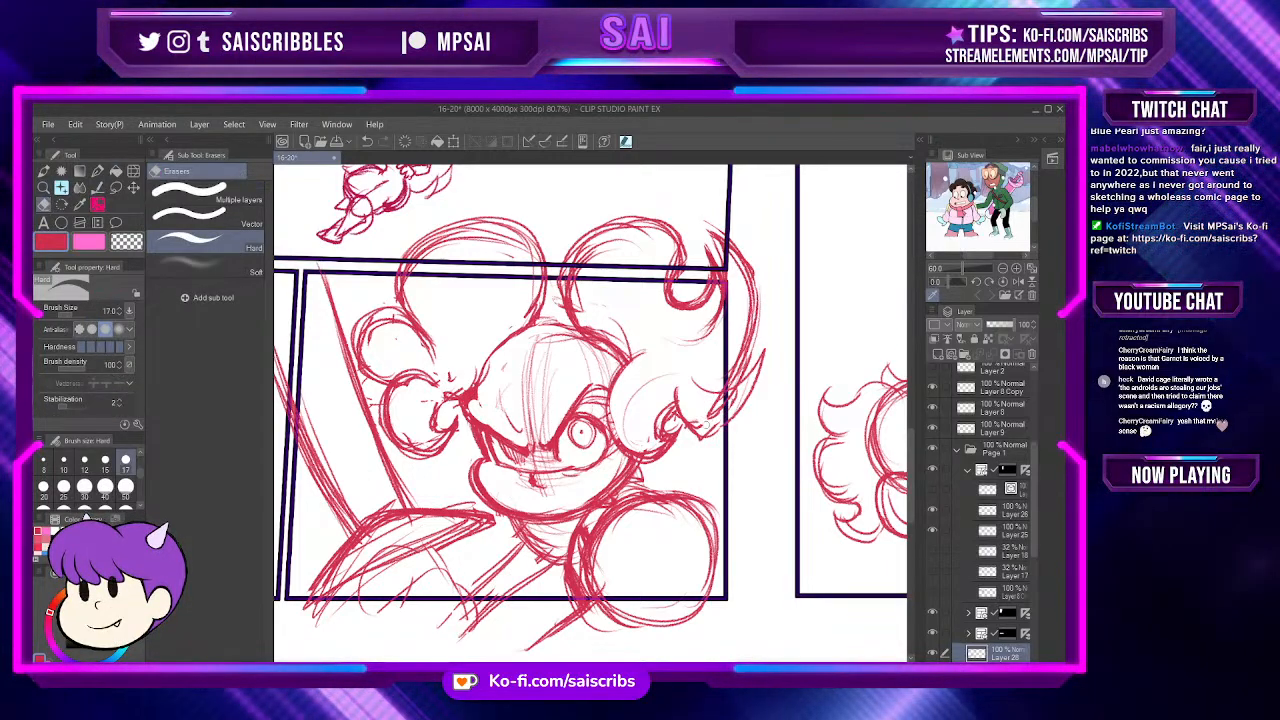
left_click(97, 201)
left_click_drag(688, 400, 718, 406)
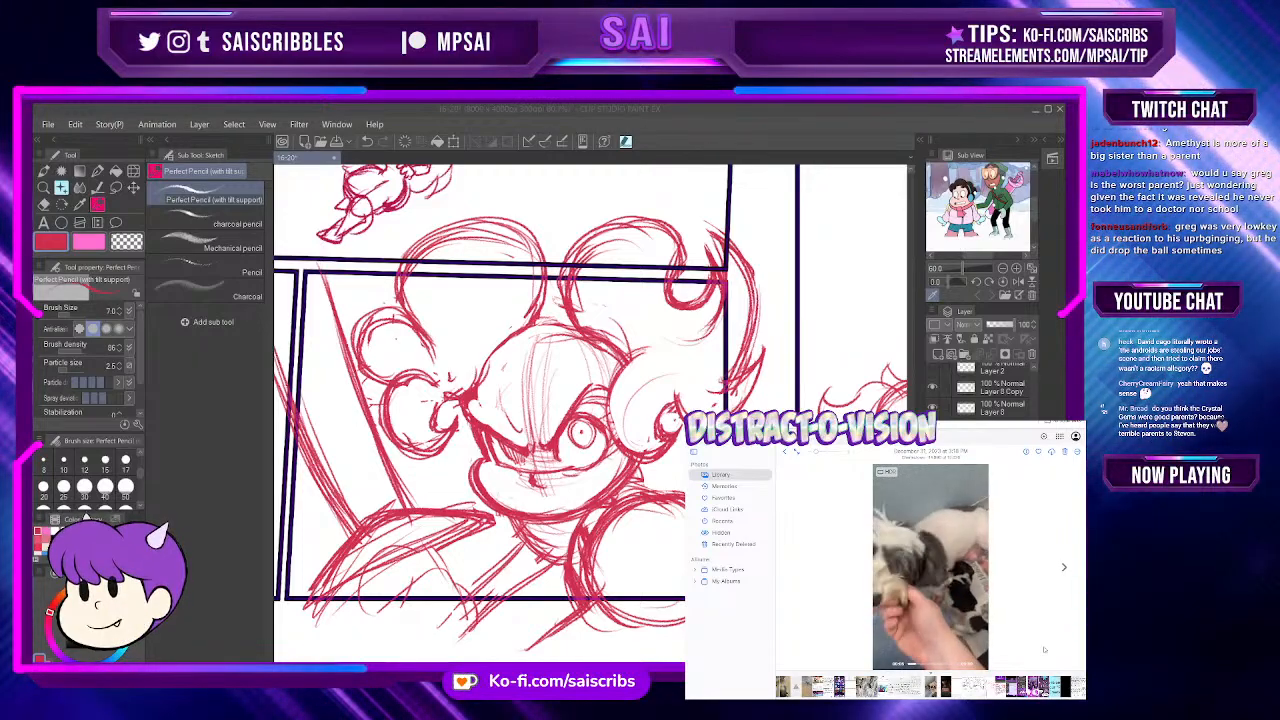
mouse_move(970, 604)
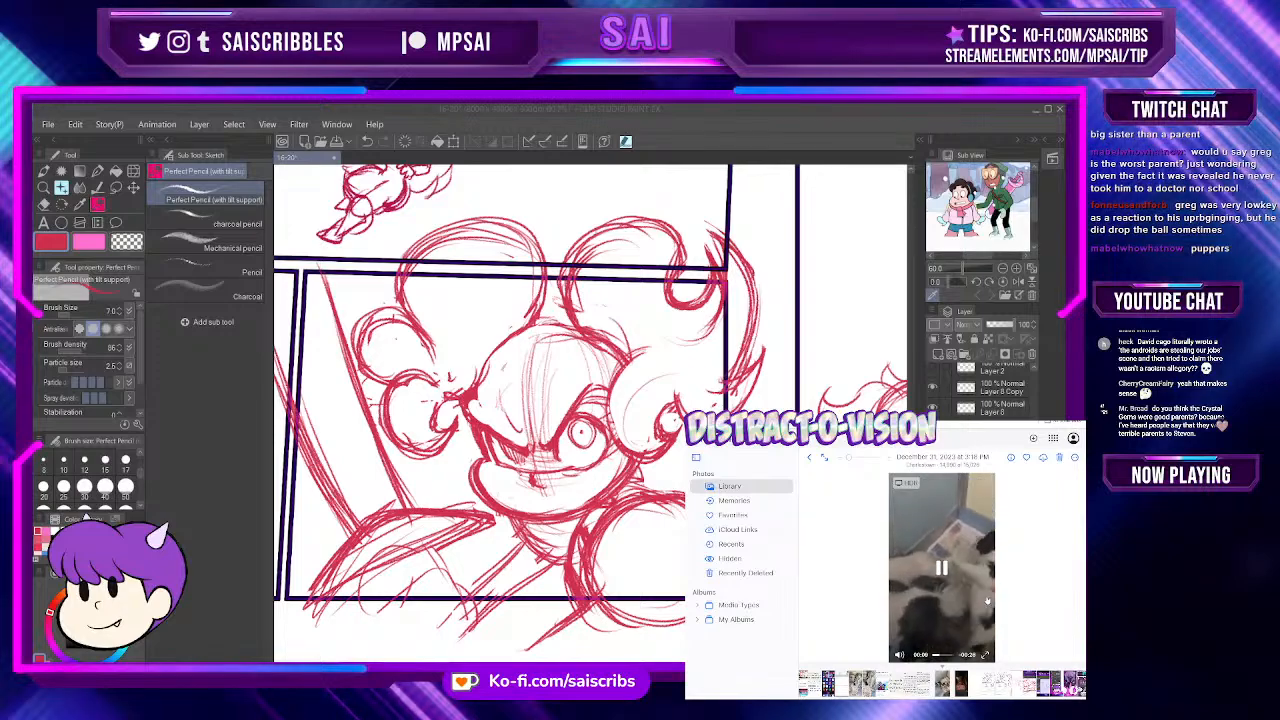
left_click(986, 657)
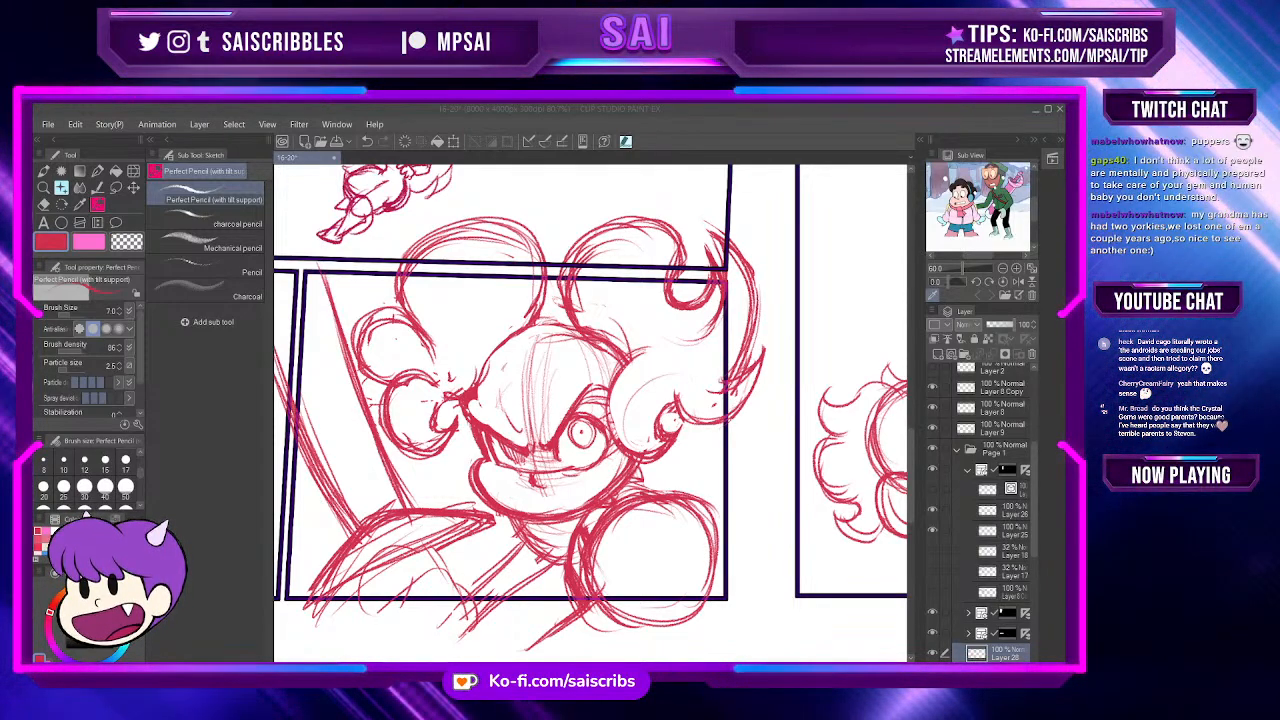
Step: Darken the smaller hair puffs on the left of the head in pencil and erase the stray lines around them and the forehead
scroll(621, 515, "down", 2)
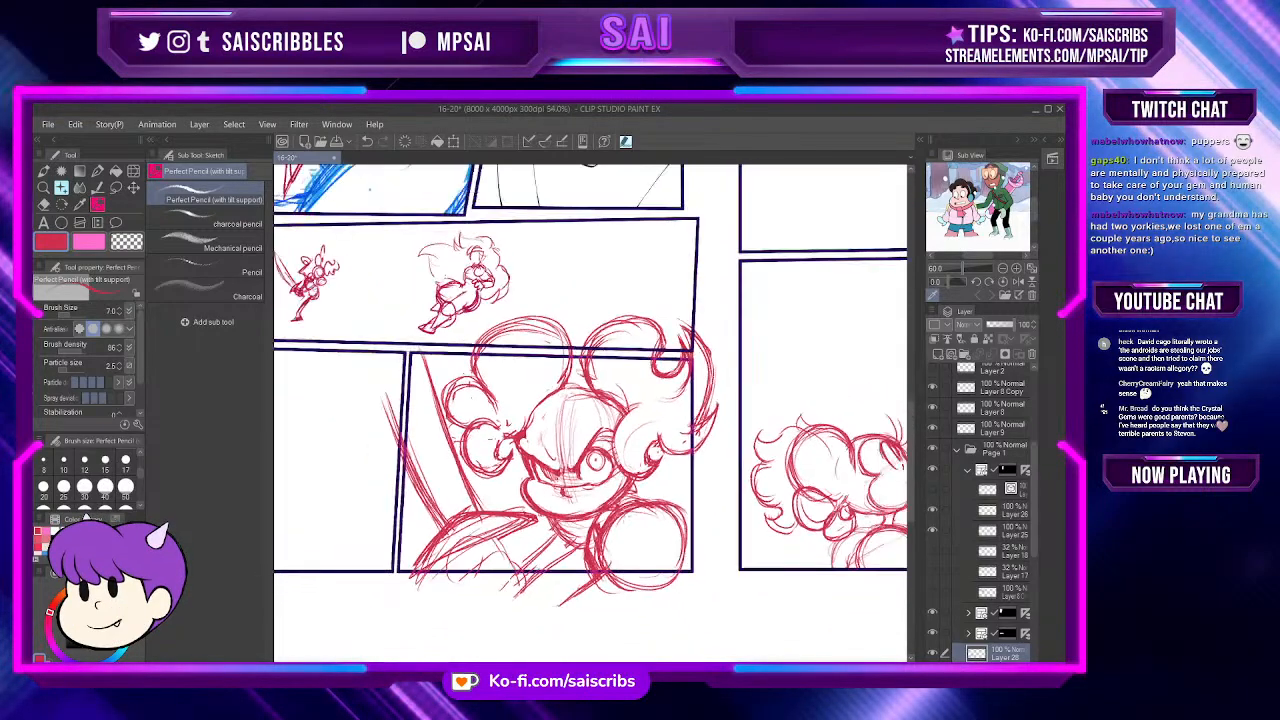
scroll(618, 466, "up", 1)
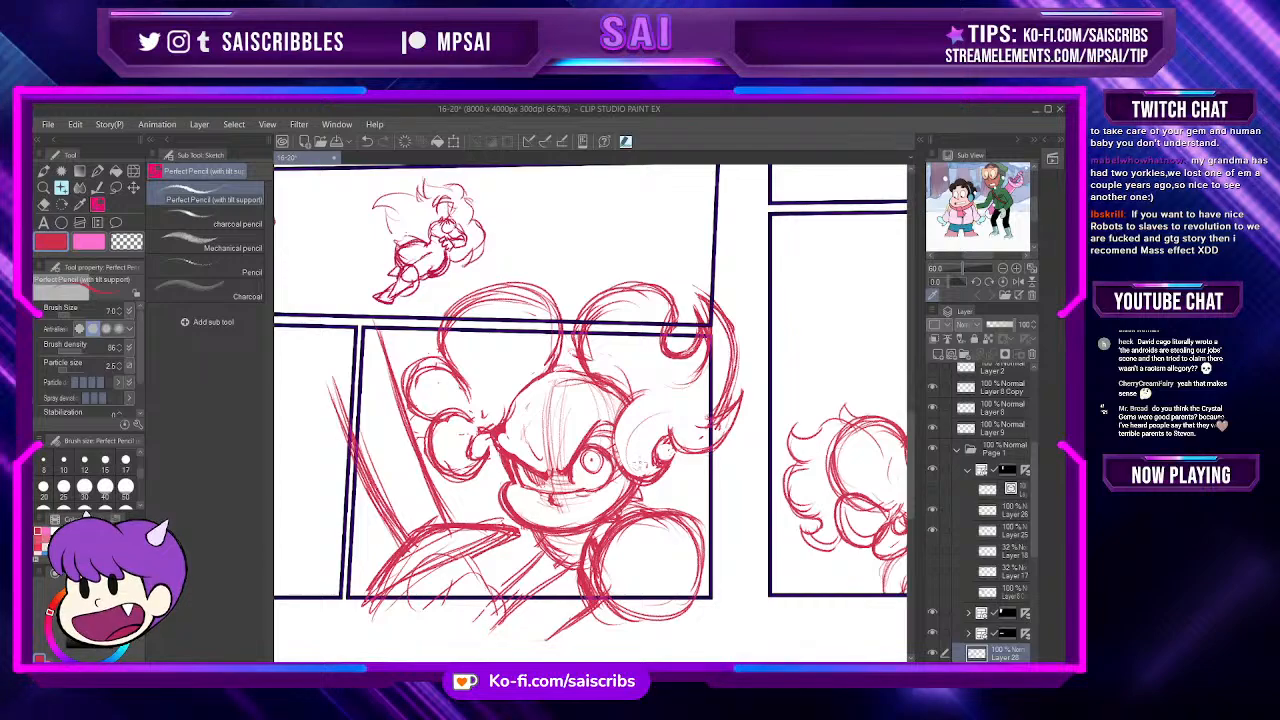
scroll(640, 455, "up", 1)
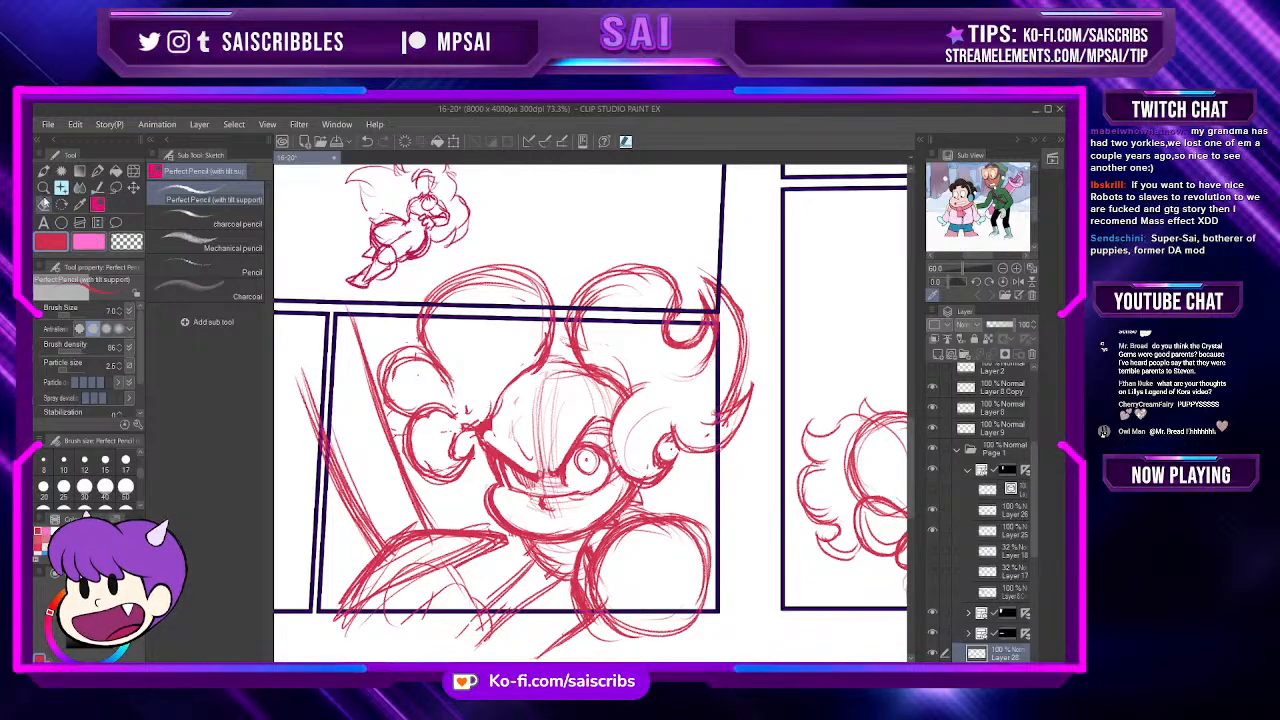
key("e")
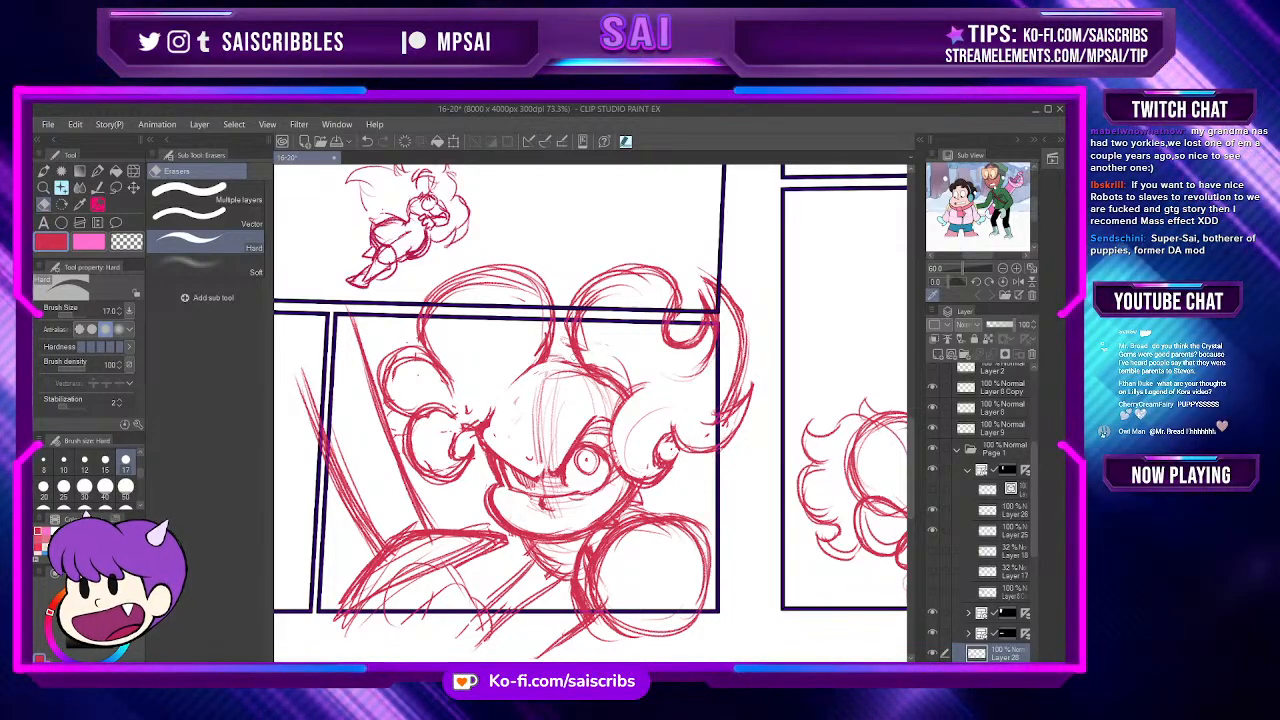
key("p")
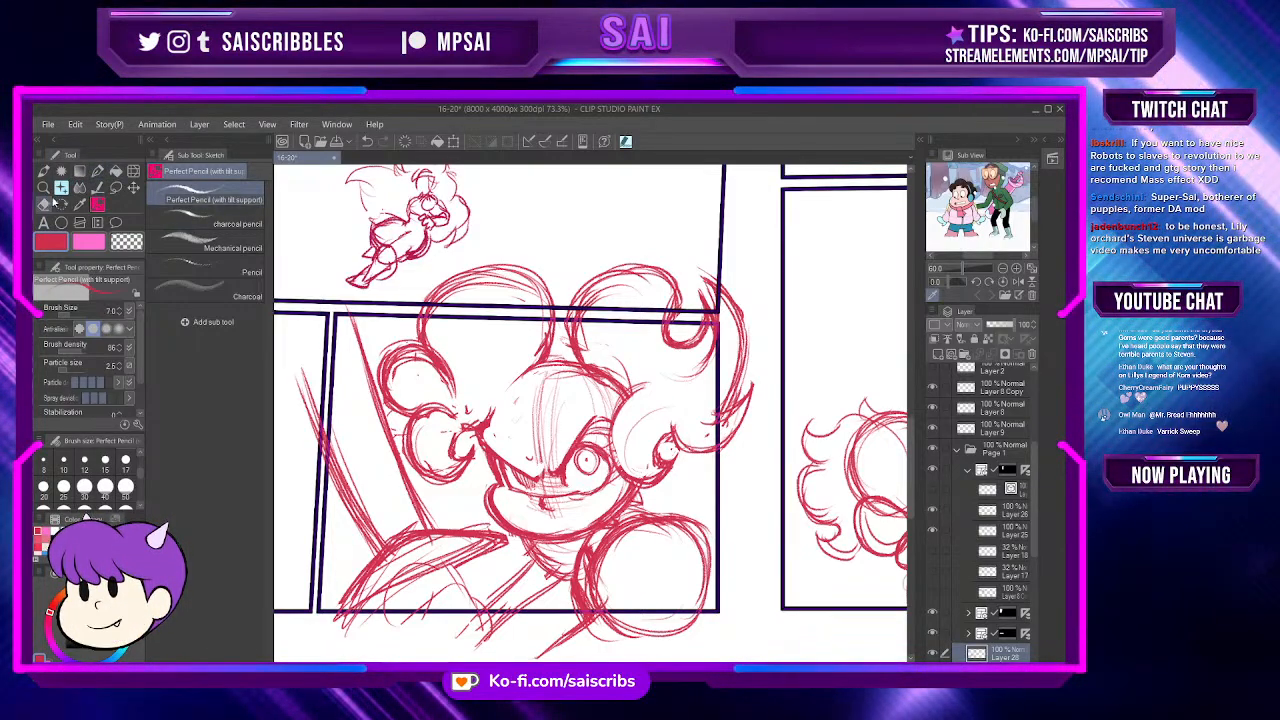
key("e")
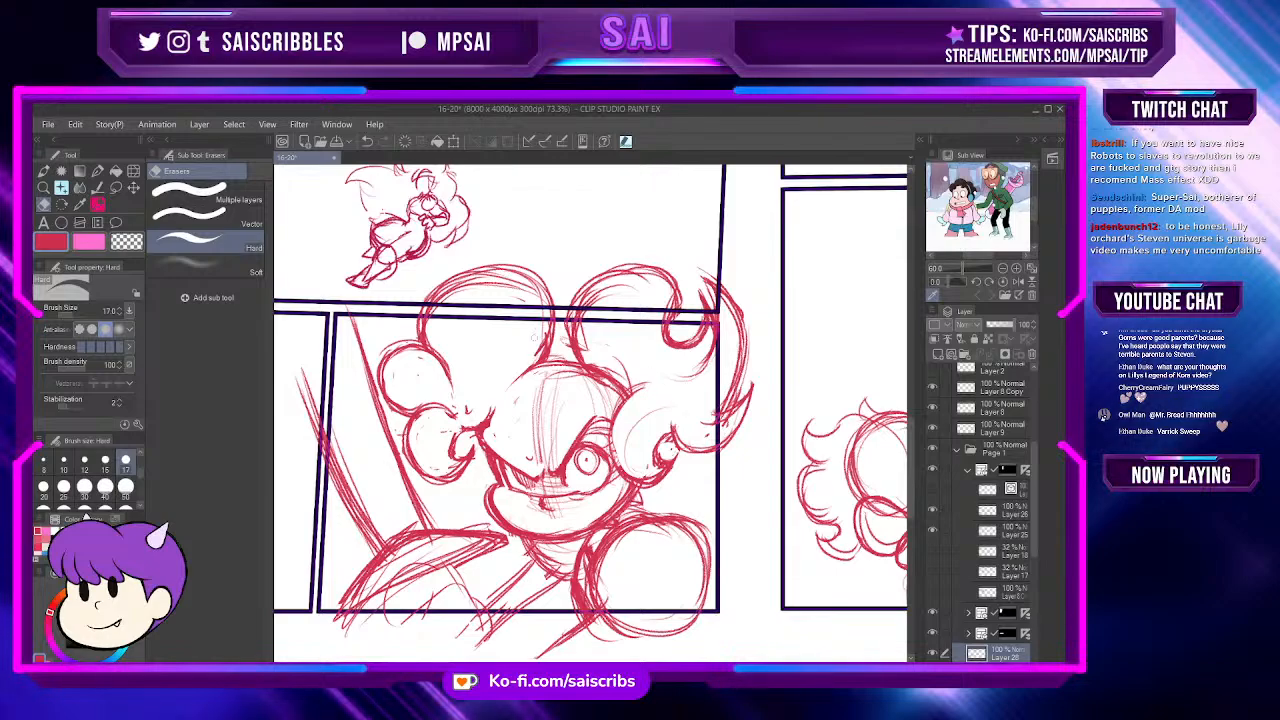
Step: Refine the collar strokes and the round shoulder shape below the character's chin with the Perfect Pencil
scroll(504, 375, "down", 6)
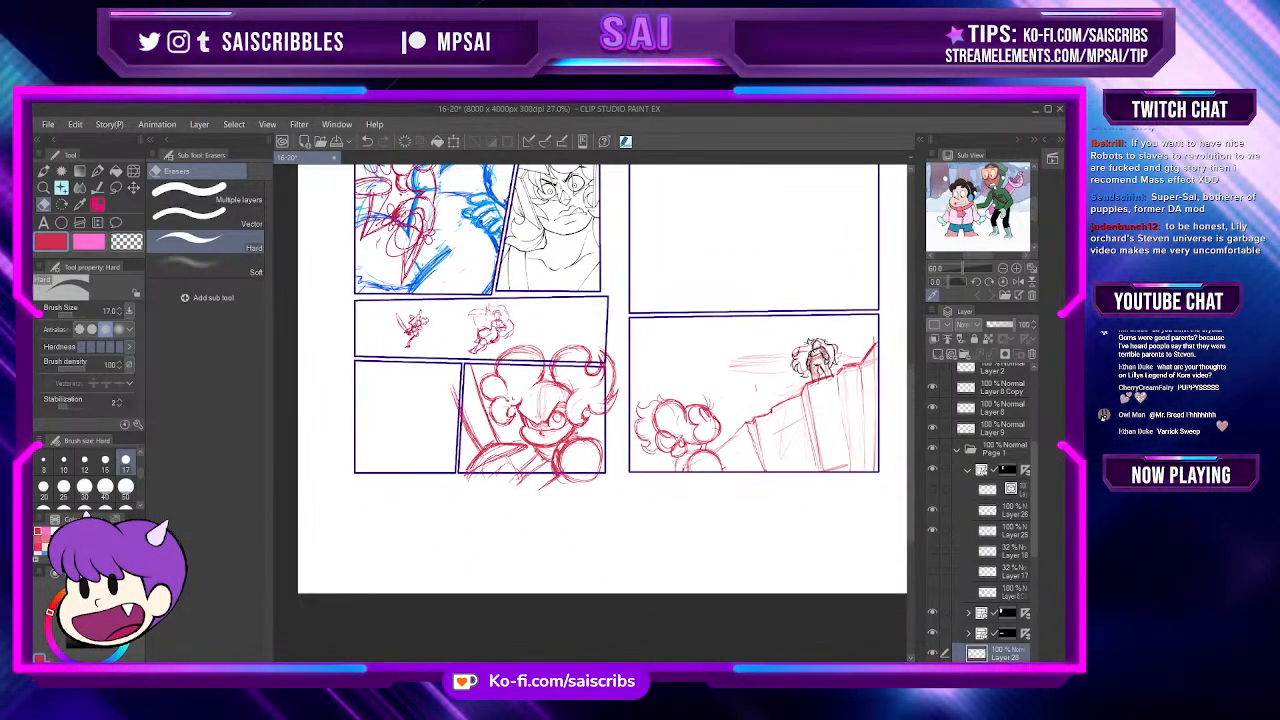
scroll(538, 331, "up", 3)
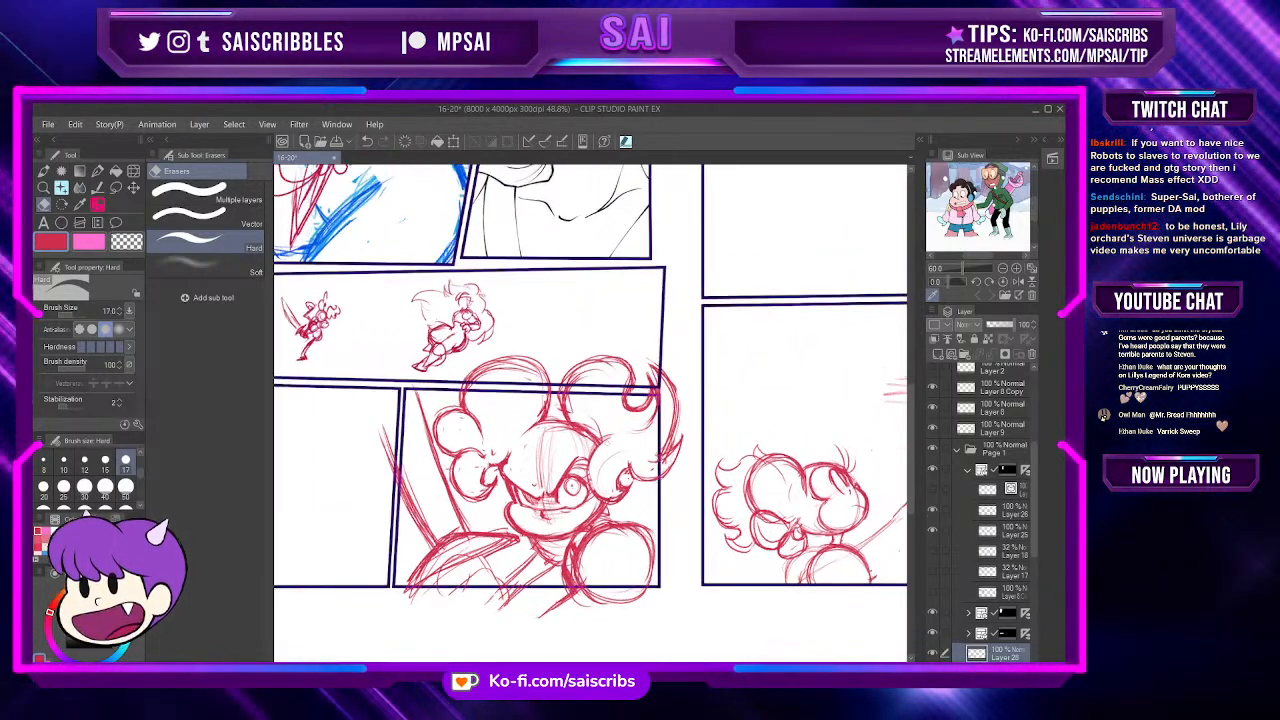
scroll(590, 565, "up", 1)
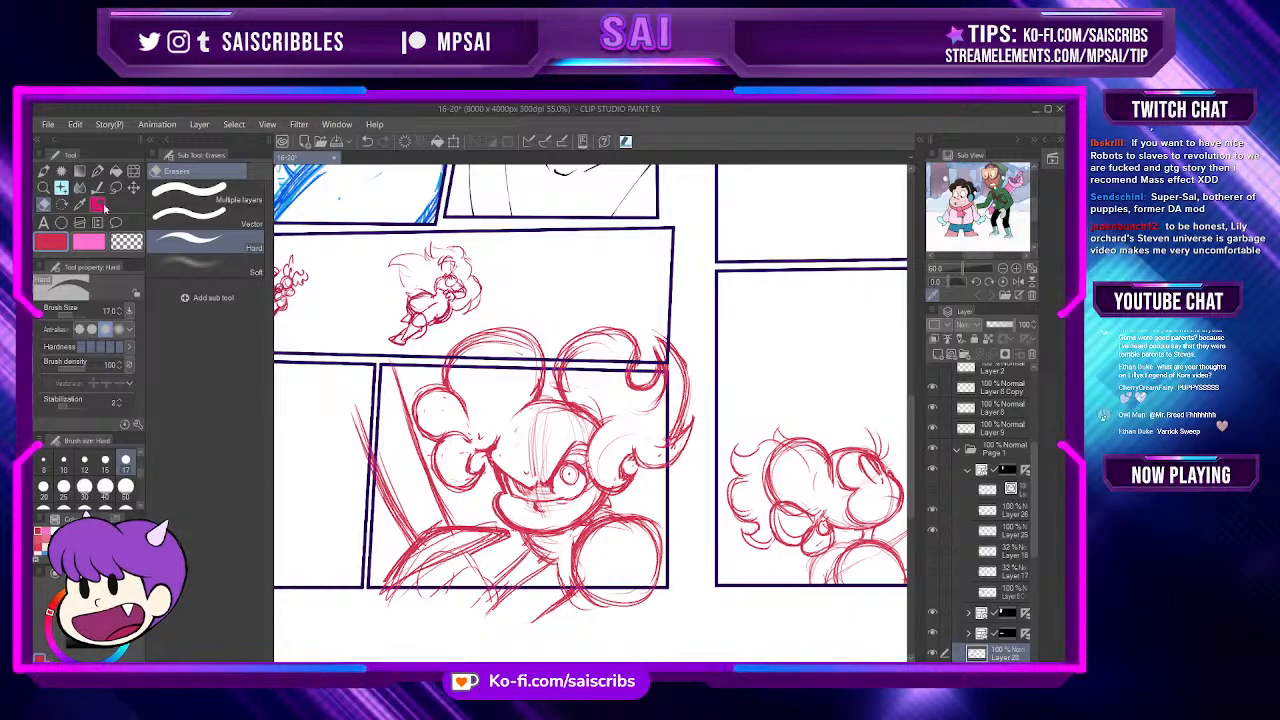
key("p")
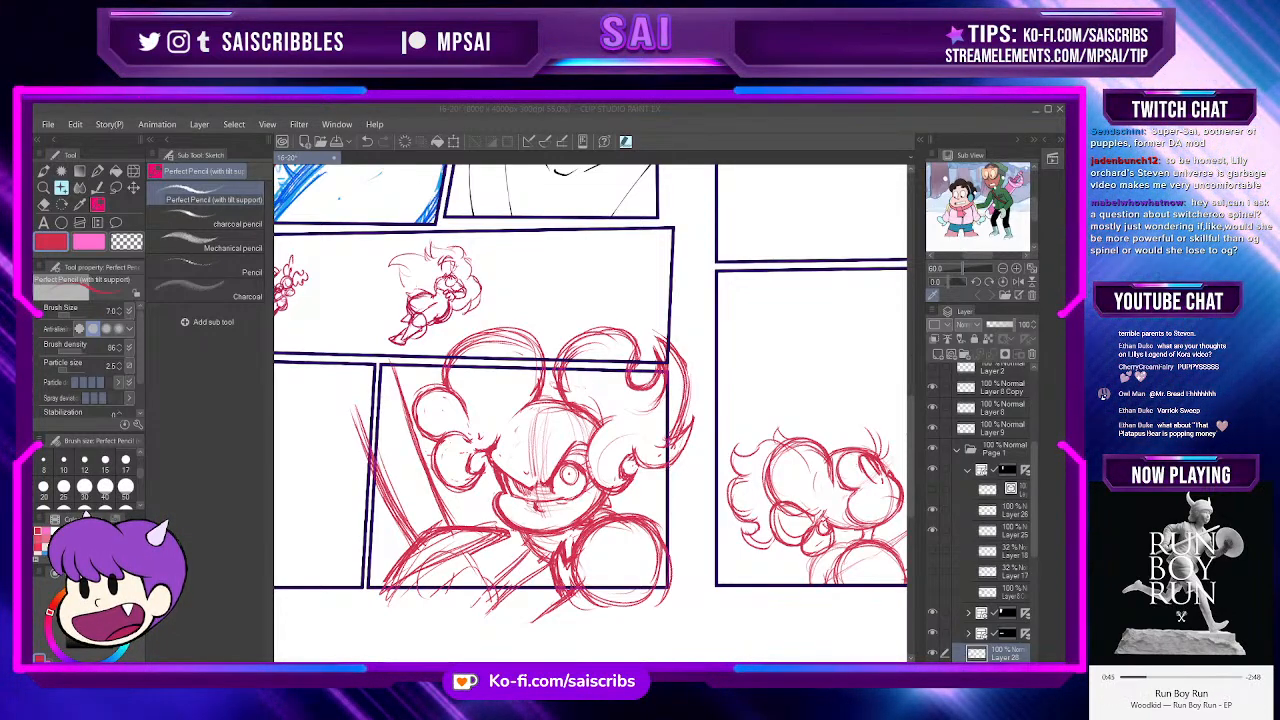
Step: Sketch crossing diagonal bands over the curved foreground shape in the panel's lower-left area and thicken its long slanted edges
key("ctrl+minus")
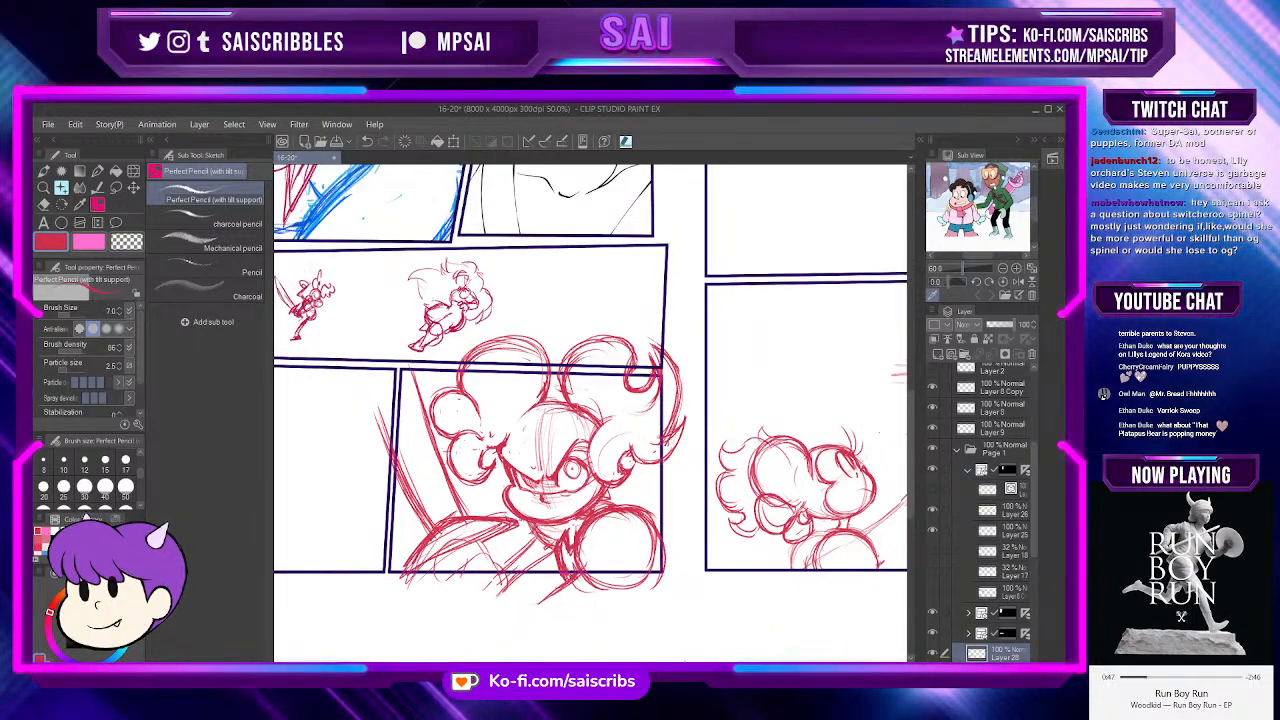
key("ctrl+minus")
scroll(567, 423, "up", 2)
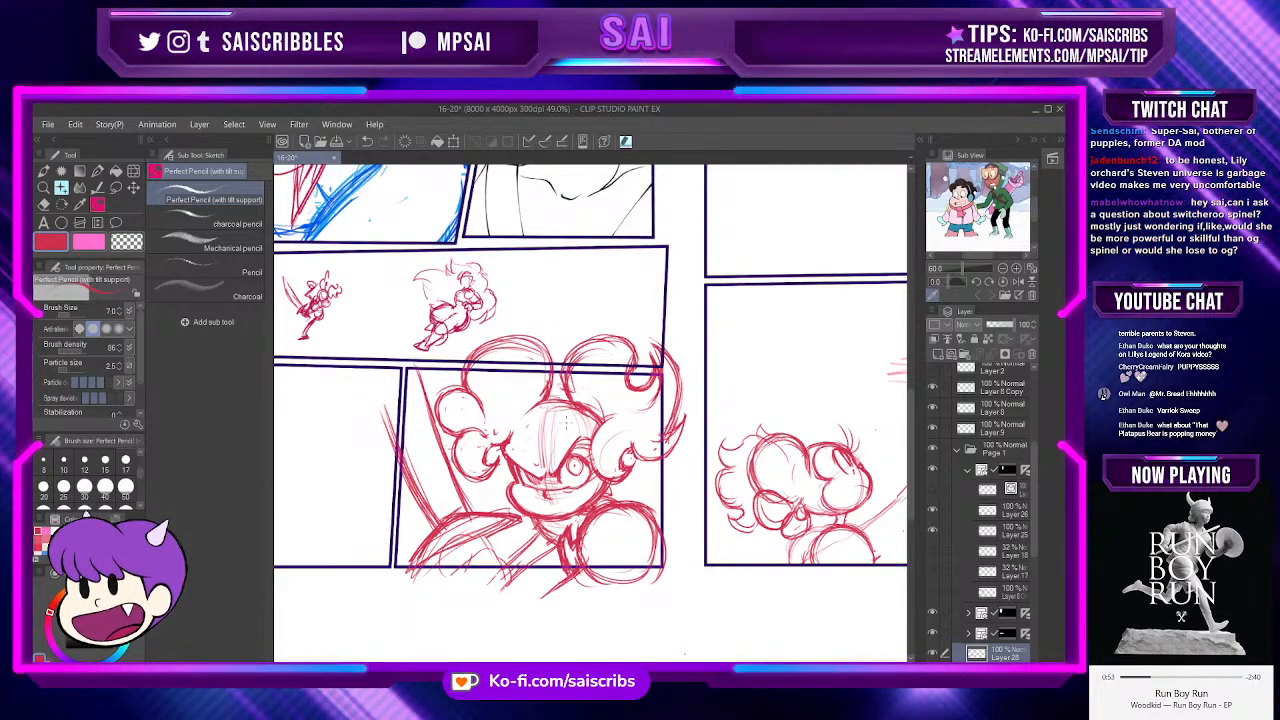
scroll(660, 510, "up", 2)
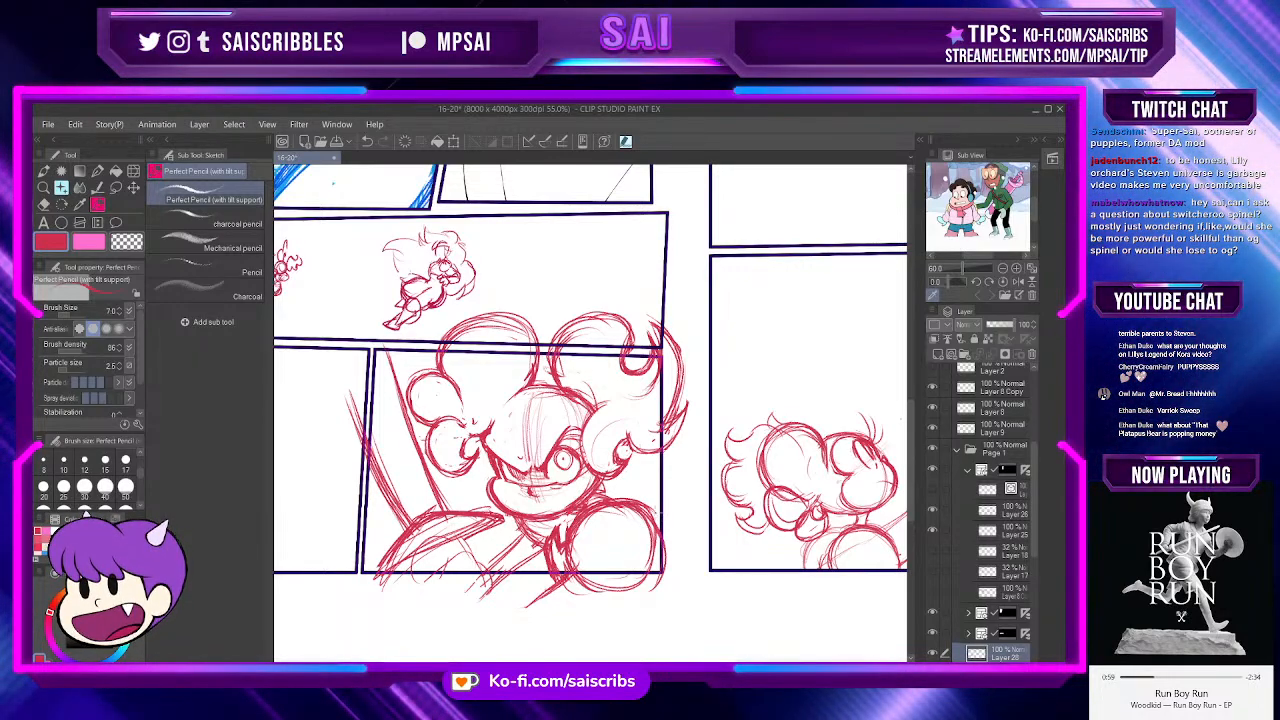
scroll(655, 505, "down", 1)
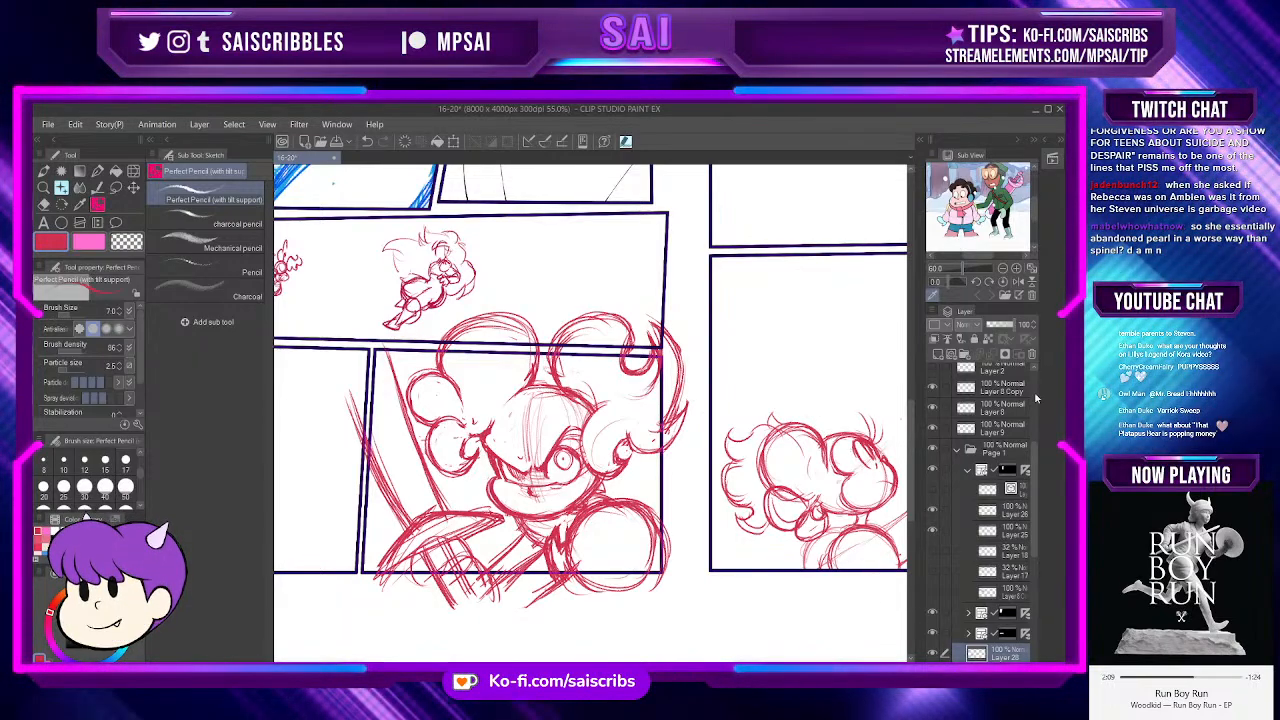
scroll(486, 470, "down", 2)
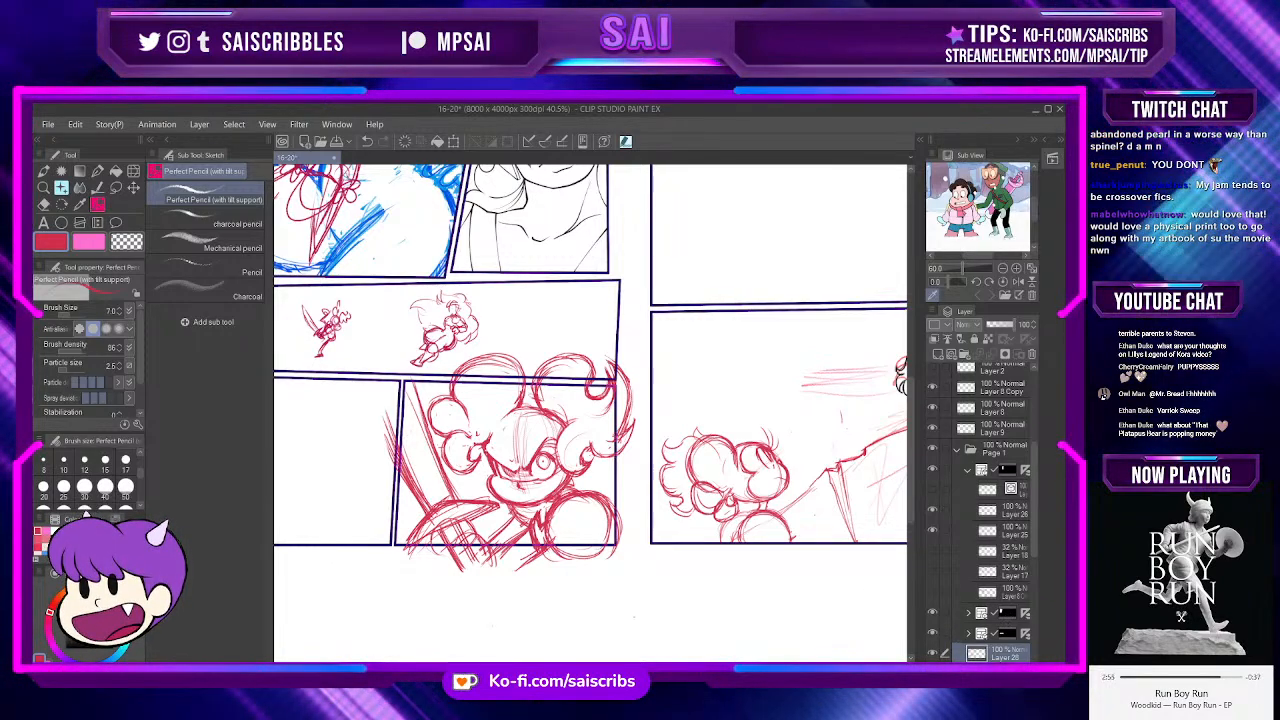
Step: Examine the close-up character sketch at several magnifications and compare it with the surrounding panels
scroll(590, 410, "up", 2)
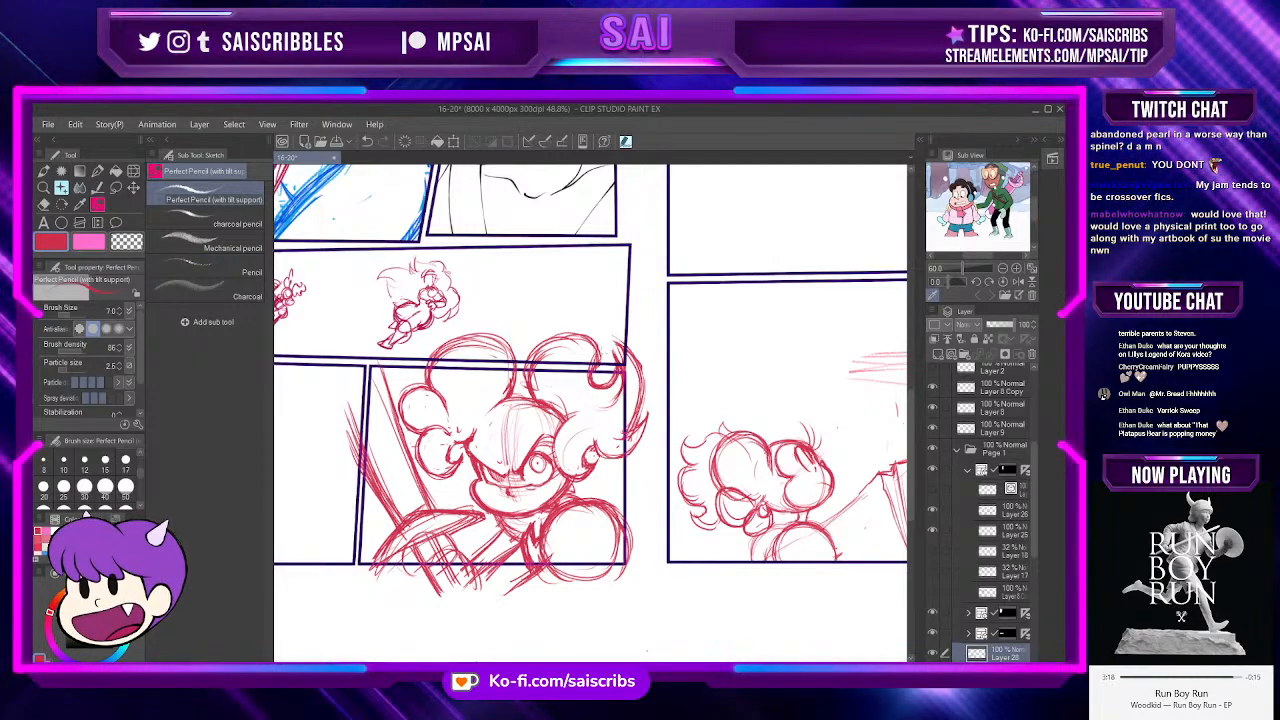
scroll(590, 364, "up", 1)
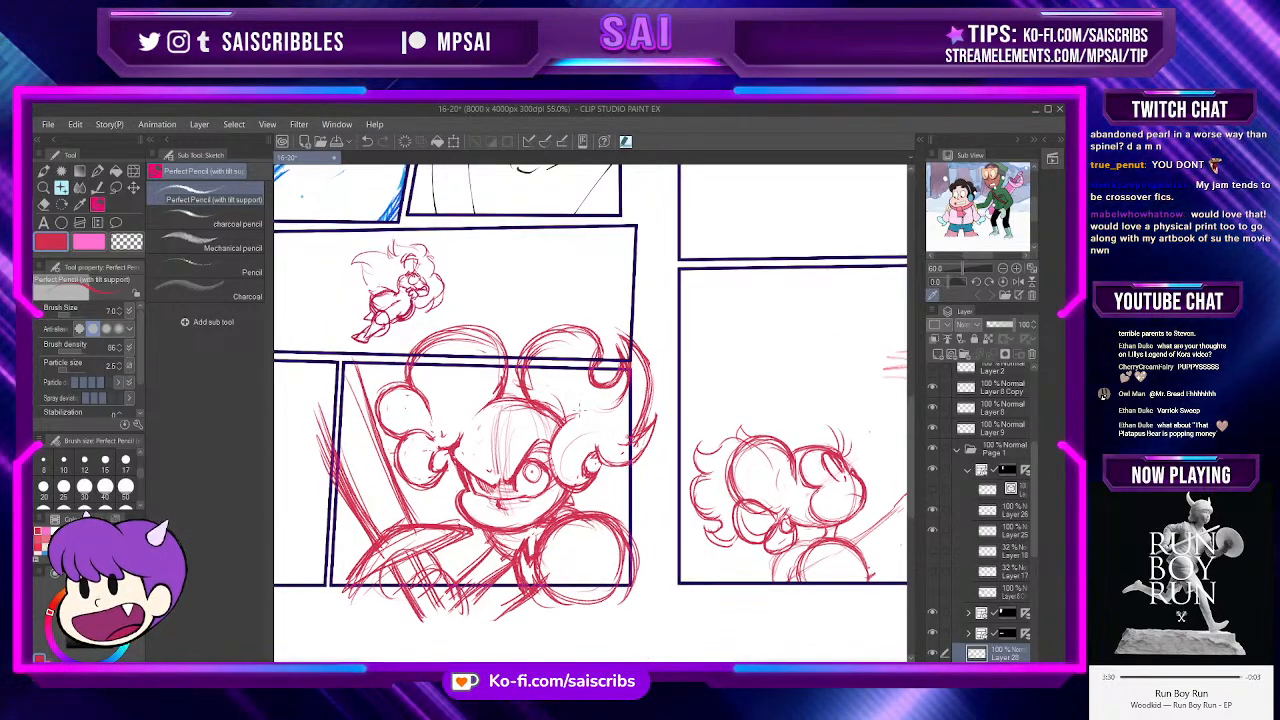
scroll(578, 398, "up", 2)
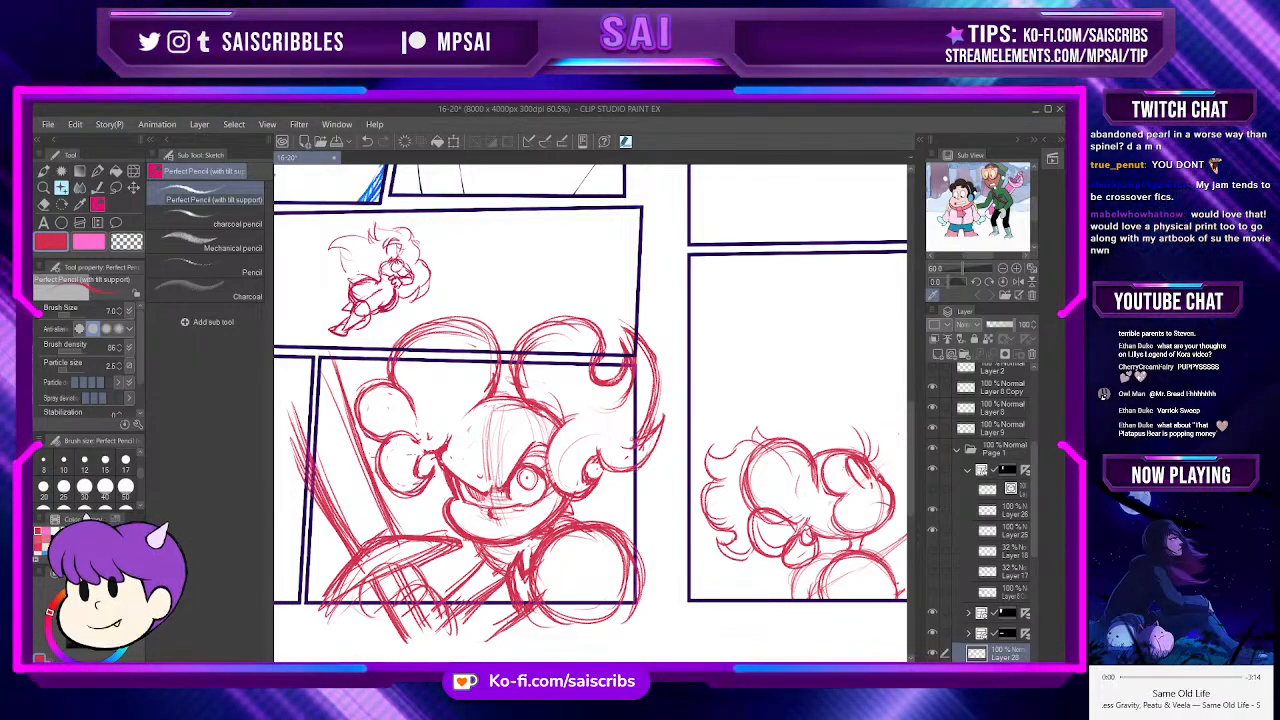
scroll(504, 482, "down", 2)
scroll(485, 538, "up", 3)
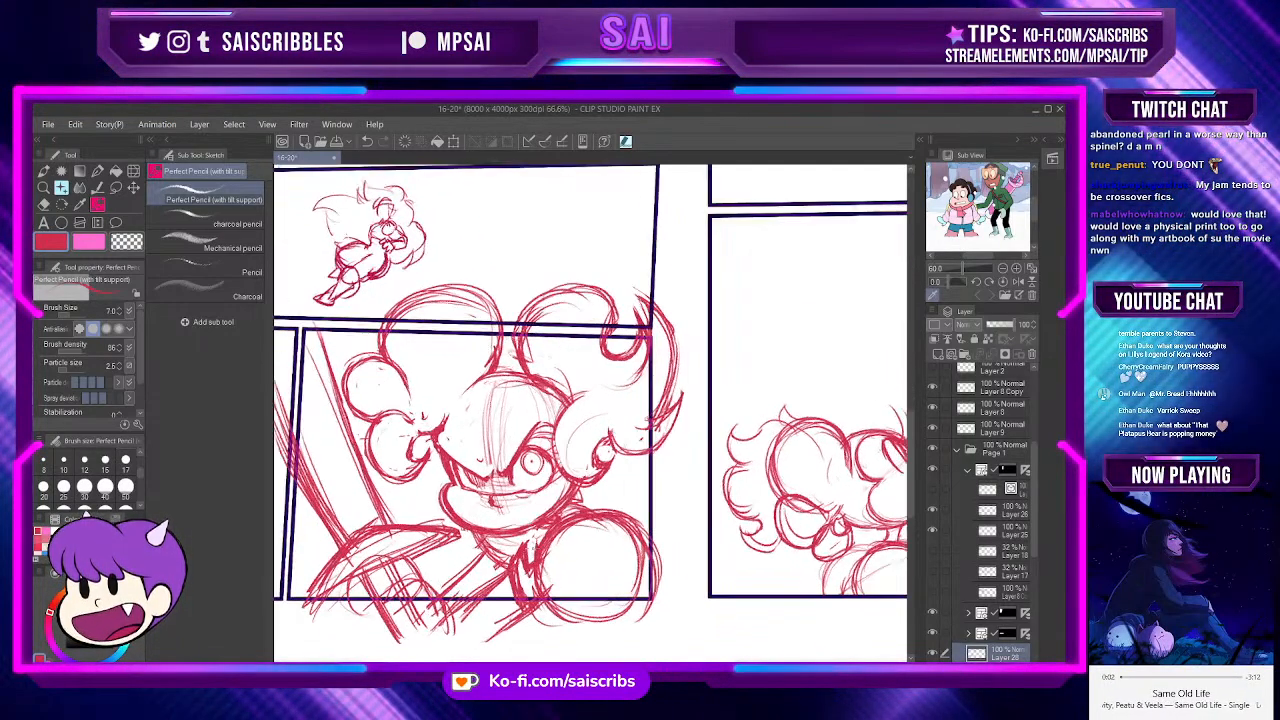
scroll(475, 536, "down", 3)
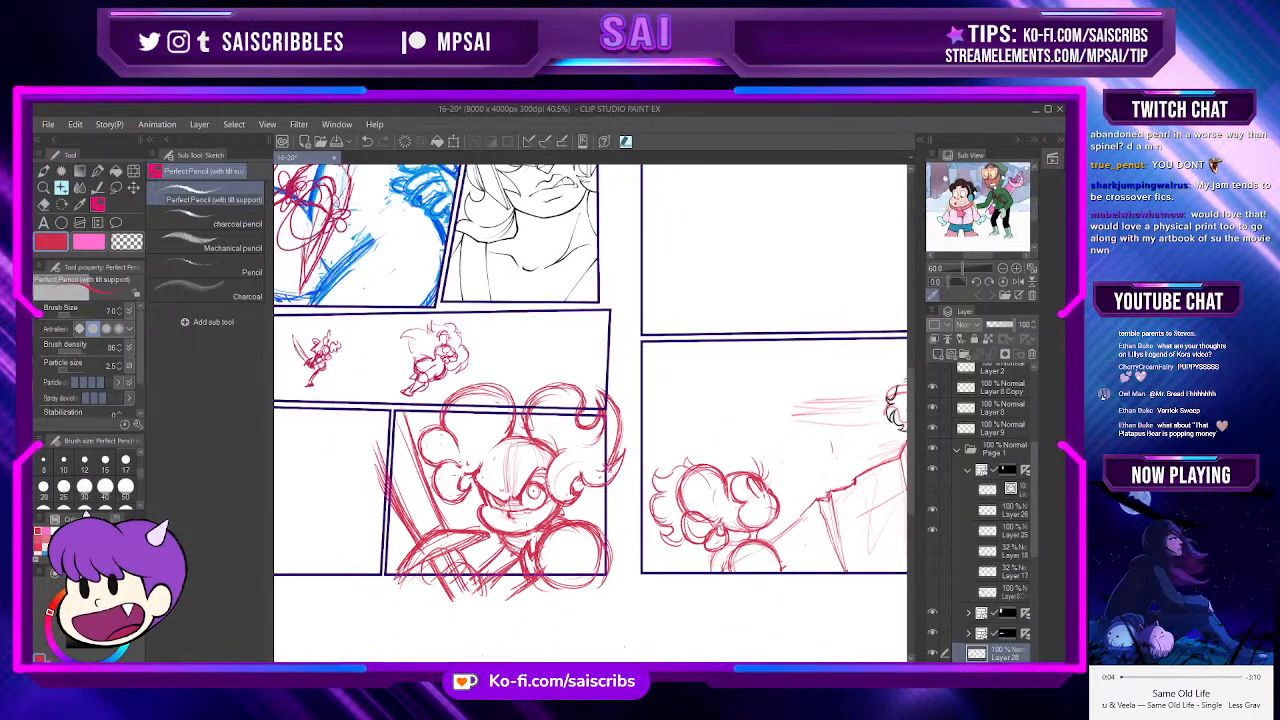
scroll(631, 513, "down", 1)
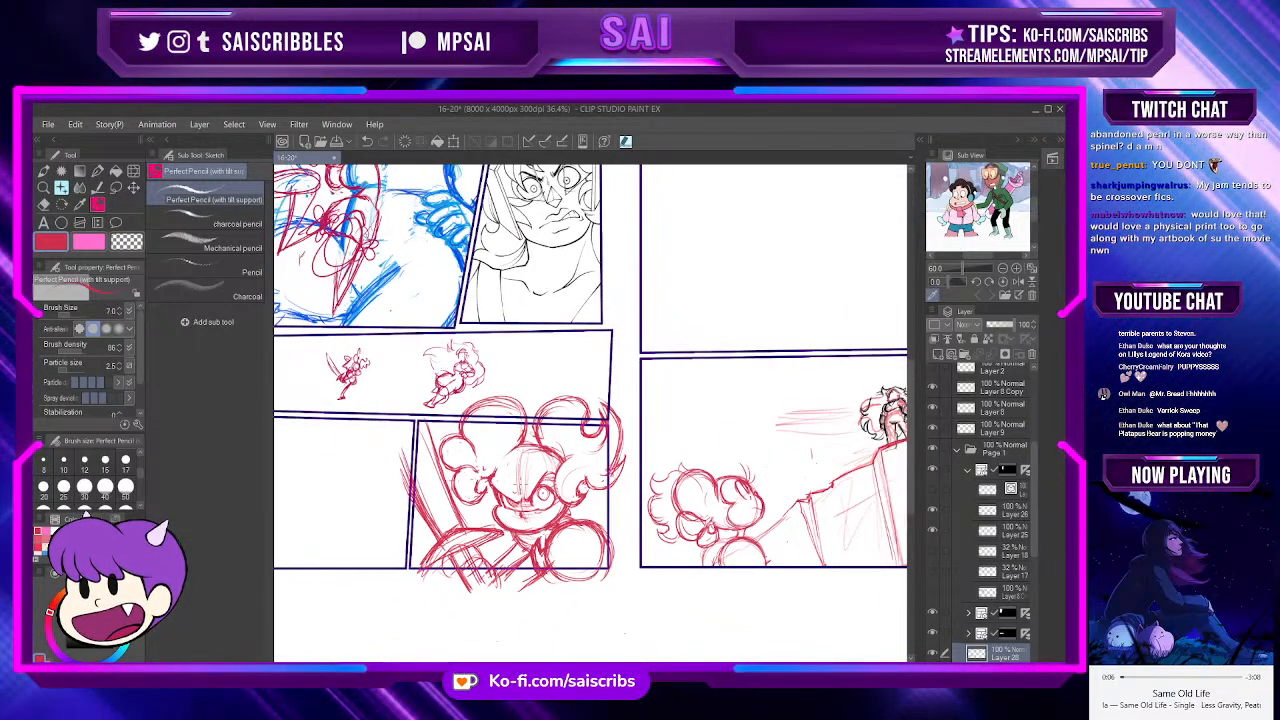
scroll(521, 485, "up", 2)
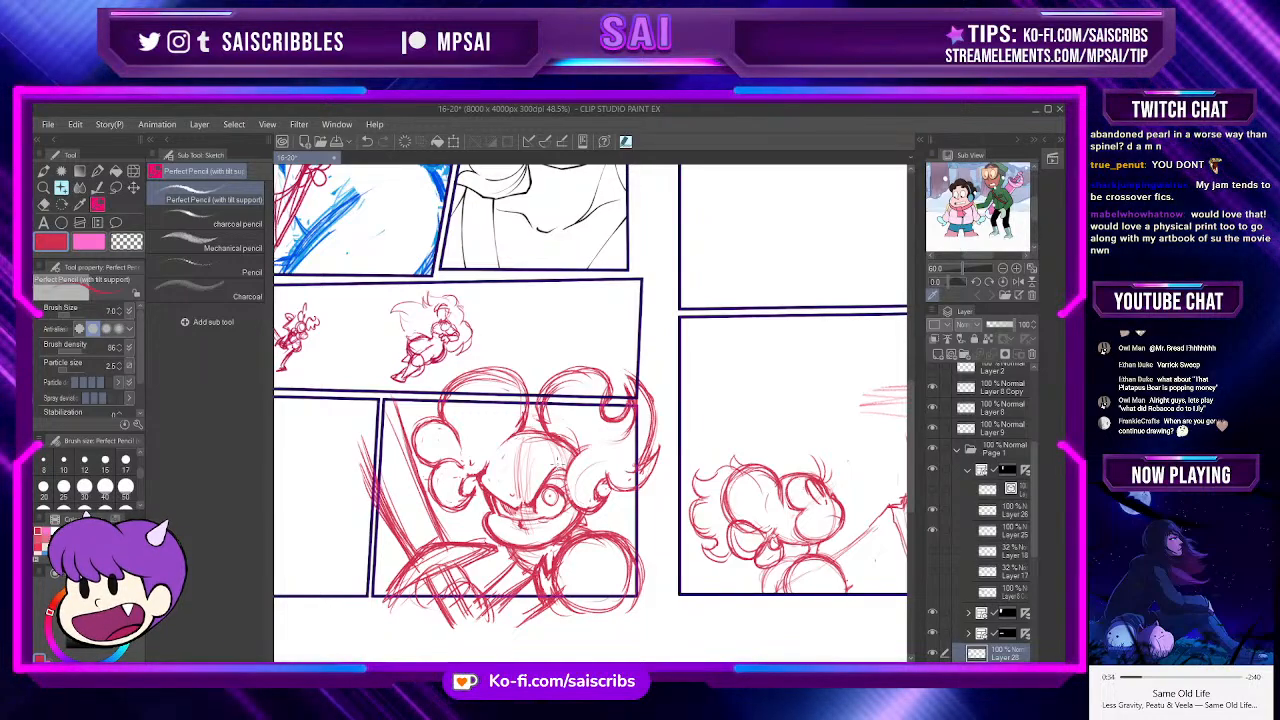
scroll(568, 463, "down", 1)
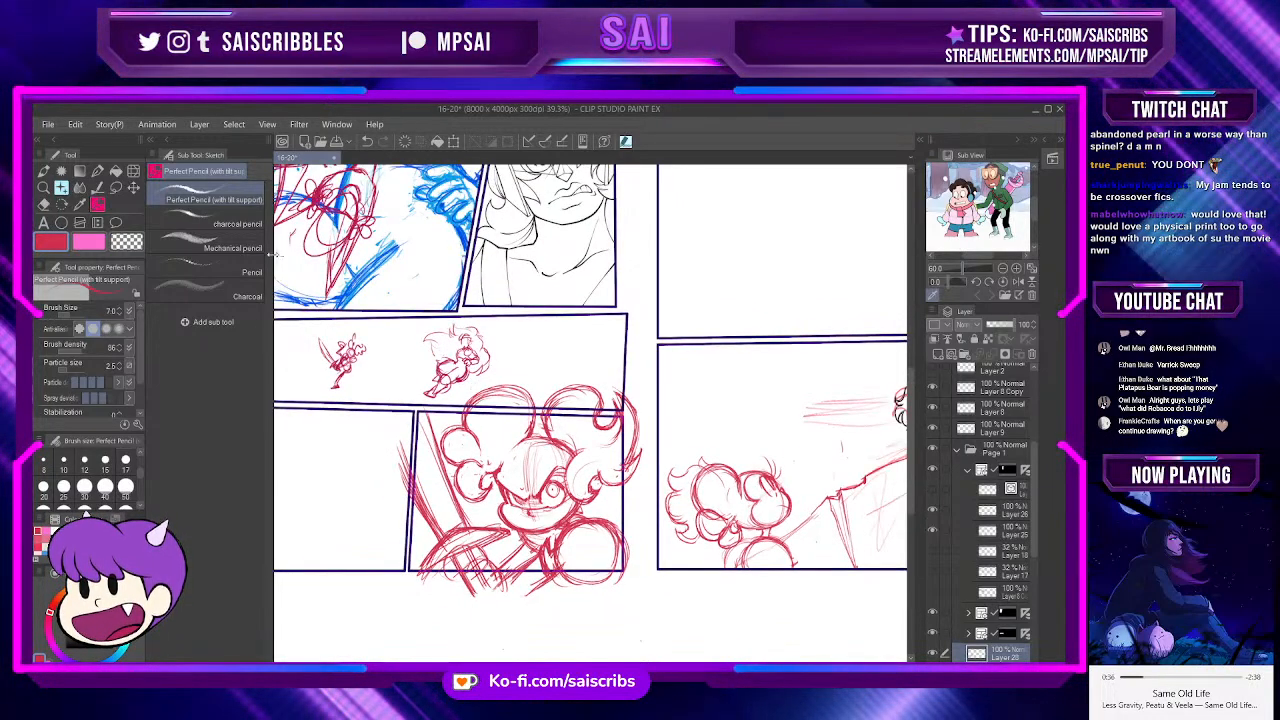
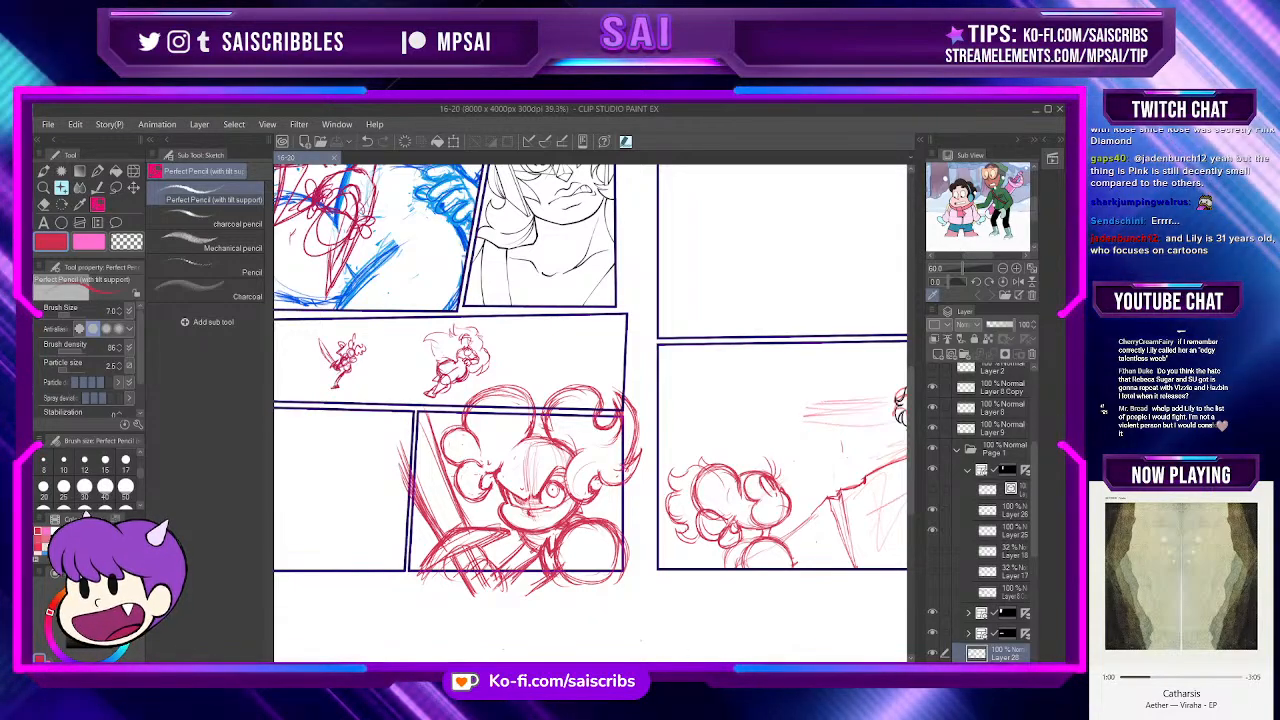
Step: Inspect the close-up character's face and hair in detail and review the sketch within the full two-page layout
scroll(631, 494, "up", 6)
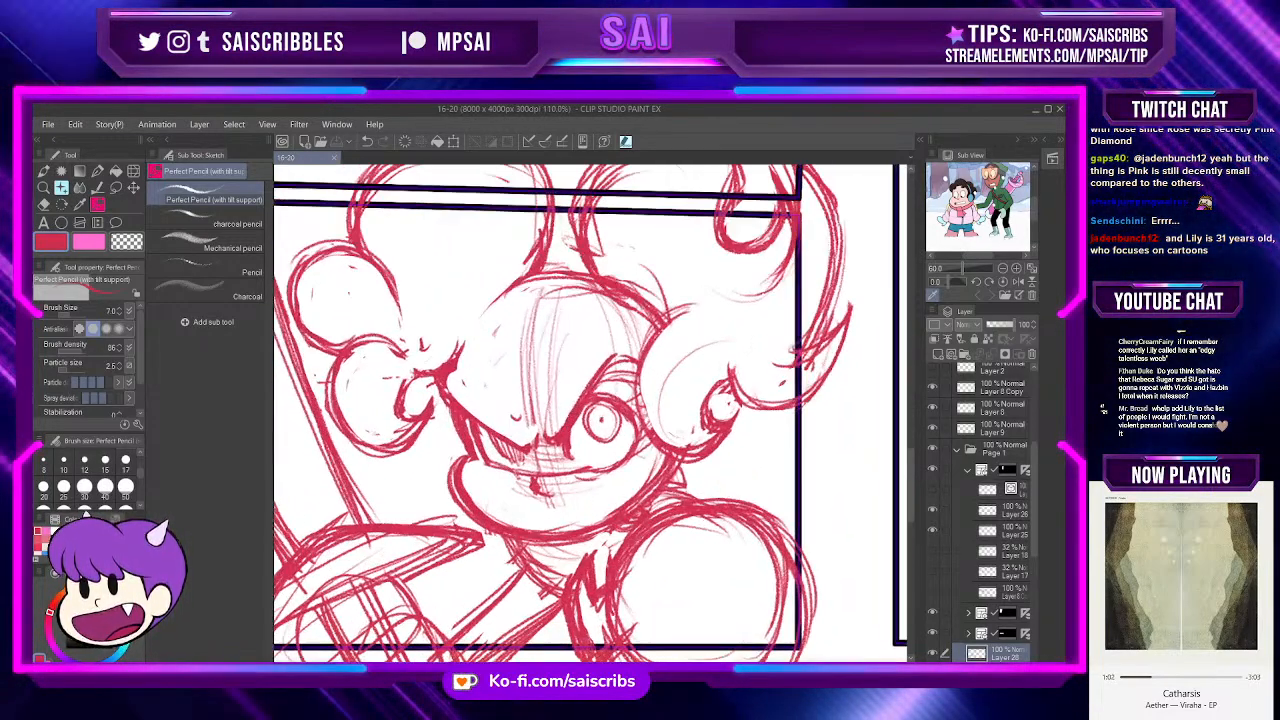
scroll(631, 494, "up", 1)
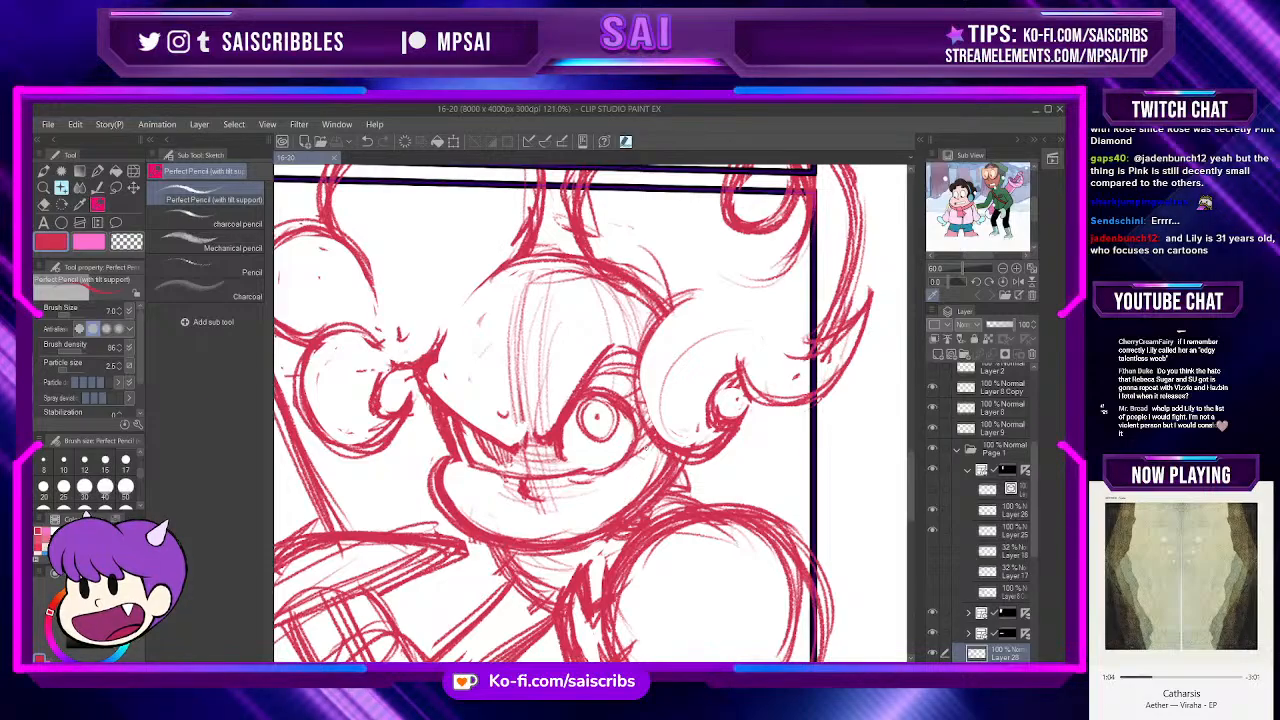
scroll(645, 445, "down", 6)
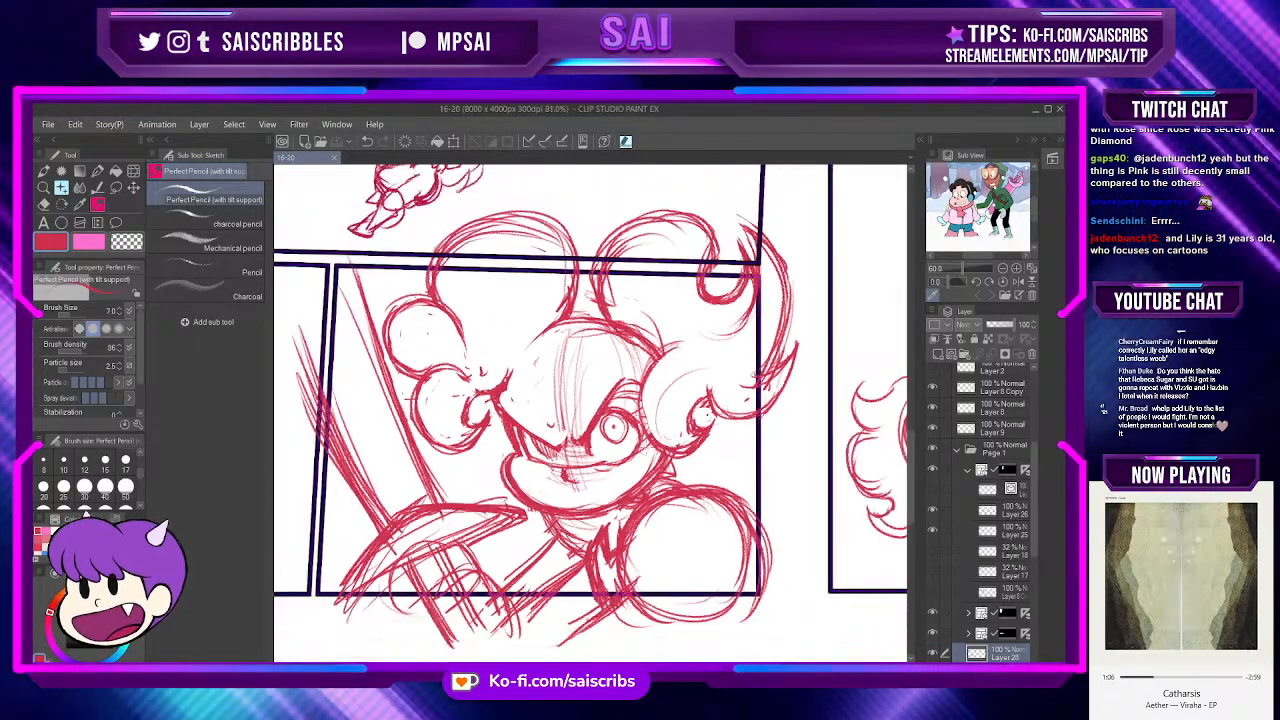
scroll(648, 448, "up", 4)
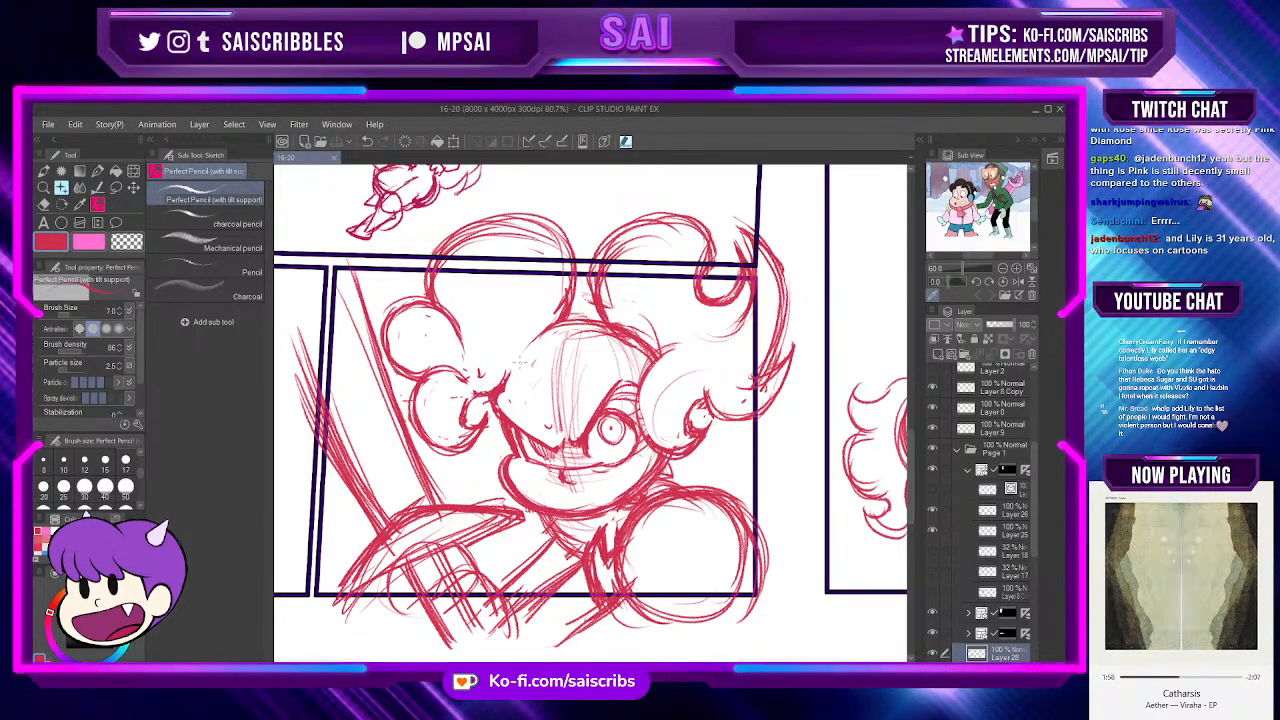
key("ctrl+minus")
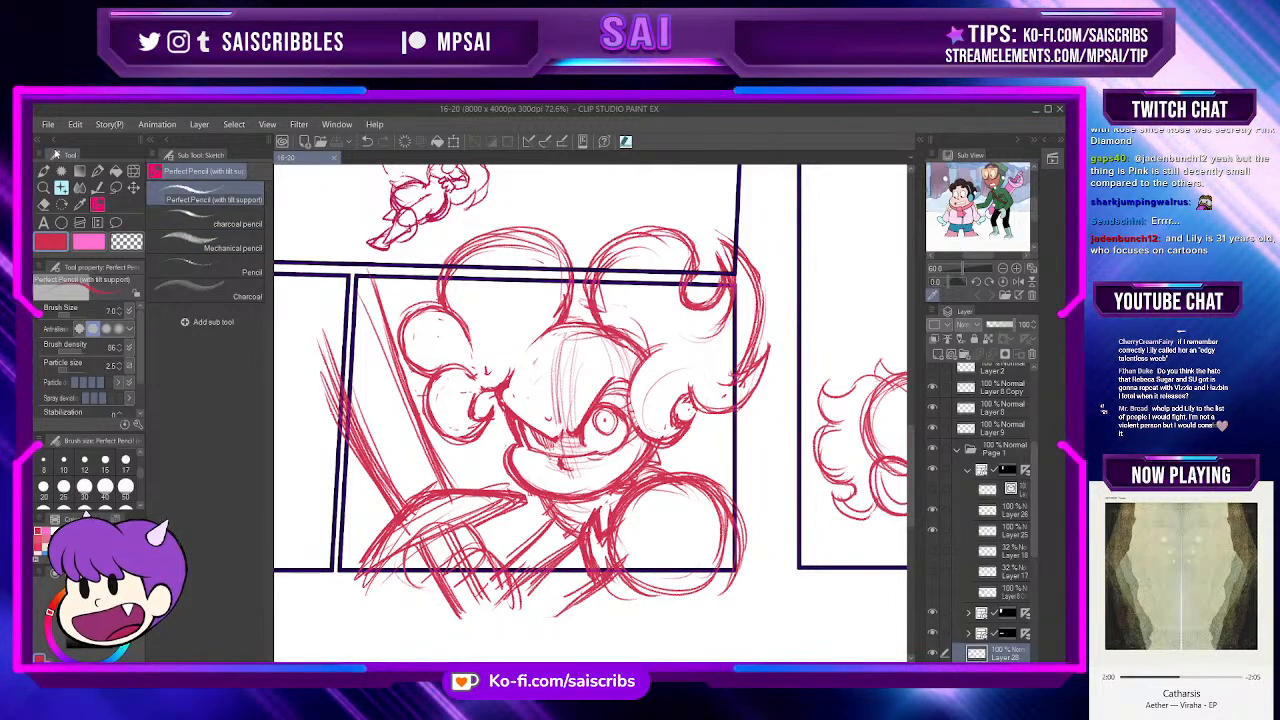
key("ctrl+minus")
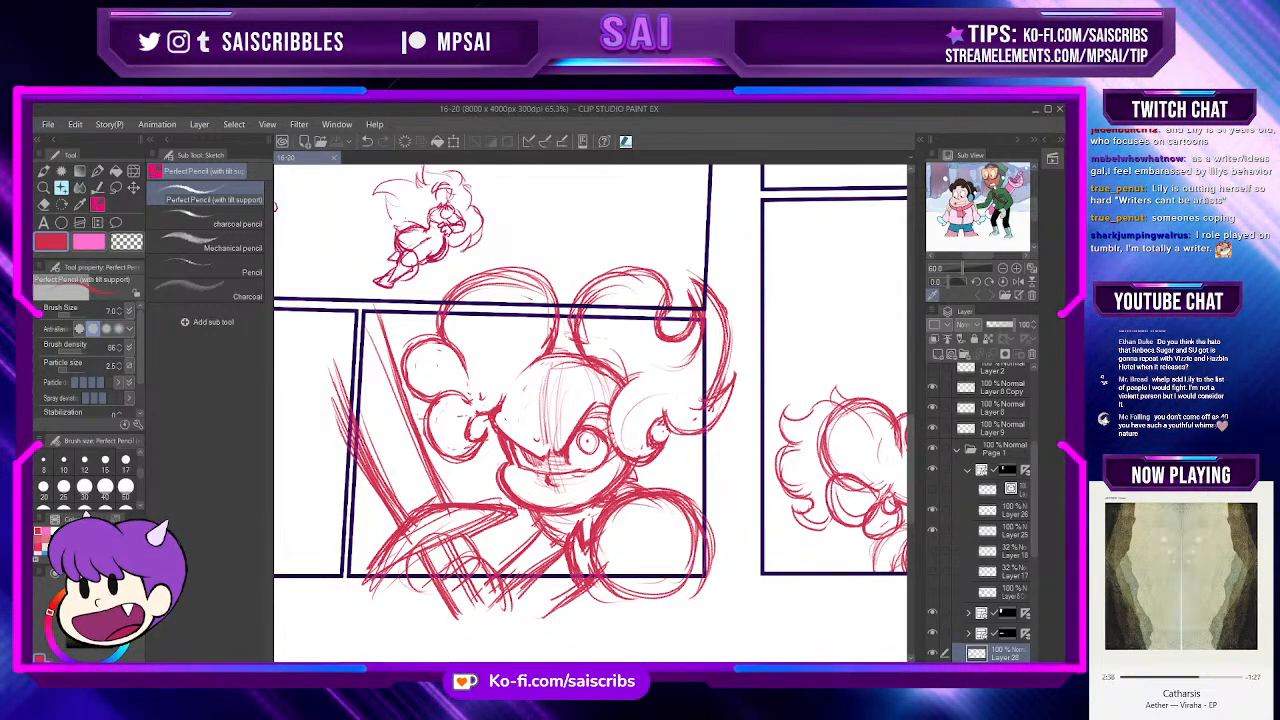
scroll(590, 410, "up", 3)
key("ctrl+minus")
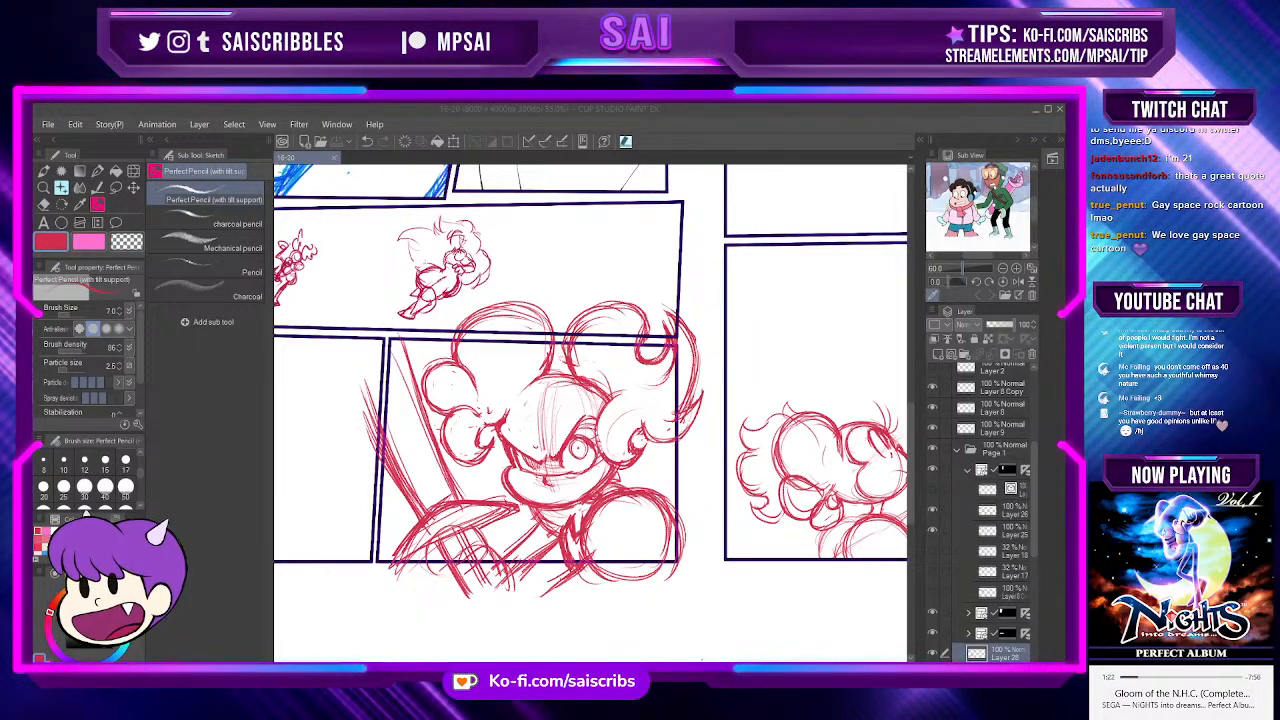
scroll(509, 292, "down", 5)
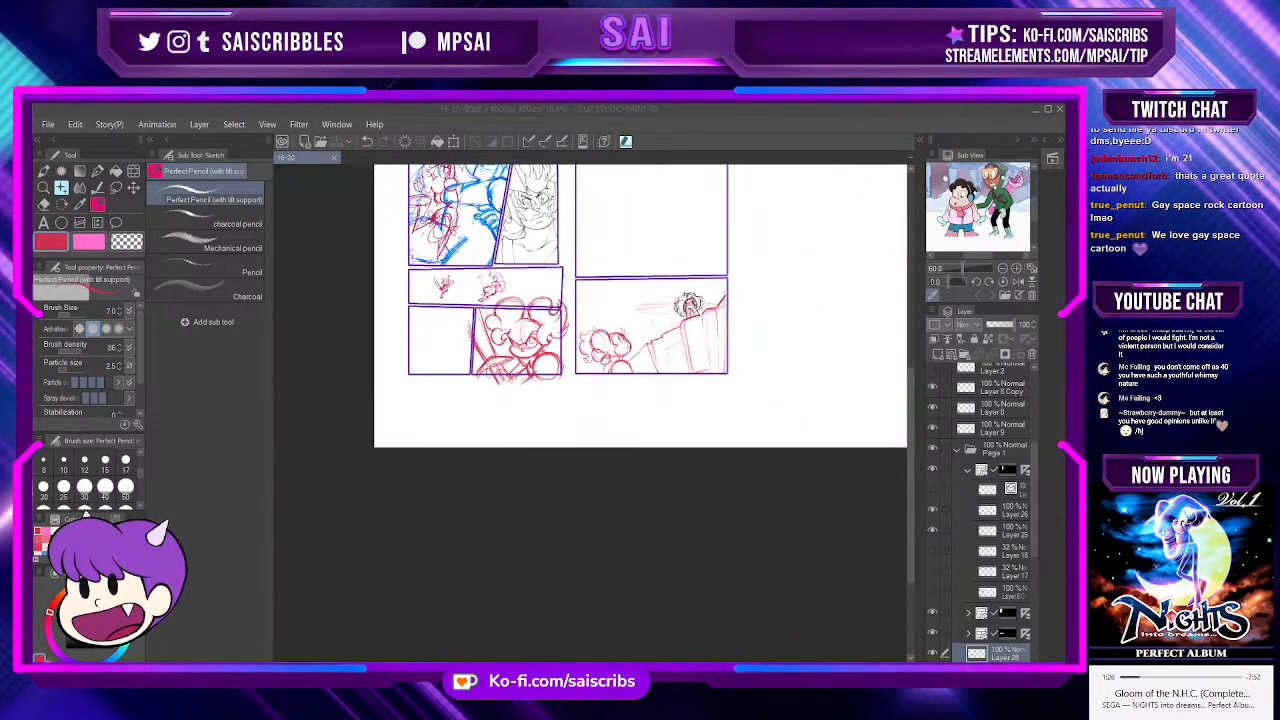
scroll(603, 433, "up", 3)
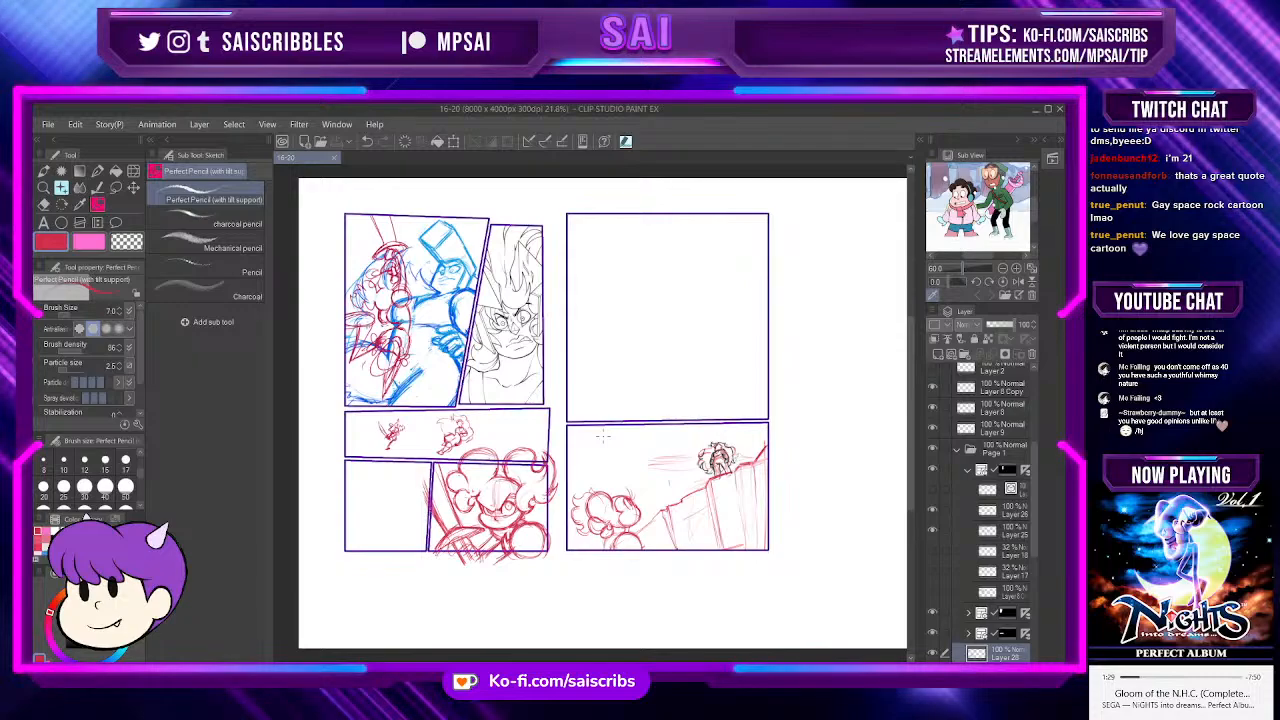